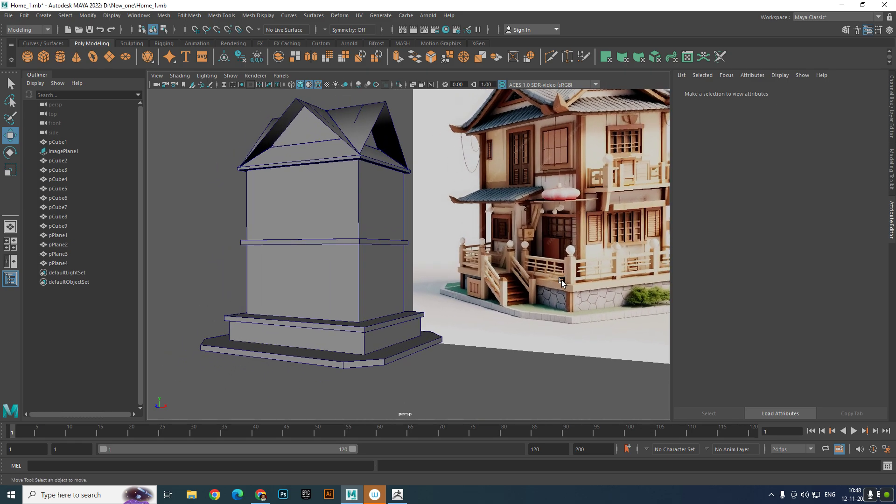
- Examine the house block-out's lower floor and plinth against the reference image
{"action": "right_click_drag", "start_coordinate": [561, 280], "coordinate": [465, 289], "text": "alt"}
{"action": "left_click_drag", "start_coordinate": [369, 191], "coordinate": [411, 266], "text": "alt"}
{"action": "middle_click_drag", "start_coordinate": [418, 292], "coordinate": [418, 237], "text": "alt"}
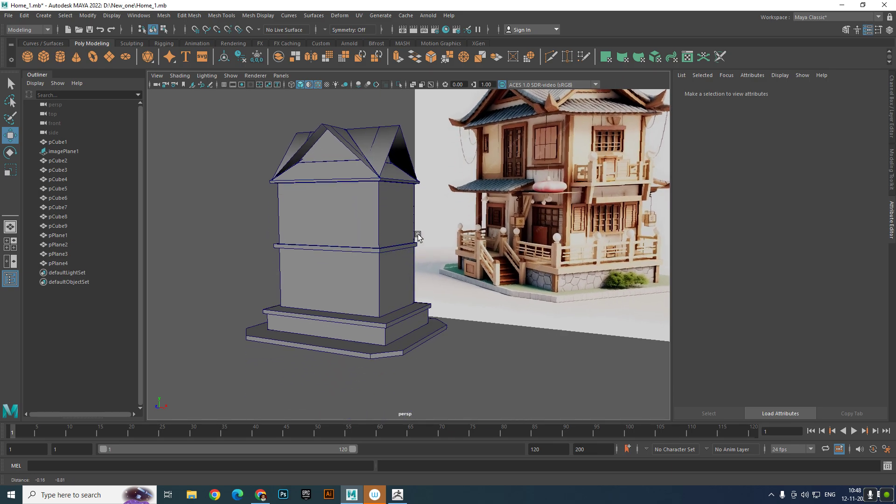
{"action": "right_click_drag", "start_coordinate": [418, 238], "coordinate": [455, 284], "text": "alt"}
{"action": "middle_click_drag", "start_coordinate": [454, 284], "coordinate": [413, 263], "text": "alt"}
{"action": "right_click_drag", "start_coordinate": [413, 263], "coordinate": [391, 258], "text": "alt"}
{"action": "mouse_move", "coordinate": [392, 258]}
{"action": "left_mouse_down", "text": "alt"}
{"action": "mouse_move", "coordinate": [411, 276]}
{"action": "mouse_move", "coordinate": [428, 260]}
{"action": "mouse_move", "coordinate": [390, 273]}
{"action": "left_mouse_up", "text": "alt"}
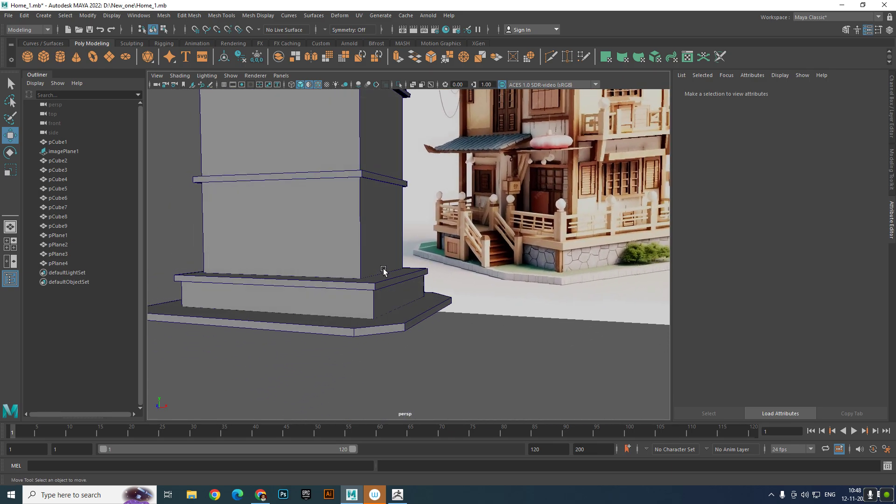
{"action": "right_click_drag", "start_coordinate": [384, 271], "coordinate": [396, 287], "text": "alt"}
{"action": "mouse_move", "coordinate": [395, 288]}
{"action": "middle_mouse_down", "text": "alt"}
{"action": "mouse_move", "coordinate": [416, 270]}
{"action": "mouse_move", "coordinate": [405, 275]}
{"action": "middle_mouse_up", "text": "alt"}
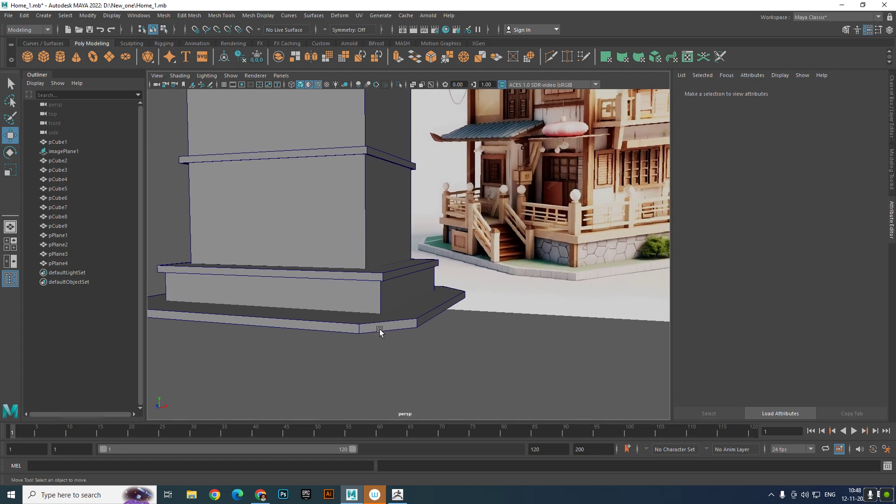
{"action": "right_click_drag", "start_coordinate": [379, 329], "coordinate": [361, 325], "text": "alt"}
{"action": "middle_click_drag", "start_coordinate": [361, 325], "coordinate": [377, 354], "text": "alt"}
{"action": "left_click_drag", "start_coordinate": [372, 357], "coordinate": [377, 355], "text": "alt"}
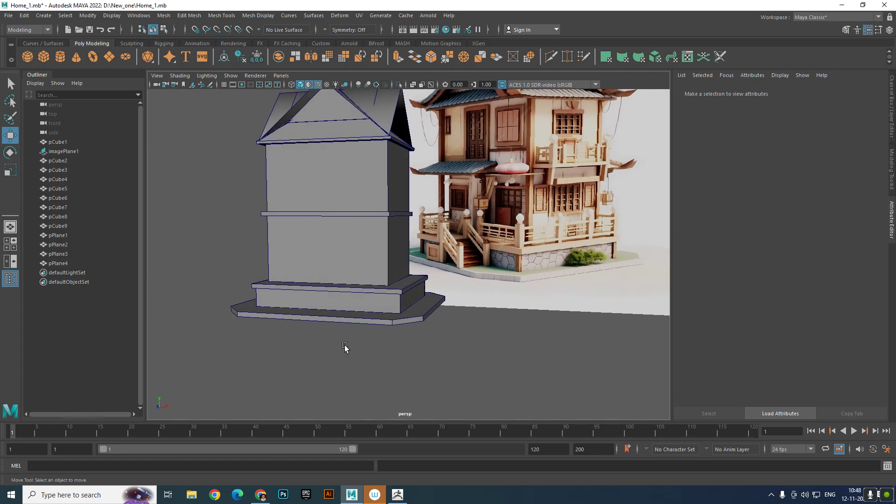
{"action": "right_click_drag", "start_coordinate": [345, 347], "coordinate": [396, 378], "text": "alt"}
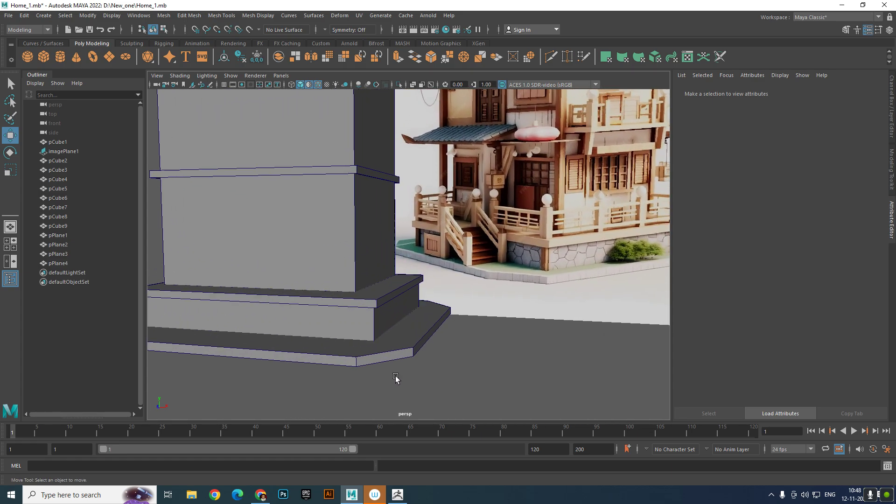
- Create a polygon cube and move it about 10.3 units along X toward the side of the plinth
{"action": "left_click", "coordinate": [342, 308]}
{"action": "left_click", "coordinate": [396, 429]}
{"action": "left_click", "coordinate": [380, 328]}
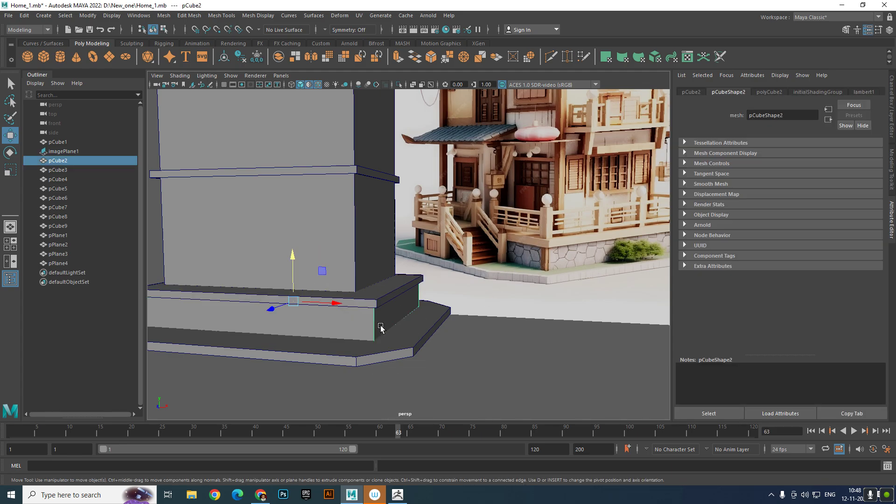
{"action": "left_click", "coordinate": [446, 382]}
{"action": "left_click", "coordinate": [43, 58]}
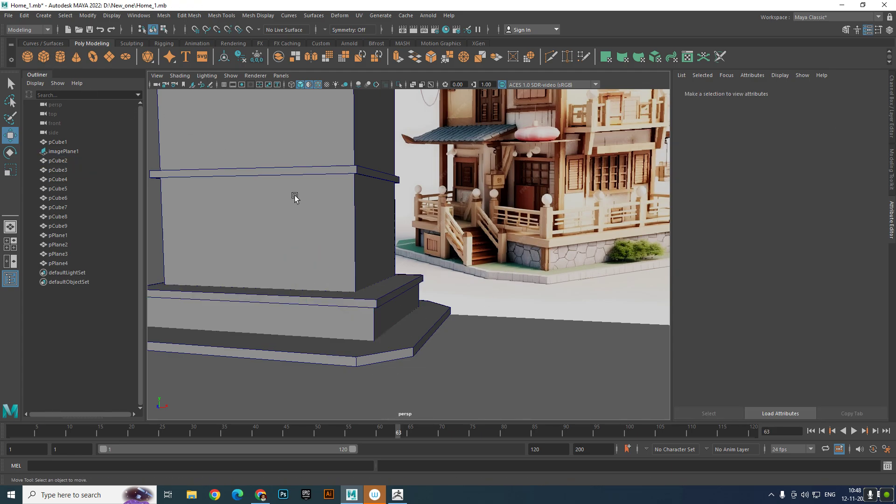
{"action": "scroll", "coordinate": [372, 323], "scroll_direction": "down", "scroll_amount": 5}
{"action": "left_click_drag", "start_coordinate": [390, 290], "coordinate": [438, 302]}
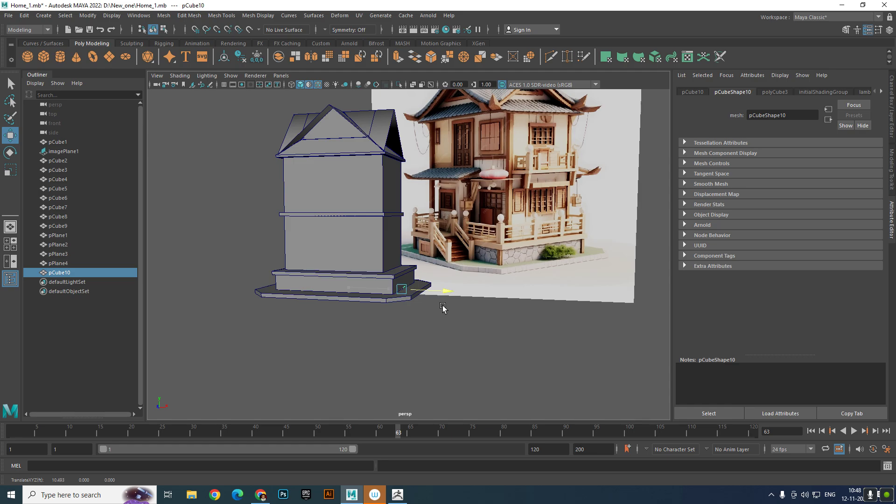
{"action": "scroll", "coordinate": [441, 306], "scroll_direction": "up", "scroll_amount": 6}
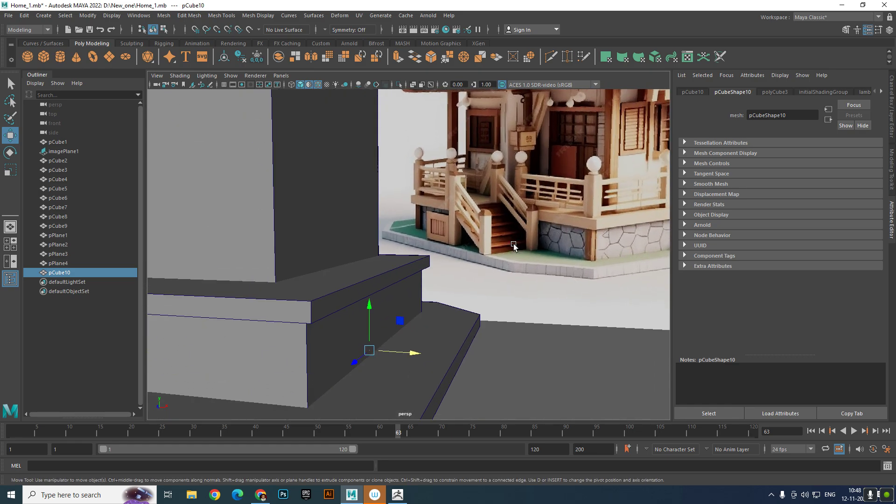
- Move the cube forward to the plinth's front corner and raise it about 0.85 units above the ground
{"action": "left_click_drag", "start_coordinate": [365, 360], "coordinate": [319, 393]}
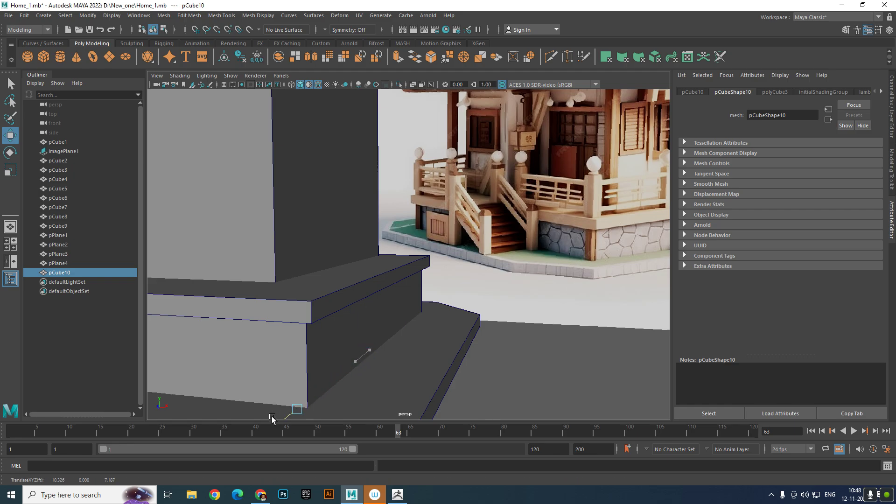
{"action": "left_click_drag", "start_coordinate": [272, 418], "coordinate": [269, 420]}
{"action": "left_click_drag", "start_coordinate": [291, 369], "coordinate": [301, 336]}
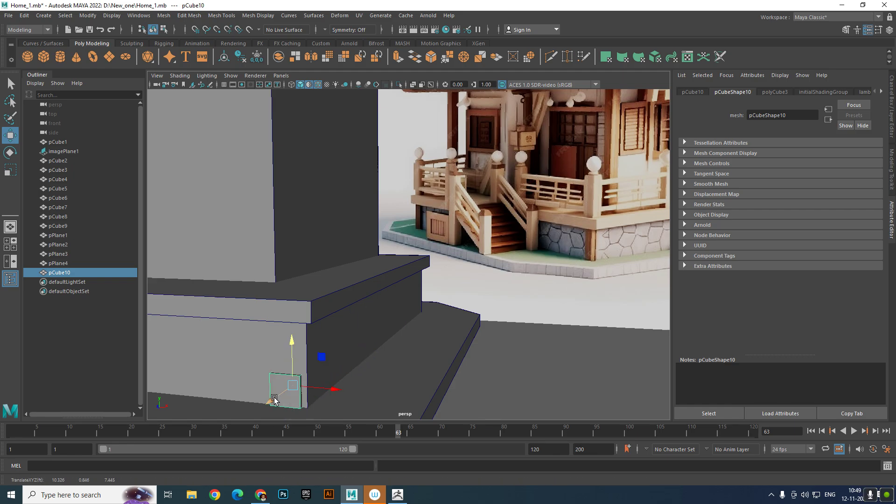
{"action": "mouse_move", "coordinate": [275, 400]}
{"action": "left_mouse_down"}
{"action": "mouse_move", "coordinate": [257, 406]}
{"action": "mouse_move", "coordinate": [282, 405]}
{"action": "left_mouse_up"}
- Scale the cube down to a narrow post, about 0.6 in X and 0.41 in Z
{"action": "key", "text": "e"}
{"action": "key", "text": "r"}
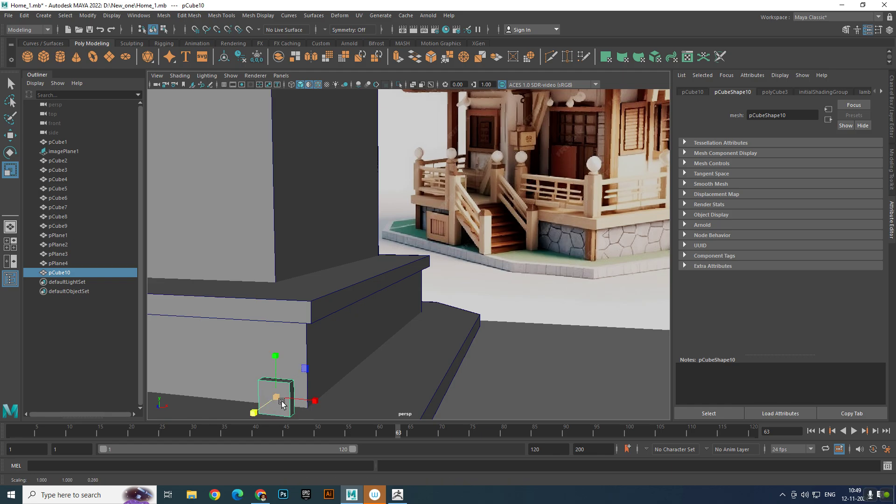
{"action": "left_click", "coordinate": [244, 413]}
{"action": "key", "text": "ctrl+z"}
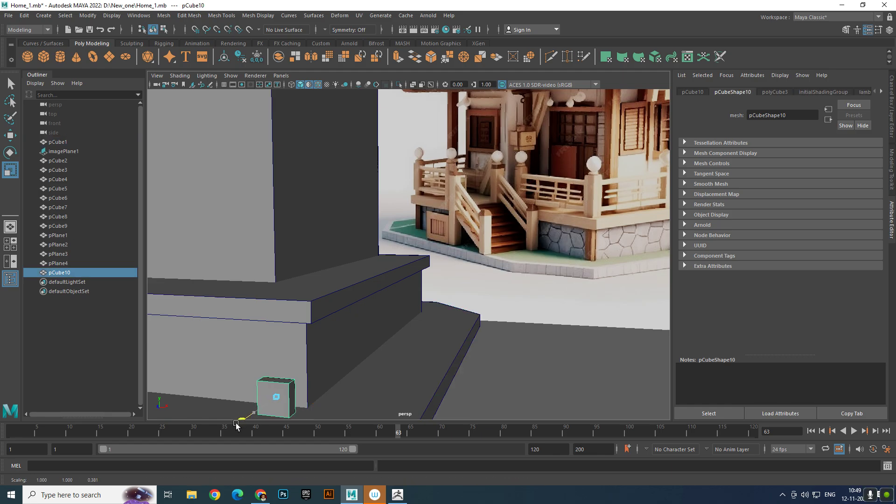
{"action": "left_click_drag", "start_coordinate": [316, 400], "coordinate": [300, 410]}
{"action": "middle_click_drag", "start_coordinate": [327, 387], "coordinate": [338, 380], "text": "alt"}
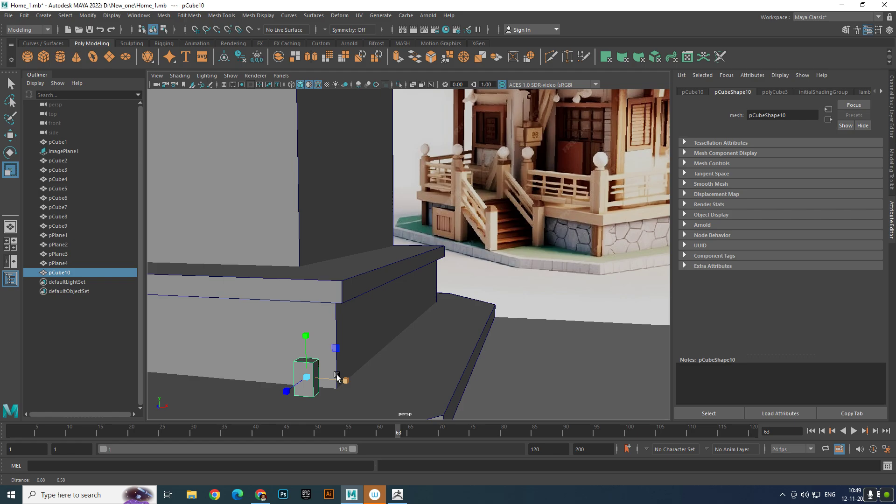
{"action": "left_click_drag", "start_coordinate": [358, 347], "coordinate": [326, 362], "text": "alt"}
{"action": "middle_click_drag", "start_coordinate": [302, 363], "coordinate": [344, 342], "text": "alt"}
{"action": "left_click_drag", "start_coordinate": [343, 342], "coordinate": [322, 368], "text": "alt"}
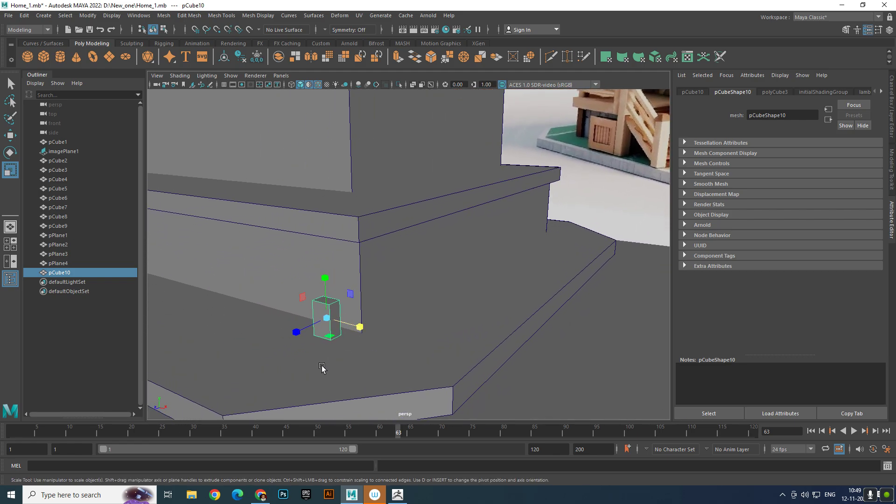
- Position the small post against the plinth's front corner, at about X 10.69 and Z 8.0
{"action": "key", "text": "w"}
{"action": "left_click_drag", "start_coordinate": [297, 333], "coordinate": [311, 330]}
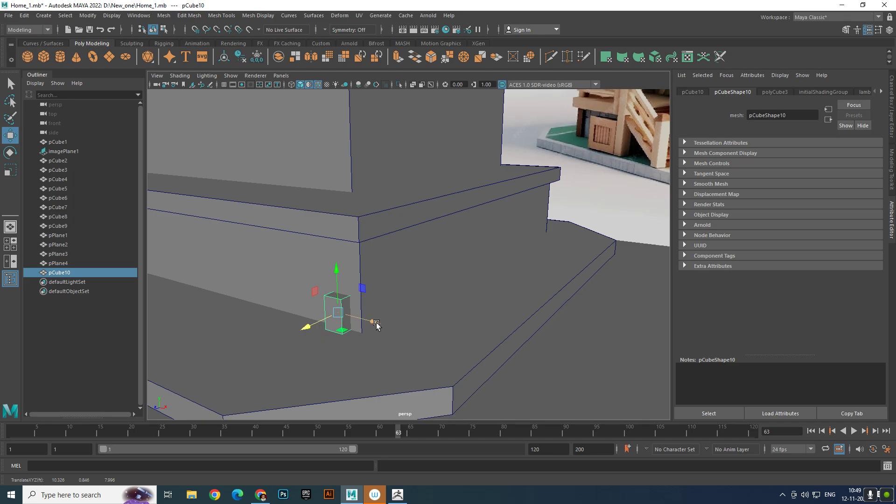
{"action": "left_click_drag", "start_coordinate": [376, 324], "coordinate": [389, 329]}
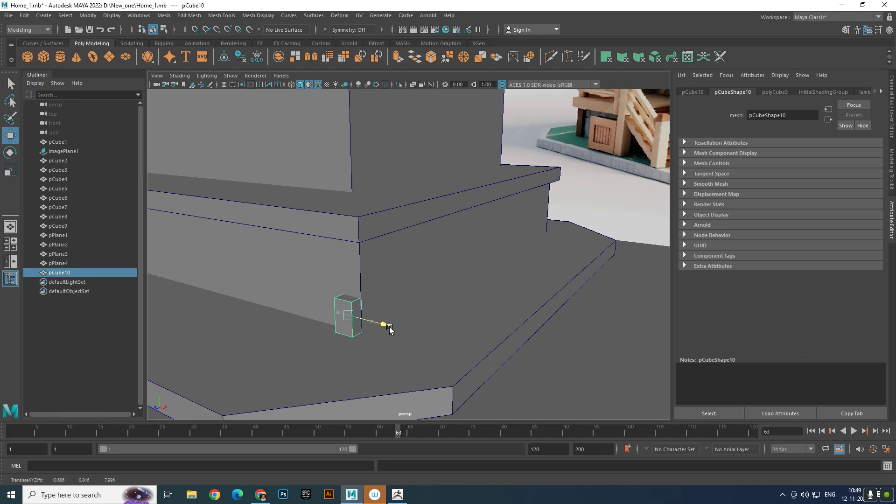
- Stretch the post vertically and raise it to about Y 1.72 so it spans from the base slab to the ledge
{"action": "key", "text": "e"}
{"action": "key", "text": "r"}
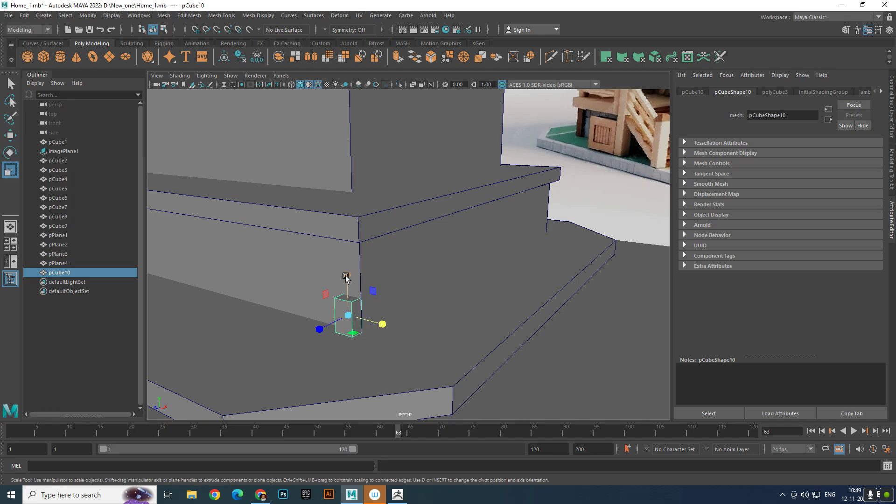
{"action": "left_click_drag", "start_coordinate": [347, 275], "coordinate": [356, 216]}
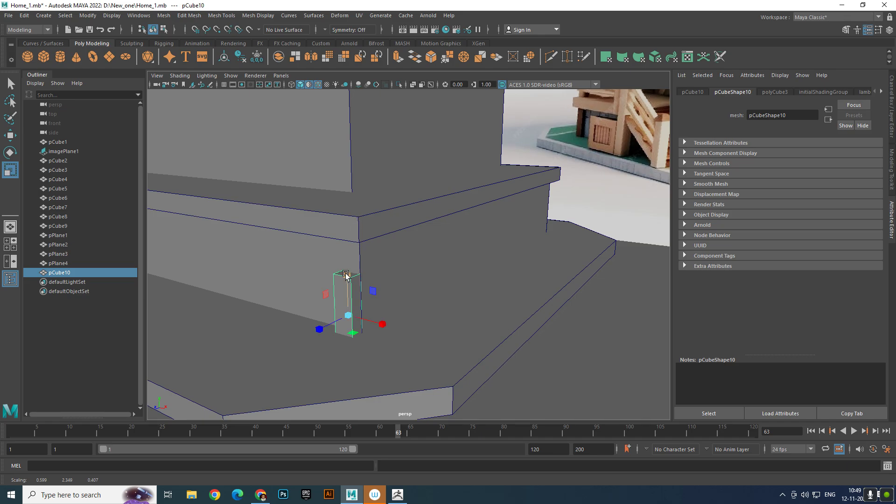
{"action": "left_click_drag", "start_coordinate": [346, 275], "coordinate": [348, 256]}
{"action": "key", "text": "w"}
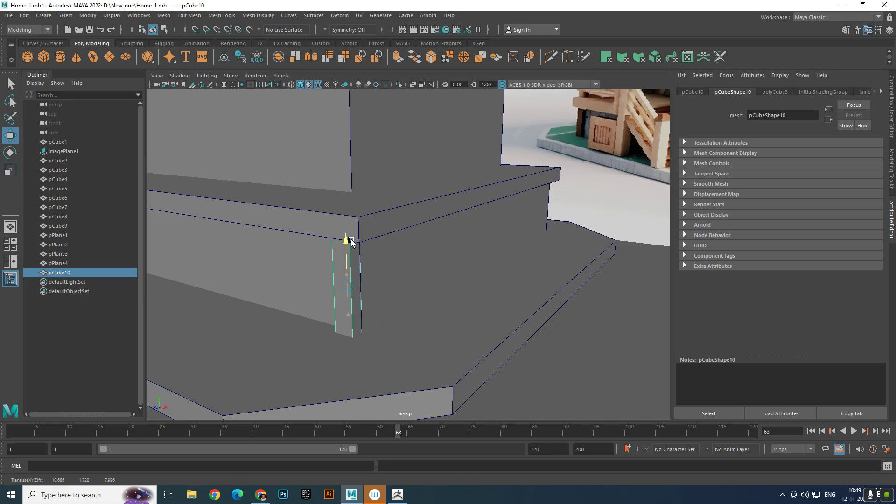
{"action": "key", "text": "r"}
{"action": "left_click_drag", "start_coordinate": [346, 245], "coordinate": [360, 331]}
{"action": "scroll", "coordinate": [352, 254], "scroll_direction": "down", "scroll_amount": 5}
{"action": "scroll", "coordinate": [354, 282], "scroll_direction": "up", "scroll_amount": 2}
{"action": "scroll", "coordinate": [353, 283], "scroll_direction": "up", "scroll_amount": 2}
{"action": "key", "text": "w"}
- Duplicate the corner post and move the copy along Z to the other corner on the same side of the plinth
{"action": "scroll", "coordinate": [329, 285], "scroll_direction": "down", "scroll_amount": 5}
{"action": "left_click_drag", "start_coordinate": [331, 286], "coordinate": [298, 288], "text": "alt"}
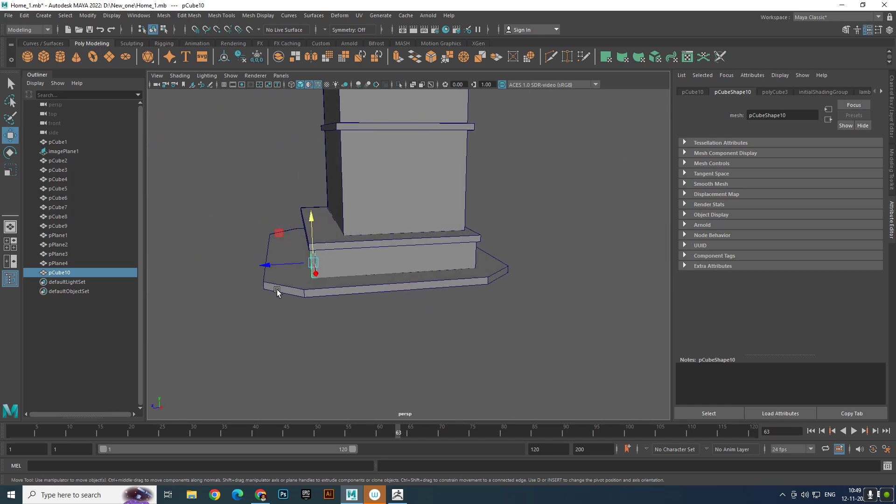
{"action": "scroll", "coordinate": [284, 292], "scroll_direction": "up", "scroll_amount": 3}
{"action": "key", "text": "ctrl+d"}
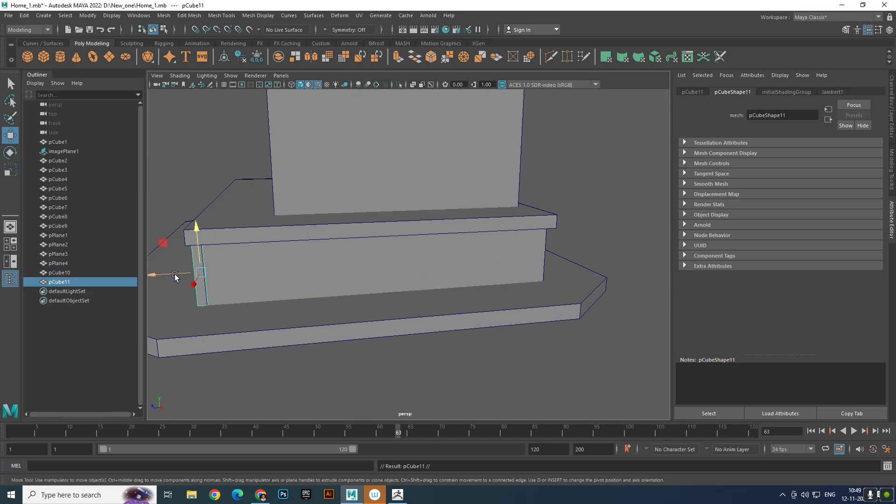
{"action": "left_click_drag", "start_coordinate": [175, 276], "coordinate": [504, 267]}
- Duplicate both corner posts together and move the copies along X to the two corners on the plinth's opposite side
{"action": "left_click", "coordinate": [469, 265], "text": "shift"}
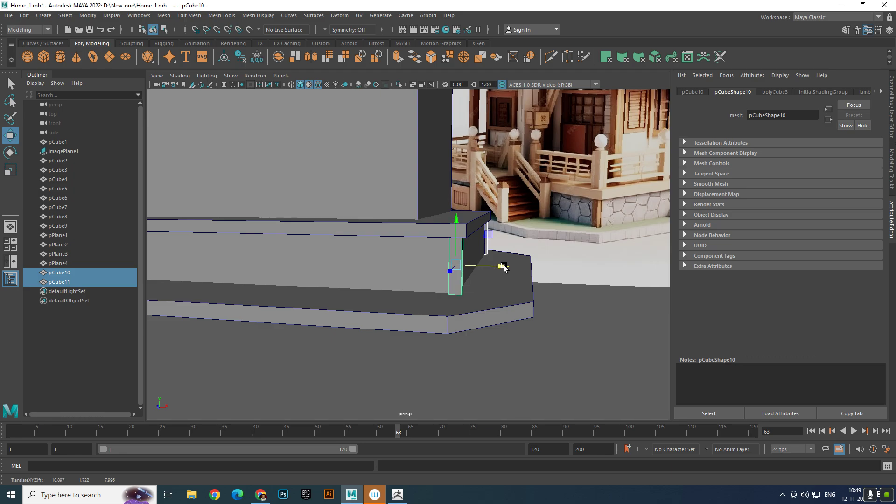
{"action": "scroll", "coordinate": [503, 267], "scroll_direction": "down", "scroll_amount": 3}
{"action": "middle_click_drag", "start_coordinate": [505, 273], "coordinate": [551, 278], "text": "alt"}
{"action": "key", "text": "ctrl+d"}
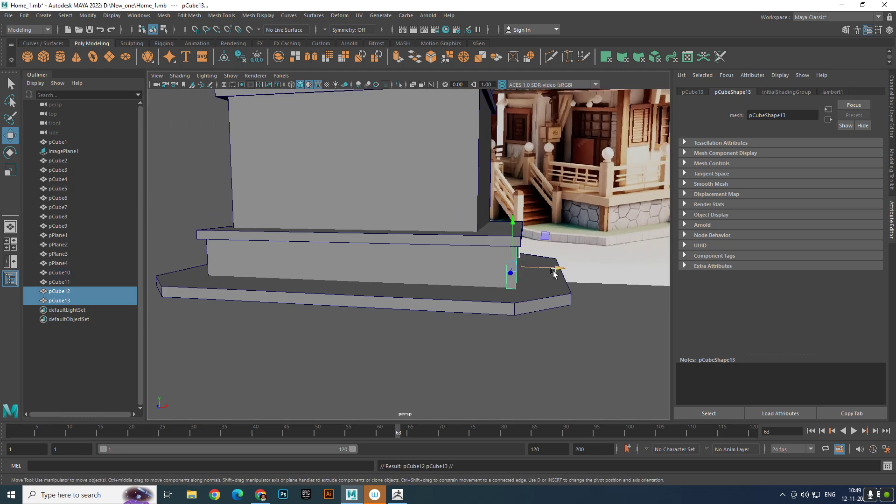
{"action": "left_click_drag", "start_coordinate": [556, 269], "coordinate": [328, 280]}
{"action": "right_click_drag", "start_coordinate": [329, 280], "coordinate": [352, 291], "text": "alt"}
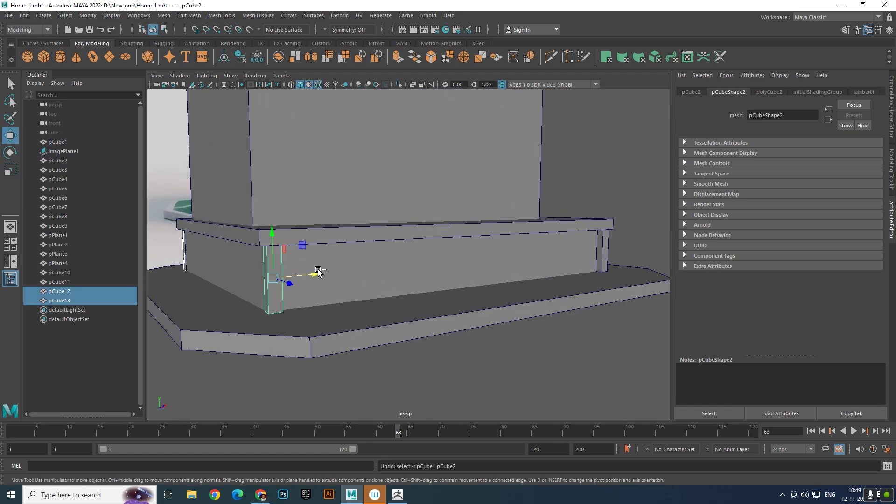
{"action": "left_click_drag", "start_coordinate": [308, 273], "coordinate": [311, 273]}
{"action": "left_click", "coordinate": [500, 366]}
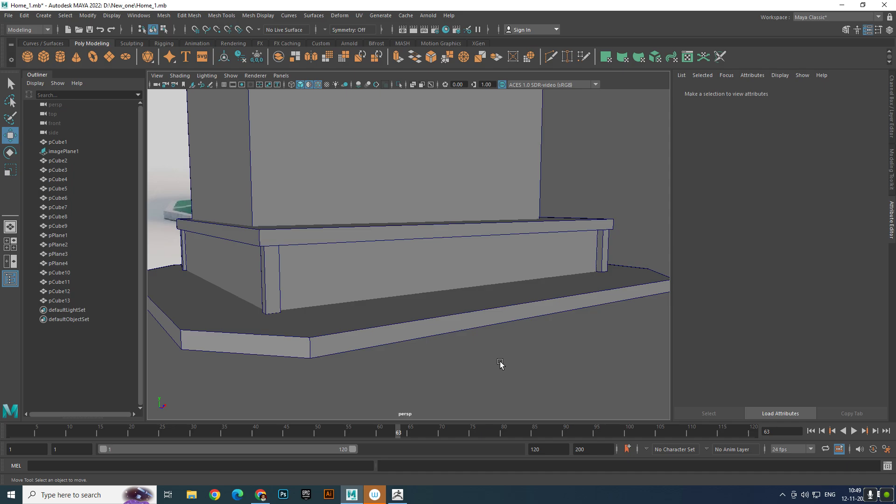
- Inspect the four corner posts around the plinth and compare them with the stone base and stairs in the reference image
{"action": "left_click_drag", "start_coordinate": [500, 363], "coordinate": [344, 343], "text": "alt"}
{"action": "right_click_drag", "start_coordinate": [344, 344], "coordinate": [414, 303], "text": "alt"}
{"action": "left_click_drag", "start_coordinate": [414, 303], "coordinate": [444, 308], "text": "alt"}
{"action": "right_click_drag", "start_coordinate": [551, 329], "coordinate": [521, 318], "text": "alt"}
{"action": "middle_click_drag", "start_coordinate": [520, 317], "coordinate": [447, 332], "text": "alt"}
{"action": "right_click_drag", "start_coordinate": [447, 331], "coordinate": [472, 307], "text": "alt"}
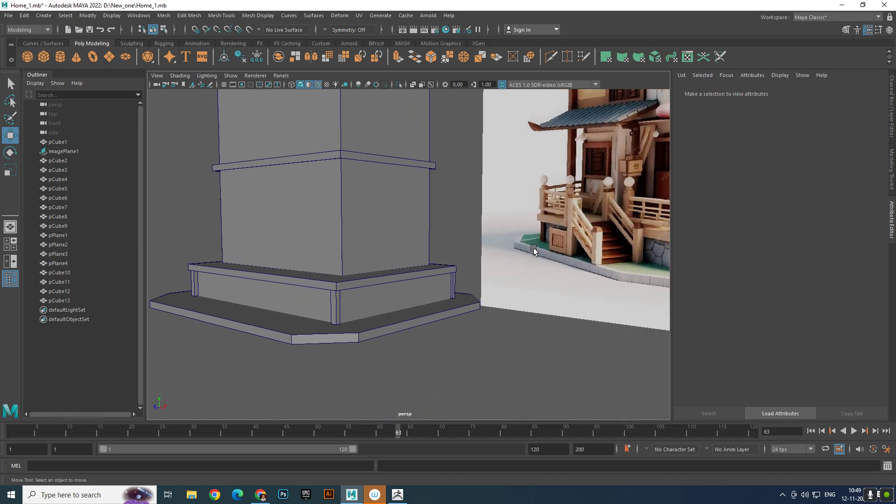
{"action": "left_click_drag", "start_coordinate": [544, 259], "coordinate": [544, 275], "text": "alt"}
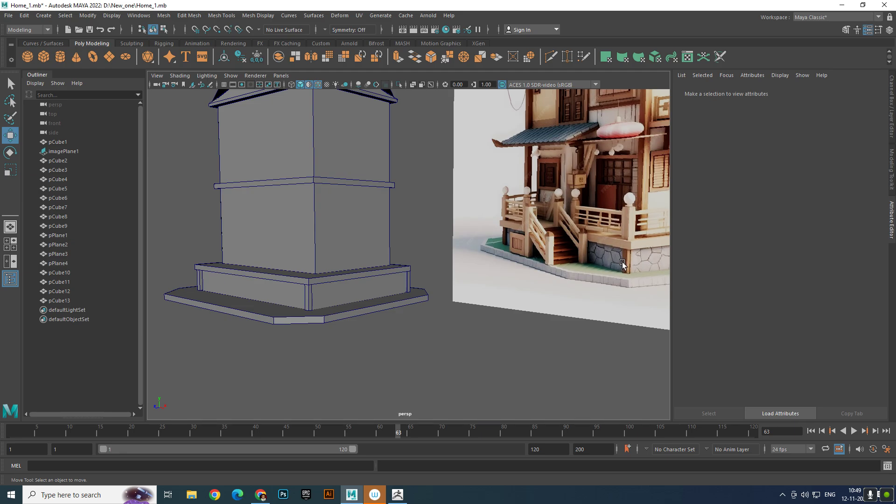
{"action": "right_click_drag", "start_coordinate": [623, 264], "coordinate": [325, 314], "text": "alt"}
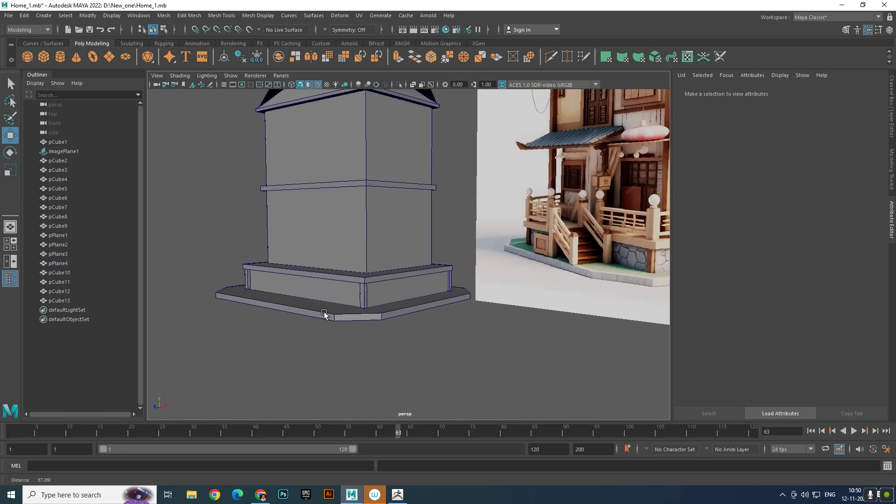
{"action": "left_click_drag", "start_coordinate": [325, 313], "coordinate": [336, 315], "text": "alt"}
{"action": "mouse_move", "coordinate": [316, 294]}
{"action": "middle_mouse_down", "text": "alt"}
{"action": "mouse_move", "coordinate": [307, 301]}
{"action": "mouse_move", "coordinate": [320, 293]}
{"action": "middle_mouse_up", "text": "alt"}
- Insert an edge loop across the ledge above the plinth, near the middle of its front side
{"action": "scroll", "coordinate": [307, 301], "scroll_direction": "up", "scroll_amount": 2}
{"action": "left_click", "coordinate": [296, 295]}
{"action": "left_click_drag", "start_coordinate": [320, 294], "coordinate": [348, 314], "text": "alt"}
{"action": "scroll", "coordinate": [500, 192], "scroll_direction": "up", "scroll_amount": 3}
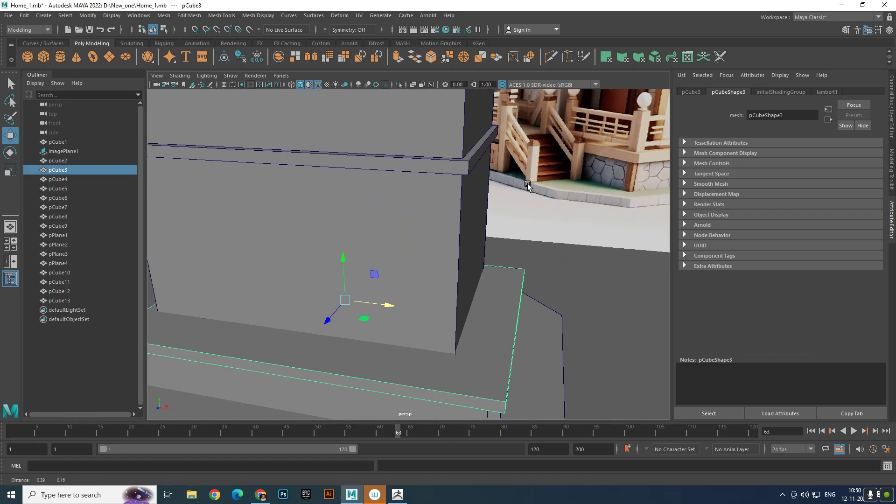
{"action": "scroll", "coordinate": [492, 196], "scroll_direction": "down", "scroll_amount": 4}
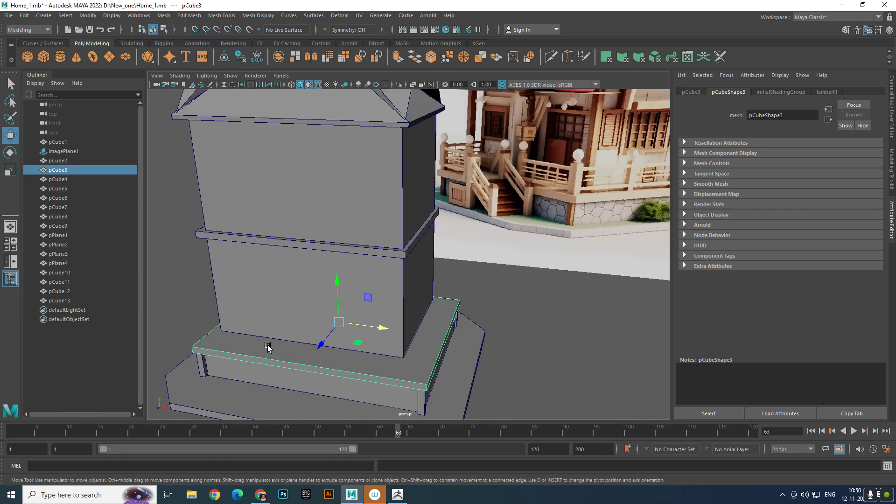
{"action": "middle_click_drag", "start_coordinate": [336, 317], "coordinate": [358, 248], "text": "alt"}
{"action": "left_click_drag", "start_coordinate": [345, 239], "coordinate": [346, 227], "text": "alt"}
{"action": "middle_click_drag", "start_coordinate": [346, 252], "coordinate": [386, 256], "text": "alt"}
{"action": "scroll", "coordinate": [386, 256], "scroll_direction": "up", "scroll_amount": 2}
{"action": "scroll", "coordinate": [387, 257], "scroll_direction": "up", "scroll_amount": 1}
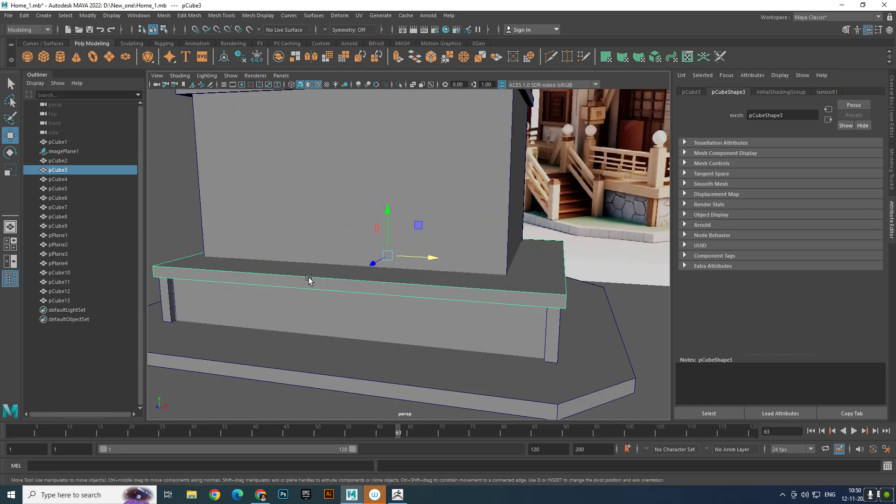
{"action": "right_click_drag", "start_coordinate": [323, 282], "coordinate": [303, 119]}
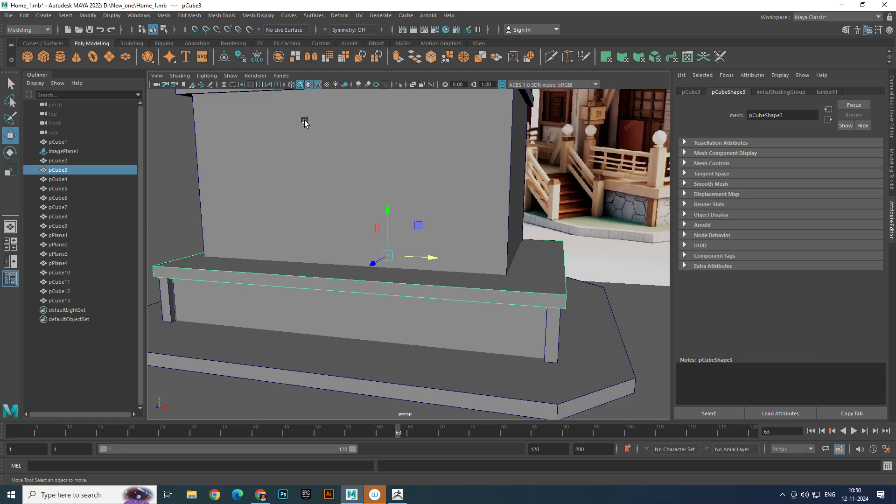
{"action": "left_click", "coordinate": [334, 280]}
{"action": "right_click_drag", "start_coordinate": [275, 299], "coordinate": [444, 336], "text": "shift"}
{"action": "scroll", "coordinate": [310, 280], "scroll_direction": "down", "scroll_amount": 3}
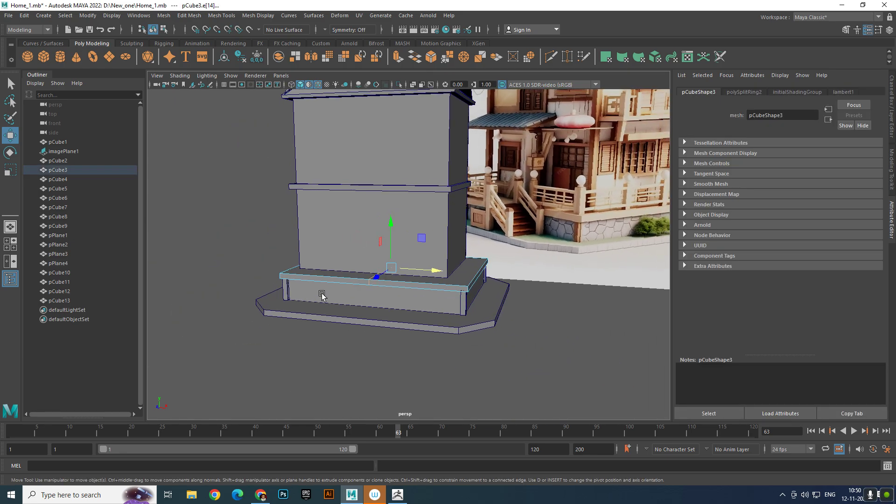
- Extrude the ledge's front face on one side of the new edge loop outward to form a landing platform
{"action": "scroll", "coordinate": [311, 296], "scroll_direction": "up", "scroll_amount": 3}
{"action": "right_click_drag", "start_coordinate": [307, 237], "coordinate": [303, 263]}
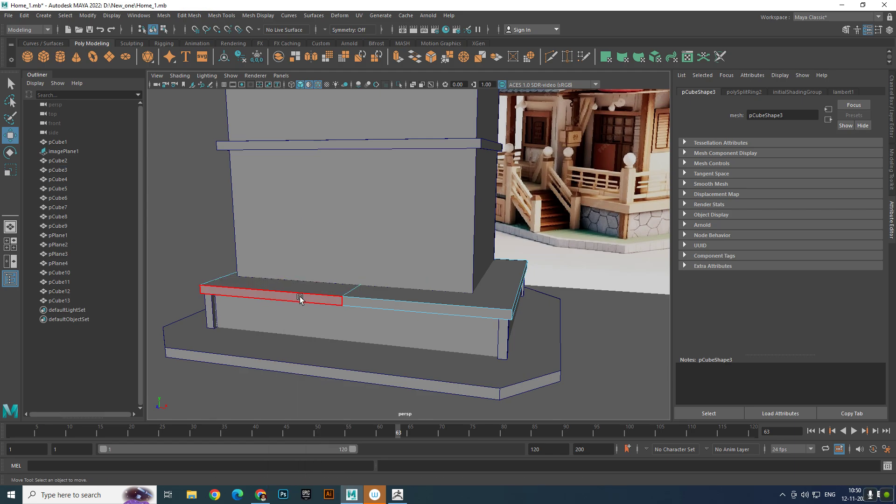
{"action": "left_click", "coordinate": [290, 304]}
{"action": "left_click_drag", "start_coordinate": [254, 307], "coordinate": [237, 353], "text": "shift"}
{"action": "scroll", "coordinate": [310, 328], "scroll_direction": "down", "scroll_amount": 5}
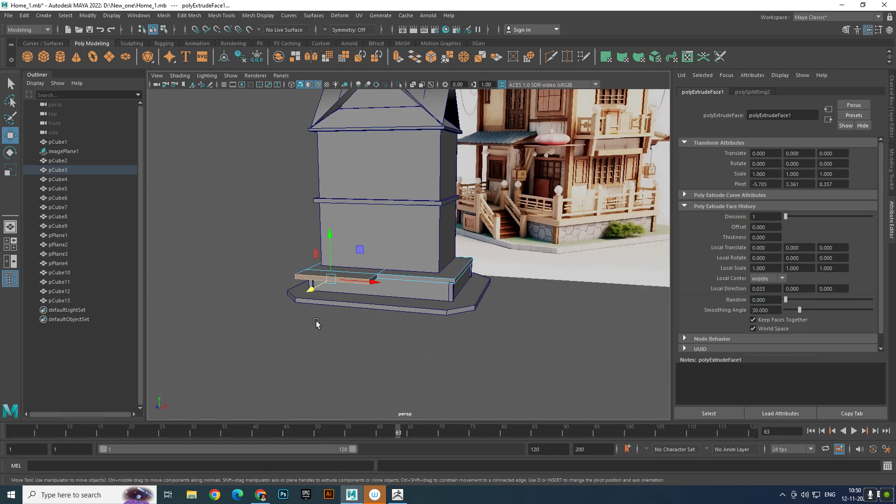
{"action": "left_click_drag", "start_coordinate": [316, 324], "coordinate": [280, 321], "text": "alt"}
{"action": "scroll", "coordinate": [296, 332], "scroll_direction": "up", "scroll_amount": 1}
{"action": "right_click_drag", "start_coordinate": [297, 332], "coordinate": [360, 376], "text": "alt"}
{"action": "left_click", "coordinate": [306, 339]}
{"action": "right_click_drag", "start_coordinate": [306, 340], "coordinate": [423, 174]}
{"action": "scroll", "coordinate": [390, 248], "scroll_direction": "down", "scroll_amount": 5}
{"action": "right_click_drag", "start_coordinate": [389, 287], "coordinate": [332, 210]}
{"action": "left_click_drag", "start_coordinate": [323, 234], "coordinate": [274, 239], "text": "alt"}
{"action": "left_click", "coordinate": [366, 287]}
{"action": "right_click_drag", "start_coordinate": [366, 287], "coordinate": [421, 279]}
{"action": "left_click", "coordinate": [550, 140]}
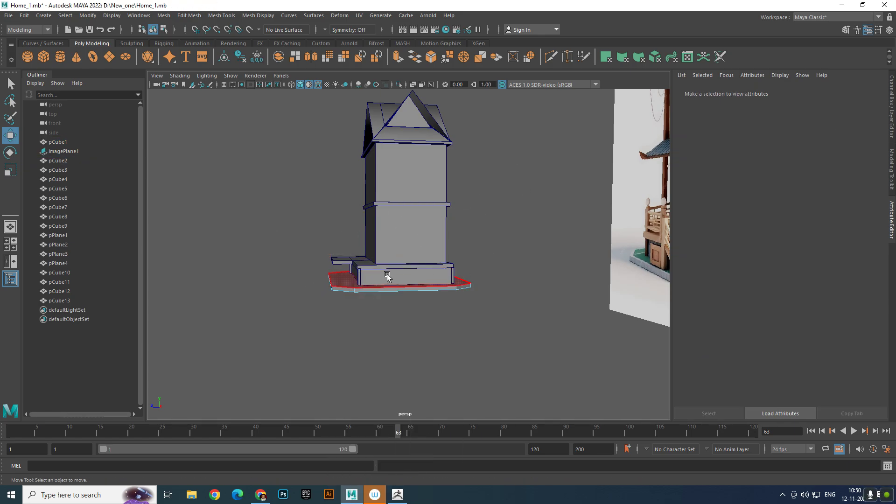
- Move the front vertices of the ground slab outward along Z to extend it beyond the landing platform
{"action": "left_click", "coordinate": [383, 287]}
{"action": "right_click_drag", "start_coordinate": [415, 236], "coordinate": [313, 261]}
{"action": "left_click_drag", "start_coordinate": [312, 261], "coordinate": [368, 315]}
{"action": "left_click", "coordinate": [326, 302]}
{"action": "left_click", "coordinate": [337, 287]}
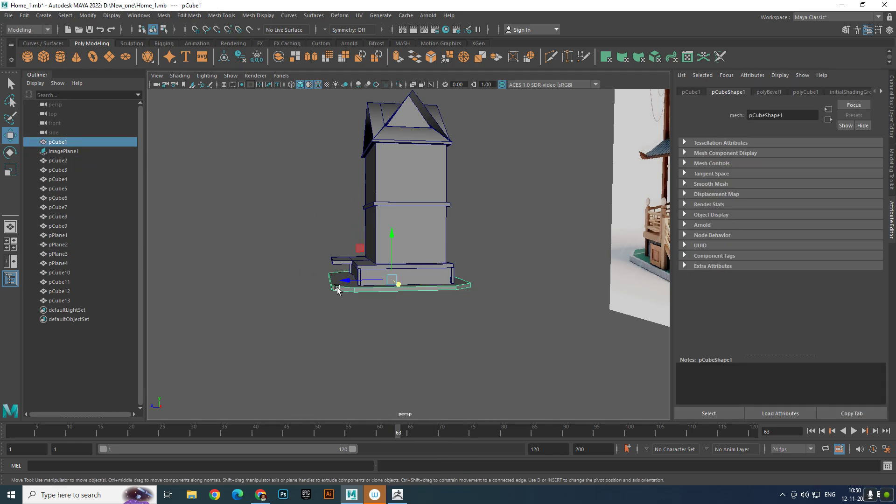
{"action": "right_click_drag", "start_coordinate": [338, 288], "coordinate": [394, 210]}
{"action": "right_click_drag", "start_coordinate": [355, 290], "coordinate": [309, 230]}
{"action": "left_click_drag", "start_coordinate": [341, 290], "coordinate": [376, 328]}
{"action": "left_click_drag", "start_coordinate": [302, 282], "coordinate": [309, 328]}
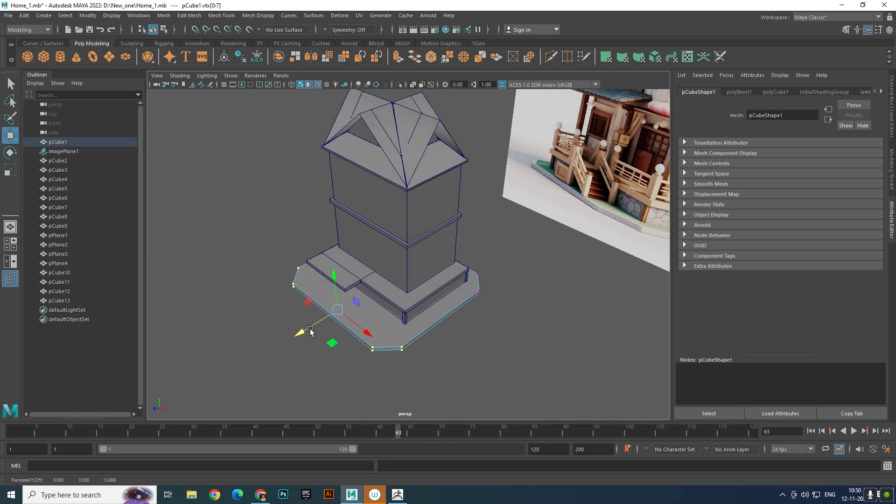
{"action": "right_click_drag", "start_coordinate": [417, 340], "coordinate": [450, 225]}
{"action": "left_click", "coordinate": [515, 303]}
- Inspect the landing platform and extended ground slab, and compare them with the stairs in the reference image
{"action": "scroll", "coordinate": [515, 303], "scroll_direction": "up", "scroll_amount": 5}
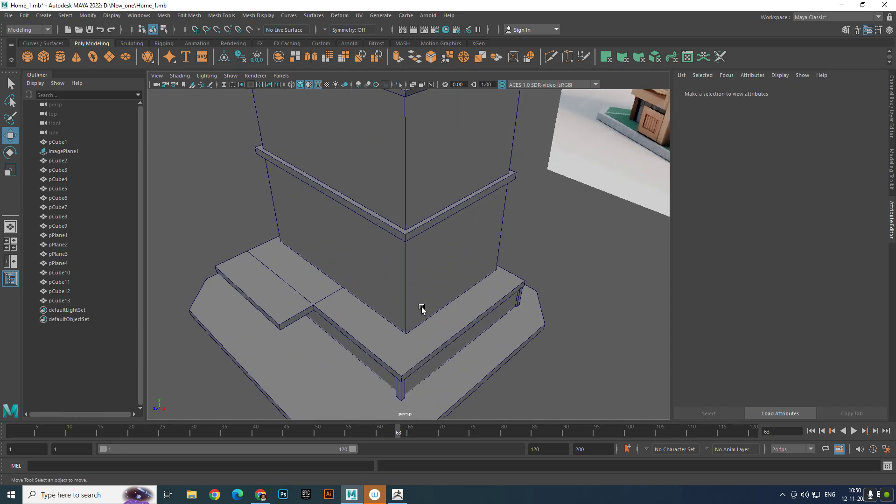
{"action": "middle_click_drag", "start_coordinate": [422, 307], "coordinate": [402, 240], "text": "alt"}
{"action": "scroll", "coordinate": [401, 240], "scroll_direction": "down", "scroll_amount": 2}
{"action": "left_click_drag", "start_coordinate": [401, 240], "coordinate": [413, 227], "text": "alt"}
{"action": "middle_click_drag", "start_coordinate": [410, 226], "coordinate": [398, 278], "text": "alt"}
{"action": "mouse_move", "coordinate": [397, 279]}
{"action": "left_mouse_down", "text": "alt"}
{"action": "mouse_move", "coordinate": [385, 266]}
{"action": "mouse_move", "coordinate": [401, 268]}
{"action": "left_mouse_up", "text": "alt"}
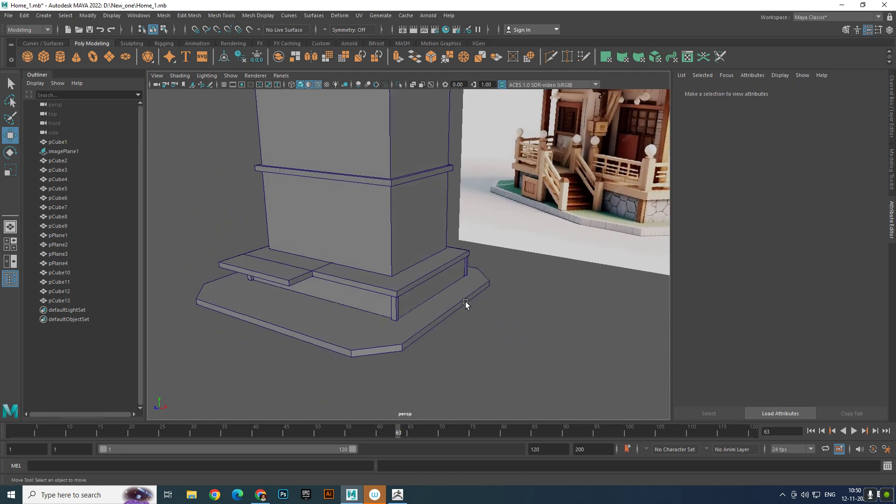
{"action": "scroll", "coordinate": [286, 319], "scroll_direction": "up", "scroll_amount": 3}
{"action": "left_click_drag", "start_coordinate": [286, 319], "coordinate": [302, 314], "text": "alt"}
{"action": "scroll", "coordinate": [301, 314], "scroll_direction": "up", "scroll_amount": 3}
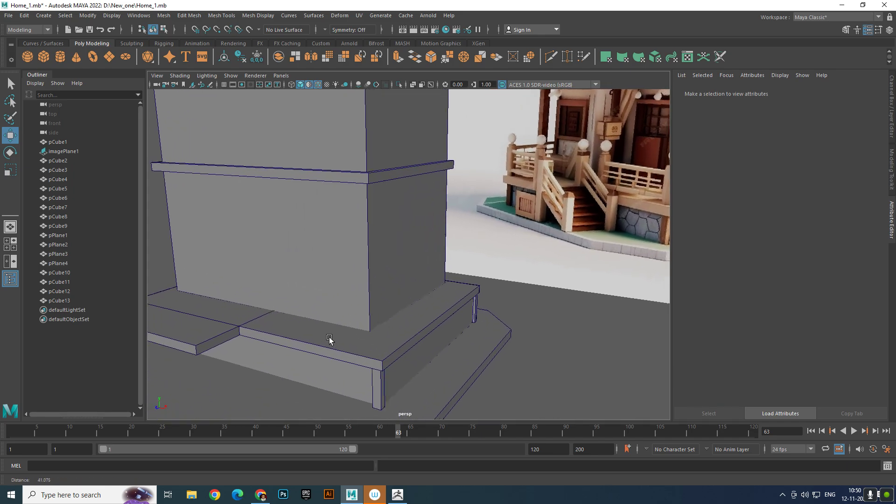
{"action": "middle_click_drag", "start_coordinate": [330, 340], "coordinate": [374, 322], "text": "alt"}
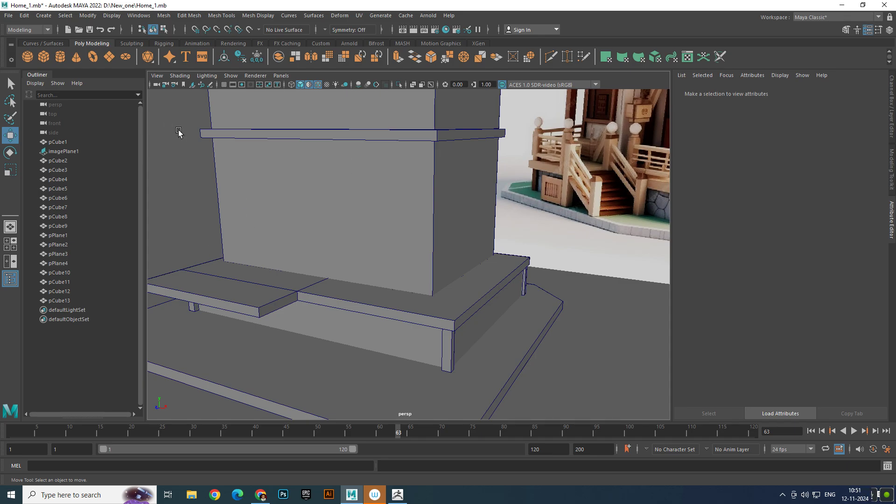
- Create a polygon cube, flatten and stretch it along Z, and place it beside the landing's inner side edge
{"action": "left_click", "coordinate": [43, 58]}
{"action": "left_click_drag", "start_coordinate": [333, 322], "coordinate": [252, 377]}
{"action": "left_click_drag", "start_coordinate": [282, 311], "coordinate": [307, 279]}
{"action": "key", "text": "r"}
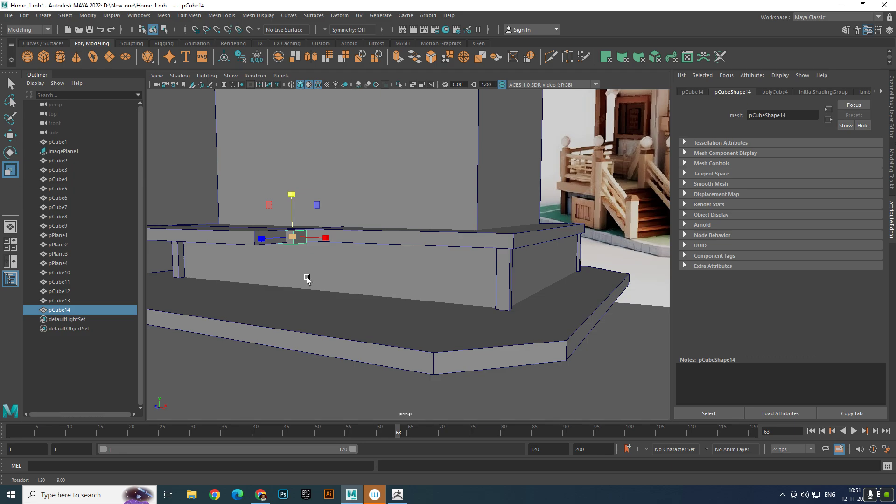
{"action": "left_click_drag", "start_coordinate": [307, 279], "coordinate": [145, 318], "text": "alt"}
{"action": "key", "text": "w"}
{"action": "left_click_drag", "start_coordinate": [226, 292], "coordinate": [239, 299]}
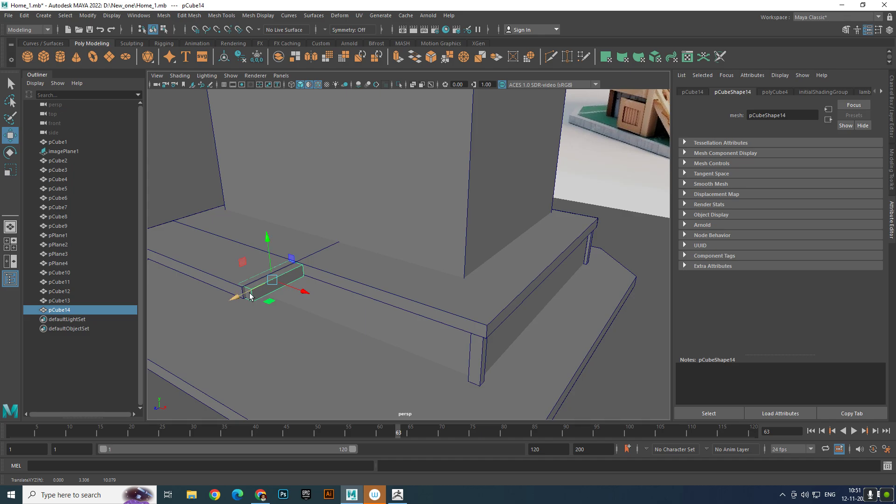
- Scale the block along Z to the landing's depth and move it to about X 0.45 against the landing's side
{"action": "key", "text": "e"}
{"action": "key", "text": "r"}
{"action": "left_click_drag", "start_coordinate": [237, 294], "coordinate": [234, 298]}
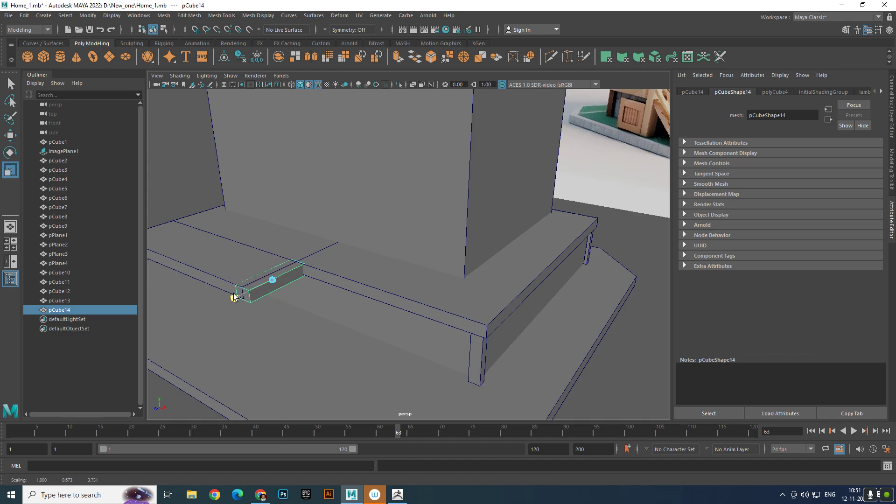
{"action": "key", "text": "w"}
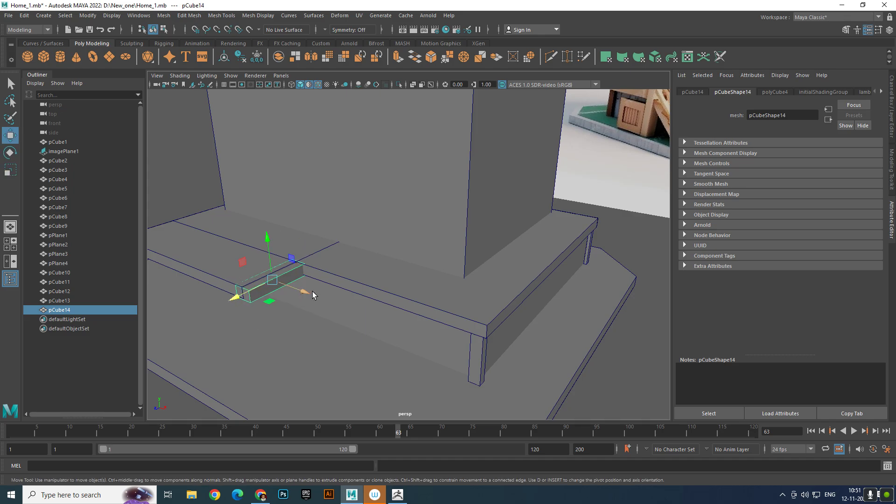
{"action": "left_click_drag", "start_coordinate": [302, 294], "coordinate": [309, 296]}
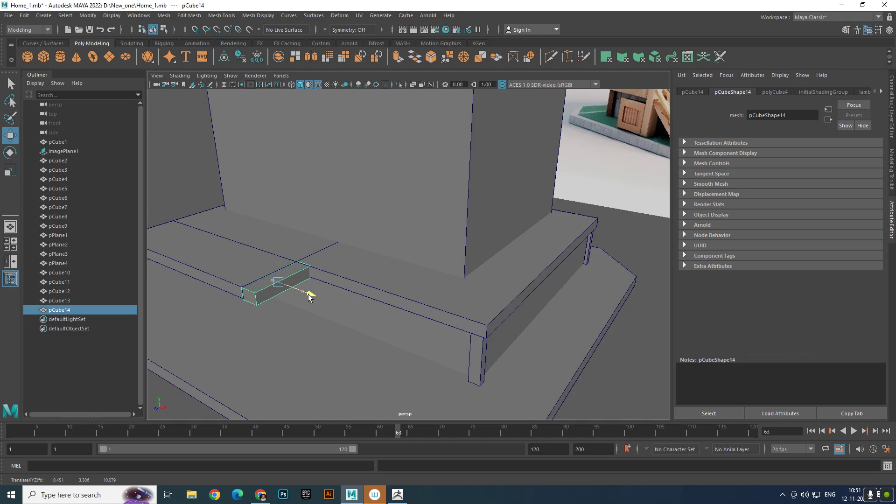
- Move the block's outer side face down to the ground slab and outward to about X 2.86, Y 0.64, forming a sloped stair ramp
{"action": "right_click_drag", "start_coordinate": [301, 285], "coordinate": [304, 279]}
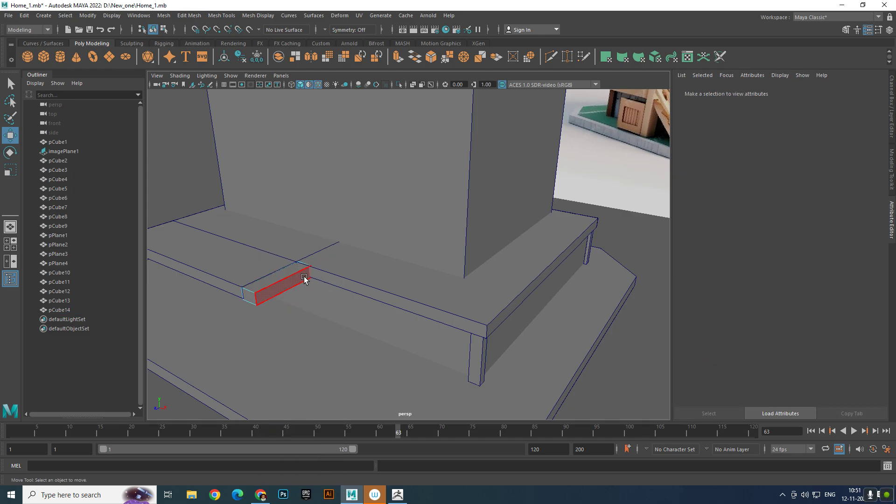
{"action": "left_click", "coordinate": [306, 272]}
{"action": "scroll", "coordinate": [306, 275], "scroll_direction": "down", "scroll_amount": 5}
{"action": "left_click_drag", "start_coordinate": [311, 287], "coordinate": [314, 273], "text": "alt"}
{"action": "scroll", "coordinate": [322, 283], "scroll_direction": "up", "scroll_amount": 1}
{"action": "left_click_drag", "start_coordinate": [337, 303], "coordinate": [316, 280], "text": "alt"}
{"action": "scroll", "coordinate": [327, 288], "scroll_direction": "up", "scroll_amount": 1}
{"action": "scroll", "coordinate": [317, 282], "scroll_direction": "up", "scroll_amount": 4}
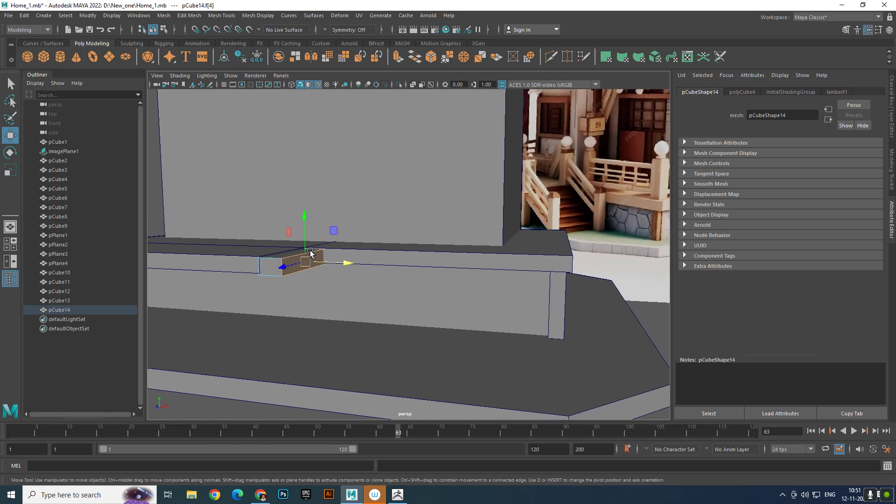
{"action": "left_click_drag", "start_coordinate": [309, 216], "coordinate": [324, 282]}
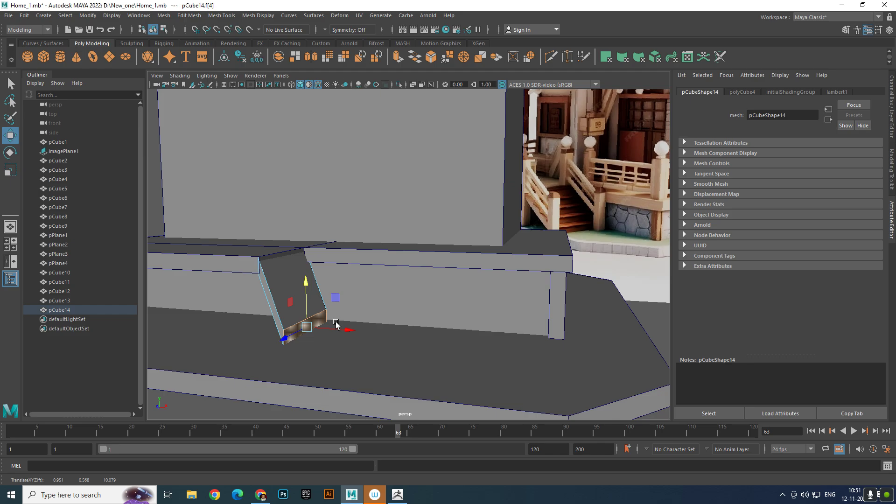
{"action": "left_click_drag", "start_coordinate": [344, 327], "coordinate": [387, 333]}
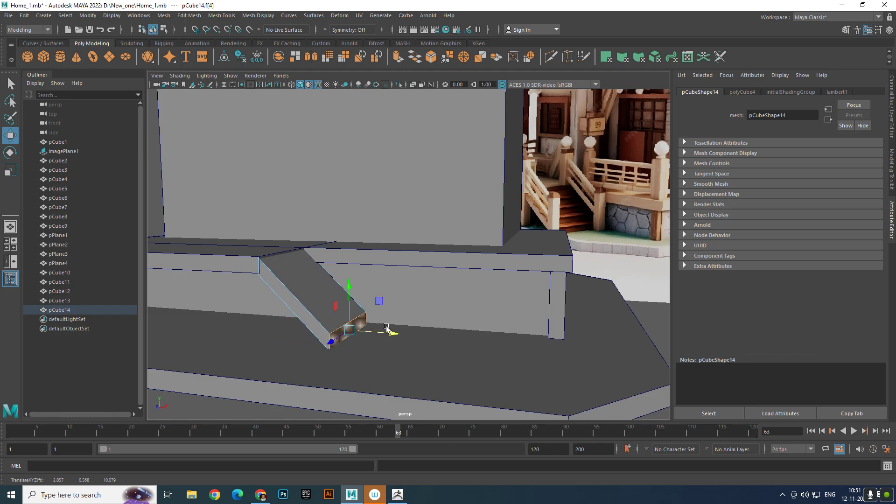
{"action": "left_click", "coordinate": [343, 289]}
{"action": "left_click_drag", "start_coordinate": [349, 286], "coordinate": [350, 284]}
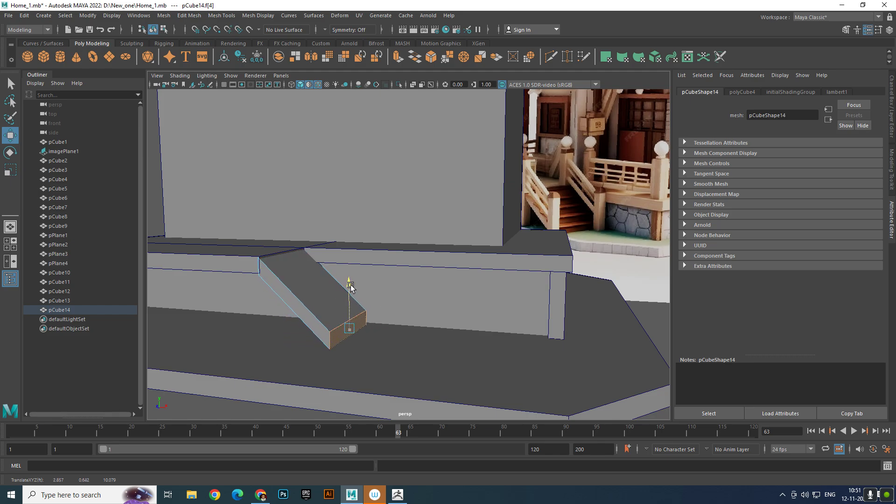
{"action": "right_click_drag", "start_coordinate": [307, 301], "coordinate": [353, 225]}
{"action": "scroll", "coordinate": [342, 321], "scroll_direction": "down", "scroll_amount": 5}
{"action": "left_click", "coordinate": [366, 332]}
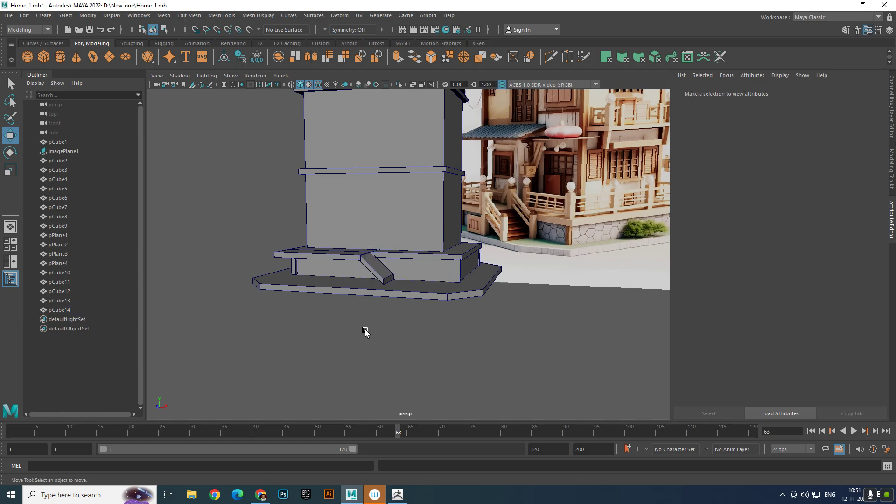
- Inspect the stair ramp from several angles and compare it with the staircase in the reference image
{"action": "mouse_move", "coordinate": [366, 332]}
{"action": "left_mouse_down", "text": "alt"}
{"action": "mouse_move", "coordinate": [351, 322]}
{"action": "mouse_move", "coordinate": [361, 320]}
{"action": "left_mouse_up", "text": "alt"}
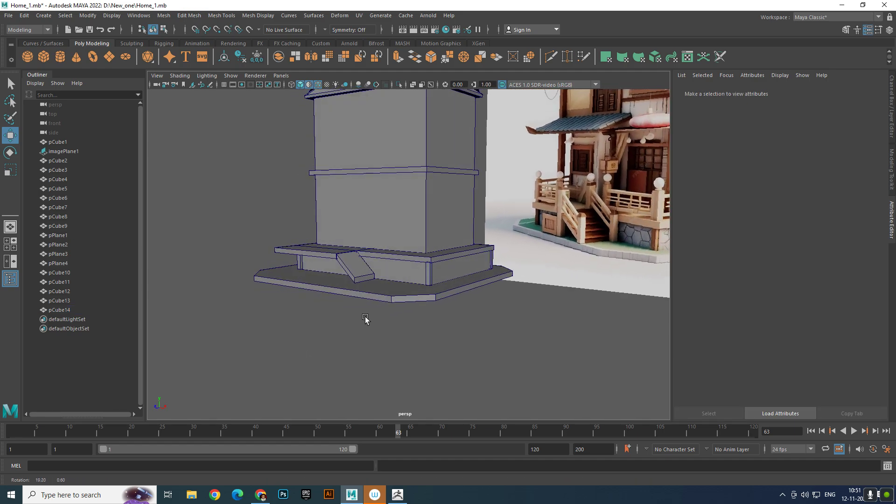
{"action": "scroll", "coordinate": [336, 317], "scroll_direction": "up", "scroll_amount": 8}
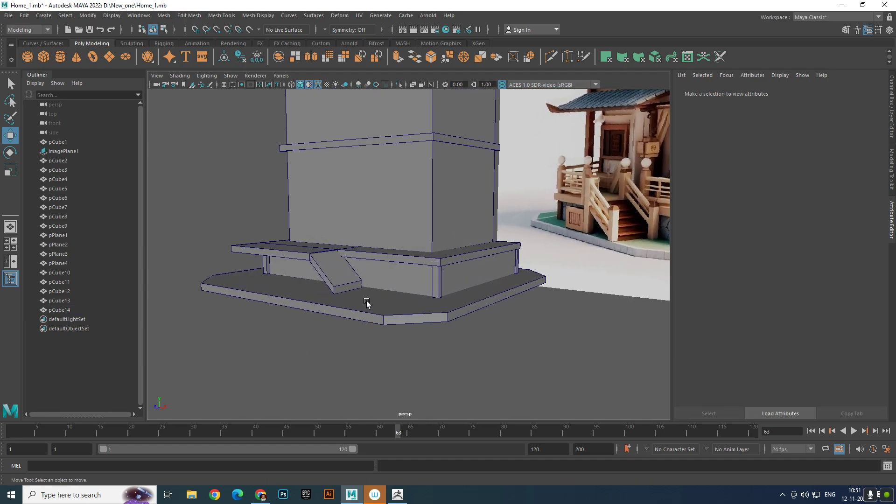
{"action": "scroll", "coordinate": [315, 312], "scroll_direction": "up", "scroll_amount": 2}
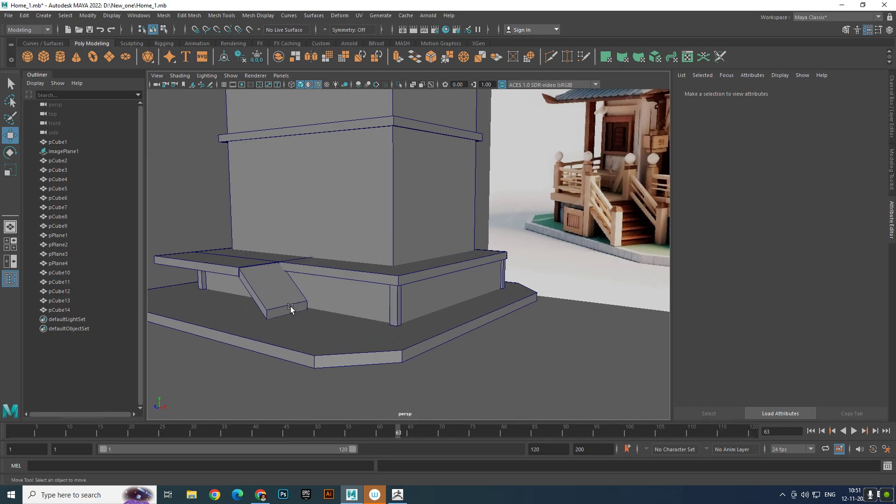
{"action": "scroll", "coordinate": [290, 309], "scroll_direction": "up", "scroll_amount": 2}
{"action": "mouse_move", "coordinate": [290, 308]}
{"action": "left_mouse_down", "text": "alt"}
{"action": "mouse_move", "coordinate": [251, 307]}
{"action": "mouse_move", "coordinate": [284, 308]}
{"action": "left_mouse_up", "text": "alt"}
{"action": "scroll", "coordinate": [290, 315], "scroll_direction": "up", "scroll_amount": 2}
{"action": "middle_click_drag", "start_coordinate": [258, 313], "coordinate": [333, 310], "text": "alt"}
{"action": "scroll", "coordinate": [332, 310], "scroll_direction": "down", "scroll_amount": 4}
{"action": "left_click_drag", "start_coordinate": [331, 311], "coordinate": [295, 317], "text": "alt"}
{"action": "scroll", "coordinate": [303, 318], "scroll_direction": "up", "scroll_amount": 3}
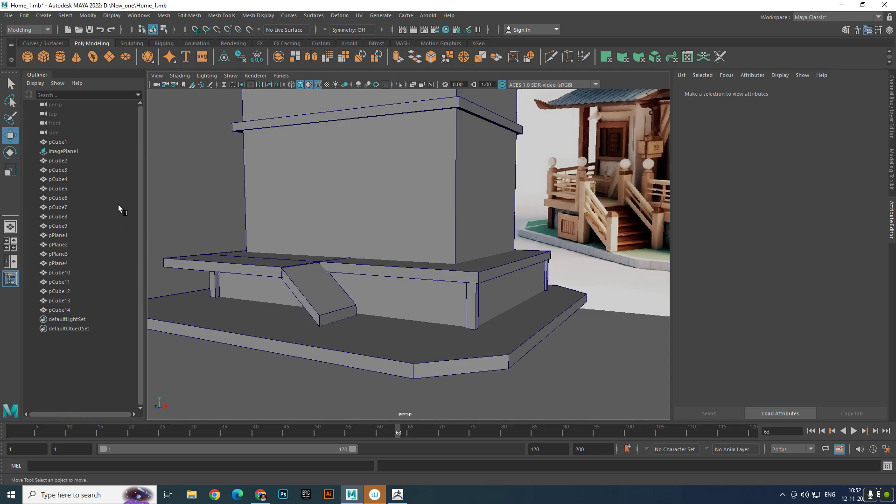
- Create a polygon cube for the first stair step, stretch it along Z, and place it at the ramp's foot near X 3.24
{"action": "left_click", "coordinate": [44, 57]}
{"action": "left_click_drag", "start_coordinate": [357, 305], "coordinate": [301, 326]}
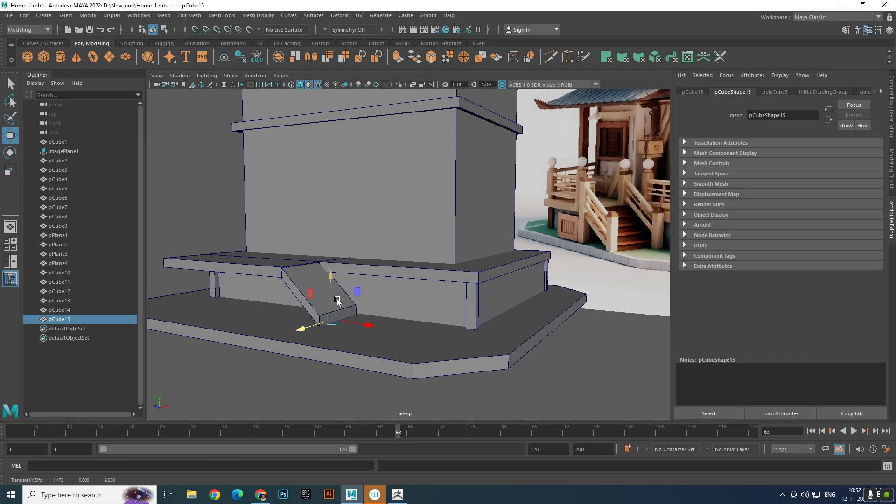
{"action": "left_click_drag", "start_coordinate": [330, 270], "coordinate": [330, 260]}
{"action": "key", "text": "e"}
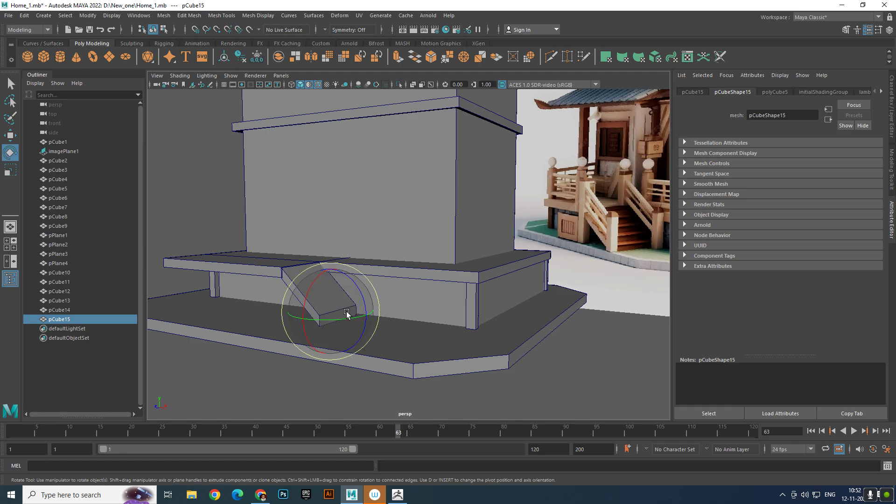
{"action": "key", "text": "r"}
{"action": "left_click_drag", "start_coordinate": [335, 312], "coordinate": [260, 332]}
{"action": "left_click_drag", "start_coordinate": [359, 317], "coordinate": [385, 322]}
{"action": "key", "text": "w"}
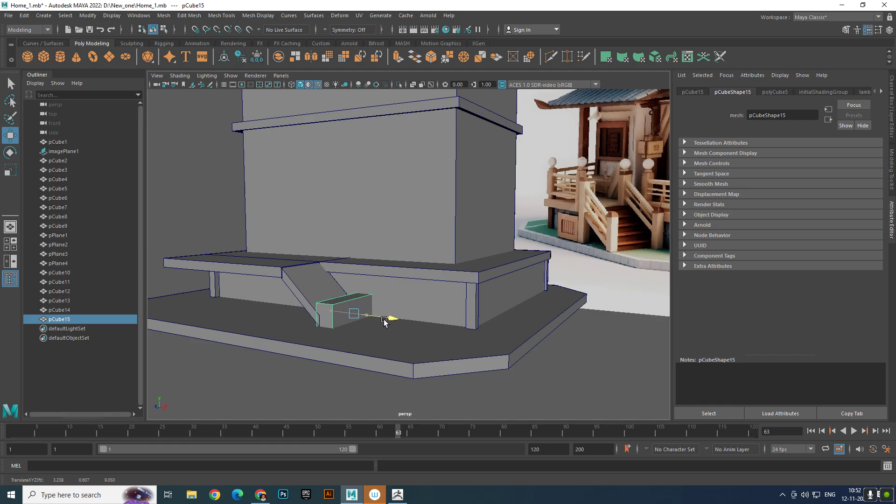
{"action": "mouse_move", "coordinate": [356, 283]}
{"action": "left_mouse_down"}
{"action": "mouse_move", "coordinate": [357, 253]}
{"action": "mouse_move", "coordinate": [357, 284]}
{"action": "left_mouse_up"}
- Resize the stair step to the ramp's width and align it with the ramp's foot at about X 3.44, Z 10.04
{"action": "key", "text": "e"}
{"action": "key", "text": "r"}
{"action": "scroll", "coordinate": [357, 284], "scroll_direction": "up", "scroll_amount": 2}
{"action": "middle_click_drag", "start_coordinate": [357, 285], "coordinate": [372, 243], "text": "alt"}
{"action": "left_click_drag", "start_coordinate": [373, 243], "coordinate": [309, 277], "text": "alt"}
{"action": "key", "text": "w"}
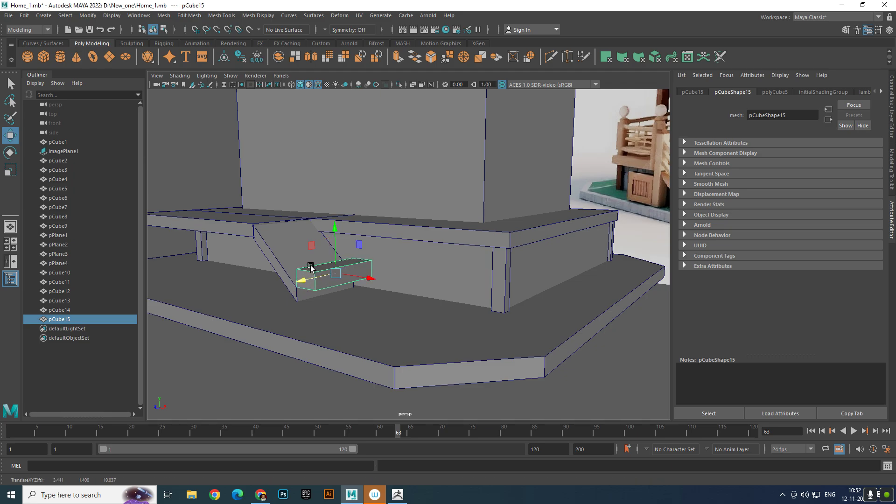
{"action": "left_click_drag", "start_coordinate": [339, 232], "coordinate": [368, 260]}
{"action": "middle_click_drag", "start_coordinate": [368, 260], "coordinate": [369, 301], "text": "alt"}
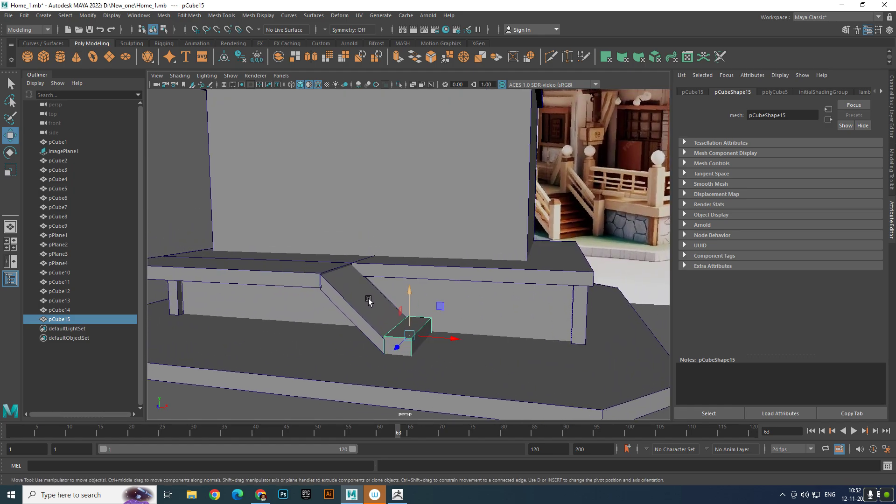
- Reduce the stair step's height and lower it onto the ground slab at about Y 0.62
{"action": "key", "text": "r"}
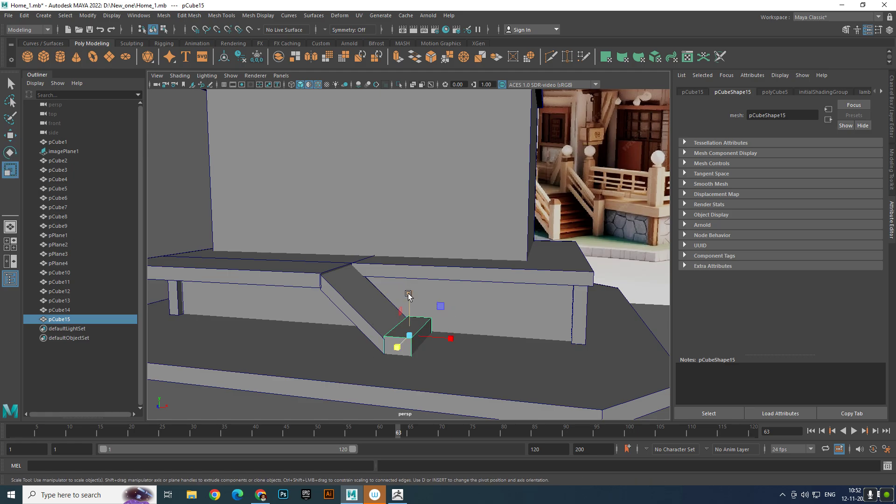
{"action": "mouse_move", "coordinate": [408, 295]}
{"action": "left_mouse_down"}
{"action": "mouse_move", "coordinate": [409, 309]}
{"action": "mouse_move", "coordinate": [411, 293]}
{"action": "left_mouse_up"}
{"action": "key", "text": "w"}
{"action": "key", "text": "r"}
{"action": "key", "text": "w"}
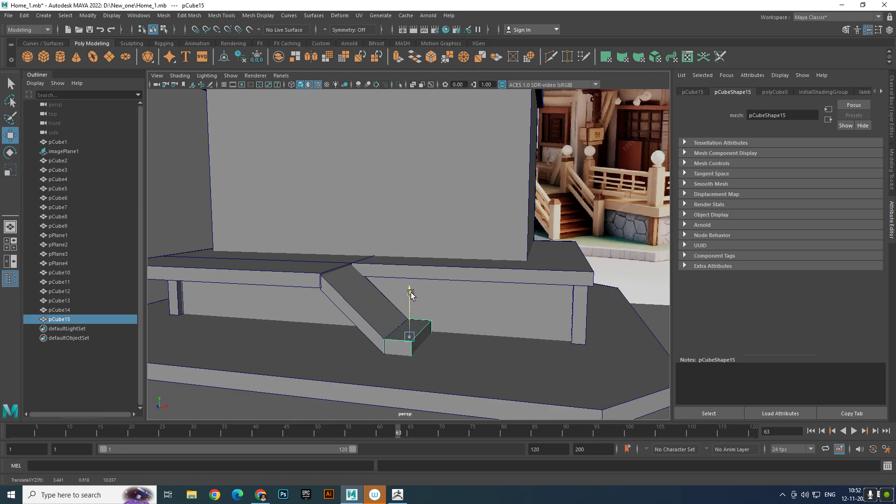
- Duplicate the stair step to about X 2.83, Y 1.22, and repeat the duplicate with transform four more times up the ramp
{"action": "key", "text": "ctrl+d"}
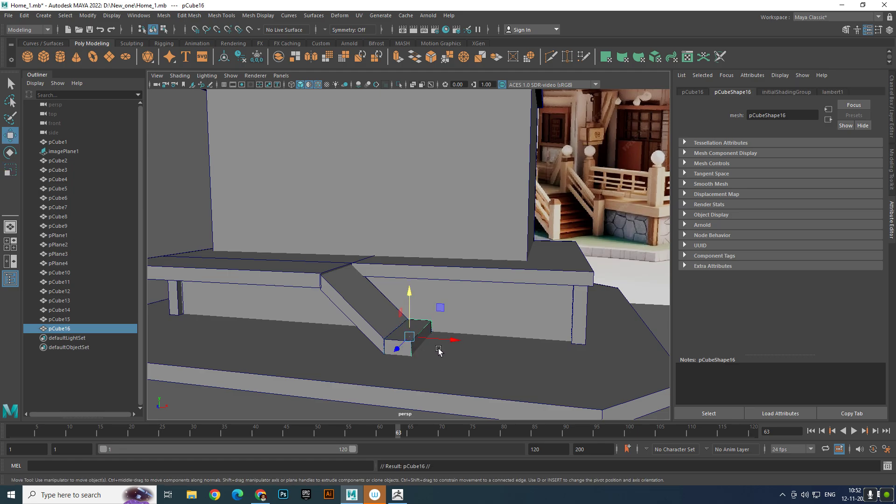
{"action": "left_click_drag", "start_coordinate": [431, 344], "coordinate": [427, 335]}
{"action": "left_click_drag", "start_coordinate": [396, 301], "coordinate": [398, 283]}
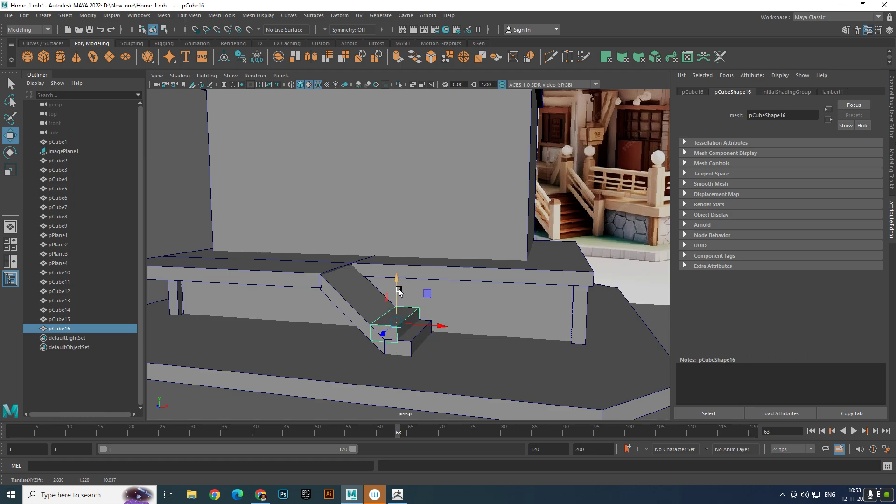
{"action": "key", "text": "shift+d"}
{"action": "key", "text": "shift+d"}
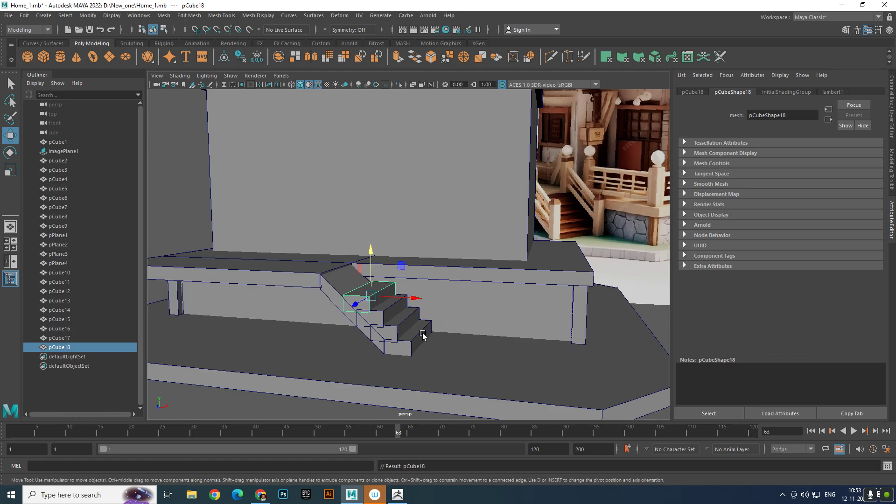
{"action": "key", "text": "shift+d"}
{"action": "key", "text": "shift+d"}
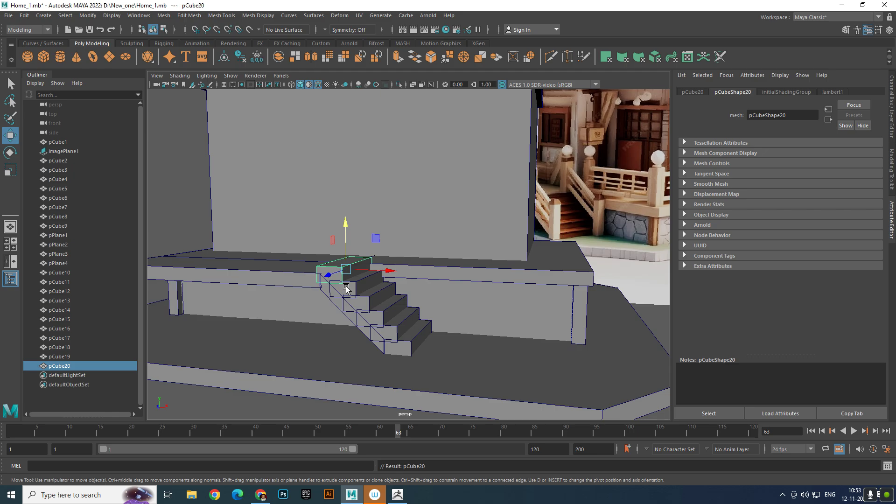
- Delete the surplus sixth stair step that overlaps the platform at the top of the staircase
{"action": "left_click_drag", "start_coordinate": [371, 270], "coordinate": [439, 280]}
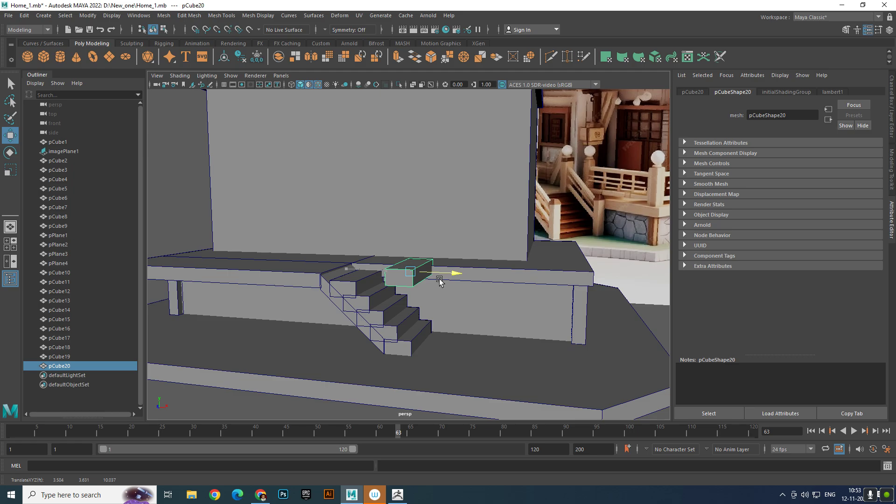
{"action": "key", "text": "Delete"}
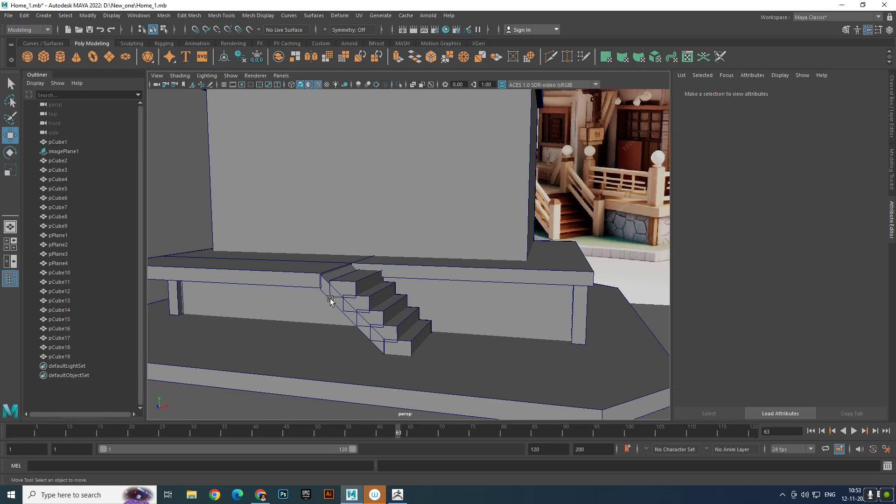
{"action": "left_click", "coordinate": [335, 299]}
{"action": "right_click_drag", "start_coordinate": [335, 299], "coordinate": [310, 266]}
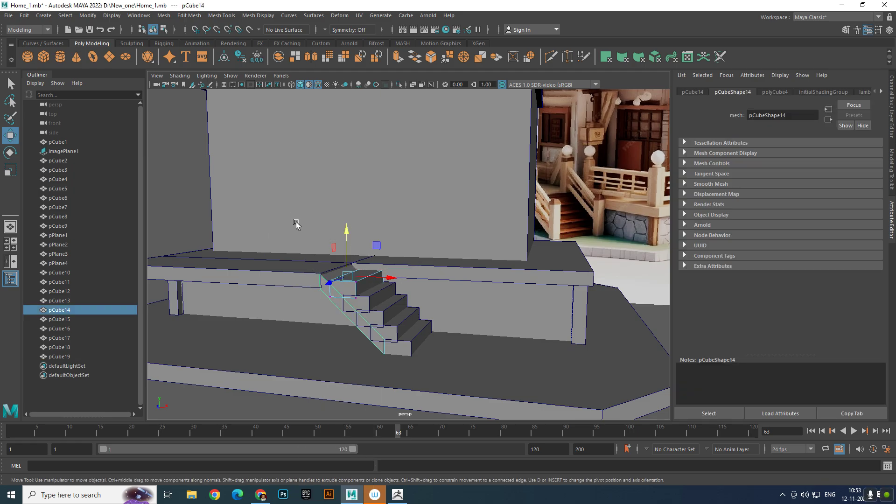
{"action": "scroll", "coordinate": [296, 229], "scroll_direction": "down", "scroll_amount": 4}
{"action": "left_click_drag", "start_coordinate": [309, 258], "coordinate": [281, 262], "text": "alt"}
{"action": "scroll", "coordinate": [278, 275], "scroll_direction": "up", "scroll_amount": 4}
{"action": "right_click_drag", "start_coordinate": [260, 309], "coordinate": [320, 252]}
{"action": "left_click", "coordinate": [269, 301]}
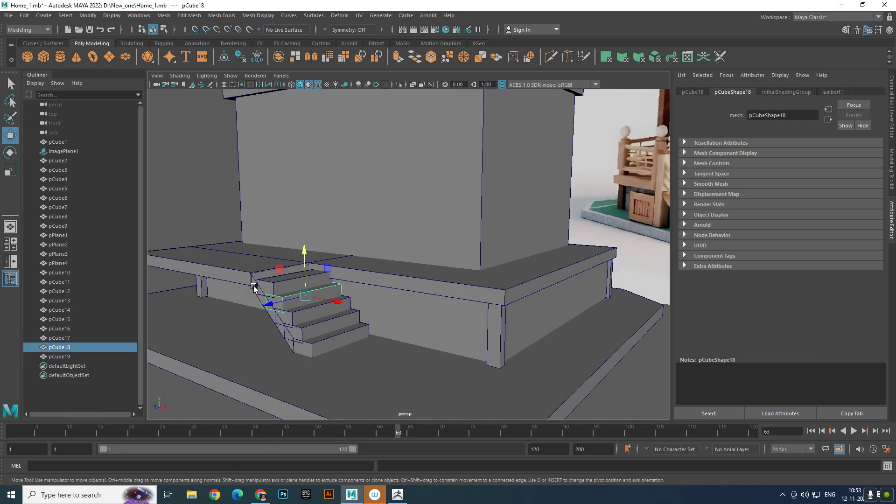
{"action": "left_click", "coordinate": [253, 285]}
{"action": "right_click_drag", "start_coordinate": [249, 284], "coordinate": [208, 238]}
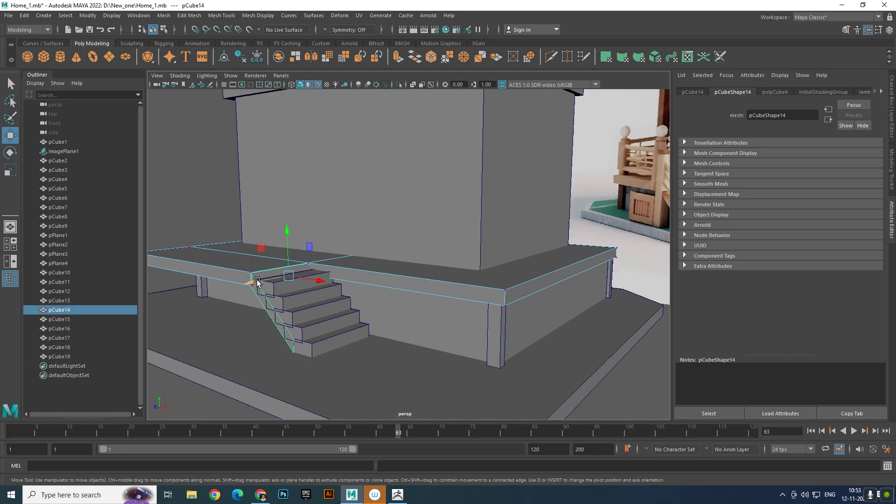
{"action": "key", "text": "ctrl+z"}
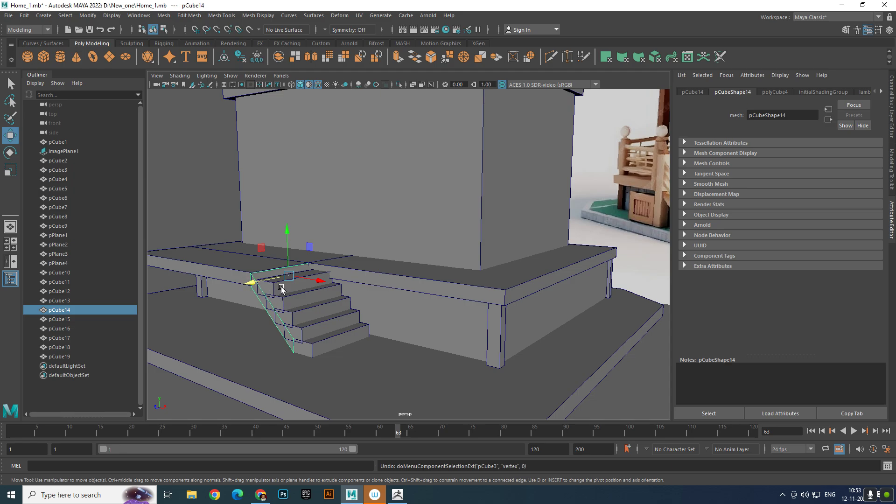
- Select all five stair steps together and shift them along Z to about 9.91, inward from the ramp's outer side
{"action": "left_click", "coordinate": [282, 289]}
{"action": "left_click", "coordinate": [296, 302], "text": "shift"}
{"action": "left_click", "coordinate": [303, 316], "text": "shift"}
{"action": "left_click", "coordinate": [311, 329], "text": "shift"}
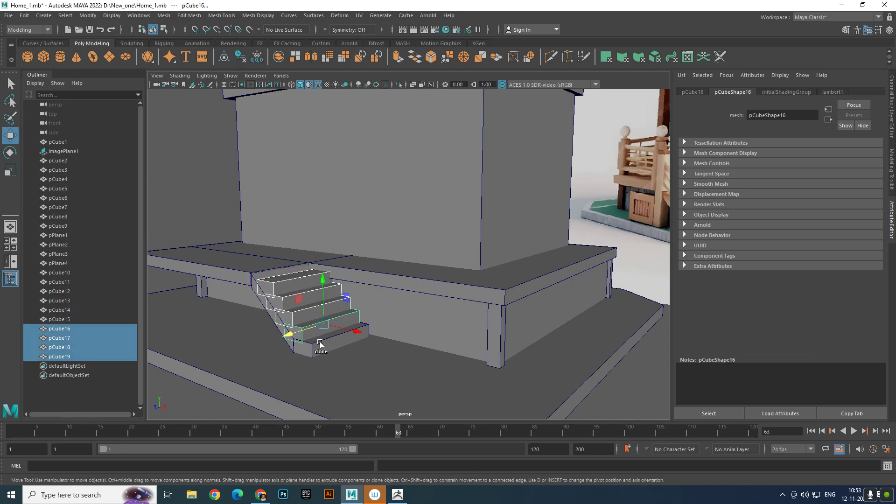
{"action": "left_click", "coordinate": [321, 344], "text": "shift"}
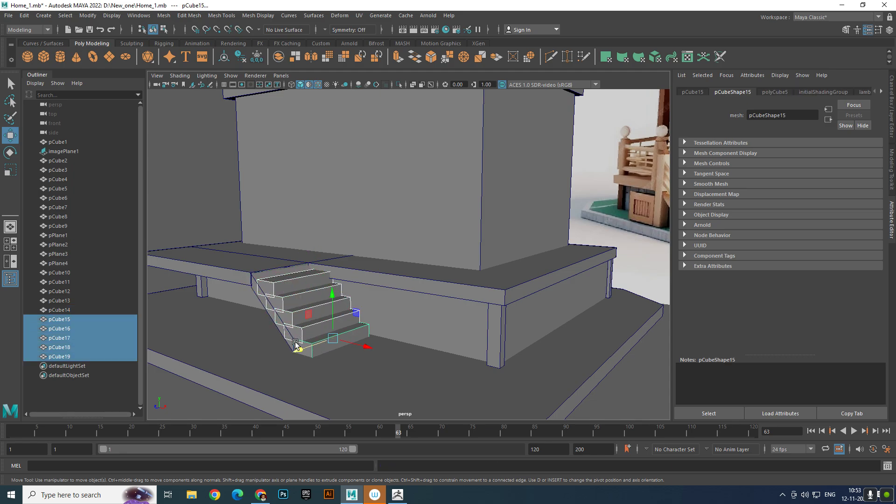
{"action": "left_click", "coordinate": [214, 223]}
{"action": "left_click_drag", "start_coordinate": [254, 254], "coordinate": [329, 277], "text": "alt"}
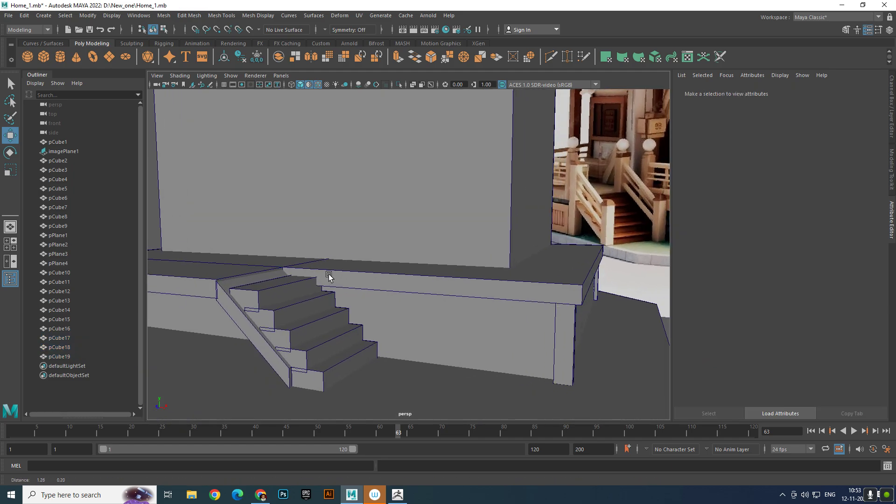
{"action": "middle_click_drag", "start_coordinate": [329, 276], "coordinate": [329, 277], "text": "alt"}
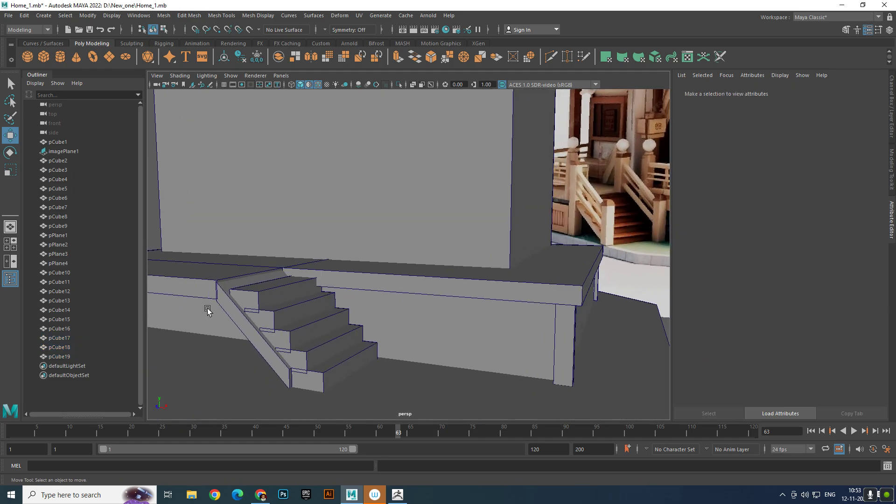
- Lower the top vertices of the third stair step so its top meets the bottom of the fourth step
{"action": "scroll", "coordinate": [280, 300], "scroll_direction": "up", "scroll_amount": 4}
{"action": "middle_click_drag", "start_coordinate": [282, 300], "coordinate": [343, 245], "text": "alt"}
{"action": "left_click", "coordinate": [311, 303]}
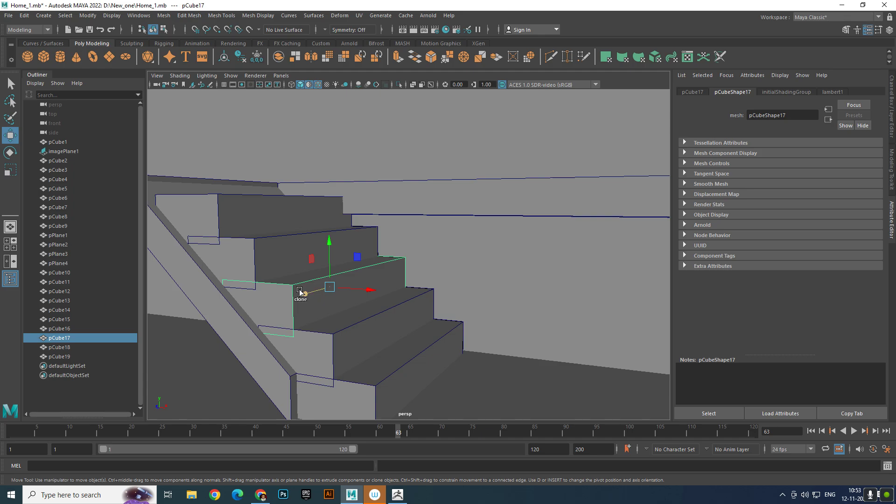
{"action": "right_click_drag", "start_coordinate": [300, 293], "coordinate": [247, 259], "text": "shift"}
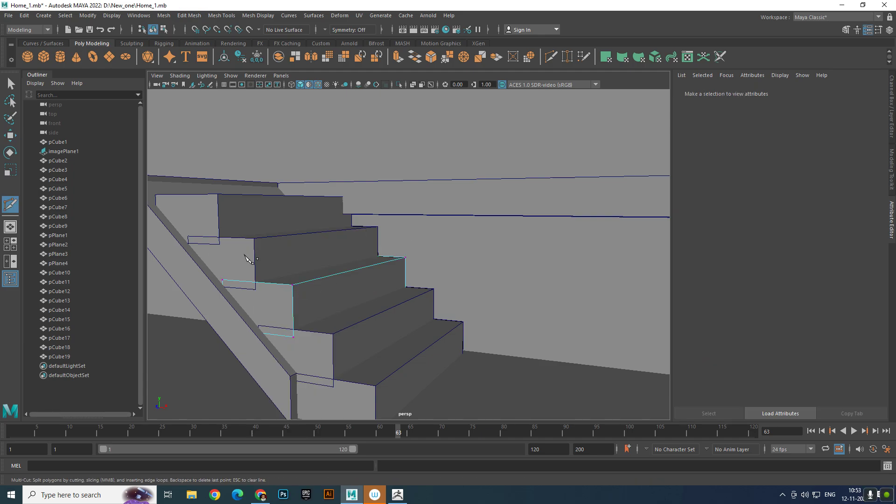
{"action": "key", "text": "w"}
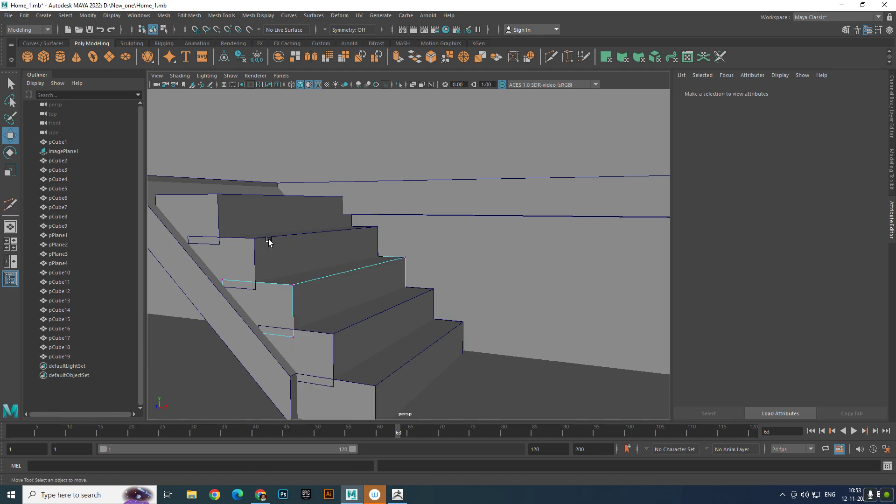
{"action": "left_click_drag", "start_coordinate": [202, 234], "coordinate": [427, 312]}
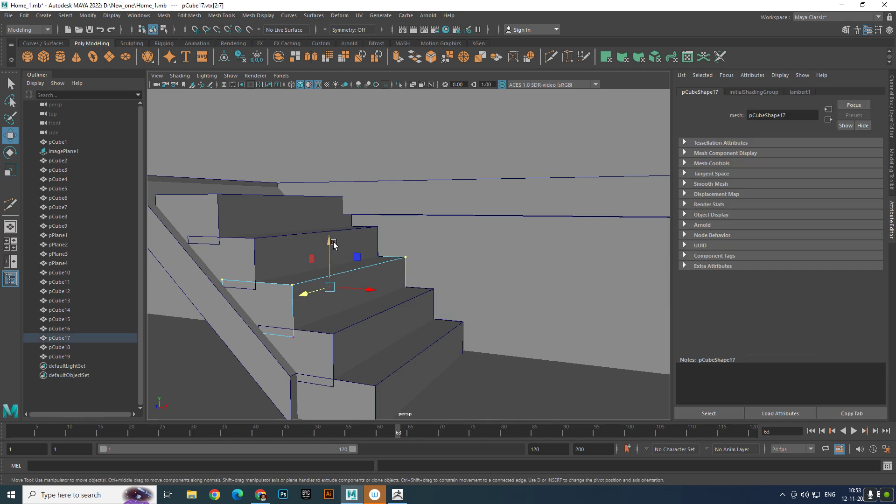
{"action": "left_click_drag", "start_coordinate": [331, 243], "coordinate": [348, 249], "text": "alt"}
{"action": "scroll", "coordinate": [348, 249], "scroll_direction": "down", "scroll_amount": 5}
{"action": "scroll", "coordinate": [379, 279], "scroll_direction": "up", "scroll_amount": 5}
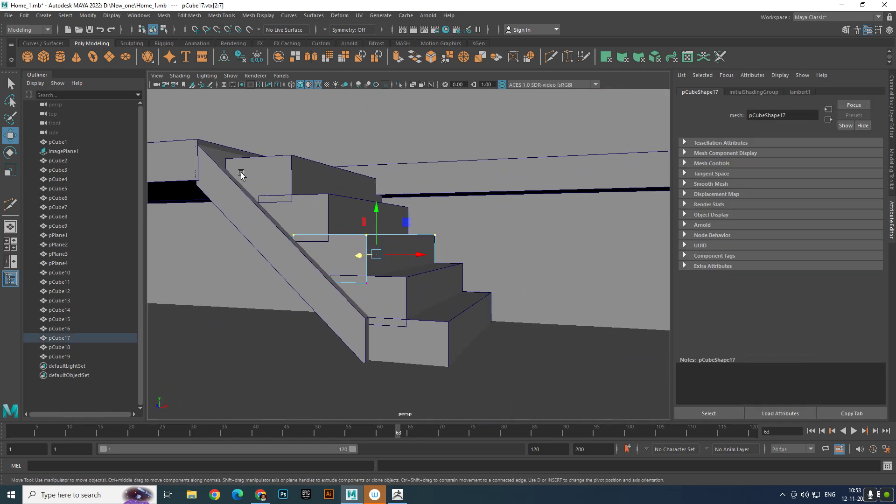
{"action": "left_click_drag", "start_coordinate": [241, 177], "coordinate": [481, 242]}
{"action": "left_click_drag", "start_coordinate": [376, 199], "coordinate": [379, 205]}
{"action": "right_click_drag", "start_coordinate": [351, 255], "coordinate": [400, 224]}
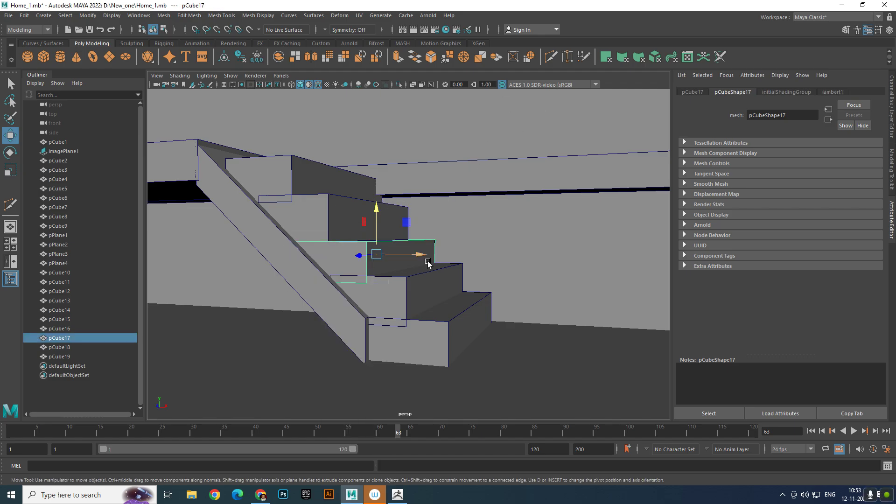
- Lower the top vertices of the second stair step to about Y 1.47, meeting the bottom of the third step
{"action": "left_click", "coordinate": [413, 283]}
{"action": "right_click_drag", "start_coordinate": [409, 281], "coordinate": [277, 281]}
{"action": "left_click_drag", "start_coordinate": [334, 255], "coordinate": [340, 251], "text": "alt"}
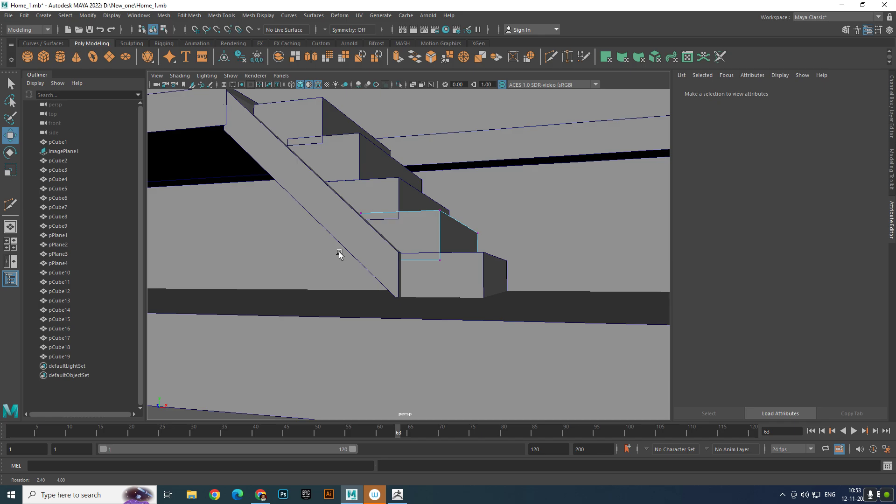
{"action": "left_click_drag", "start_coordinate": [319, 181], "coordinate": [548, 228]}
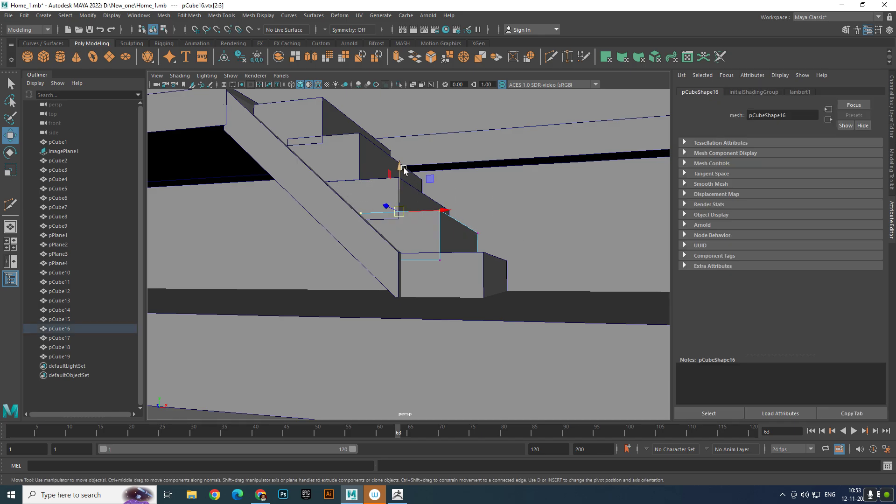
{"action": "left_click_drag", "start_coordinate": [326, 176], "coordinate": [537, 233], "text": "shift"}
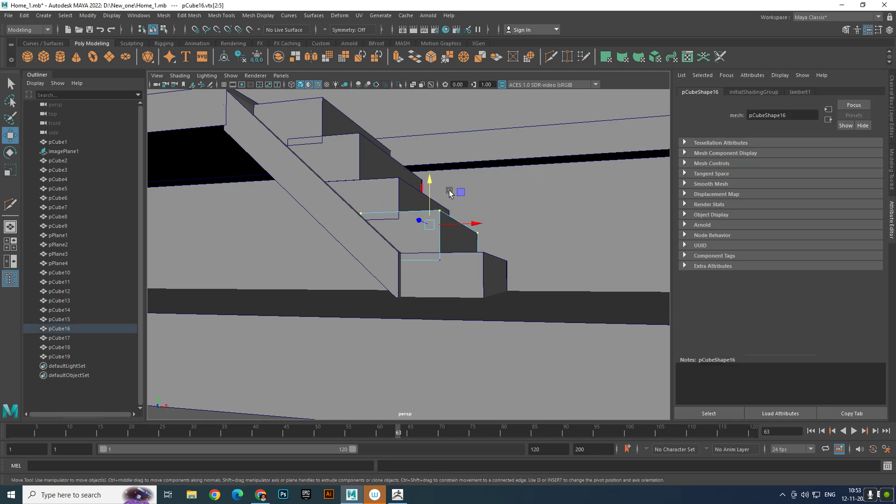
{"action": "left_click_drag", "start_coordinate": [429, 185], "coordinate": [428, 191]}
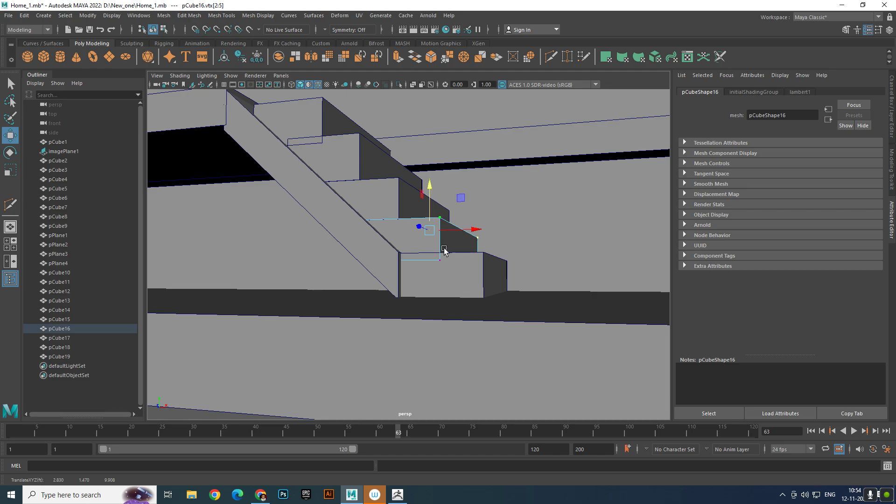
- Lower the top vertices of the lowest stair step so its top meets the bottom of the second step
{"action": "left_click", "coordinate": [468, 272]}
{"action": "right_click_drag", "start_coordinate": [480, 271], "coordinate": [410, 247]}
{"action": "left_click_drag", "start_coordinate": [350, 226], "coordinate": [587, 277]}
{"action": "left_click_drag", "start_coordinate": [463, 216], "coordinate": [463, 222]}
{"action": "left_click_drag", "start_coordinate": [431, 225], "coordinate": [348, 251], "text": "alt"}
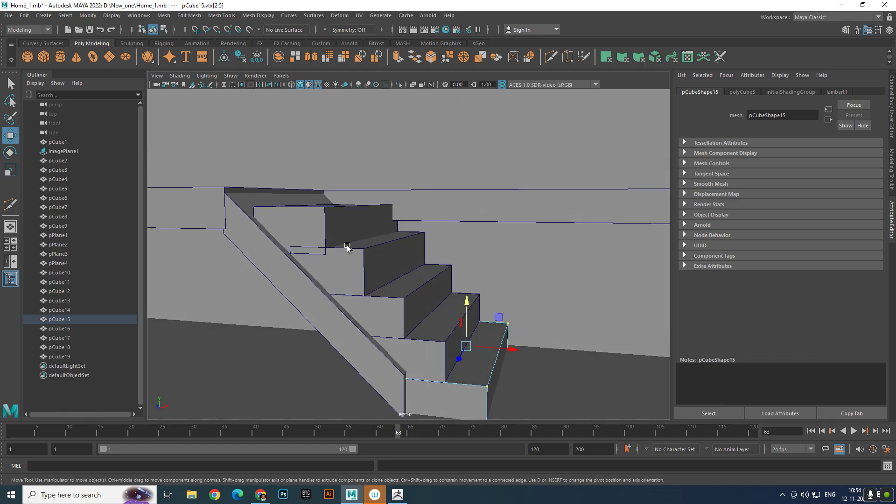
- Lower the top face of the fourth stair step so it meets the bottom of the top step
{"action": "left_click", "coordinate": [362, 254]}
{"action": "right_click_drag", "start_coordinate": [362, 253], "coordinate": [374, 238]}
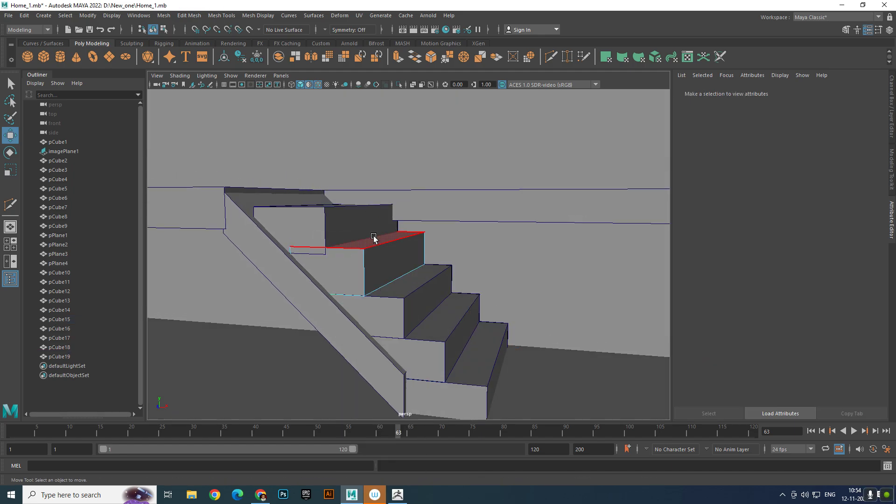
{"action": "left_click", "coordinate": [374, 238]}
{"action": "left_click_drag", "start_coordinate": [374, 204], "coordinate": [376, 210]}
{"action": "right_click_drag", "start_coordinate": [384, 238], "coordinate": [438, 219]}
{"action": "scroll", "coordinate": [486, 201], "scroll_direction": "down", "scroll_amount": 5}
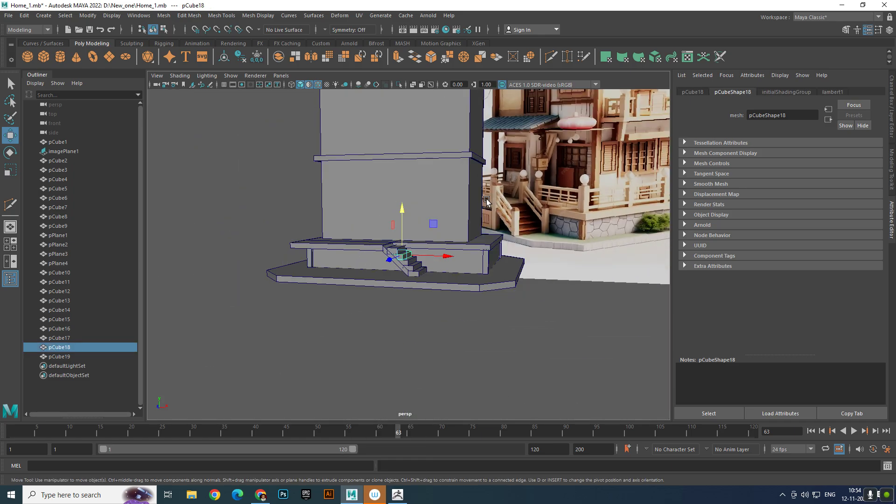
{"action": "left_click", "coordinate": [202, 163]}
- Move the rear upper edge of the top stair step along X toward the platform, to about X 0.14
{"action": "scroll", "coordinate": [356, 256], "scroll_direction": "up", "scroll_amount": 10}
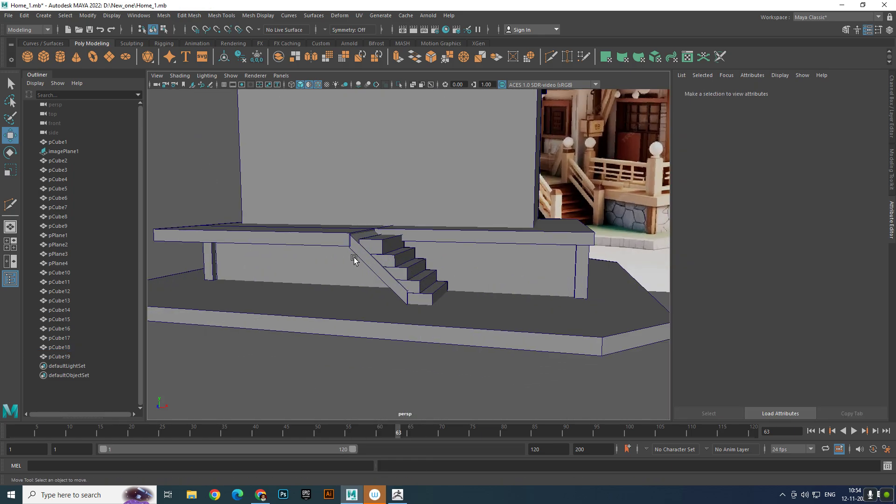
{"action": "left_click", "coordinate": [326, 219]}
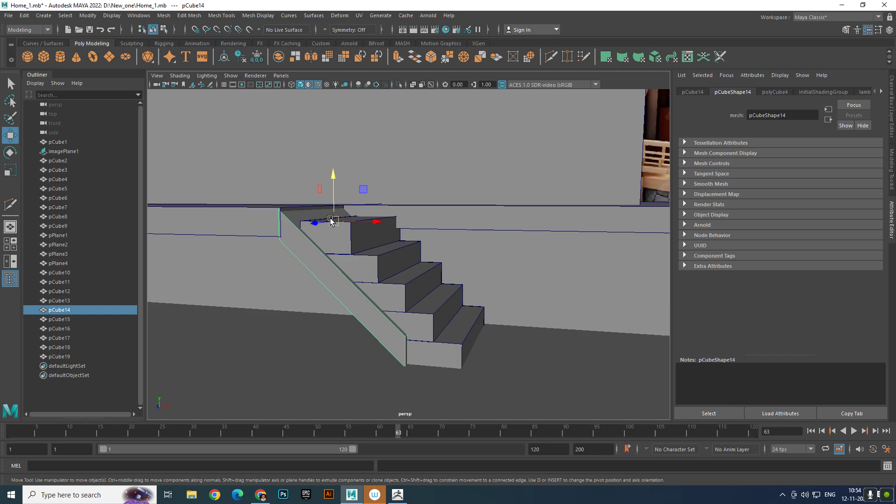
{"action": "left_click", "coordinate": [344, 237]}
{"action": "right_click_drag", "start_coordinate": [344, 237], "coordinate": [348, 205]}
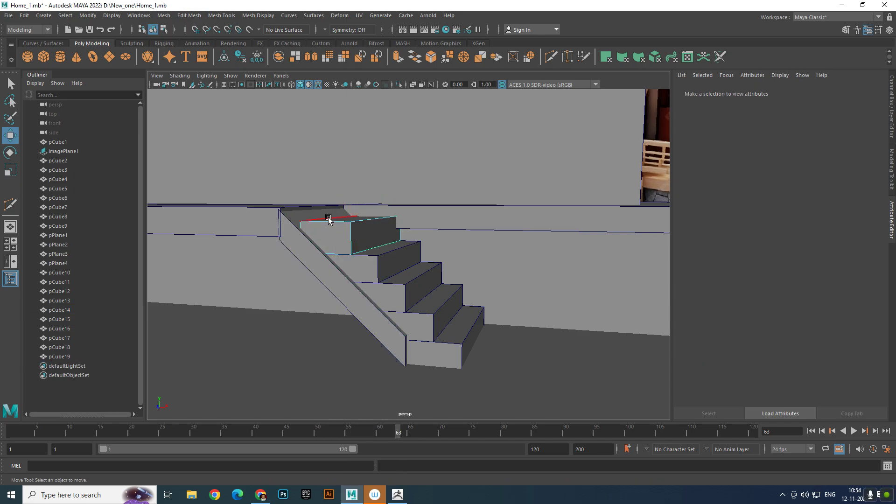
{"action": "left_click", "coordinate": [381, 218]}
{"action": "left_click_drag", "start_coordinate": [378, 219], "coordinate": [369, 218]}
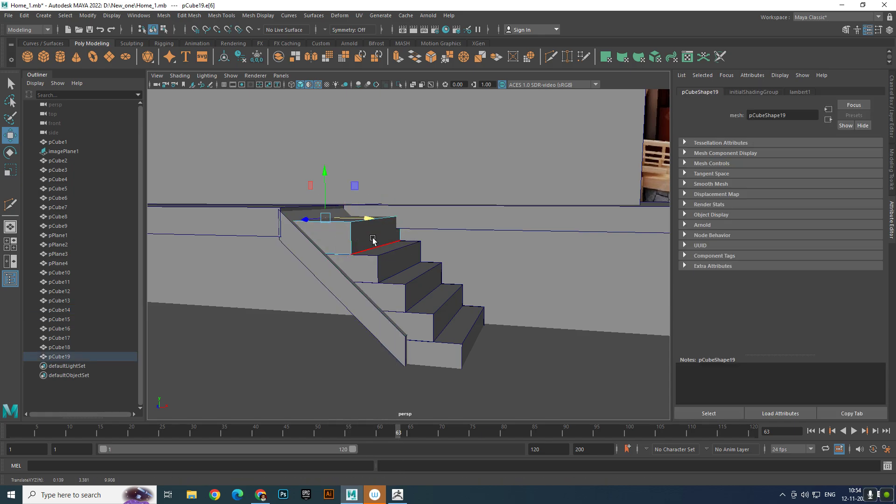
{"action": "right_click_drag", "start_coordinate": [372, 239], "coordinate": [429, 222]}
- Insert a horizontal edge loop around the top stair step, just below its upper edge
{"action": "scroll", "coordinate": [384, 247], "scroll_direction": "up", "scroll_amount": 5}
{"action": "left_click_drag", "start_coordinate": [367, 230], "coordinate": [391, 248], "text": "alt"}
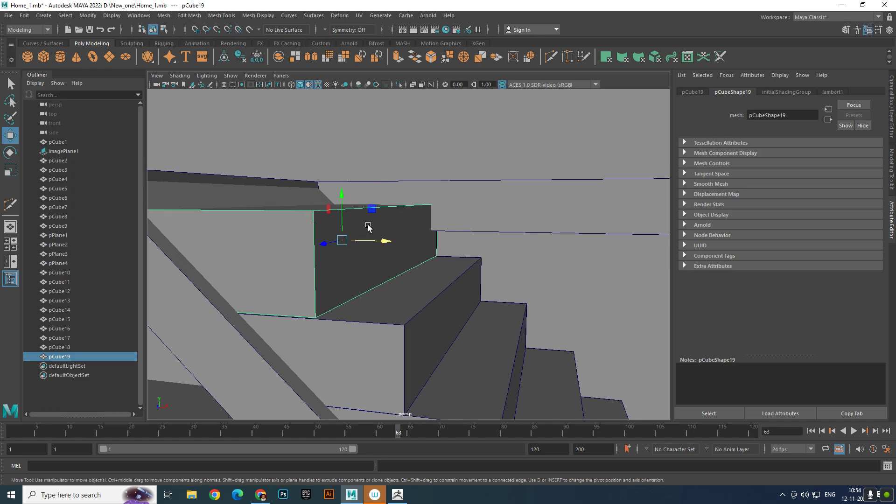
{"action": "right_click_drag", "start_coordinate": [360, 216], "coordinate": [317, 228], "text": "shift"}
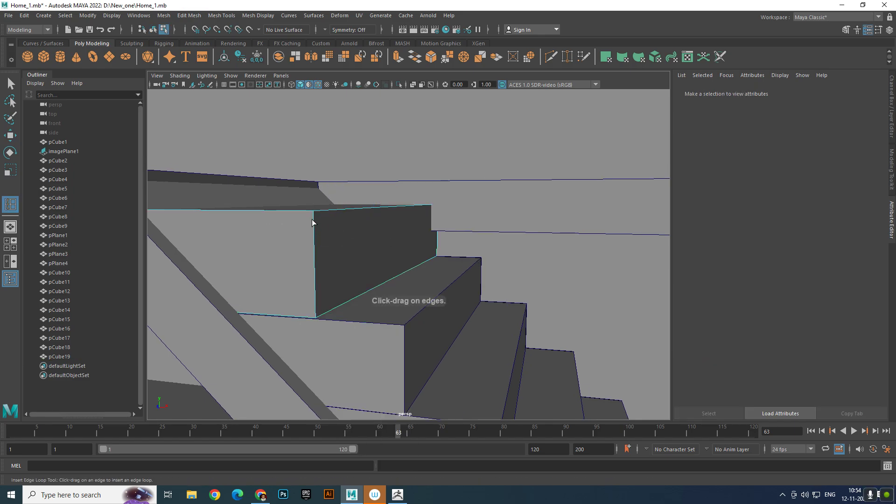
{"action": "left_click_drag", "start_coordinate": [312, 220], "coordinate": [339, 225]}
{"action": "key", "text": "w"}
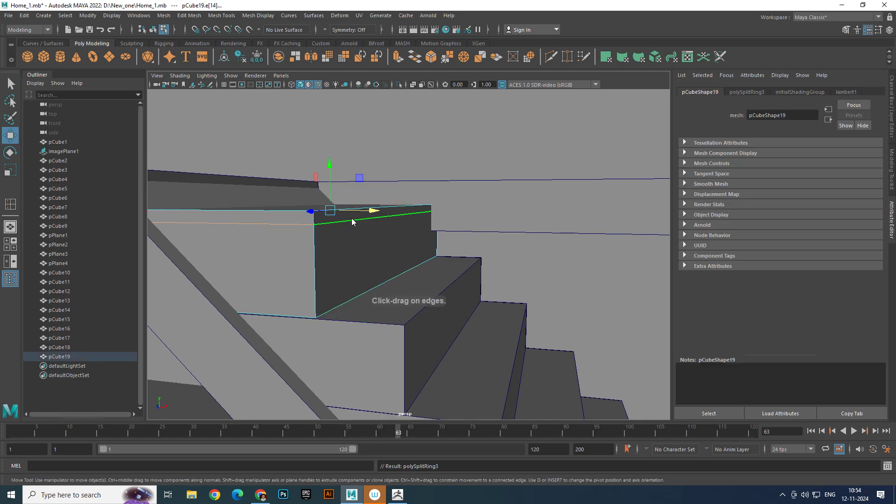
- Extrude the narrow upper strip of the top step's front face outward to form a slightly overhanging tread lip
{"action": "left_click", "coordinate": [357, 214]}
{"action": "left_click_drag", "start_coordinate": [423, 211], "coordinate": [410, 232], "text": "shift"}
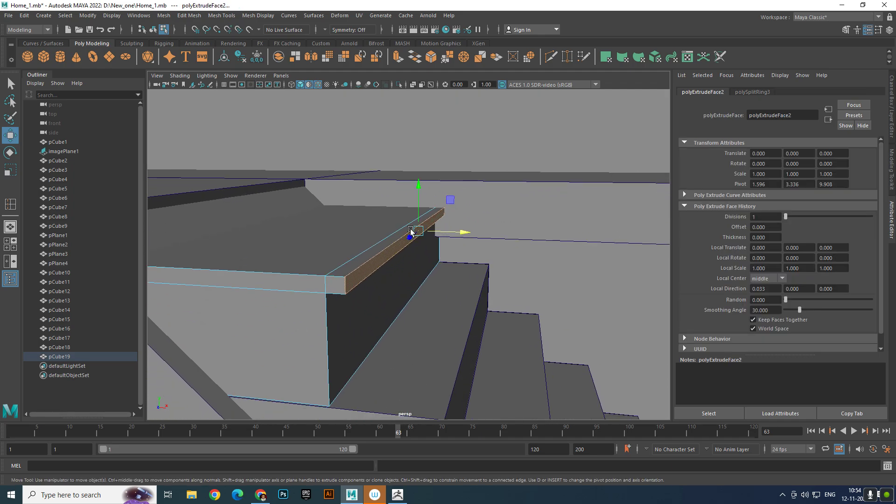
{"action": "right_click_drag", "start_coordinate": [410, 235], "coordinate": [389, 195]}
- Bevel the front edges of the top step's tread lip with fraction 0.5 and 1 segment, and return to object selection
{"action": "left_click", "coordinate": [382, 247]}
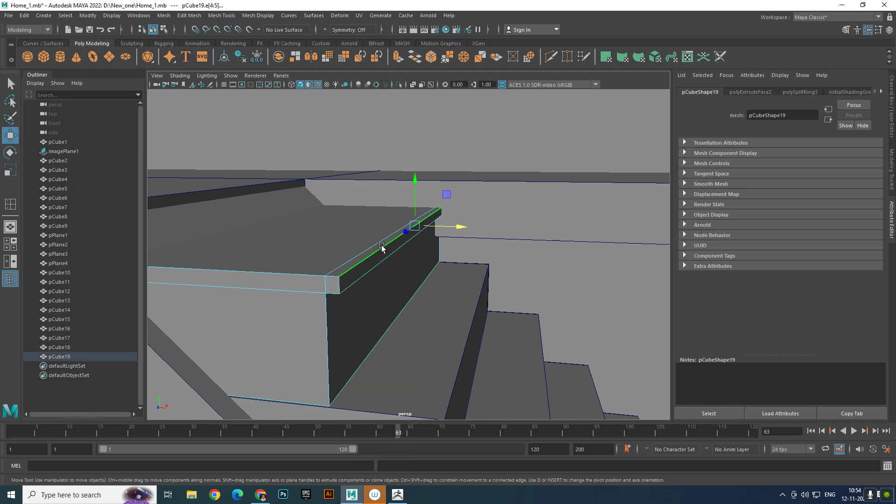
{"action": "right_click_drag", "start_coordinate": [410, 257], "coordinate": [488, 250], "text": "shift"}
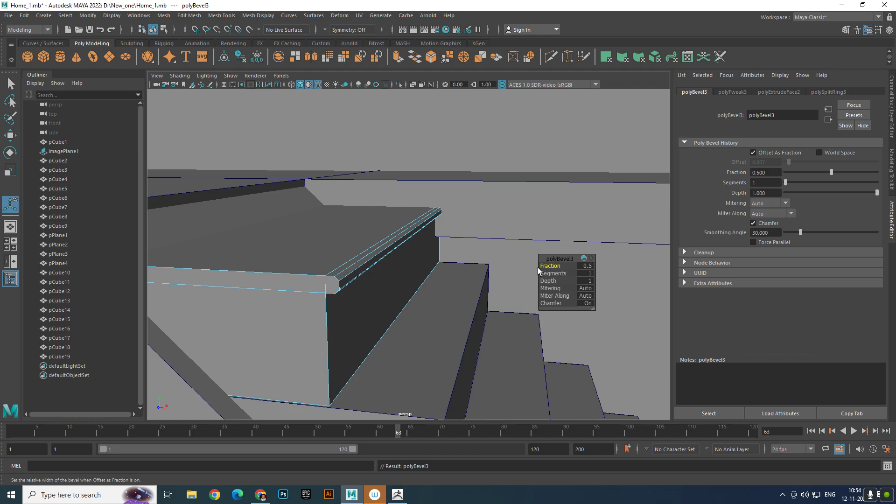
{"action": "right_click_drag", "start_coordinate": [369, 238], "coordinate": [449, 220]}
{"action": "key", "text": "q"}
{"action": "scroll", "coordinate": [397, 212], "scroll_direction": "down", "scroll_amount": 8}
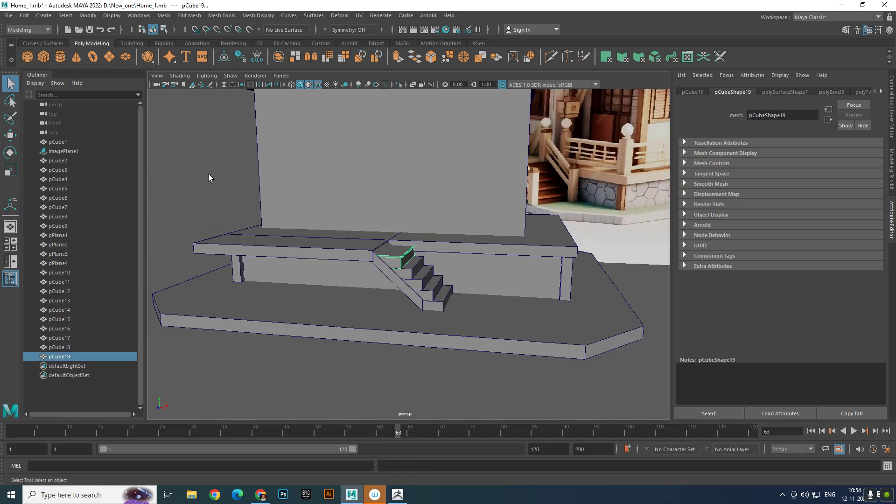
{"action": "left_click", "coordinate": [209, 174]}
{"action": "scroll", "coordinate": [468, 246], "scroll_direction": "up", "scroll_amount": 12}
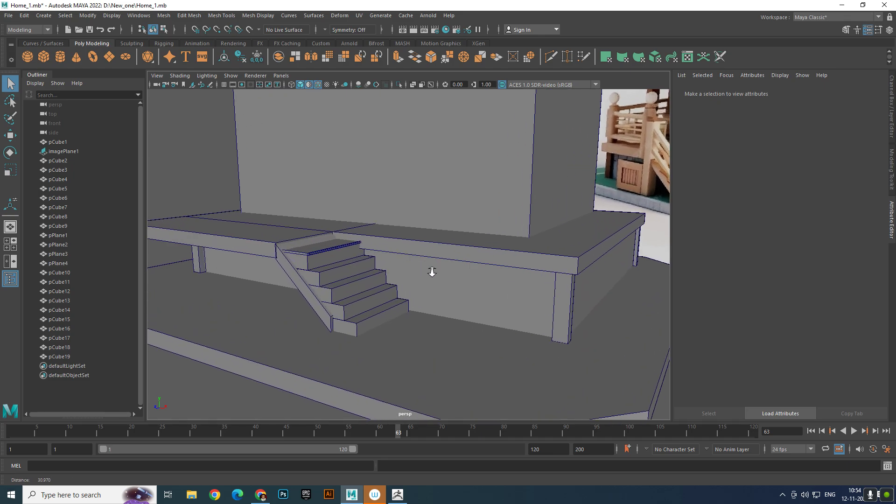
- Delete the plain second stair step from the top, directly below the lipped top step
{"action": "middle_click_drag", "start_coordinate": [404, 262], "coordinate": [459, 241], "text": "alt"}
{"action": "scroll", "coordinate": [408, 243], "scroll_direction": "up", "scroll_amount": 4}
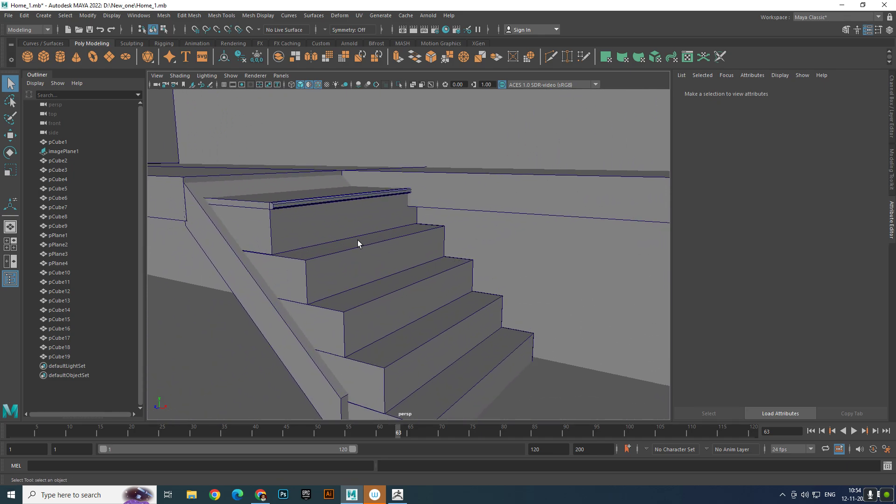
{"action": "left_click", "coordinate": [362, 256]}
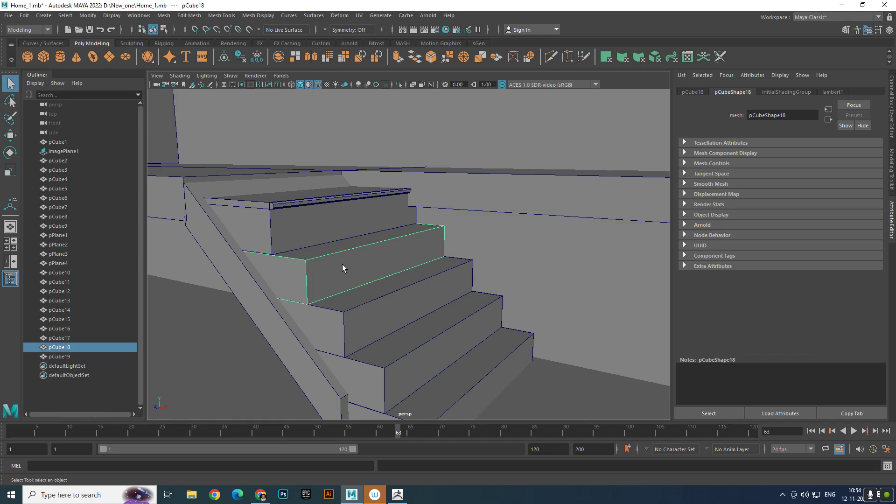
{"action": "key", "text": "Delete"}
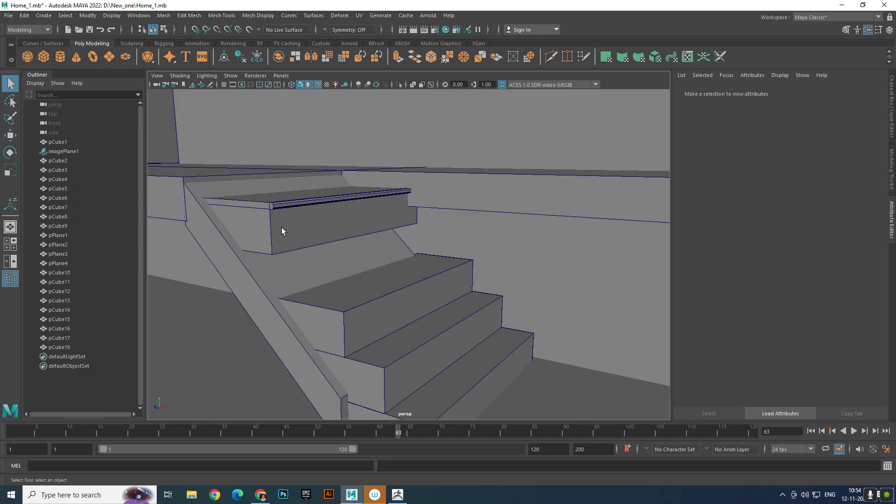
- Duplicate the lipped top step and place the copy as the second step, at about X 1.48, Y 2.32
{"action": "left_click", "coordinate": [281, 228]}
{"action": "key", "text": "w"}
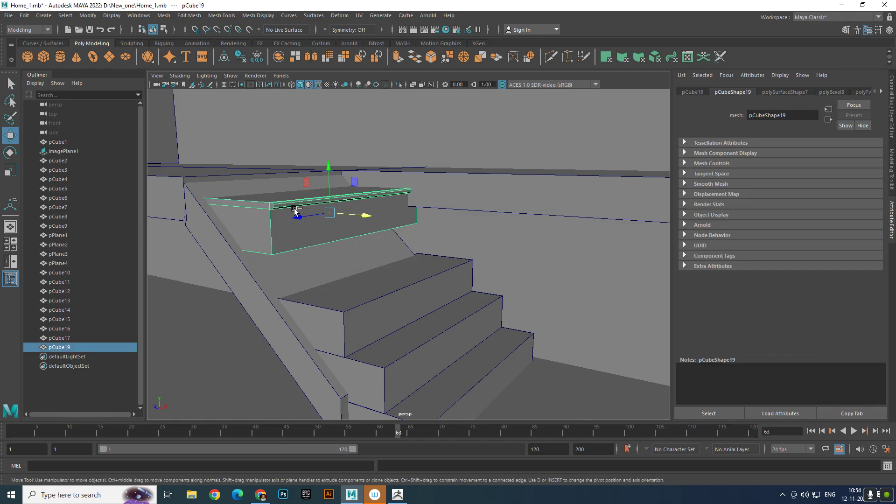
{"action": "key", "text": "ctrl+d"}
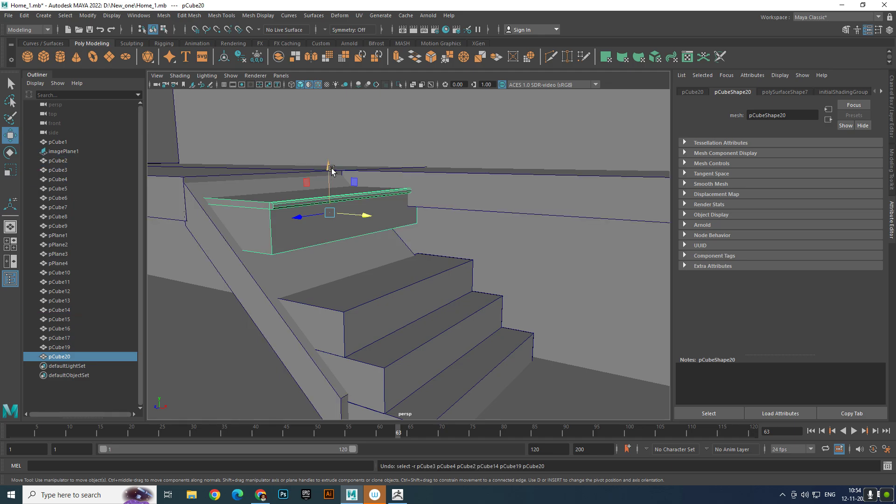
{"action": "left_click_drag", "start_coordinate": [333, 174], "coordinate": [351, 206]}
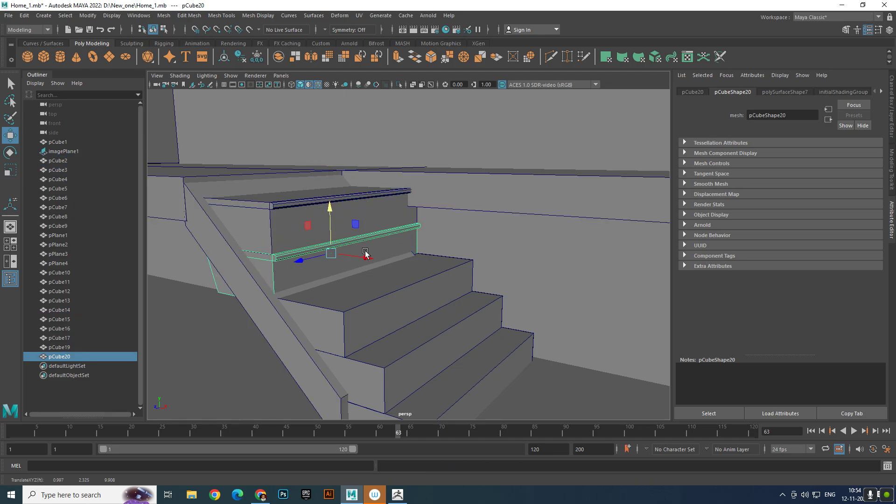
{"action": "left_click_drag", "start_coordinate": [367, 256], "coordinate": [382, 267]}
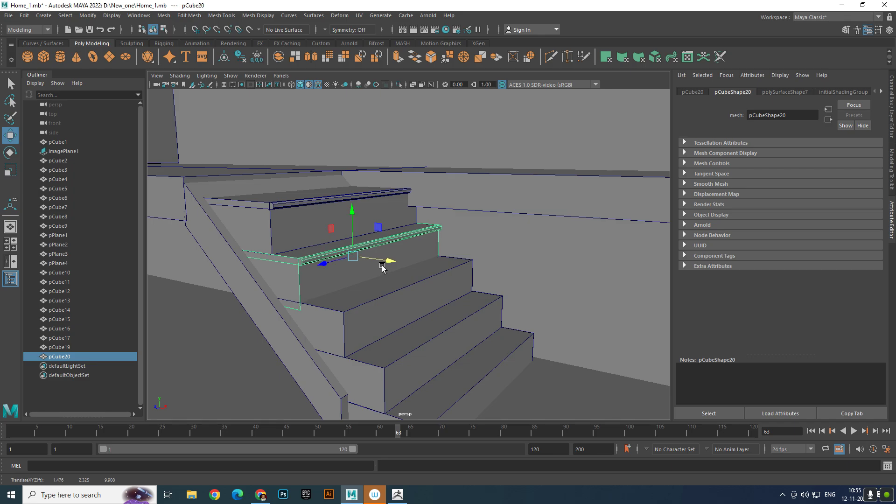
{"action": "left_click_drag", "start_coordinate": [349, 216], "coordinate": [352, 217]}
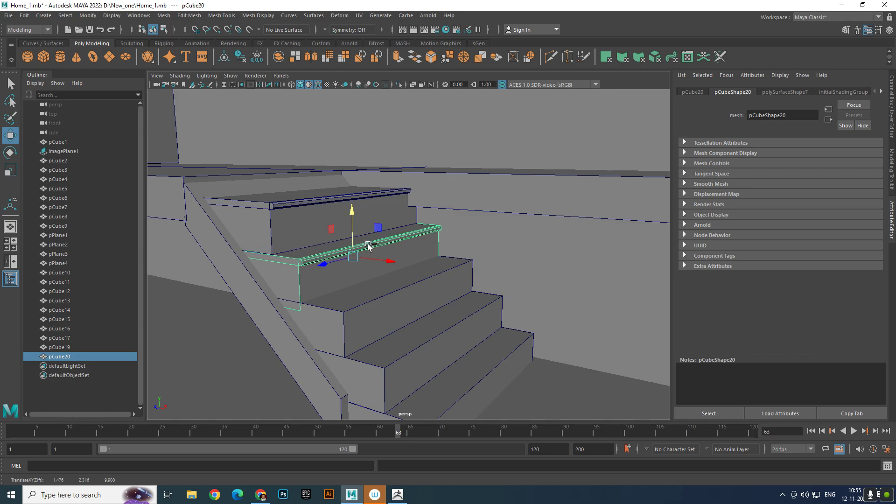
- Duplicate the lipped second step and move the copy outward and down as the third step, at about X 2.22
{"action": "key", "text": "ctrl+d"}
{"action": "left_click_drag", "start_coordinate": [387, 262], "coordinate": [433, 280]}
{"action": "middle_click_drag", "start_coordinate": [417, 279], "coordinate": [421, 281]}
{"action": "left_click_drag", "start_coordinate": [395, 228], "coordinate": [393, 251]}
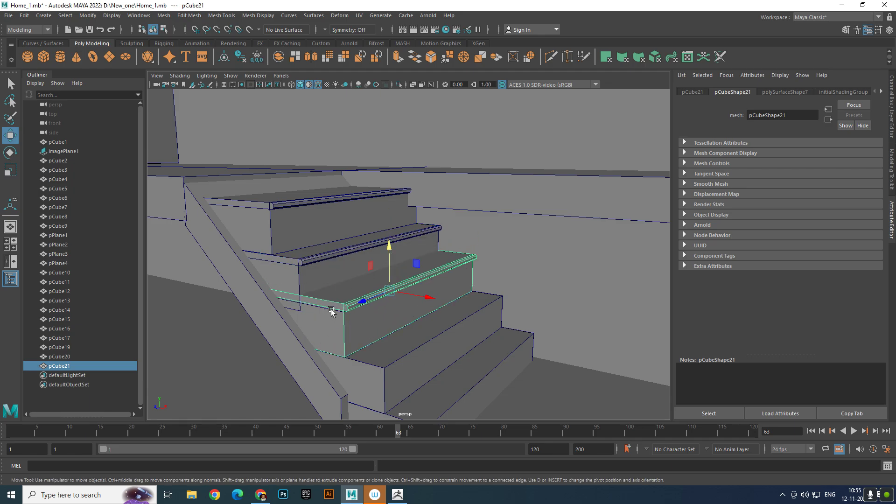
- Delete the plain third stair step that overlaps the new lipped copy
{"action": "scroll", "coordinate": [329, 317], "scroll_direction": "up", "scroll_amount": 5}
{"action": "left_click_drag", "start_coordinate": [330, 318], "coordinate": [381, 285], "text": "alt"}
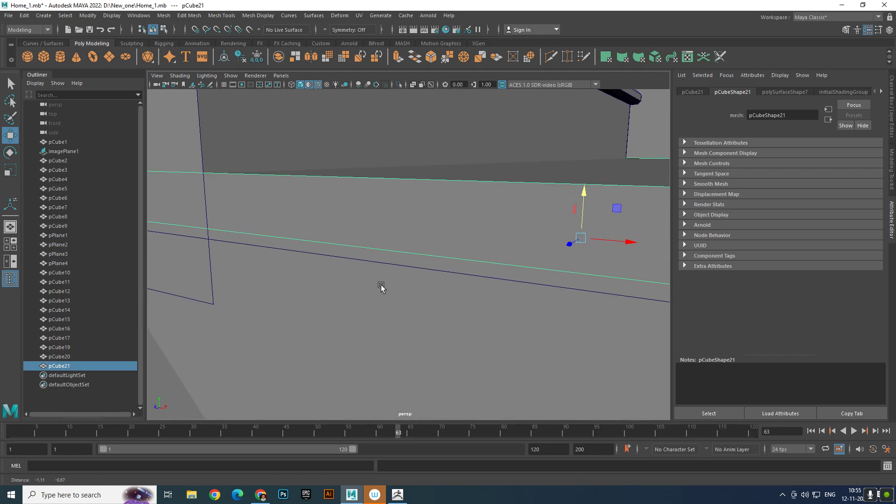
{"action": "left_click", "coordinate": [411, 267]}
{"action": "key", "text": "f"}
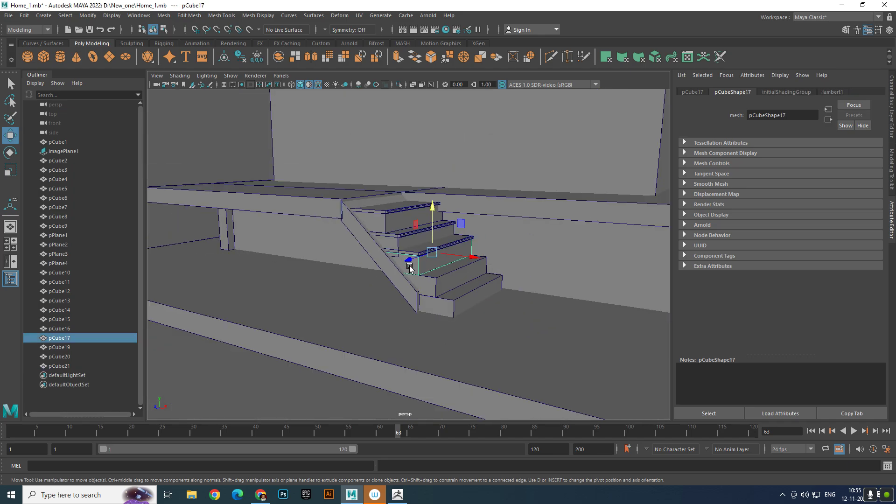
{"action": "key", "text": "Delete"}
- Duplicate the lipped third step and place the copy as the fourth step, at about X 2.83, Y 1.13
{"action": "scroll", "coordinate": [438, 260], "scroll_direction": "up", "scroll_amount": 3}
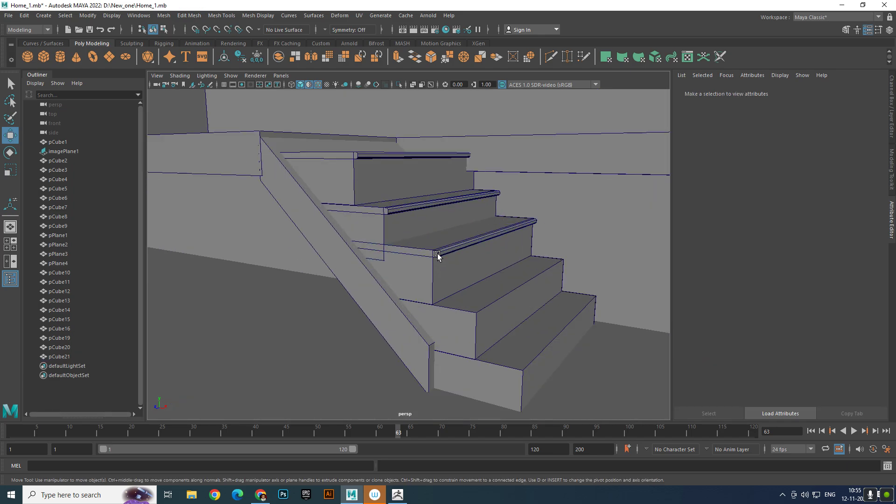
{"action": "left_click", "coordinate": [438, 253]}
{"action": "key", "text": "ctrl+d"}
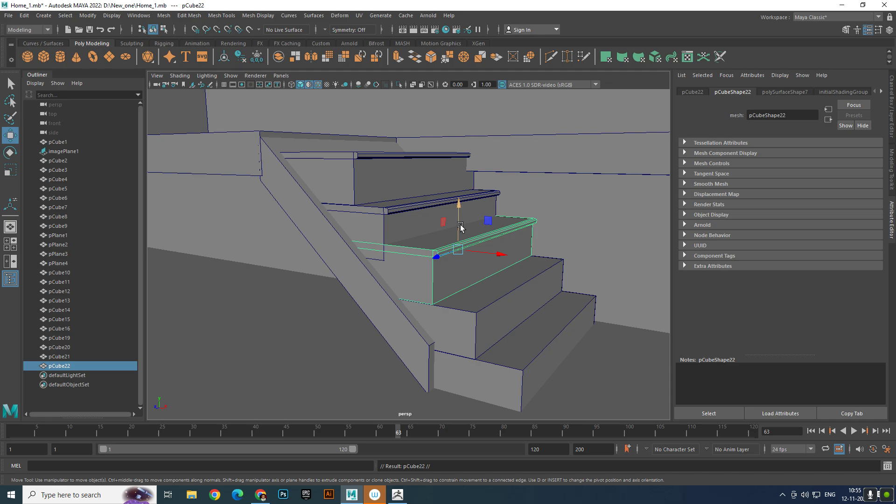
{"action": "left_click_drag", "start_coordinate": [460, 215], "coordinate": [464, 258]}
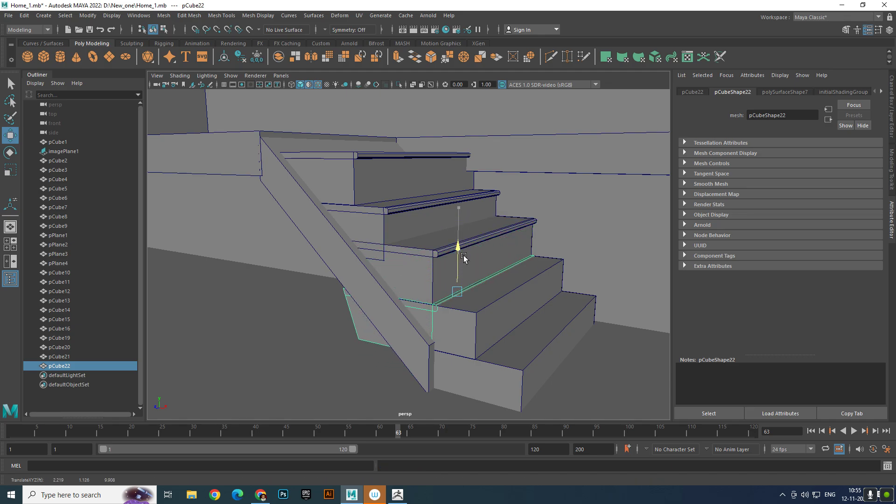
{"action": "left_click_drag", "start_coordinate": [494, 303], "coordinate": [531, 307]}
- Delete the two remaining plain steps, the fourth and the bottom one
{"action": "left_click", "coordinate": [508, 325]}
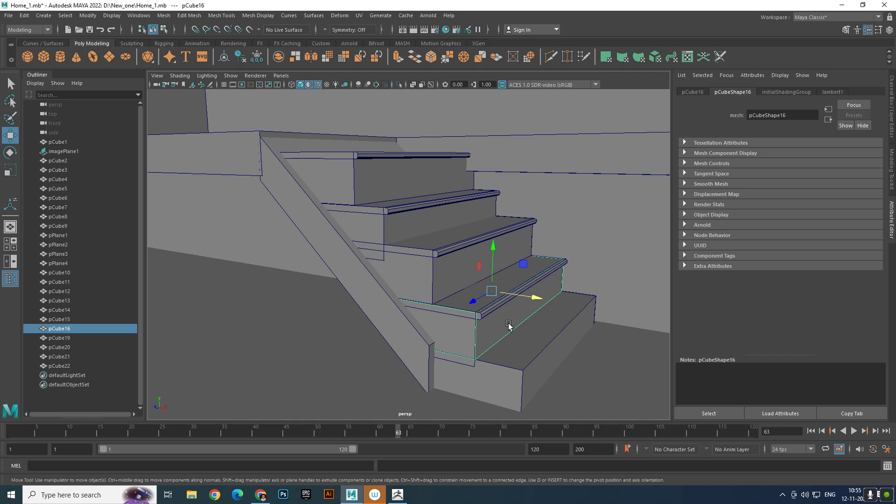
{"action": "key", "text": "Delete"}
{"action": "left_click", "coordinate": [527, 349]}
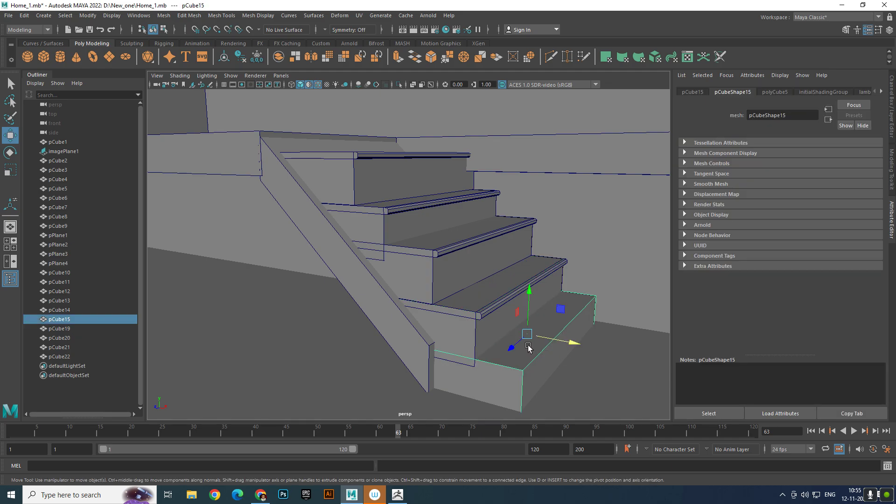
{"action": "key", "text": "Delete"}
- Duplicate the lipped fourth step and move the copy down and outward as the bottom step, at about X 3.4
{"action": "left_click", "coordinate": [501, 326]}
{"action": "key", "text": "ctrl+d"}
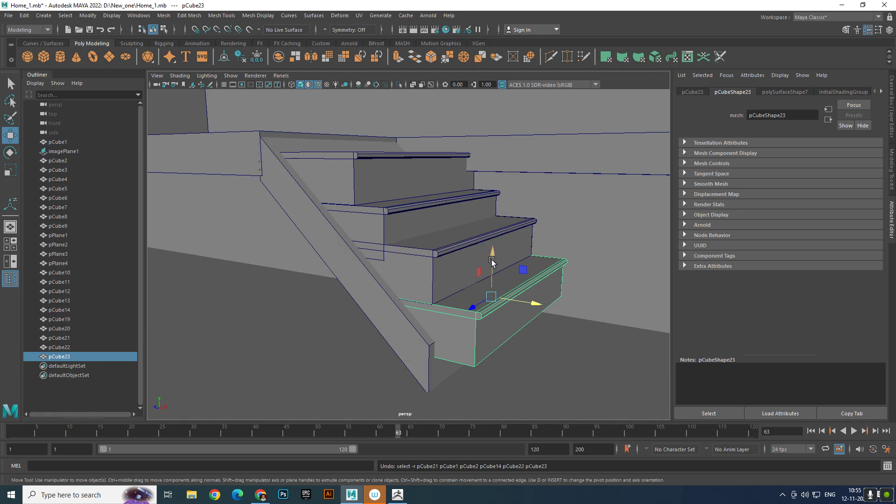
{"action": "left_click_drag", "start_coordinate": [492, 262], "coordinate": [508, 301]}
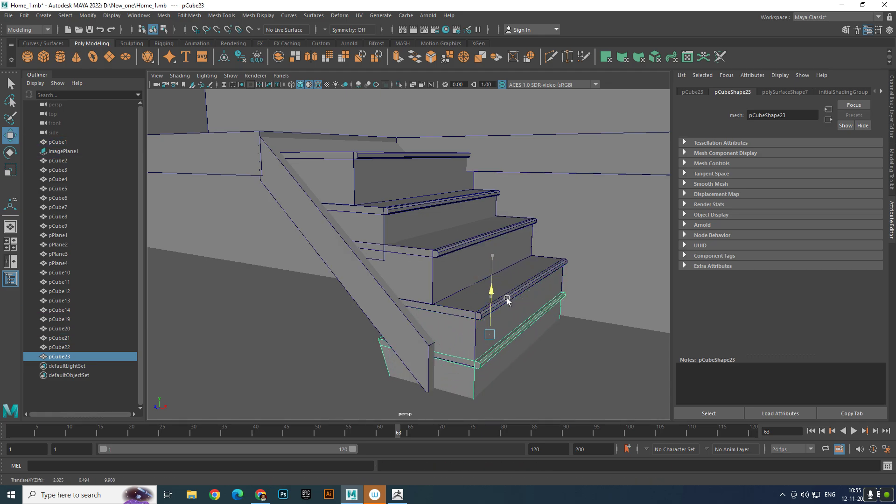
{"action": "left_click_drag", "start_coordinate": [536, 342], "coordinate": [568, 349]}
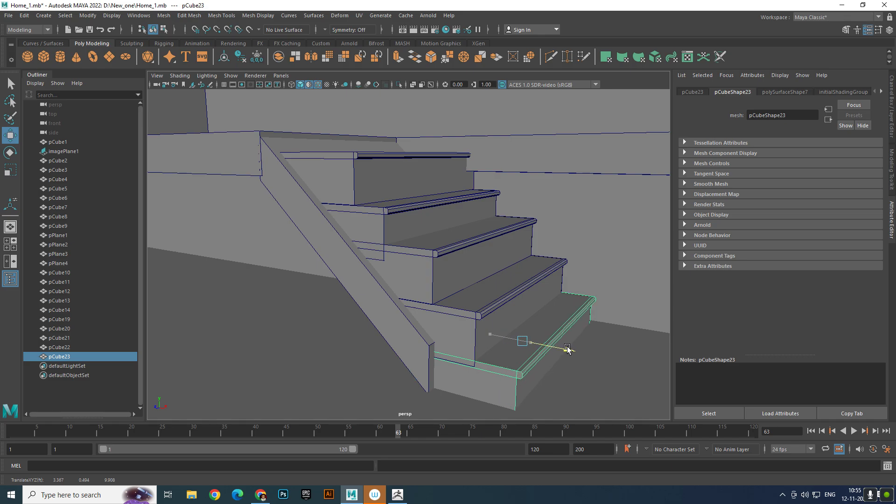
{"action": "left_click_drag", "start_coordinate": [527, 299], "coordinate": [516, 280]}
- Examine the staircase as a whole and compare it with the stairs and railing posts in the reference image
{"action": "scroll", "coordinate": [523, 289], "scroll_direction": "down", "scroll_amount": 6}
{"action": "left_click", "coordinate": [402, 386]}
{"action": "scroll", "coordinate": [402, 386], "scroll_direction": "down", "scroll_amount": 5}
{"action": "left_click_drag", "start_coordinate": [418, 329], "coordinate": [395, 309], "text": "alt"}
{"action": "scroll", "coordinate": [463, 332], "scroll_direction": "up", "scroll_amount": 3}
{"action": "scroll", "coordinate": [370, 329], "scroll_direction": "up", "scroll_amount": 4}
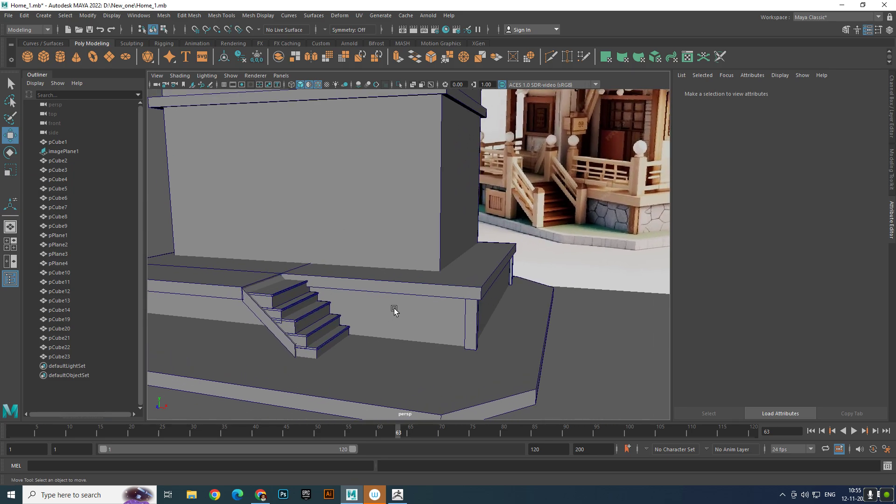
{"action": "scroll", "coordinate": [511, 226], "scroll_direction": "down", "scroll_amount": 5}
{"action": "left_click_drag", "start_coordinate": [494, 243], "coordinate": [519, 281], "text": "alt"}
{"action": "scroll", "coordinate": [438, 294], "scroll_direction": "up", "scroll_amount": 5}
{"action": "scroll", "coordinate": [397, 248], "scroll_direction": "down", "scroll_amount": 5}
{"action": "left_click_drag", "start_coordinate": [396, 249], "coordinate": [372, 301], "text": "alt"}
{"action": "scroll", "coordinate": [402, 288], "scroll_direction": "up", "scroll_amount": 5}
{"action": "scroll", "coordinate": [372, 300], "scroll_direction": "up", "scroll_amount": 2}
{"action": "middle_click_drag", "start_coordinate": [372, 300], "coordinate": [401, 296], "text": "alt"}
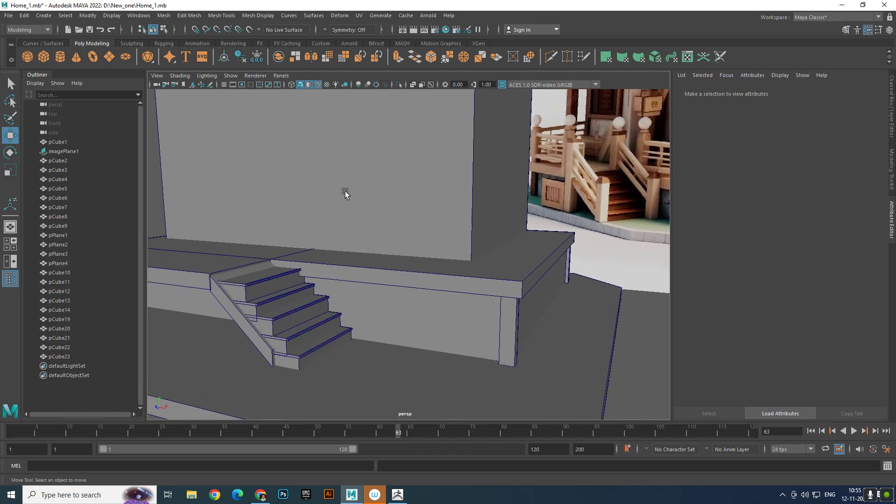
- Create a polygon cube and move it to the foot of the stairs, in front of the sloped side board
{"action": "left_click", "coordinate": [44, 58]}
{"action": "left_click_drag", "start_coordinate": [352, 304], "coordinate": [278, 343]}
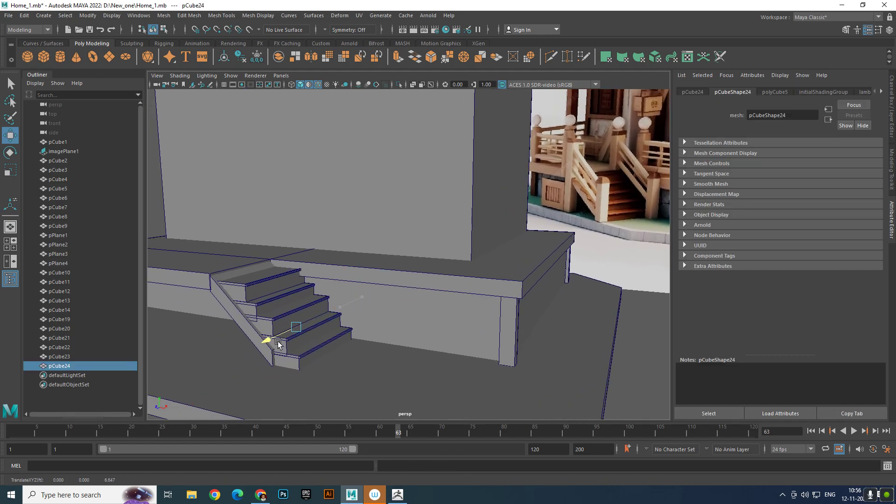
{"action": "left_click_drag", "start_coordinate": [241, 369], "coordinate": [360, 402]}
{"action": "left_click_drag", "start_coordinate": [316, 354], "coordinate": [318, 319]}
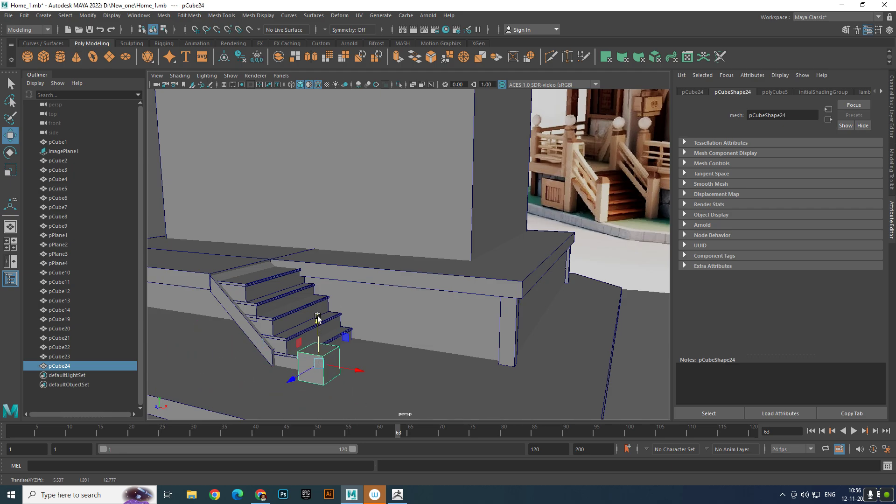
{"action": "left_click_drag", "start_coordinate": [359, 370], "coordinate": [312, 355]}
{"action": "scroll", "coordinate": [306, 364], "scroll_direction": "down", "scroll_amount": 5}
{"action": "right_click_drag", "start_coordinate": [312, 355], "coordinate": [372, 392], "text": "alt"}
{"action": "left_click_drag", "start_coordinate": [298, 338], "coordinate": [327, 339], "text": "alt"}
{"action": "right_click_drag", "start_coordinate": [324, 338], "coordinate": [366, 371], "text": "alt"}
- Scale the new cube uniformly to about 0.49, then stretch it vertically into a post with a Y scale of about 1.85
{"action": "key", "text": "e"}
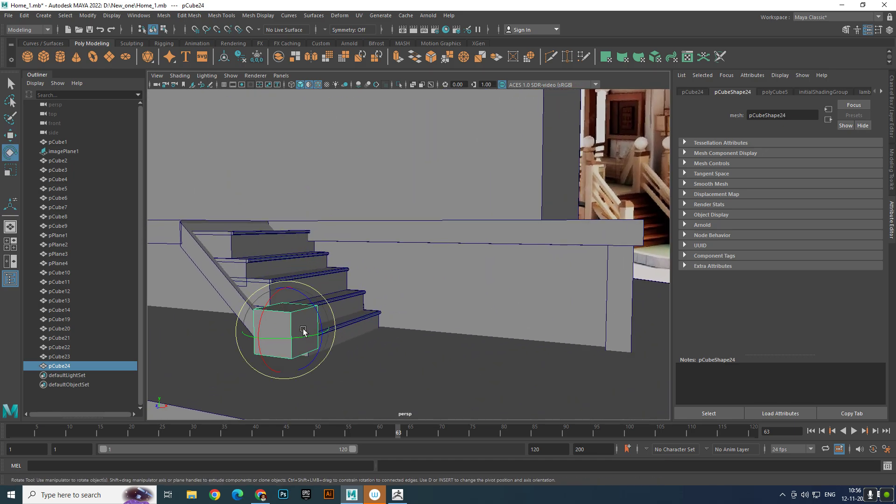
{"action": "key", "text": "r"}
{"action": "left_click_drag", "start_coordinate": [291, 329], "coordinate": [272, 321]}
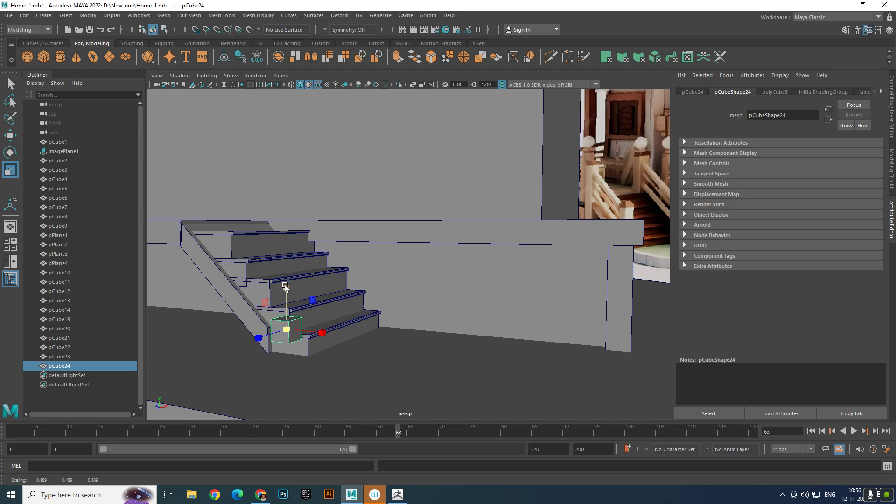
{"action": "left_click_drag", "start_coordinate": [285, 286], "coordinate": [285, 188]}
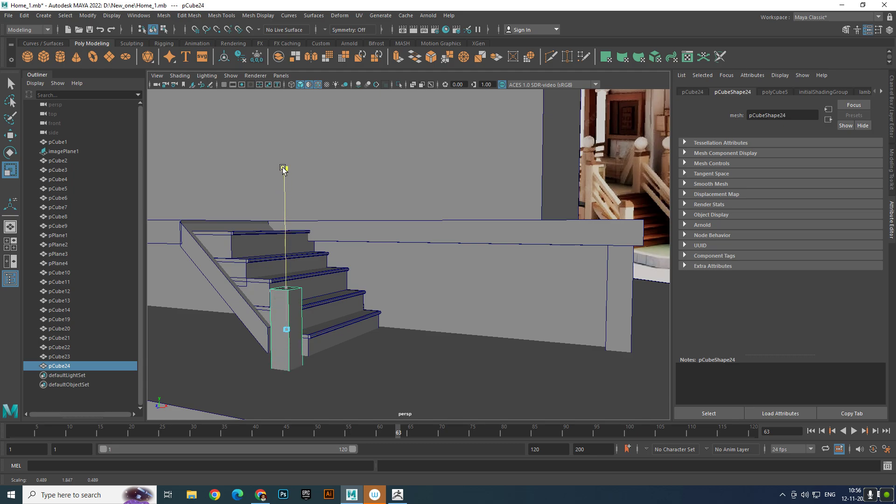
- Lengthen the post and reposition it to stand at the foot of the stairs, reaching almost to the top step's height
{"action": "scroll", "coordinate": [308, 189], "scroll_direction": "down", "scroll_amount": 6}
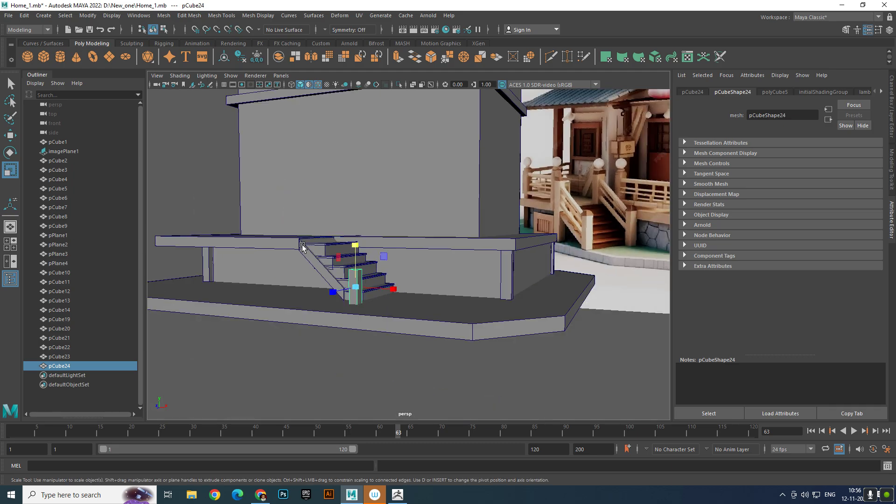
{"action": "scroll", "coordinate": [344, 285], "scroll_direction": "up", "scroll_amount": 6}
{"action": "left_click_drag", "start_coordinate": [295, 283], "coordinate": [385, 307]}
{"action": "key", "text": "w"}
{"action": "scroll", "coordinate": [297, 252], "scroll_direction": "down", "scroll_amount": 5}
{"action": "left_click", "coordinate": [244, 356]}
{"action": "scroll", "coordinate": [279, 347], "scroll_direction": "up", "scroll_amount": 3}
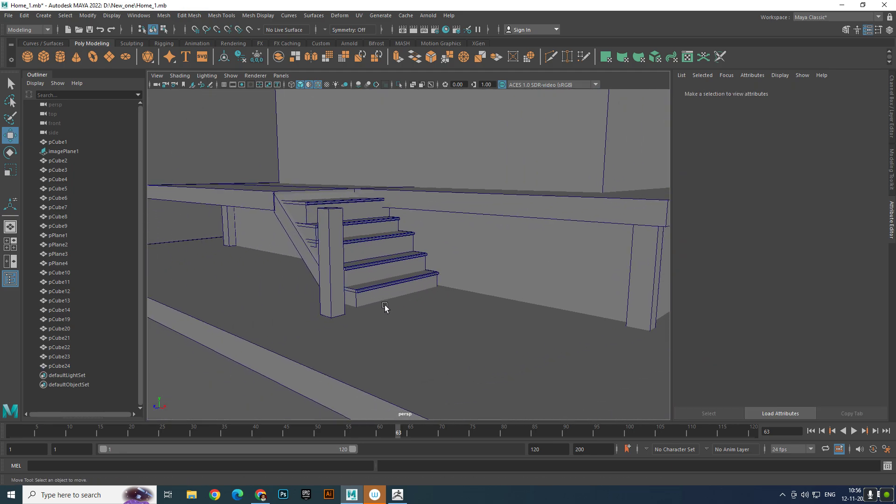
- Bevel the post's vertical edges with fraction 0.1 and 1 segment, and return to object selection
{"action": "left_click", "coordinate": [327, 254]}
{"action": "left_click", "coordinate": [328, 181]}
{"action": "left_click_drag", "start_coordinate": [396, 257], "coordinate": [398, 257]}
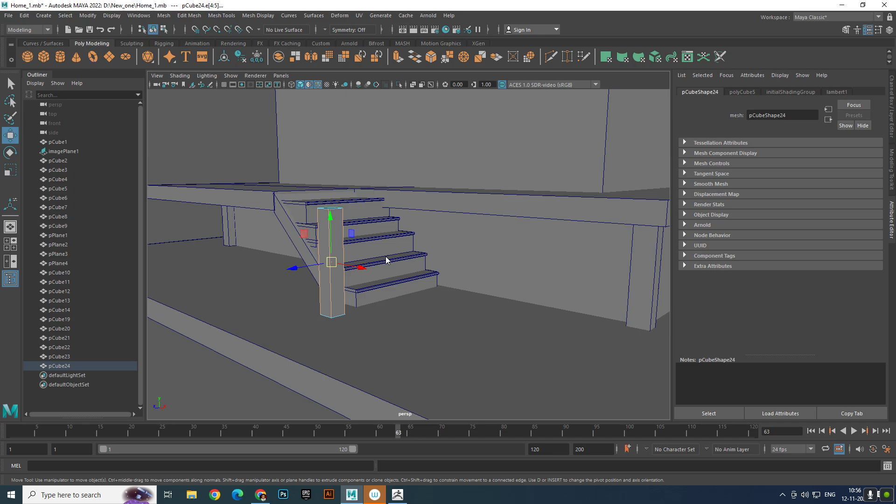
{"action": "right_click_drag", "start_coordinate": [386, 257], "coordinate": [417, 256], "text": "shift"}
{"action": "left_click_drag", "start_coordinate": [373, 260], "coordinate": [364, 280], "text": "alt+shift"}
{"action": "right_click_drag", "start_coordinate": [364, 281], "coordinate": [394, 311], "text": "alt"}
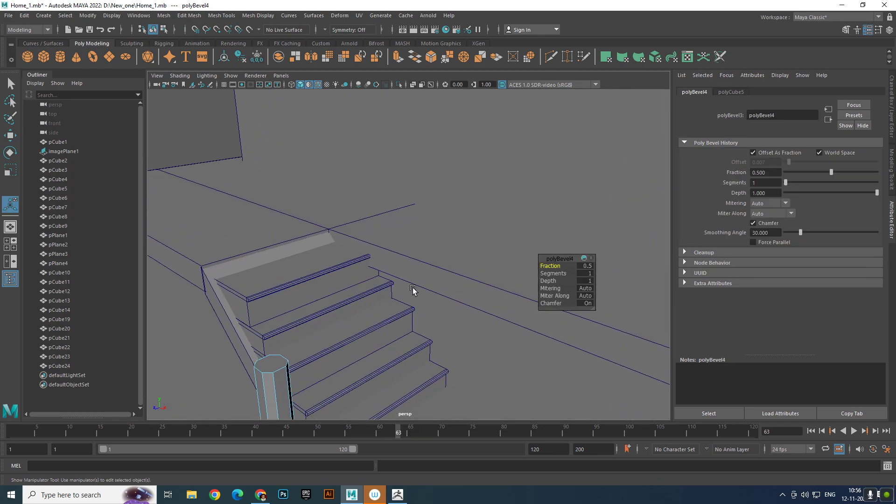
{"action": "middle_click_drag", "start_coordinate": [414, 290], "coordinate": [492, 252], "text": "alt"}
{"action": "left_click_drag", "start_coordinate": [556, 265], "coordinate": [554, 266]}
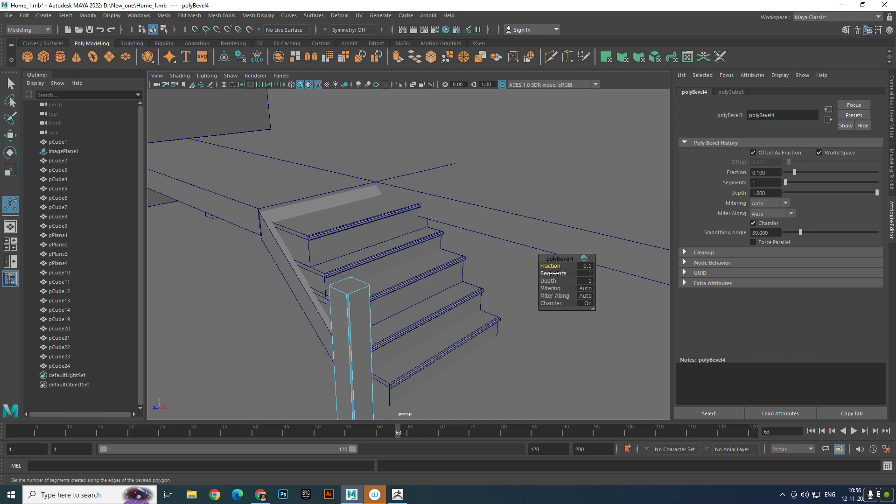
{"action": "right_click_drag", "start_coordinate": [358, 325], "coordinate": [405, 224]}
{"action": "right_click_drag", "start_coordinate": [405, 224], "coordinate": [355, 219], "text": "alt"}
{"action": "left_click", "coordinate": [241, 280]}
- Extrude the post's top face upward by about 0.35 and scale it inward to form a tapered cap
{"action": "left_click_drag", "start_coordinate": [242, 279], "coordinate": [275, 261], "text": "alt"}
{"action": "right_click_drag", "start_coordinate": [276, 262], "coordinate": [411, 285], "text": "alt"}
{"action": "mouse_move", "coordinate": [411, 284]}
{"action": "left_mouse_down", "text": "alt"}
{"action": "mouse_move", "coordinate": [444, 259]}
{"action": "mouse_move", "coordinate": [420, 289]}
{"action": "left_mouse_up", "text": "alt"}
{"action": "middle_click_drag", "start_coordinate": [420, 289], "coordinate": [385, 337], "text": "alt"}
{"action": "left_click_drag", "start_coordinate": [385, 336], "coordinate": [369, 361], "text": "alt"}
{"action": "middle_click_drag", "start_coordinate": [369, 362], "coordinate": [354, 372], "text": "alt"}
{"action": "scroll", "coordinate": [337, 364], "scroll_direction": "up", "scroll_amount": 5}
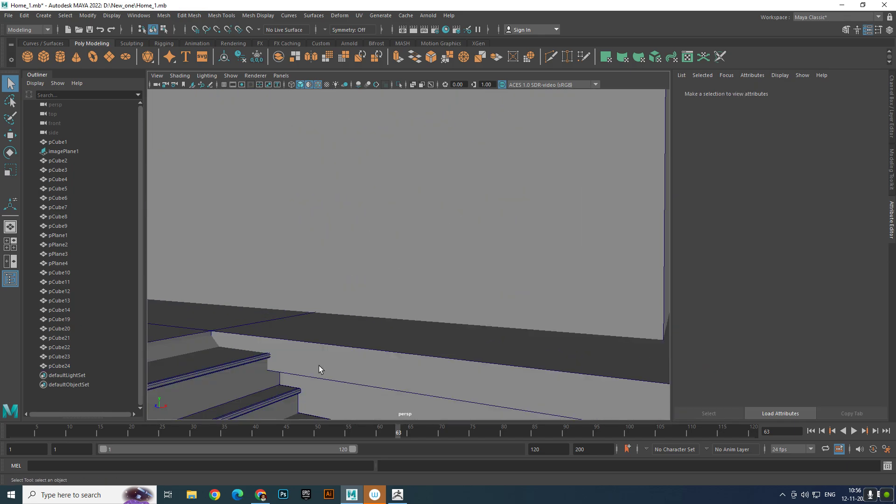
{"action": "left_click_drag", "start_coordinate": [319, 366], "coordinate": [338, 343], "text": "alt"}
{"action": "middle_click_drag", "start_coordinate": [338, 343], "coordinate": [386, 305], "text": "alt"}
{"action": "scroll", "coordinate": [385, 305], "scroll_direction": "up", "scroll_amount": 5}
{"action": "left_click_drag", "start_coordinate": [386, 304], "coordinate": [398, 334], "text": "alt"}
{"action": "left_click", "coordinate": [369, 360]}
{"action": "right_click_drag", "start_coordinate": [370, 360], "coordinate": [371, 283]}
{"action": "left_click", "coordinate": [371, 349]}
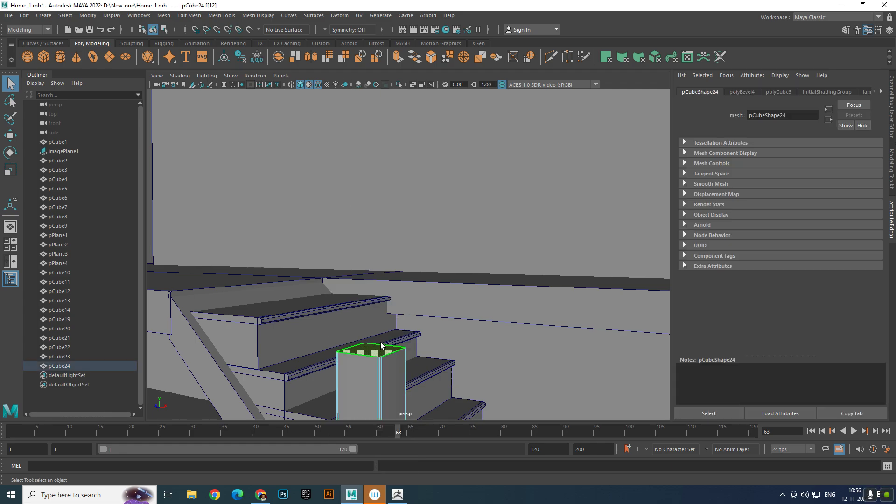
{"action": "key", "text": "w"}
{"action": "right_click_drag", "start_coordinate": [410, 270], "coordinate": [400, 242], "text": "shift"}
{"action": "left_click_drag", "start_coordinate": [372, 318], "coordinate": [356, 310]}
{"action": "key", "text": "r"}
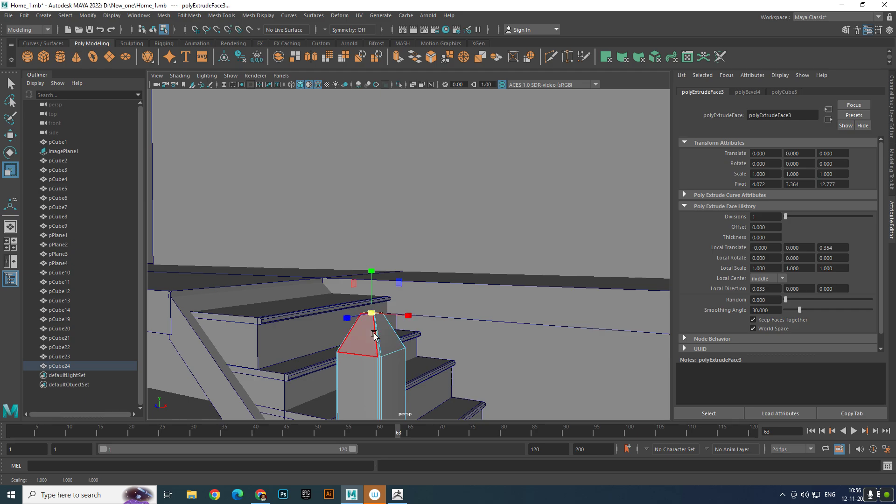
- Insert an edge loop around the middle of the post's tapered cap and scale it outward to about 1.057 in X and Z
{"action": "left_click", "coordinate": [388, 187]}
{"action": "left_click", "coordinate": [376, 330]}
{"action": "right_click_drag", "start_coordinate": [407, 323], "coordinate": [393, 362], "text": "ctrl"}
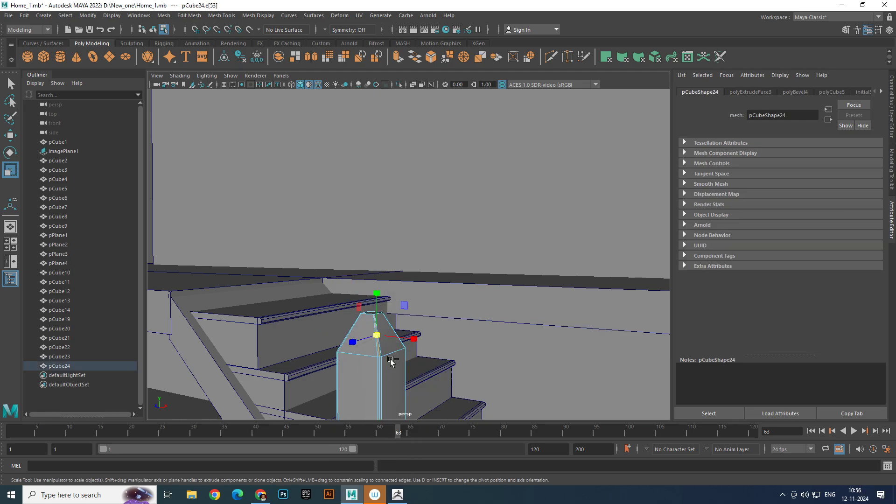
{"action": "mouse_move", "coordinate": [372, 332]}
{"action": "left_mouse_down"}
{"action": "mouse_move", "coordinate": [383, 331]}
{"action": "mouse_move", "coordinate": [365, 331]}
{"action": "left_mouse_up"}
{"action": "scroll", "coordinate": [380, 331], "scroll_direction": "down", "scroll_amount": 6}
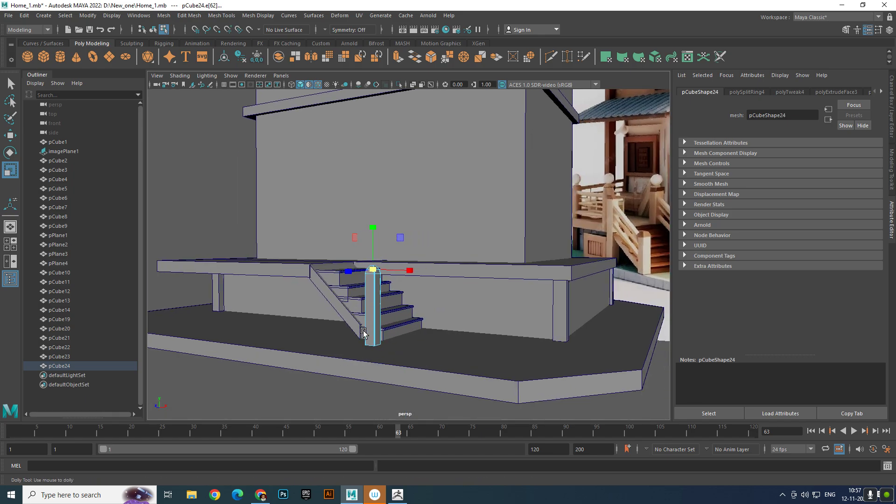
{"action": "right_click_drag", "start_coordinate": [365, 331], "coordinate": [486, 372], "text": "alt"}
{"action": "left_click", "coordinate": [241, 325]}
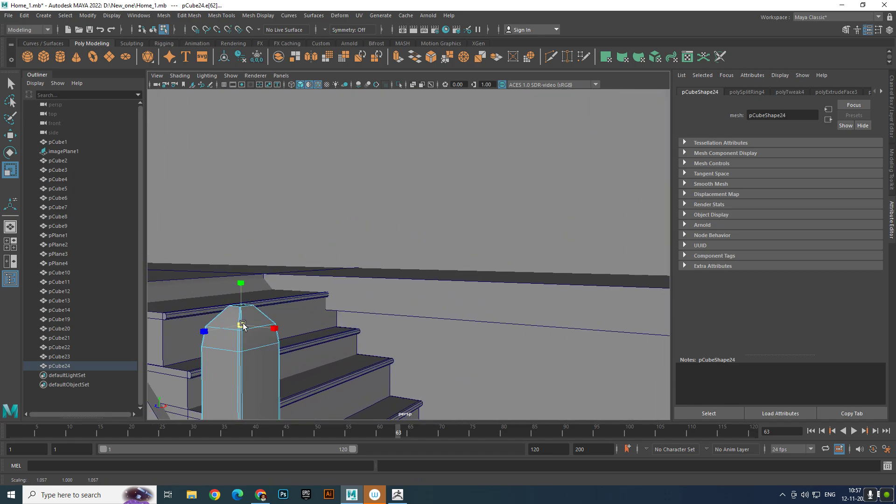
{"action": "right_click_drag", "start_coordinate": [264, 236], "coordinate": [286, 223]}
{"action": "scroll", "coordinate": [286, 223], "scroll_direction": "down", "scroll_amount": 6}
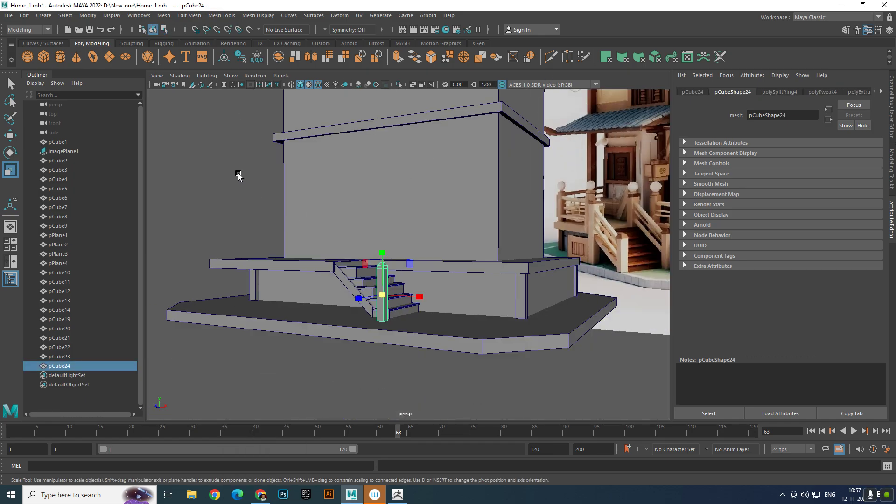
{"action": "left_click", "coordinate": [218, 162]}
{"action": "scroll", "coordinate": [292, 226], "scroll_direction": "up", "scroll_amount": 10}
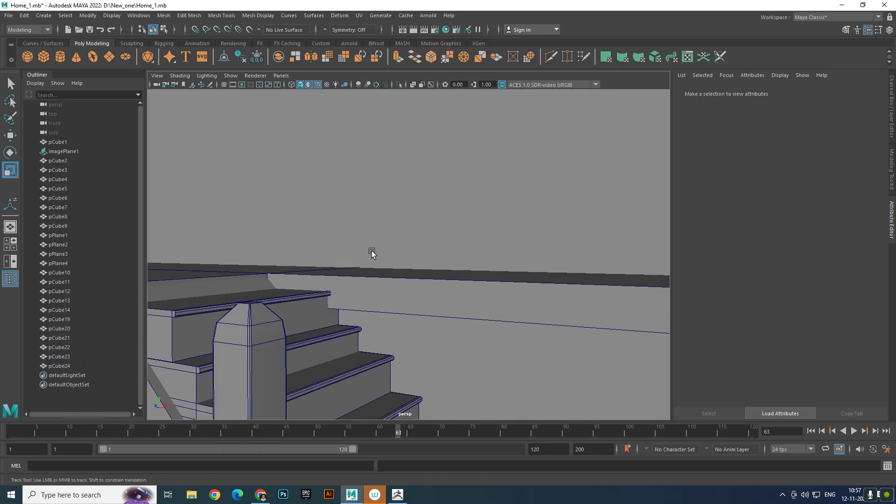
- Insert two closely spaced edge loops around the post, just below the base of its cap
{"action": "scroll", "coordinate": [345, 229], "scroll_direction": "up", "scroll_amount": 3}
{"action": "middle_click_drag", "start_coordinate": [319, 232], "coordinate": [333, 232], "text": "alt"}
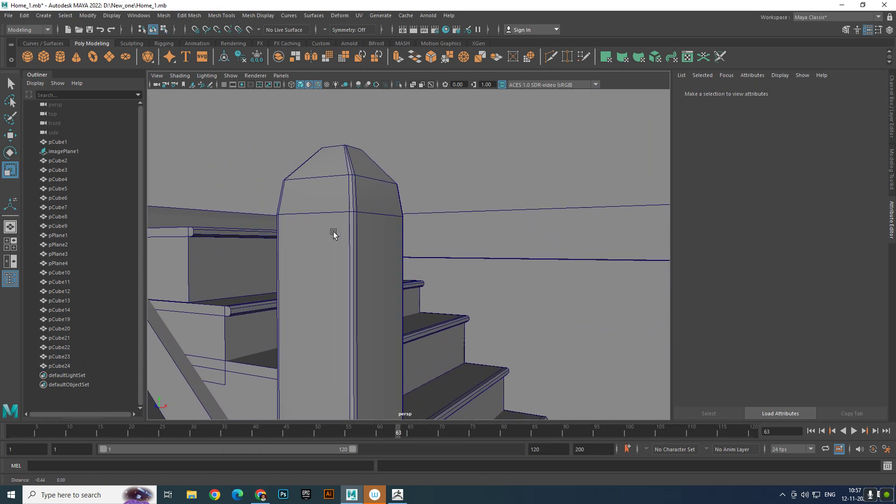
{"action": "left_click", "coordinate": [352, 199]}
{"action": "right_click_drag", "start_coordinate": [357, 189], "coordinate": [316, 202], "text": "shift"}
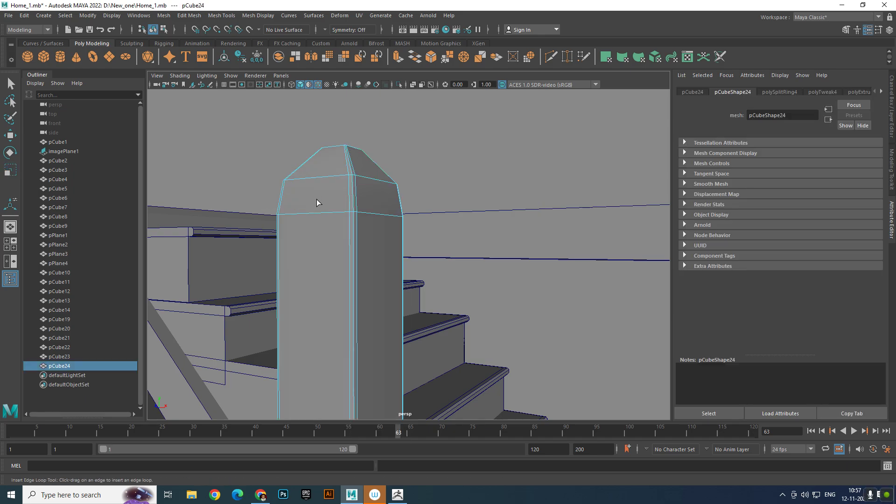
{"action": "left_click", "coordinate": [356, 219]}
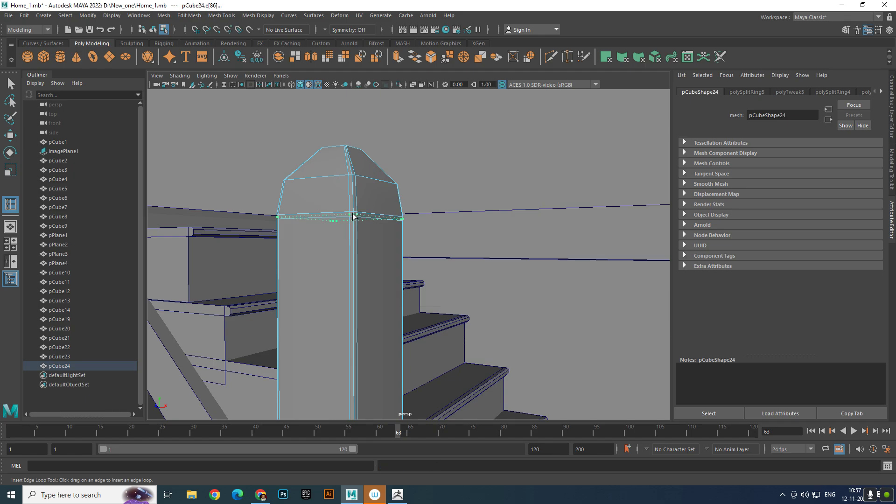
{"action": "left_click", "coordinate": [353, 216]}
- Scale the selected edge loop below the cap inward to cut a thin groove around the post
{"action": "key", "text": "e"}
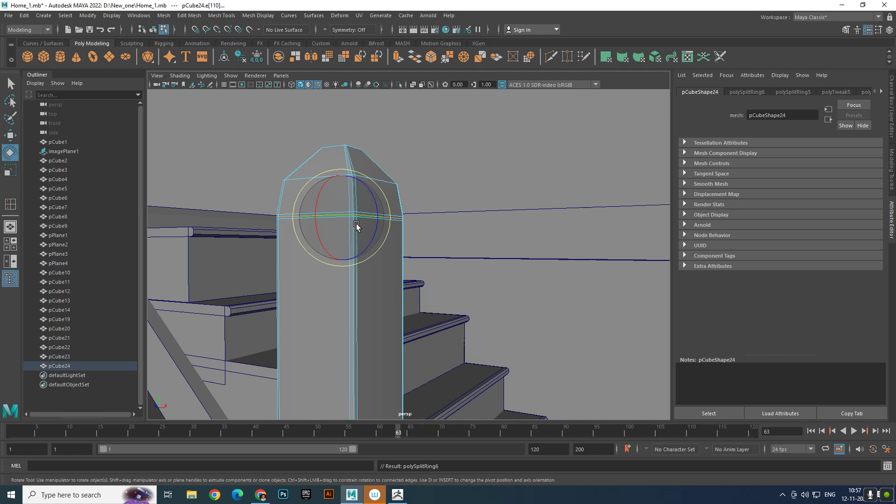
{"action": "key", "text": "r"}
{"action": "left_click_drag", "start_coordinate": [346, 224], "coordinate": [338, 220]}
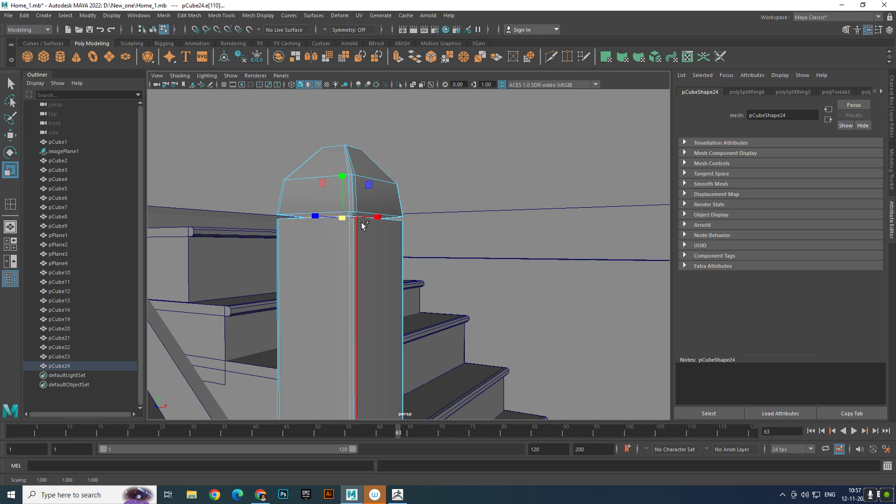
- Bevel the edge loop at the groove with 1 segment and set the bevel fraction to 0
{"action": "right_click_drag", "start_coordinate": [361, 222], "coordinate": [427, 236], "text": "shift"}
{"action": "mouse_move", "coordinate": [348, 239]}
{"action": "left_mouse_down", "text": "alt"}
{"action": "mouse_move", "coordinate": [362, 254]}
{"action": "mouse_move", "coordinate": [343, 257]}
{"action": "left_mouse_up", "text": "alt"}
{"action": "scroll", "coordinate": [362, 254], "scroll_direction": "up", "scroll_amount": 4}
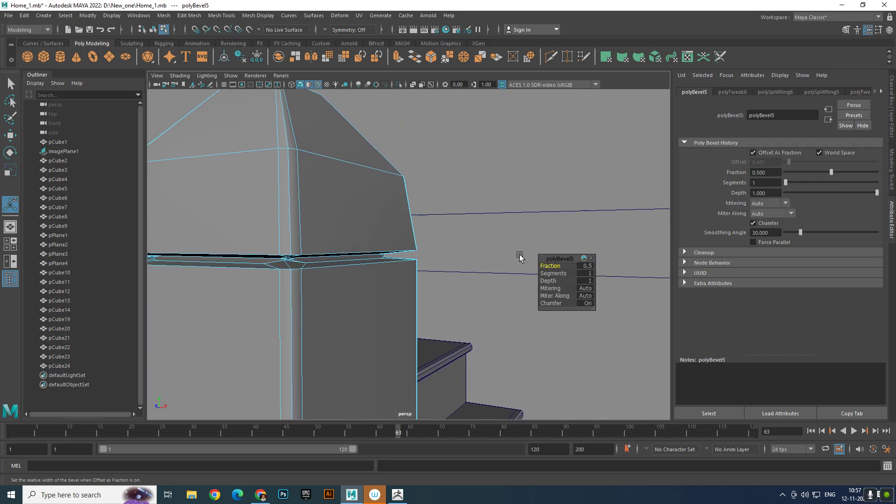
{"action": "left_click_drag", "start_coordinate": [550, 266], "coordinate": [547, 269]}
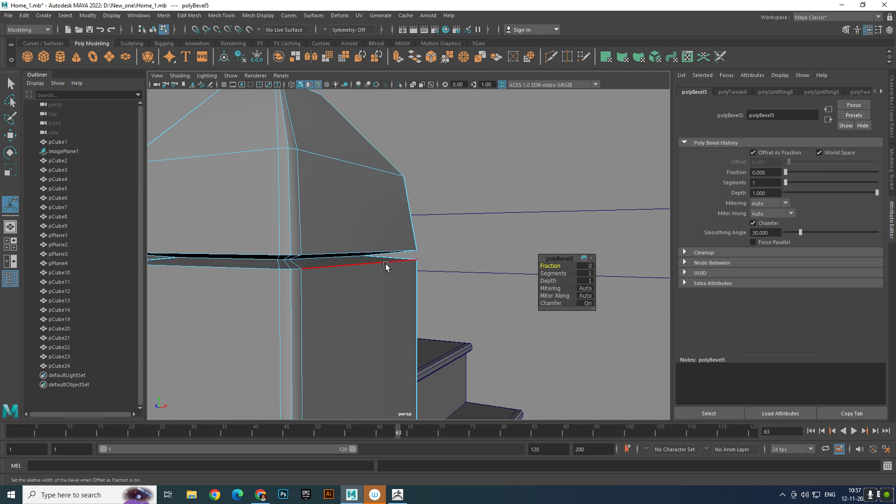
{"action": "left_click", "coordinate": [318, 259]}
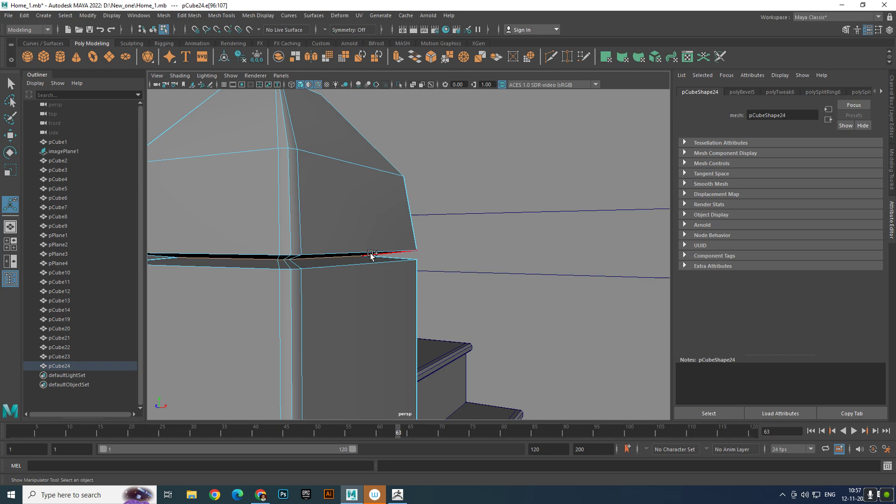
{"action": "right_click_drag", "start_coordinate": [370, 255], "coordinate": [422, 251], "text": "shift"}
{"action": "mouse_move", "coordinate": [533, 273]}
{"action": "left_mouse_down"}
{"action": "mouse_move", "coordinate": [560, 267]}
{"action": "mouse_move", "coordinate": [549, 267]}
{"action": "left_mouse_up"}
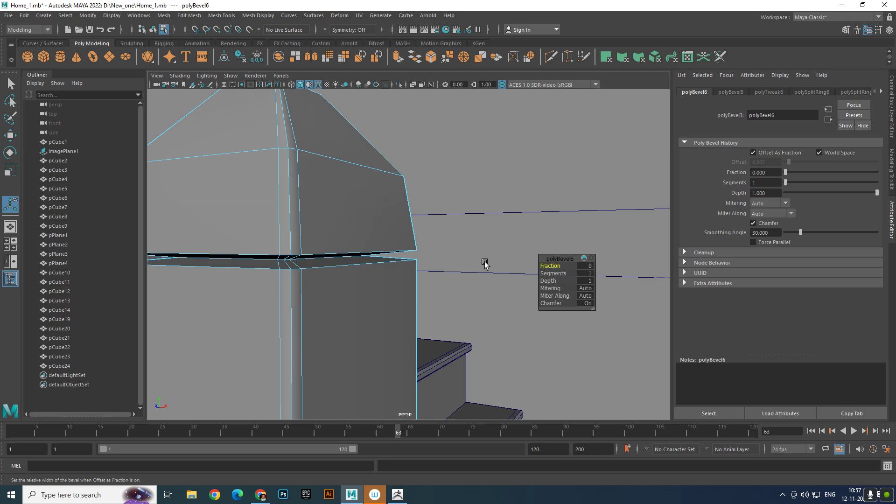
{"action": "key", "text": "ctrl+z"}
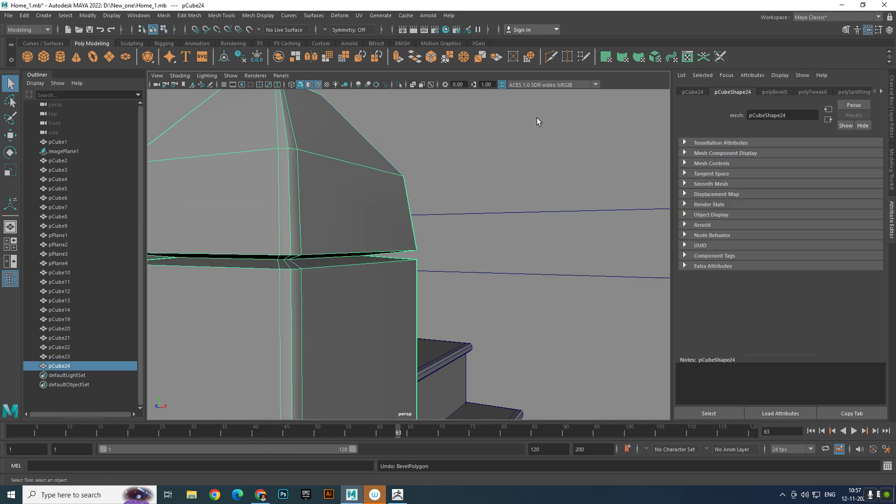
- Move the finished post to the outer corner at the foot of the stairs, at about X 4.227, Y 1.851, Z 12.152
{"action": "right_click_drag", "start_coordinate": [537, 118], "coordinate": [407, 192], "text": "alt"}
{"action": "left_click", "coordinate": [216, 189]}
{"action": "left_click_drag", "start_coordinate": [327, 224], "coordinate": [521, 392], "text": "alt"}
{"action": "key", "text": "w"}
{"action": "left_click", "coordinate": [520, 371]}
{"action": "left_click_drag", "start_coordinate": [532, 361], "coordinate": [456, 358], "text": "alt"}
{"action": "right_click_drag", "start_coordinate": [370, 390], "coordinate": [381, 369], "text": "alt"}
{"action": "middle_click_drag", "start_coordinate": [381, 368], "coordinate": [497, 310], "text": "alt"}
{"action": "right_click_drag", "start_coordinate": [496, 310], "coordinate": [583, 346], "text": "alt"}
{"action": "left_click_drag", "start_coordinate": [560, 335], "coordinate": [549, 330]}
{"action": "right_click_drag", "start_coordinate": [550, 330], "coordinate": [503, 314], "text": "alt"}
{"action": "left_click_drag", "start_coordinate": [503, 314], "coordinate": [395, 341], "text": "alt"}
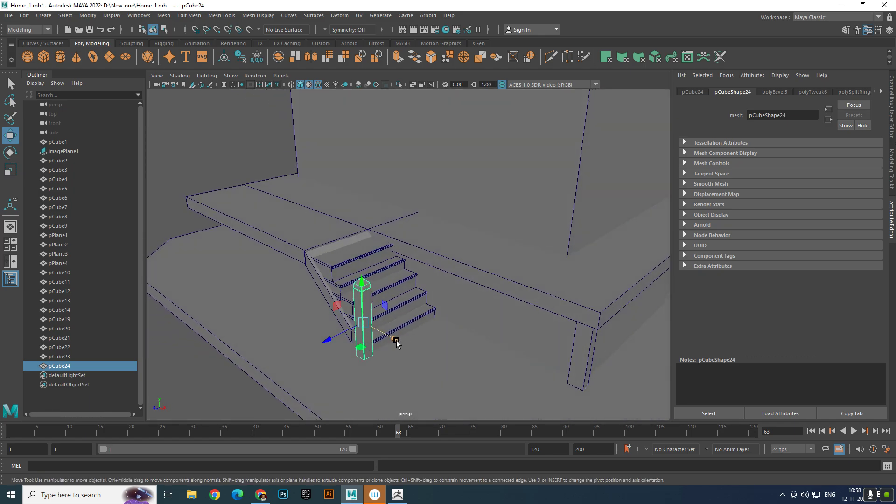
{"action": "middle_click_drag", "start_coordinate": [396, 342], "coordinate": [401, 344]}
{"action": "left_click_drag", "start_coordinate": [401, 344], "coordinate": [466, 326], "text": "alt"}
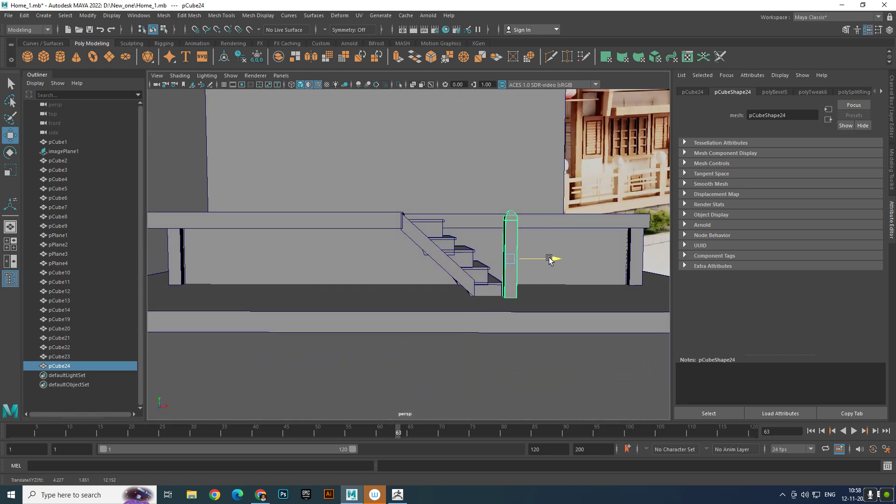
{"action": "left_click_drag", "start_coordinate": [549, 259], "coordinate": [486, 306], "text": "alt"}
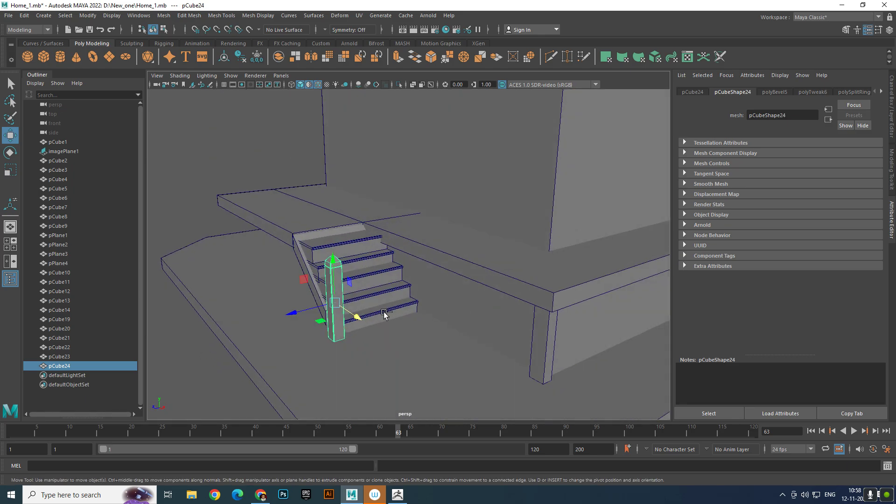
- Duplicate the post to the opposite side of the stair foot, then duplicate that pair to the top of the stairs
{"action": "key", "text": "ctrl+d"}
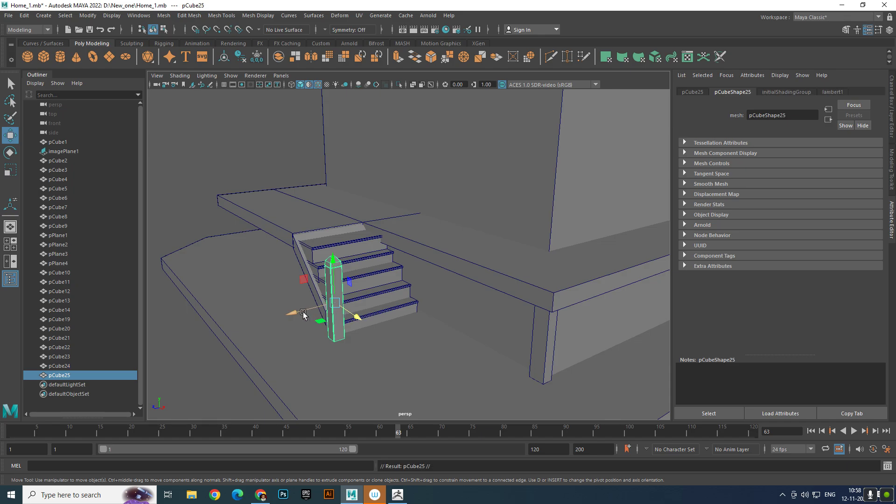
{"action": "left_click_drag", "start_coordinate": [303, 314], "coordinate": [435, 309]}
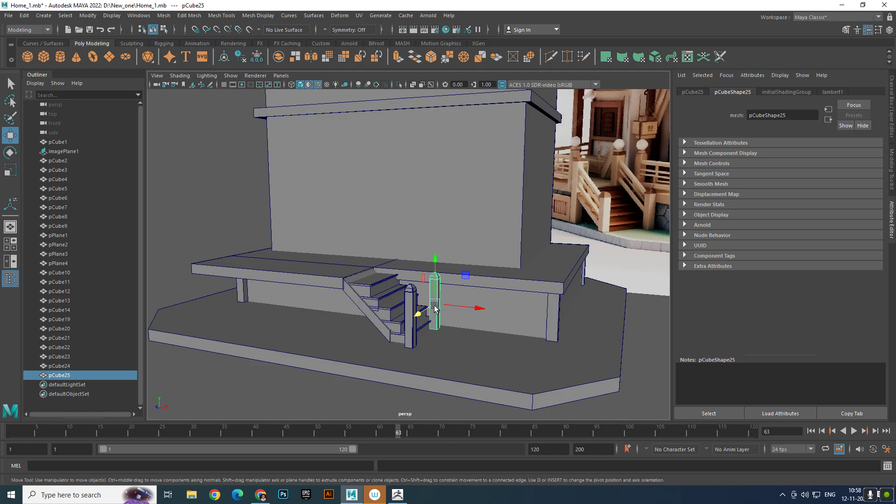
{"action": "left_click", "coordinate": [409, 295], "text": "shift"}
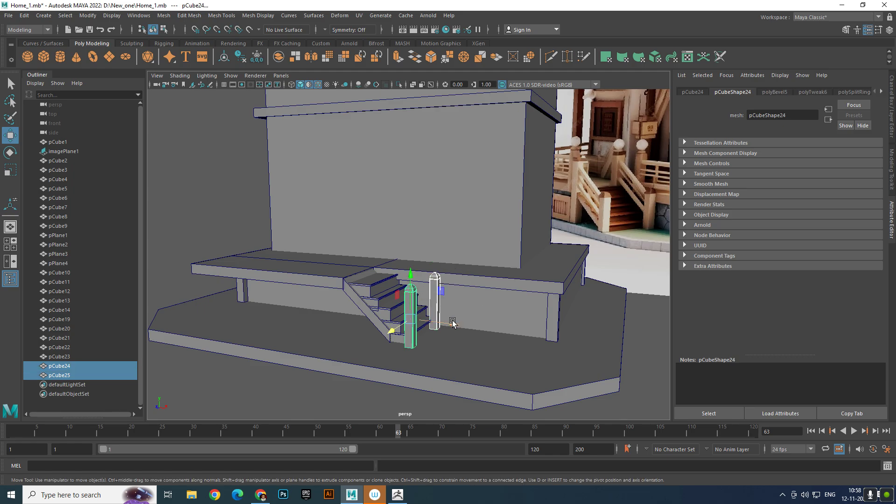
{"action": "key", "text": "ctrl+d"}
{"action": "left_click_drag", "start_coordinate": [447, 325], "coordinate": [377, 326]}
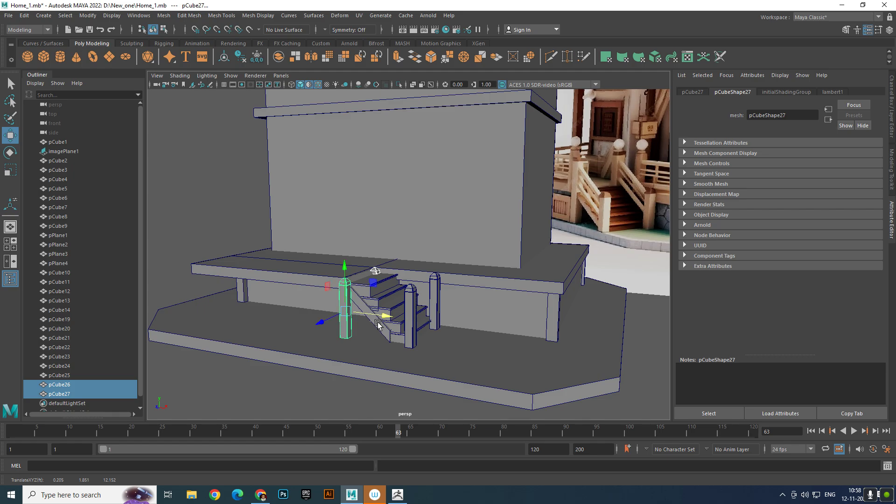
- Stretch the pair of posts at the top of the stairs vertically and raise them to a Y position of about 2.488
{"action": "key", "text": "r"}
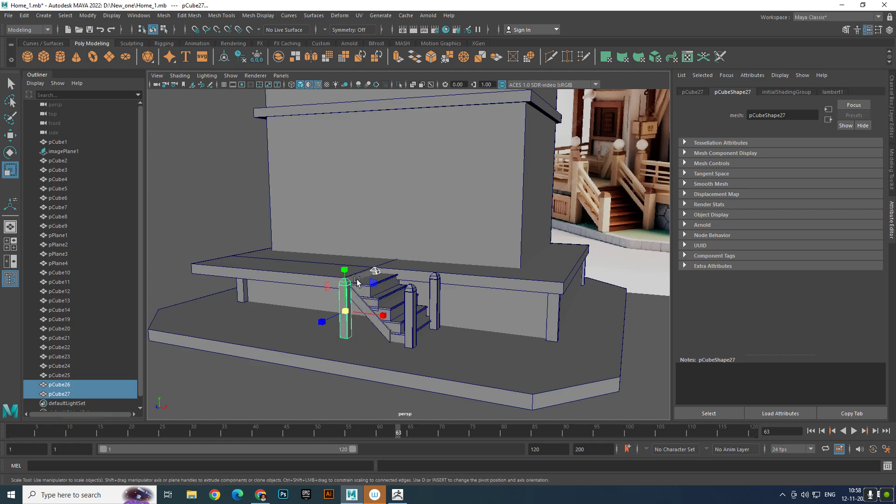
{"action": "left_click_drag", "start_coordinate": [344, 269], "coordinate": [356, 262]}
{"action": "key", "text": "w"}
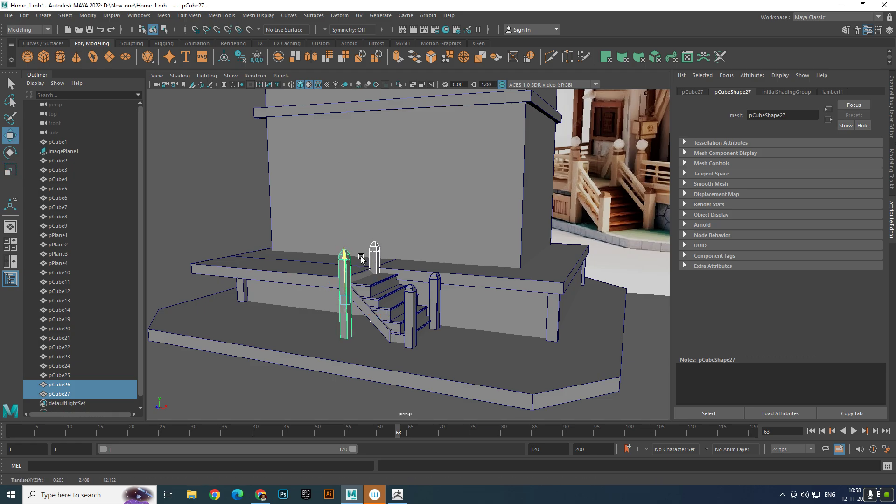
- Duplicate the two stair-foot posts and place the copies on the deck at the stair top, at about Y 5.29
{"action": "left_click", "coordinate": [410, 302]}
{"action": "left_click", "coordinate": [437, 306], "text": "shift"}
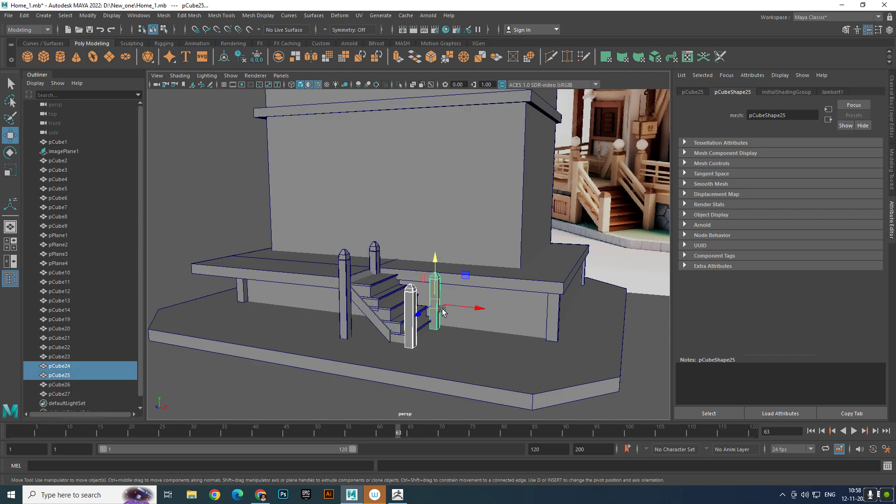
{"action": "key", "text": "ctrl+d"}
{"action": "left_click_drag", "start_coordinate": [468, 307], "coordinate": [392, 300]}
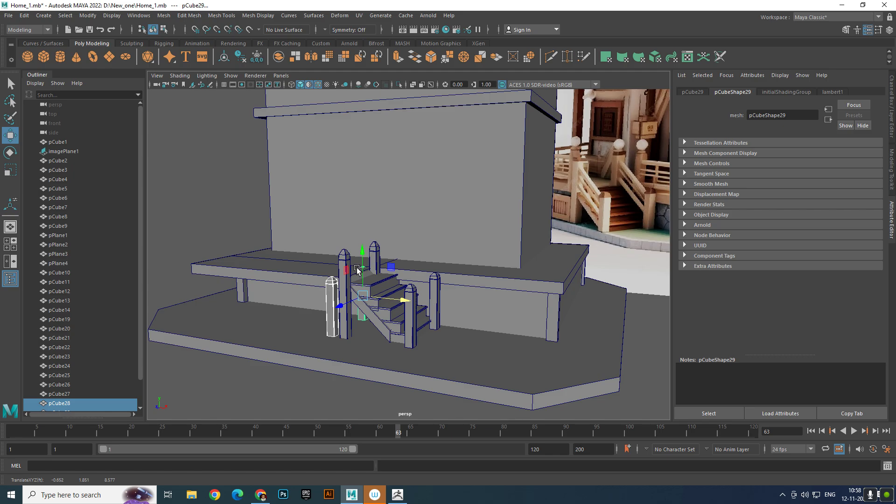
{"action": "left_click_drag", "start_coordinate": [365, 261], "coordinate": [408, 249]}
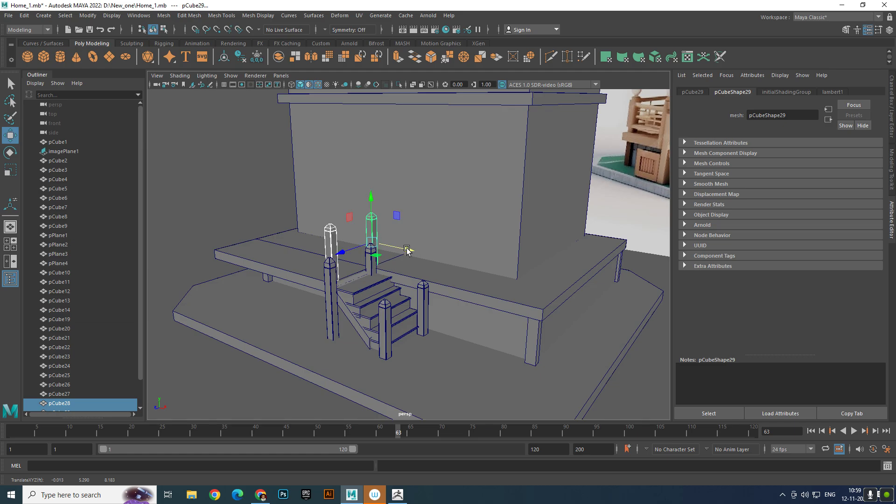
- Undo the deck pair's last shift and move only the post nearer the house along the deck to about X 1.311
{"action": "key", "text": "ctrl+z"}
{"action": "left_click", "coordinate": [195, 187]}
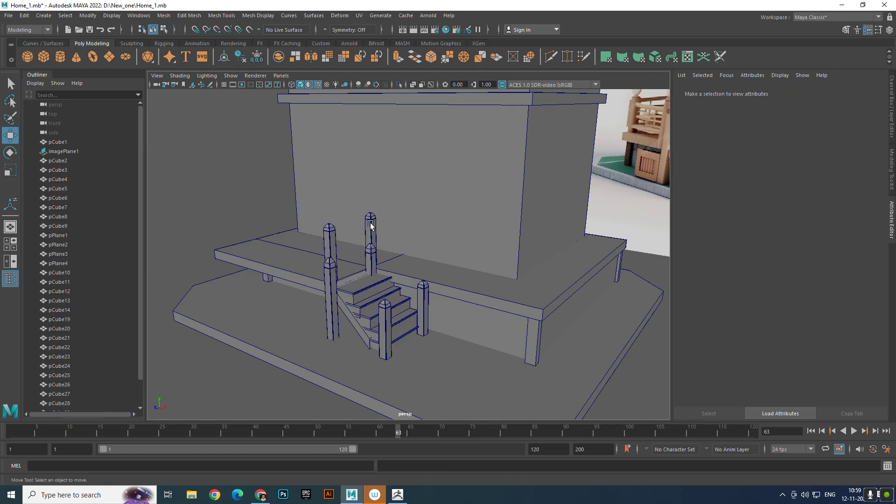
{"action": "left_click", "coordinate": [370, 224]}
{"action": "left_click_drag", "start_coordinate": [406, 250], "coordinate": [424, 263]}
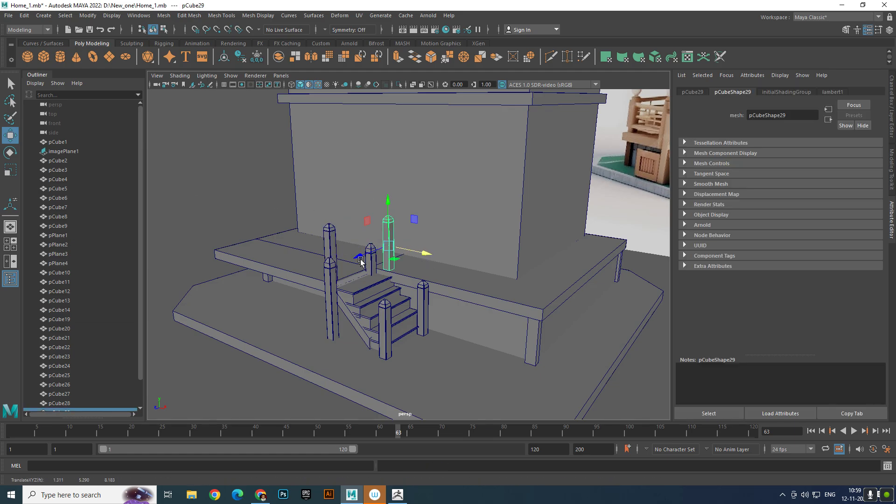
- Duplicate the other deck post and move the copy along the deck's front edge, away from the stairs
{"action": "left_click", "coordinate": [333, 248]}
{"action": "left_click_drag", "start_coordinate": [356, 266], "coordinate": [382, 274], "text": "alt"}
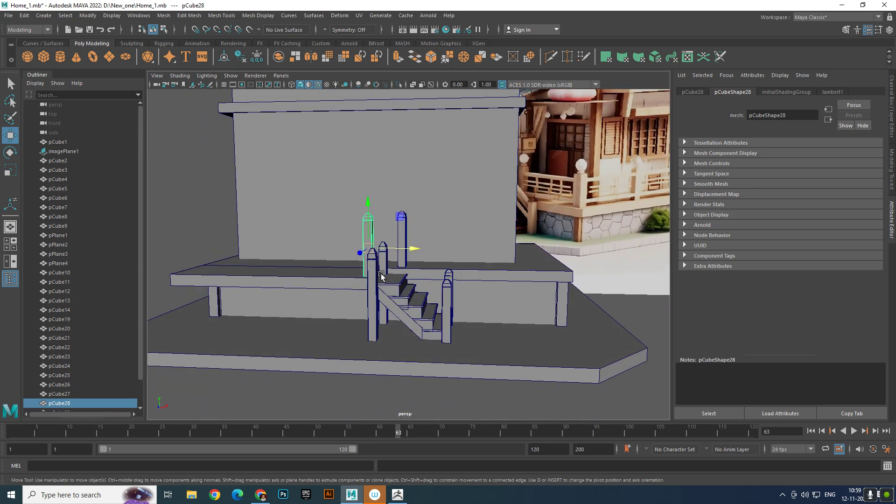
{"action": "right_click_drag", "start_coordinate": [382, 275], "coordinate": [351, 267], "text": "alt"}
{"action": "left_click_drag", "start_coordinate": [403, 290], "coordinate": [374, 302], "text": "alt"}
{"action": "right_click_drag", "start_coordinate": [373, 302], "coordinate": [412, 333], "text": "alt"}
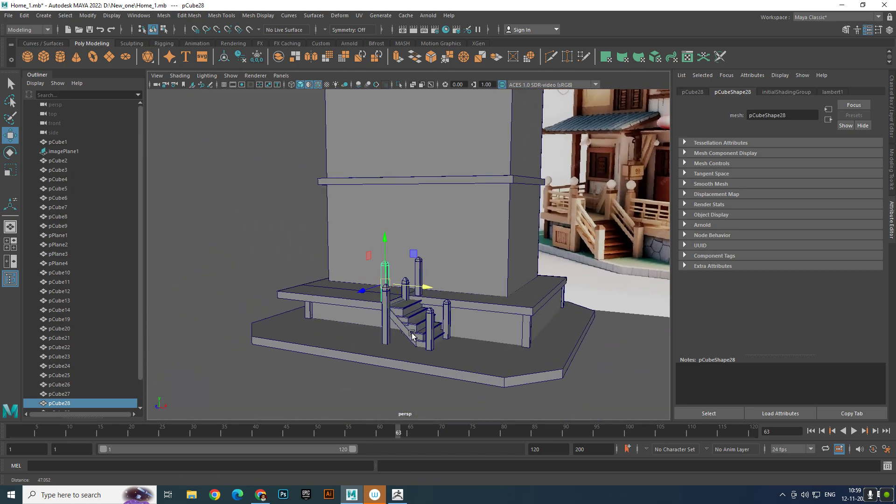
{"action": "left_click_drag", "start_coordinate": [413, 334], "coordinate": [414, 306], "text": "alt"}
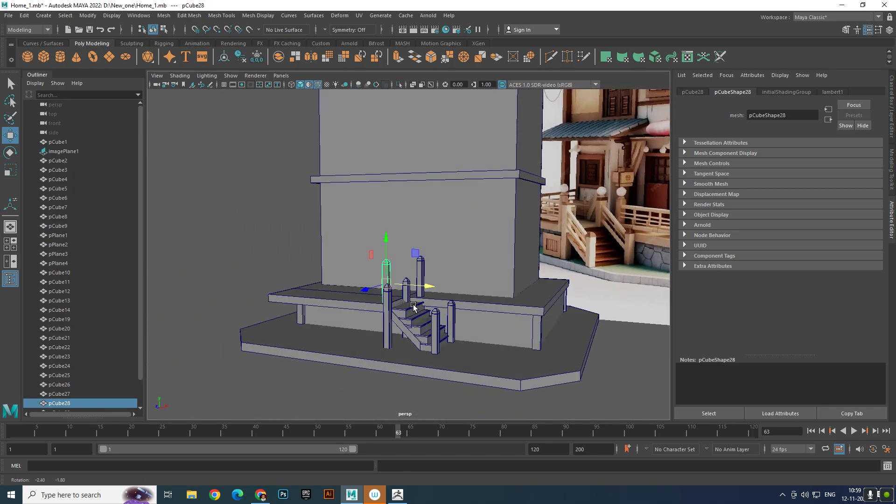
{"action": "scroll", "coordinate": [415, 305], "scroll_direction": "up", "scroll_amount": 2}
{"action": "middle_click_drag", "start_coordinate": [419, 303], "coordinate": [435, 308], "text": "alt"}
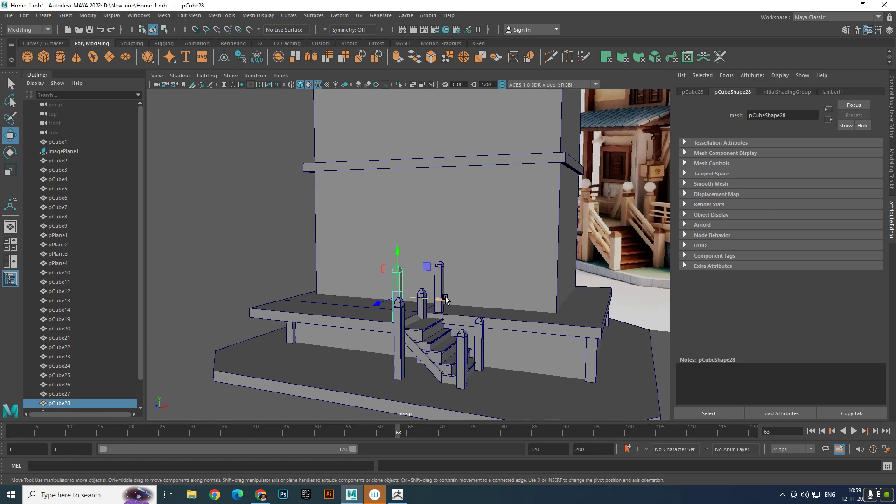
{"action": "key", "text": "ctrl+d"}
{"action": "left_click_drag", "start_coordinate": [443, 298], "coordinate": [411, 298]}
{"action": "scroll", "coordinate": [598, 242], "scroll_direction": "down", "scroll_amount": 3}
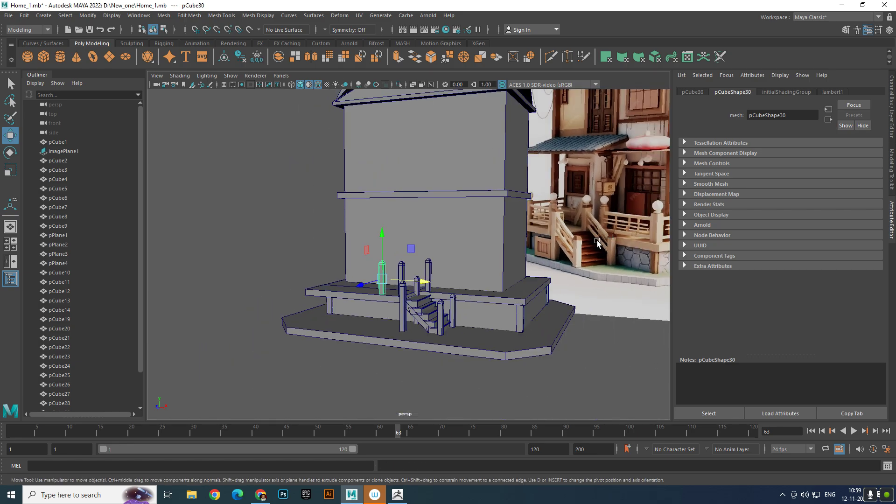
{"action": "left_click_drag", "start_coordinate": [597, 243], "coordinate": [582, 243], "text": "alt"}
{"action": "scroll", "coordinate": [412, 309], "scroll_direction": "up", "scroll_amount": 5}
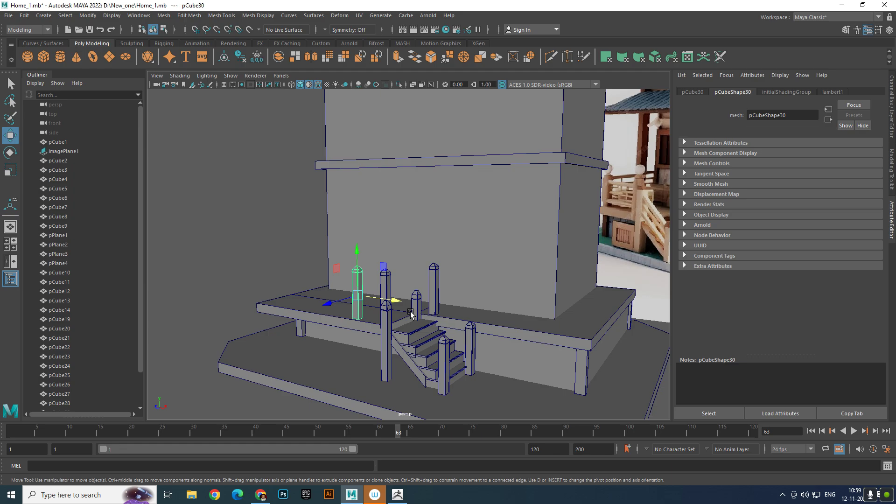
- Widen the deck post beside the stair top that stands nearer the house to an X scale of about 0.67
{"action": "left_click_drag", "start_coordinate": [434, 311], "coordinate": [305, 297]}
{"action": "scroll", "coordinate": [402, 278], "scroll_direction": "down", "scroll_amount": 5}
{"action": "left_click_drag", "start_coordinate": [489, 268], "coordinate": [484, 275], "text": "alt"}
{"action": "scroll", "coordinate": [393, 296], "scroll_direction": "up", "scroll_amount": 4}
{"action": "left_click", "coordinate": [382, 307]}
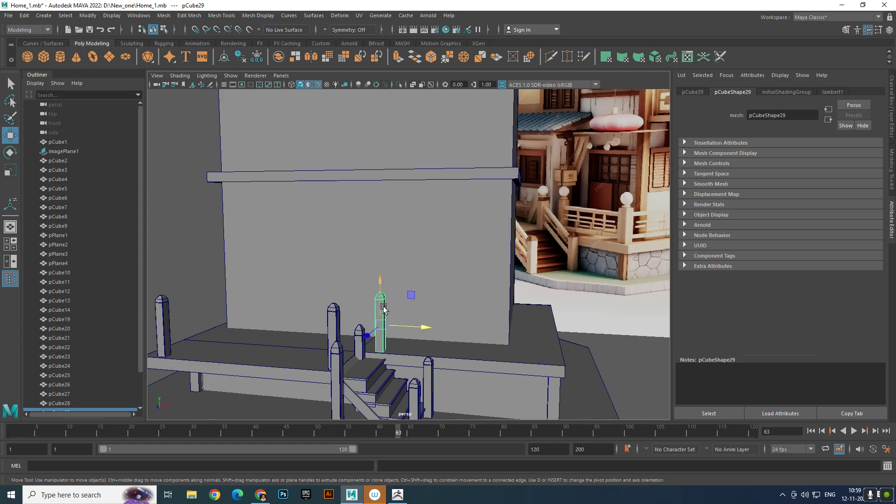
{"action": "key", "text": "r"}
{"action": "left_click_drag", "start_coordinate": [423, 327], "coordinate": [430, 332]}
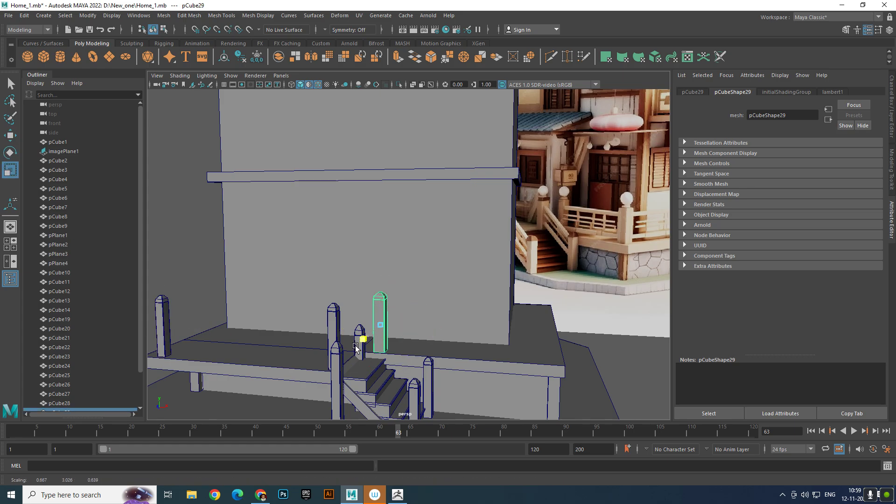
- Duplicate the widened post and place the copy at the deck's front corner, at about X 10.8 and Z 7.87
{"action": "key", "text": "w"}
{"action": "key", "text": "ctrl+d"}
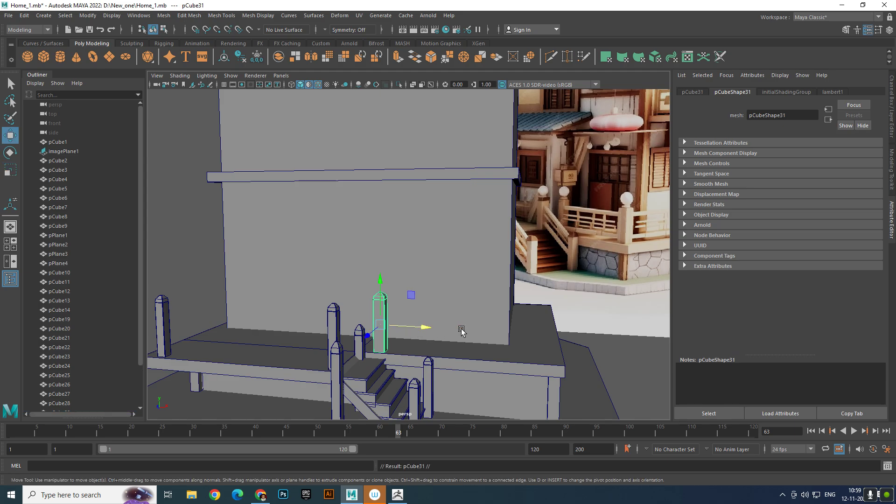
{"action": "left_click_drag", "start_coordinate": [422, 327], "coordinate": [464, 320]}
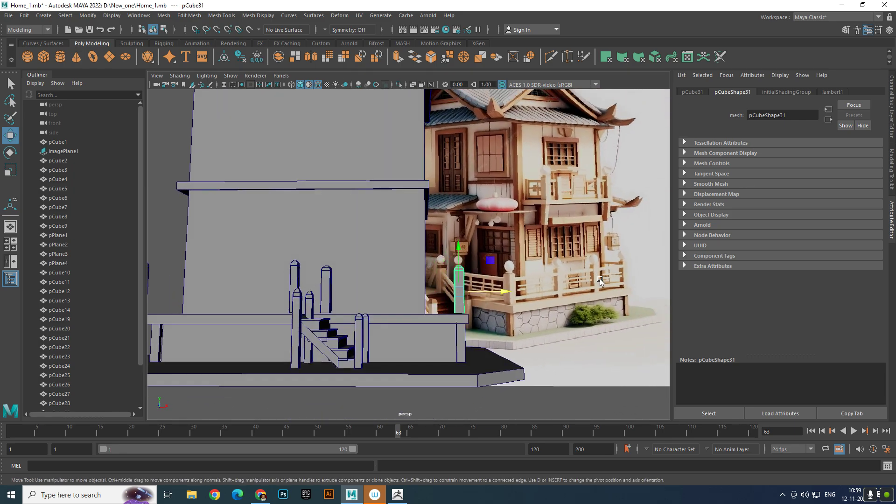
{"action": "left_click_drag", "start_coordinate": [549, 314], "coordinate": [487, 326], "text": "alt"}
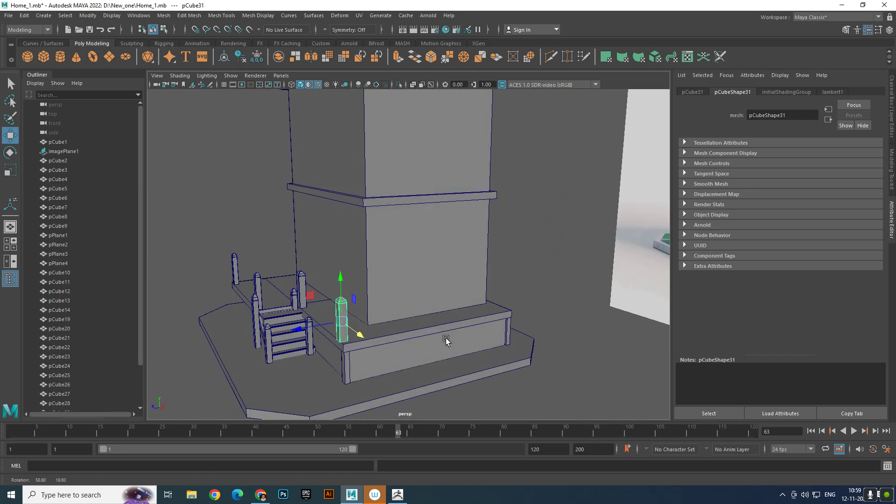
{"action": "left_click_drag", "start_coordinate": [319, 331], "coordinate": [322, 329]}
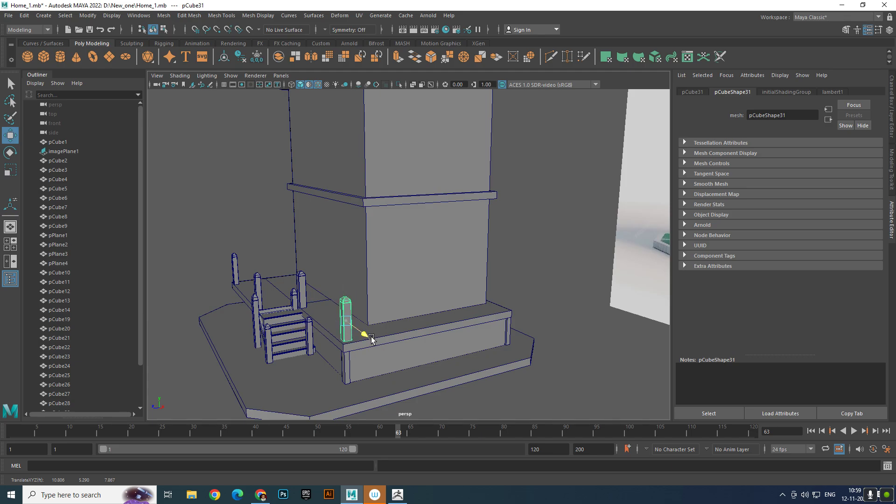
- Duplicate the corner post into three evenly stepped copies running along the side edge of the deck toward the rear
{"action": "key", "text": "ctrl+d"}
{"action": "left_click_drag", "start_coordinate": [358, 339], "coordinate": [422, 316]}
{"action": "key", "text": "ctrl+d"}
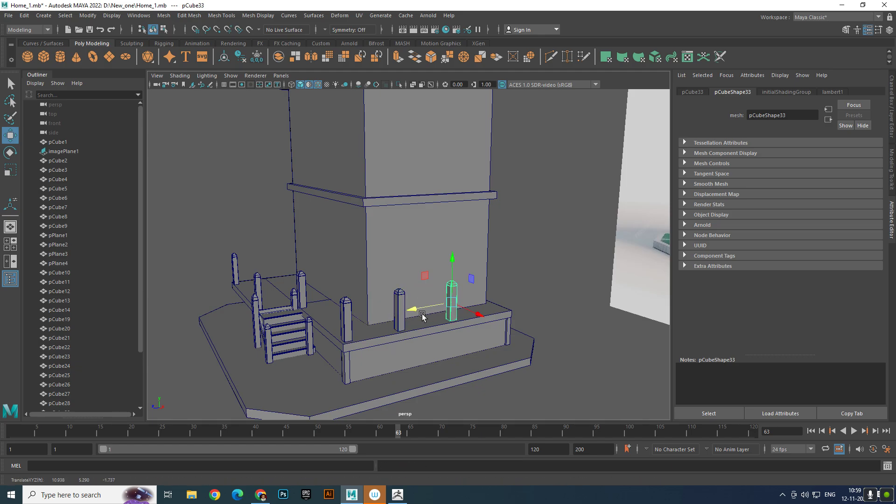
{"action": "key", "text": "shift+d"}
- Extend the deck slab past the last side post by moving its rear end vertices outward to about Z -8.9
{"action": "left_click", "coordinate": [575, 273]}
{"action": "left_click_drag", "start_coordinate": [574, 273], "coordinate": [507, 327], "text": "alt"}
{"action": "left_click", "coordinate": [508, 328]}
{"action": "right_click_drag", "start_coordinate": [507, 327], "coordinate": [469, 255]}
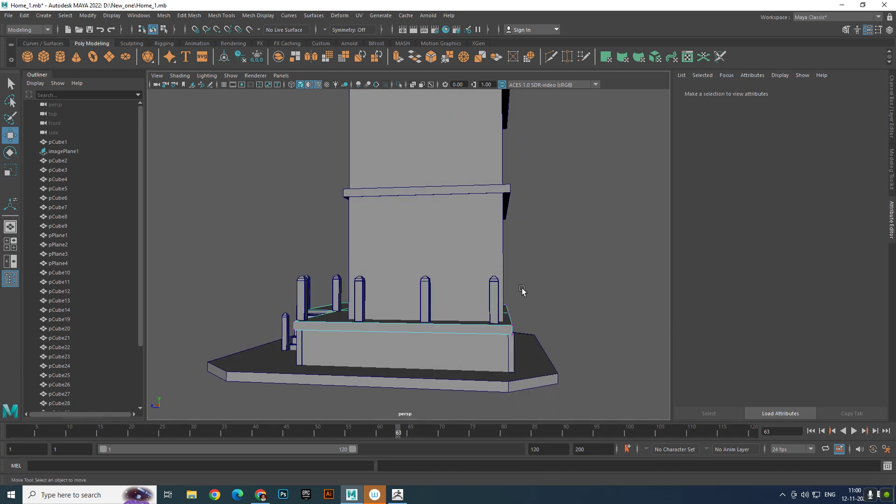
{"action": "left_click_drag", "start_coordinate": [498, 294], "coordinate": [533, 344]}
{"action": "left_click_drag", "start_coordinate": [477, 316], "coordinate": [488, 319]}
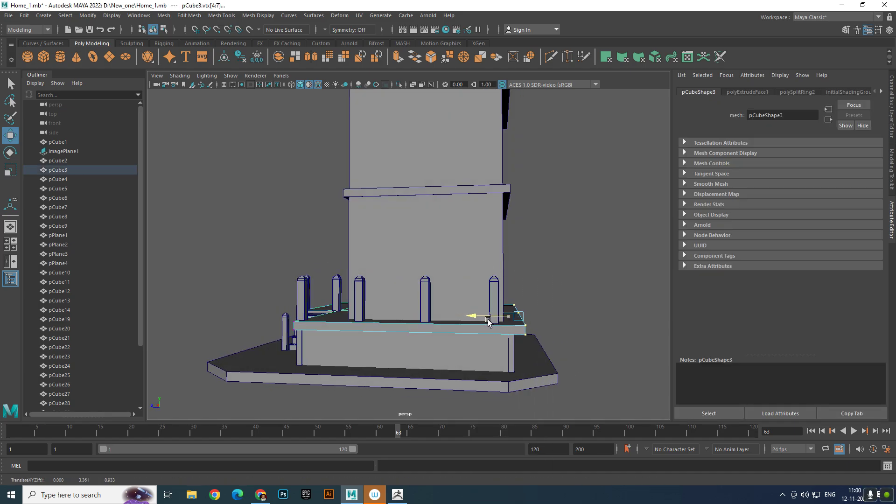
{"action": "left_click", "coordinate": [549, 316]}
- Move the two rear support posts beneath the deck outward toward the extended slab's edge
{"action": "scroll", "coordinate": [537, 320], "scroll_direction": "up", "scroll_amount": 4}
{"action": "middle_click_drag", "start_coordinate": [527, 325], "coordinate": [514, 281], "text": "alt"}
{"action": "left_click_drag", "start_coordinate": [514, 280], "coordinate": [509, 294], "text": "alt"}
{"action": "right_click_drag", "start_coordinate": [549, 237], "coordinate": [591, 297]}
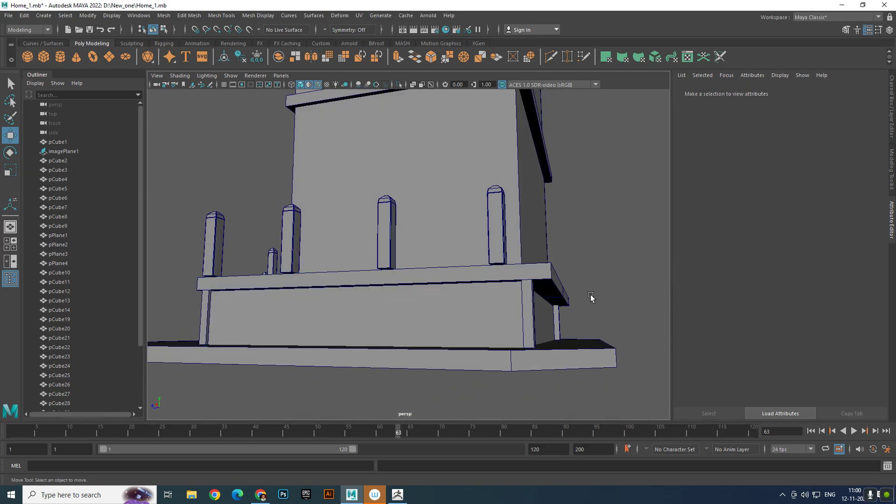
{"action": "left_click", "coordinate": [533, 309]}
{"action": "left_click", "coordinate": [556, 321], "text": "shift"}
{"action": "left_click_drag", "start_coordinate": [519, 324], "coordinate": [528, 324]}
- Extend the base block under the deck by moving its rear face outward to about Z -8.3
{"action": "left_click", "coordinate": [514, 300]}
{"action": "right_click", "coordinate": [514, 297]}
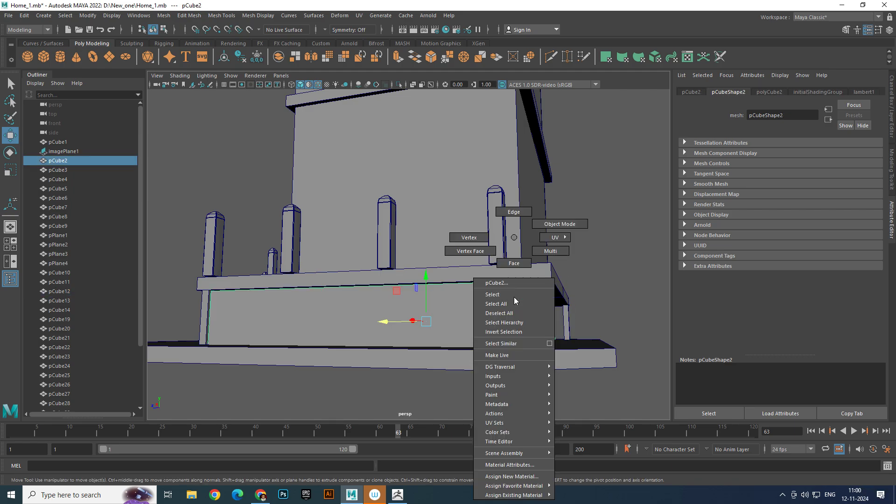
{"action": "left_click", "coordinate": [514, 262]}
{"action": "left_click", "coordinate": [542, 311]}
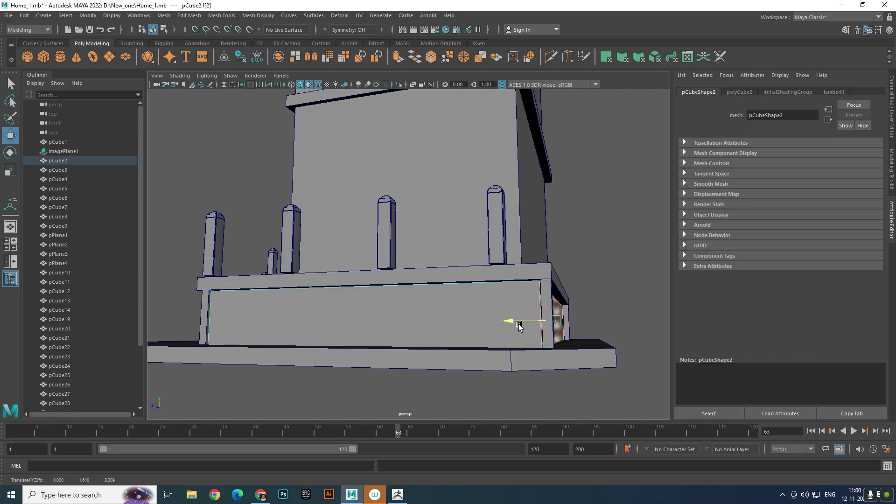
{"action": "left_click_drag", "start_coordinate": [519, 326], "coordinate": [521, 329]}
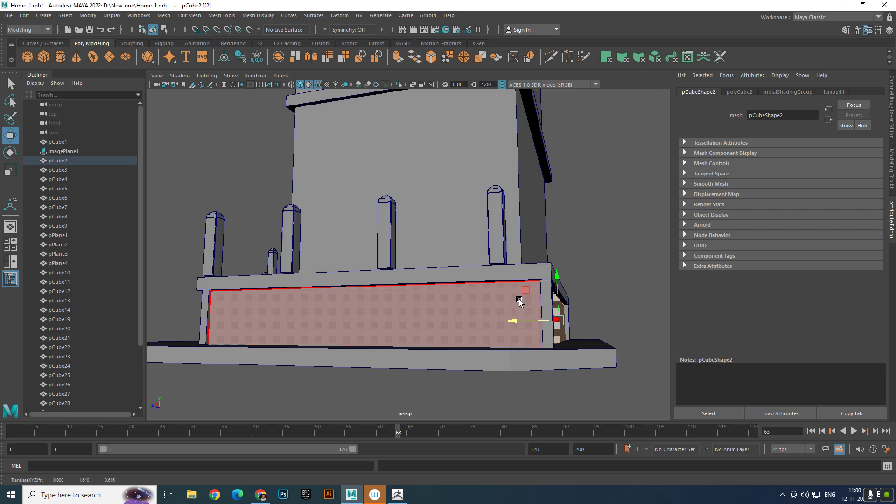
{"action": "left_click", "coordinate": [656, 245]}
- Move the last railing post on the side edge out to the deck's rear corner, at about Z -8.16
{"action": "left_click_drag", "start_coordinate": [540, 276], "coordinate": [617, 284], "text": "alt"}
{"action": "right_click_drag", "start_coordinate": [526, 321], "coordinate": [661, 192]}
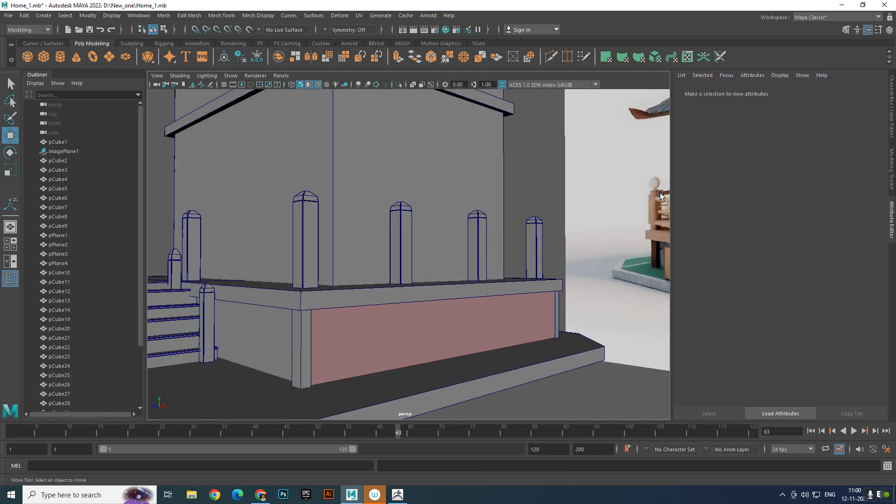
{"action": "left_click_drag", "start_coordinate": [554, 179], "coordinate": [428, 240], "text": "alt"}
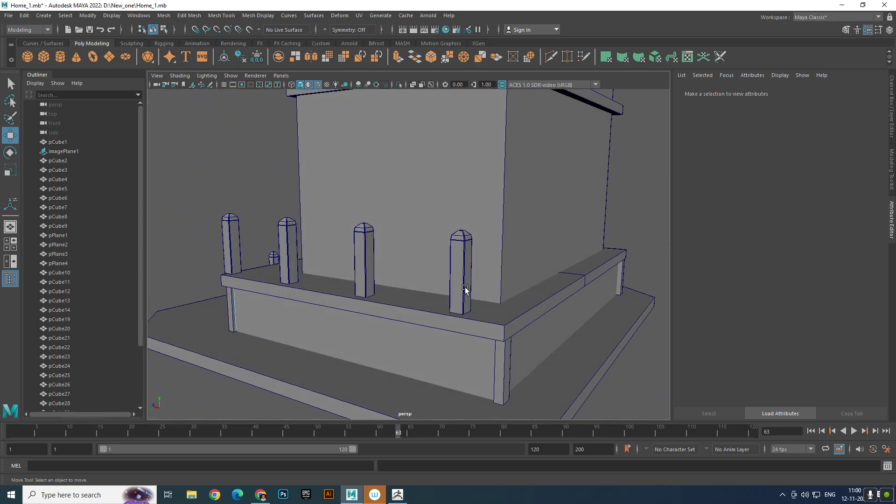
{"action": "left_click", "coordinate": [482, 303]}
{"action": "left_click_drag", "start_coordinate": [481, 304], "coordinate": [523, 282], "text": "alt"}
{"action": "left_click", "coordinate": [534, 222]}
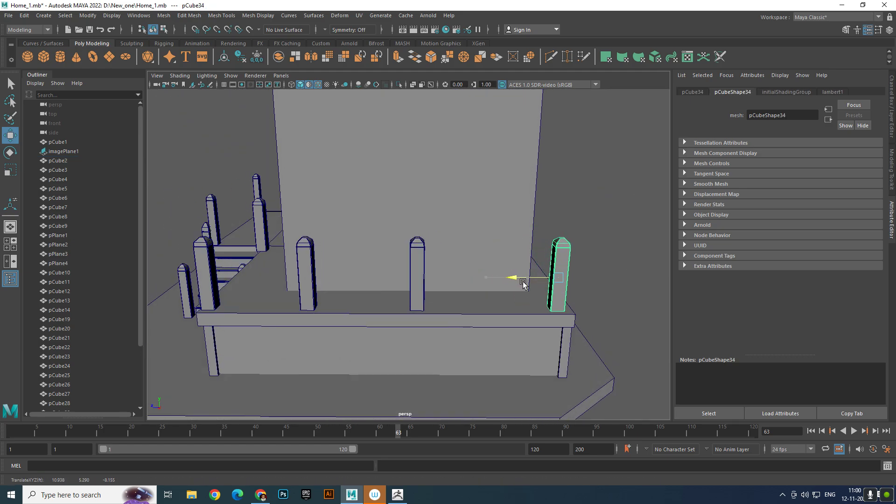
- Adjust the spacing of the intermediate railing posts along the side edge between the two corner posts
{"action": "left_click", "coordinate": [419, 275]}
{"action": "left_click_drag", "start_coordinate": [419, 278], "coordinate": [446, 294], "text": "alt"}
{"action": "left_click", "coordinate": [350, 305]}
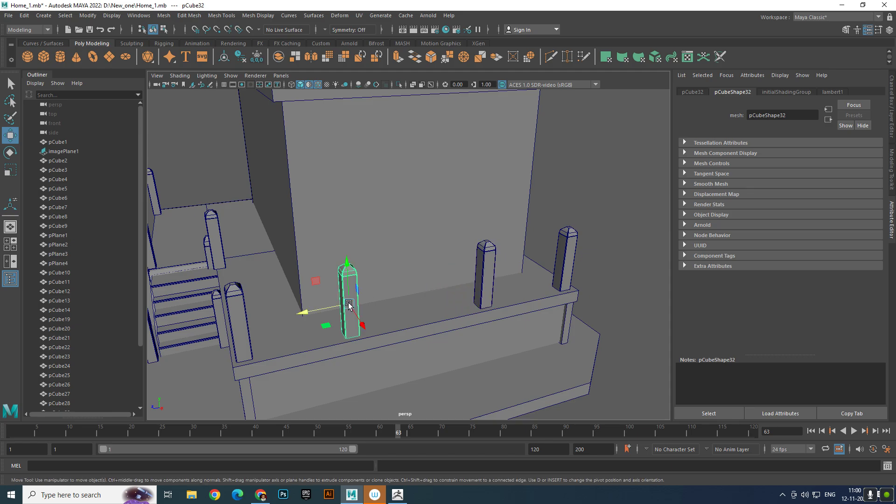
{"action": "left_click_drag", "start_coordinate": [520, 271], "coordinate": [476, 264], "text": "alt"}
- Duplicate the rear corner post twice and space the copies along the deck's rear edge
{"action": "left_click", "coordinate": [476, 303]}
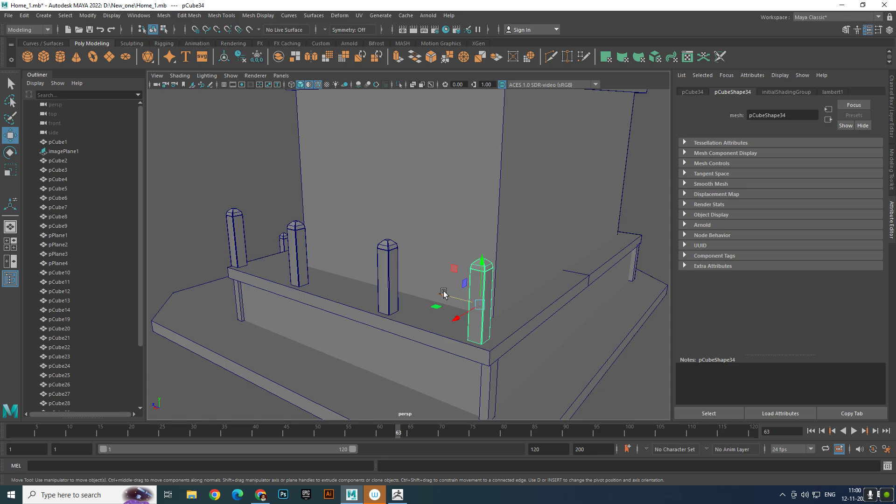
{"action": "left_click_drag", "start_coordinate": [443, 293], "coordinate": [416, 252]}
{"action": "key", "text": "ctrl+d"}
{"action": "key", "text": "ctrl+d"}
{"action": "right_click_drag", "start_coordinate": [417, 252], "coordinate": [514, 294], "text": "alt"}
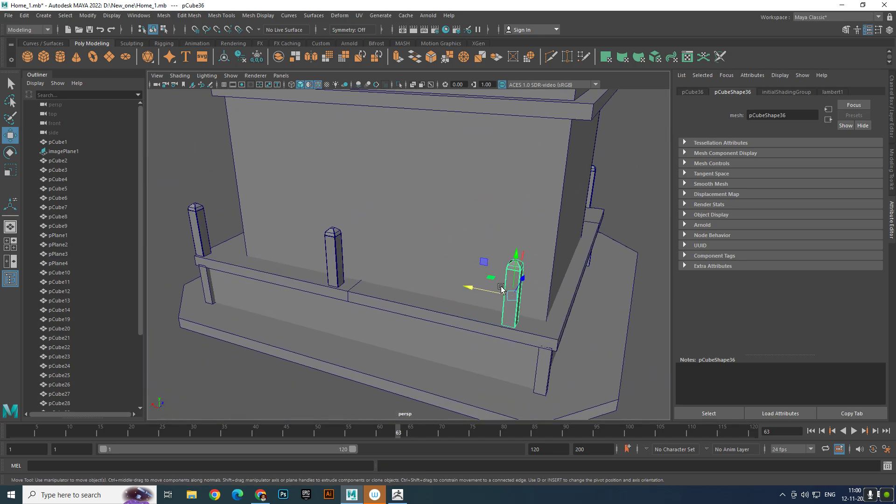
{"action": "middle_click_drag", "start_coordinate": [514, 294], "coordinate": [487, 270], "text": "alt"}
{"action": "left_click_drag", "start_coordinate": [487, 269], "coordinate": [487, 263], "text": "alt"}
- Select both end faces of the deck slab at the far side and move them outward to lengthen the deck
{"action": "left_click", "coordinate": [526, 256]}
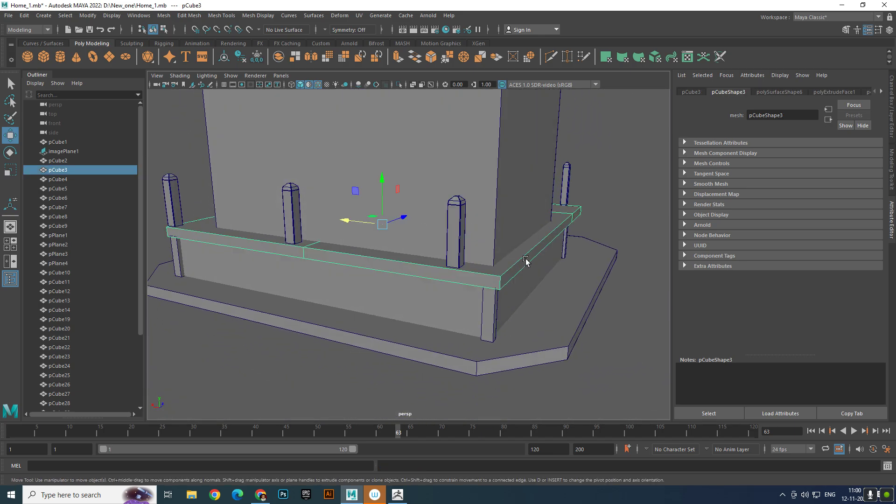
{"action": "right_click_drag", "start_coordinate": [526, 256], "coordinate": [533, 267]}
{"action": "left_click", "coordinate": [536, 264]}
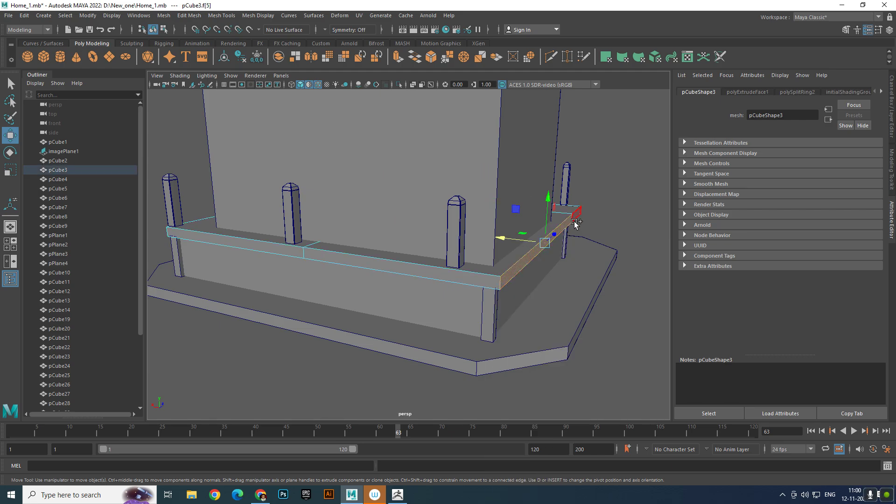
{"action": "left_click", "coordinate": [577, 217], "text": "shift"}
{"action": "left_click_drag", "start_coordinate": [521, 235], "coordinate": [556, 252], "text": "alt"}
- Move the two supports at the lengthened end of the deck outward to about X -12.1
{"action": "left_click", "coordinate": [543, 270]}
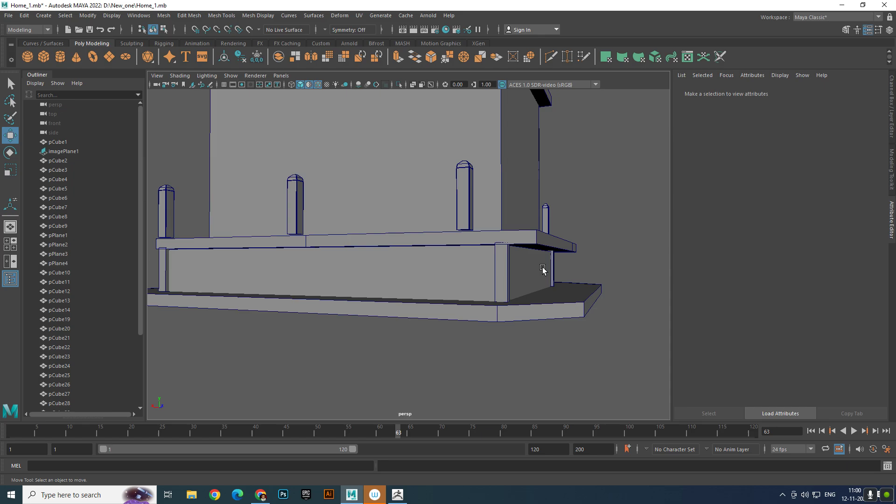
{"action": "left_click", "coordinate": [506, 272]}
{"action": "left_click", "coordinate": [553, 266], "text": "shift"}
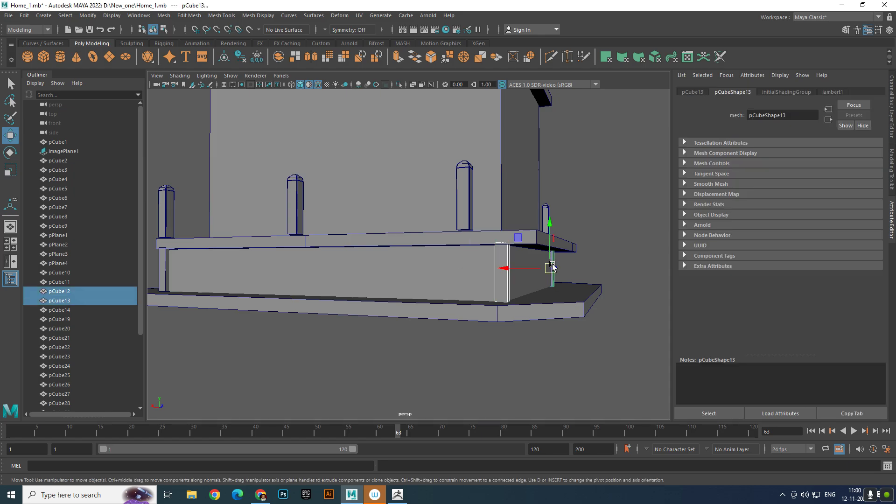
{"action": "left_click_drag", "start_coordinate": [510, 271], "coordinate": [526, 276]}
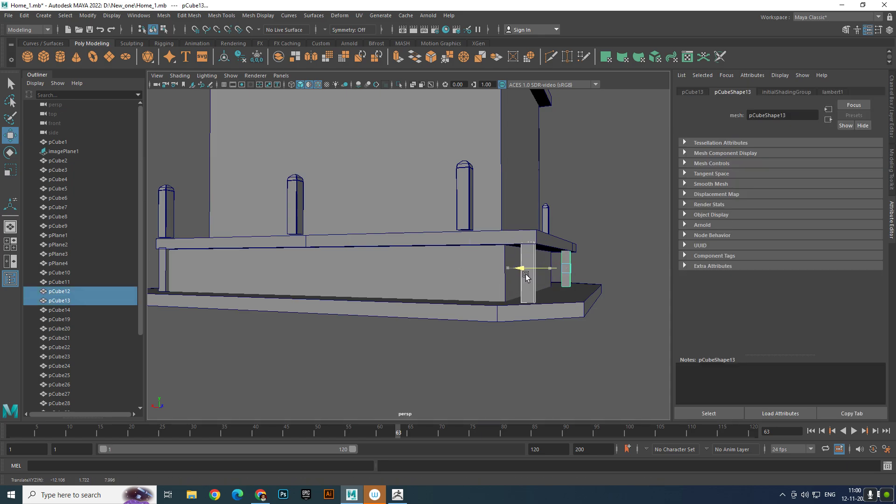
{"action": "left_click", "coordinate": [589, 257]}
- Extend the base block's end face outward to meet the relocated supports
{"action": "left_click", "coordinate": [541, 259]}
{"action": "right_click_drag", "start_coordinate": [541, 259], "coordinate": [544, 268]}
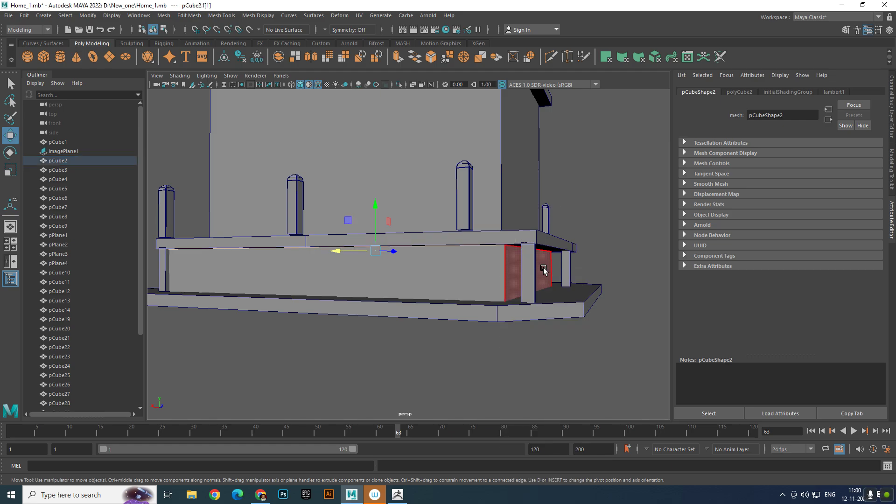
{"action": "left_click", "coordinate": [512, 268]}
{"action": "left_click_drag", "start_coordinate": [496, 271], "coordinate": [518, 278]}
{"action": "right_click_drag", "start_coordinate": [563, 269], "coordinate": [593, 246]}
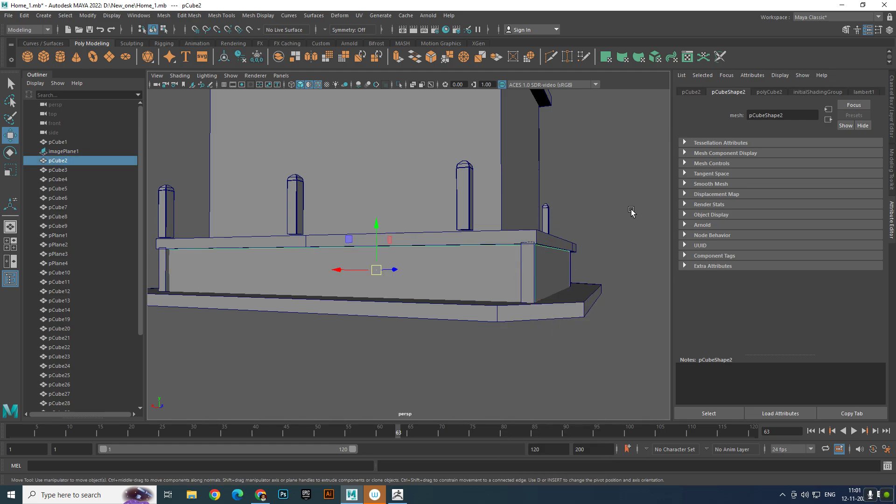
{"action": "left_click", "coordinate": [632, 212]}
- Duplicate the last rear post and the matching front-edge post, and move the copies outward to the lengthened deck's end
{"action": "left_click_drag", "start_coordinate": [542, 239], "coordinate": [565, 251], "text": "alt"}
{"action": "left_click", "coordinate": [487, 235]}
{"action": "left_click_drag", "start_coordinate": [487, 235], "coordinate": [605, 207], "text": "alt"}
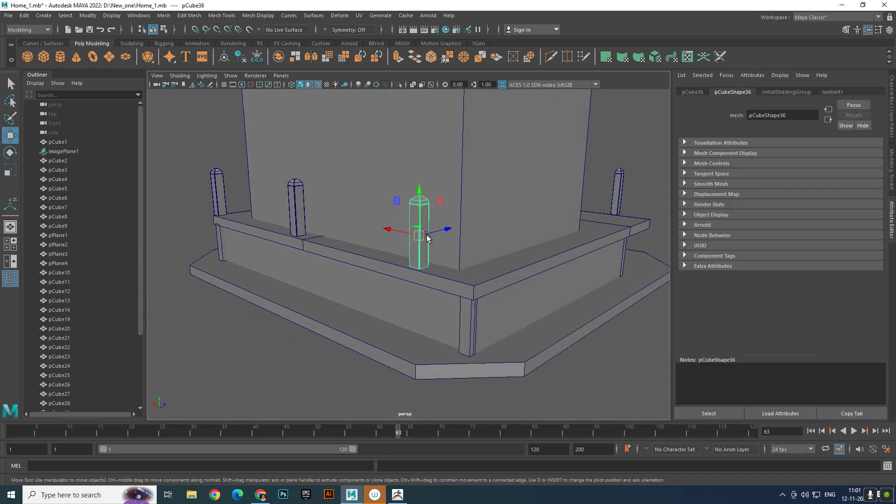
{"action": "left_click", "coordinate": [614, 204]}
{"action": "key", "text": "ctrl+d"}
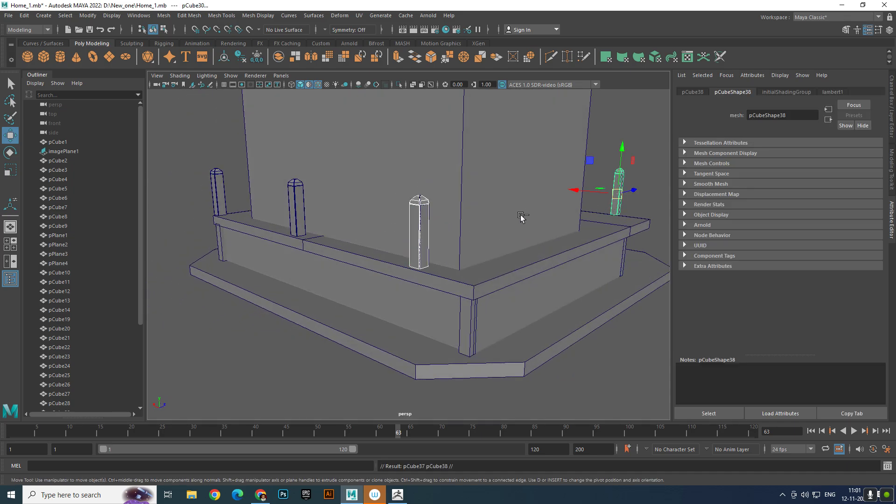
{"action": "left_click_drag", "start_coordinate": [577, 191], "coordinate": [617, 210]}
{"action": "left_click", "coordinate": [660, 239]}
- Move the overhanging front copy back along the edge onto the deck corner, at about X -12.2
{"action": "scroll", "coordinate": [644, 236], "scroll_direction": "down", "scroll_amount": 3}
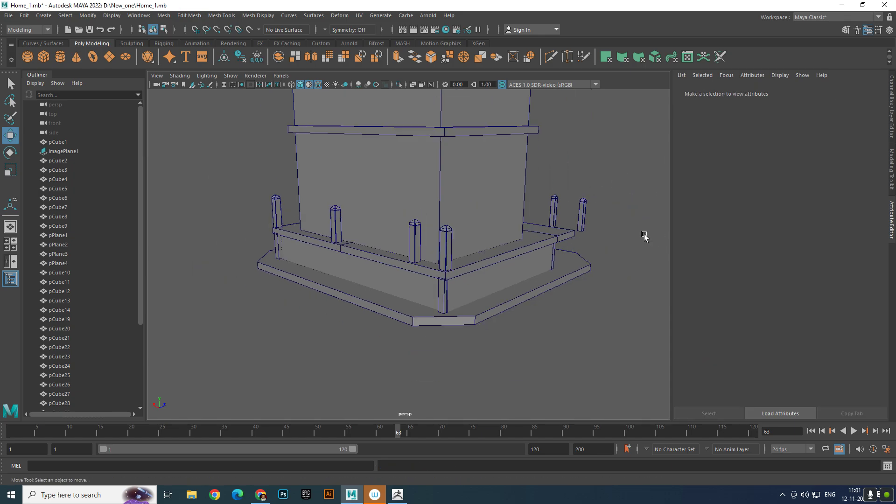
{"action": "left_click_drag", "start_coordinate": [644, 236], "coordinate": [482, 227], "text": "alt"}
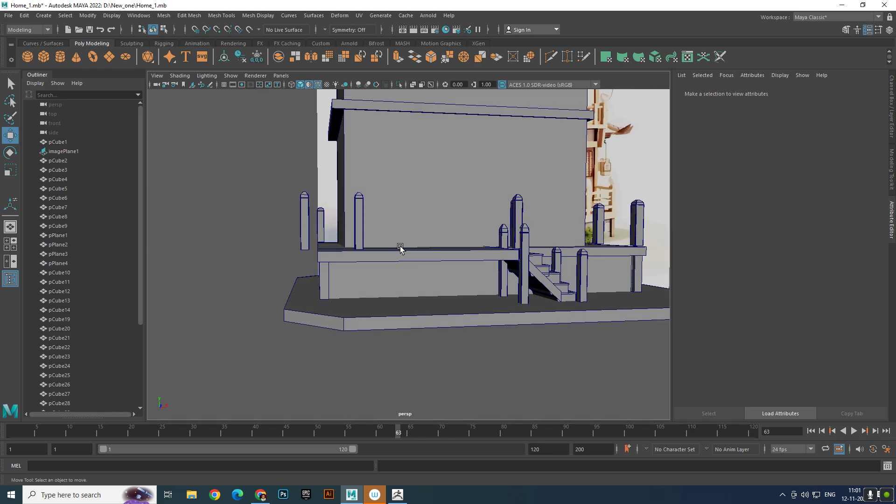
{"action": "left_click", "coordinate": [305, 233]}
{"action": "left_click_drag", "start_coordinate": [347, 229], "coordinate": [358, 229]}
{"action": "key", "text": "ctrl+z"}
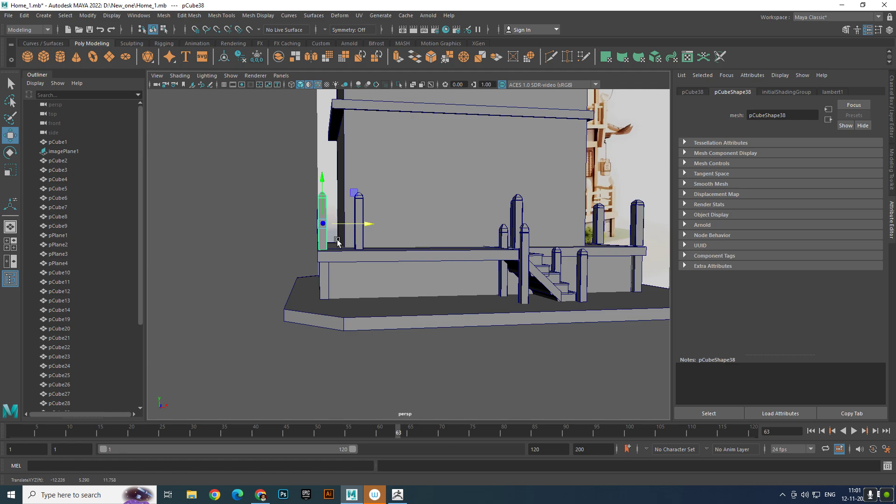
- Examine the railing post layout around the deck and compare it with the reference image
{"action": "left_click", "coordinate": [230, 256]}
{"action": "left_click_drag", "start_coordinate": [228, 254], "coordinate": [554, 254], "text": "alt"}
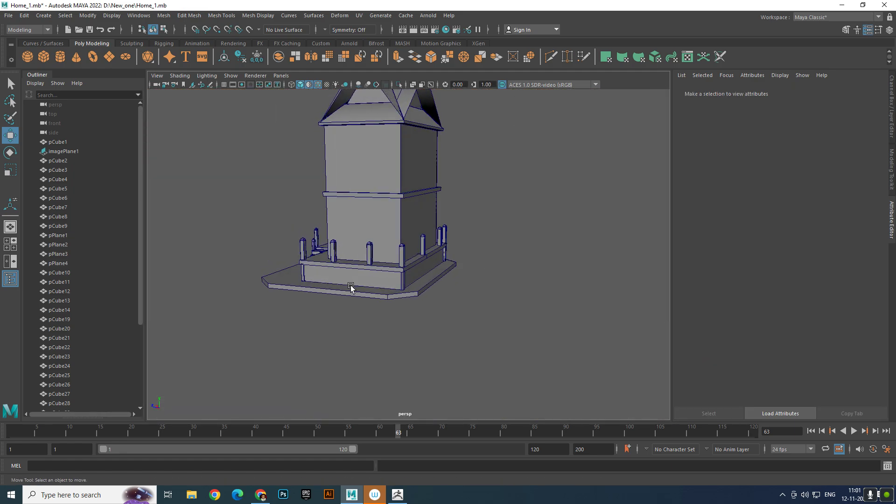
{"action": "left_click_drag", "start_coordinate": [351, 287], "coordinate": [358, 243], "text": "alt"}
{"action": "right_click_drag", "start_coordinate": [357, 242], "coordinate": [586, 197], "text": "alt"}
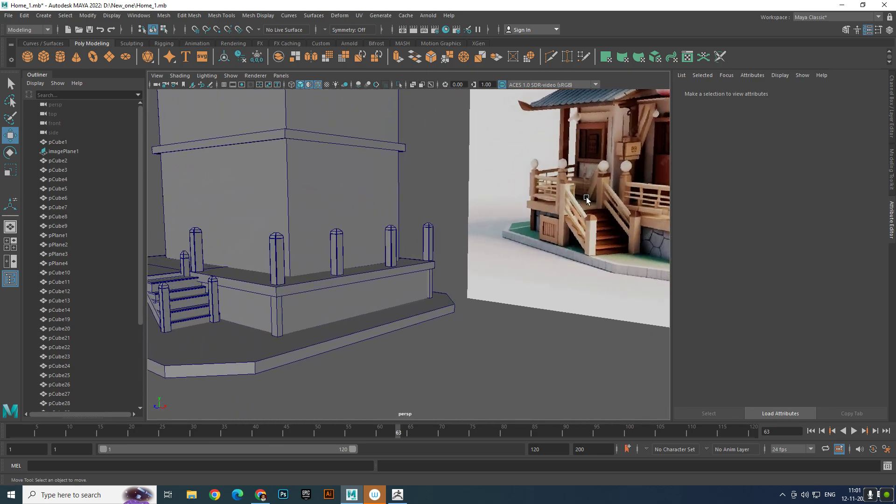
{"action": "right_click_drag", "start_coordinate": [450, 210], "coordinate": [420, 230], "text": "alt"}
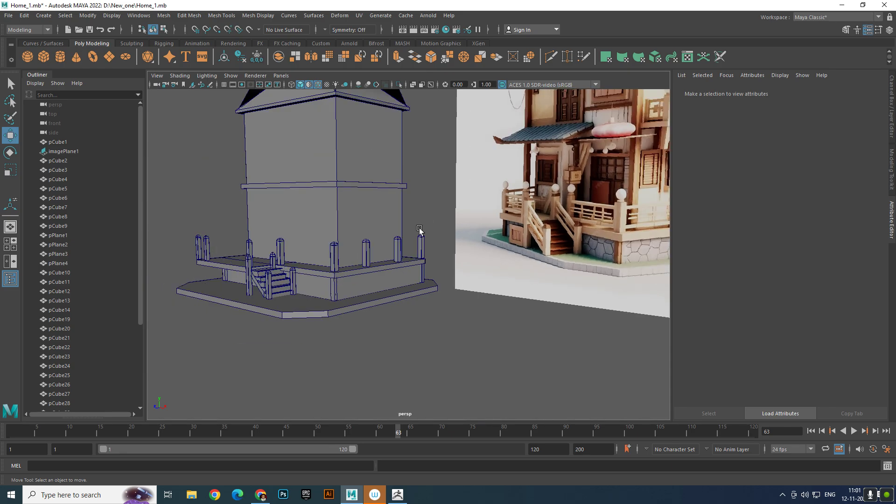
{"action": "middle_click_drag", "start_coordinate": [420, 230], "coordinate": [364, 234], "text": "alt"}
{"action": "left_click_drag", "start_coordinate": [364, 237], "coordinate": [412, 240], "text": "alt"}
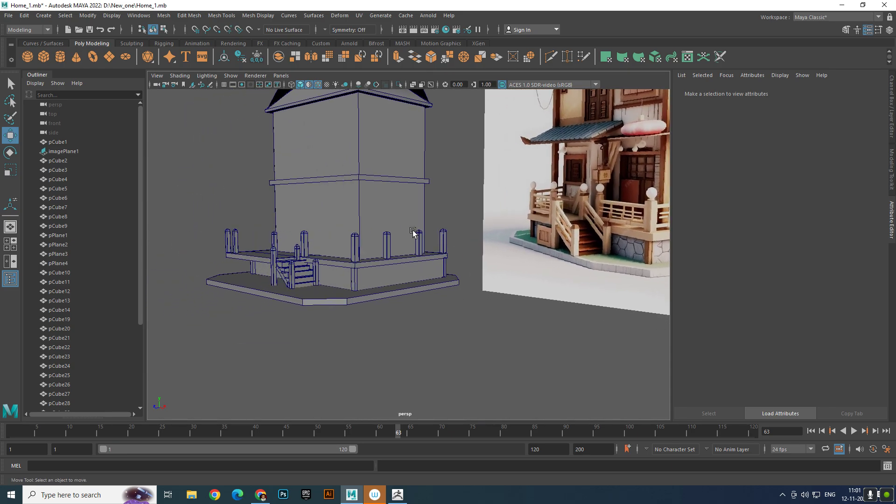
- Inspect the posts around the stairs and the deck corner in the perspective and front views
{"action": "right_click_drag", "start_coordinate": [413, 239], "coordinate": [352, 260], "text": "alt"}
{"action": "middle_click_drag", "start_coordinate": [352, 261], "coordinate": [453, 274], "text": "alt"}
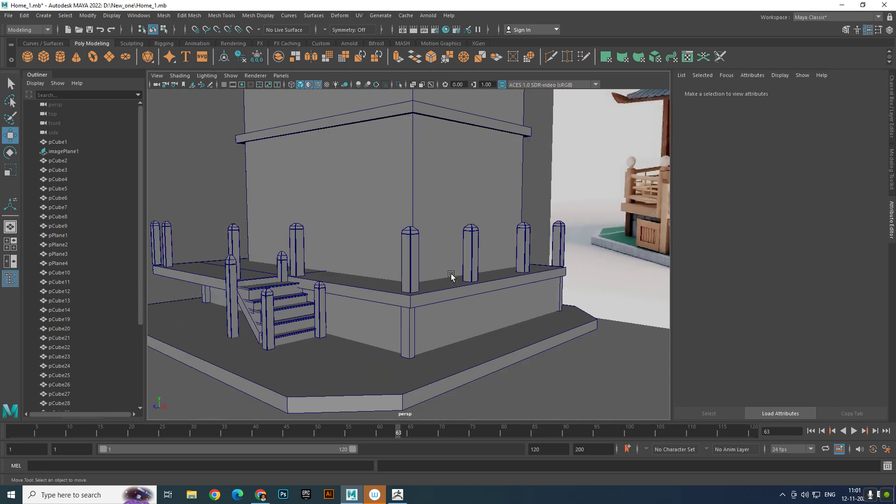
{"action": "key", "text": "space"}
{"action": "key", "text": "space"}
{"action": "right_click_drag", "start_coordinate": [374, 296], "coordinate": [408, 280], "text": "alt"}
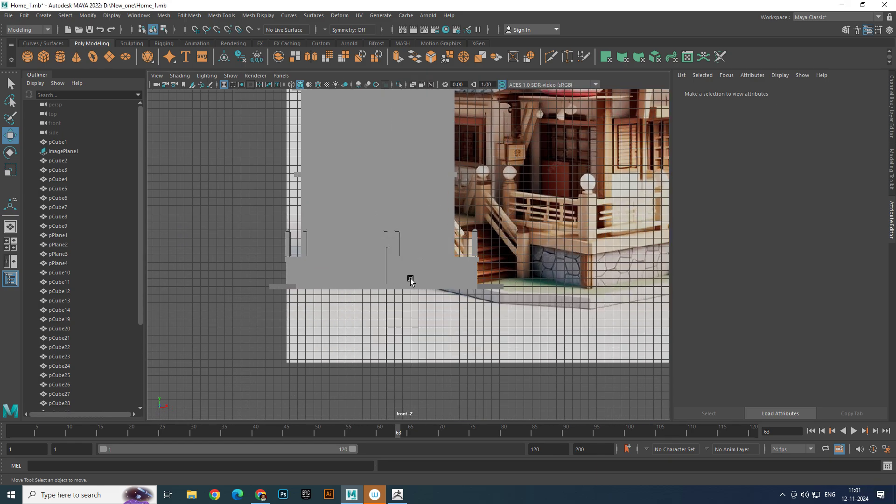
{"action": "key", "text": "space"}
{"action": "key", "text": "space"}
{"action": "middle_click_drag", "start_coordinate": [431, 224], "coordinate": [464, 238], "text": "alt"}
{"action": "scroll", "coordinate": [397, 229], "scroll_direction": "down", "scroll_amount": 3}
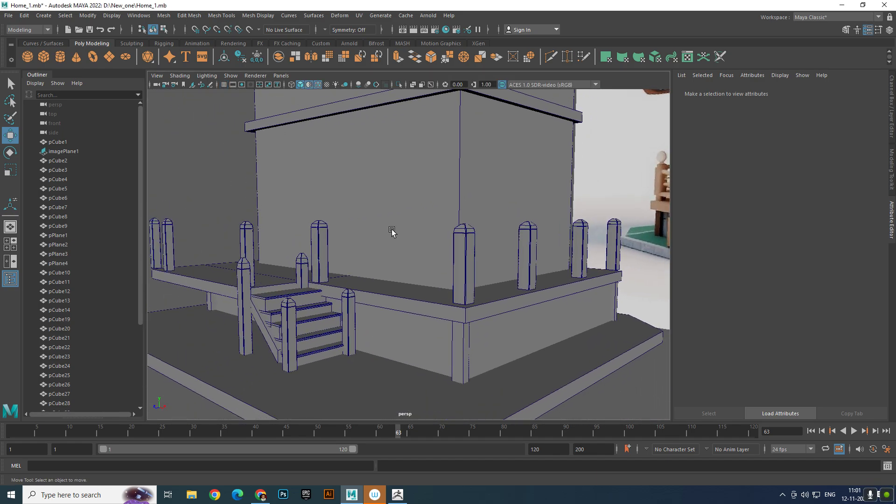
{"action": "scroll", "coordinate": [391, 229], "scroll_direction": "up", "scroll_amount": 2}
- Create a polygon sphere and move it to about Y 8.391, Z 7.331, above the post beside the stairs
{"action": "left_click", "coordinate": [27, 56]}
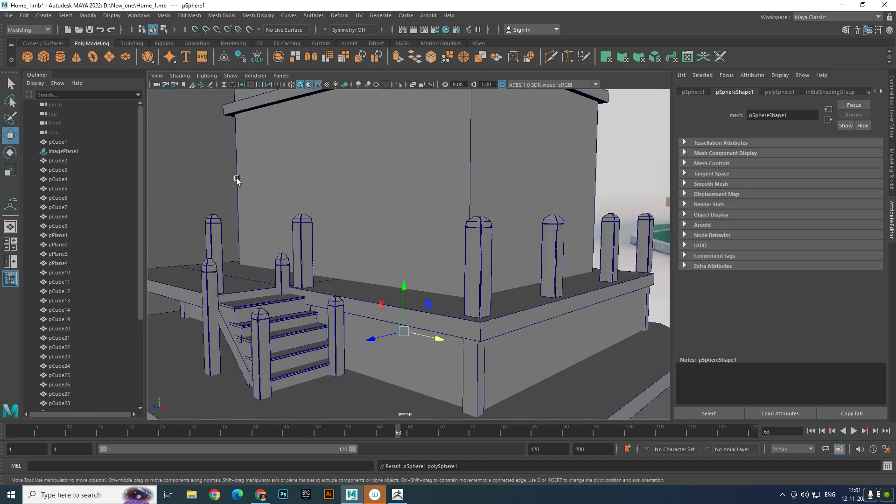
{"action": "left_click_drag", "start_coordinate": [404, 292], "coordinate": [403, 151]}
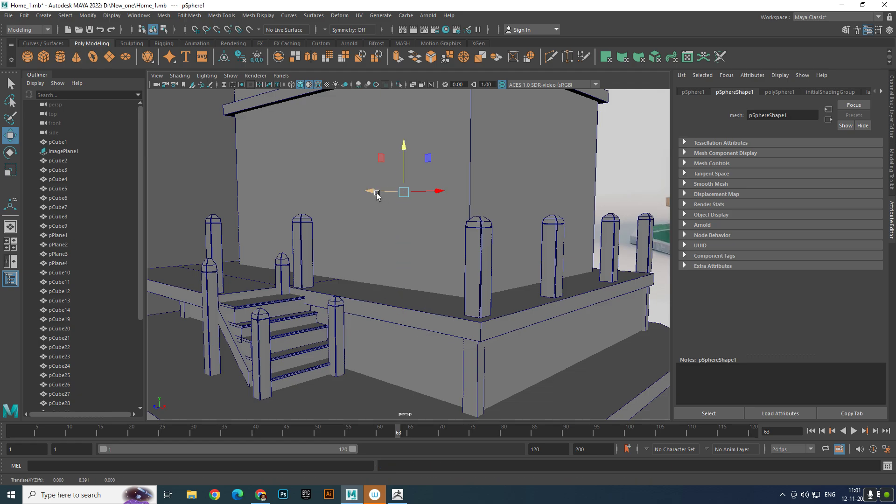
{"action": "left_click_drag", "start_coordinate": [374, 191], "coordinate": [271, 224]}
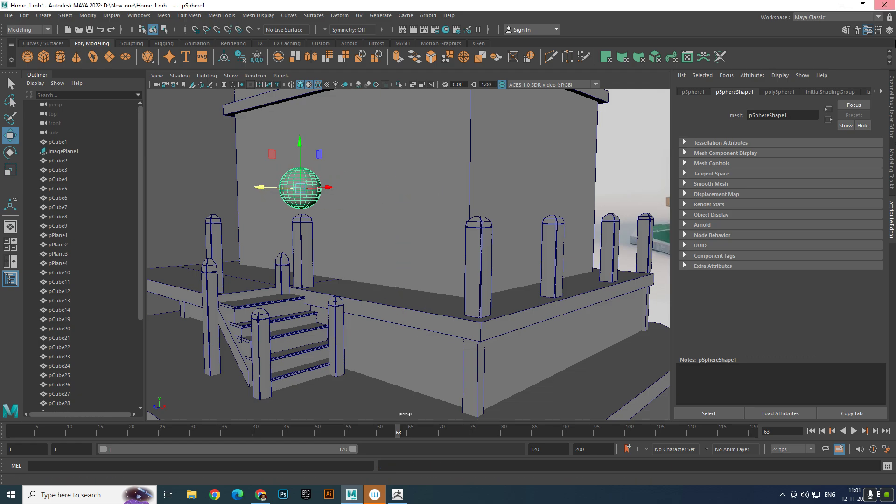
- Set the sphere's axis and height subdivisions both to 10
{"action": "left_click", "coordinate": [889, 29]}
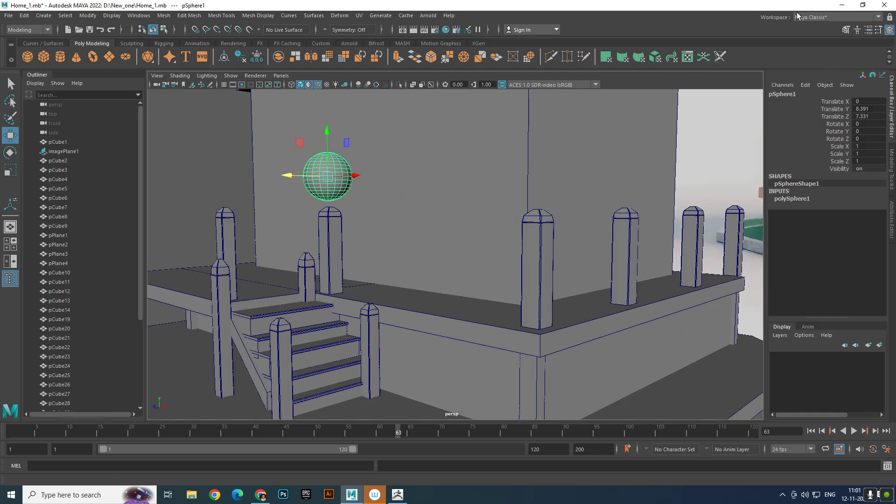
{"action": "left_click", "coordinate": [803, 199]}
{"action": "left_click_drag", "start_coordinate": [873, 213], "coordinate": [877, 221]}
{"action": "double_click", "coordinate": [877, 222]}
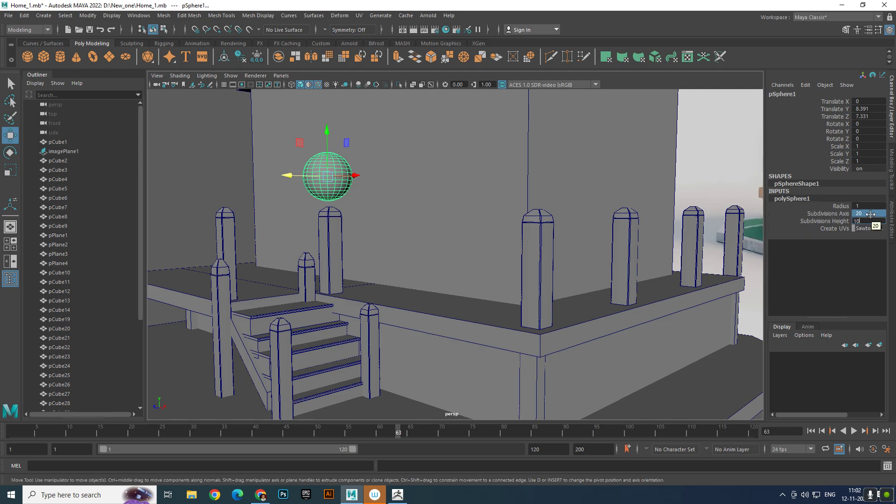
{"action": "type", "text": "10"}
{"action": "key", "text": "Return"}
- Shift the sphere along X to about 1.583, near the post top beside the stairs
{"action": "right_click_drag", "start_coordinate": [464, 240], "coordinate": [577, 292], "text": "alt"}
{"action": "middle_click_drag", "start_coordinate": [416, 210], "coordinate": [469, 276], "text": "alt"}
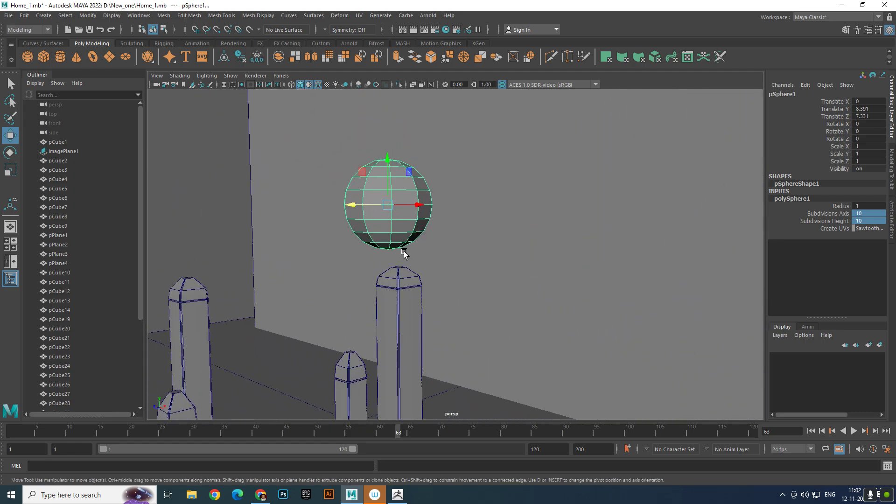
{"action": "right_click_drag", "start_coordinate": [404, 254], "coordinate": [394, 211], "text": "alt"}
{"action": "left_click_drag", "start_coordinate": [395, 211], "coordinate": [564, 303], "text": "alt"}
{"action": "middle_click_drag", "start_coordinate": [548, 287], "coordinate": [463, 238], "text": "alt"}
{"action": "left_click_drag", "start_coordinate": [463, 238], "coordinate": [430, 220], "text": "alt"}
{"action": "middle_click_drag", "start_coordinate": [431, 220], "coordinate": [459, 298], "text": "alt"}
{"action": "right_click_drag", "start_coordinate": [410, 215], "coordinate": [436, 246], "text": "alt"}
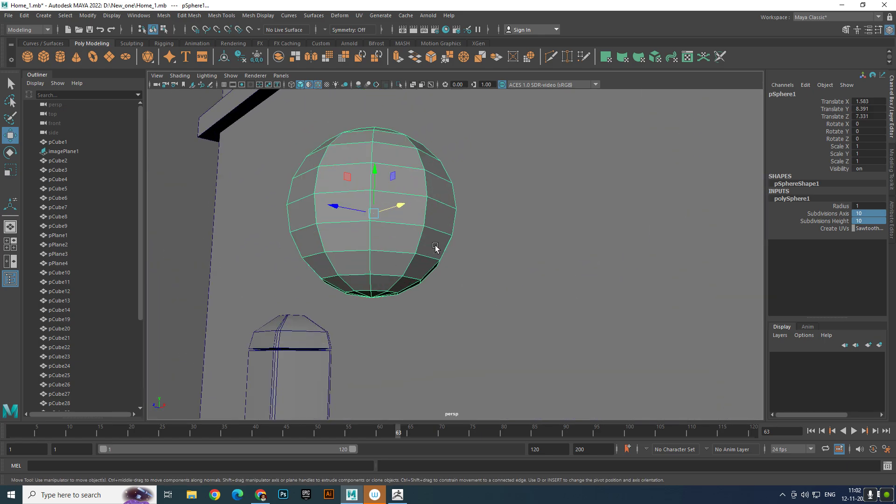
- Soften the sphere's edges and assign it a new Maya Blinn material
{"action": "right_click_drag", "start_coordinate": [414, 174], "coordinate": [450, 422]}
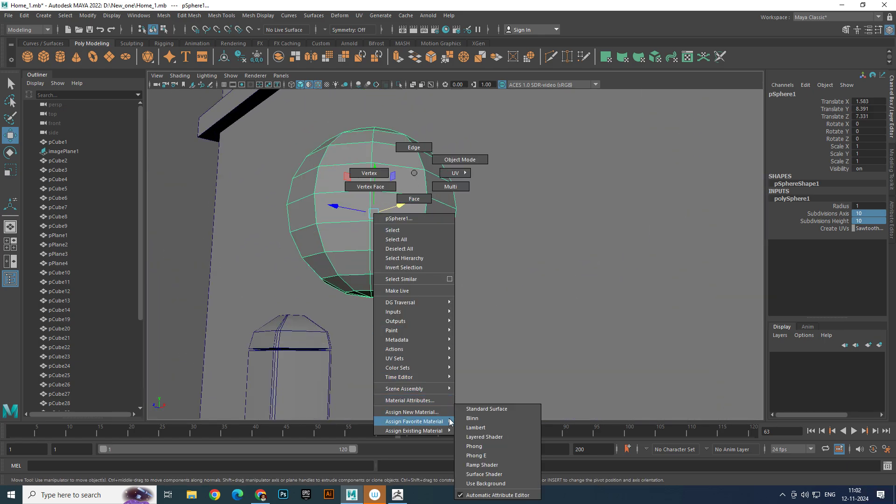
{"action": "right_click_drag", "start_coordinate": [406, 202], "coordinate": [542, 169], "text": "shift"}
{"action": "right_click_drag", "start_coordinate": [428, 169], "coordinate": [456, 408]}
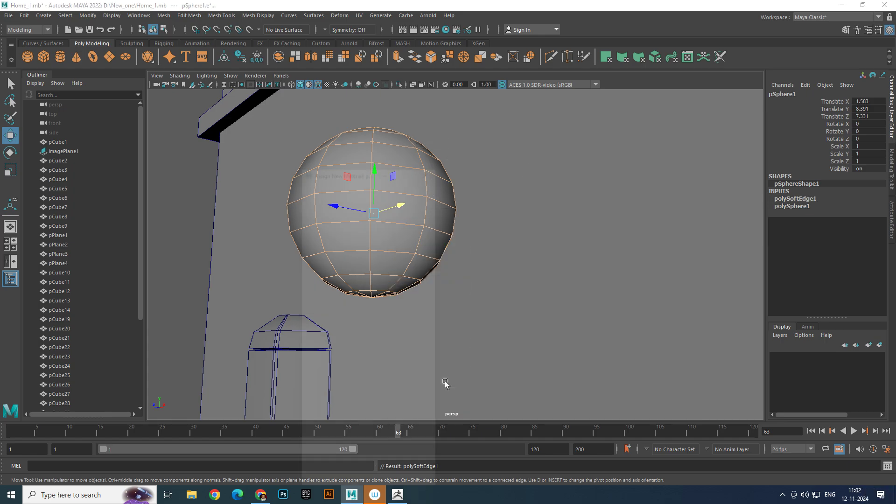
{"action": "left_click", "coordinate": [335, 239]}
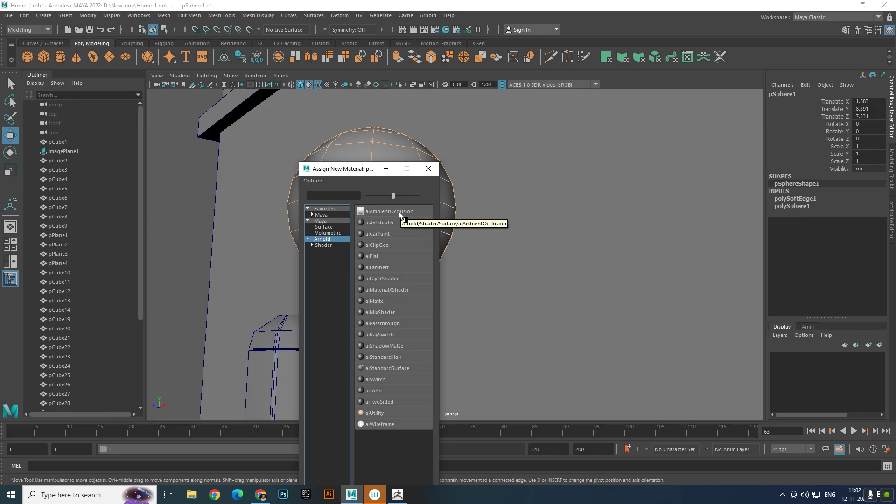
{"action": "left_click", "coordinate": [340, 221]}
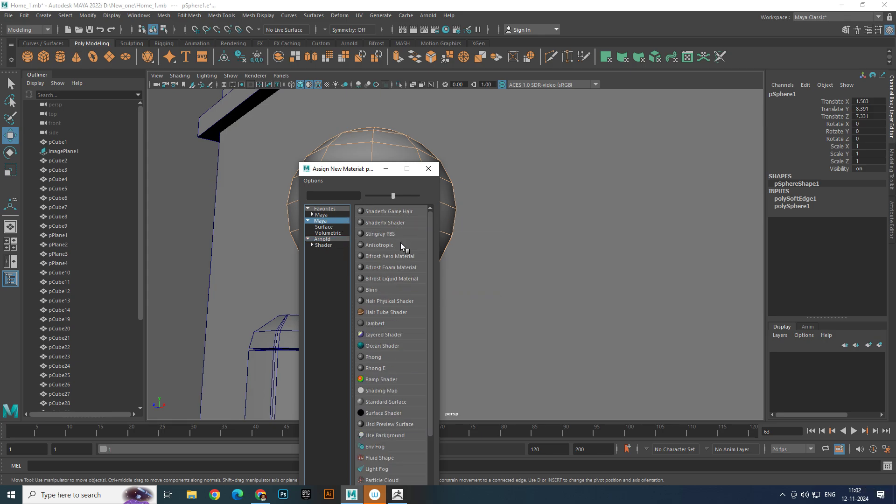
{"action": "left_click", "coordinate": [382, 291]}
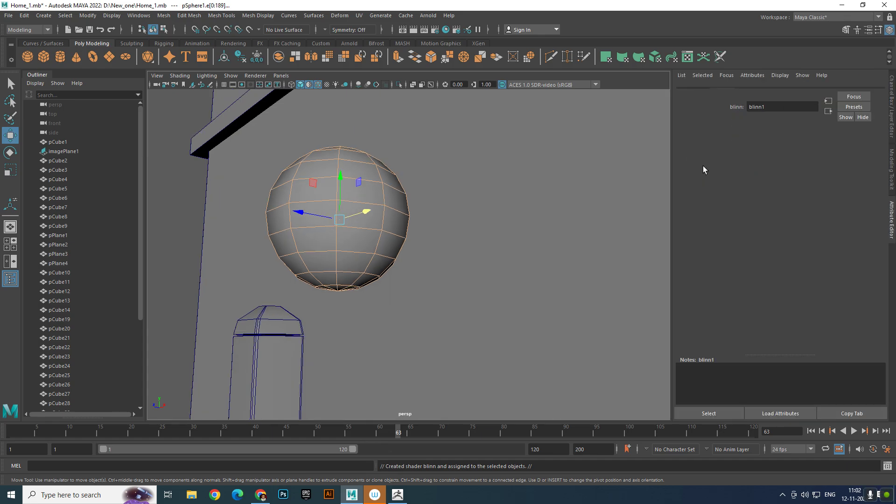
- Raise the Blinn material's transparency to about 0.76 and set its color to orange
{"action": "left_click", "coordinate": [826, 92]}
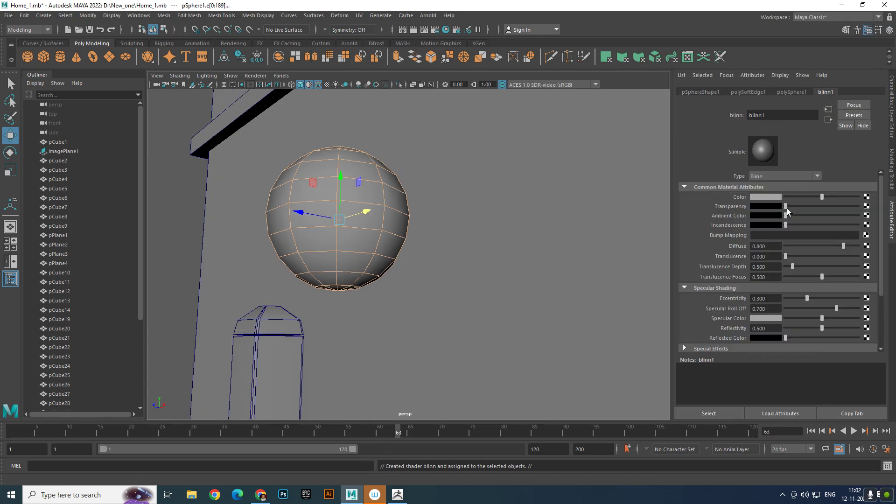
{"action": "left_click_drag", "start_coordinate": [788, 206], "coordinate": [848, 212]}
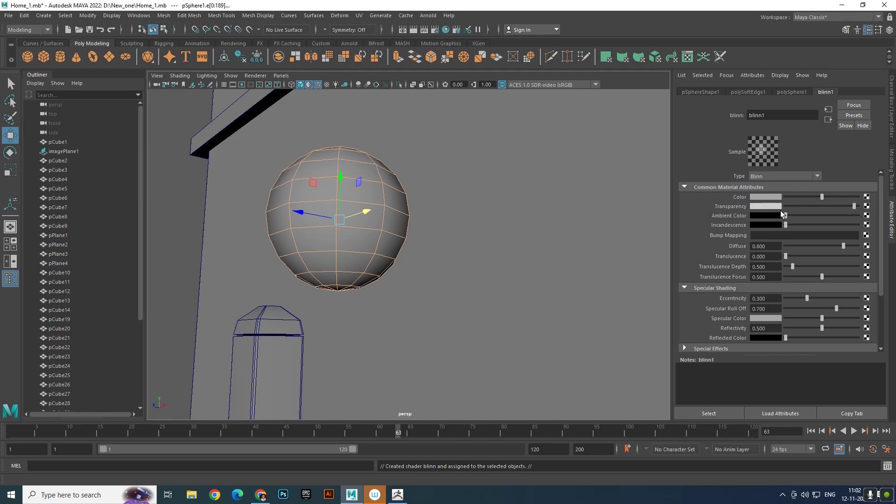
{"action": "left_click_drag", "start_coordinate": [788, 206], "coordinate": [840, 218]}
{"action": "left_click", "coordinate": [766, 197]}
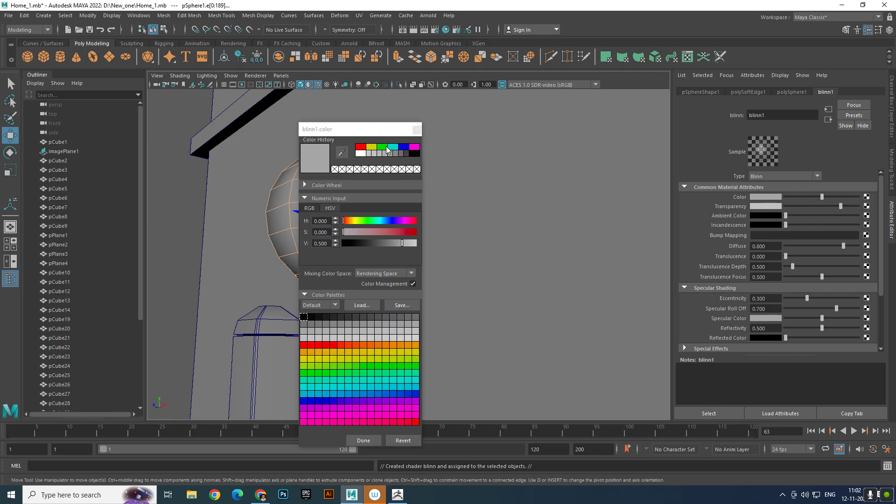
{"action": "left_click", "coordinate": [361, 147]}
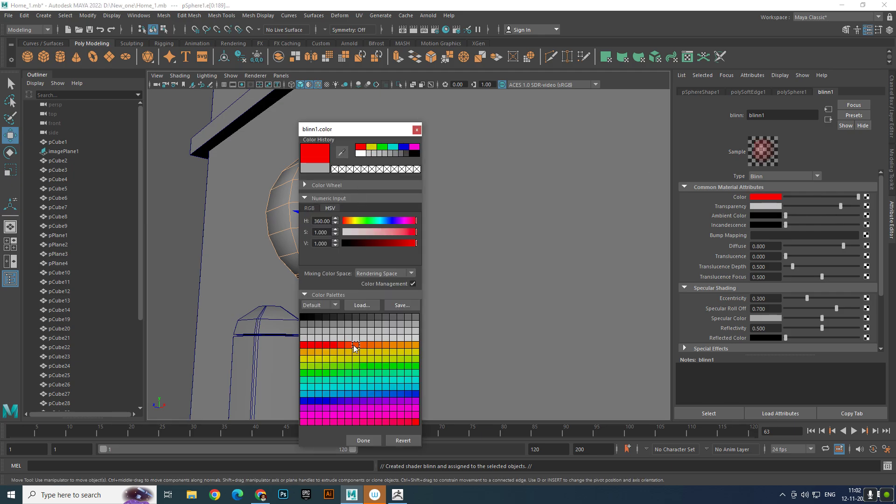
{"action": "left_click", "coordinate": [355, 346]}
{"action": "left_click", "coordinate": [364, 346]}
{"action": "left_click", "coordinate": [368, 441]}
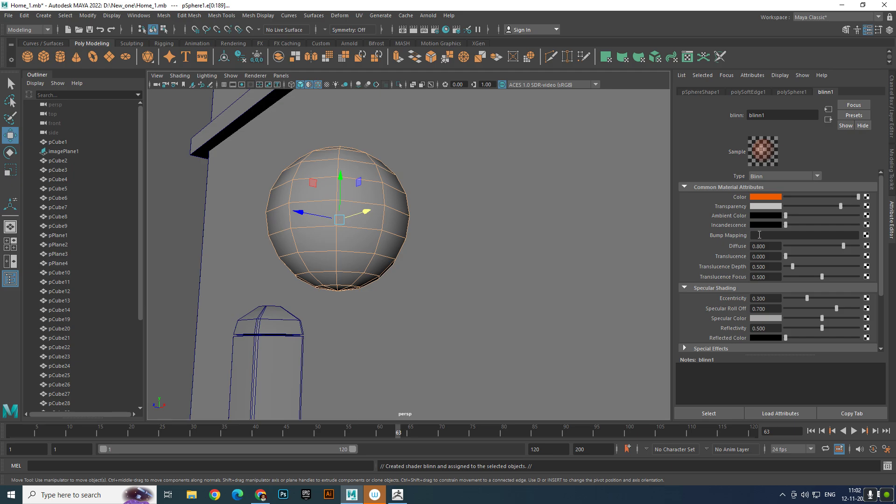
- Set the Blinn material's transparency color to a light orange from the palette
{"action": "left_click", "coordinate": [765, 206]}
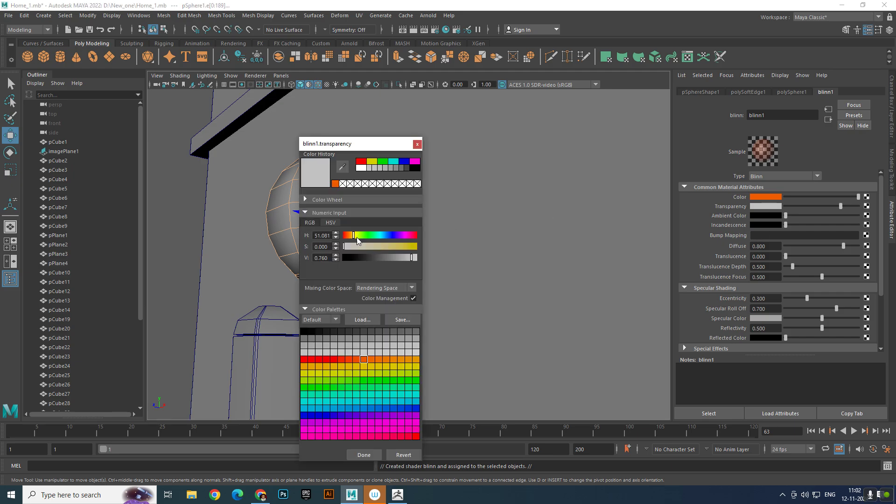
{"action": "left_click", "coordinate": [376, 380]}
{"action": "left_click", "coordinate": [385, 358]}
{"action": "left_click", "coordinate": [374, 452]}
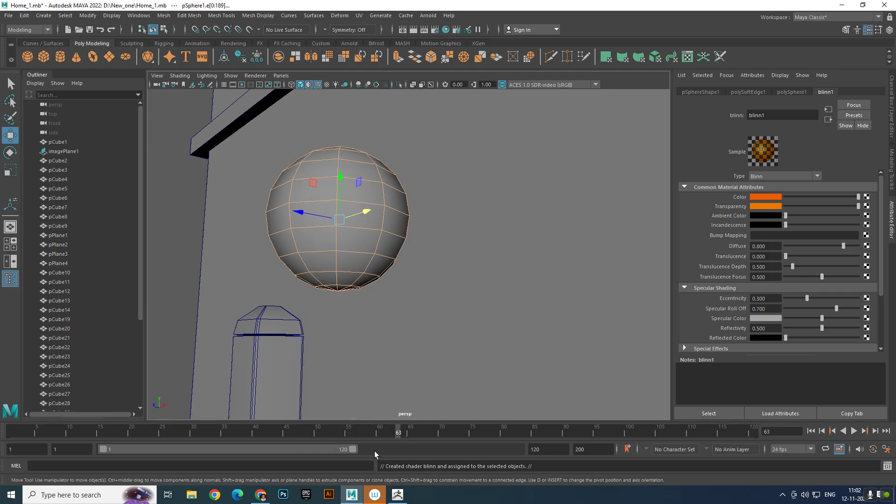
- Reselect the whole sphere as an object and assign the existing blinn1 material to it
{"action": "left_click", "coordinate": [172, 227]}
{"action": "left_click", "coordinate": [344, 223]}
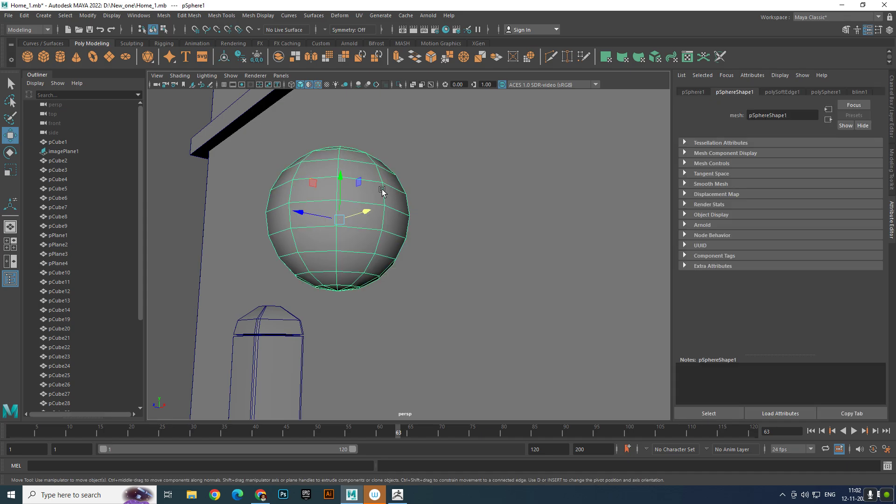
{"action": "right_click_drag", "start_coordinate": [383, 190], "coordinate": [443, 447]}
- Turn on textured shading and switch off the default material display in the viewport
{"action": "key", "text": "6"}
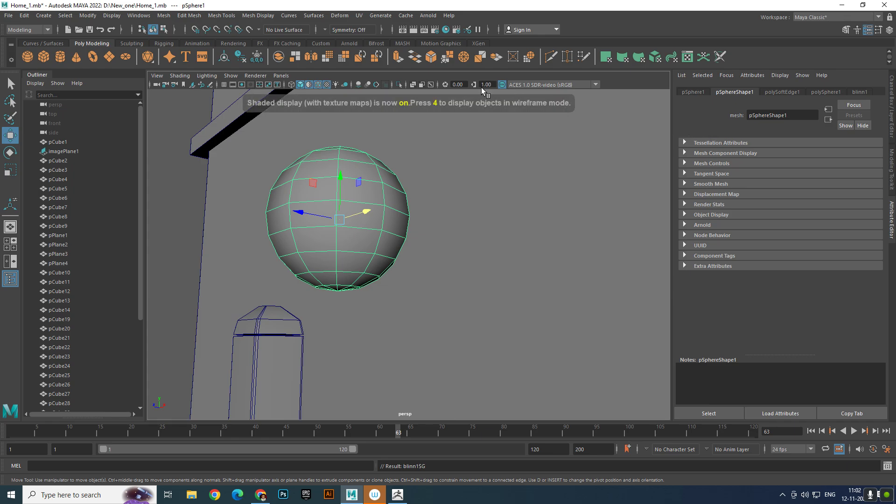
{"action": "left_click", "coordinate": [310, 85]}
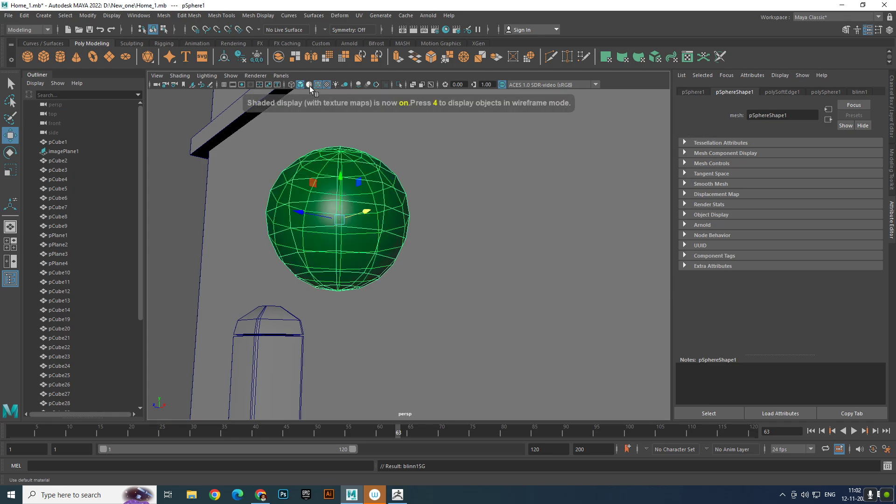
{"action": "left_click", "coordinate": [309, 85]}
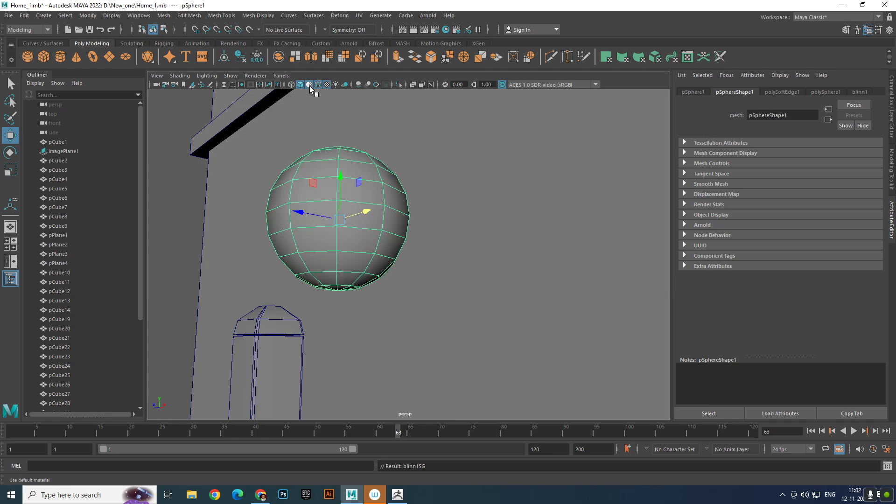
{"action": "left_click", "coordinate": [310, 86]}
- Lower the transparency of the sphere's blinn1 material to a darker orange
{"action": "scroll", "coordinate": [313, 194], "scroll_direction": "down", "scroll_amount": 6}
{"action": "mouse_move", "coordinate": [313, 194]}
{"action": "left_mouse_down", "text": "alt"}
{"action": "mouse_move", "coordinate": [358, 222]}
{"action": "mouse_move", "coordinate": [344, 212]}
{"action": "left_mouse_up", "text": "alt"}
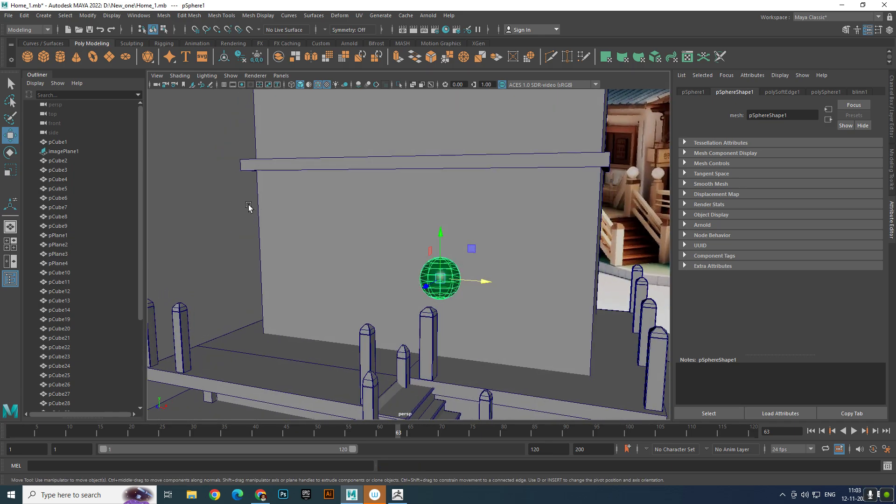
{"action": "scroll", "coordinate": [404, 266], "scroll_direction": "down", "scroll_amount": 3}
{"action": "middle_click_drag", "start_coordinate": [404, 266], "coordinate": [414, 208], "text": "alt"}
{"action": "scroll", "coordinate": [414, 208], "scroll_direction": "up", "scroll_amount": 4}
{"action": "left_click_drag", "start_coordinate": [414, 208], "coordinate": [388, 207], "text": "alt"}
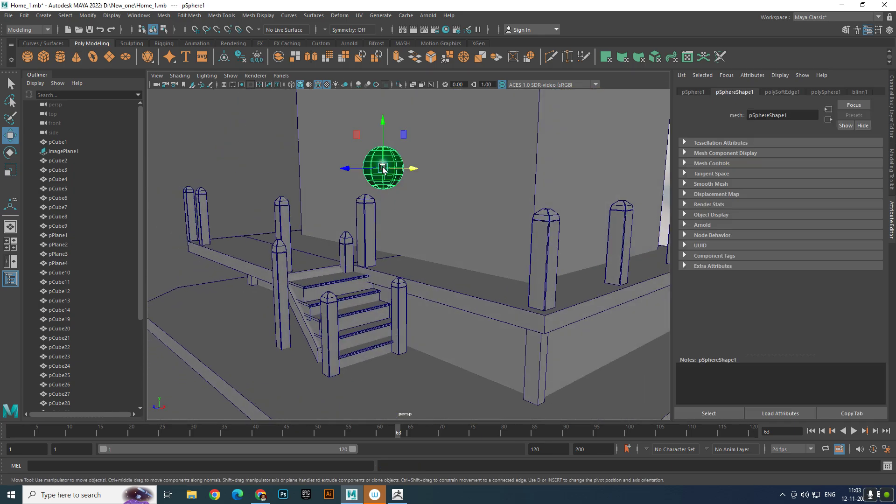
{"action": "scroll", "coordinate": [383, 169], "scroll_direction": "up", "scroll_amount": 3}
{"action": "left_click", "coordinate": [861, 93]}
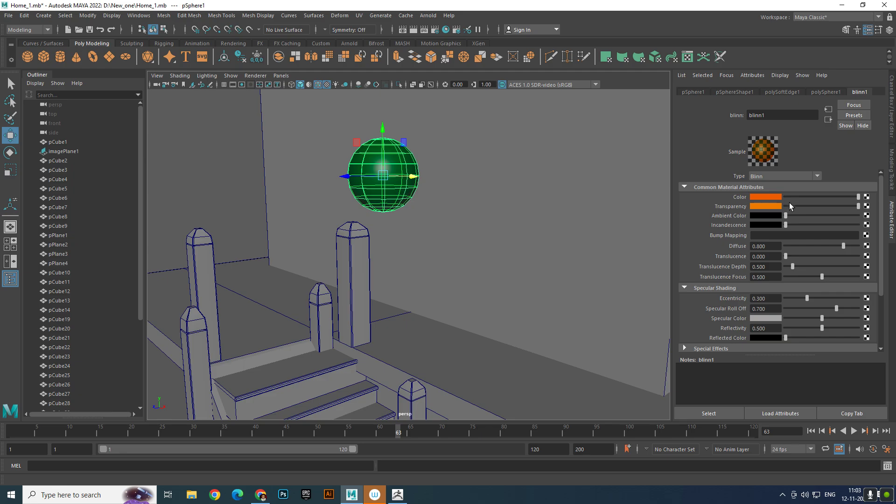
{"action": "left_click_drag", "start_coordinate": [859, 206], "coordinate": [828, 211]}
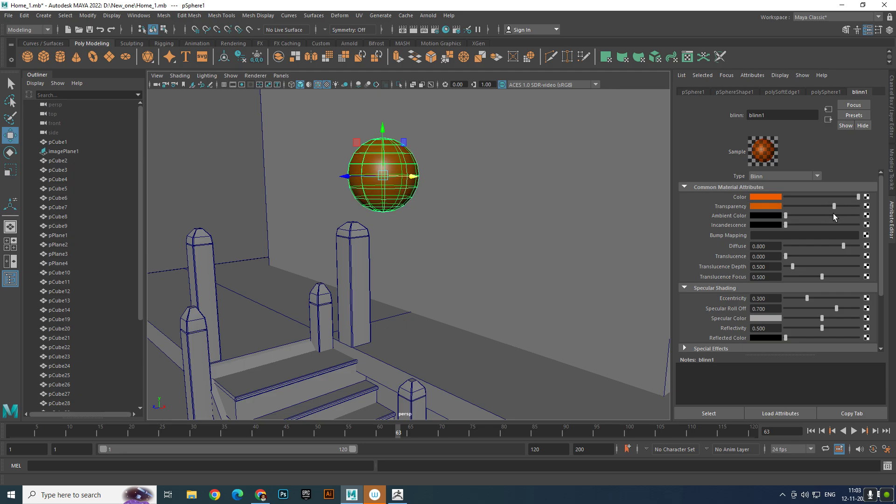
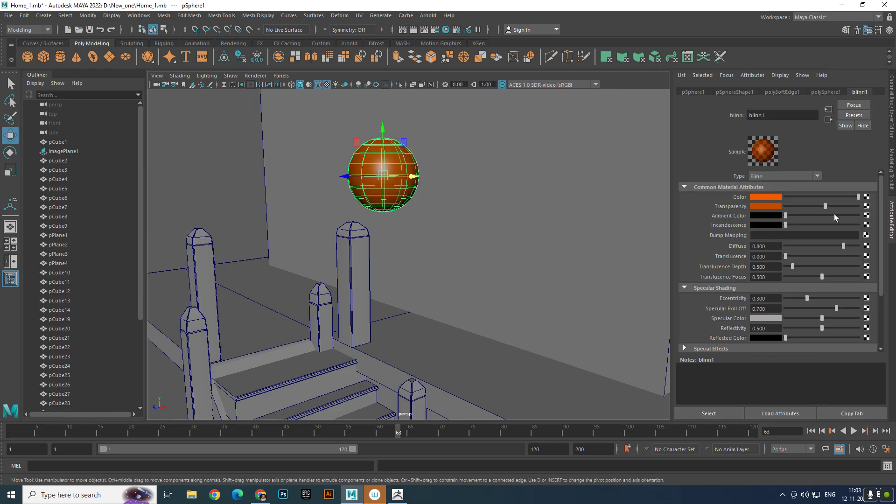
- Raise the transparency of the sphere's blinn1 material to a brighter orange
{"action": "left_click_drag", "start_coordinate": [828, 206], "coordinate": [859, 199]}
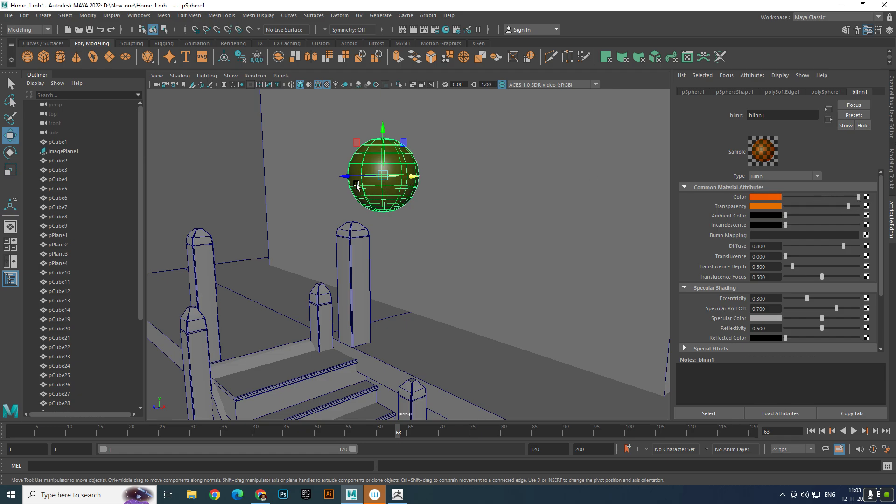
{"action": "left_click_drag", "start_coordinate": [348, 178], "coordinate": [314, 189]}
{"action": "scroll", "coordinate": [366, 193], "scroll_direction": "down", "scroll_amount": 3}
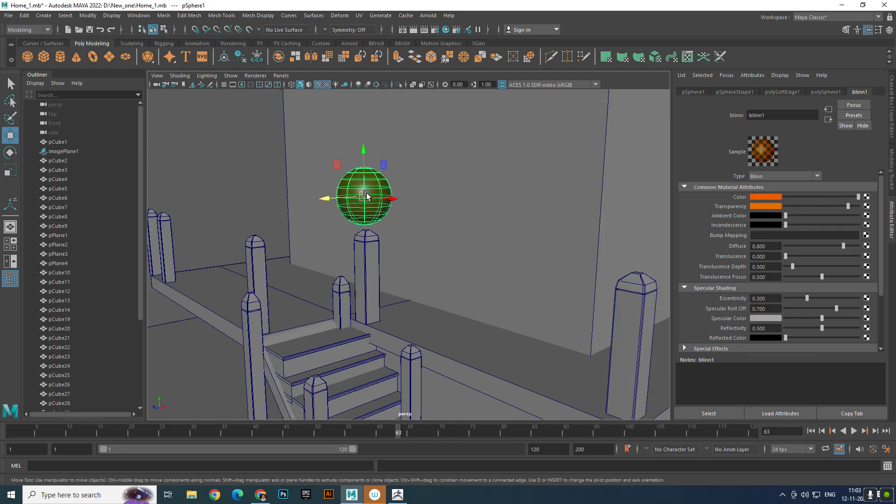
{"action": "scroll", "coordinate": [346, 218], "scroll_direction": "up", "scroll_amount": 5}
{"action": "middle_click_drag", "start_coordinate": [345, 218], "coordinate": [436, 237], "text": "alt"}
{"action": "scroll", "coordinate": [436, 236], "scroll_direction": "up", "scroll_amount": 4}
{"action": "left_click_drag", "start_coordinate": [436, 236], "coordinate": [491, 185], "text": "alt"}
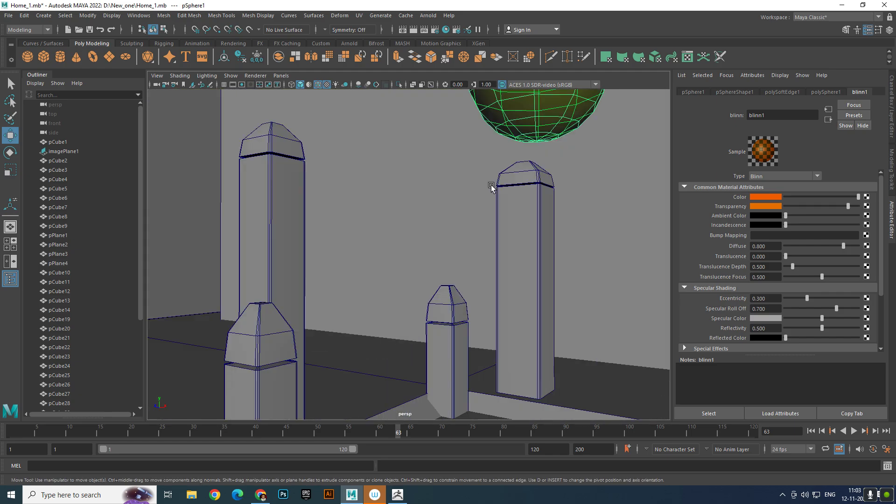
- Switch the sphere to vertex editing and show the model in a full-size side view
{"action": "middle_click_drag", "start_coordinate": [491, 186], "coordinate": [429, 242], "text": "alt"}
{"action": "scroll", "coordinate": [429, 236], "scroll_direction": "up", "scroll_amount": 4}
{"action": "right_click_drag", "start_coordinate": [452, 209], "coordinate": [397, 213]}
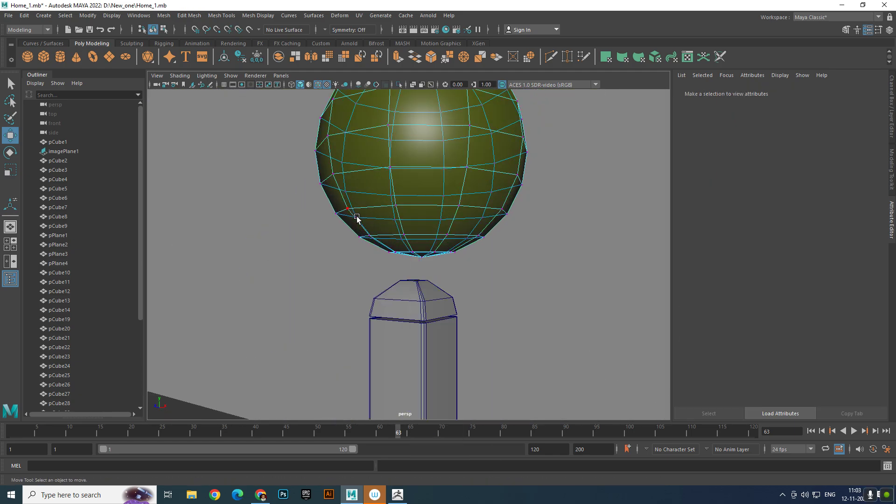
{"action": "key", "text": "space"}
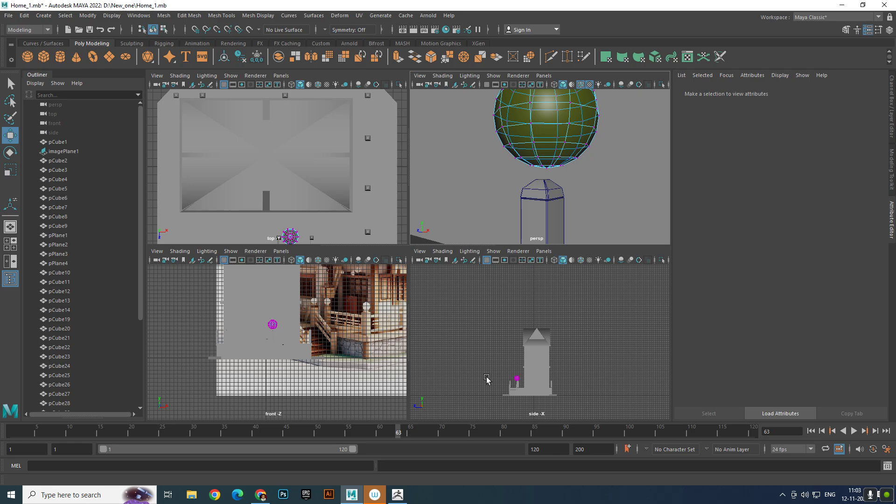
{"action": "key", "text": "space"}
{"action": "scroll", "coordinate": [442, 352], "scroll_direction": "up", "scroll_amount": 6}
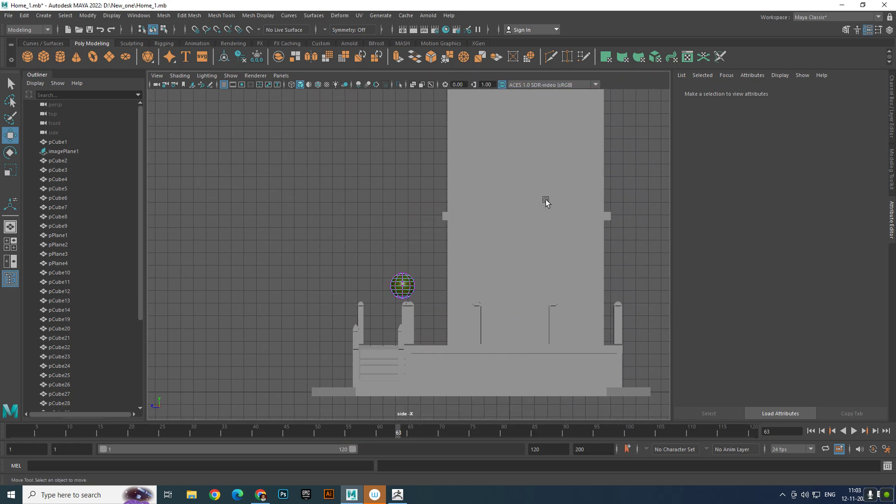
- Select the vertices at the sphere's underside and scale them in uniformly toward the centre axis
{"action": "scroll", "coordinate": [546, 200], "scroll_direction": "up", "scroll_amount": 8}
{"action": "middle_click_drag", "start_coordinate": [429, 321], "coordinate": [462, 132], "text": "alt"}
{"action": "scroll", "coordinate": [460, 134], "scroll_direction": "up", "scroll_amount": 6}
{"action": "middle_click_drag", "start_coordinate": [425, 154], "coordinate": [428, 227], "text": "alt"}
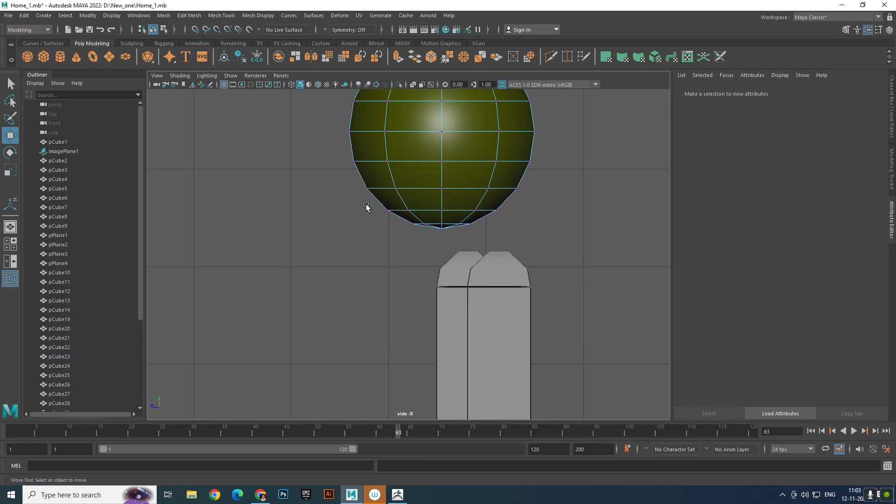
{"action": "left_click_drag", "start_coordinate": [366, 205], "coordinate": [607, 254]}
{"action": "key", "text": "e"}
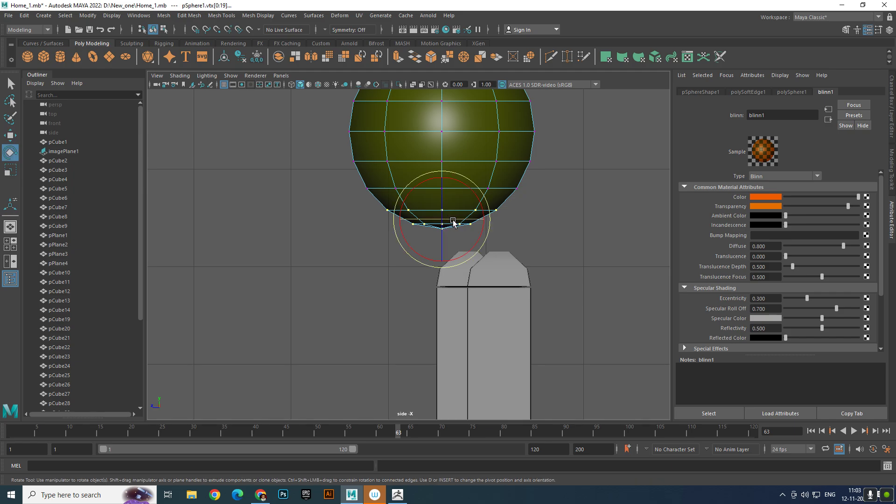
{"action": "key", "text": "r"}
{"action": "left_click_drag", "start_coordinate": [442, 219], "coordinate": [388, 214]}
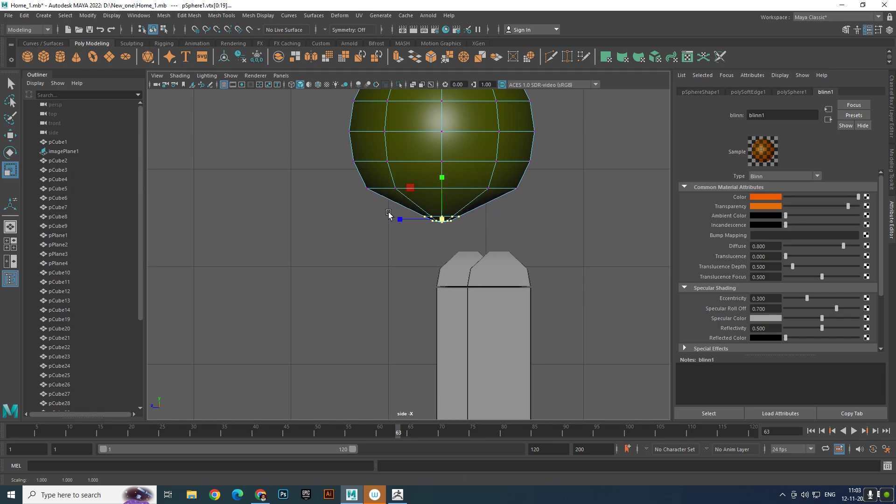
- Stretch the selected bottom vertices vertically and raise them toward the sphere body
{"action": "left_click_drag", "start_coordinate": [442, 178], "coordinate": [443, 53]}
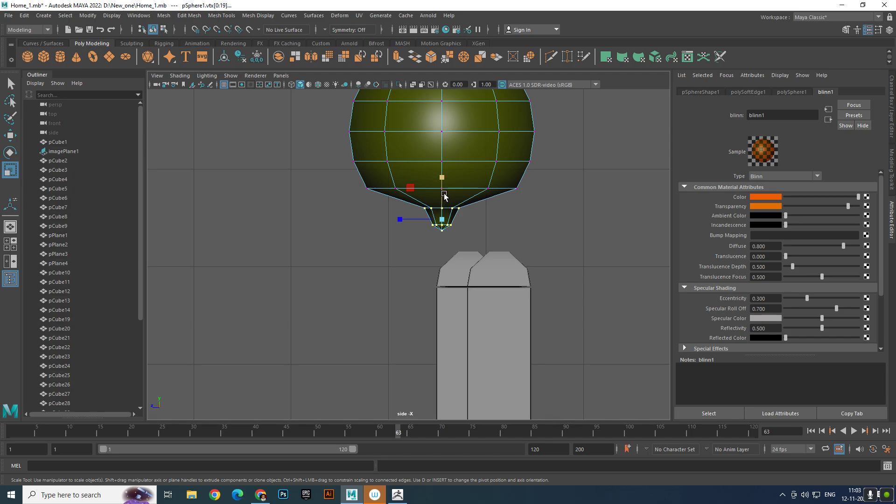
{"action": "key", "text": "w"}
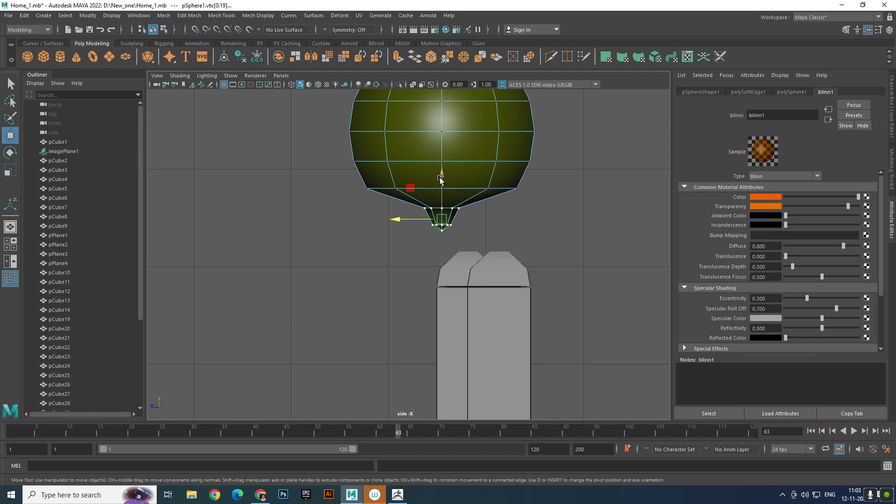
{"action": "mouse_move", "coordinate": [442, 177]}
{"action": "left_mouse_down"}
{"action": "mouse_move", "coordinate": [442, 163]}
{"action": "mouse_move", "coordinate": [442, 171]}
{"action": "left_mouse_up"}
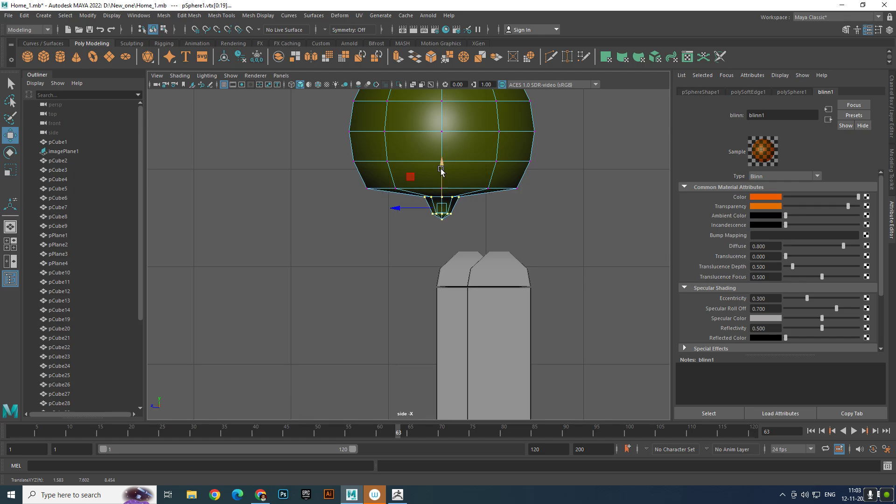
- Select the lowest vertices of the sphere's tip and raise them to shorten the point
{"action": "left_click_drag", "start_coordinate": [411, 217], "coordinate": [481, 228]}
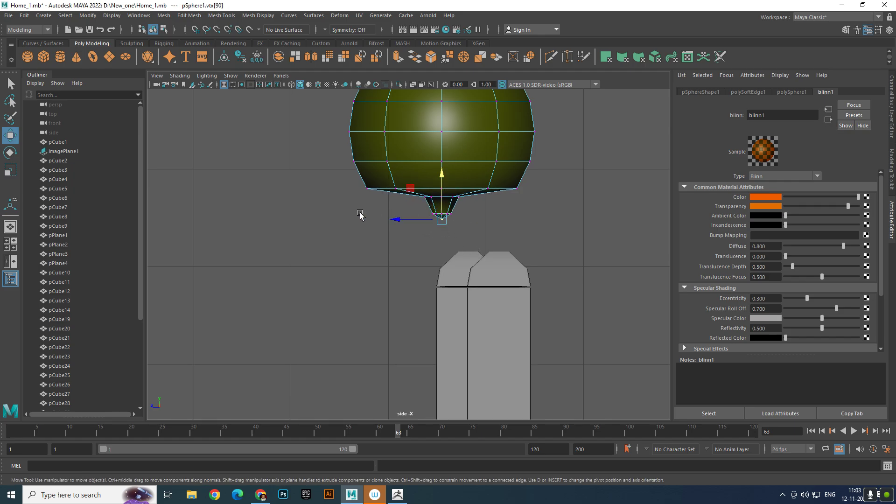
{"action": "left_click_drag", "start_coordinate": [381, 214], "coordinate": [455, 219]}
{"action": "left_click", "coordinate": [439, 204]}
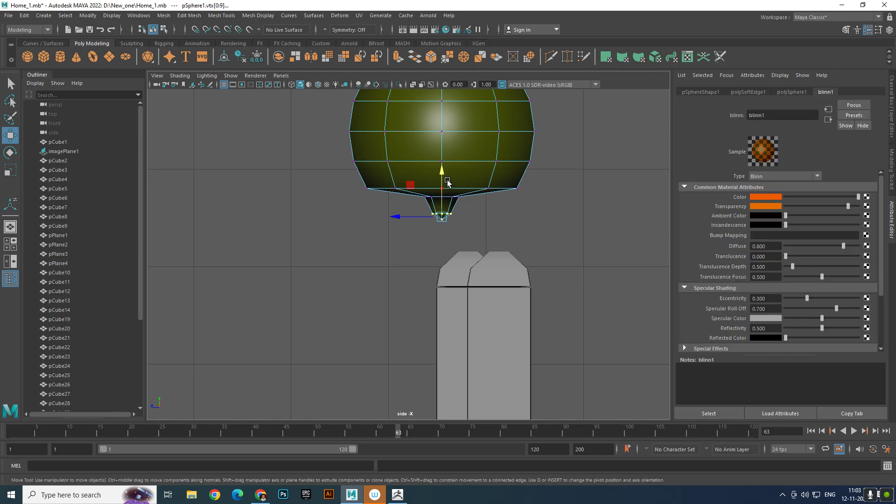
{"action": "left_click", "coordinate": [447, 181]}
{"action": "key", "text": "ctrl+z"}
{"action": "left_click_drag", "start_coordinate": [442, 183], "coordinate": [442, 171]}
{"action": "left_click", "coordinate": [530, 230]}
{"action": "scroll", "coordinate": [406, 206], "scroll_direction": "up", "scroll_amount": 3}
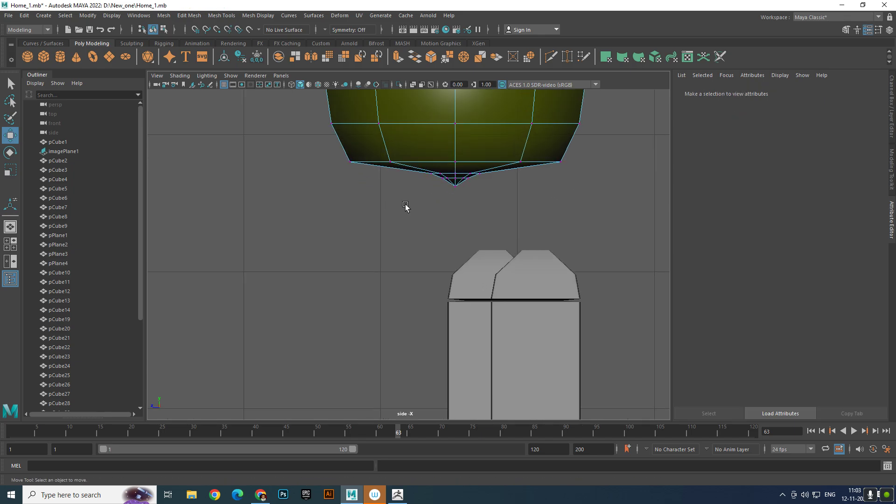
- Scale the sphere's bottom tip vertices outward into a wider cone and flatten them slightly in height
{"action": "left_click_drag", "start_coordinate": [551, 245], "coordinate": [383, 200]}
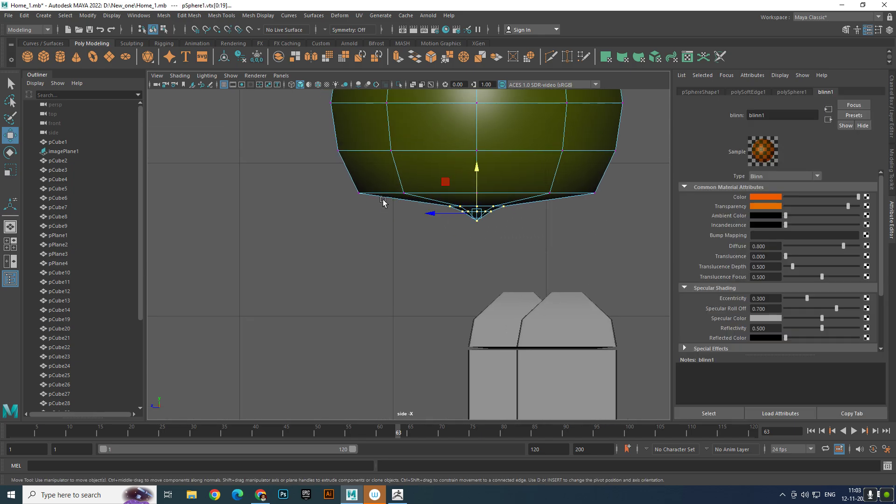
{"action": "key", "text": "r"}
{"action": "left_click_drag", "start_coordinate": [478, 213], "coordinate": [564, 232]}
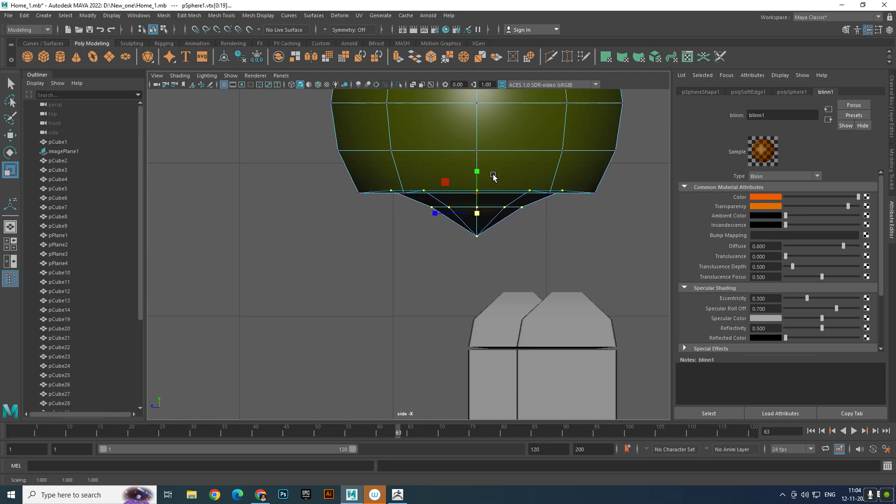
{"action": "left_click_drag", "start_coordinate": [477, 174], "coordinate": [478, 184]}
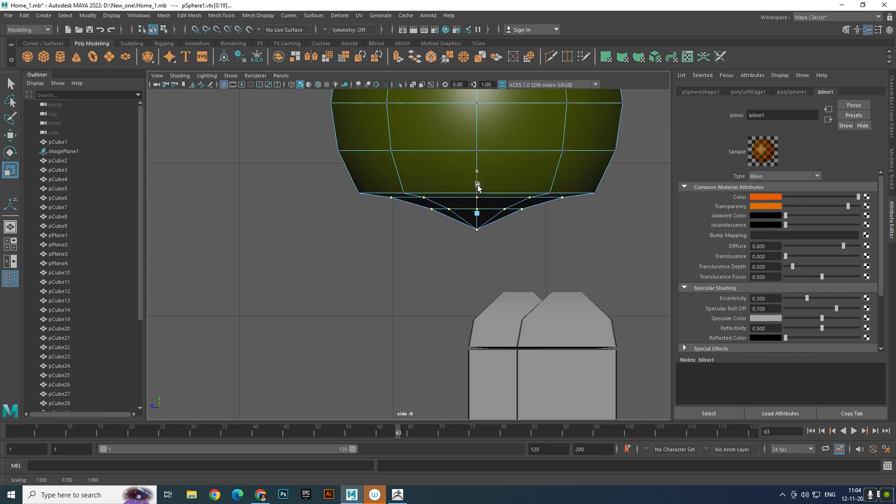
{"action": "left_click", "coordinate": [518, 234]}
- Return the sphere to object selection and scale it uniformly to about 0.8 in the perspective view
{"action": "scroll", "coordinate": [516, 234], "scroll_direction": "down", "scroll_amount": 5}
{"action": "right_click_drag", "start_coordinate": [457, 209], "coordinate": [524, 164]}
{"action": "left_click", "coordinate": [476, 216]}
{"action": "key", "text": "space"}
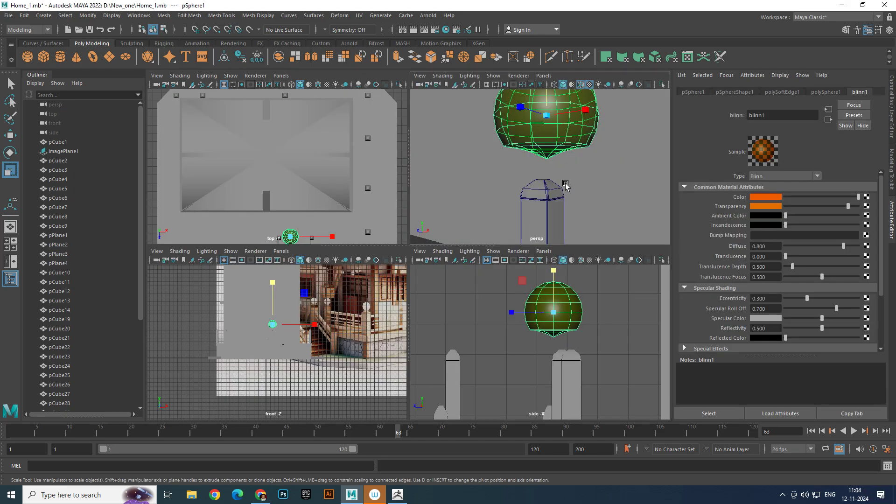
{"action": "key", "text": "space"}
{"action": "left_click_drag", "start_coordinate": [562, 188], "coordinate": [577, 221], "text": "alt"}
{"action": "right_click_drag", "start_coordinate": [577, 221], "coordinate": [628, 266], "text": "alt"}
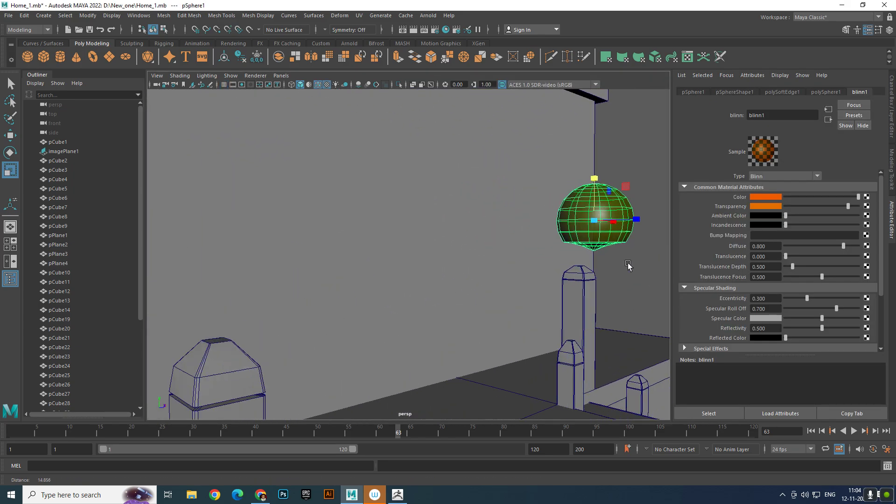
{"action": "middle_click_drag", "start_coordinate": [629, 266], "coordinate": [566, 251], "text": "alt"}
{"action": "left_click_drag", "start_coordinate": [566, 251], "coordinate": [514, 217], "text": "alt"}
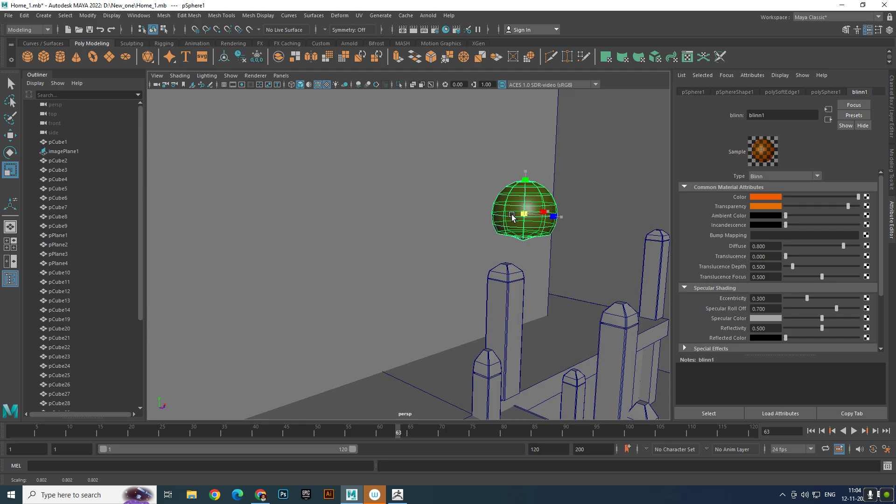
- Lower the sphere to the top of the tall post beside the stairs and shift it sideways over the post's centre
{"action": "key", "text": "w"}
{"action": "left_click_drag", "start_coordinate": [529, 173], "coordinate": [567, 244]}
{"action": "left_click_drag", "start_coordinate": [574, 242], "coordinate": [555, 241]}
{"action": "left_click_drag", "start_coordinate": [560, 250], "coordinate": [487, 228], "text": "alt"}
{"action": "scroll", "coordinate": [541, 240], "scroll_direction": "up", "scroll_amount": 5}
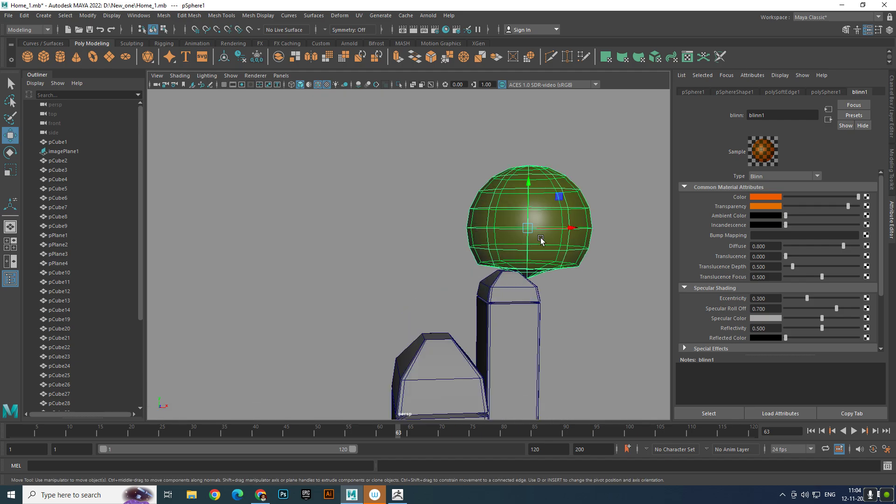
{"action": "left_click_drag", "start_coordinate": [567, 230], "coordinate": [504, 229]}
- Scale the sphere down further and lower it until its tip meets the post cap
{"action": "key", "text": "r"}
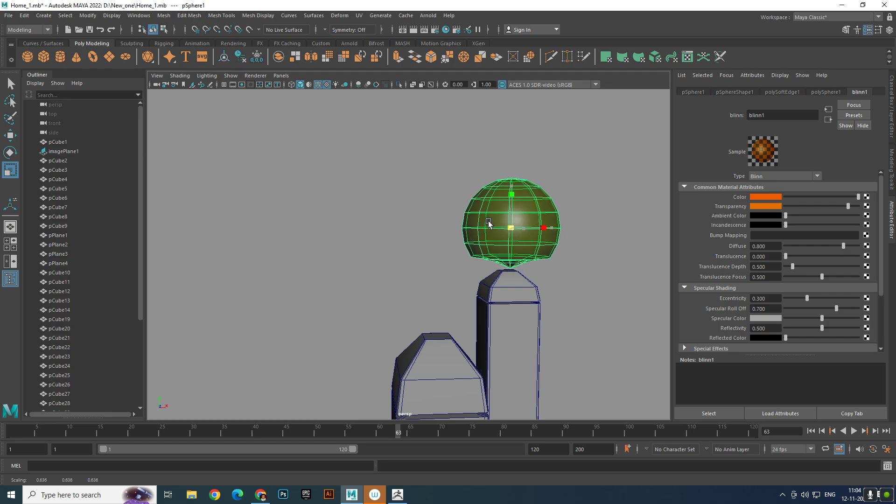
{"action": "key", "text": "w"}
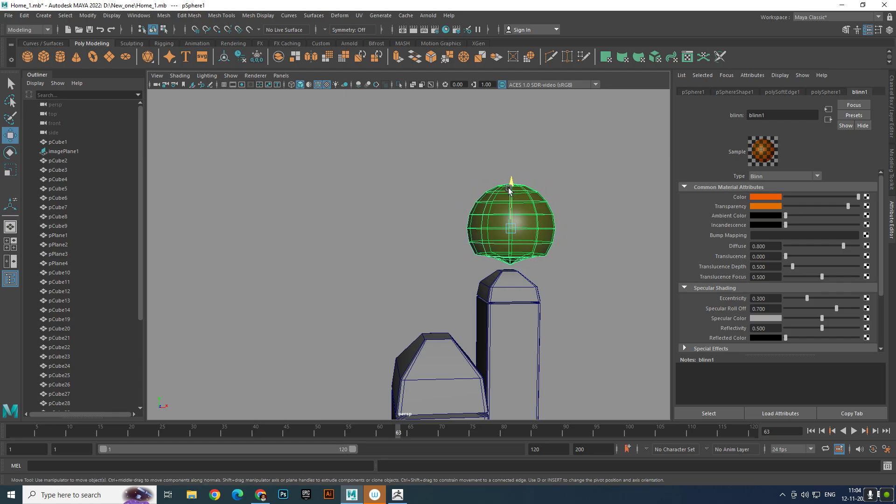
{"action": "left_click_drag", "start_coordinate": [509, 189], "coordinate": [480, 248], "text": "alt"}
{"action": "right_click_drag", "start_coordinate": [480, 248], "coordinate": [546, 285], "text": "alt"}
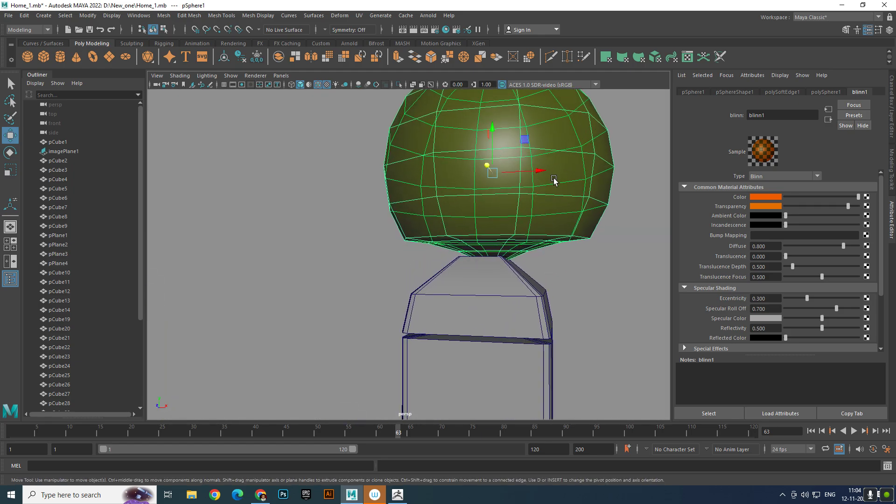
- Shrink the sphere again and centre it on the post cap from several viewing angles
{"action": "left_click_drag", "start_coordinate": [554, 180], "coordinate": [410, 186]}
{"action": "key", "text": "e"}
{"action": "key", "text": "r"}
{"action": "key", "text": "w"}
{"action": "left_click_drag", "start_coordinate": [473, 129], "coordinate": [411, 178]}
{"action": "scroll", "coordinate": [474, 168], "scroll_direction": "down", "scroll_amount": 6}
{"action": "scroll", "coordinate": [411, 178], "scroll_direction": "up", "scroll_amount": 5}
{"action": "middle_click_drag", "start_coordinate": [411, 184], "coordinate": [596, 180], "text": "alt"}
{"action": "scroll", "coordinate": [502, 217], "scroll_direction": "up", "scroll_amount": 3}
{"action": "middle_click_drag", "start_coordinate": [502, 217], "coordinate": [565, 210], "text": "alt"}
- Enlarge the sphere uniformly to a scale of about 0.51 and raise it so its tip rests on the post cap
{"action": "key", "text": "e"}
{"action": "key", "text": "r"}
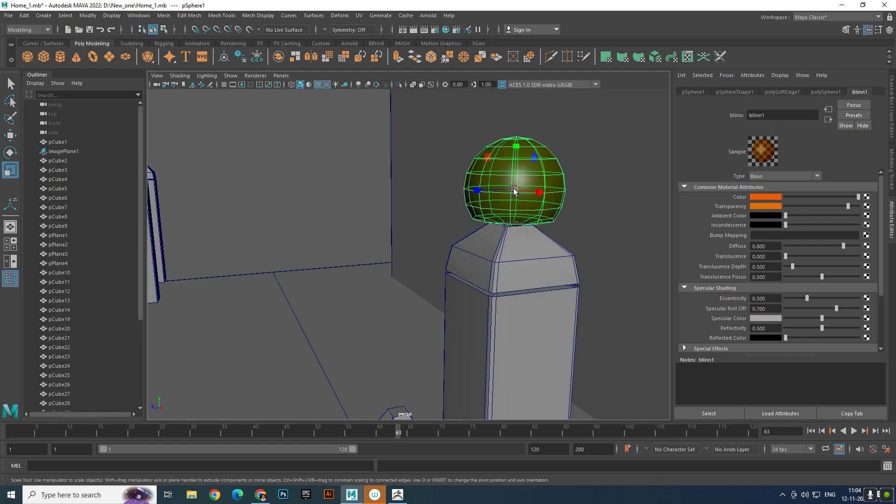
{"action": "left_click_drag", "start_coordinate": [514, 191], "coordinate": [561, 214]}
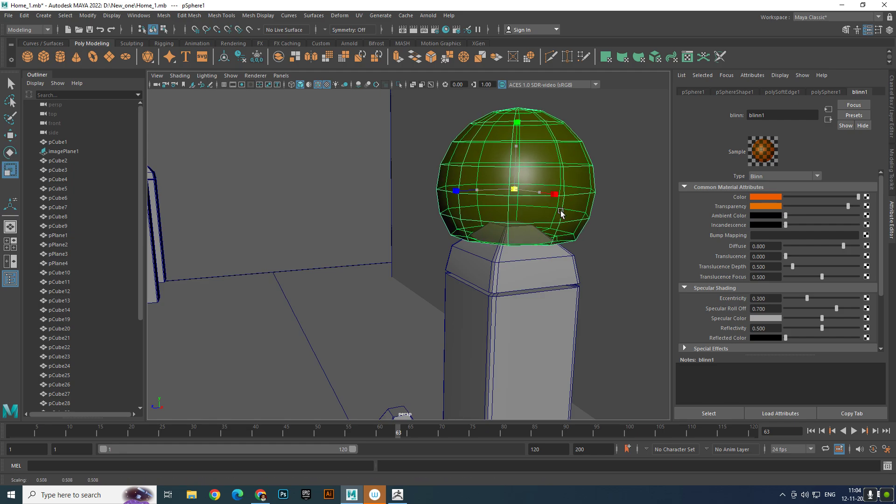
{"action": "key", "text": "w"}
{"action": "left_click_drag", "start_coordinate": [516, 136], "coordinate": [531, 118]}
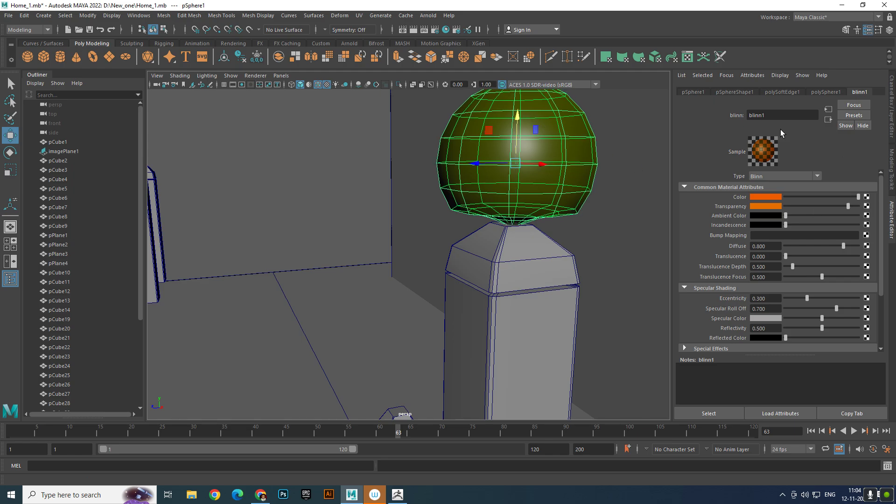
- Compare the sphere-topped post and the whole house block-out with the reference image
{"action": "left_click", "coordinate": [270, 175]}
{"action": "scroll", "coordinate": [525, 219], "scroll_direction": "down", "scroll_amount": 10}
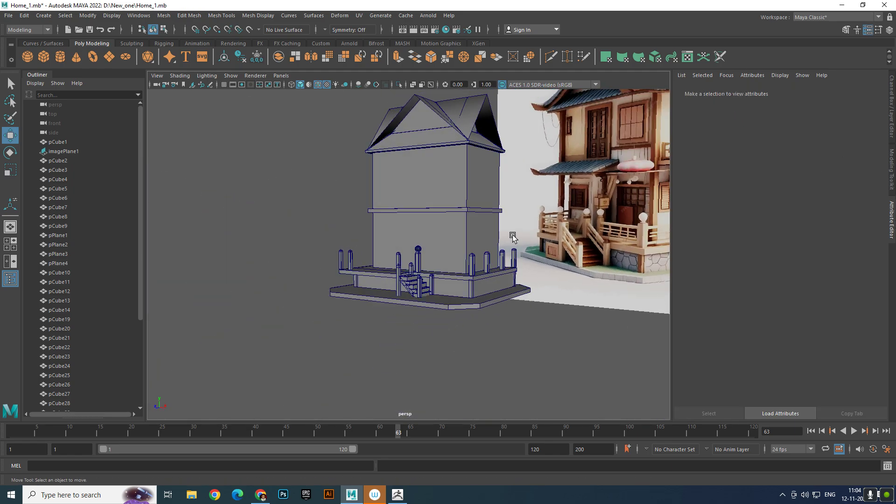
{"action": "right_click_drag", "start_coordinate": [513, 236], "coordinate": [601, 269], "text": "alt"}
{"action": "right_click_drag", "start_coordinate": [476, 234], "coordinate": [566, 254], "text": "alt"}
{"action": "middle_click_drag", "start_coordinate": [566, 254], "coordinate": [414, 242], "text": "alt"}
{"action": "right_click_drag", "start_coordinate": [414, 242], "coordinate": [467, 245], "text": "alt"}
{"action": "left_click_drag", "start_coordinate": [360, 239], "coordinate": [389, 235], "text": "alt"}
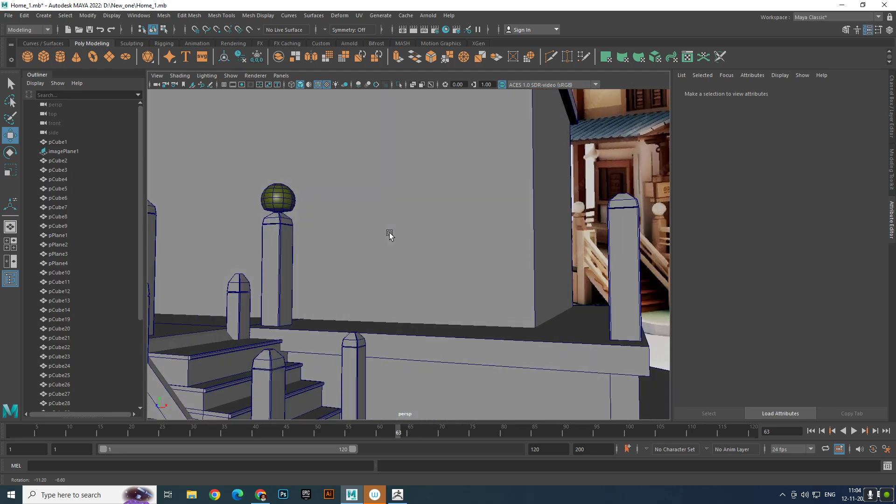
- Reselect the sphere and set both the color and the transparency of its blinn1 material to white
{"action": "left_click", "coordinate": [280, 194]}
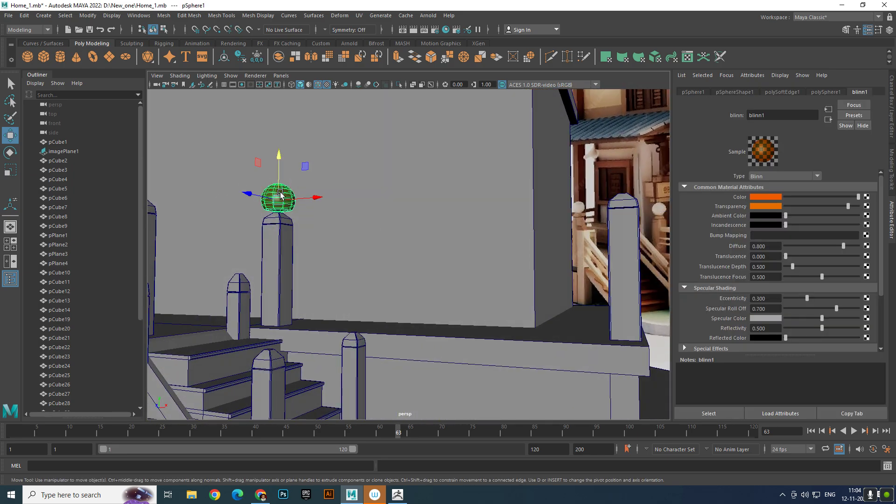
{"action": "left_click", "coordinate": [777, 197]}
{"action": "left_click", "coordinate": [735, 175]}
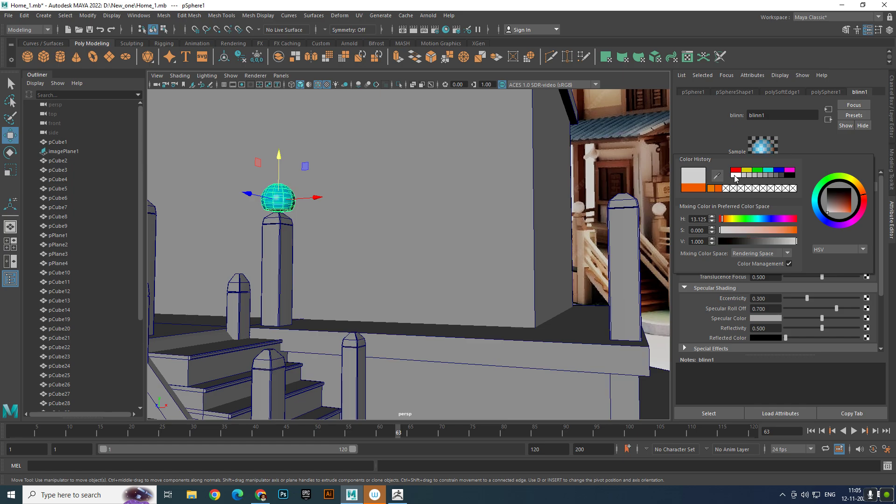
{"action": "left_click", "coordinate": [766, 207]}
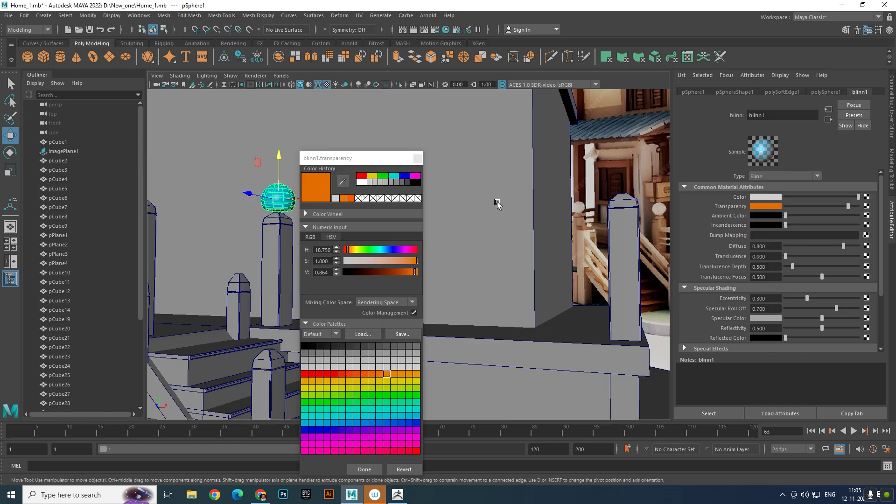
{"action": "left_click", "coordinate": [362, 182]}
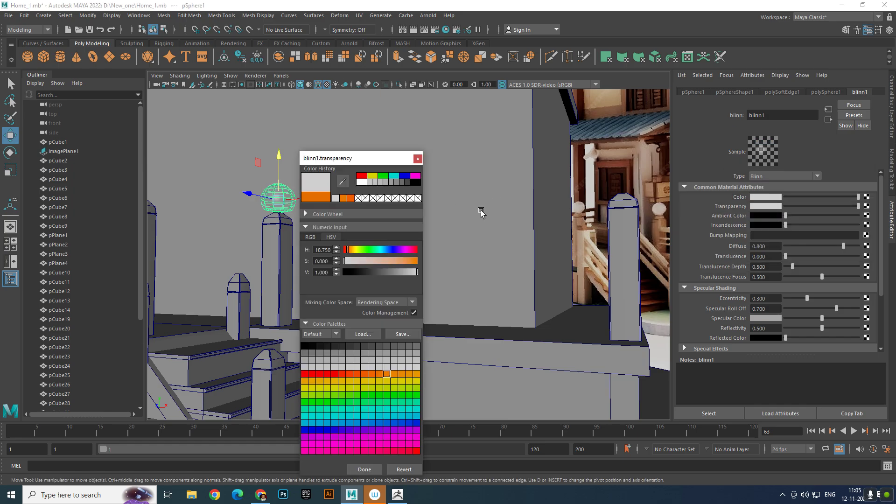
{"action": "right_click_drag", "start_coordinate": [481, 212], "coordinate": [281, 213], "text": "alt"}
{"action": "left_click", "coordinate": [221, 223]}
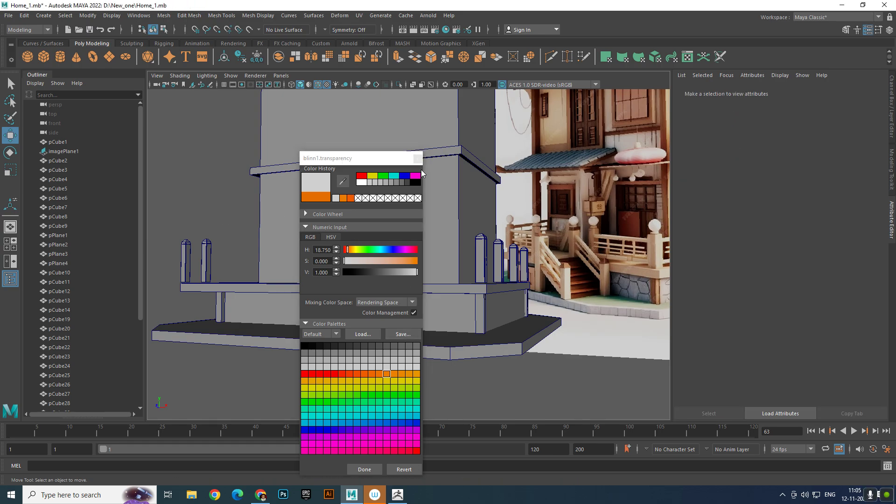
- Close the color chooser, then duplicate the sphere lamp and move the copy onto the platform's front-right corner post
{"action": "left_click", "coordinate": [418, 158]}
{"action": "right_click_drag", "start_coordinate": [233, 202], "coordinate": [330, 267], "text": "alt"}
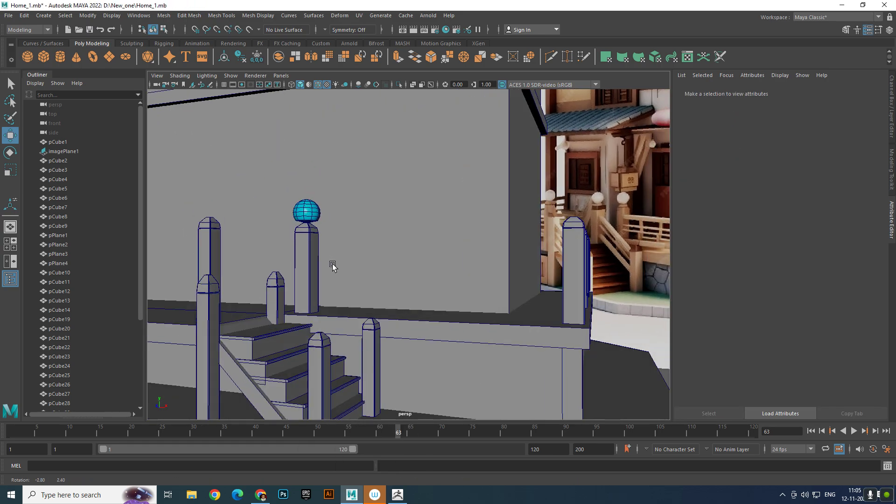
{"action": "left_click_drag", "start_coordinate": [330, 266], "coordinate": [355, 272], "text": "alt"}
{"action": "left_click", "coordinate": [319, 222]}
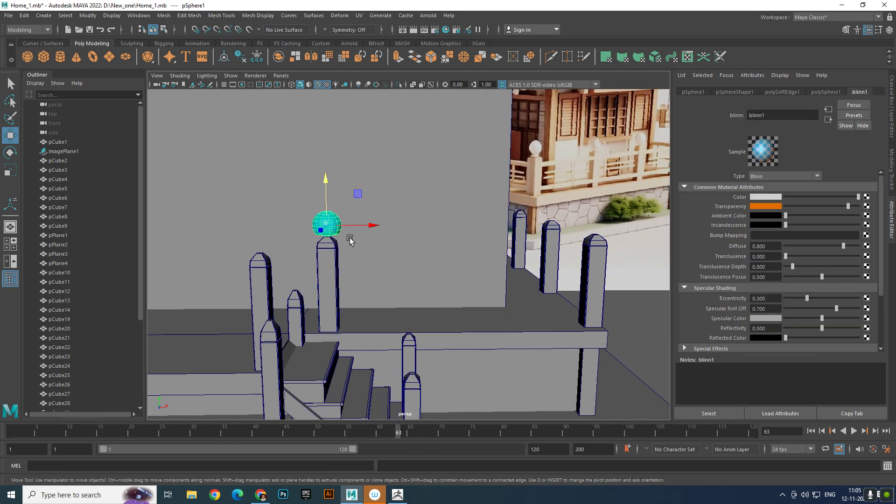
{"action": "left_click_drag", "start_coordinate": [346, 236], "coordinate": [358, 223], "text": "alt"}
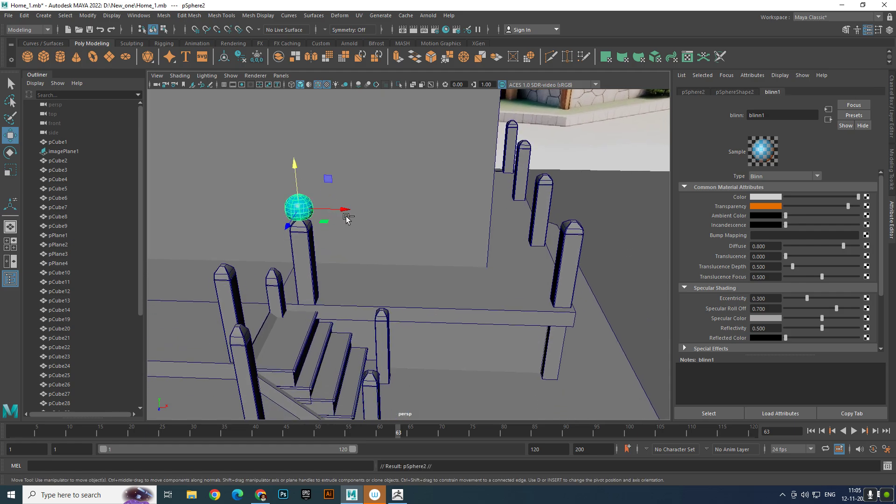
{"action": "left_click_drag", "start_coordinate": [341, 209], "coordinate": [456, 253], "text": "shift"}
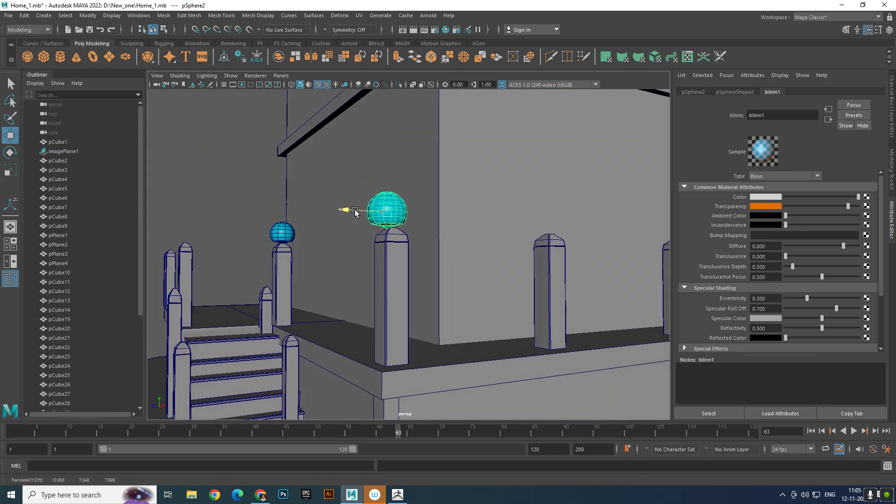
- Duplicate the corner sphere and slide the copy onto the second post along the right side of the platform
{"action": "scroll", "coordinate": [359, 212], "scroll_direction": "down", "scroll_amount": 5}
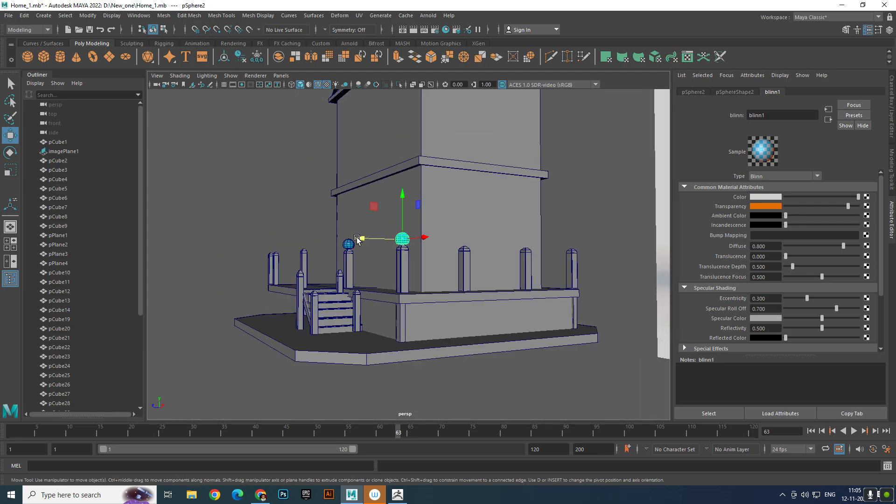
{"action": "left_click_drag", "start_coordinate": [364, 224], "coordinate": [389, 290], "text": "alt"}
{"action": "scroll", "coordinate": [389, 290], "scroll_direction": "up", "scroll_amount": 5}
{"action": "middle_click_drag", "start_coordinate": [383, 289], "coordinate": [393, 267], "text": "alt"}
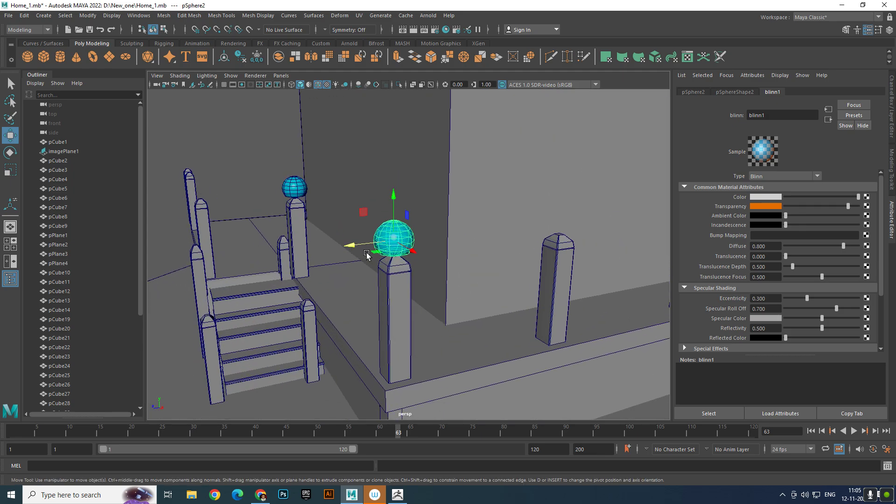
{"action": "mouse_move", "coordinate": [354, 246]}
{"action": "left_mouse_down", "text": "shift"}
{"action": "mouse_move", "coordinate": [546, 230]}
{"action": "mouse_move", "coordinate": [528, 237]}
{"action": "left_mouse_up", "text": "shift"}
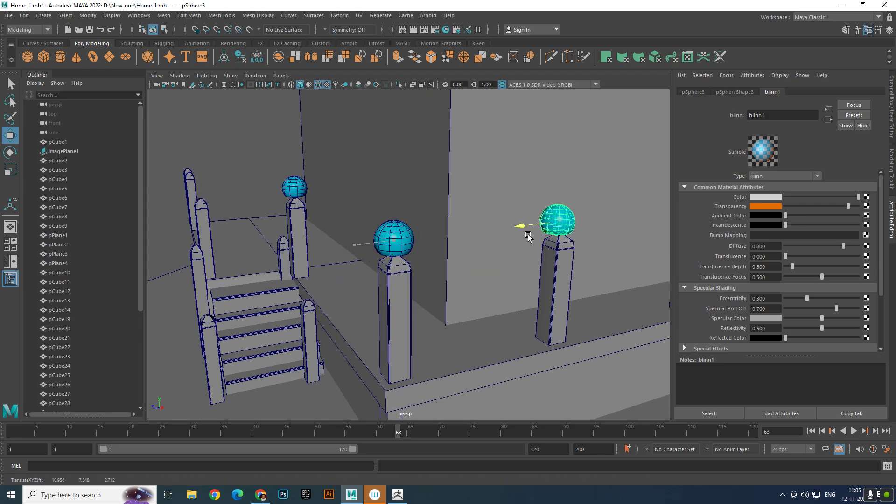
- Place further sphere copies on the third post and the rear corner post of the platform's right side
{"action": "scroll", "coordinate": [528, 236], "scroll_direction": "down", "scroll_amount": 5}
{"action": "scroll", "coordinate": [448, 250], "scroll_direction": "up", "scroll_amount": 4}
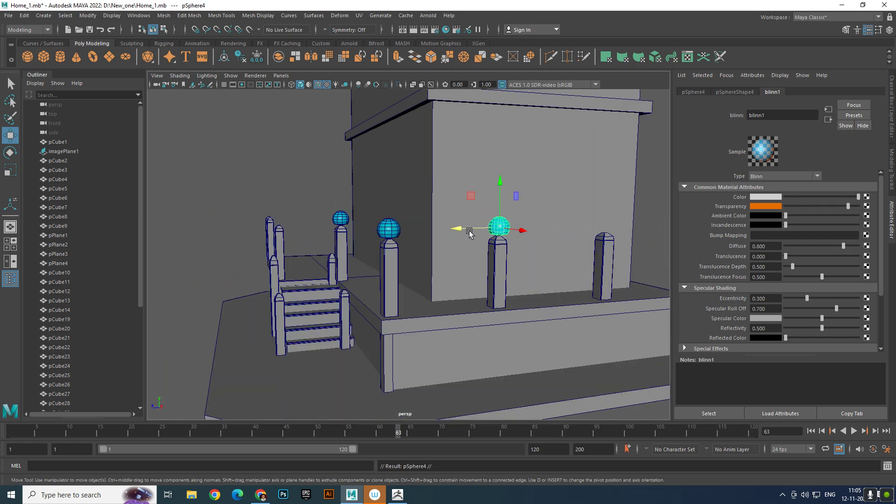
{"action": "mouse_move", "coordinate": [470, 233]}
{"action": "left_mouse_down", "text": "shift"}
{"action": "mouse_move", "coordinate": [517, 229]}
{"action": "mouse_move", "coordinate": [514, 242]}
{"action": "left_mouse_up", "text": "shift"}
{"action": "scroll", "coordinate": [514, 242], "scroll_direction": "down", "scroll_amount": 5}
{"action": "scroll", "coordinate": [514, 242], "scroll_direction": "up", "scroll_amount": 5}
{"action": "mouse_move", "coordinate": [601, 310]}
{"action": "left_mouse_down", "text": "alt"}
{"action": "mouse_move", "coordinate": [482, 292]}
{"action": "mouse_move", "coordinate": [445, 279]}
{"action": "mouse_move", "coordinate": [456, 260]}
{"action": "left_mouse_up", "text": "alt"}
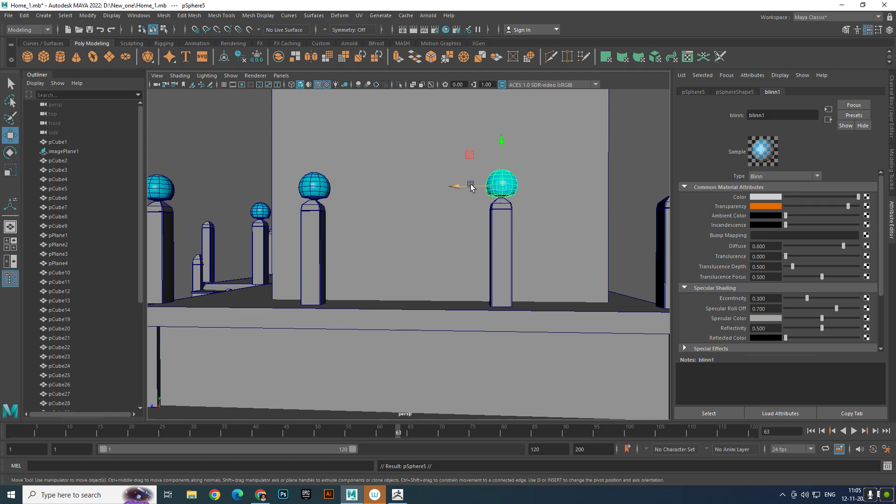
{"action": "mouse_move", "coordinate": [473, 187]}
{"action": "left_mouse_down", "text": "shift"}
{"action": "mouse_move", "coordinate": [623, 186]}
{"action": "mouse_move", "coordinate": [573, 196]}
{"action": "mouse_move", "coordinate": [555, 245]}
{"action": "mouse_move", "coordinate": [578, 251]}
{"action": "mouse_move", "coordinate": [573, 238]}
{"action": "mouse_move", "coordinate": [471, 254]}
{"action": "mouse_move", "coordinate": [239, 310]}
{"action": "left_mouse_up", "text": "shift"}
- Duplicate the rear corner sphere and slide the copy onto the first post along the platform's rear edge
{"action": "left_click_drag", "start_coordinate": [312, 297], "coordinate": [592, 269]}
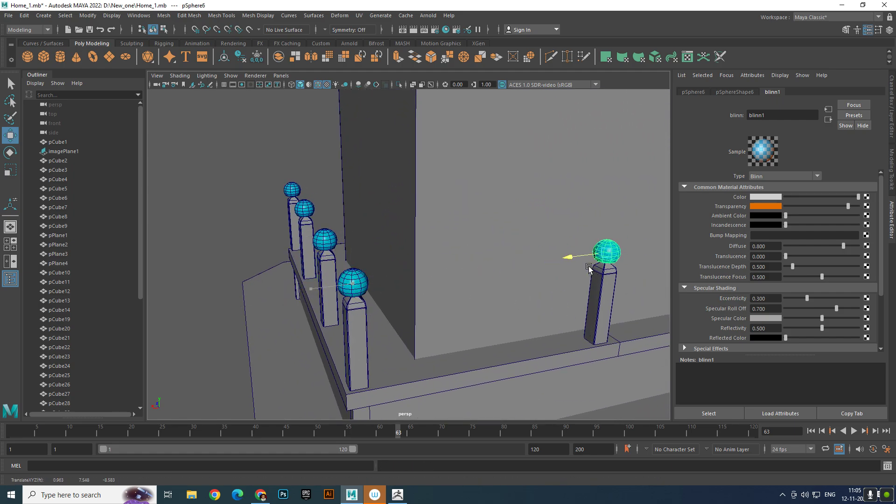
{"action": "scroll", "coordinate": [583, 269], "scroll_direction": "down", "scroll_amount": 5}
{"action": "middle_click_drag", "start_coordinate": [570, 272], "coordinate": [359, 289], "text": "alt"}
{"action": "scroll", "coordinate": [360, 290], "scroll_direction": "down", "scroll_amount": 4}
{"action": "scroll", "coordinate": [419, 345], "scroll_direction": "up", "scroll_amount": 4}
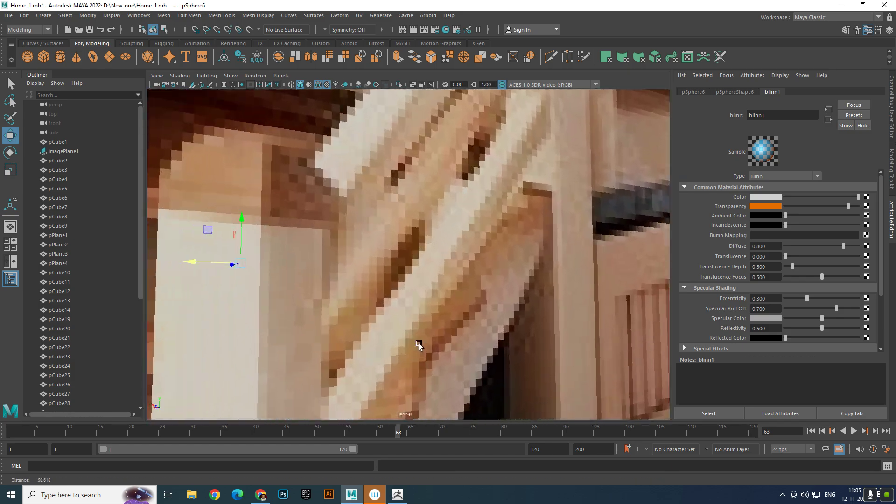
{"action": "scroll", "coordinate": [418, 344], "scroll_direction": "down", "scroll_amount": 6}
{"action": "left_click_drag", "start_coordinate": [434, 280], "coordinate": [308, 282], "text": "alt"}
{"action": "scroll", "coordinate": [310, 283], "scroll_direction": "up", "scroll_amount": 6}
{"action": "scroll", "coordinate": [456, 304], "scroll_direction": "up", "scroll_amount": 3}
{"action": "middle_click_drag", "start_coordinate": [456, 304], "coordinate": [422, 274], "text": "alt"}
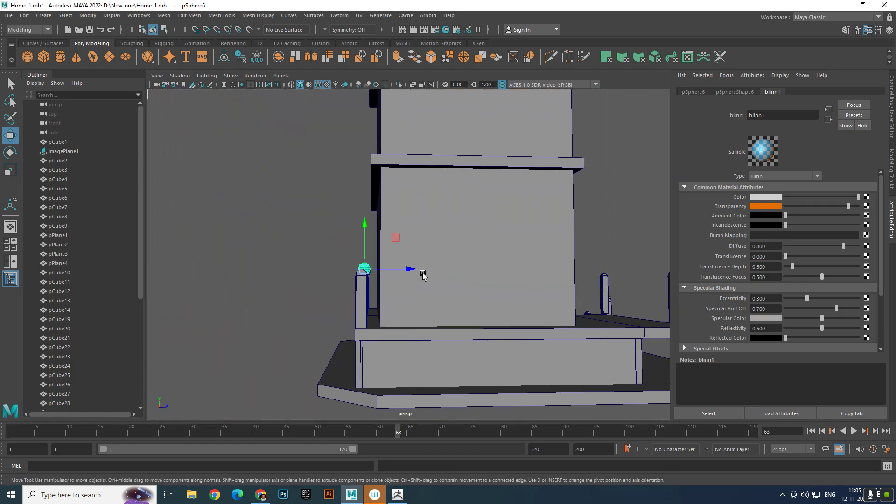
- Copy the sphere along the rear edge onto the next post and the rear-left corner post
{"action": "left_click_drag", "start_coordinate": [423, 274], "coordinate": [356, 274], "text": "alt"}
{"action": "scroll", "coordinate": [300, 241], "scroll_direction": "up", "scroll_amount": 3}
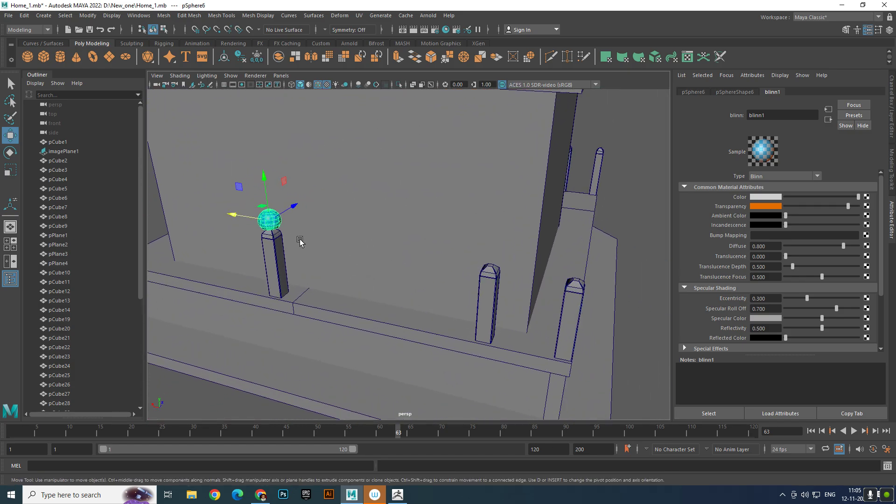
{"action": "left_click_drag", "start_coordinate": [235, 214], "coordinate": [435, 246], "text": "shift"}
{"action": "right_click_drag", "start_coordinate": [435, 246], "coordinate": [452, 268], "text": "alt"}
{"action": "middle_click_drag", "start_coordinate": [452, 268], "coordinate": [384, 238], "text": "alt"}
{"action": "right_click_drag", "start_coordinate": [384, 238], "coordinate": [444, 278], "text": "alt"}
{"action": "scroll", "coordinate": [445, 280], "scroll_direction": "down", "scroll_amount": 3}
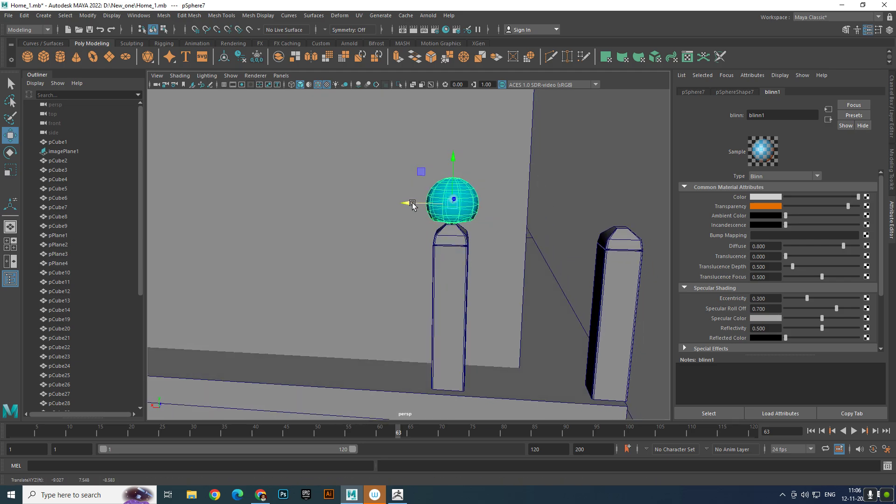
{"action": "mouse_move", "coordinate": [414, 204]}
{"action": "left_mouse_down", "text": "shift"}
{"action": "mouse_move", "coordinate": [581, 206]}
{"action": "mouse_move", "coordinate": [491, 273]}
{"action": "mouse_move", "coordinate": [277, 273]}
{"action": "mouse_move", "coordinate": [525, 253]}
{"action": "left_mouse_up", "text": "shift"}
- Duplicate the rear-left sphere and move the copy forward onto the platform's front-left corner post
{"action": "scroll", "coordinate": [578, 214], "scroll_direction": "down", "scroll_amount": 6}
{"action": "scroll", "coordinate": [491, 272], "scroll_direction": "up", "scroll_amount": 3}
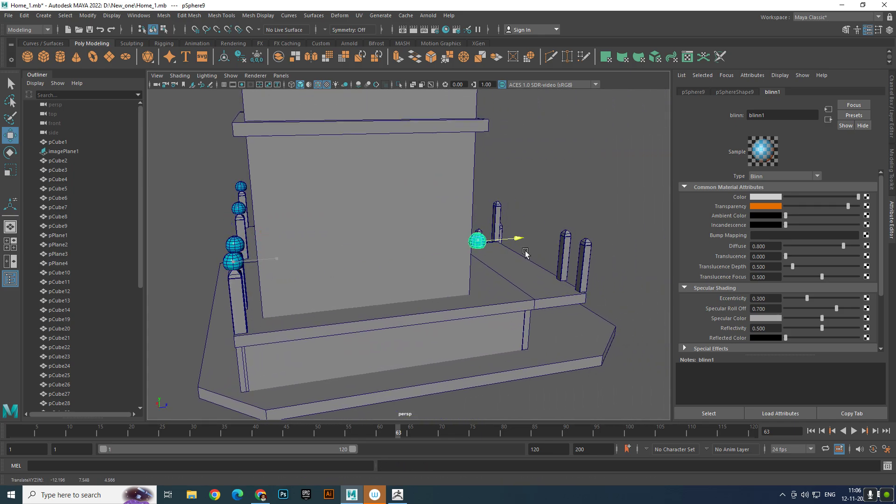
{"action": "left_click_drag", "start_coordinate": [622, 252], "coordinate": [512, 238], "text": "alt"}
{"action": "scroll", "coordinate": [512, 238], "scroll_direction": "up", "scroll_amount": 5}
{"action": "middle_click_drag", "start_coordinate": [584, 278], "coordinate": [431, 278], "text": "alt"}
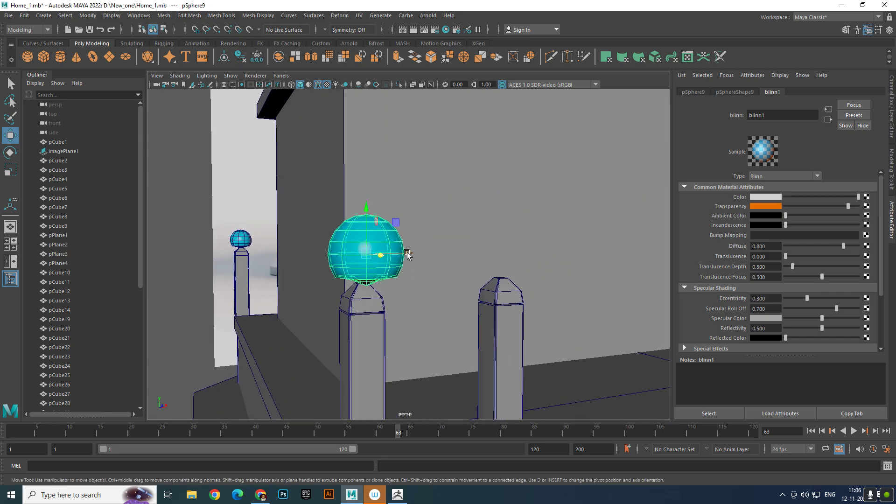
{"action": "left_click_drag", "start_coordinate": [407, 252], "coordinate": [486, 312]}
{"action": "scroll", "coordinate": [486, 312], "scroll_direction": "down", "scroll_amount": 5}
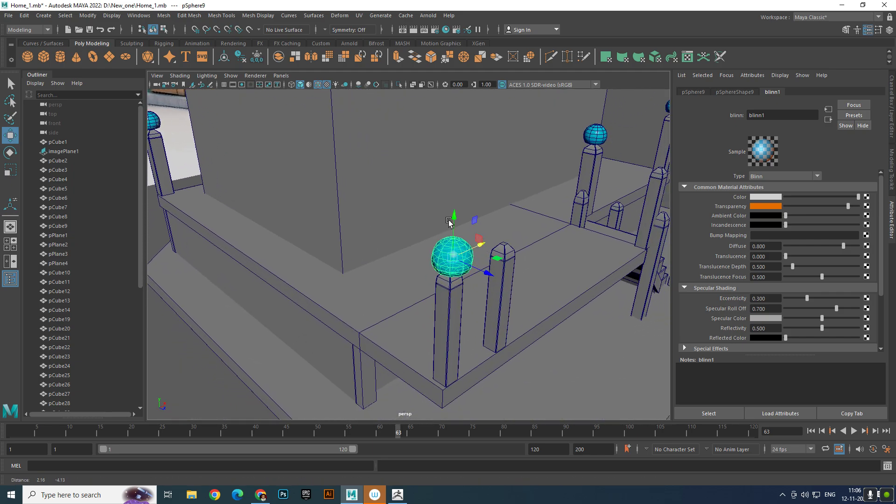
- Duplicate the front-left corner sphere onto the neighbouring post along the front edge
{"action": "scroll", "coordinate": [514, 308], "scroll_direction": "up", "scroll_amount": 5}
{"action": "mouse_move", "coordinate": [557, 239]}
{"action": "left_mouse_down"}
{"action": "mouse_move", "coordinate": [532, 218]}
{"action": "mouse_move", "coordinate": [531, 195]}
{"action": "mouse_move", "coordinate": [440, 196]}
{"action": "left_mouse_up"}
{"action": "scroll", "coordinate": [440, 196], "scroll_direction": "down", "scroll_amount": 5}
{"action": "middle_click_drag", "start_coordinate": [440, 196], "coordinate": [442, 256], "text": "alt"}
{"action": "left_click_drag", "start_coordinate": [441, 256], "coordinate": [421, 230], "text": "alt"}
{"action": "scroll", "coordinate": [421, 229], "scroll_direction": "up", "scroll_amount": 5}
{"action": "middle_click_drag", "start_coordinate": [420, 230], "coordinate": [419, 320], "text": "alt"}
{"action": "left_click_drag", "start_coordinate": [400, 246], "coordinate": [514, 293]}
{"action": "key", "text": "ctrl+d"}
- Duplicate the sphere along the front edge onto the tall post on the left side of the staircase
{"action": "scroll", "coordinate": [512, 248], "scroll_direction": "down", "scroll_amount": 8}
{"action": "scroll", "coordinate": [476, 252], "scroll_direction": "down", "scroll_amount": 3}
{"action": "scroll", "coordinate": [514, 293], "scroll_direction": "up", "scroll_amount": 2}
{"action": "middle_click_drag", "start_coordinate": [524, 291], "coordinate": [474, 282], "text": "alt"}
{"action": "scroll", "coordinate": [474, 281], "scroll_direction": "down", "scroll_amount": 6}
{"action": "left_click_drag", "start_coordinate": [473, 282], "coordinate": [419, 282], "text": "alt"}
{"action": "scroll", "coordinate": [476, 303], "scroll_direction": "up", "scroll_amount": 5}
{"action": "left_click_drag", "start_coordinate": [478, 304], "coordinate": [472, 312], "text": "alt"}
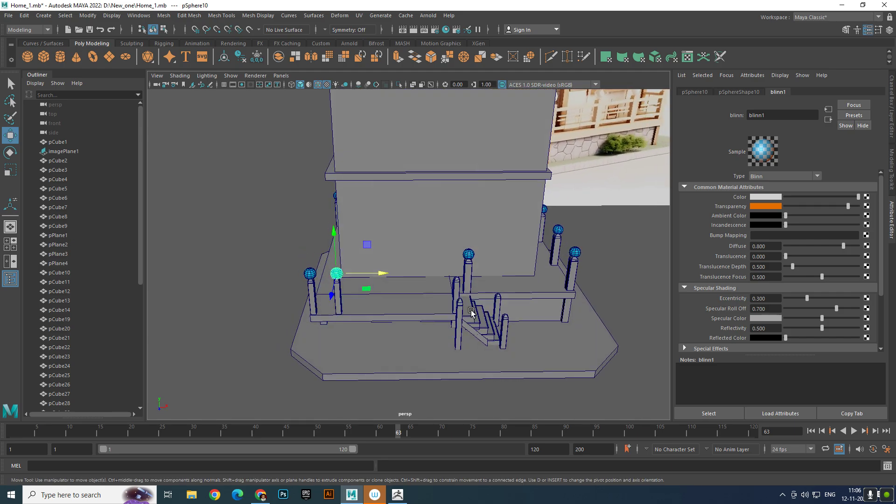
{"action": "left_click_drag", "start_coordinate": [385, 274], "coordinate": [498, 277]}
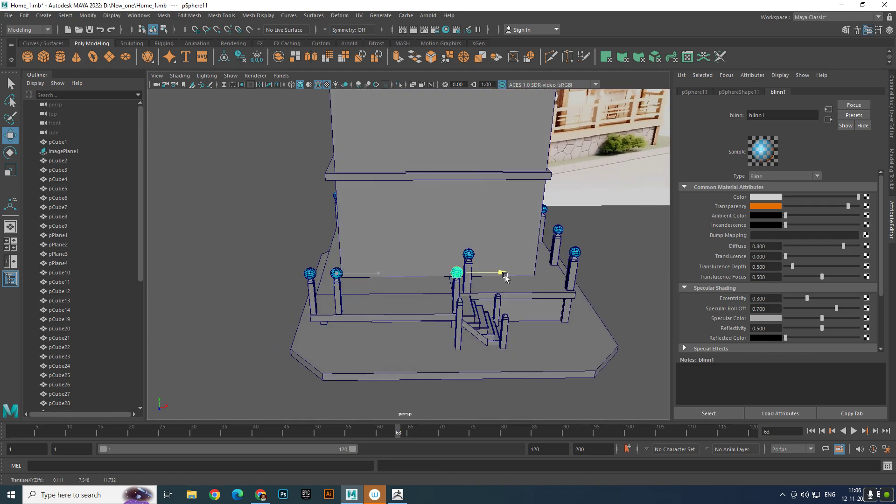
- Fine-tune the newest sphere's position so it sits centred on the cap of the tall stair post
{"action": "scroll", "coordinate": [503, 276], "scroll_direction": "up", "scroll_amount": 4}
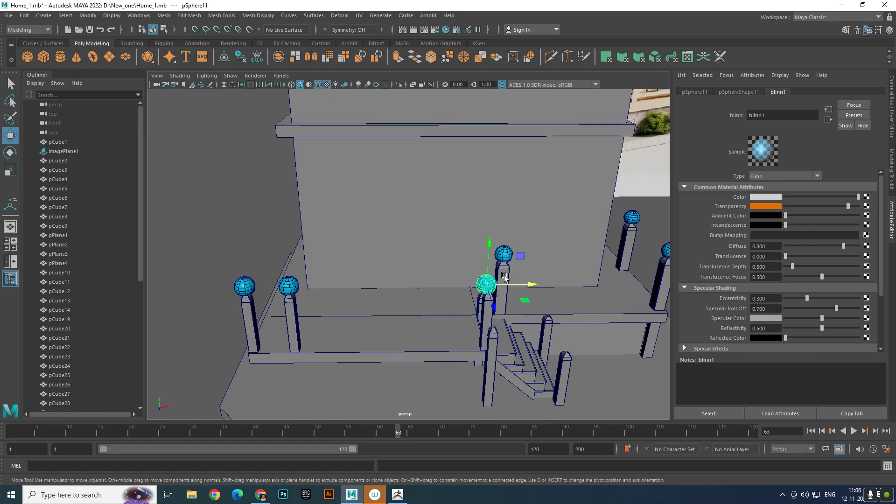
{"action": "left_click_drag", "start_coordinate": [505, 278], "coordinate": [483, 254], "text": "alt"}
{"action": "scroll", "coordinate": [506, 302], "scroll_direction": "up", "scroll_amount": 9}
{"action": "middle_click_drag", "start_coordinate": [564, 290], "coordinate": [470, 272], "text": "alt"}
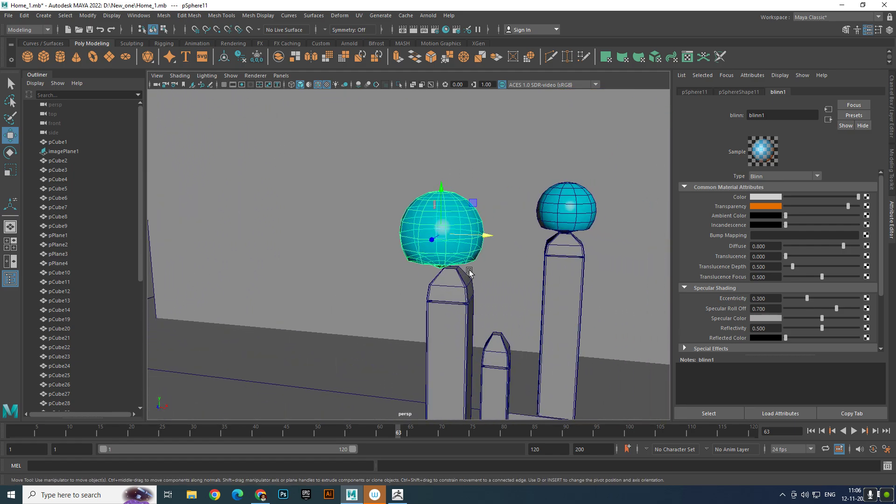
{"action": "left_click_drag", "start_coordinate": [484, 233], "coordinate": [462, 246]}
{"action": "scroll", "coordinate": [496, 237], "scroll_direction": "down", "scroll_amount": 9}
{"action": "scroll", "coordinate": [462, 318], "scroll_direction": "up", "scroll_amount": 5}
- Duplicate the sphere and lower the copy to the height of the shorter post in front of it
{"action": "middle_click_drag", "start_coordinate": [401, 294], "coordinate": [436, 242], "text": "alt"}
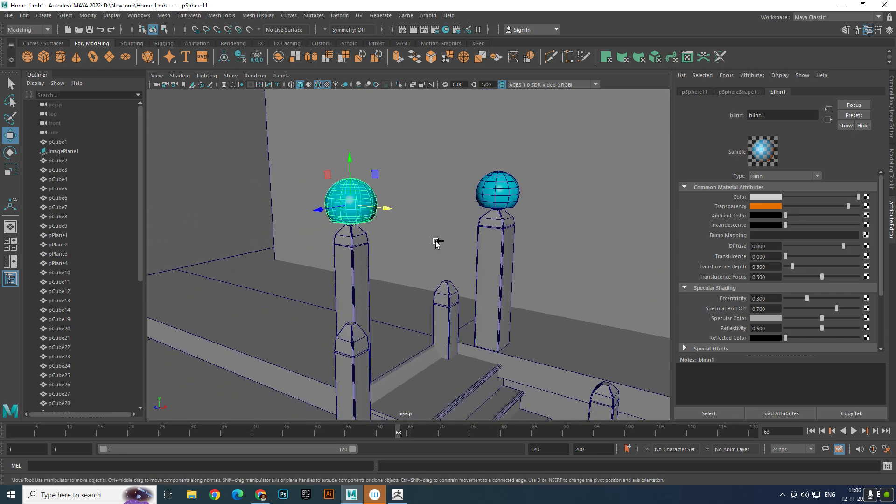
{"action": "left_click_drag", "start_coordinate": [353, 161], "coordinate": [357, 238], "text": "shift"}
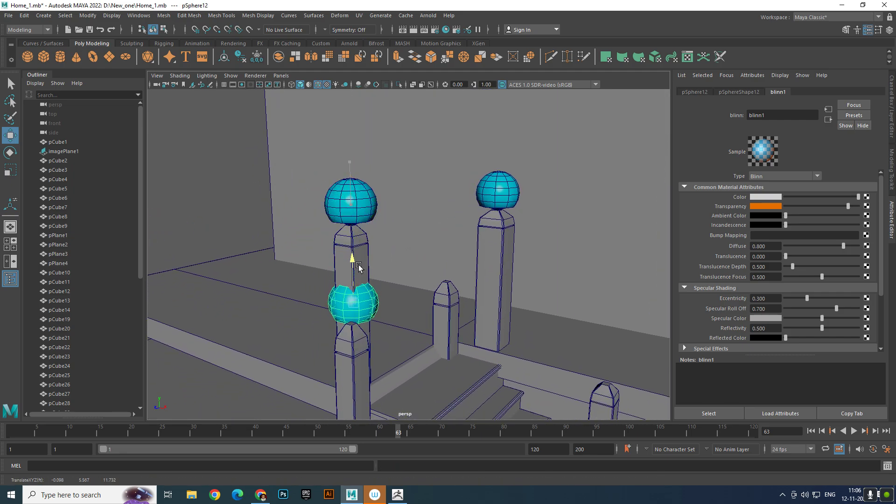
{"action": "scroll", "coordinate": [359, 268], "scroll_direction": "down", "scroll_amount": 7}
{"action": "left_click_drag", "start_coordinate": [403, 294], "coordinate": [379, 366], "text": "alt"}
{"action": "scroll", "coordinate": [378, 366], "scroll_direction": "up", "scroll_amount": 3}
{"action": "middle_click_drag", "start_coordinate": [378, 366], "coordinate": [471, 282], "text": "alt"}
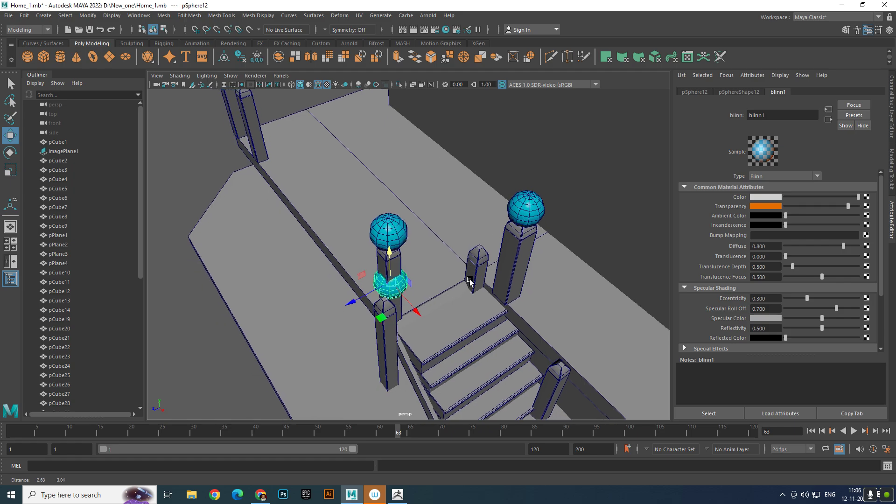
- Align the lowered sphere with the cap of the left stair post so it rests centred on it
{"action": "scroll", "coordinate": [388, 358], "scroll_direction": "up", "scroll_amount": 4}
{"action": "scroll", "coordinate": [387, 357], "scroll_direction": "up", "scroll_amount": 2}
{"action": "left_click_drag", "start_coordinate": [368, 344], "coordinate": [321, 344]}
{"action": "left_click_drag", "start_coordinate": [387, 364], "coordinate": [408, 313]}
{"action": "middle_click_drag", "start_coordinate": [432, 266], "coordinate": [365, 430], "text": "alt"}
{"action": "left_click_drag", "start_coordinate": [387, 228], "coordinate": [385, 210]}
{"action": "left_click_drag", "start_coordinate": [424, 254], "coordinate": [427, 254]}
{"action": "scroll", "coordinate": [428, 298], "scroll_direction": "down", "scroll_amount": 8}
{"action": "left_click_drag", "start_coordinate": [423, 308], "coordinate": [414, 366], "text": "alt"}
{"action": "scroll", "coordinate": [414, 368], "scroll_direction": "up", "scroll_amount": 5}
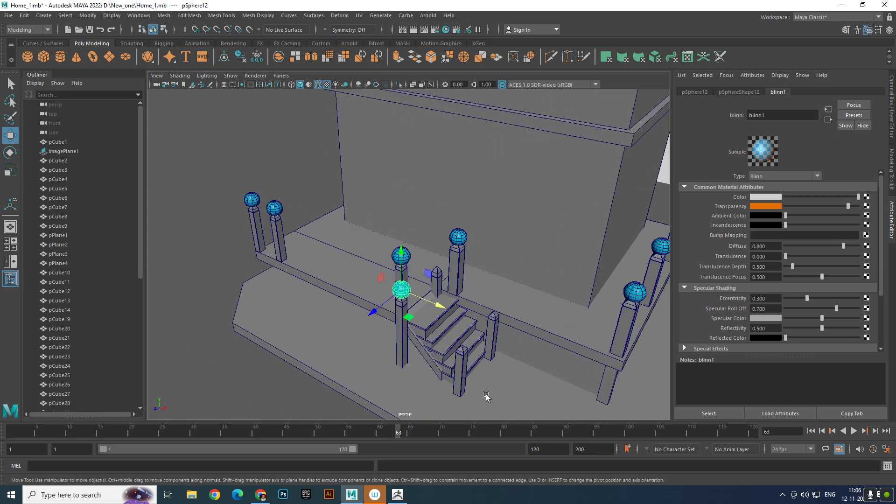
- Duplicate the sphere onto the front post at the foot of the stairs and seat it on the cap
{"action": "left_click_drag", "start_coordinate": [405, 258], "coordinate": [409, 260]}
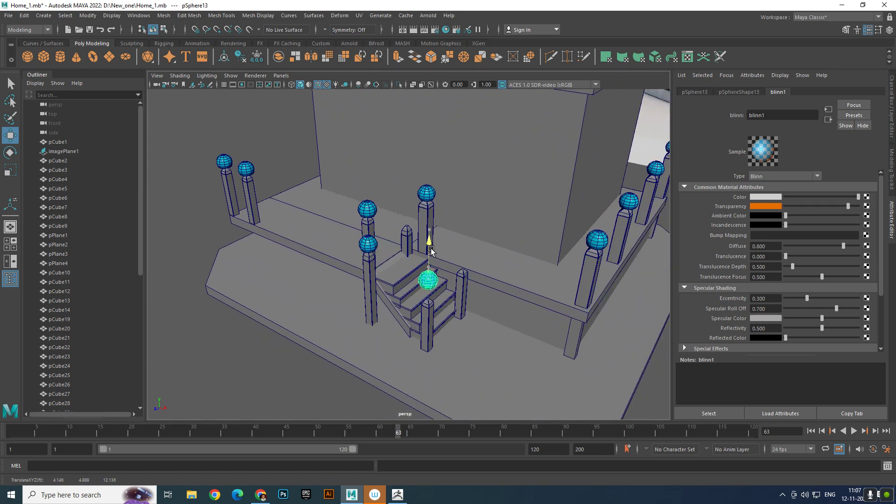
{"action": "left_click_drag", "start_coordinate": [434, 288], "coordinate": [423, 249], "text": "alt"}
{"action": "right_click_drag", "start_coordinate": [423, 289], "coordinate": [534, 396], "text": "alt"}
{"action": "left_click_drag", "start_coordinate": [425, 211], "coordinate": [426, 201]}
{"action": "left_click_drag", "start_coordinate": [434, 242], "coordinate": [408, 289], "text": "alt"}
{"action": "right_click_drag", "start_coordinate": [408, 290], "coordinate": [435, 318], "text": "alt"}
- Copy the sphere onto the opposite post at the foot of the stairs and the short post at the top
{"action": "key", "text": "ctrl+d"}
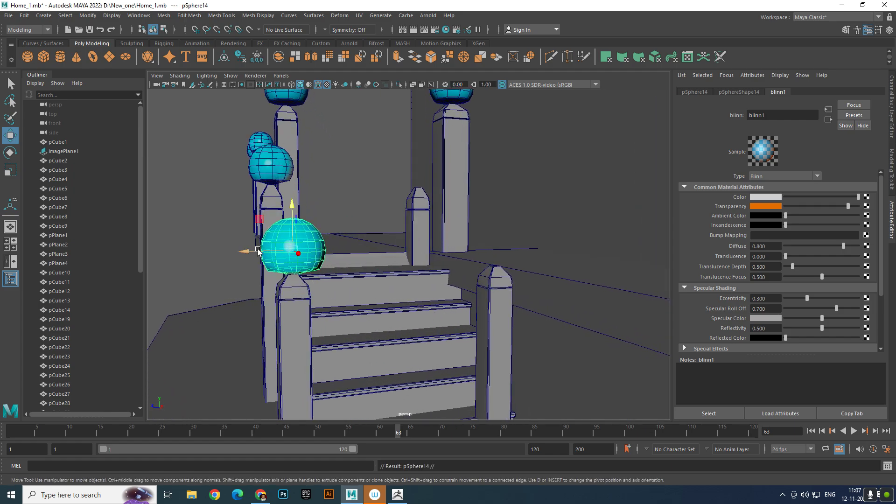
{"action": "left_click_drag", "start_coordinate": [258, 251], "coordinate": [508, 283]}
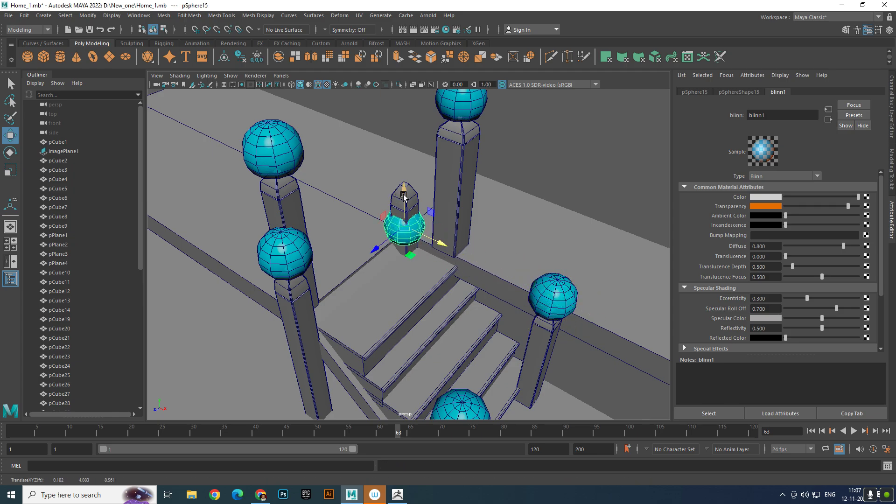
{"action": "left_click_drag", "start_coordinate": [404, 195], "coordinate": [400, 134]}
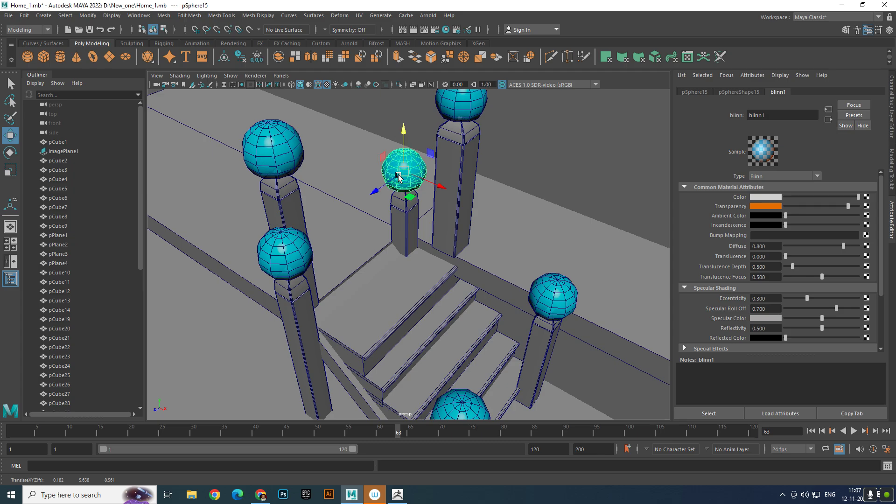
- Deselect the sphere and examine the lamp-topped posts around the platform and stairs against the reference image
{"action": "scroll", "coordinate": [398, 176], "scroll_direction": "down", "scroll_amount": 6}
{"action": "left_click_drag", "start_coordinate": [347, 280], "coordinate": [313, 224], "text": "alt"}
{"action": "left_click", "coordinate": [211, 238]}
{"action": "scroll", "coordinate": [330, 271], "scroll_direction": "down", "scroll_amount": 5}
{"action": "left_click_drag", "start_coordinate": [341, 286], "coordinate": [360, 279], "text": "alt"}
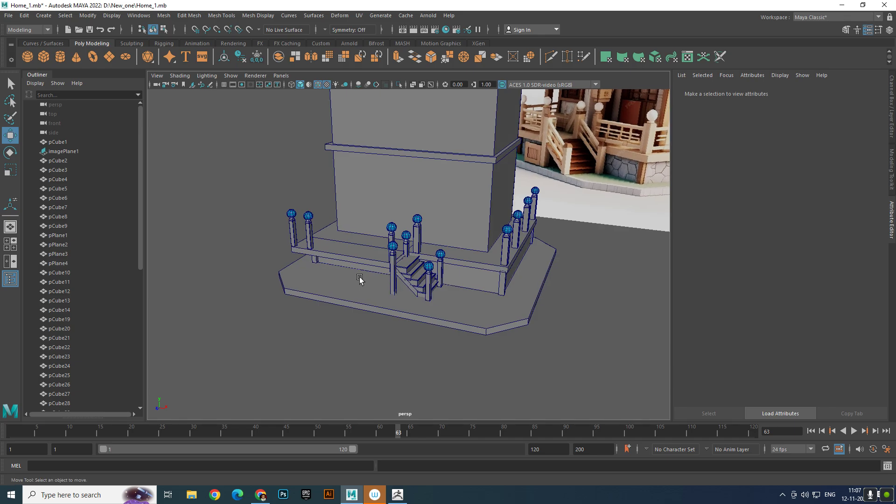
{"action": "right_click_drag", "start_coordinate": [359, 280], "coordinate": [502, 298], "text": "alt"}
{"action": "left_click_drag", "start_coordinate": [502, 298], "coordinate": [472, 282], "text": "alt"}
{"action": "middle_click_drag", "start_coordinate": [472, 282], "coordinate": [308, 319], "text": "alt"}
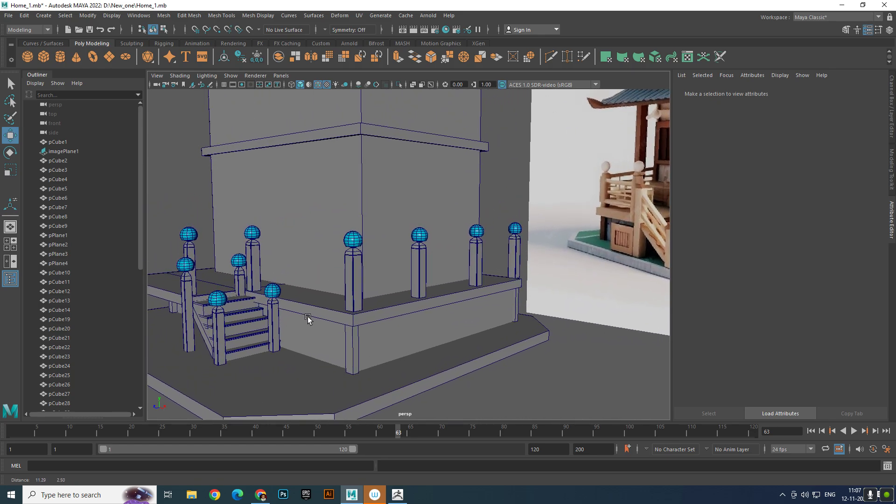
{"action": "right_click_drag", "start_coordinate": [340, 307], "coordinate": [377, 312], "text": "alt"}
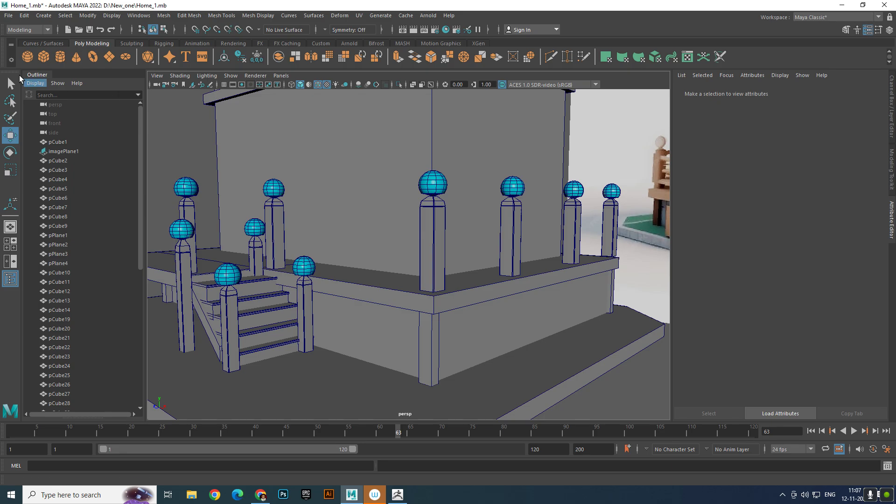
- Create a polygon cube and raise it to railing height beside the tall post at the stairs
{"action": "left_click", "coordinate": [44, 57]}
{"action": "scroll", "coordinate": [351, 228], "scroll_direction": "down", "scroll_amount": 10}
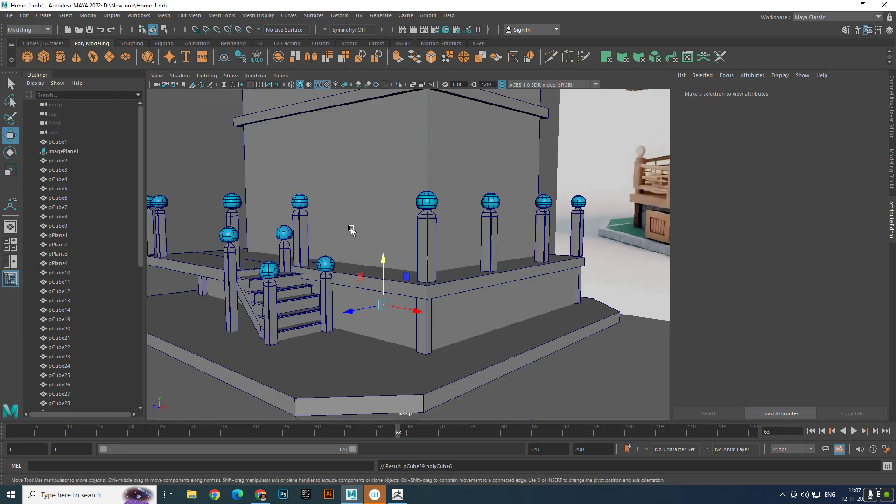
{"action": "scroll", "coordinate": [367, 286], "scroll_direction": "up", "scroll_amount": 5}
{"action": "left_click_drag", "start_coordinate": [368, 286], "coordinate": [412, 282], "text": "alt"}
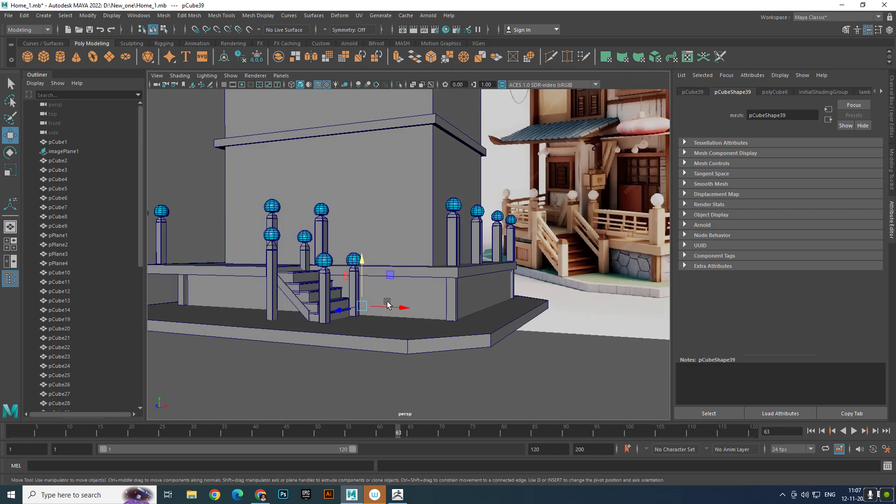
{"action": "left_click_drag", "start_coordinate": [352, 307], "coordinate": [311, 321]}
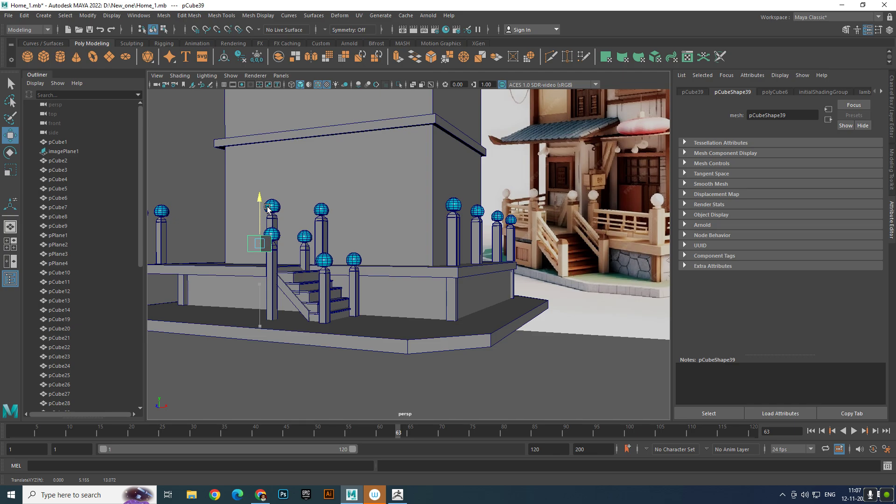
{"action": "scroll", "coordinate": [290, 257], "scroll_direction": "down", "scroll_amount": 5}
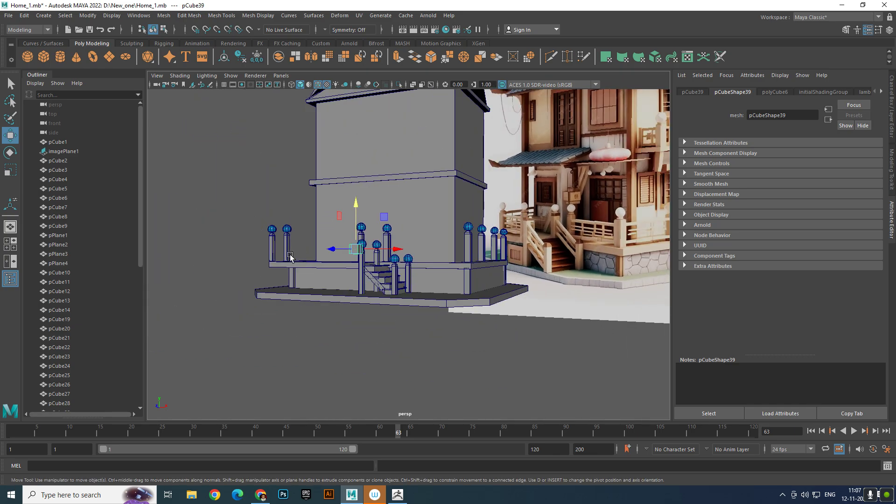
- Move the cube along the front of the platform to the railing post at its far corner
{"action": "left_click_drag", "start_coordinate": [290, 257], "coordinate": [304, 281], "text": "alt"}
{"action": "right_click_drag", "start_coordinate": [304, 281], "coordinate": [554, 248], "text": "alt"}
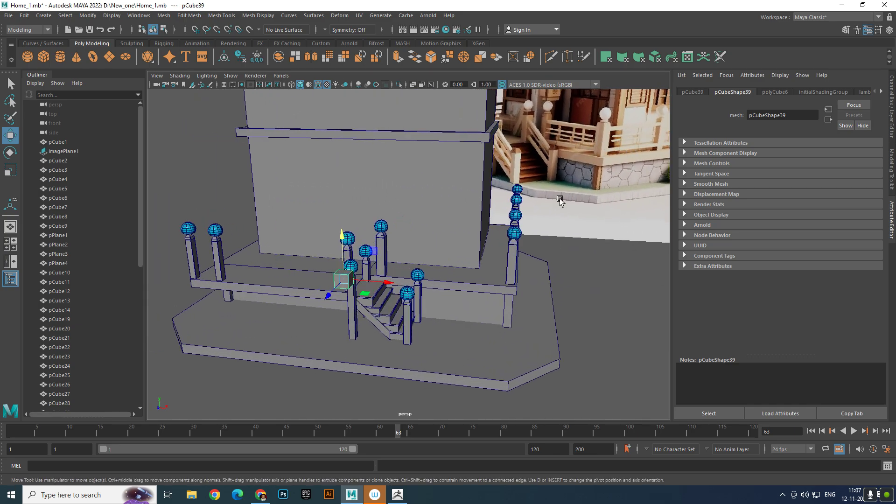
{"action": "left_click_drag", "start_coordinate": [419, 262], "coordinate": [445, 256], "text": "alt"}
{"action": "left_click_drag", "start_coordinate": [340, 258], "coordinate": [366, 269], "text": "alt"}
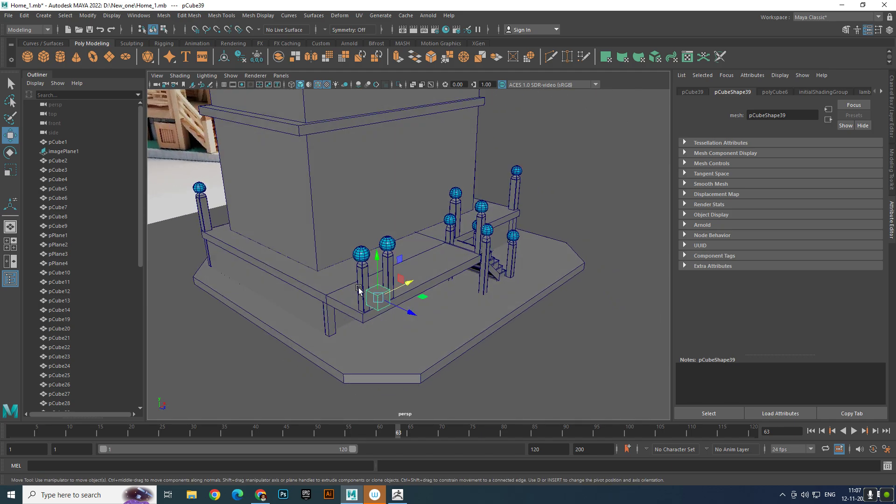
{"action": "right_click_drag", "start_coordinate": [366, 268], "coordinate": [402, 273], "text": "alt"}
{"action": "left_click_drag", "start_coordinate": [426, 318], "coordinate": [322, 217]}
- Scale the cube into a thin bar about 14.05 long, 0.32 high and 0.3 deep, parallel to the platform's front edge
{"action": "key", "text": "e"}
{"action": "key", "text": "r"}
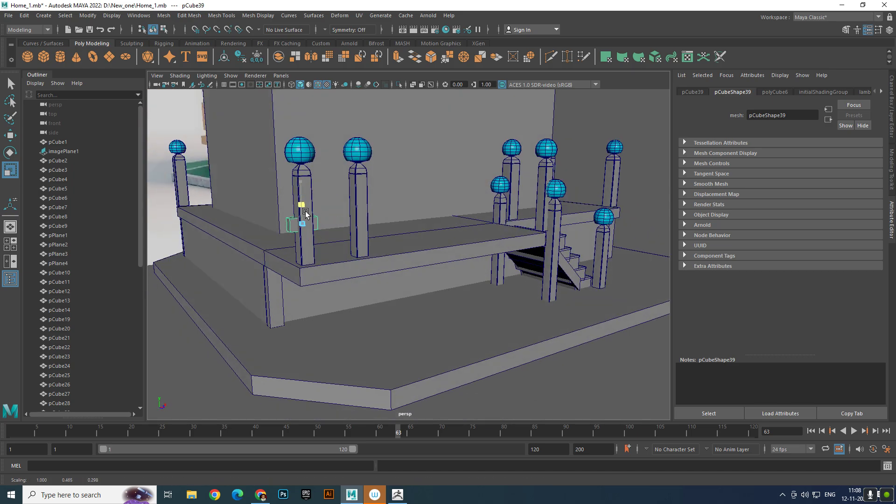
{"action": "left_click_drag", "start_coordinate": [346, 222], "coordinate": [592, 198]}
{"action": "scroll", "coordinate": [450, 219], "scroll_direction": "down", "scroll_amount": 5}
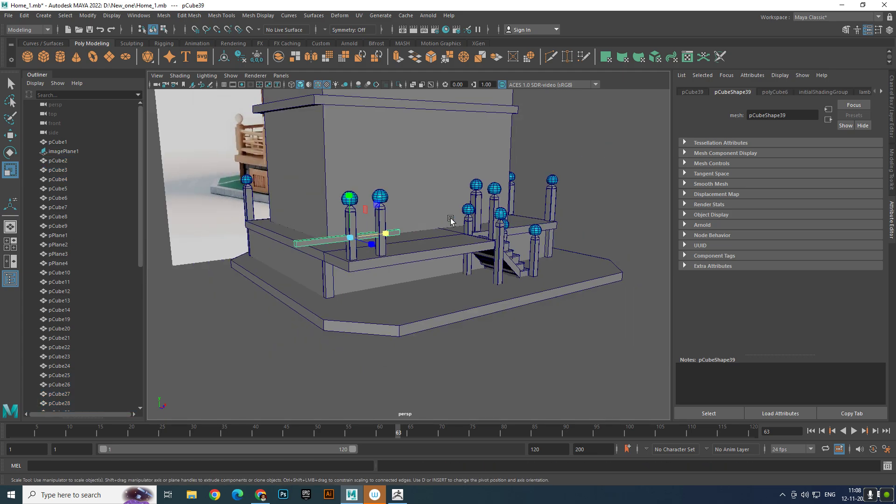
{"action": "left_click_drag", "start_coordinate": [450, 220], "coordinate": [383, 288], "text": "alt"}
{"action": "scroll", "coordinate": [382, 288], "scroll_direction": "up", "scroll_amount": 5}
{"action": "left_click_drag", "start_coordinate": [317, 275], "coordinate": [343, 271]}
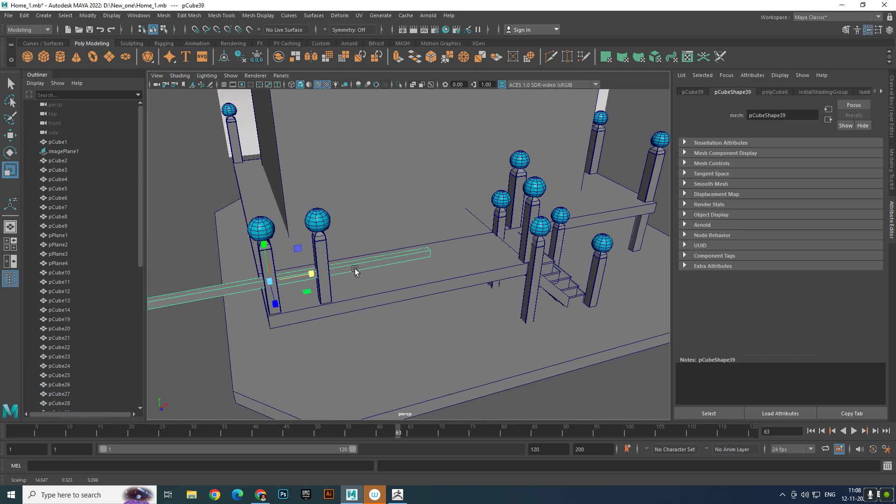
- Slide the bar along X to about -5.85 so it spans from the corner posts to the stair posts
{"action": "scroll", "coordinate": [355, 271], "scroll_direction": "down", "scroll_amount": 5}
{"action": "left_click_drag", "start_coordinate": [384, 322], "coordinate": [352, 270], "text": "alt"}
{"action": "scroll", "coordinate": [352, 271], "scroll_direction": "up", "scroll_amount": 2}
{"action": "key", "text": "w"}
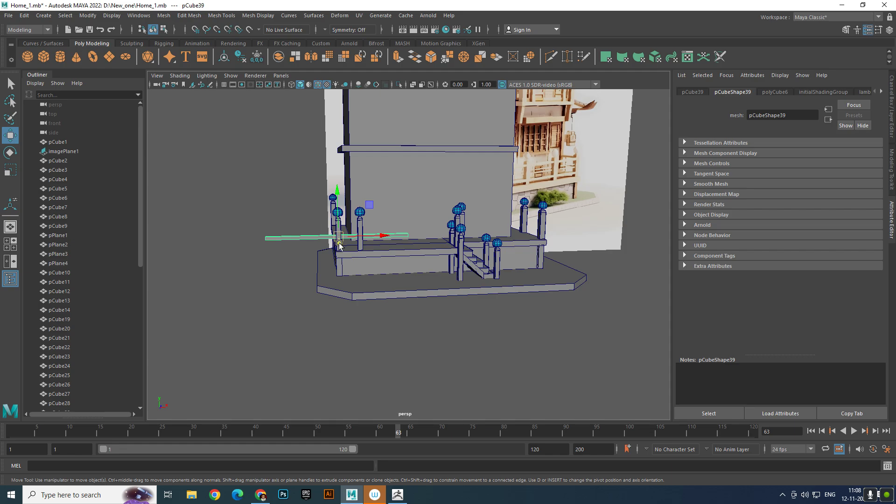
{"action": "left_click_drag", "start_coordinate": [375, 237], "coordinate": [440, 237]}
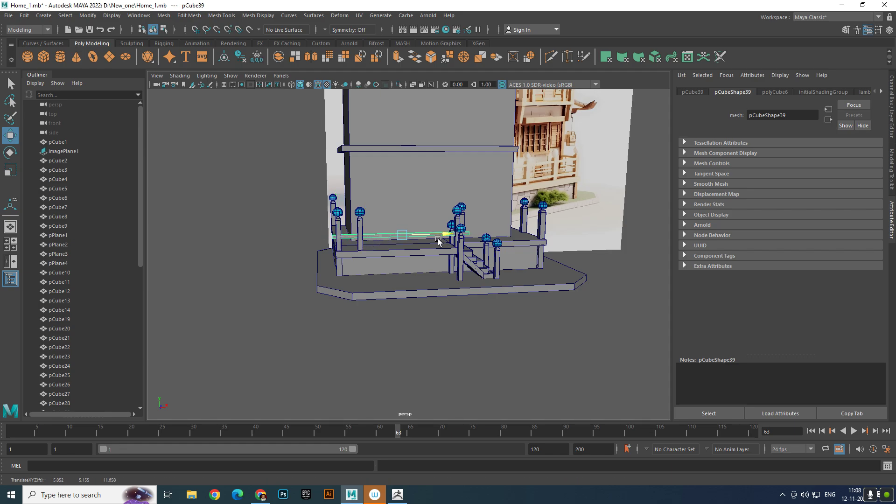
- Flatten the rail bar to a Y scale of about 0.155
{"action": "scroll", "coordinate": [437, 241], "scroll_direction": "up", "scroll_amount": 5}
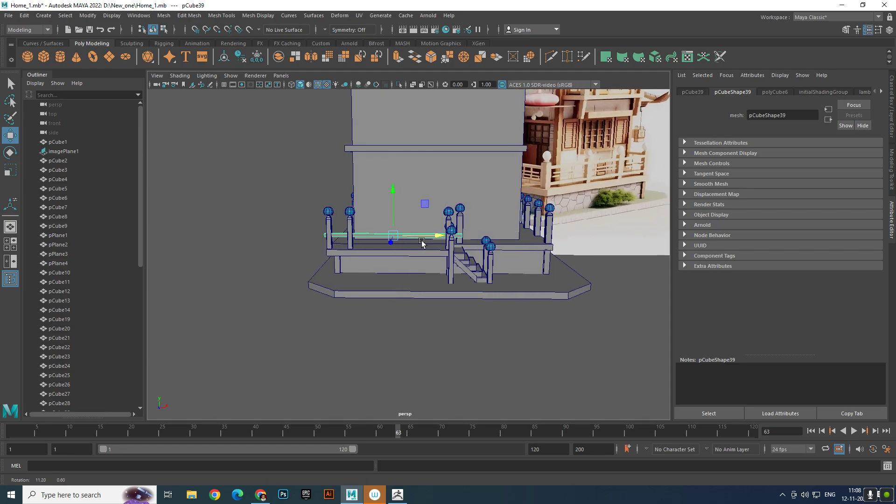
{"action": "mouse_move", "coordinate": [437, 248]}
{"action": "left_mouse_down", "text": "alt"}
{"action": "mouse_move", "coordinate": [486, 266]}
{"action": "mouse_move", "coordinate": [446, 253]}
{"action": "left_mouse_up", "text": "alt"}
{"action": "scroll", "coordinate": [437, 245], "scroll_direction": "up", "scroll_amount": 2}
{"action": "middle_click_drag", "start_coordinate": [429, 240], "coordinate": [414, 267], "text": "alt"}
{"action": "key", "text": "e"}
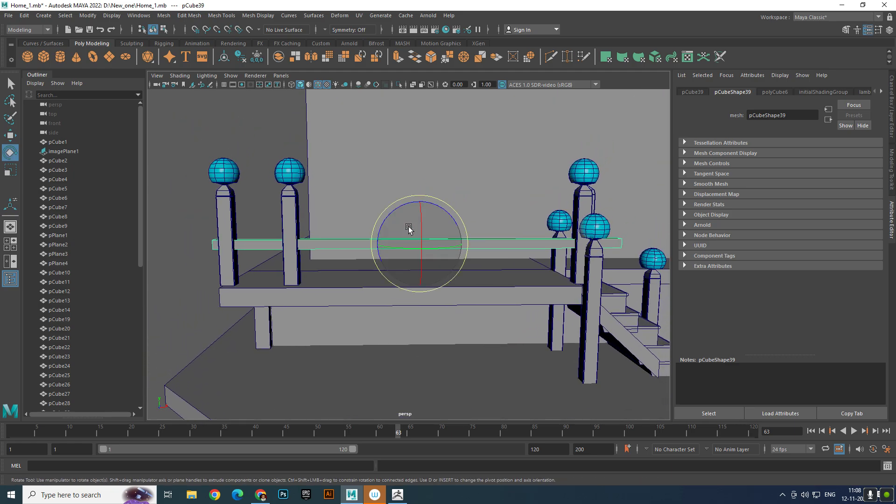
{"action": "key", "text": "r"}
{"action": "left_click_drag", "start_coordinate": [421, 202], "coordinate": [421, 210]}
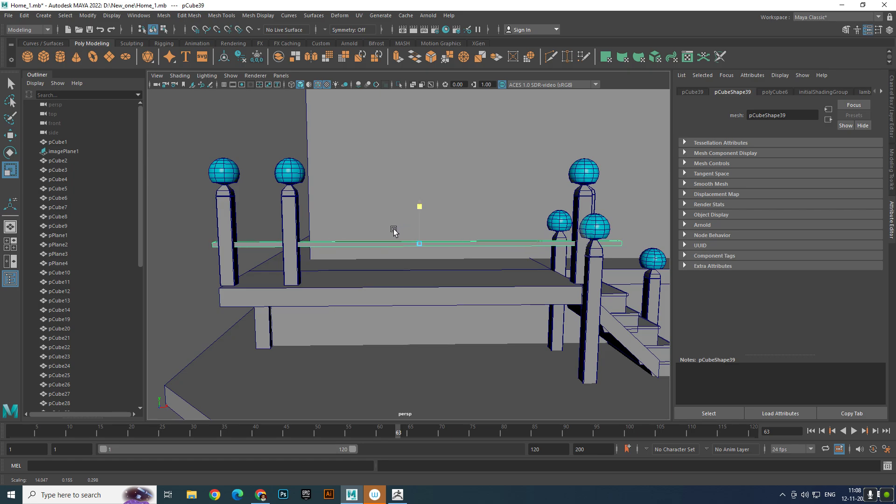
- Thin the rail to a depth scale of about 0.105 and shorten it to about 11.27 to fit between the posts
{"action": "scroll", "coordinate": [407, 247], "scroll_direction": "up", "scroll_amount": 3}
{"action": "left_click_drag", "start_coordinate": [405, 249], "coordinate": [456, 284], "text": "alt"}
{"action": "scroll", "coordinate": [275, 267], "scroll_direction": "down", "scroll_amount": 5}
{"action": "scroll", "coordinate": [456, 284], "scroll_direction": "up", "scroll_amount": 5}
{"action": "middle_click_drag", "start_coordinate": [456, 284], "coordinate": [377, 252], "text": "alt"}
{"action": "scroll", "coordinate": [377, 252], "scroll_direction": "up", "scroll_amount": 1}
{"action": "left_click_drag", "start_coordinate": [386, 285], "coordinate": [310, 259], "text": "alt"}
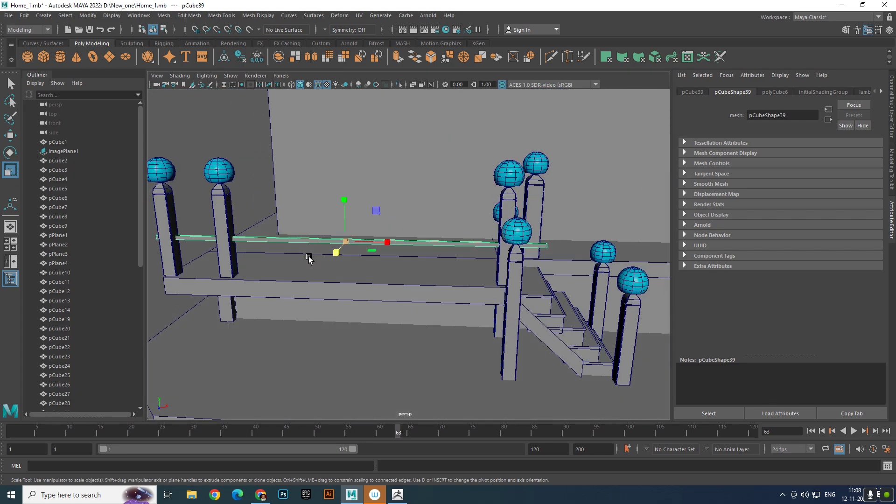
{"action": "right_click_drag", "start_coordinate": [310, 259], "coordinate": [351, 257], "text": "alt"}
{"action": "left_click_drag", "start_coordinate": [351, 256], "coordinate": [405, 267], "text": "alt"}
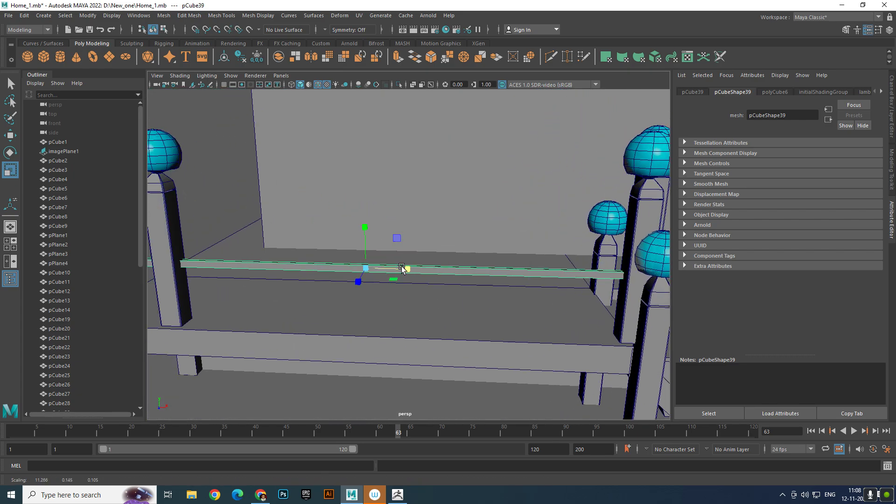
{"action": "right_click_drag", "start_coordinate": [404, 267], "coordinate": [380, 263], "text": "alt"}
{"action": "left_click_drag", "start_coordinate": [379, 262], "coordinate": [370, 254], "text": "alt"}
- Select the four long edges of the rail bar
{"action": "key", "text": "w"}
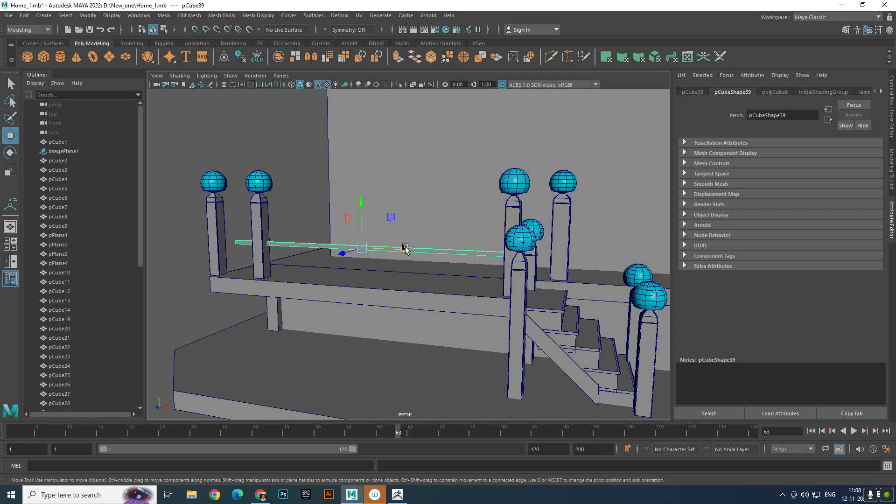
{"action": "right_click_drag", "start_coordinate": [405, 239], "coordinate": [401, 203]}
{"action": "left_click_drag", "start_coordinate": [218, 202], "coordinate": [638, 274]}
{"action": "right_click_drag", "start_coordinate": [369, 259], "coordinate": [413, 265], "text": "alt"}
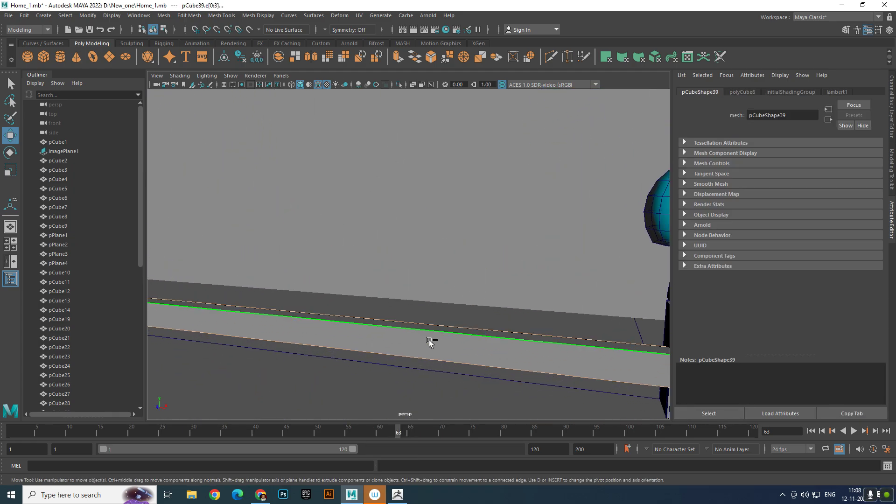
{"action": "right_click_drag", "start_coordinate": [429, 321], "coordinate": [472, 320], "text": "shift"}
{"action": "scroll", "coordinate": [450, 317], "scroll_direction": "down", "scroll_amount": 4}
{"action": "scroll", "coordinate": [453, 317], "scroll_direction": "up", "scroll_amount": 3}
{"action": "middle_click_drag", "start_coordinate": [338, 300], "coordinate": [422, 303], "text": "alt"}
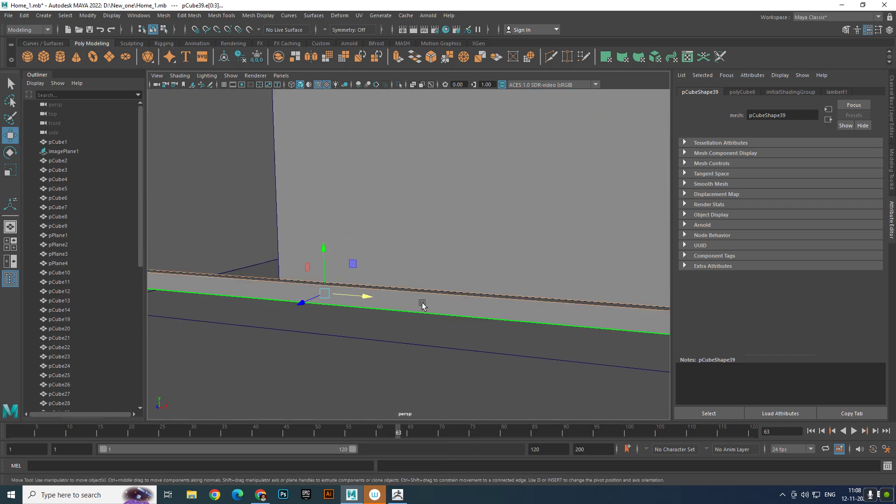
- Bevel the rail's long edges with a fraction of 0.5 and 2 segments
{"action": "right_click", "coordinate": [414, 302], "text": "shift"}
{"action": "right_click_drag", "start_coordinate": [414, 303], "coordinate": [462, 302], "text": "shift"}
{"action": "scroll", "coordinate": [461, 302], "scroll_direction": "down", "scroll_amount": 5}
{"action": "middle_click_drag", "start_coordinate": [460, 303], "coordinate": [302, 292], "text": "alt"}
{"action": "scroll", "coordinate": [348, 307], "scroll_direction": "up", "scroll_amount": 3}
{"action": "right_click_drag", "start_coordinate": [302, 293], "coordinate": [367, 313], "text": "alt"}
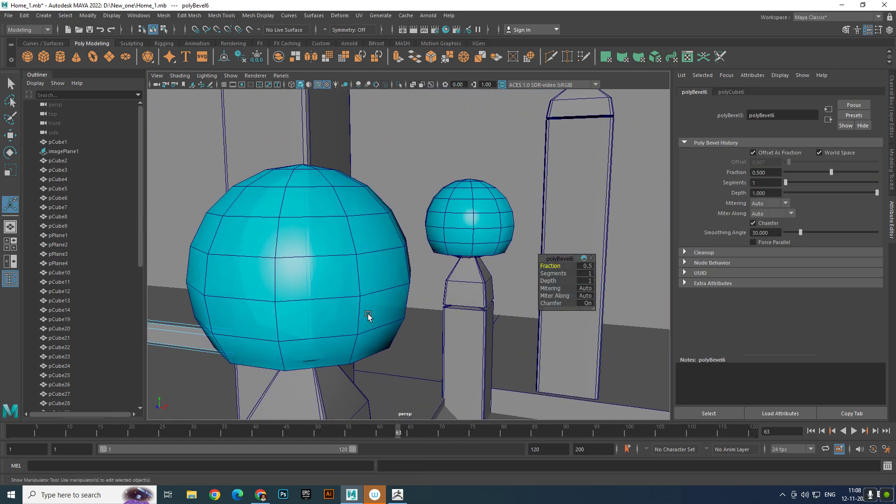
{"action": "left_click_drag", "start_coordinate": [357, 288], "coordinate": [613, 299], "text": "alt"}
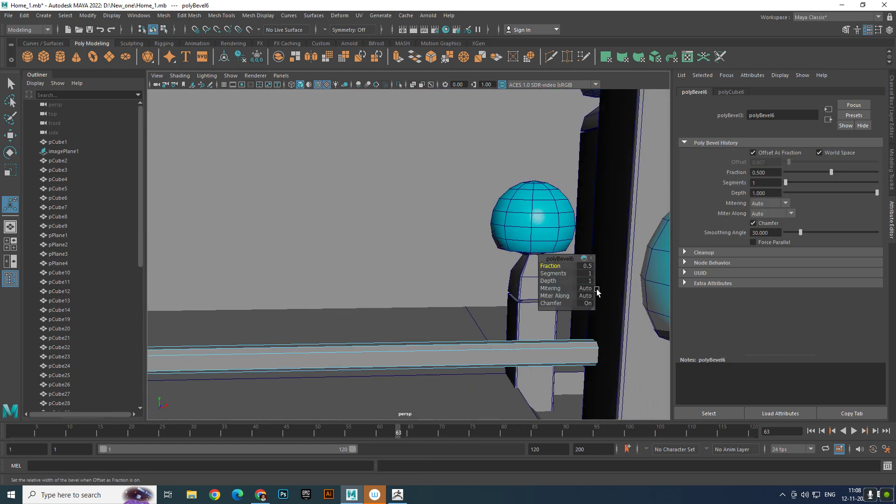
{"action": "left_click_drag", "start_coordinate": [552, 273], "coordinate": [561, 274]}
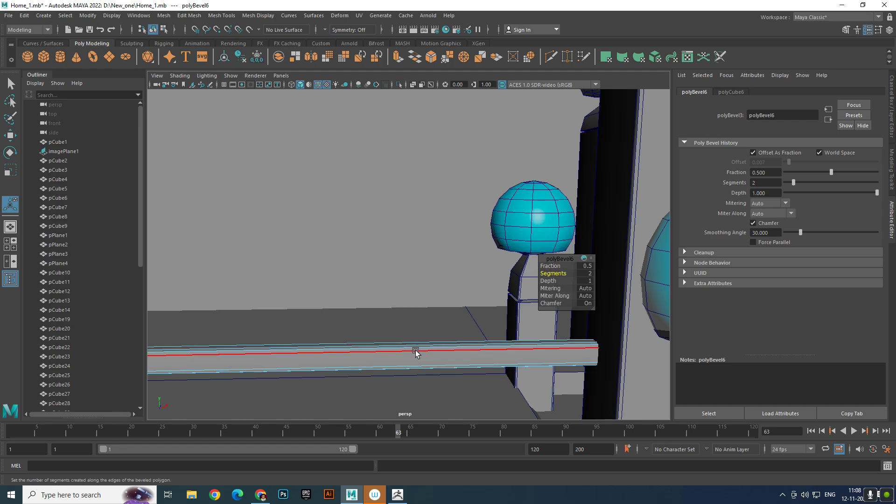
- Return the bevelled rail to object mode and clear the selection
{"action": "right_click_drag", "start_coordinate": [415, 356], "coordinate": [458, 224]}
{"action": "key", "text": "q"}
{"action": "scroll", "coordinate": [466, 239], "scroll_direction": "down", "scroll_amount": 10}
{"action": "left_click_drag", "start_coordinate": [460, 240], "coordinate": [352, 260], "text": "alt"}
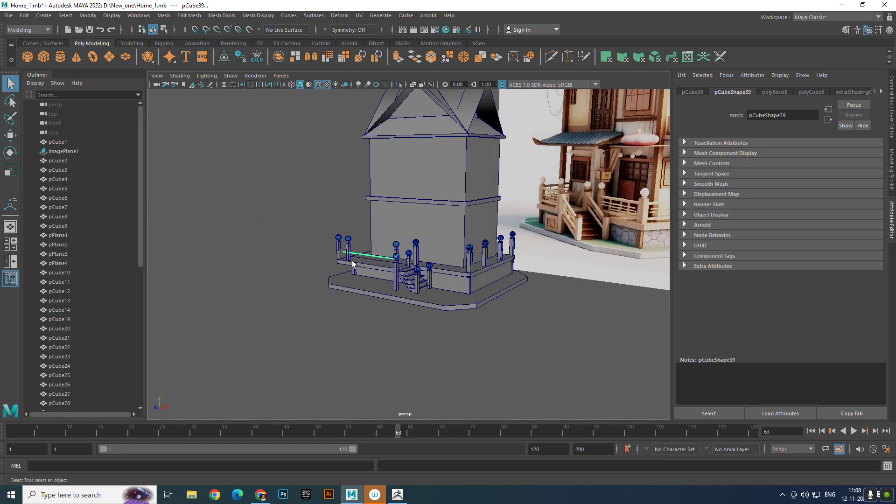
{"action": "left_click", "coordinate": [217, 266]}
- Lower the rail to a Y position of about 4.41, just above the platform floor, and lengthen it to an X scale of about 11.77
{"action": "scroll", "coordinate": [267, 266], "scroll_direction": "up", "scroll_amount": 12}
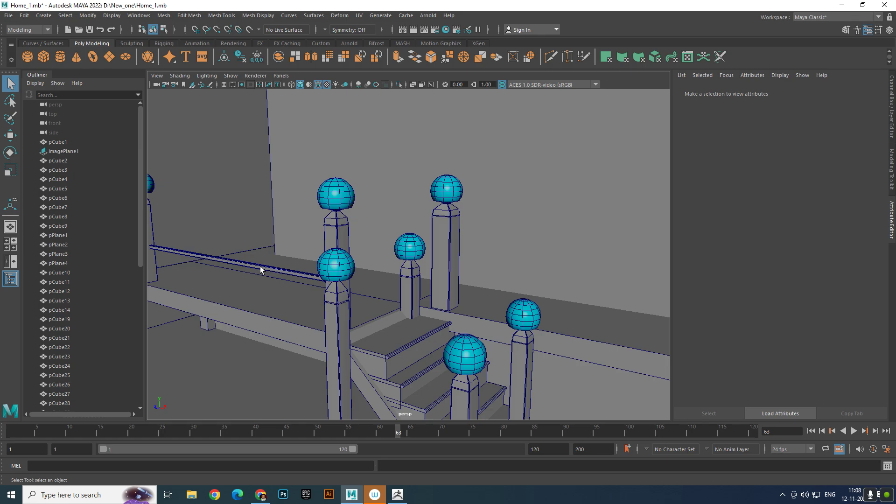
{"action": "left_click", "coordinate": [260, 266]}
{"action": "middle_click_drag", "start_coordinate": [260, 266], "coordinate": [330, 253], "text": "alt"}
{"action": "scroll", "coordinate": [330, 253], "scroll_direction": "down", "scroll_amount": 1}
{"action": "scroll", "coordinate": [330, 252], "scroll_direction": "up", "scroll_amount": 3}
{"action": "key", "text": "w"}
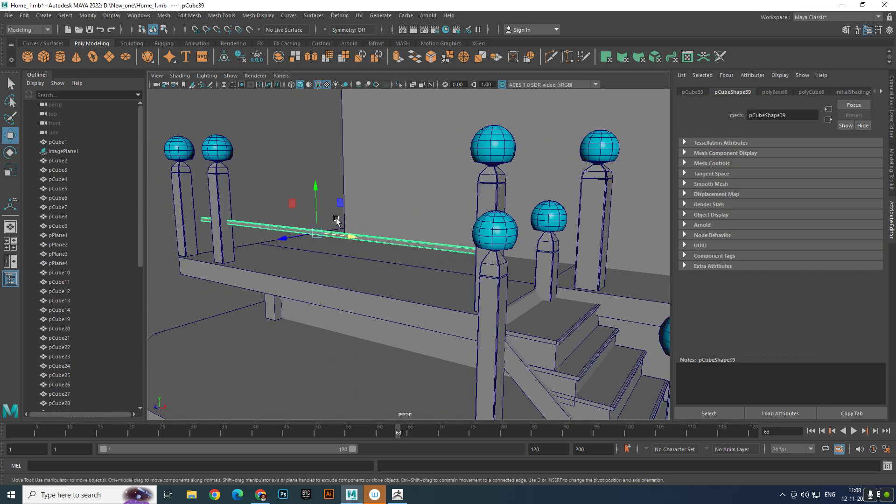
{"action": "left_click_drag", "start_coordinate": [318, 186], "coordinate": [417, 260]}
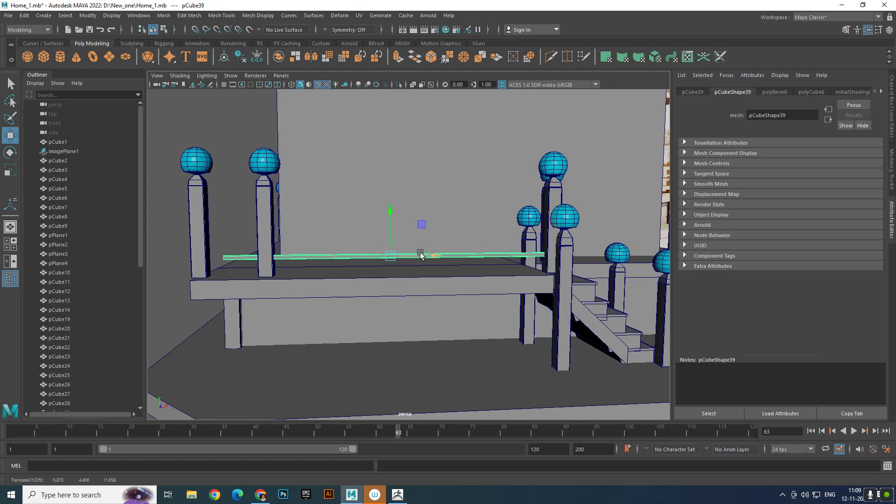
{"action": "key", "text": "r"}
{"action": "left_click_drag", "start_coordinate": [431, 258], "coordinate": [437, 257]}
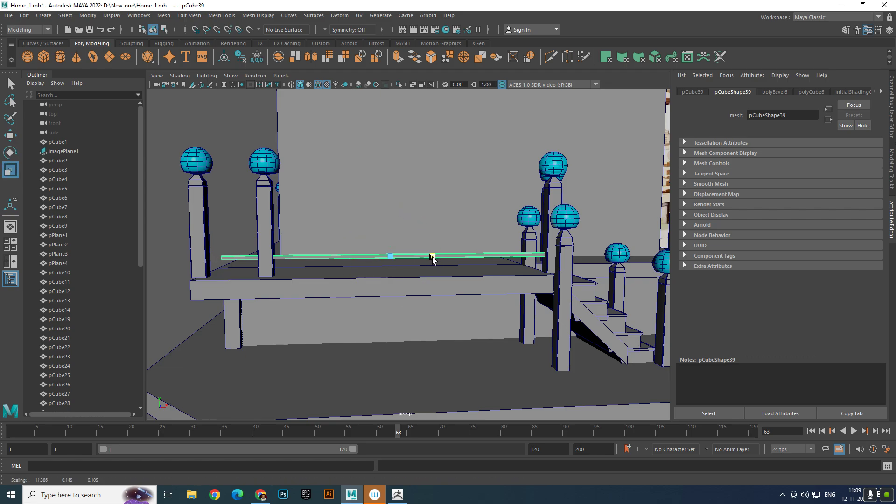
- Duplicate the rail and raise the copy straight up to form the upper rail between the same posts
{"action": "key", "text": "ctrl+d"}
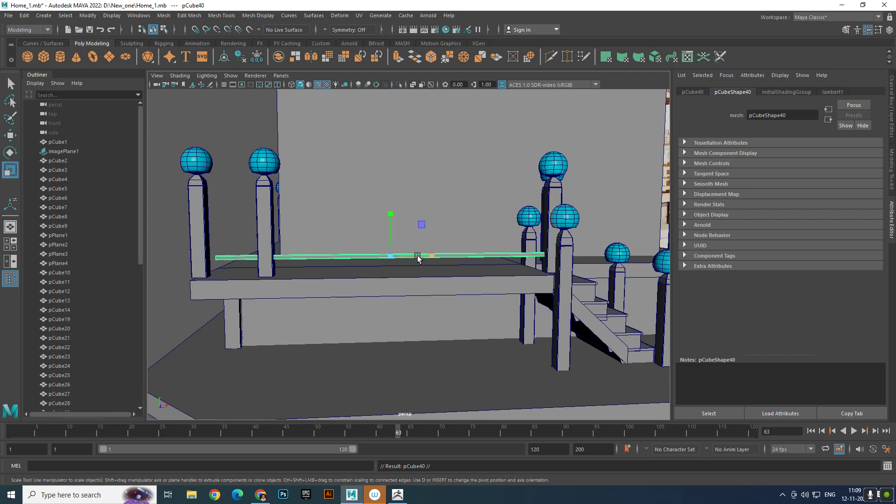
{"action": "key", "text": "w"}
{"action": "left_click_drag", "start_coordinate": [390, 213], "coordinate": [410, 270]}
{"action": "scroll", "coordinate": [390, 174], "scroll_direction": "down", "scroll_amount": 6}
{"action": "left_click", "coordinate": [542, 366]}
{"action": "scroll", "coordinate": [518, 338], "scroll_direction": "up", "scroll_amount": 8}
{"action": "left_click_drag", "start_coordinate": [518, 338], "coordinate": [456, 292], "text": "alt"}
{"action": "scroll", "coordinate": [456, 292], "scroll_direction": "down", "scroll_amount": 8}
{"action": "scroll", "coordinate": [404, 279], "scroll_direction": "up", "scroll_amount": 6}
{"action": "left_click_drag", "start_coordinate": [404, 278], "coordinate": [398, 292], "text": "alt"}
- Duplicate the lower rail and set the copy's Rotate Z to -90 so it stands upright
{"action": "left_click", "coordinate": [393, 279]}
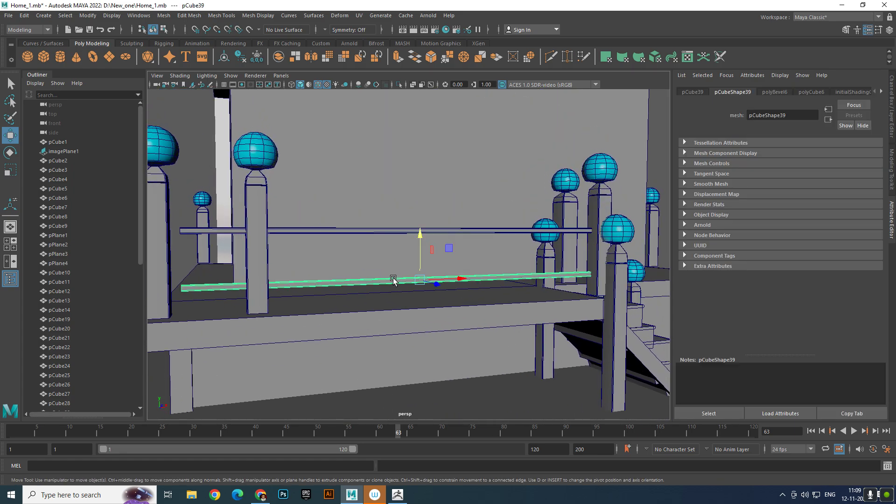
{"action": "key", "text": "ctrl+d"}
{"action": "key", "text": "e"}
{"action": "left_click_drag", "start_coordinate": [400, 254], "coordinate": [485, 205]}
{"action": "left_click", "coordinate": [890, 29]}
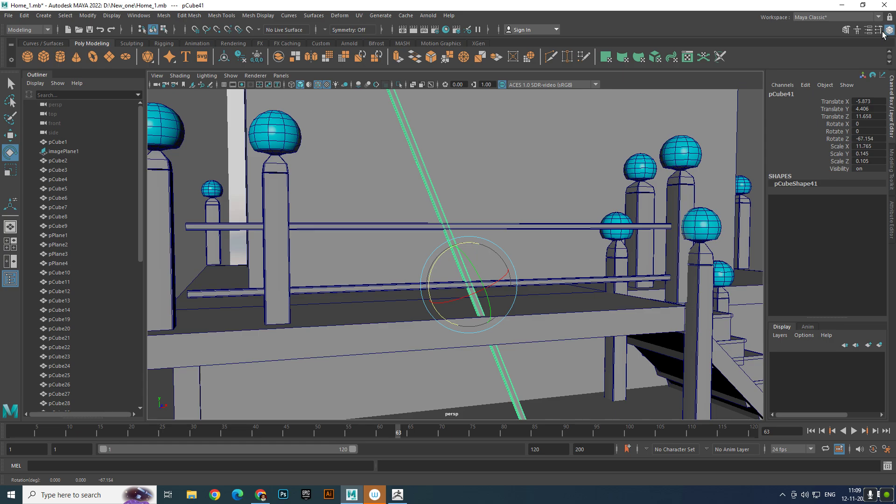
{"action": "left_click", "coordinate": [881, 138]}
{"action": "left_click", "coordinate": [880, 137]}
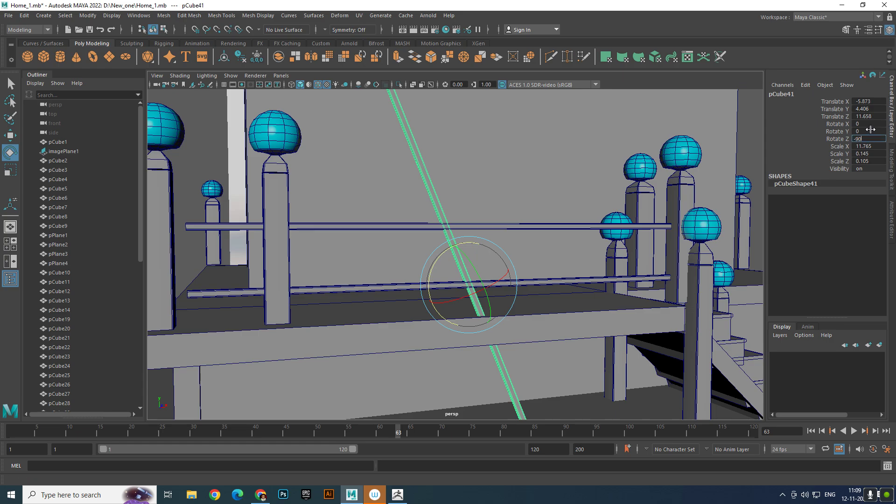
{"action": "key", "text": "Return"}
- Shorten the upright bar to an X scale of about 1.84 and raise it to about 5.08 in Y so it crosses both rails
{"action": "scroll", "coordinate": [436, 230], "scroll_direction": "down", "scroll_amount": 6}
{"action": "left_click_drag", "start_coordinate": [436, 230], "coordinate": [524, 278], "text": "alt"}
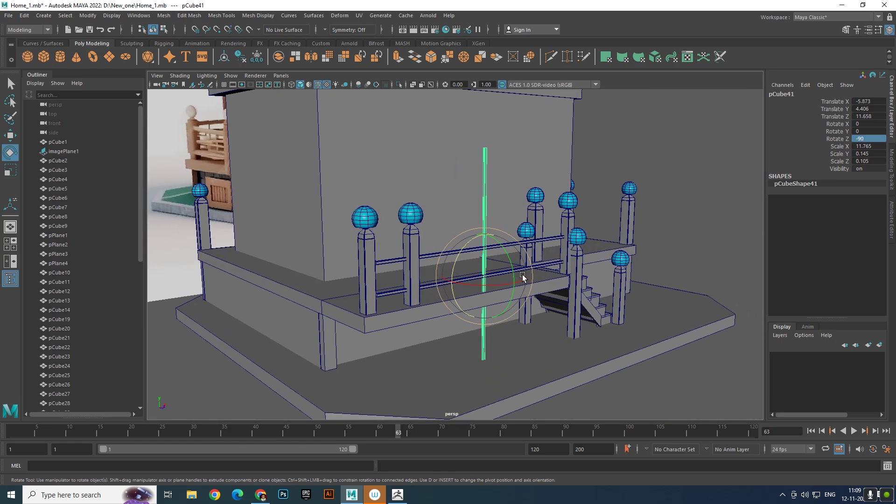
{"action": "scroll", "coordinate": [448, 247], "scroll_direction": "up", "scroll_amount": 6}
{"action": "middle_click_drag", "start_coordinate": [472, 262], "coordinate": [452, 276], "text": "alt"}
{"action": "key", "text": "r"}
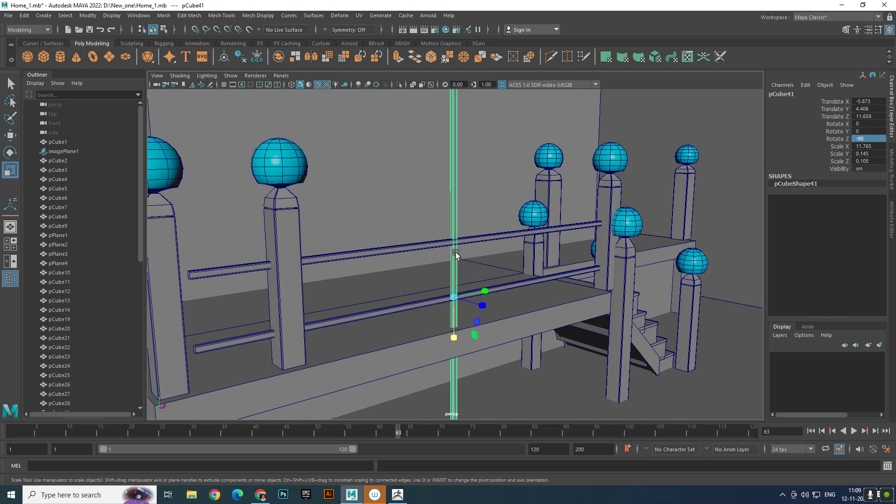
{"action": "left_click_drag", "start_coordinate": [455, 338], "coordinate": [456, 302]}
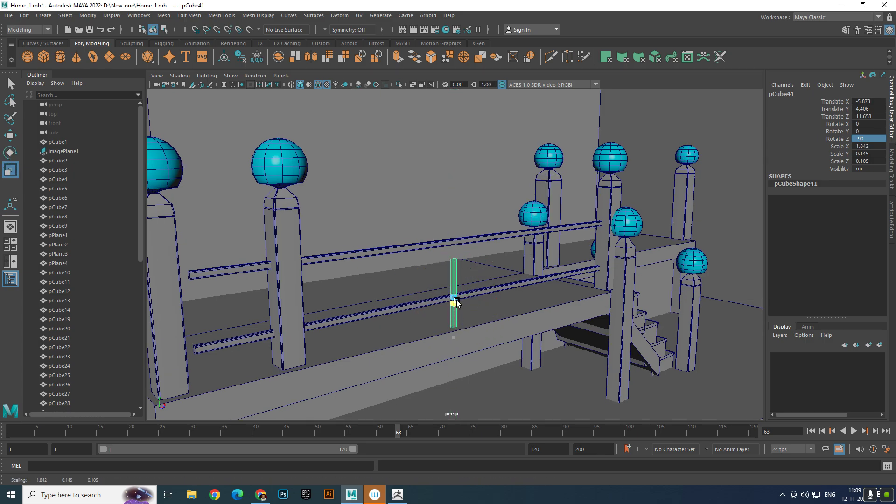
{"action": "key", "text": "w"}
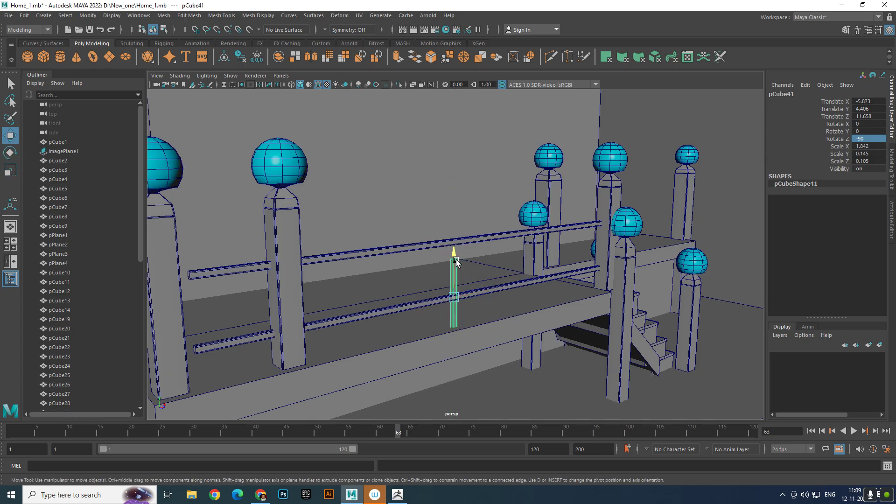
{"action": "left_click_drag", "start_coordinate": [454, 254], "coordinate": [454, 233]}
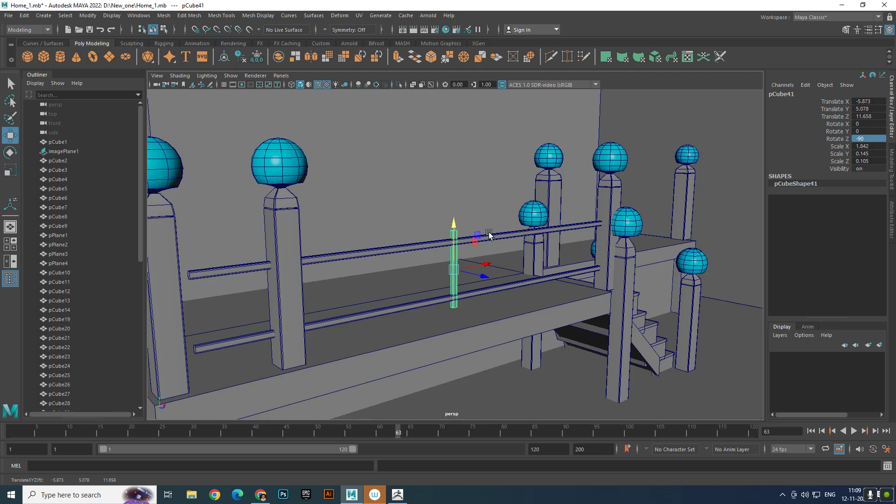
- Lengthen the upright to an X scale of about 2.59 and move it beside the inner corner post, at about -8.95 in X
{"action": "key", "text": "e"}
{"action": "key", "text": "r"}
{"action": "left_click_drag", "start_coordinate": [460, 302], "coordinate": [459, 329]}
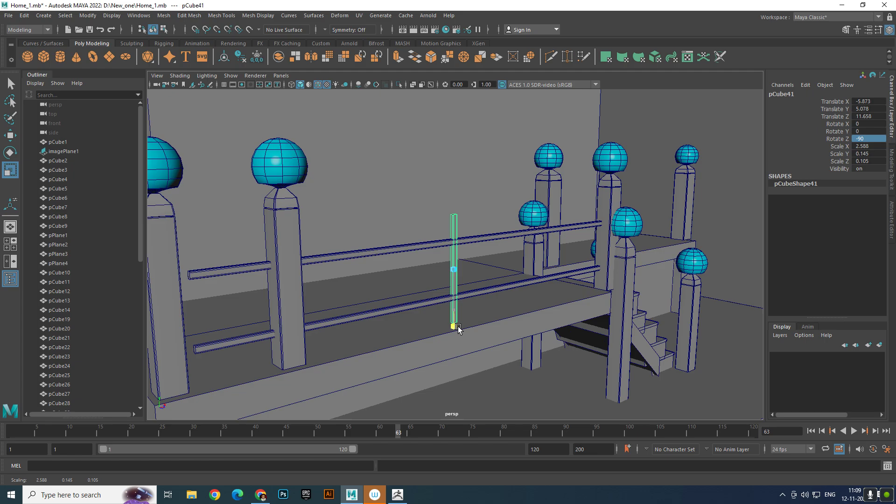
{"action": "key", "text": "w"}
{"action": "left_click_drag", "start_coordinate": [451, 232], "coordinate": [461, 259]}
- Duplicate the upright four times in a row along the rails, with the last copy at about -2.99 in X
{"action": "key", "text": "ctrl+d"}
{"action": "key", "text": "ctrl+d"}
{"action": "key", "text": "shift+d"}
{"action": "key", "text": "shift+d"}
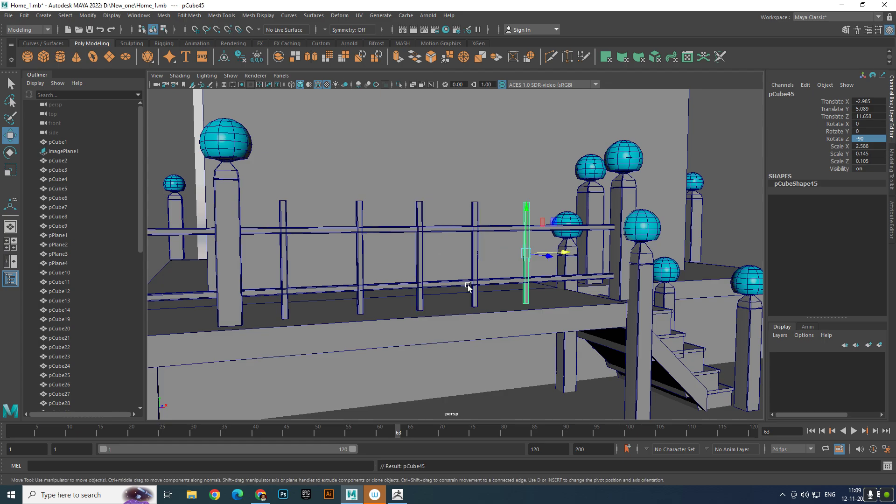
{"action": "scroll", "coordinate": [469, 291], "scroll_direction": "down", "scroll_amount": 5}
{"action": "left_click", "coordinate": [590, 252]}
{"action": "left_click_drag", "start_coordinate": [589, 252], "coordinate": [612, 257], "text": "alt"}
{"action": "scroll", "coordinate": [570, 259], "scroll_direction": "up", "scroll_amount": 8}
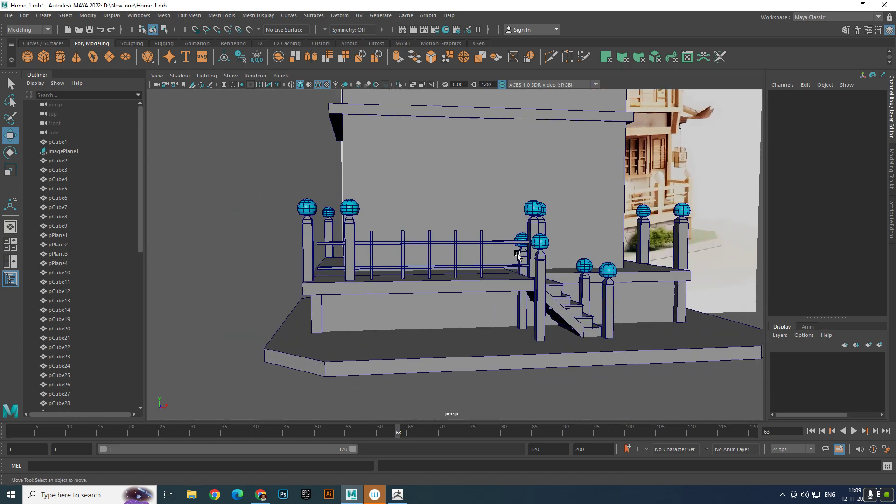
- Duplicate the whole railing of two rails and five uprights and move the copy across to the opposite side of the platform
{"action": "left_click", "coordinate": [382, 238]}
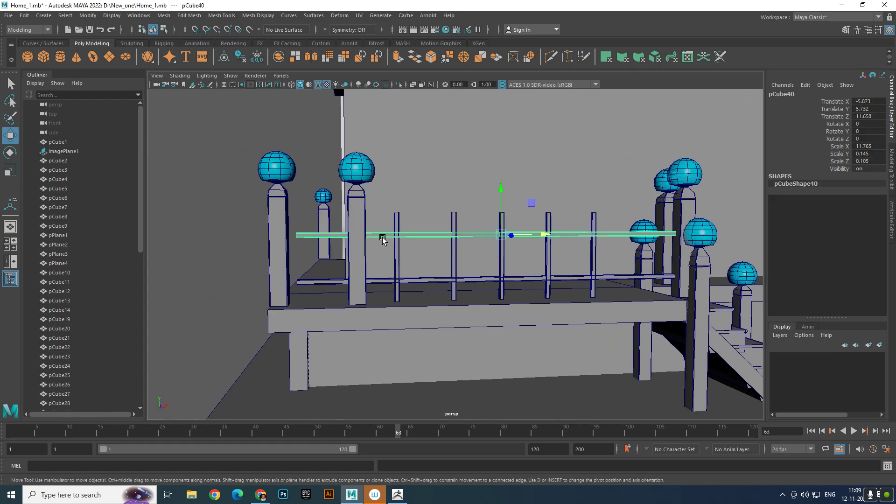
{"action": "left_click", "coordinate": [381, 281], "text": "shift"}
{"action": "left_click", "coordinate": [398, 260], "text": "shift"}
{"action": "left_click", "coordinate": [454, 256], "text": "shift"}
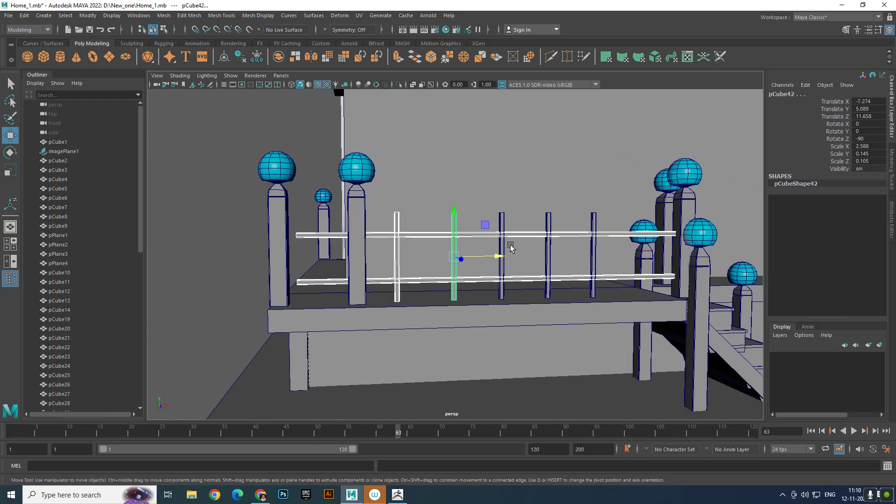
{"action": "left_click_drag", "start_coordinate": [501, 256], "coordinate": [548, 251], "text": "shift"}
{"action": "left_click", "coordinate": [550, 242], "text": "shift"}
{"action": "left_click", "coordinate": [593, 245], "text": "shift"}
{"action": "right_click_drag", "start_coordinate": [593, 247], "coordinate": [464, 282], "text": "alt"}
{"action": "left_click_drag", "start_coordinate": [464, 282], "coordinate": [580, 306], "text": "alt"}
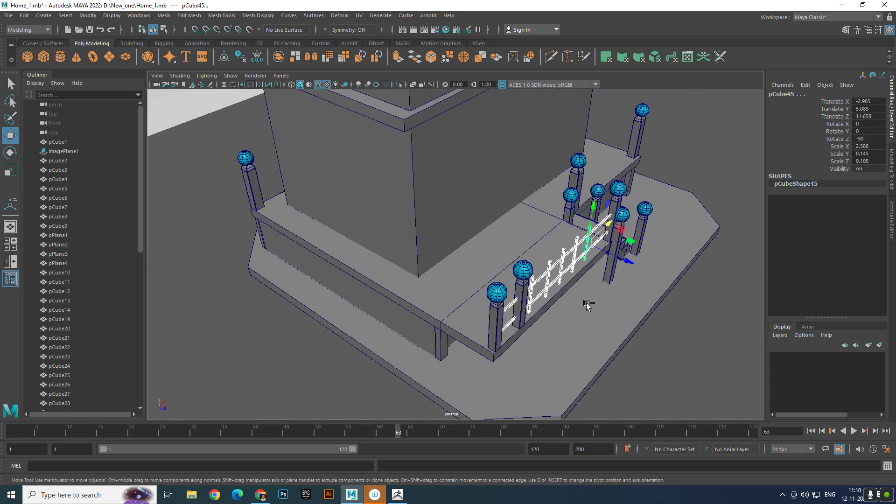
{"action": "key", "text": "ctrl+d"}
{"action": "left_click_drag", "start_coordinate": [628, 261], "coordinate": [468, 218]}
{"action": "key", "text": "ctrl+z"}
{"action": "middle_click_drag", "start_coordinate": [489, 223], "coordinate": [380, 166]}
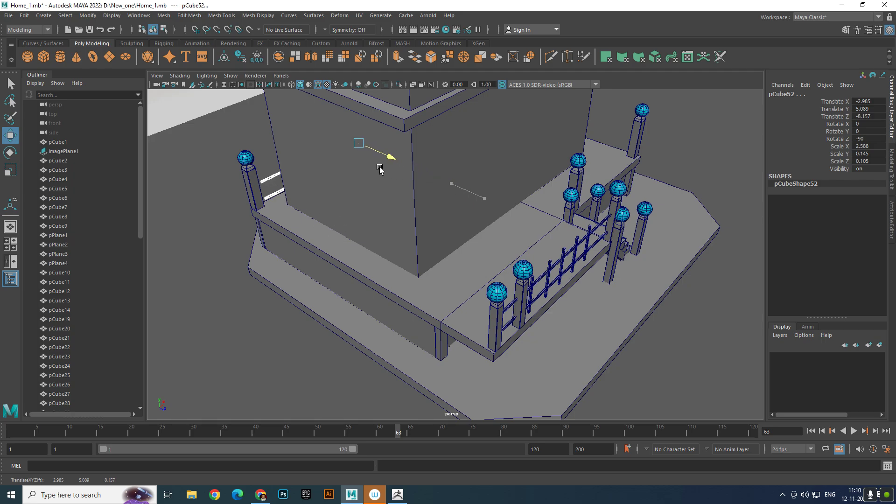
- Fine-tune the copied railing to about -8.56 in Z, shifting it slightly in X to line up with the posts on that side
{"action": "left_click_drag", "start_coordinate": [376, 167], "coordinate": [462, 164], "text": "alt"}
{"action": "scroll", "coordinate": [373, 217], "scroll_direction": "down", "scroll_amount": 5}
{"action": "left_click_drag", "start_coordinate": [366, 219], "coordinate": [450, 220], "text": "alt"}
{"action": "scroll", "coordinate": [403, 239], "scroll_direction": "up", "scroll_amount": 5}
{"action": "left_click_drag", "start_coordinate": [358, 240], "coordinate": [577, 260], "text": "alt"}
- Duplicate uprights on the copied railing to fill the gap between the paired corner posts and to add one at about -1.40 in X
{"action": "left_click", "coordinate": [502, 247]}
{"action": "key", "text": "ctrl+d"}
{"action": "left_click_drag", "start_coordinate": [469, 246], "coordinate": [476, 286], "text": "alt"}
{"action": "left_click", "coordinate": [442, 256]}
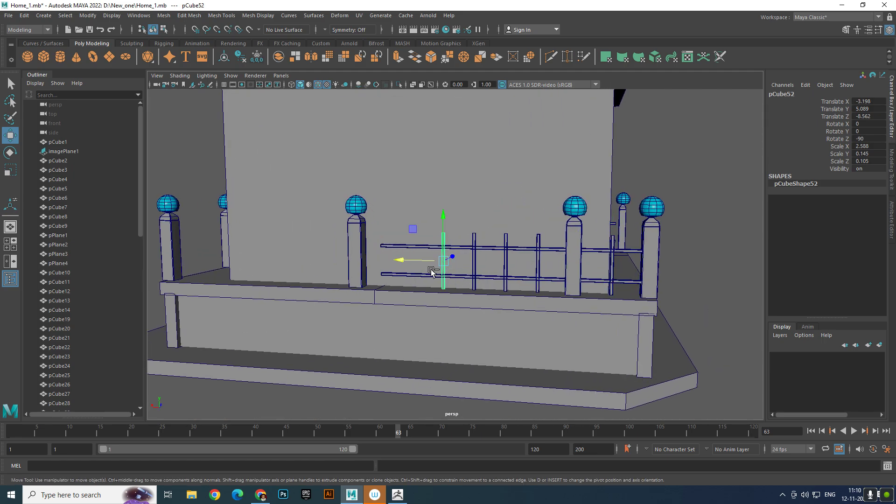
{"action": "key", "text": "ctrl+d"}
{"action": "left_click_drag", "start_coordinate": [405, 260], "coordinate": [363, 259]}
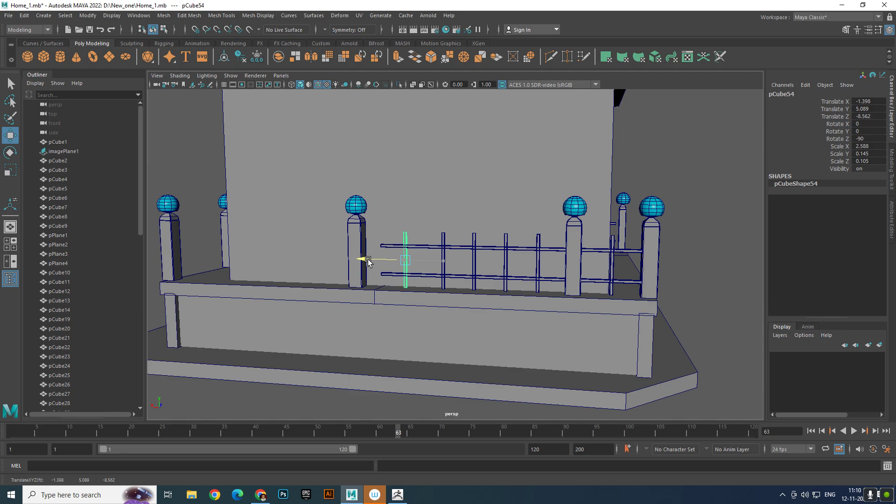
- Extend the copied railing's upper rail past the middle post to the far corner post by moving its end vertices
{"action": "scroll", "coordinate": [373, 257], "scroll_direction": "up", "scroll_amount": 4}
{"action": "left_click", "coordinate": [478, 242]}
{"action": "right_click_drag", "start_coordinate": [479, 242], "coordinate": [437, 247]}
{"action": "scroll", "coordinate": [437, 250], "scroll_direction": "down", "scroll_amount": 5}
{"action": "left_click_drag", "start_coordinate": [407, 219], "coordinate": [464, 256]}
{"action": "left_click_drag", "start_coordinate": [393, 248], "coordinate": [270, 241]}
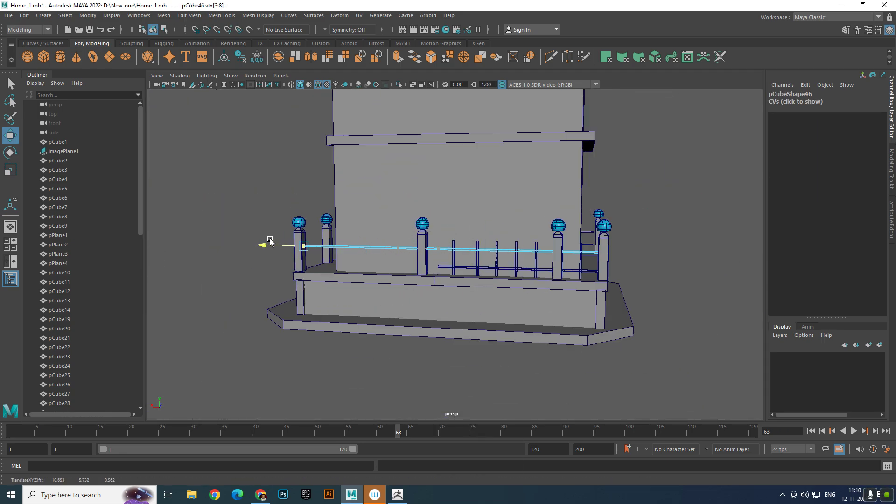
- Extend the copied railing's lower rail to the far corner post by moving its end vertices
{"action": "left_click", "coordinate": [444, 261]}
{"action": "left_click", "coordinate": [447, 266]}
{"action": "right_click_drag", "start_coordinate": [448, 266], "coordinate": [416, 229]}
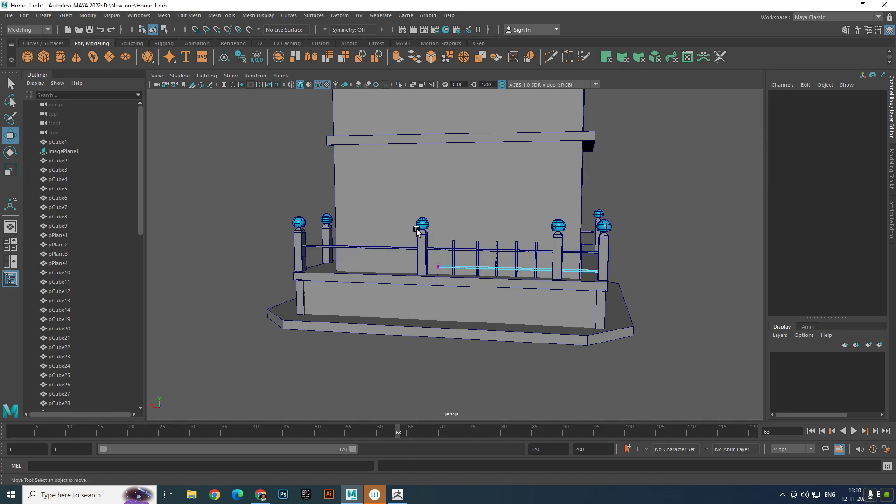
{"action": "left_click_drag", "start_coordinate": [417, 230], "coordinate": [454, 280]}
{"action": "left_click_drag", "start_coordinate": [396, 264], "coordinate": [268, 260]}
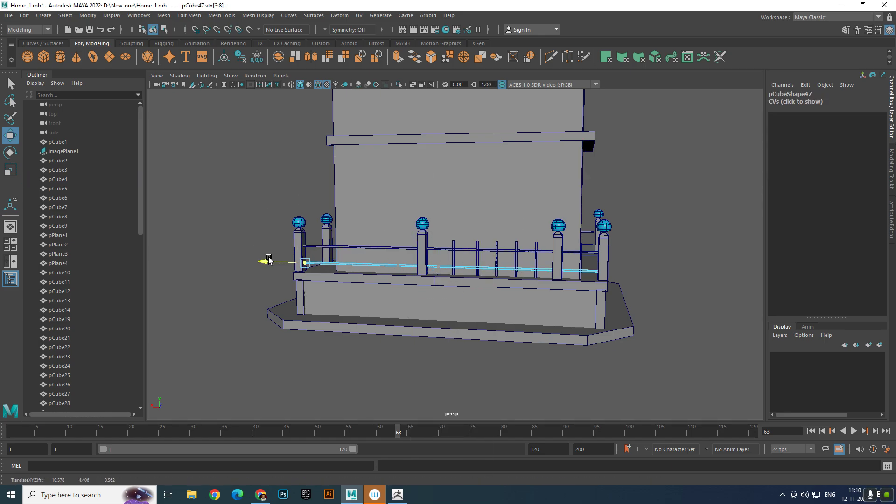
{"action": "right_click_drag", "start_coordinate": [517, 272], "coordinate": [824, 140]}
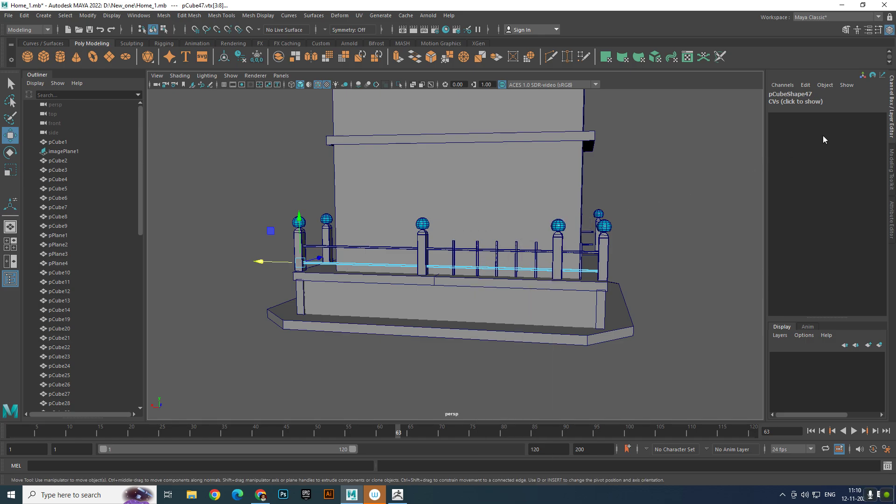
{"action": "left_click", "coordinate": [704, 251]}
- Duplicate the five uprights between the middle post and the paired posts and move the copies into the empty section beyond the middle post
{"action": "scroll", "coordinate": [520, 261], "scroll_direction": "up", "scroll_amount": 5}
{"action": "left_click", "coordinate": [455, 252]}
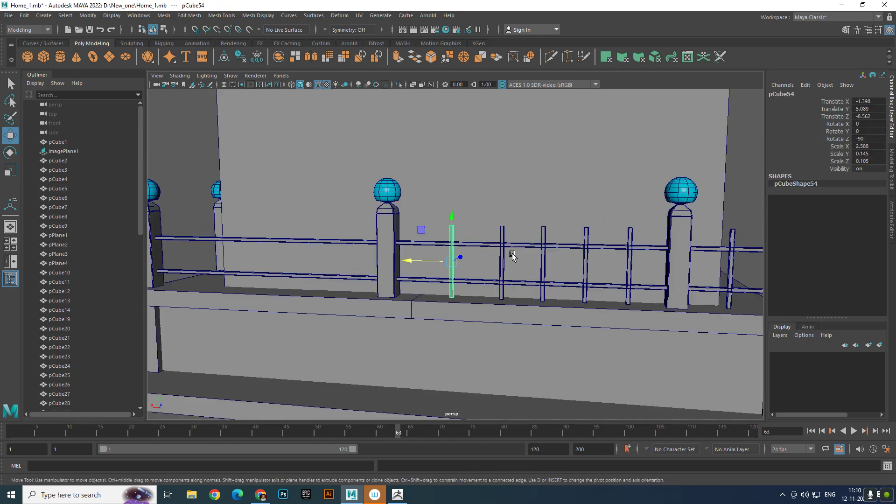
{"action": "middle_click_drag", "start_coordinate": [514, 254], "coordinate": [559, 264]}
{"action": "left_click", "coordinate": [550, 264], "text": "shift"}
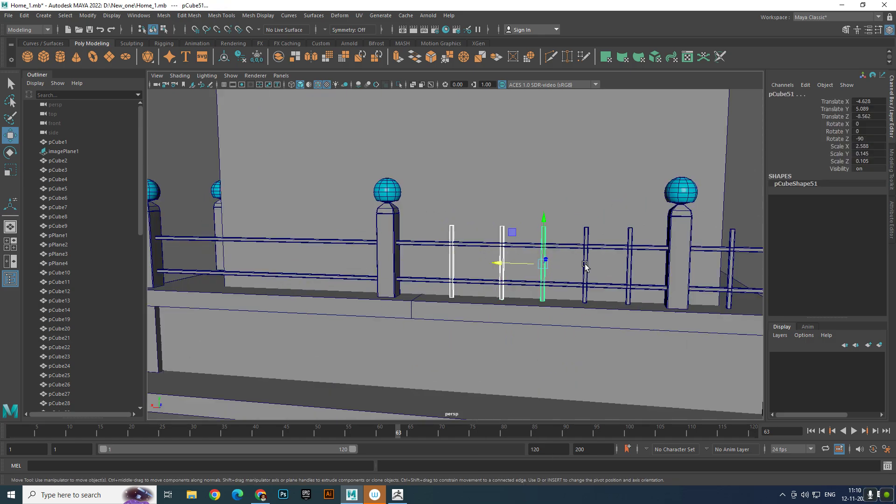
{"action": "left_click", "coordinate": [586, 266], "text": "shift"}
{"action": "left_click", "coordinate": [625, 270], "text": "shift"}
{"action": "key", "text": "ctrl+z"}
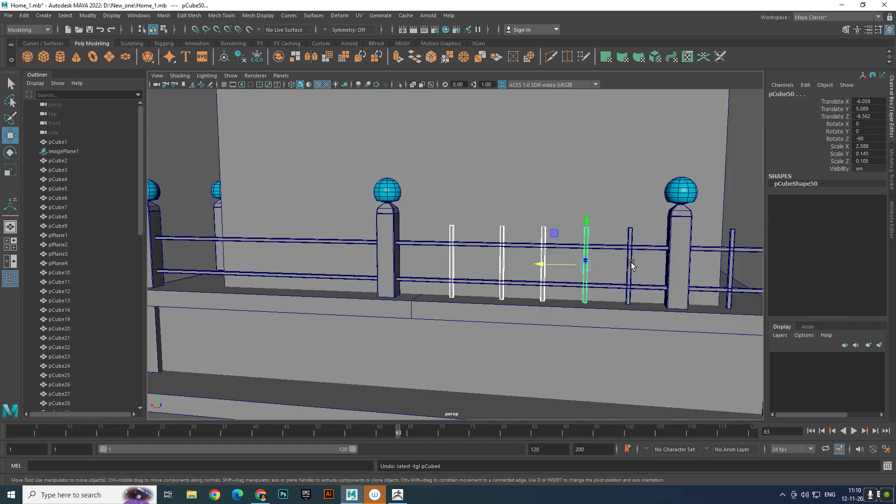
{"action": "left_click", "coordinate": [632, 266], "text": "shift"}
{"action": "scroll", "coordinate": [588, 266], "scroll_direction": "down", "scroll_amount": 5}
{"action": "middle_click_drag", "start_coordinate": [570, 266], "coordinate": [606, 266], "text": "alt"}
{"action": "scroll", "coordinate": [606, 266], "scroll_direction": "up", "scroll_amount": 6}
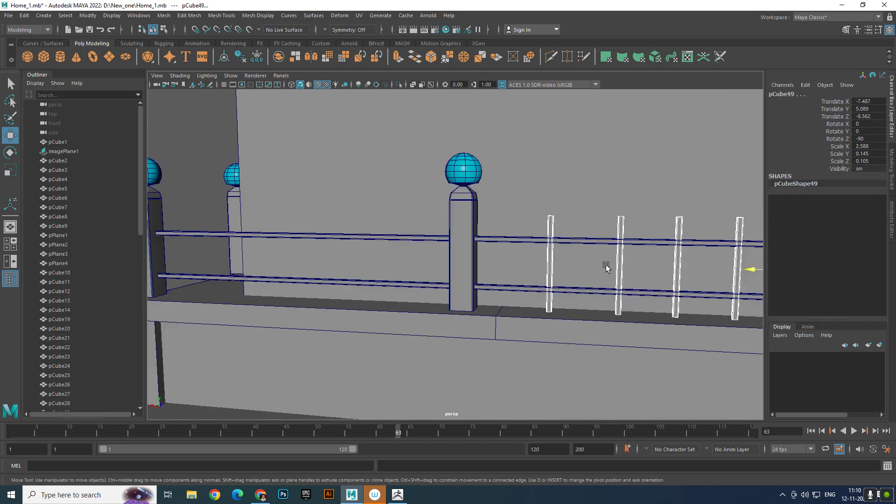
{"action": "scroll", "coordinate": [606, 266], "scroll_direction": "down", "scroll_amount": 5}
{"action": "key", "text": "ctrl+d"}
{"action": "left_click_drag", "start_coordinate": [612, 262], "coordinate": [378, 260]}
{"action": "left_click", "coordinate": [231, 389]}
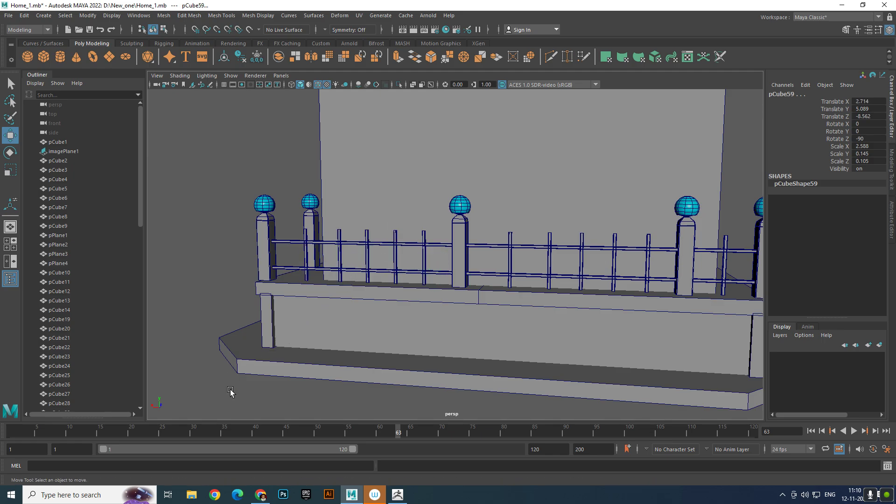
- Group the two rails and five uprights of the railing beside the stairs and center the group's pivot
{"action": "left_click_drag", "start_coordinate": [232, 389], "coordinate": [514, 340], "text": "alt"}
{"action": "scroll", "coordinate": [472, 308], "scroll_direction": "up", "scroll_amount": 10}
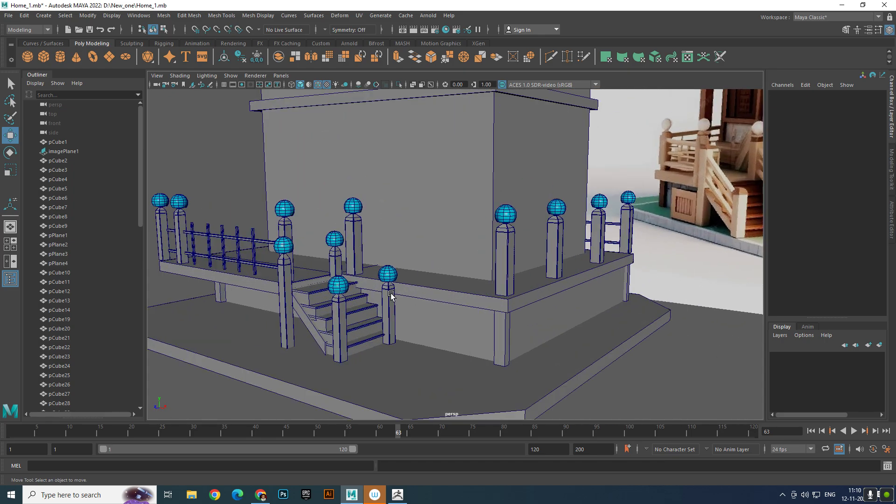
{"action": "left_click", "coordinate": [407, 267]}
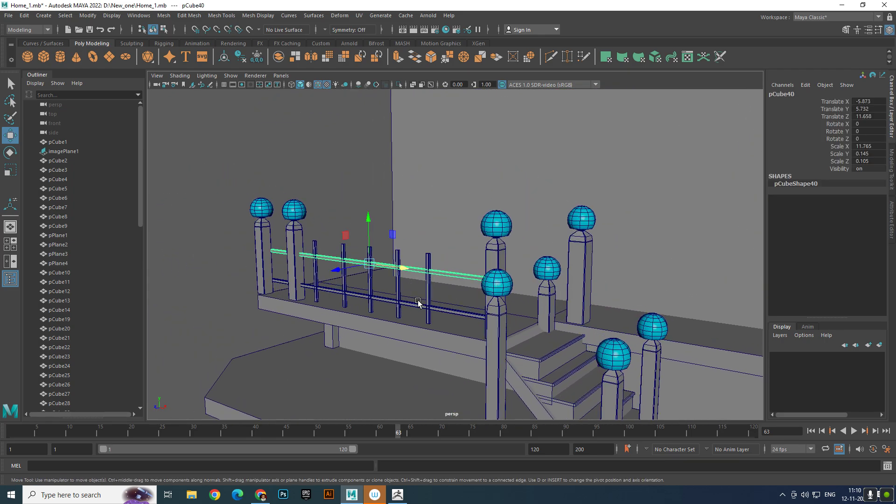
{"action": "left_click", "coordinate": [437, 310], "text": "shift"}
{"action": "left_click", "coordinate": [428, 292], "text": "shift"}
{"action": "left_click", "coordinate": [398, 287], "text": "shift"}
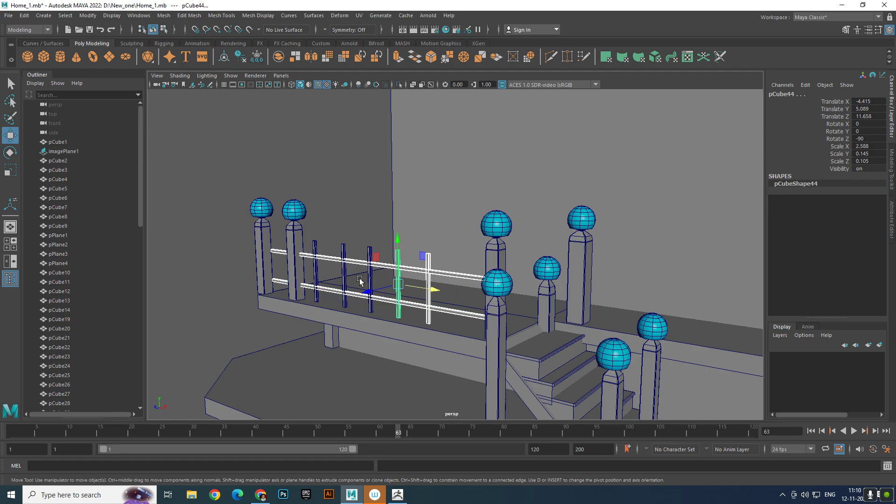
{"action": "left_click", "coordinate": [369, 278], "text": "shift"}
{"action": "left_click", "coordinate": [344, 274], "text": "shift"}
{"action": "left_click", "coordinate": [316, 269], "text": "shift"}
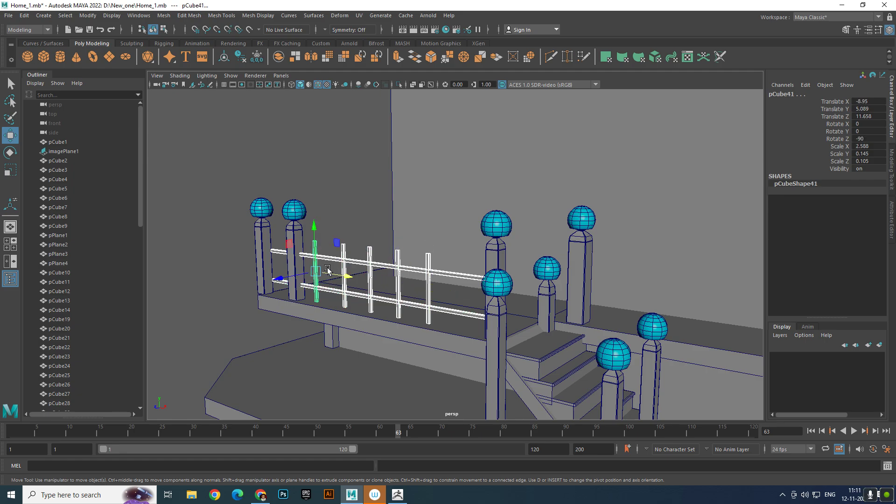
{"action": "scroll", "coordinate": [373, 281], "scroll_direction": "down", "scroll_amount": 5}
{"action": "left_click_drag", "start_coordinate": [381, 282], "coordinate": [421, 294], "text": "alt"}
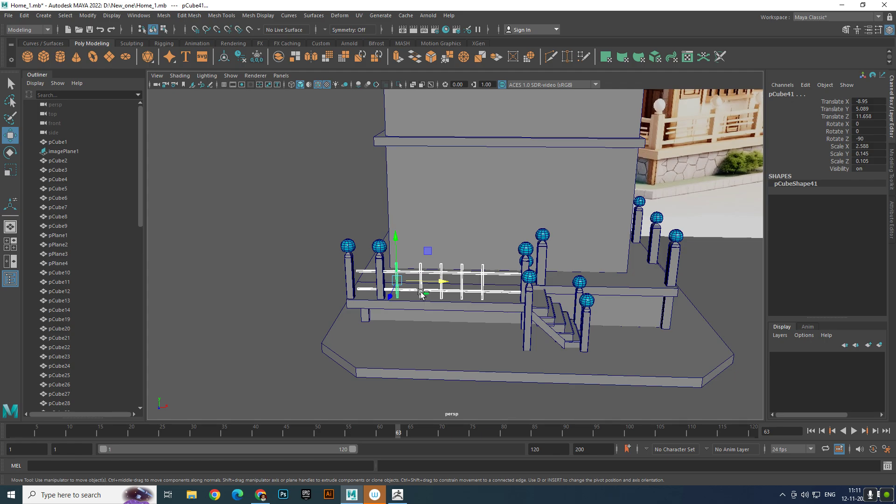
{"action": "key", "text": "ctrl+g"}
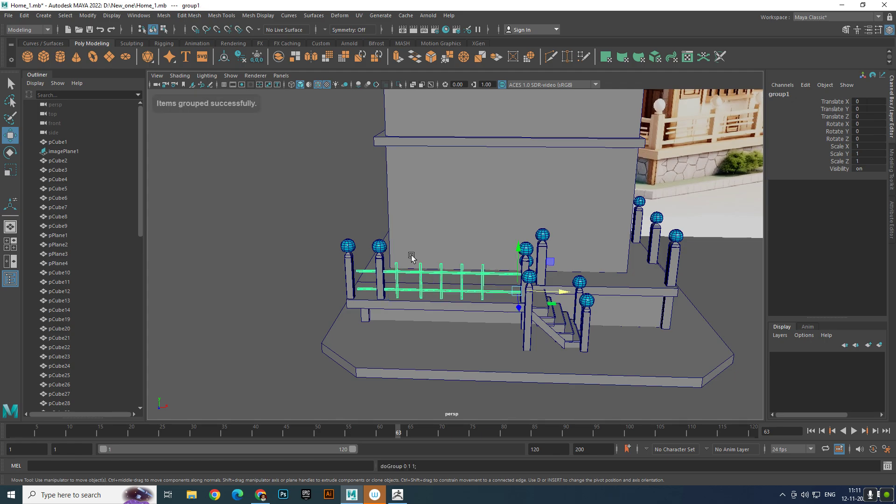
{"action": "left_click", "coordinate": [88, 16]}
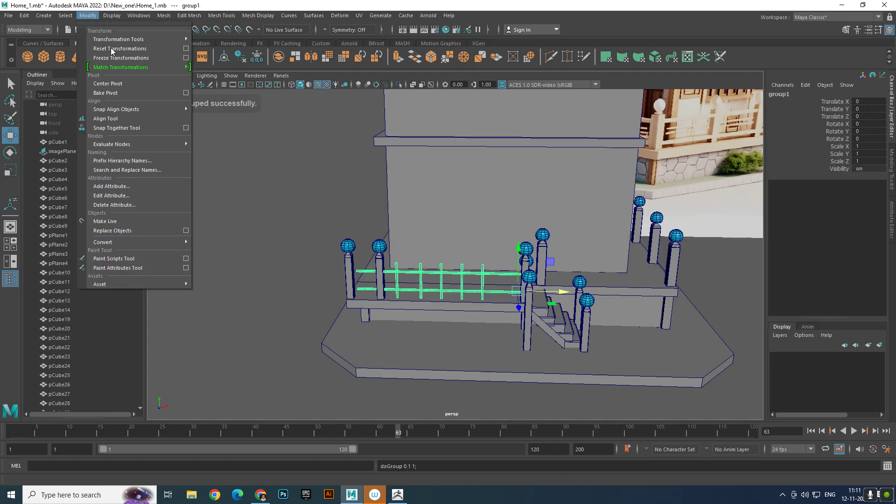
{"action": "left_click", "coordinate": [120, 87]}
- Try turning the original railing group with Rotate Y at -90 and undo the rotation
{"action": "key", "text": "e"}
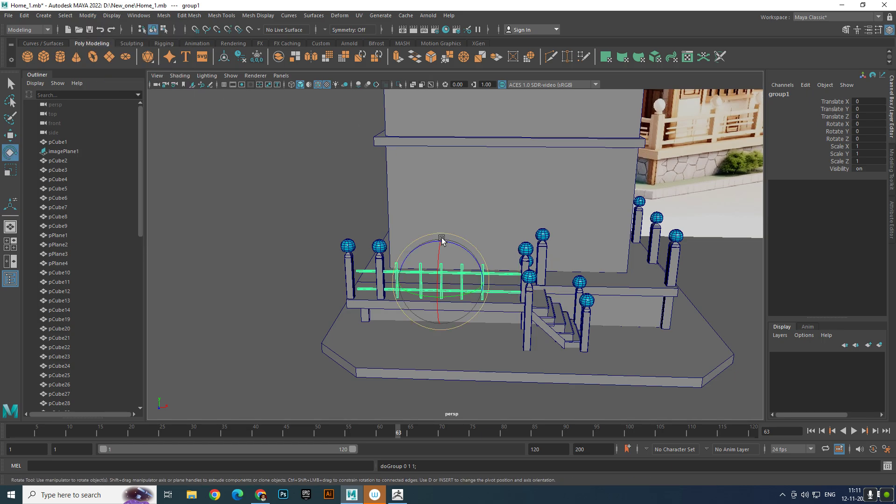
{"action": "left_click_drag", "start_coordinate": [459, 297], "coordinate": [317, 301]}
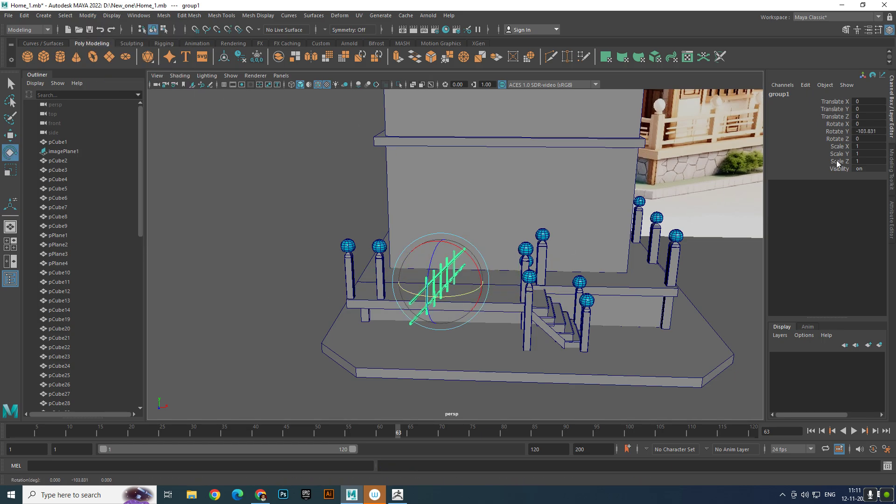
{"action": "double_click", "coordinate": [876, 132]}
{"action": "key", "text": "Return"}
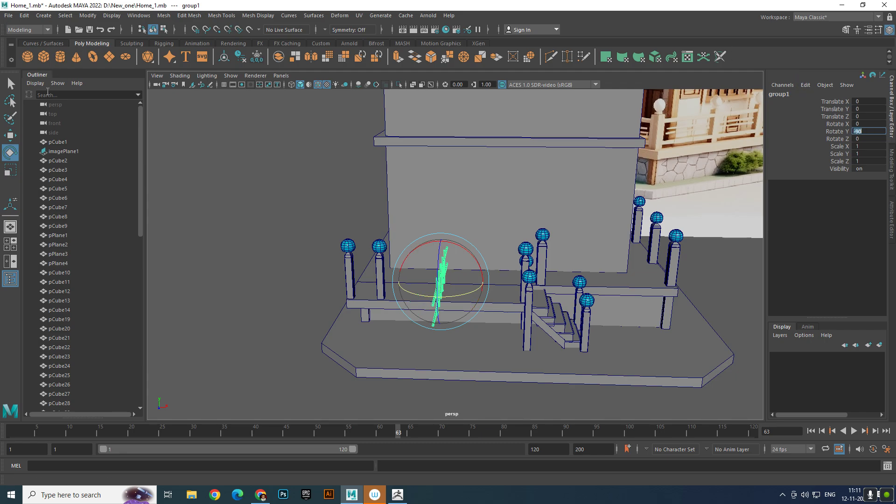
{"action": "left_click", "coordinate": [13, 139]}
{"action": "scroll", "coordinate": [493, 268], "scroll_direction": "down", "scroll_amount": 4}
{"action": "left_click_drag", "start_coordinate": [493, 268], "coordinate": [348, 274], "text": "alt"}
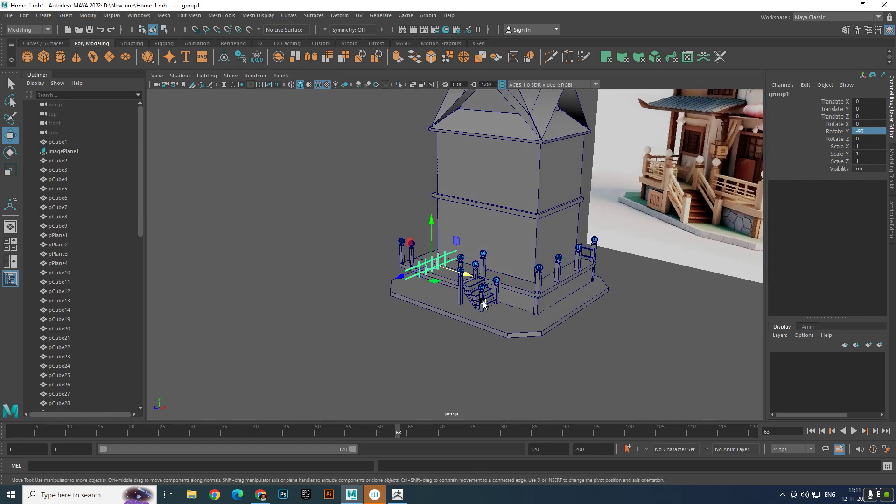
{"action": "key", "text": "ctrl+z"}
{"action": "key", "text": "ctrl+z"}
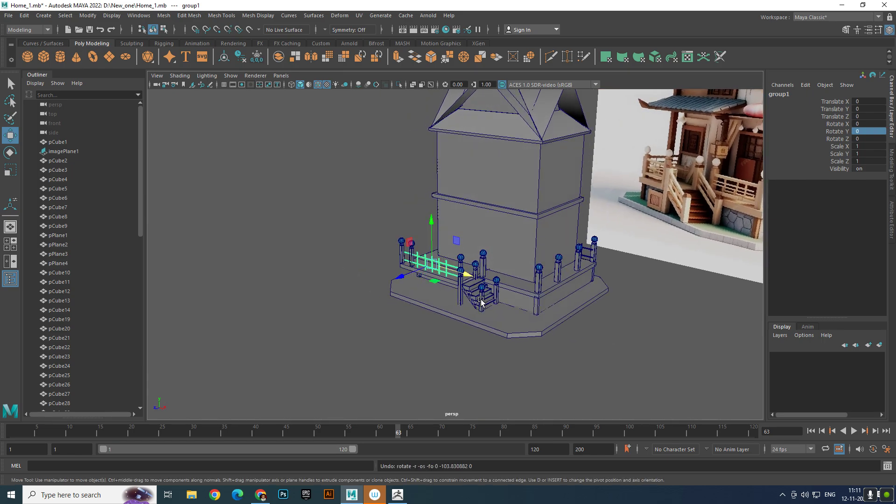
- Duplicate the railing group, move the copy to about -5.5 in Z and set its Rotate Y to -90
{"action": "scroll", "coordinate": [481, 303], "scroll_direction": "up", "scroll_amount": 5}
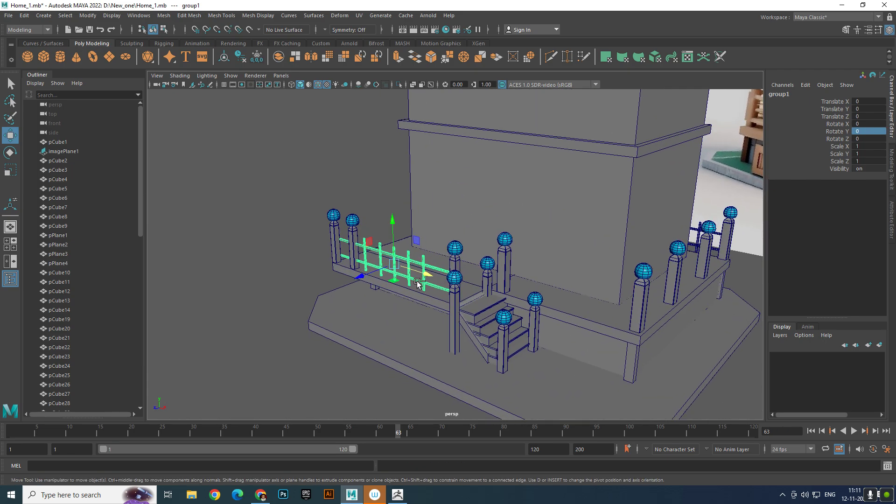
{"action": "key", "text": "ctrl+d"}
{"action": "left_click_drag", "start_coordinate": [365, 275], "coordinate": [421, 261]}
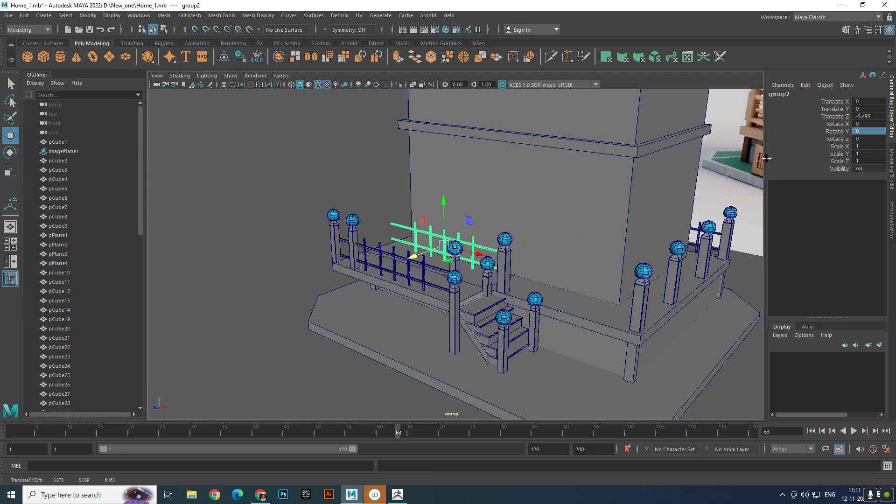
{"action": "left_click", "coordinate": [877, 116]}
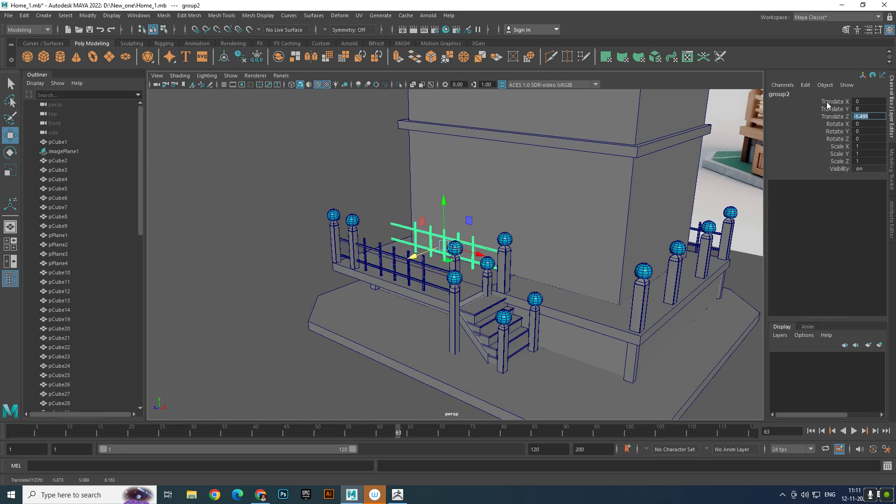
{"action": "left_click", "coordinate": [880, 131]}
{"action": "type", "text": "-90"}
{"action": "key", "text": "Return"}
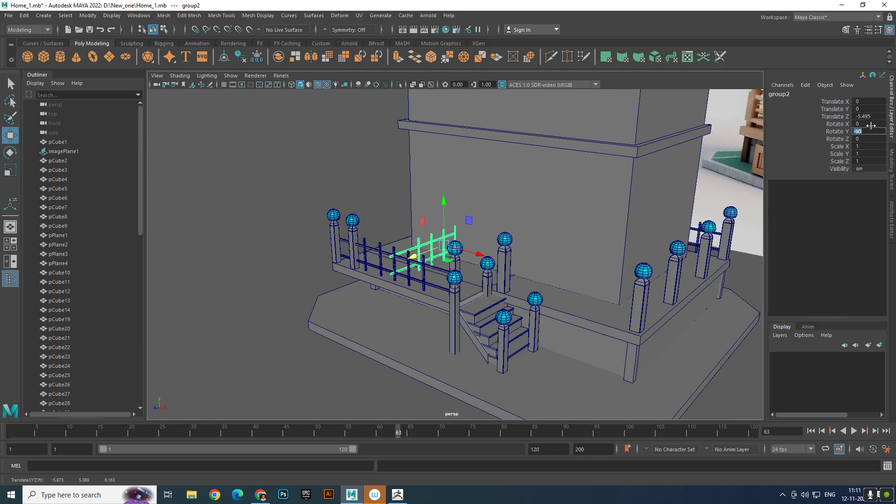
- Move the rotated railing group to about 16.75 in X, onto the posts of the side beyond the stairs
{"action": "mouse_move", "coordinate": [478, 263]}
{"action": "left_mouse_down"}
{"action": "mouse_move", "coordinate": [720, 293]}
{"action": "mouse_move", "coordinate": [655, 275]}
{"action": "left_mouse_up"}
{"action": "key", "text": "space"}
{"action": "scroll", "coordinate": [574, 212], "scroll_direction": "down", "scroll_amount": 1}
{"action": "scroll", "coordinate": [574, 212], "scroll_direction": "down", "scroll_amount": 3}
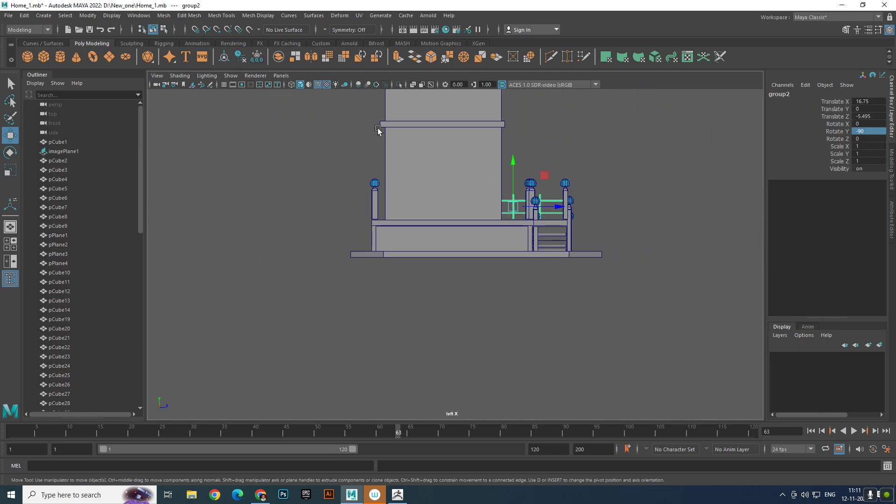
{"action": "left_click", "coordinate": [281, 76]}
{"action": "mouse_move", "coordinate": [292, 86]}
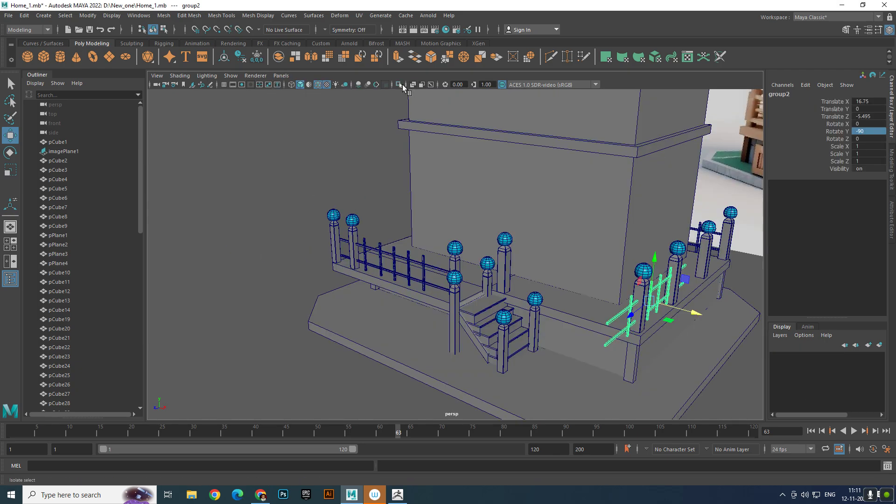
{"action": "left_click", "coordinate": [402, 85]}
{"action": "scroll", "coordinate": [504, 230], "scroll_direction": "down", "scroll_amount": 4}
{"action": "left_click_drag", "start_coordinate": [599, 287], "coordinate": [564, 306], "text": "alt"}
{"action": "scroll", "coordinate": [564, 307], "scroll_direction": "up", "scroll_amount": 5}
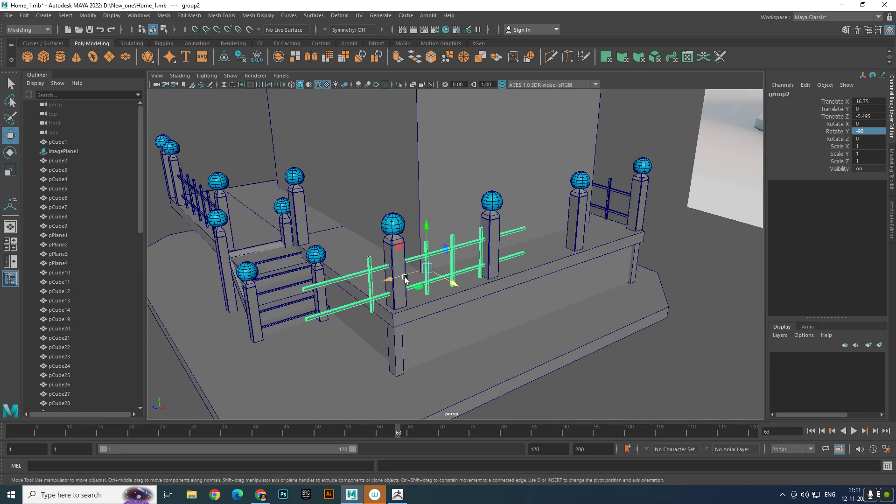
- Slide the railing group to about -9.9 in Z and add a copy of its end upright nearer the stair-side corner post
{"action": "left_click_drag", "start_coordinate": [405, 279], "coordinate": [461, 267]}
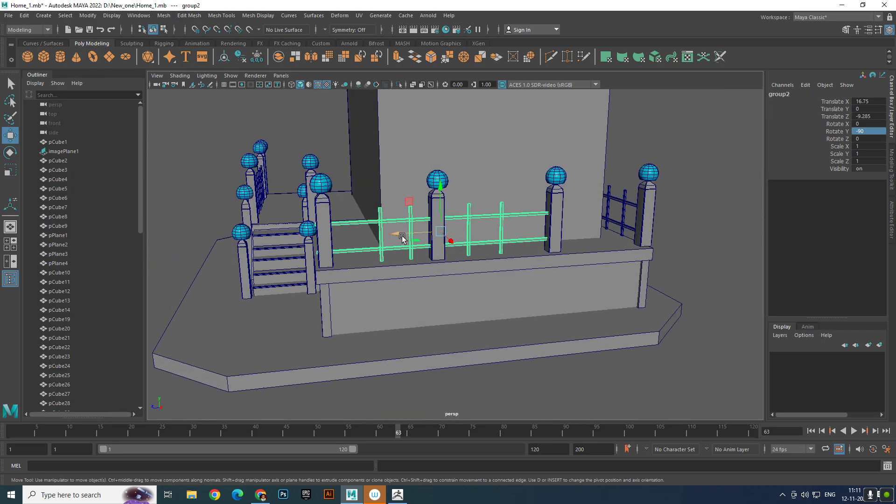
{"action": "left_click_drag", "start_coordinate": [400, 237], "coordinate": [414, 237]}
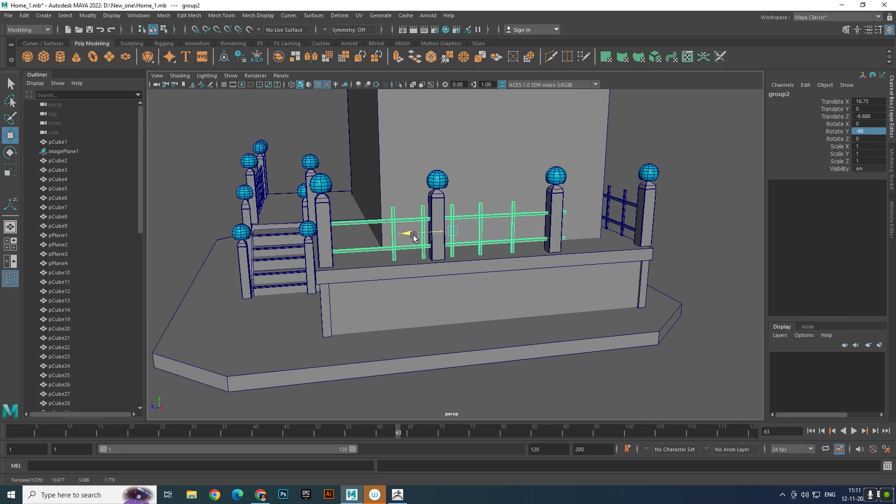
{"action": "left_click", "coordinate": [395, 236]}
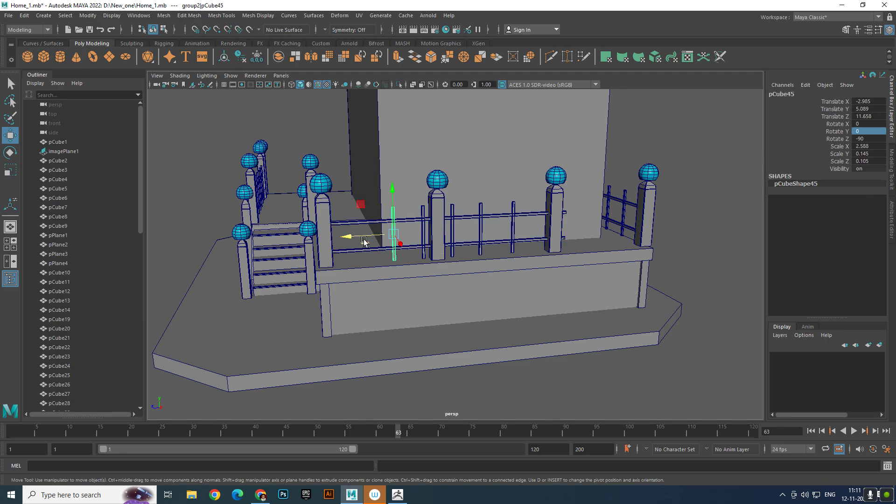
{"action": "left_click_drag", "start_coordinate": [359, 241], "coordinate": [319, 243], "text": "shift"}
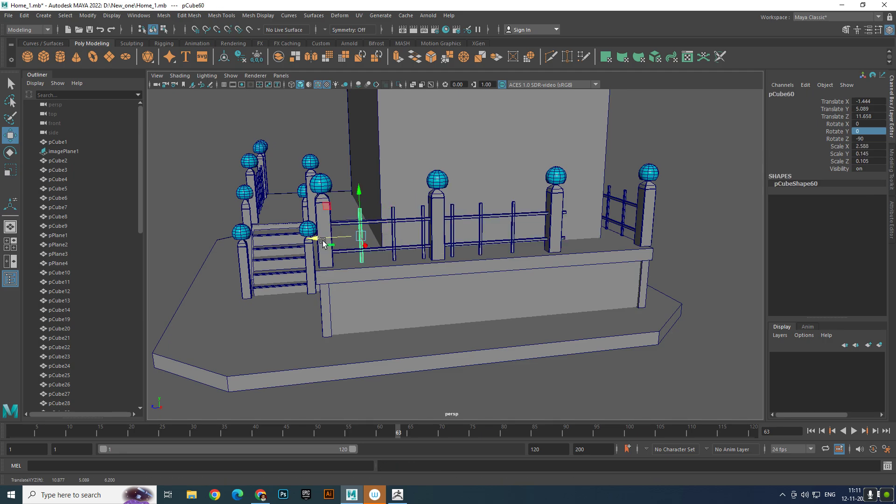
- Stretch the end vertices of this side's upper and lower rails to the far corner post
{"action": "left_click", "coordinate": [537, 213]}
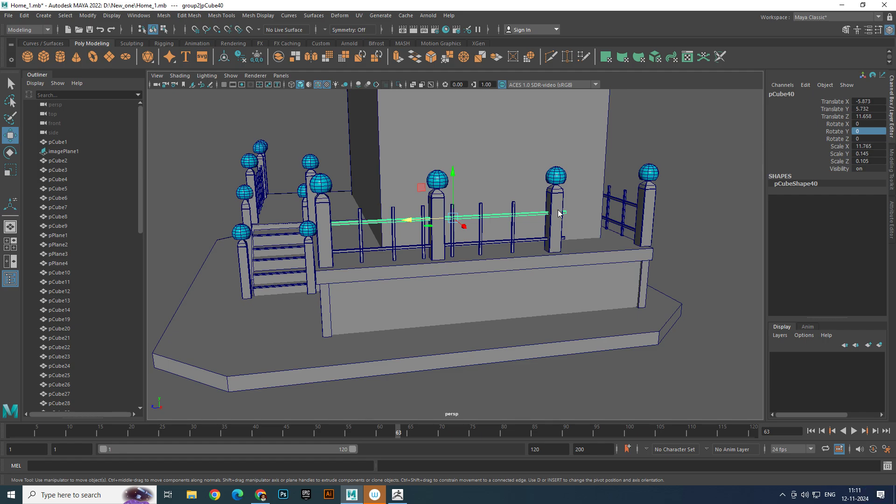
{"action": "right_click_drag", "start_coordinate": [559, 212], "coordinate": [512, 202]}
{"action": "left_click_drag", "start_coordinate": [561, 203], "coordinate": [575, 222]}
{"action": "middle_click_drag", "start_coordinate": [525, 216], "coordinate": [611, 213]}
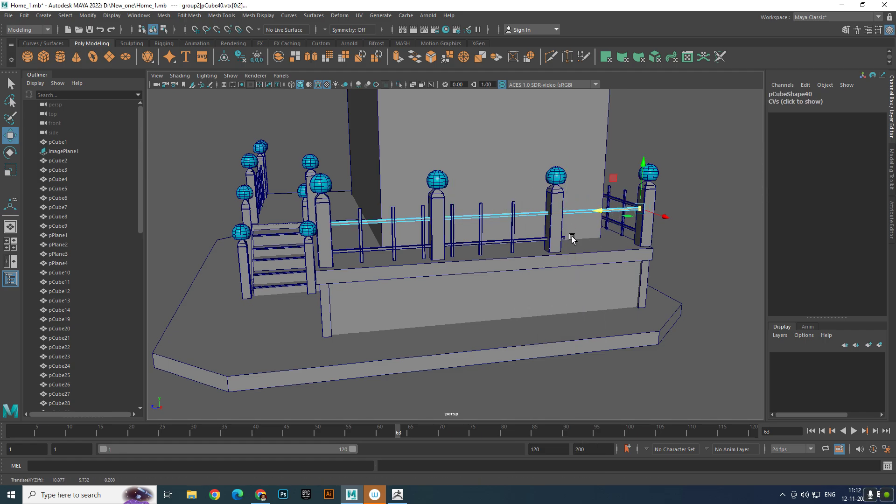
{"action": "left_click", "coordinate": [537, 238]}
{"action": "right_click_drag", "start_coordinate": [536, 238], "coordinate": [522, 227]}
{"action": "left_click_drag", "start_coordinate": [559, 232], "coordinate": [566, 252]}
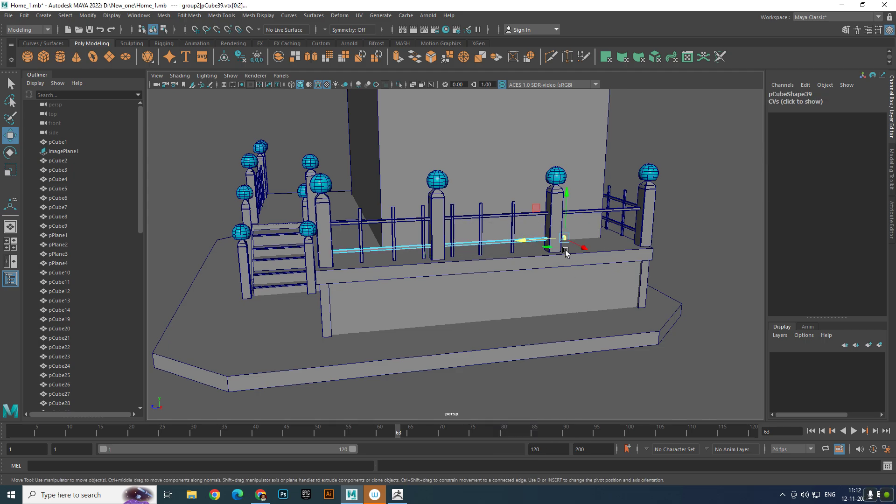
{"action": "middle_click_drag", "start_coordinate": [530, 240], "coordinate": [618, 238]}
{"action": "right_click_drag", "start_coordinate": [610, 240], "coordinate": [535, 251]}
- Duplicate the three uprights of the middle section and move the copies into the empty section by the far corner post
{"action": "left_click", "coordinate": [512, 227]}
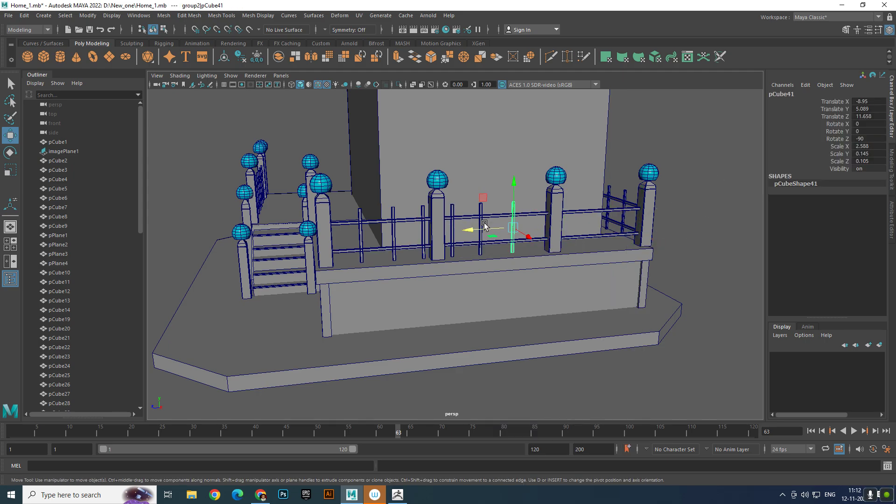
{"action": "left_click_drag", "start_coordinate": [512, 227], "coordinate": [477, 222], "text": "shift"}
{"action": "left_click", "coordinate": [455, 223], "text": "shift"}
{"action": "key", "text": "ctrl+z"}
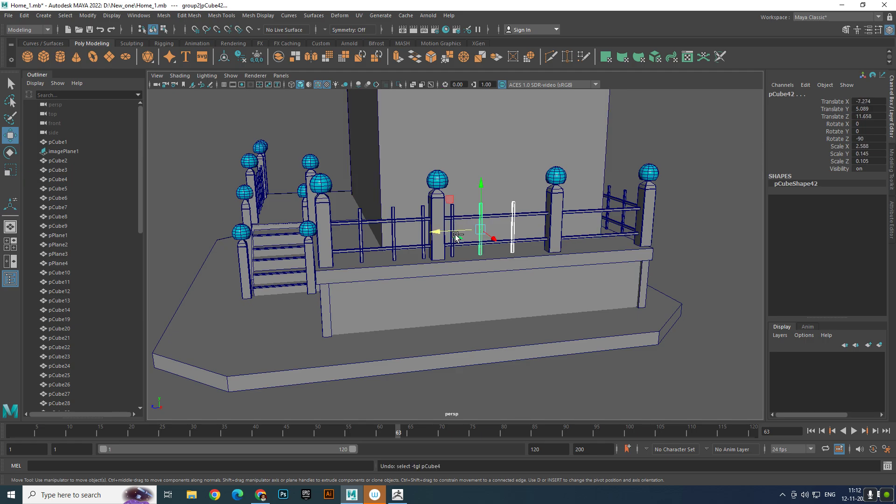
{"action": "key", "text": "shift+d"}
{"action": "left_click_drag", "start_coordinate": [429, 230], "coordinate": [441, 236], "text": "shift"}
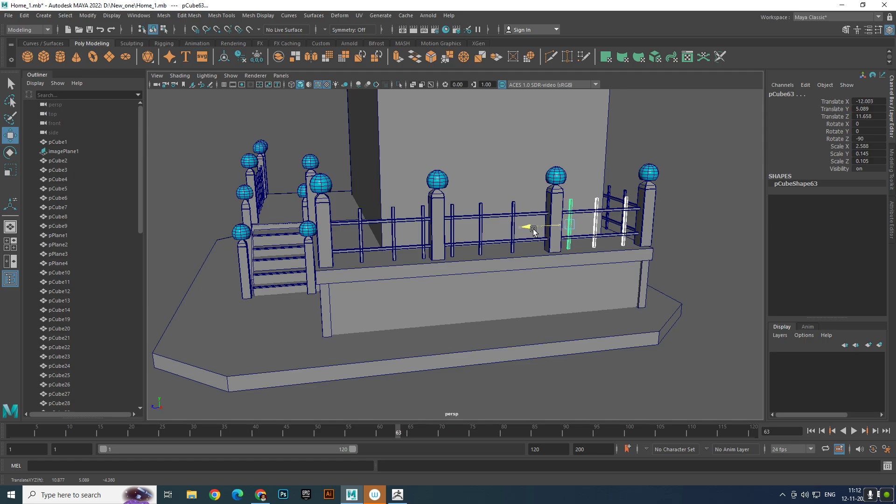
- Examine the railings and uprights around the far corner and the stair side of the base
{"action": "left_click", "coordinate": [673, 242]}
{"action": "scroll", "coordinate": [608, 264], "scroll_direction": "down", "scroll_amount": 5}
{"action": "left_click_drag", "start_coordinate": [608, 264], "coordinate": [650, 310], "text": "alt"}
{"action": "scroll", "coordinate": [598, 191], "scroll_direction": "up", "scroll_amount": 4}
{"action": "left_click", "coordinate": [575, 204]}
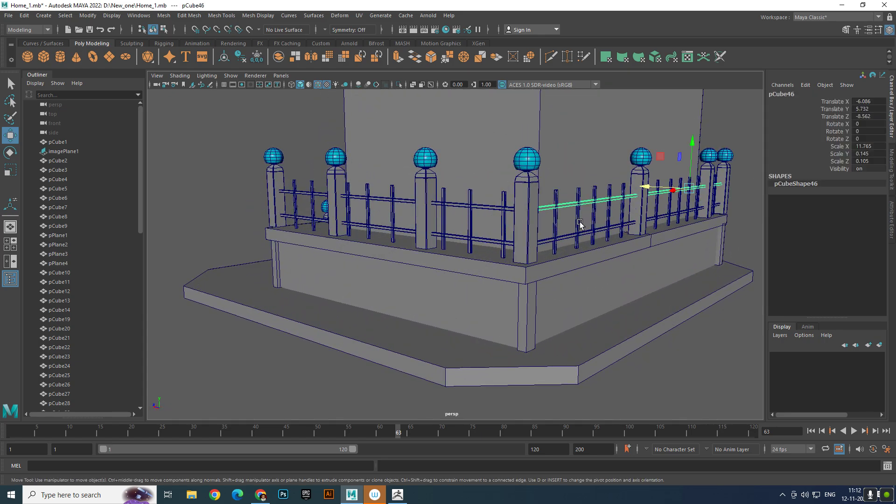
{"action": "left_click", "coordinate": [645, 288]}
{"action": "scroll", "coordinate": [476, 250], "scroll_direction": "down", "scroll_amount": 3}
{"action": "left_click_drag", "start_coordinate": [476, 250], "coordinate": [424, 255], "text": "alt"}
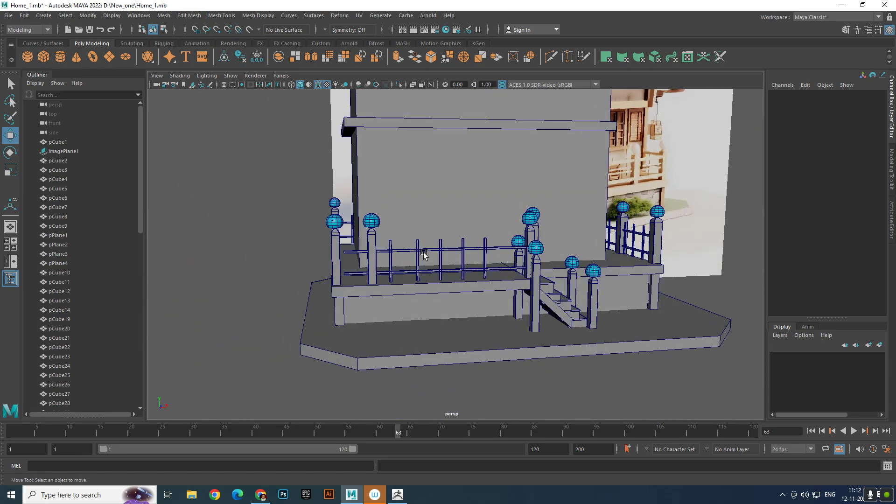
- Duplicate the railing group beside the stairs and move the copy to about -9.7 in X
{"action": "left_click", "coordinate": [447, 250]}
{"action": "scroll", "coordinate": [453, 251], "scroll_direction": "down", "scroll_amount": 5}
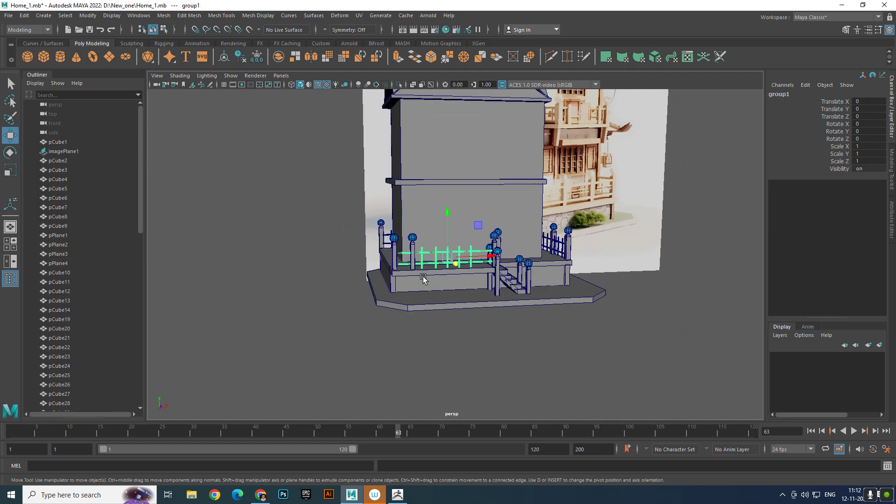
{"action": "left_click_drag", "start_coordinate": [423, 277], "coordinate": [450, 283], "text": "alt"}
{"action": "key", "text": "ctrl+d"}
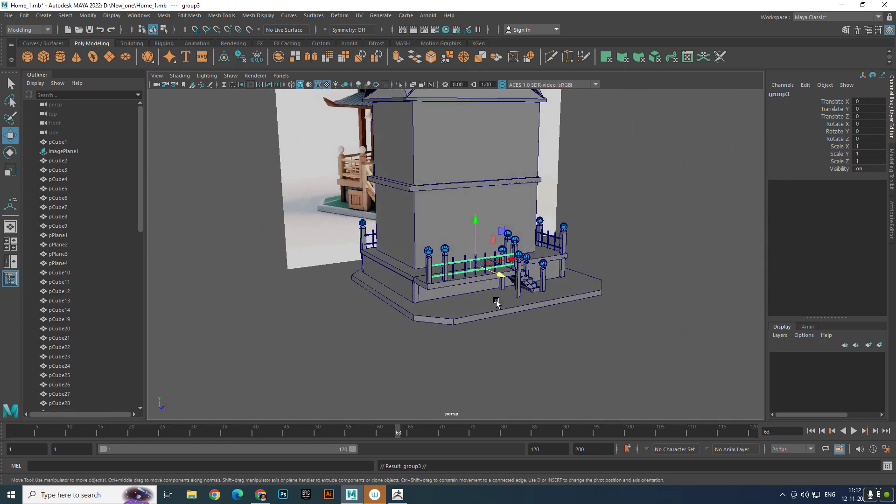
{"action": "scroll", "coordinate": [492, 271], "scroll_direction": "up", "scroll_amount": 3}
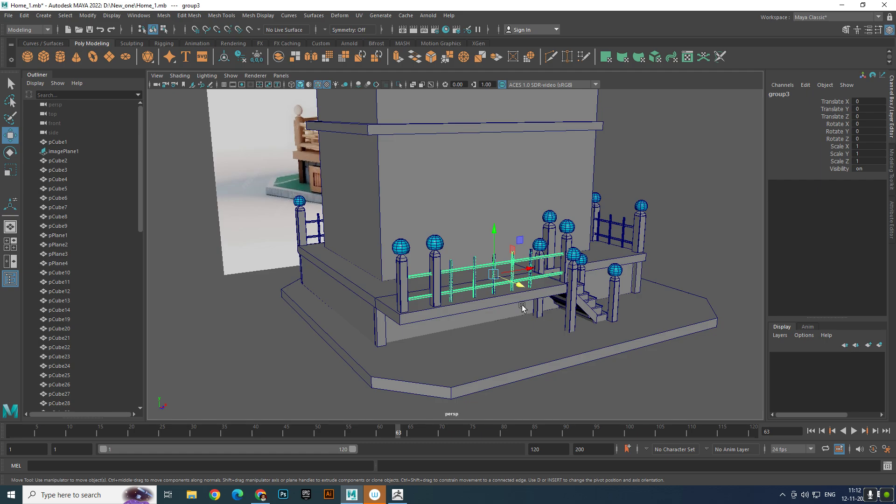
{"action": "scroll", "coordinate": [522, 307], "scroll_direction": "up", "scroll_amount": 2}
{"action": "left_click_drag", "start_coordinate": [531, 276], "coordinate": [339, 308]}
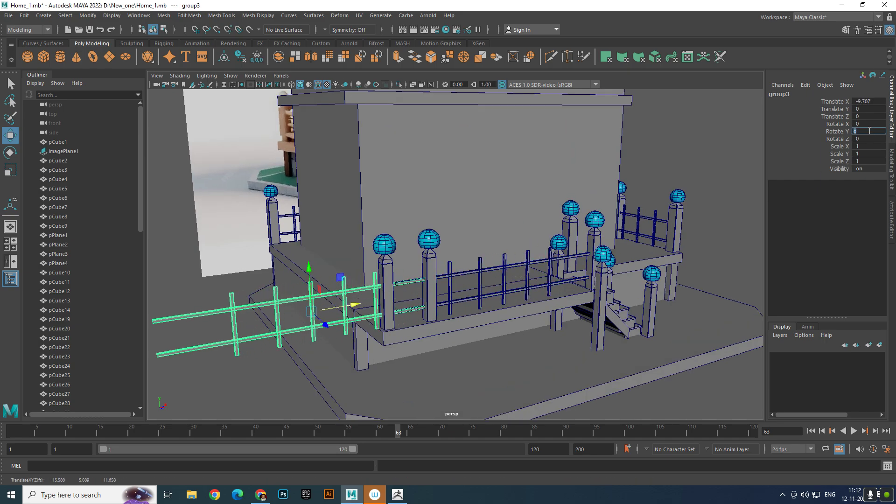
- Set the copied railing's Rotate Y to -90 and place it along the open side at about -6.5 in X and -9.7 in Z
{"action": "type", "text": "0"}
{"action": "key", "text": "Return"}
{"action": "left_click_drag", "start_coordinate": [507, 176], "coordinate": [392, 273], "text": "alt"}
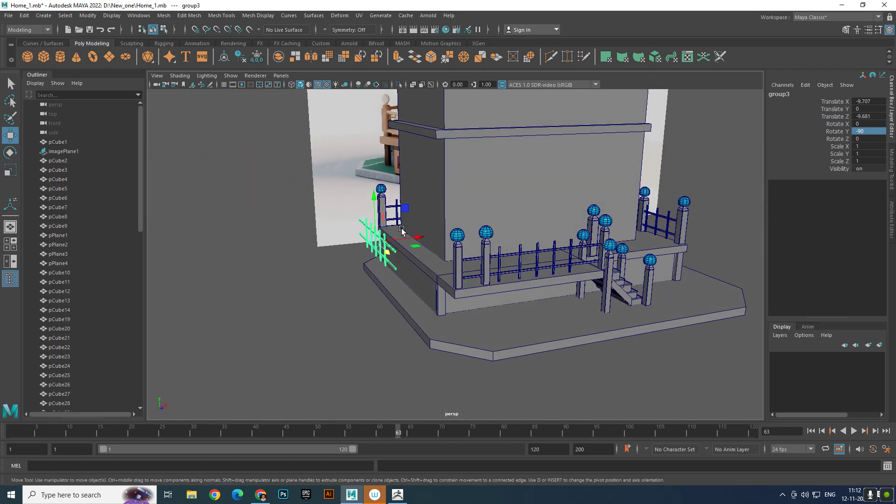
{"action": "left_click_drag", "start_coordinate": [405, 234], "coordinate": [504, 237]}
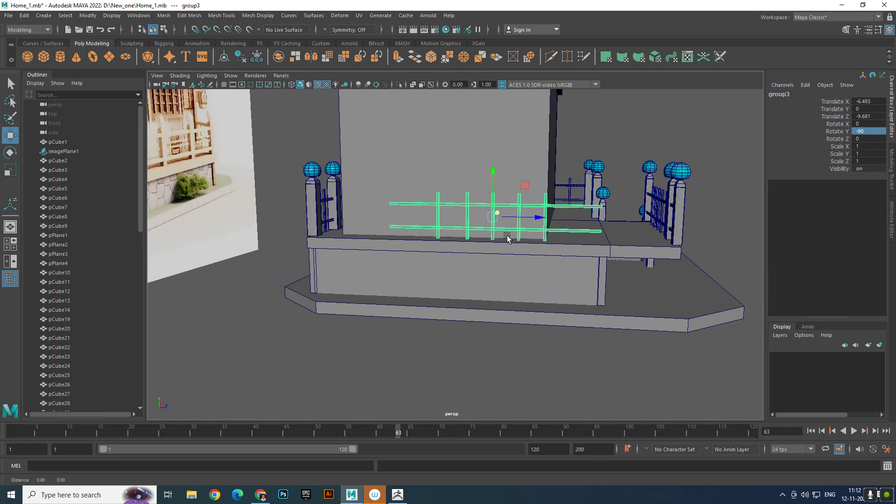
- Stretch the front ends of the new side railing's upper and lower rails to the front corner post
{"action": "right_click_drag", "start_coordinate": [592, 209], "coordinate": [549, 208]}
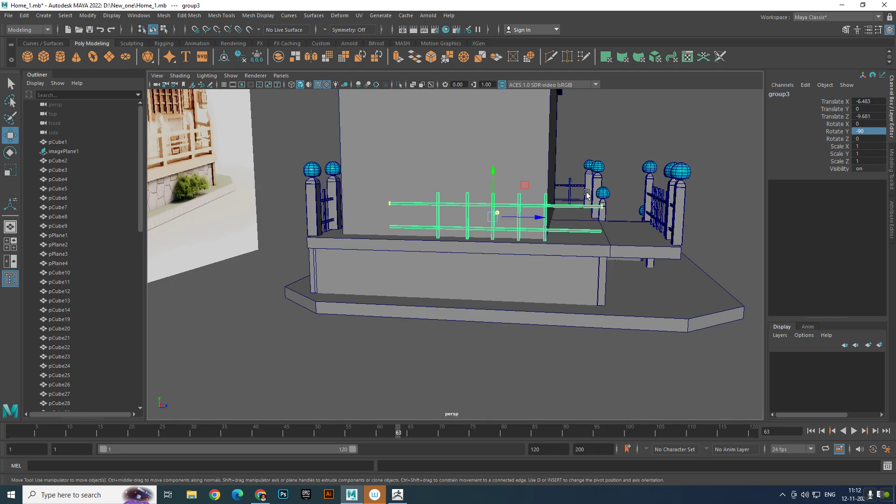
{"action": "left_click_drag", "start_coordinate": [581, 180], "coordinate": [627, 254]}
{"action": "left_click_drag", "start_coordinate": [635, 209], "coordinate": [720, 208]}
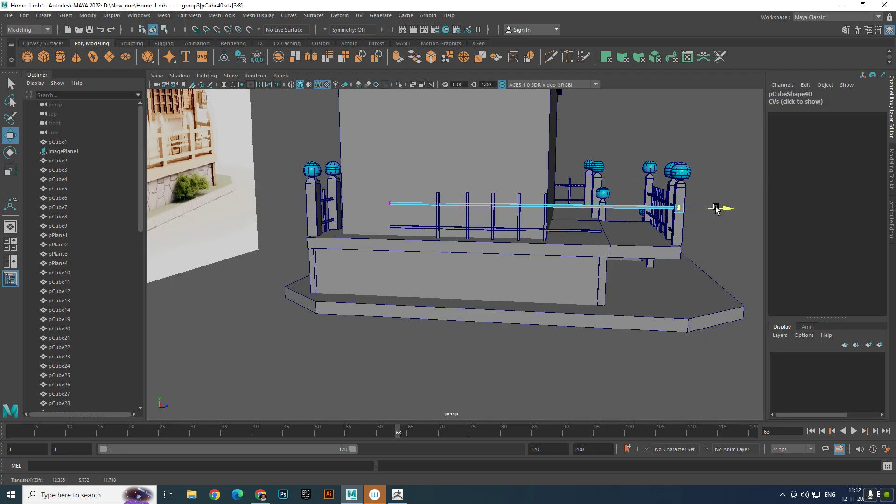
{"action": "left_click", "coordinate": [609, 230]}
{"action": "right_click_drag", "start_coordinate": [602, 228], "coordinate": [560, 227]}
{"action": "left_click_drag", "start_coordinate": [584, 208], "coordinate": [721, 233]}
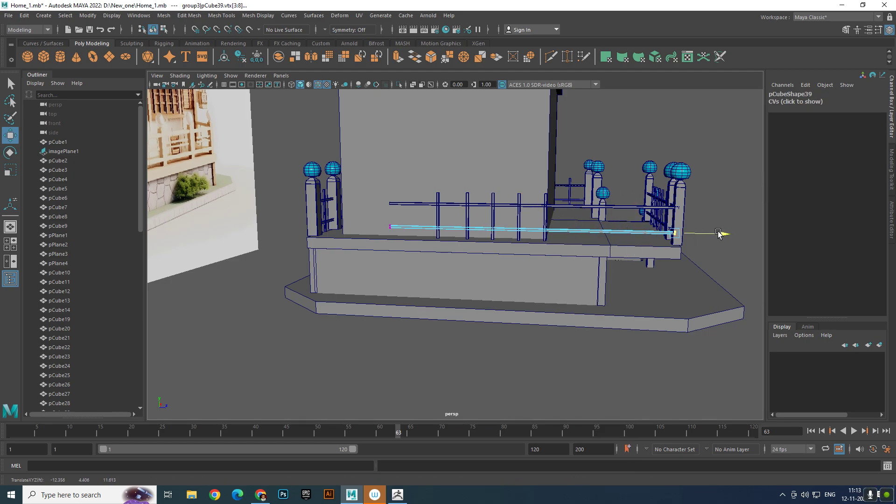
- Stretch the opposite ends of the side railing's lower and upper rails to the back corner post
{"action": "left_click_drag", "start_coordinate": [382, 217], "coordinate": [346, 227]}
{"action": "left_click", "coordinate": [403, 205]}
{"action": "right_click_drag", "start_coordinate": [404, 206], "coordinate": [369, 200]}
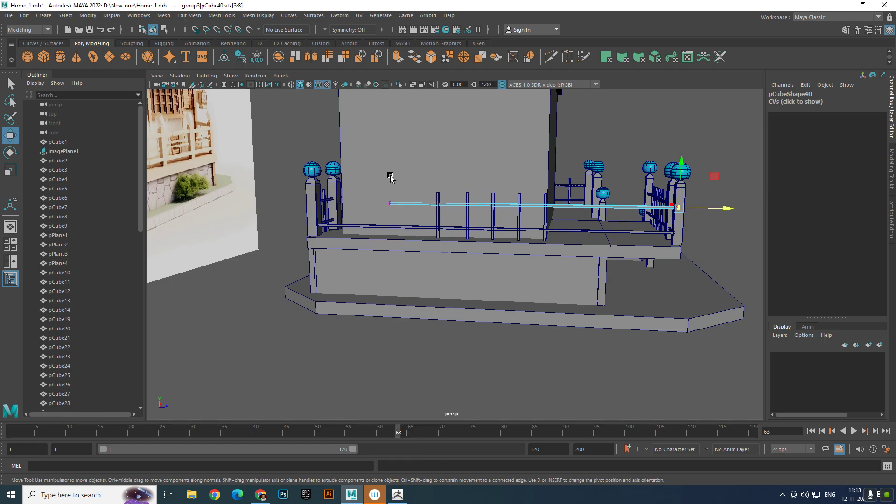
{"action": "left_click_drag", "start_coordinate": [368, 168], "coordinate": [364, 207]}
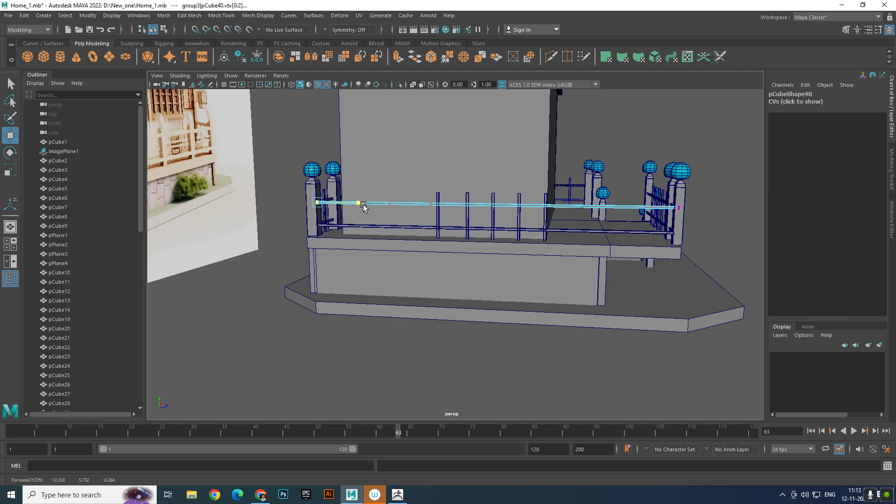
{"action": "right_click_drag", "start_coordinate": [419, 202], "coordinate": [465, 188]}
{"action": "left_click", "coordinate": [688, 144]}
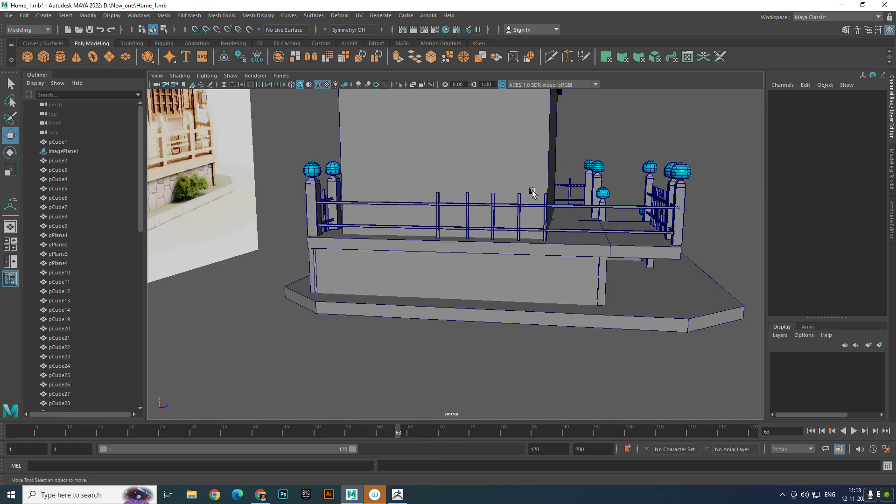
- Duplicate the side railing's five uprights toward the front corner post and delete the copy that nearly overlaps an original
{"action": "scroll", "coordinate": [481, 173], "scroll_direction": "up", "scroll_amount": 3}
{"action": "left_click", "coordinate": [427, 163]}
{"action": "left_click", "coordinate": [474, 164], "text": "shift"}
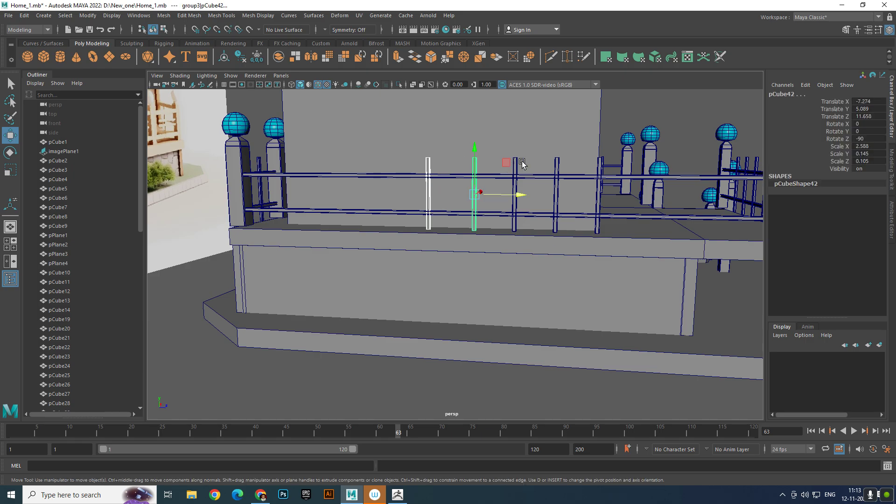
{"action": "left_click", "coordinate": [515, 164], "text": "shift"}
{"action": "key", "text": "ctrl+z"}
{"action": "left_click", "coordinate": [515, 164], "text": "shift"}
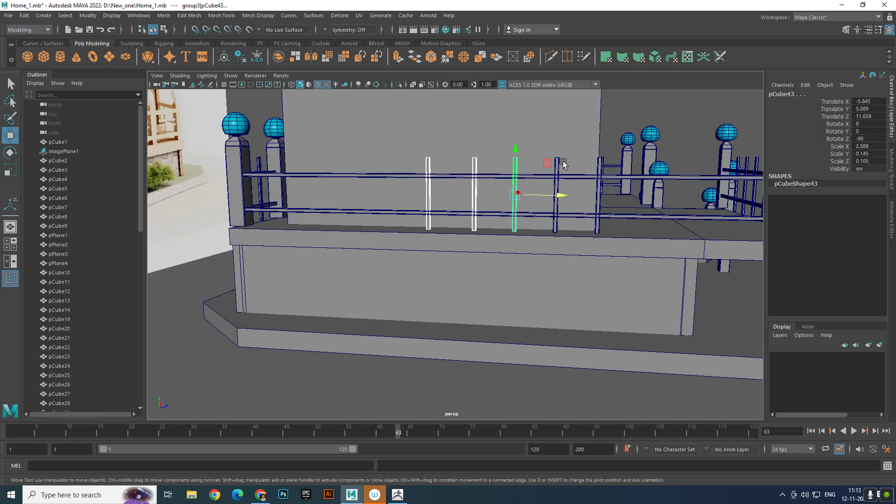
{"action": "left_click", "coordinate": [559, 164], "text": "shift"}
{"action": "left_click", "coordinate": [598, 164], "text": "shift"}
{"action": "scroll", "coordinate": [590, 205], "scroll_direction": "down", "scroll_amount": 3}
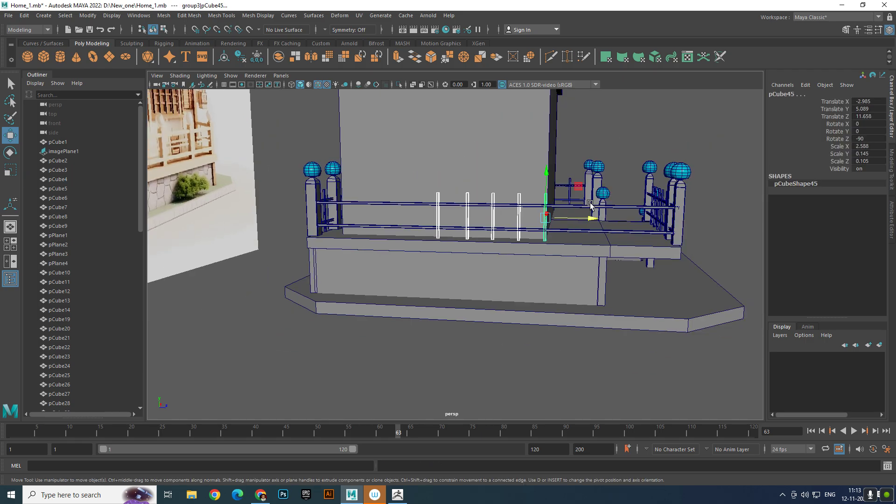
{"action": "key", "text": "ctrl+d"}
{"action": "left_click_drag", "start_coordinate": [580, 218], "coordinate": [714, 226]}
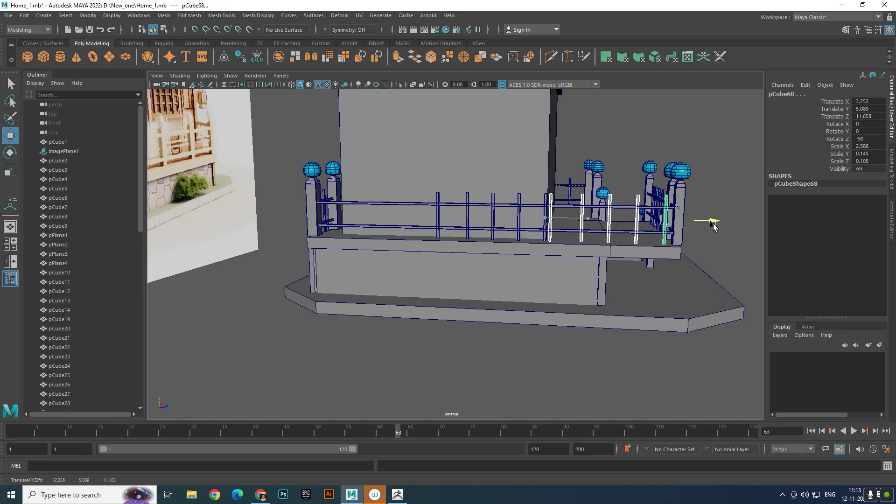
{"action": "left_click", "coordinate": [551, 219]}
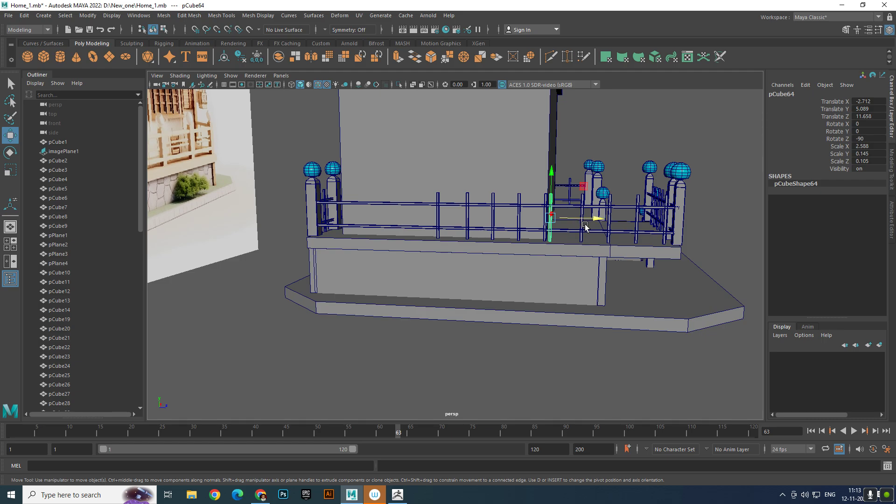
{"action": "left_click", "coordinate": [625, 227]}
- Duplicate an upright twice and space the copies along the side railing's empty stretch toward the back corner post
{"action": "left_click", "coordinate": [586, 219]}
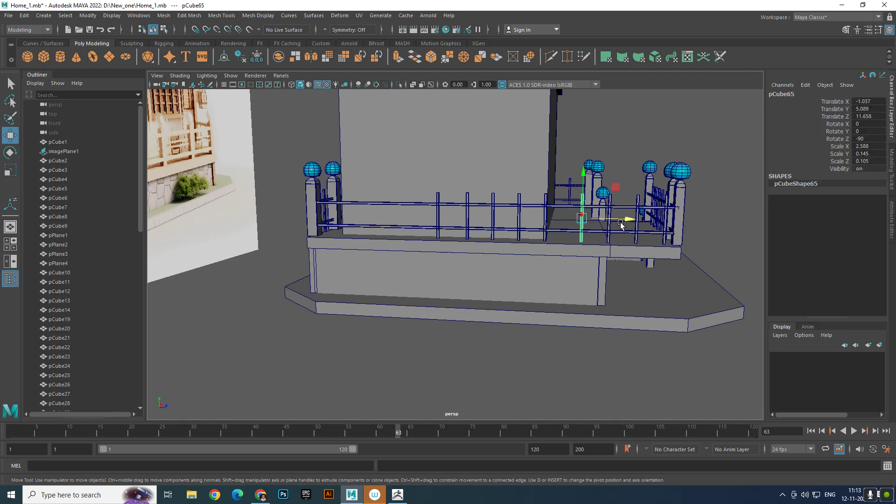
{"action": "key", "text": "ctrl+d"}
{"action": "left_click_drag", "start_coordinate": [627, 219], "coordinate": [447, 227]}
{"action": "key", "text": "shift+d"}
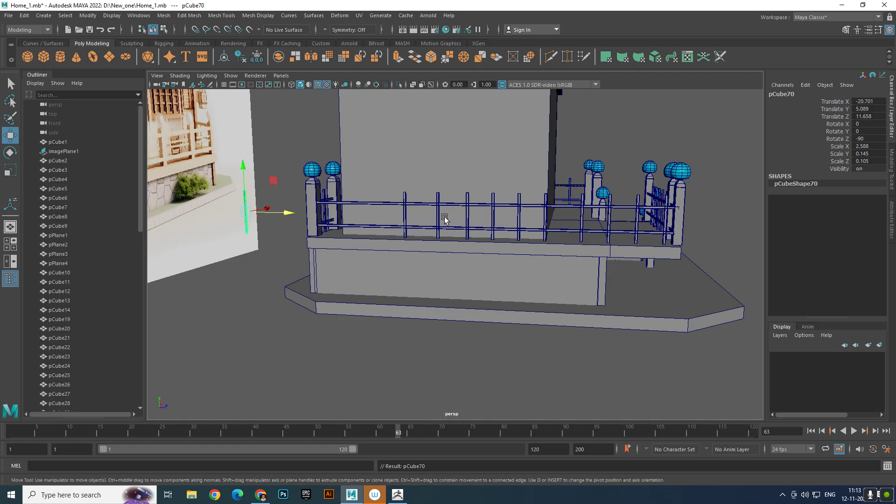
{"action": "left_click_drag", "start_coordinate": [290, 215], "coordinate": [409, 234]}
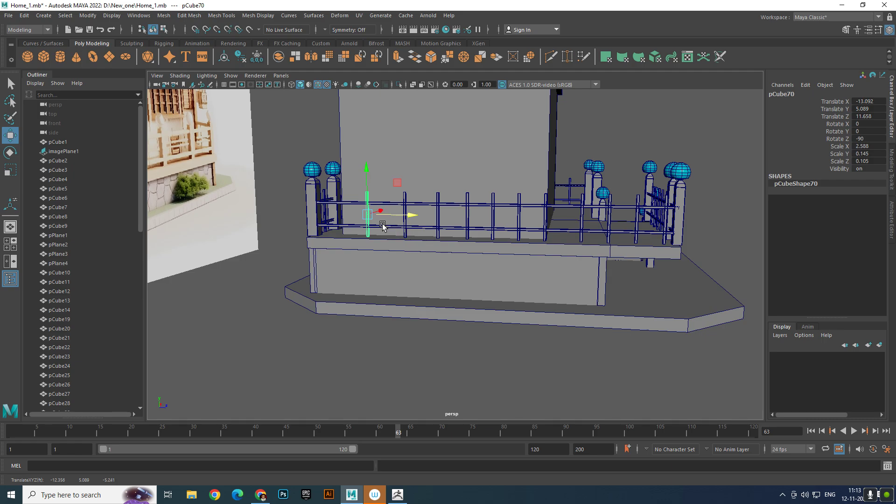
- Add one more upright copy at the same spacing in the side railing's gap beside the back corner post
{"action": "key", "text": "shift+d"}
{"action": "scroll", "coordinate": [420, 276], "scroll_direction": "down", "scroll_amount": 5}
{"action": "left_click", "coordinate": [646, 286]}
{"action": "scroll", "coordinate": [646, 285], "scroll_direction": "up", "scroll_amount": 2}
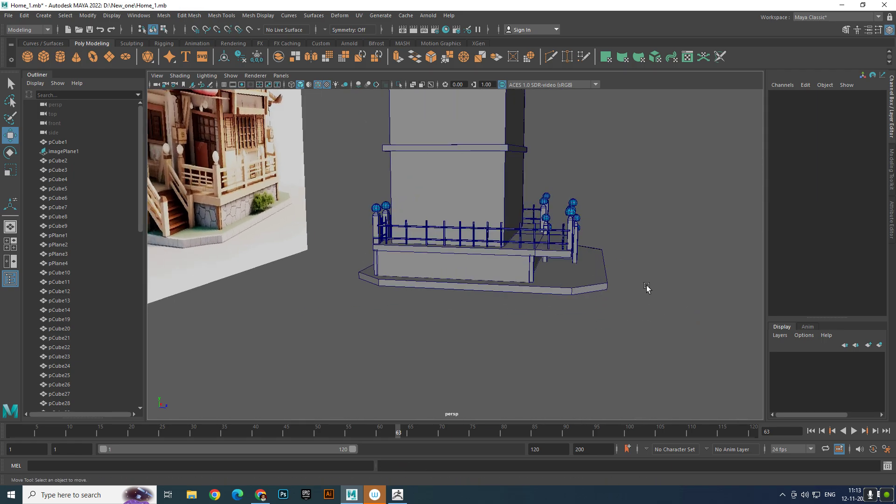
- Duplicate the lower rail of the railing beside the stairs and move the copy along X over the staircase
{"action": "left_click_drag", "start_coordinate": [646, 287], "coordinate": [521, 281], "text": "alt"}
{"action": "right_click_drag", "start_coordinate": [523, 286], "coordinate": [588, 322], "text": "alt"}
{"action": "middle_click_drag", "start_coordinate": [589, 322], "coordinate": [497, 319], "text": "alt"}
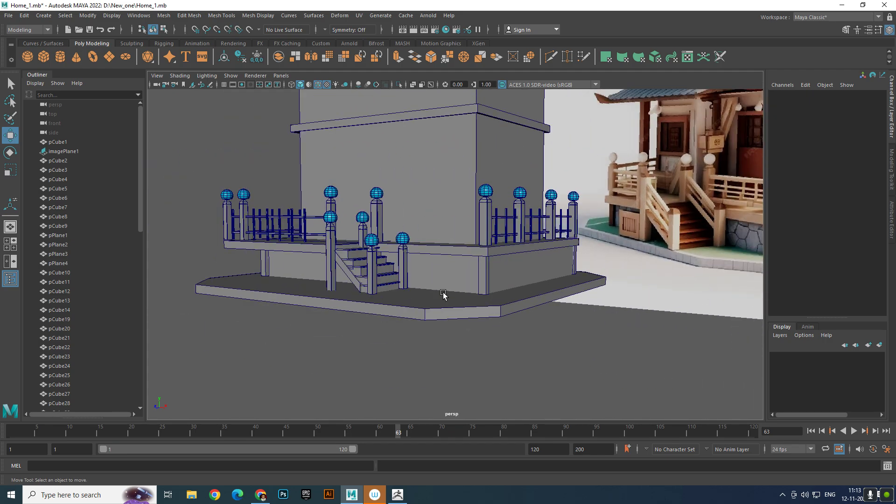
{"action": "right_click_drag", "start_coordinate": [396, 282], "coordinate": [553, 275], "text": "alt"}
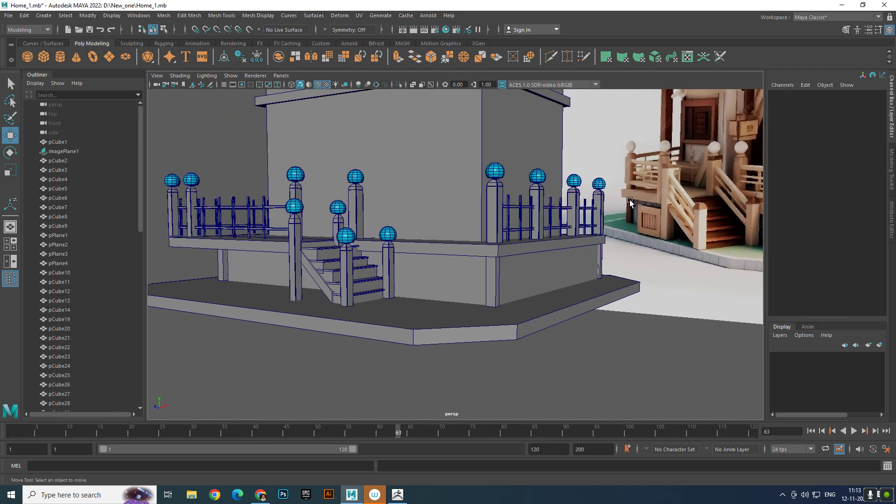
{"action": "left_click_drag", "start_coordinate": [306, 258], "coordinate": [327, 263], "text": "alt"}
{"action": "right_click_drag", "start_coordinate": [316, 266], "coordinate": [327, 263], "text": "alt"}
{"action": "left_click", "coordinate": [291, 225]}
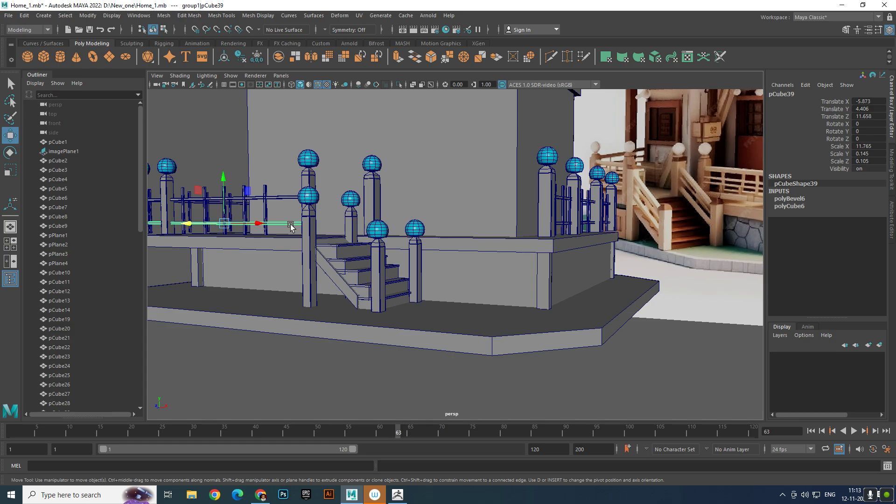
{"action": "middle_click_drag", "start_coordinate": [291, 225], "coordinate": [336, 273], "text": "alt"}
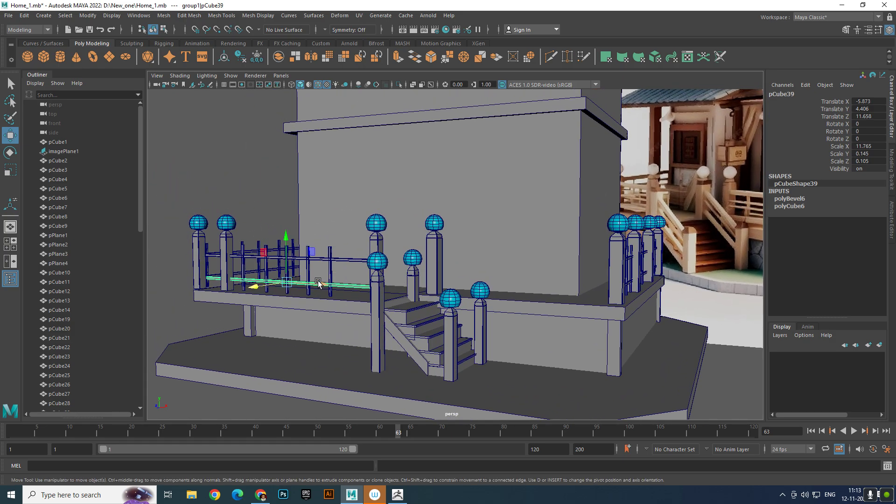
{"action": "key", "text": "ctrl+d"}
{"action": "left_click_drag", "start_coordinate": [320, 285], "coordinate": [479, 339]}
{"action": "middle_click_drag", "start_coordinate": [466, 330], "coordinate": [387, 338], "text": "alt"}
{"action": "scroll", "coordinate": [392, 315], "scroll_direction": "up", "scroll_amount": 4}
- Tilt the copied rail down along the stair slope by setting its Z rotation to -45
{"action": "key", "text": "e"}
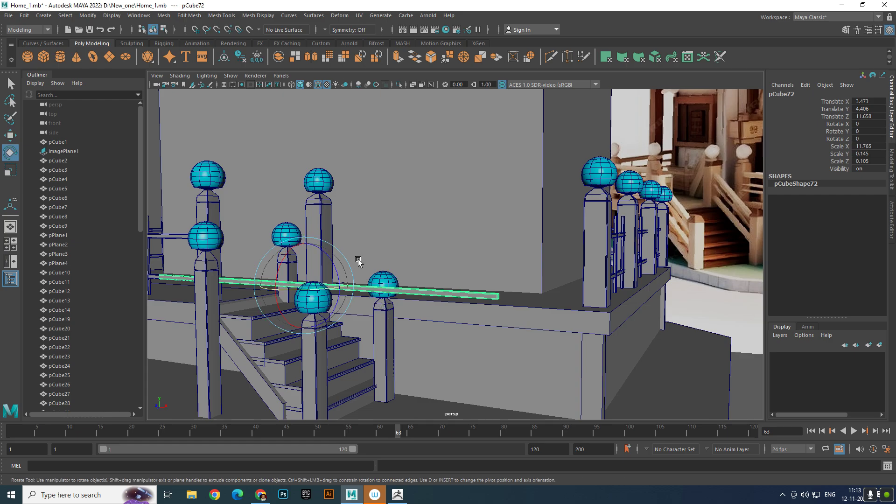
{"action": "left_click_drag", "start_coordinate": [334, 257], "coordinate": [343, 277]}
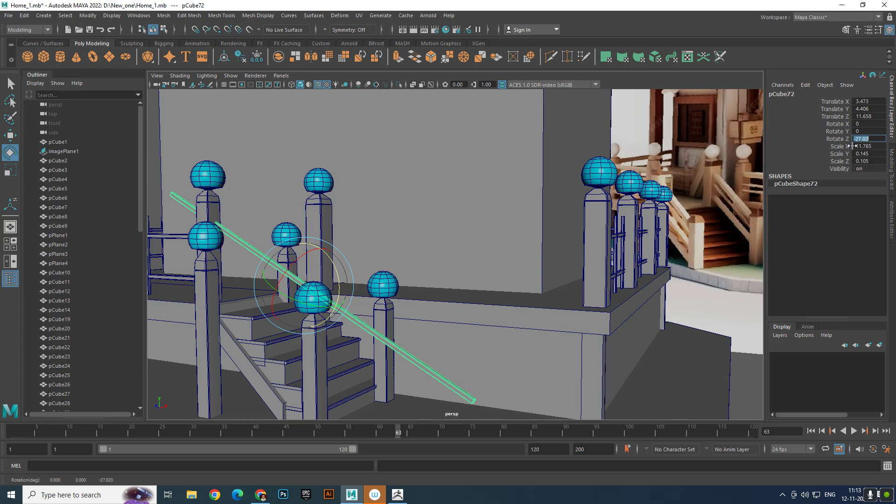
{"action": "key", "text": "Return"}
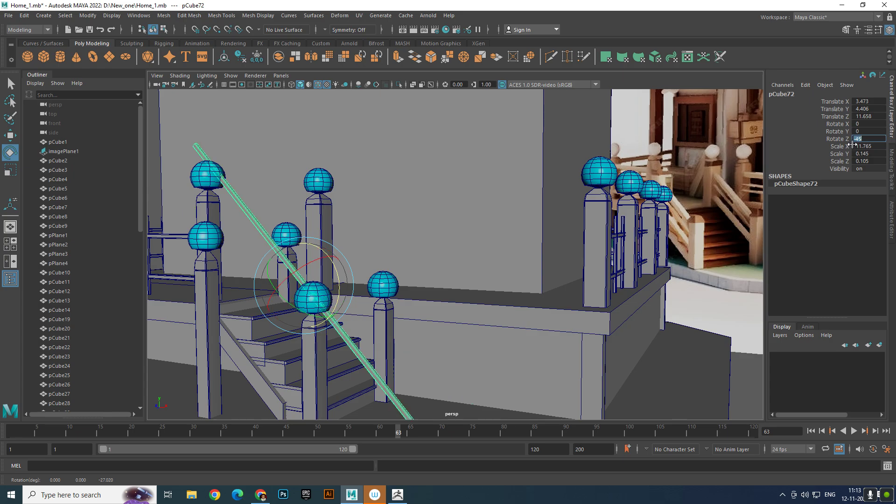
{"action": "scroll", "coordinate": [377, 251], "scroll_direction": "down", "scroll_amount": 5}
{"action": "left_click_drag", "start_coordinate": [351, 299], "coordinate": [330, 306], "text": "alt"}
{"action": "scroll", "coordinate": [355, 311], "scroll_direction": "up", "scroll_amount": 3}
{"action": "middle_click_drag", "start_coordinate": [370, 312], "coordinate": [425, 345], "text": "alt"}
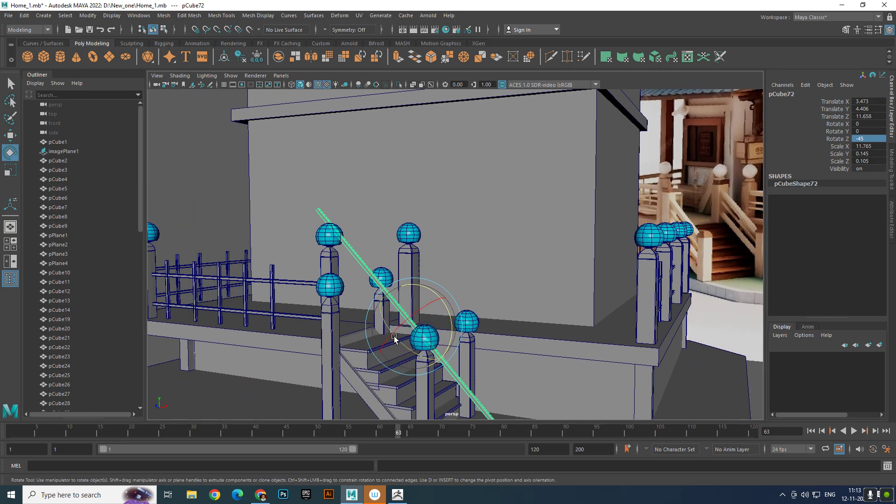
- Shorten the tilted rail to an X scale of about 4.985 and thicken it to a Y scale of about 0.277
{"action": "key", "text": "r"}
{"action": "left_click_drag", "start_coordinate": [442, 359], "coordinate": [473, 282]}
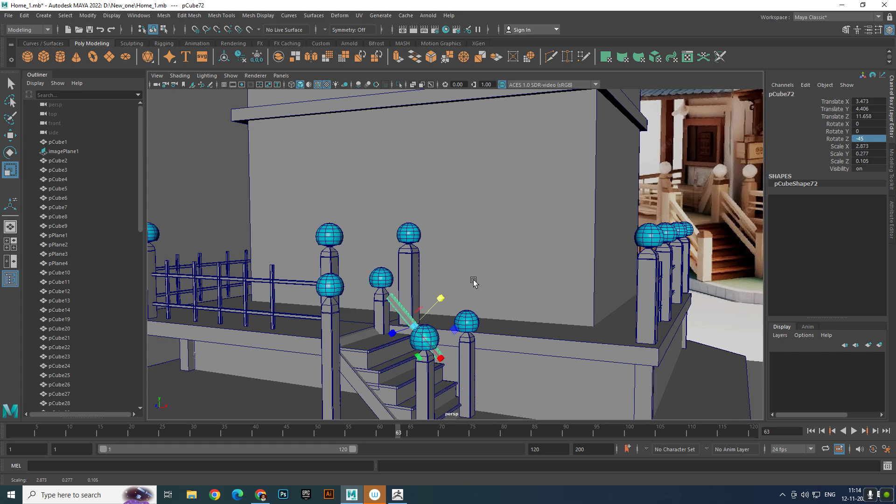
{"action": "left_click_drag", "start_coordinate": [436, 358], "coordinate": [451, 360]}
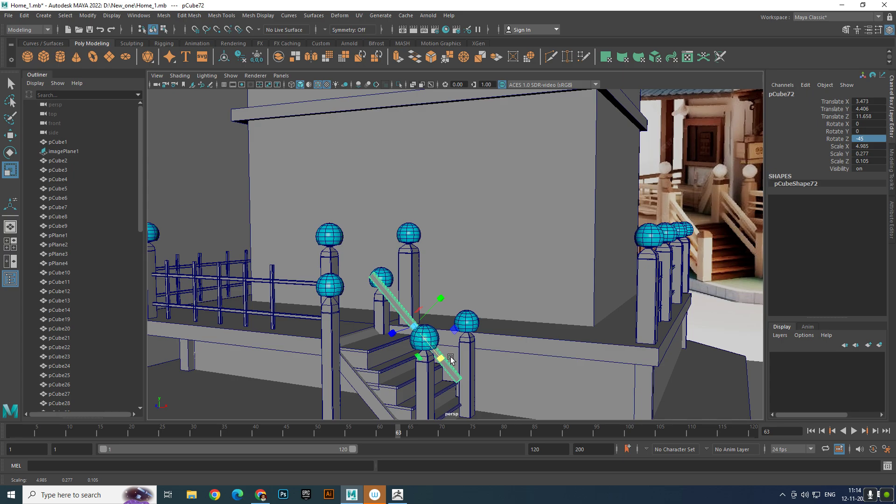
- Move the tilted rail along Z to about 11.819, in line with the outer pair of stair posts
{"action": "key", "text": "w"}
{"action": "left_click_drag", "start_coordinate": [393, 331], "coordinate": [313, 338]}
{"action": "scroll", "coordinate": [360, 341], "scroll_direction": "down", "scroll_amount": 6}
{"action": "scroll", "coordinate": [314, 337], "scroll_direction": "up", "scroll_amount": 5}
{"action": "middle_click_drag", "start_coordinate": [315, 335], "coordinate": [497, 301], "text": "alt"}
{"action": "scroll", "coordinate": [486, 303], "scroll_direction": "up", "scroll_amount": 6}
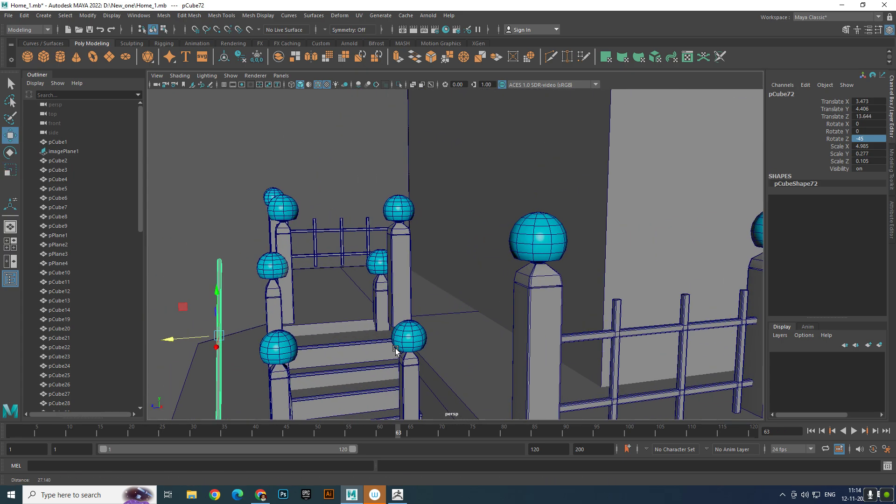
{"action": "left_click_drag", "start_coordinate": [177, 340], "coordinate": [584, 331]}
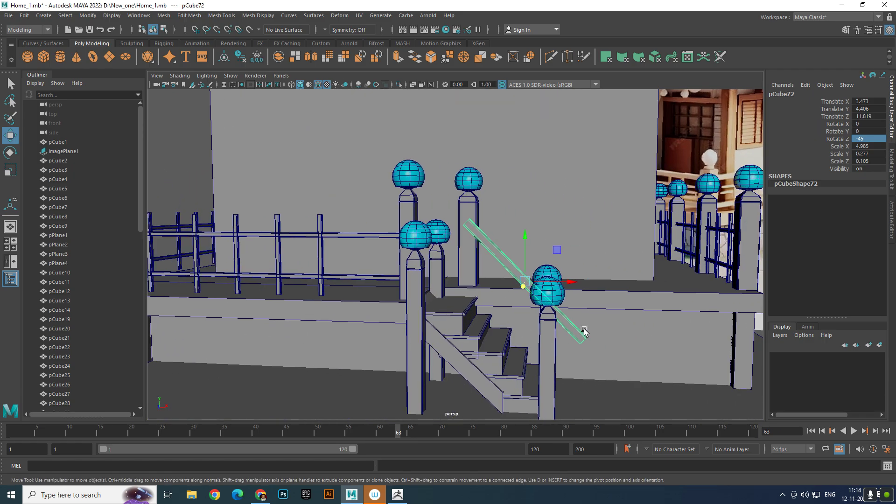
- Fit the handrail between the outer stair posts at about X 1.917 and Y 4.208, lengthening its X scale to about 5.74
{"action": "left_click_drag", "start_coordinate": [574, 281], "coordinate": [509, 285]}
{"action": "key", "text": "e"}
{"action": "key", "text": "r"}
{"action": "key", "text": "w"}
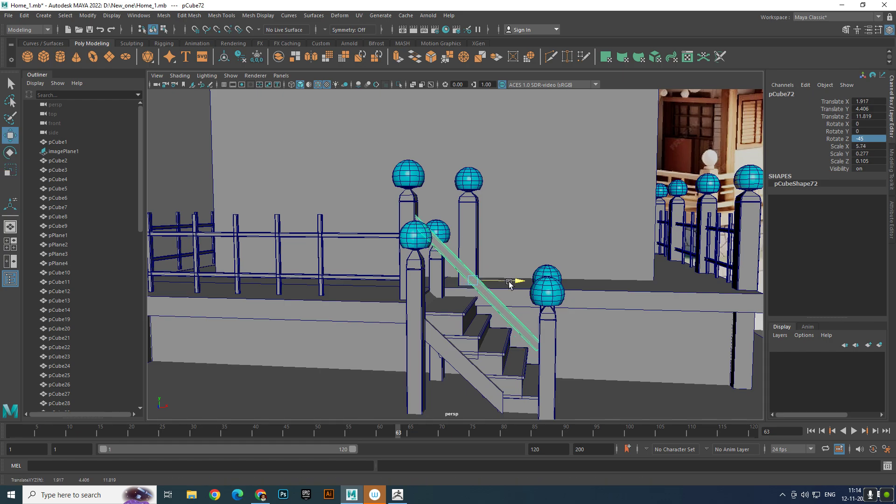
{"action": "left_click_drag", "start_coordinate": [474, 235], "coordinate": [472, 298]}
{"action": "scroll", "coordinate": [476, 247], "scroll_direction": "down", "scroll_amount": 5}
{"action": "scroll", "coordinate": [473, 299], "scroll_direction": "up", "scroll_amount": 1}
{"action": "scroll", "coordinate": [472, 299], "scroll_direction": "up", "scroll_amount": 5}
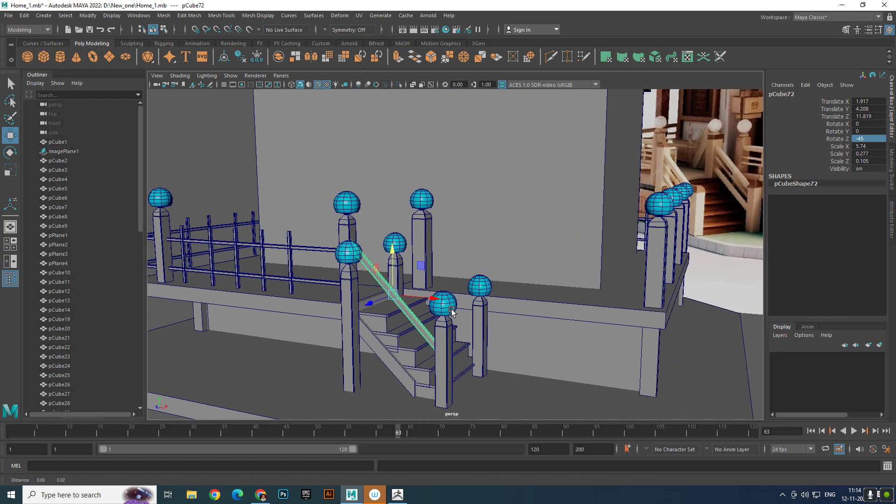
- Duplicate the stair handrail, lower the copy to about Y 3.022 and thin it to a Y scale of about 0.16
{"action": "key", "text": "ctrl+d"}
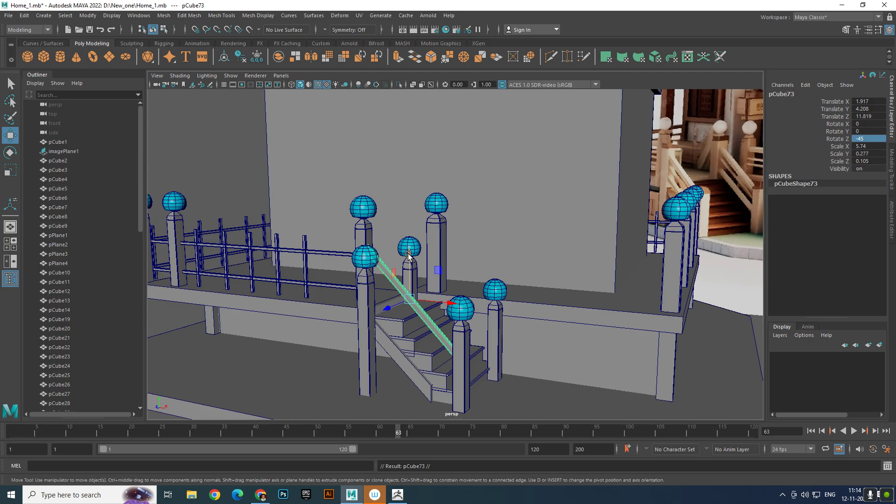
{"action": "left_click_drag", "start_coordinate": [409, 256], "coordinate": [436, 304]}
{"action": "key", "text": "e"}
{"action": "key", "text": "r"}
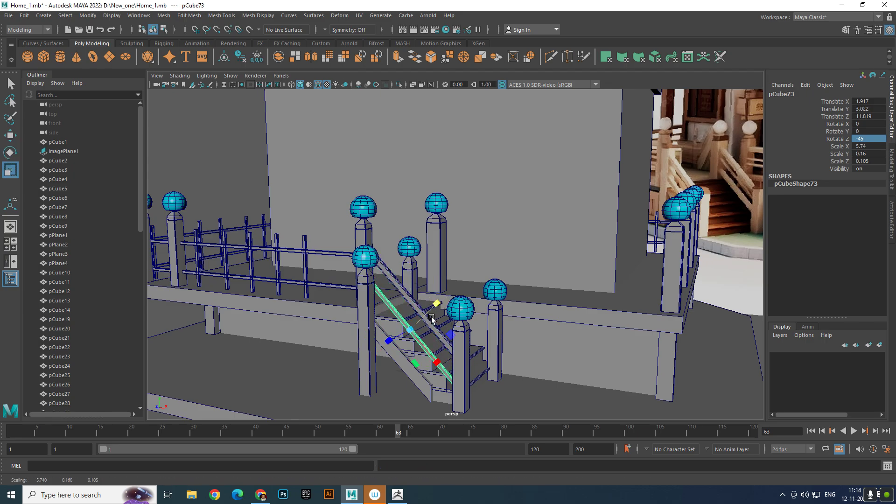
{"action": "scroll", "coordinate": [406, 310], "scroll_direction": "up", "scroll_amount": 3}
- Duplicate the upper and lower stair rails together and move the copies to the inner pair of stair posts at about Z 8.627
{"action": "left_click", "coordinate": [368, 324]}
{"action": "key", "text": "w"}
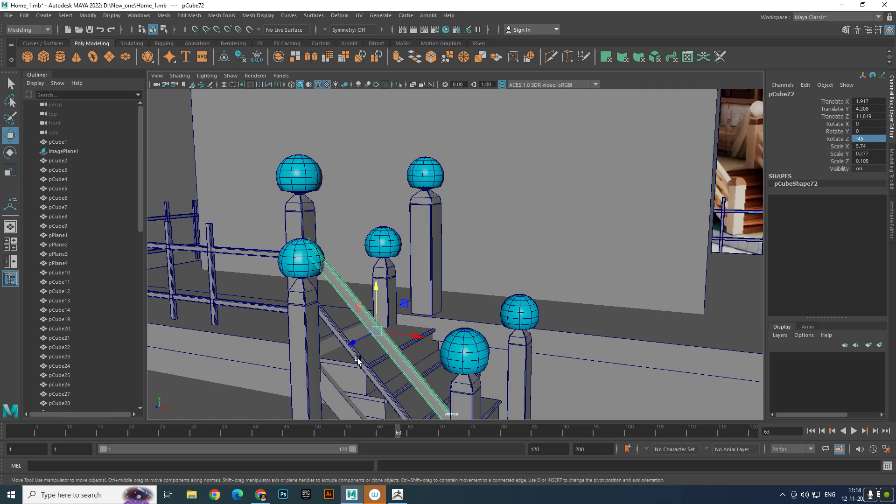
{"action": "left_click", "coordinate": [365, 373], "text": "shift"}
{"action": "scroll", "coordinate": [373, 371], "scroll_direction": "down", "scroll_amount": 5}
{"action": "left_click_drag", "start_coordinate": [381, 367], "coordinate": [327, 362], "text": "alt"}
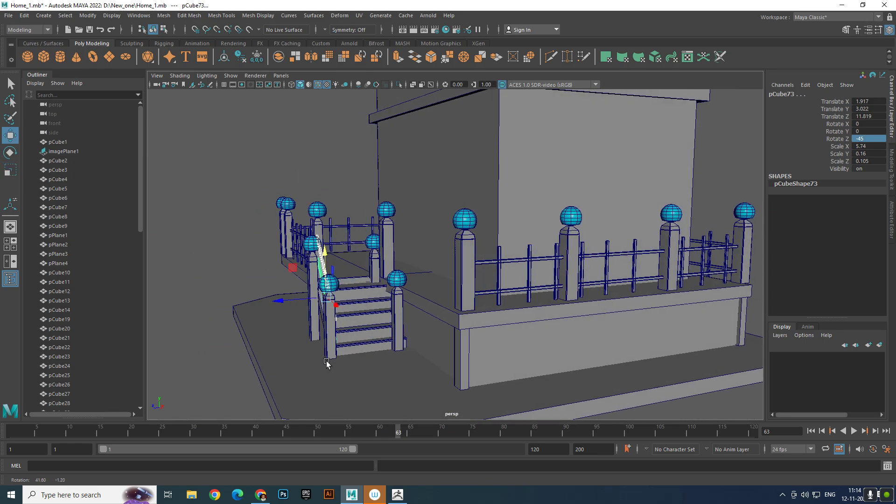
{"action": "key", "text": "ctrl+d"}
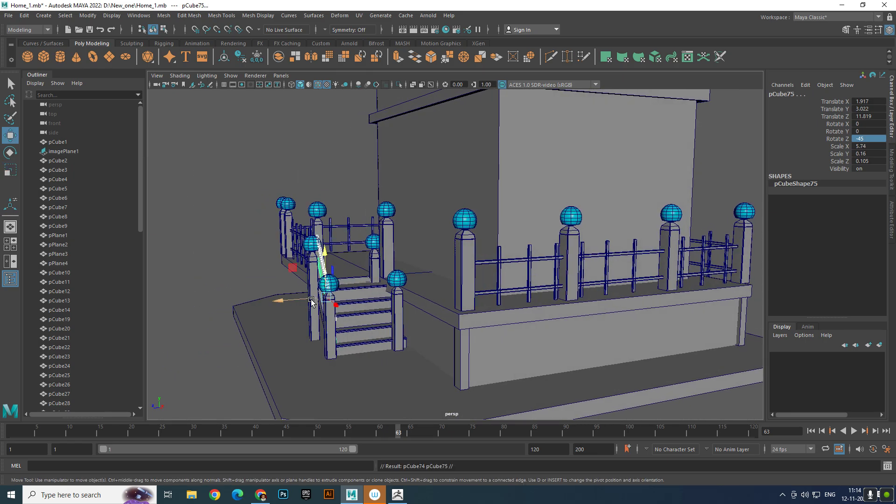
{"action": "left_click_drag", "start_coordinate": [294, 303], "coordinate": [439, 309]}
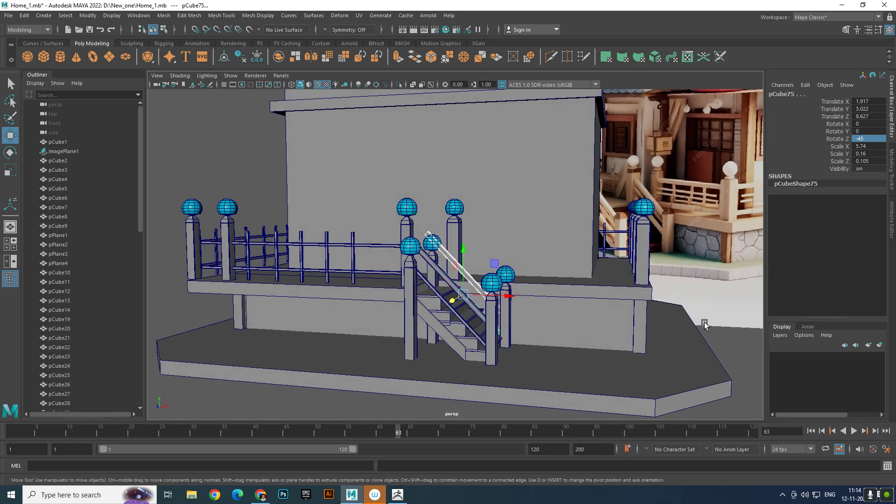
- Move the upper-end vertices of the inner stair handrail inward and down to meet the post just below its lamp ball
{"action": "left_click", "coordinate": [725, 350]}
{"action": "scroll", "coordinate": [435, 293], "scroll_direction": "up", "scroll_amount": 5}
{"action": "left_click", "coordinate": [450, 263]}
{"action": "right_click_drag", "start_coordinate": [450, 264], "coordinate": [415, 231]}
{"action": "scroll", "coordinate": [415, 231], "scroll_direction": "up", "scroll_amount": 4}
{"action": "scroll", "coordinate": [387, 213], "scroll_direction": "up", "scroll_amount": 4}
{"action": "middle_click_drag", "start_coordinate": [387, 214], "coordinate": [400, 236], "text": "alt"}
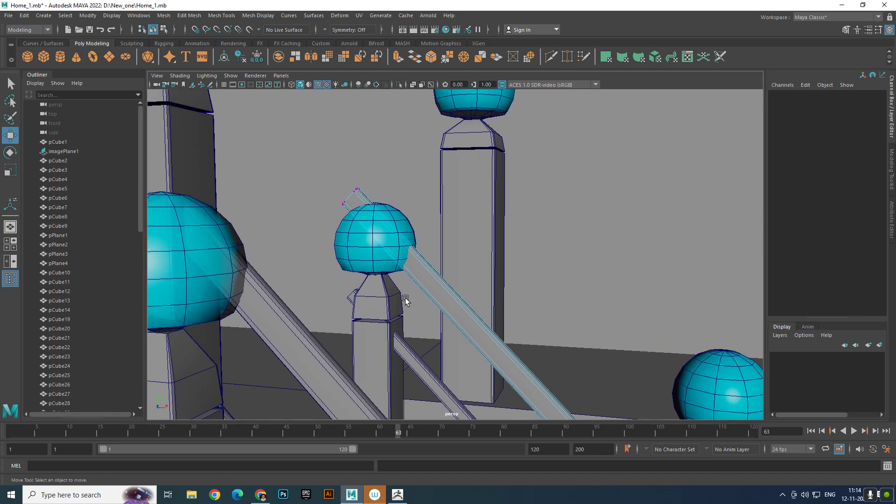
{"action": "scroll", "coordinate": [406, 301], "scroll_direction": "down", "scroll_amount": 4}
{"action": "middle_click_drag", "start_coordinate": [406, 300], "coordinate": [341, 207], "text": "alt"}
{"action": "left_click_drag", "start_coordinate": [387, 245], "coordinate": [327, 174], "text": "alt"}
{"action": "left_click_drag", "start_coordinate": [295, 108], "coordinate": [320, 145]}
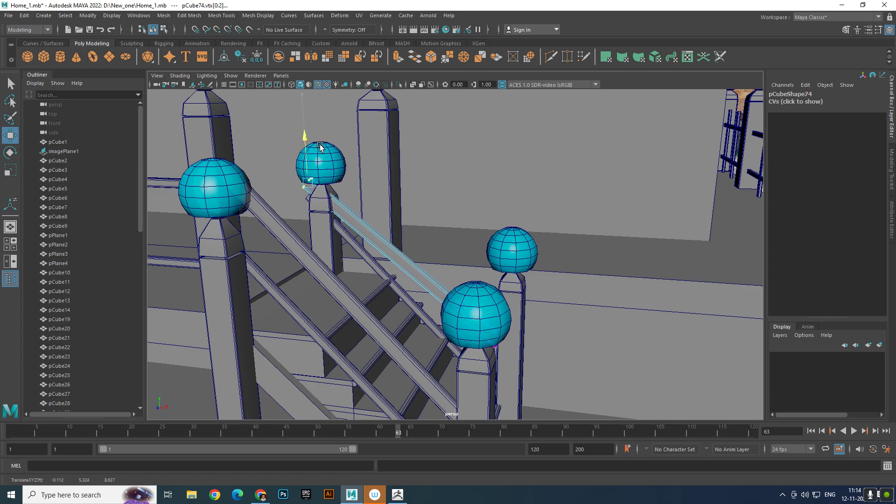
{"action": "left_click_drag", "start_coordinate": [342, 186], "coordinate": [366, 184]}
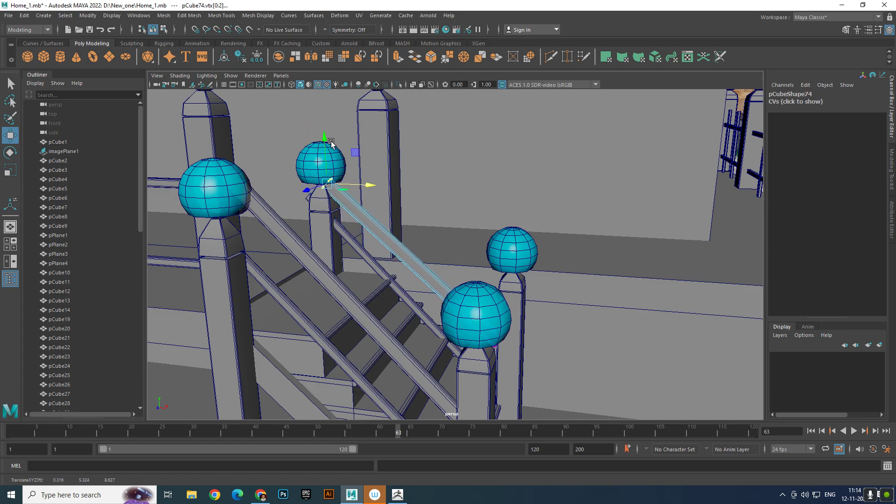
{"action": "left_click_drag", "start_coordinate": [329, 140], "coordinate": [329, 146]}
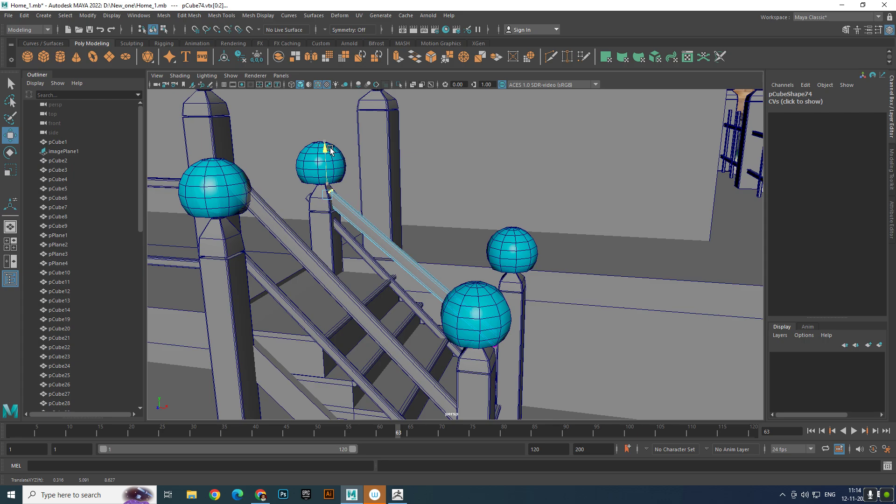
- Fit the vertices at both ends of the inner lower stair rail to its posts, raising the bottom end
{"action": "key", "text": "F8"}
{"action": "left_click", "coordinate": [356, 243]}
{"action": "right_click_drag", "start_coordinate": [377, 241], "coordinate": [327, 238]}
{"action": "left_click_drag", "start_coordinate": [290, 206], "coordinate": [335, 196]}
{"action": "left_click_drag", "start_coordinate": [305, 149], "coordinate": [307, 198]}
{"action": "left_click_drag", "start_coordinate": [358, 247], "coordinate": [437, 279]}
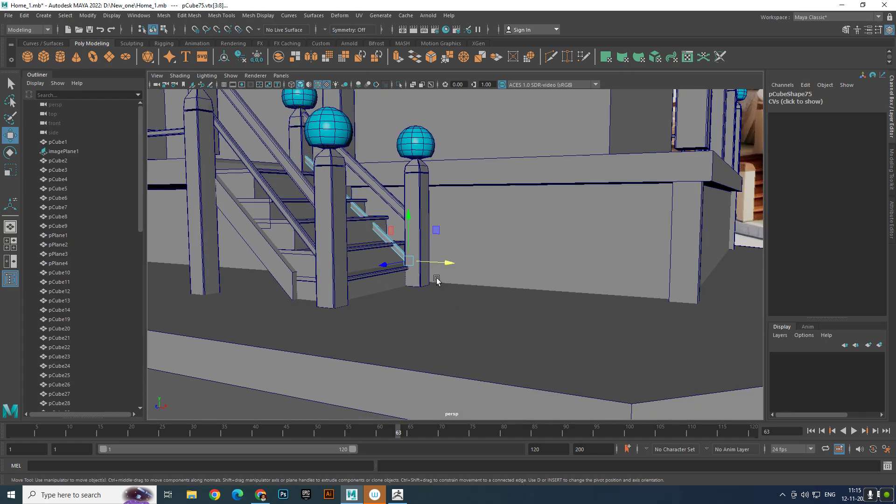
{"action": "left_click_drag", "start_coordinate": [404, 219], "coordinate": [406, 200]}
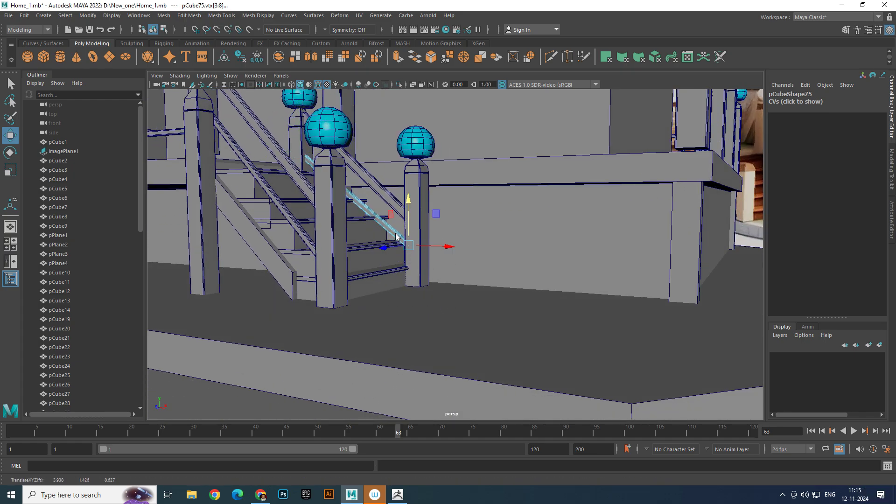
{"action": "right_click_drag", "start_coordinate": [396, 236], "coordinate": [442, 219]}
{"action": "right_click_drag", "start_coordinate": [627, 182], "coordinate": [420, 205], "text": "alt"}
{"action": "left_click", "coordinate": [364, 350]}
- Save the scene to its existing file
{"action": "left_click_drag", "start_coordinate": [611, 329], "coordinate": [447, 299], "text": "alt"}
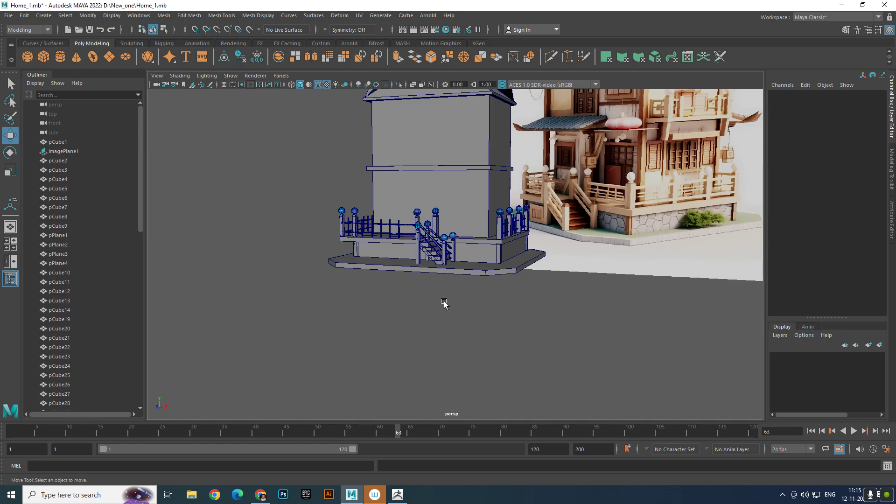
{"action": "right_click_drag", "start_coordinate": [444, 304], "coordinate": [491, 366], "text": "alt"}
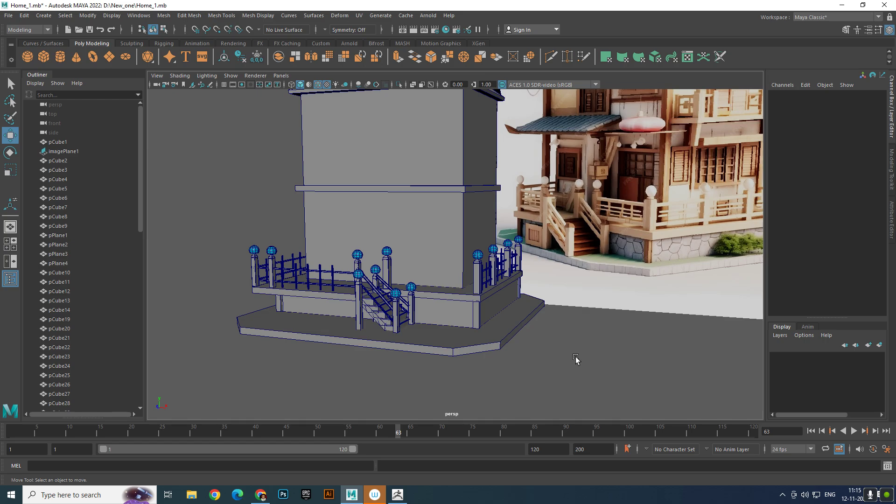
{"action": "left_click_drag", "start_coordinate": [576, 359], "coordinate": [538, 381], "text": "alt"}
{"action": "key", "text": "ctrl+s"}
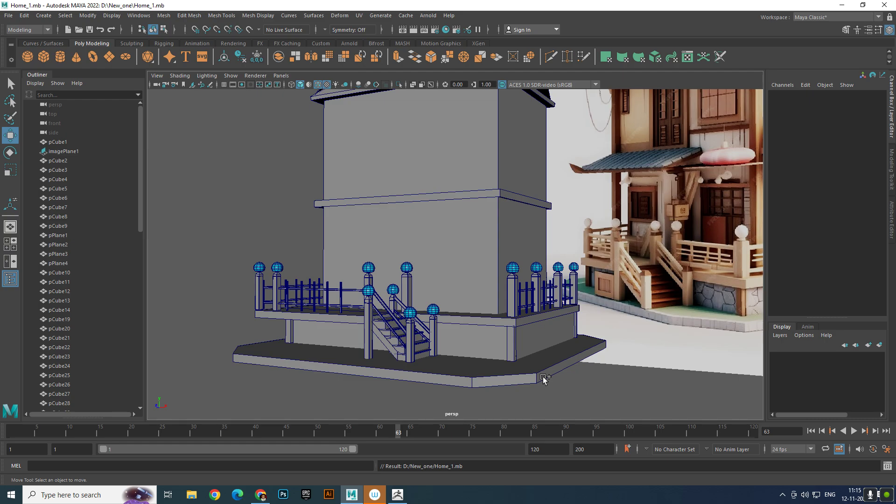
- Save the scene as a new version named Home_2.mb in the D:\New_one folder
{"action": "key", "text": "ctrl+shift+s"}
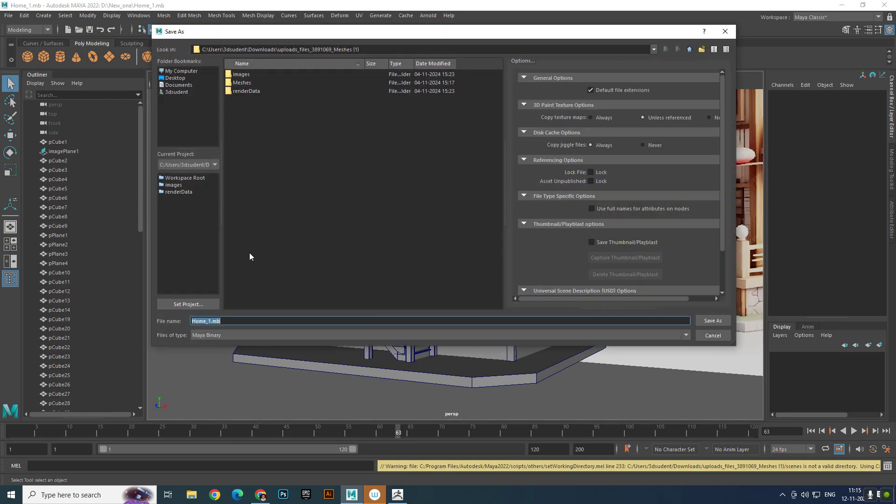
{"action": "left_click", "coordinate": [186, 78]}
{"action": "left_click", "coordinate": [186, 70]}
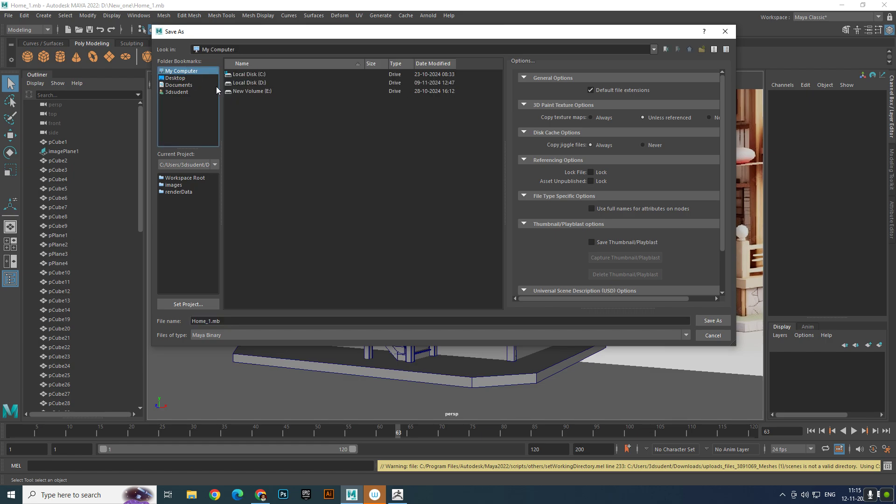
{"action": "double_click", "coordinate": [250, 83]}
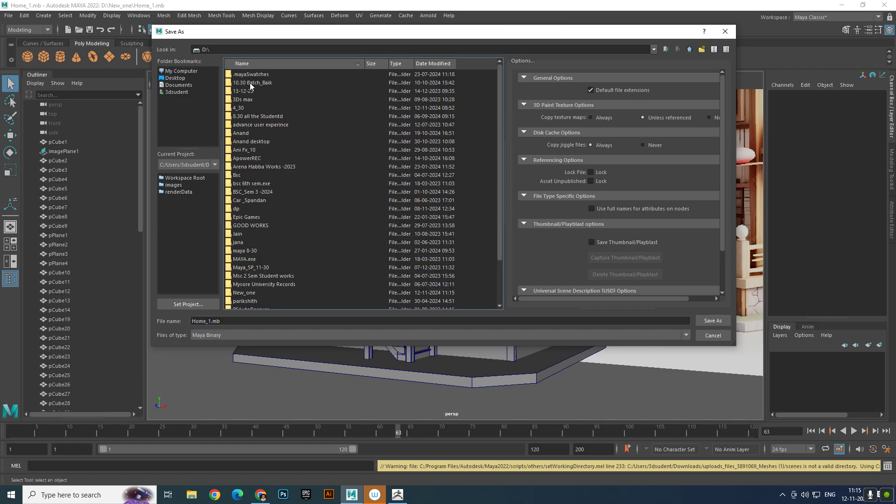
{"action": "left_click", "coordinate": [244, 250]}
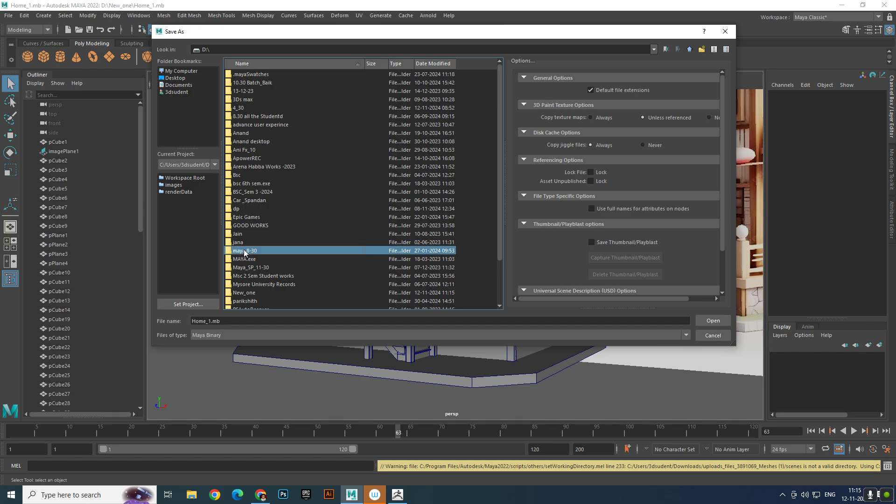
{"action": "key", "text": "n"}
{"action": "double_click", "coordinate": [262, 292]}
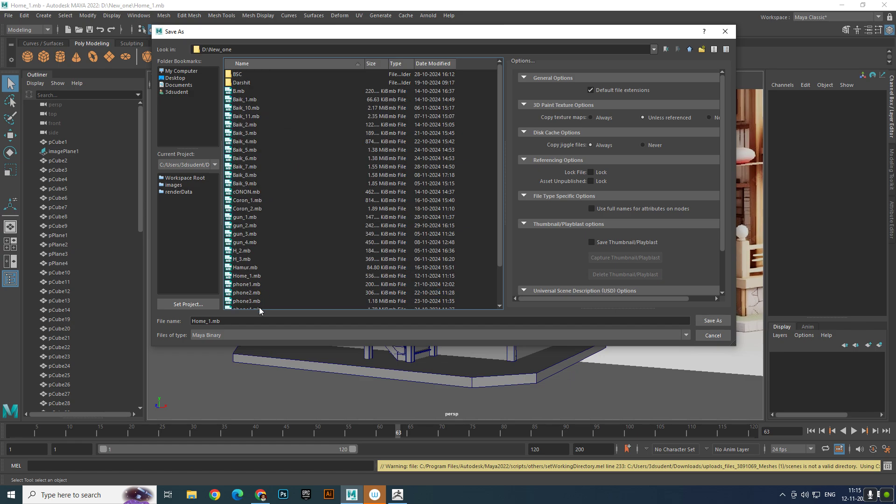
{"action": "left_click", "coordinate": [212, 322]}
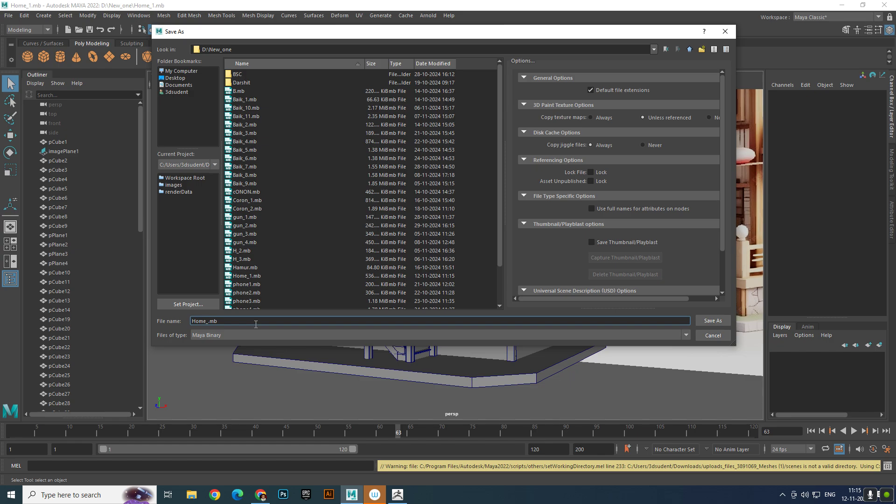
{"action": "type", "text": "2"}
{"action": "key", "text": "Return"}
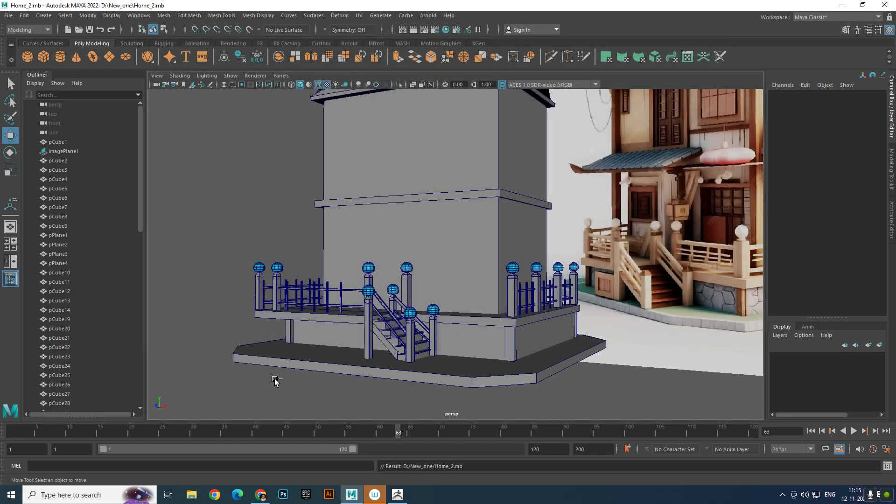
{"action": "key", "text": "ctrl+s"}
- Create a polygon cube and move it in front of the base beside the stairs, at about Y 1.966 and Z 13.784
{"action": "mouse_move", "coordinate": [503, 289]}
{"action": "left_mouse_down", "text": "alt"}
{"action": "mouse_move", "coordinate": [493, 303]}
{"action": "mouse_move", "coordinate": [501, 301]}
{"action": "left_mouse_up", "text": "alt"}
{"action": "middle_click_drag", "start_coordinate": [511, 292], "coordinate": [410, 297], "text": "alt"}
{"action": "left_click_drag", "start_coordinate": [410, 297], "coordinate": [431, 288], "text": "alt"}
{"action": "middle_click_drag", "start_coordinate": [431, 288], "coordinate": [483, 253], "text": "alt"}
{"action": "right_click_drag", "start_coordinate": [483, 253], "coordinate": [411, 251], "text": "alt"}
{"action": "left_click_drag", "start_coordinate": [439, 247], "coordinate": [420, 245], "text": "alt"}
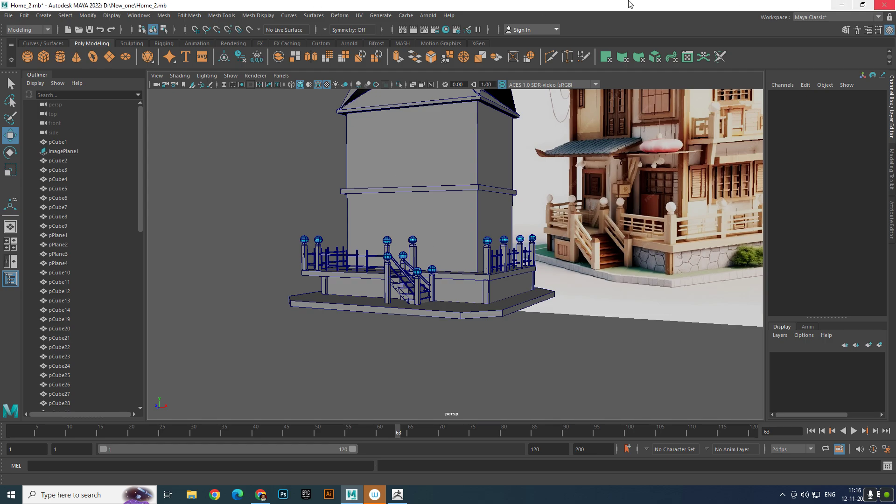
{"action": "left_click", "coordinate": [43, 58]}
{"action": "left_click_drag", "start_coordinate": [409, 303], "coordinate": [339, 304]}
{"action": "left_click_drag", "start_coordinate": [375, 273], "coordinate": [377, 259]}
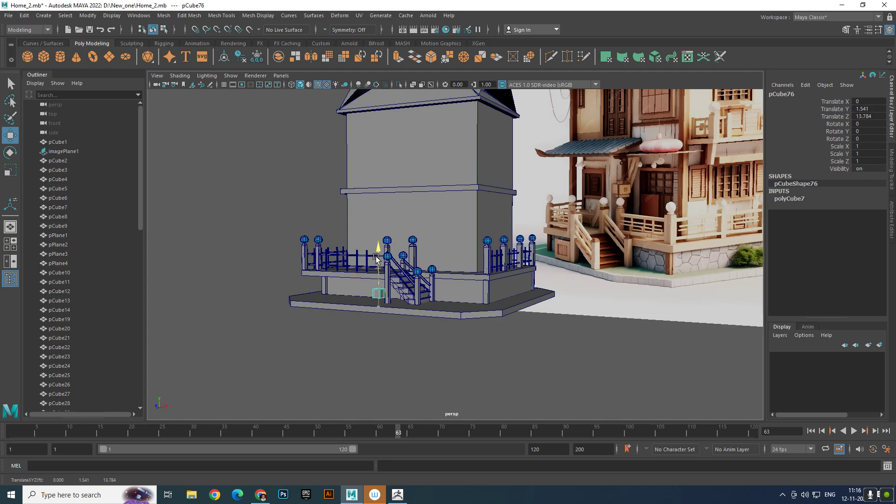
{"action": "scroll", "coordinate": [377, 265], "scroll_direction": "up", "scroll_amount": 5}
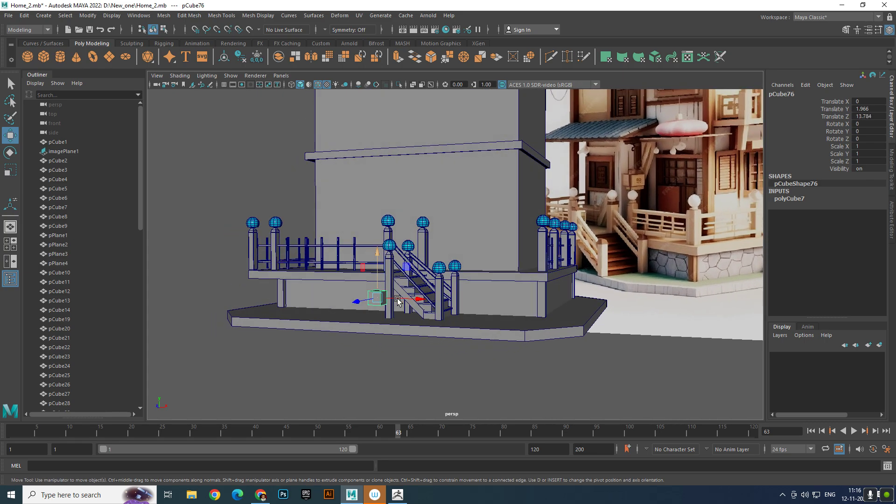
- Shift the new cube along X to about -1.542 and scale it up uniformly to about 2.74
{"action": "left_click_drag", "start_coordinate": [424, 302], "coordinate": [309, 363]}
{"action": "key", "text": "e"}
{"action": "key", "text": "r"}
{"action": "scroll", "coordinate": [303, 358], "scroll_direction": "up", "scroll_amount": 4}
{"action": "middle_click_drag", "start_coordinate": [302, 357], "coordinate": [375, 325], "text": "alt"}
{"action": "scroll", "coordinate": [327, 353], "scroll_direction": "up", "scroll_amount": 1}
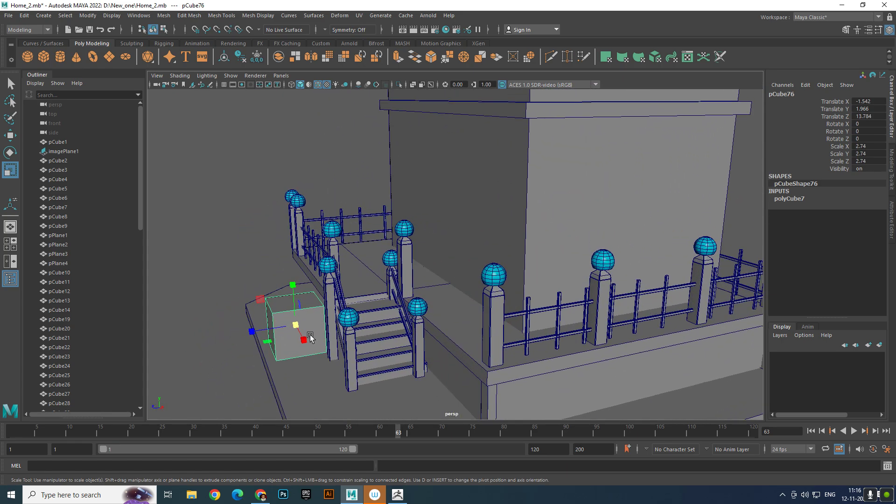
- Move the cube outward to about Z 17.143 and set its X, Y and Z scale to 2
{"action": "key", "text": "w"}
{"action": "left_click_drag", "start_coordinate": [283, 330], "coordinate": [205, 366]}
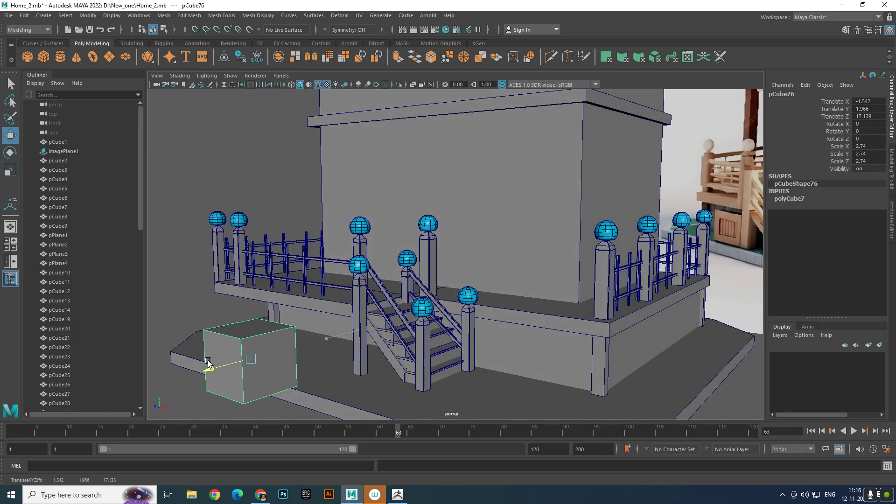
{"action": "scroll", "coordinate": [286, 310], "scroll_direction": "up", "scroll_amount": 5}
{"action": "key", "text": "e"}
{"action": "key", "text": "r"}
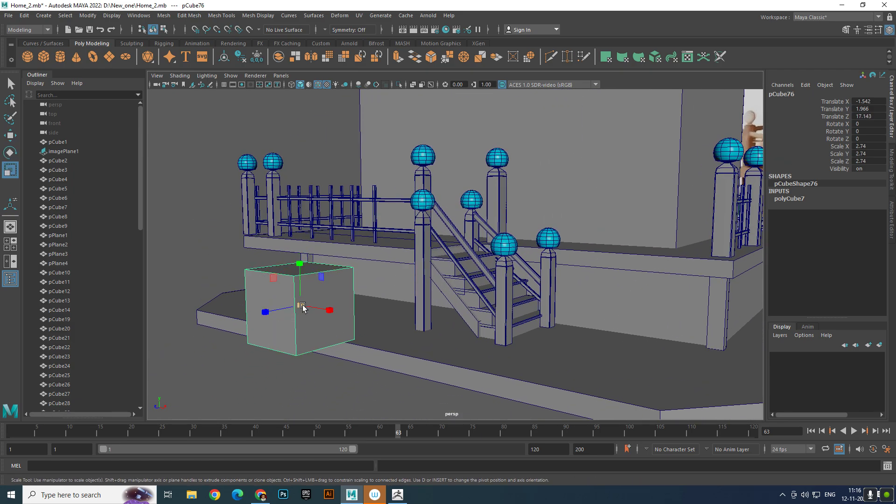
{"action": "left_click_drag", "start_coordinate": [301, 306], "coordinate": [291, 308]}
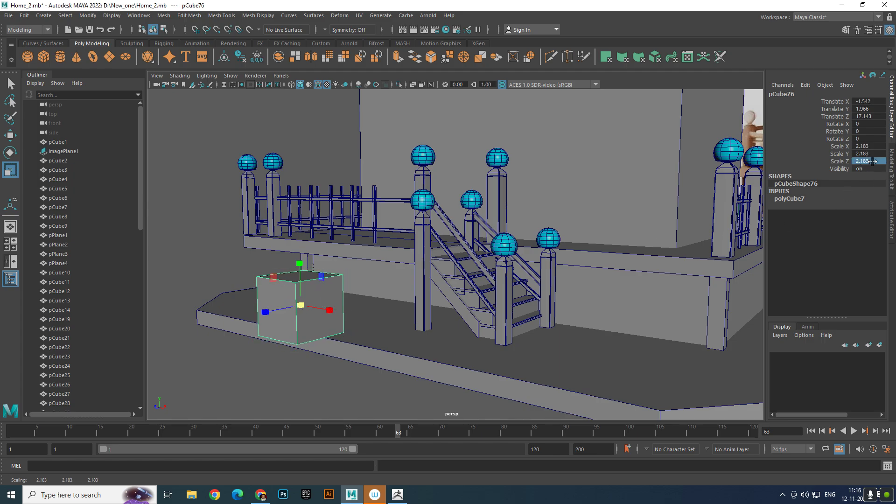
{"action": "left_click_drag", "start_coordinate": [872, 161], "coordinate": [872, 143]}
{"action": "type", "text": "2"}
{"action": "key", "text": "Return"}
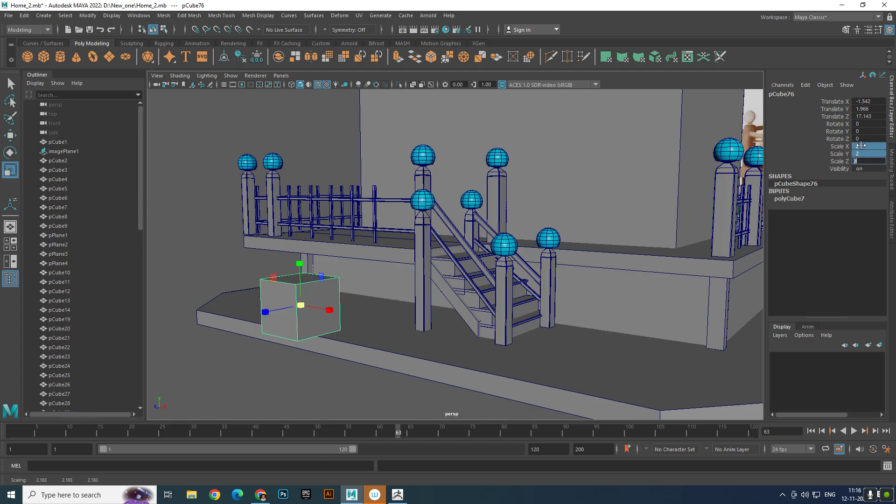
- Set the cube's width, height and depth subdivisions to 4
{"action": "left_click", "coordinate": [800, 201]}
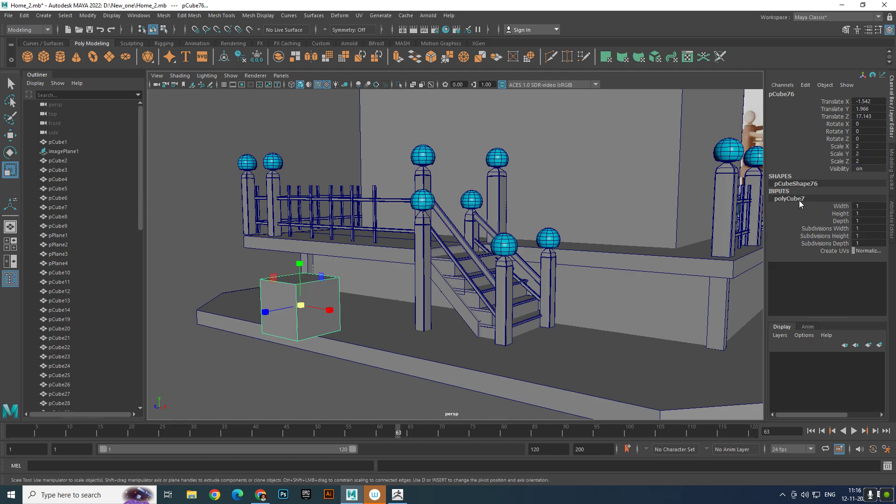
{"action": "left_click", "coordinate": [868, 229]}
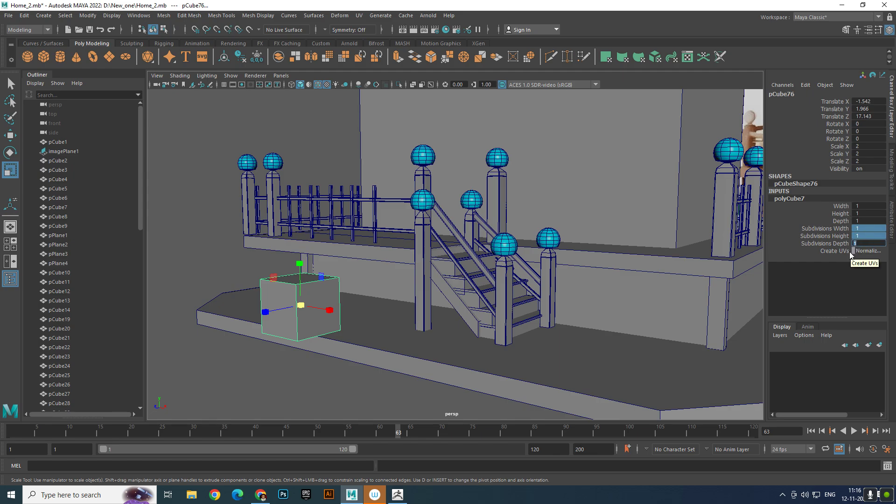
{"action": "type", "text": "4"}
{"action": "key", "text": "Return"}
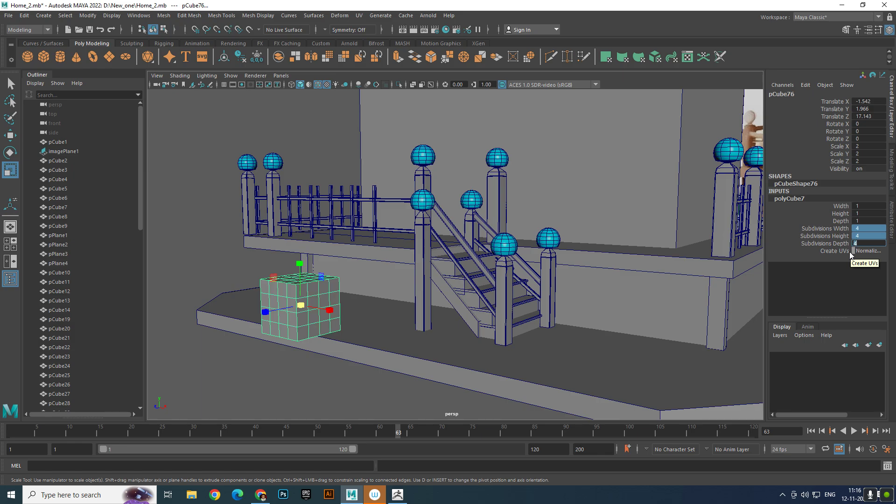
{"action": "left_click", "coordinate": [276, 366]}
{"action": "left_click", "coordinate": [310, 317]}
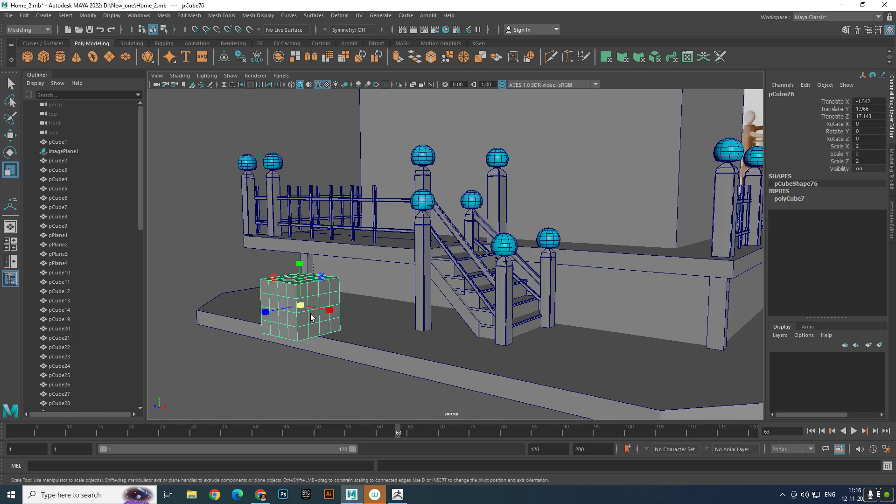
- Select the cube faces along the upper row, the corner column and the lower row of one side
{"action": "scroll", "coordinate": [308, 319], "scroll_direction": "down", "scroll_amount": 5}
{"action": "left_click_drag", "start_coordinate": [308, 319], "coordinate": [316, 311], "text": "alt"}
{"action": "right_click_drag", "start_coordinate": [316, 311], "coordinate": [471, 373], "text": "alt"}
{"action": "middle_click_drag", "start_coordinate": [328, 304], "coordinate": [385, 306], "text": "alt"}
{"action": "right_click_drag", "start_coordinate": [341, 257], "coordinate": [342, 264]}
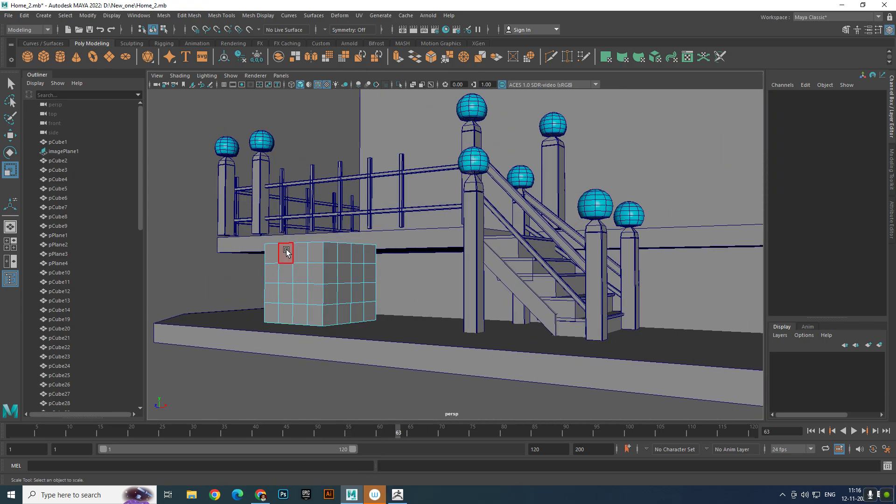
{"action": "left_click_drag", "start_coordinate": [307, 251], "coordinate": [310, 252]}
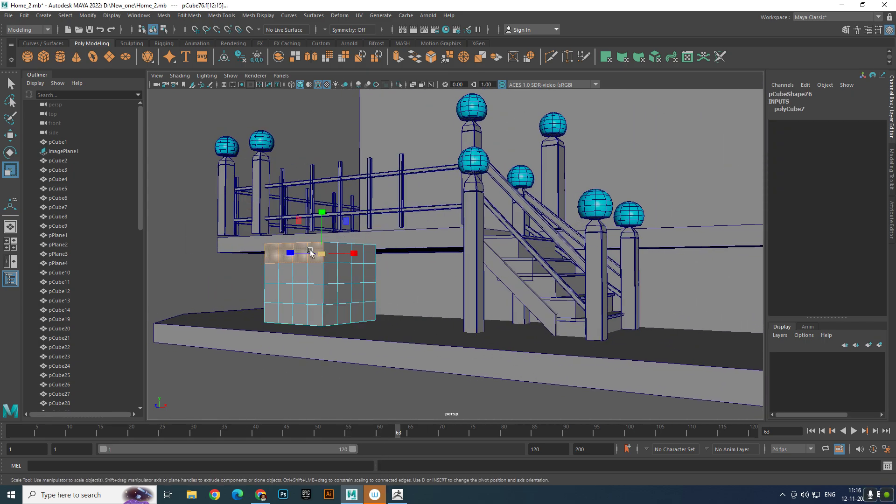
{"action": "left_click", "coordinate": [319, 271], "text": "shift"}
{"action": "left_click", "coordinate": [316, 293], "text": "shift"}
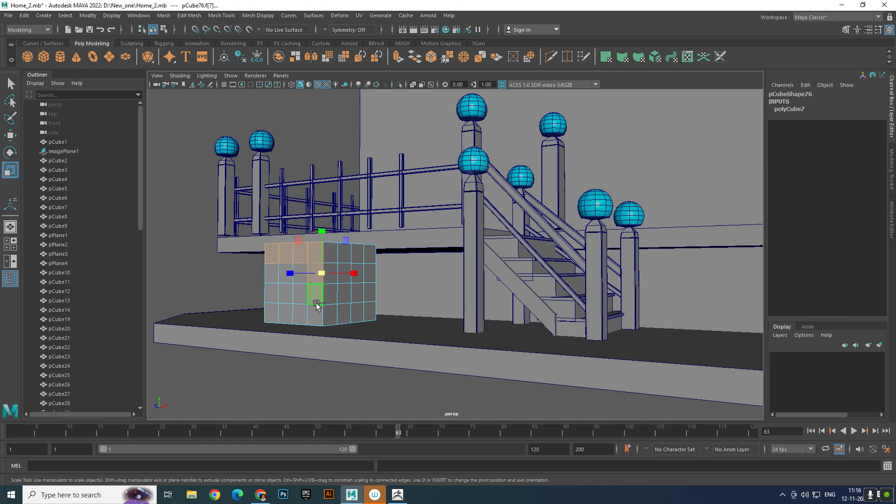
{"action": "left_click", "coordinate": [314, 312], "text": "shift"}
{"action": "left_click", "coordinate": [301, 313], "text": "shift"}
{"action": "left_click", "coordinate": [273, 314], "text": "shift"}
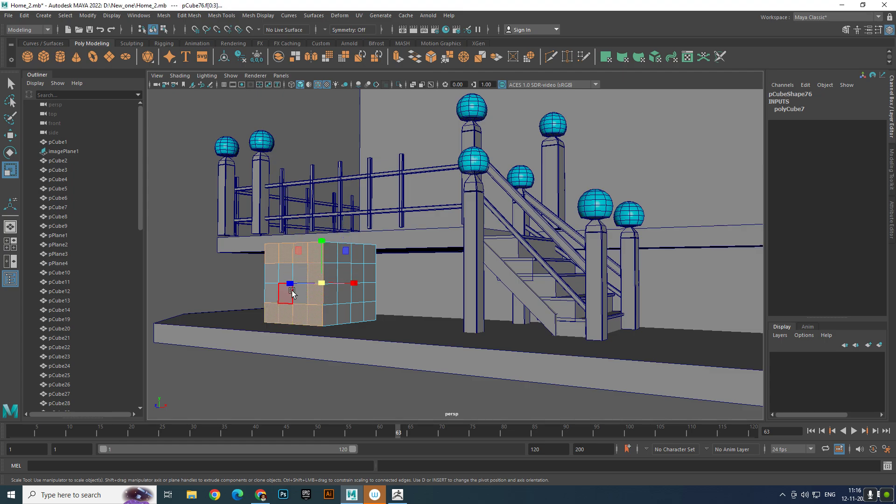
- Return to object mode and move the subdivided cube away from the house to about Z 30.497
{"action": "scroll", "coordinate": [304, 271], "scroll_direction": "down", "scroll_amount": 5}
{"action": "right_click", "coordinate": [410, 263]}
{"action": "right_click_drag", "start_coordinate": [410, 263], "coordinate": [455, 224]}
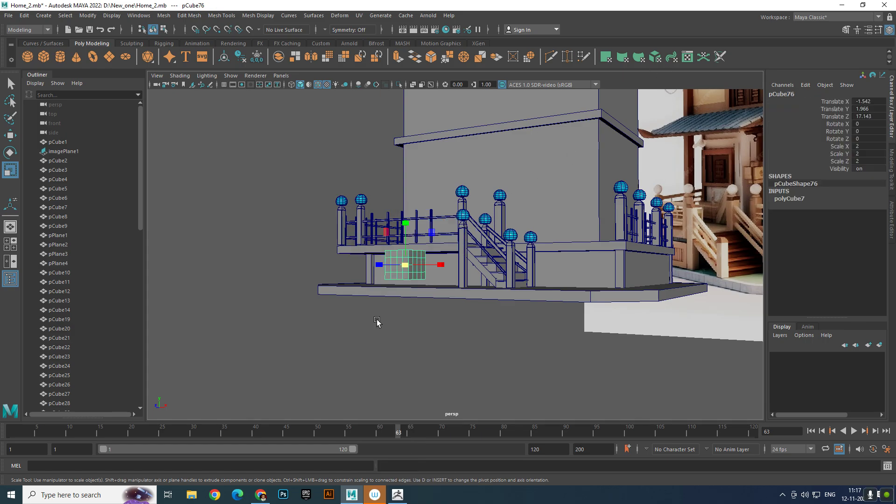
{"action": "left_click", "coordinate": [376, 322]}
{"action": "left_click", "coordinate": [404, 266]}
{"action": "key", "text": "w"}
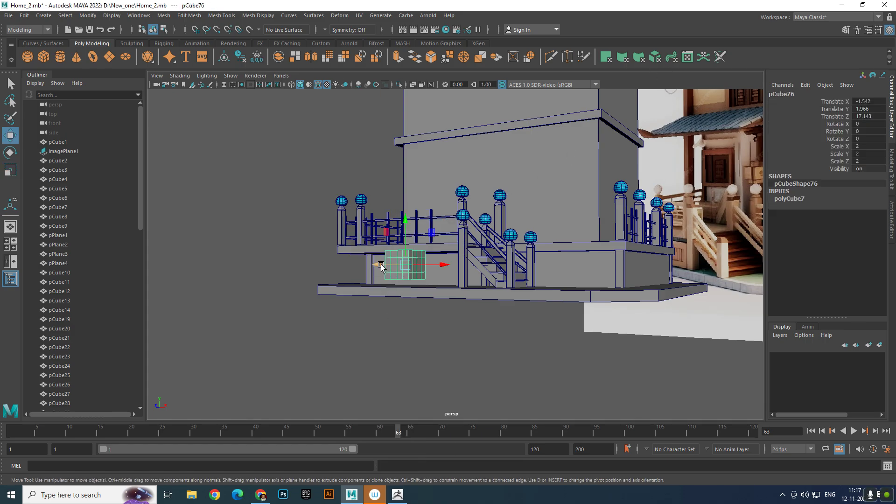
{"action": "left_click_drag", "start_coordinate": [380, 266], "coordinate": [205, 304]}
{"action": "left_click", "coordinate": [231, 345]}
{"action": "middle_click_drag", "start_coordinate": [254, 322], "coordinate": [273, 321], "text": "alt"}
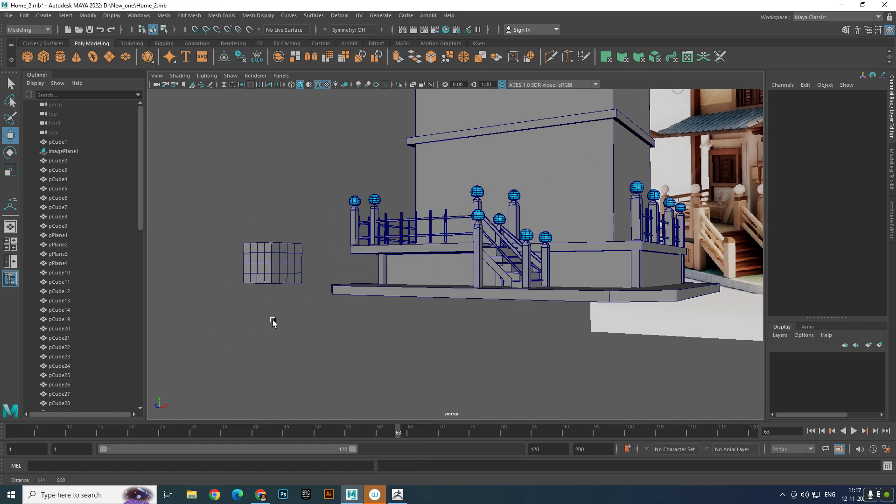
- Return to the cube's face selection and add the remaining border faces around its two visible sides, leaving the middle faces unselected
{"action": "scroll", "coordinate": [298, 322], "scroll_direction": "up", "scroll_amount": 8}
{"action": "left_click", "coordinate": [324, 214]}
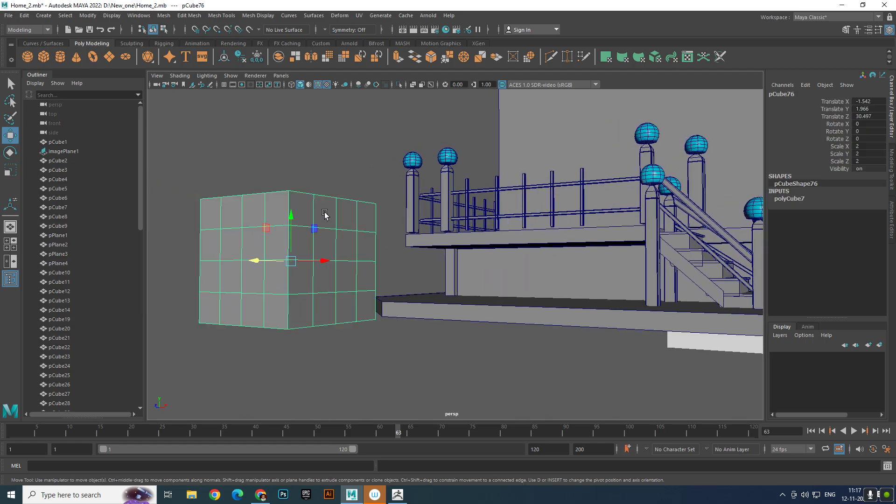
{"action": "right_click_drag", "start_coordinate": [325, 214], "coordinate": [310, 211]}
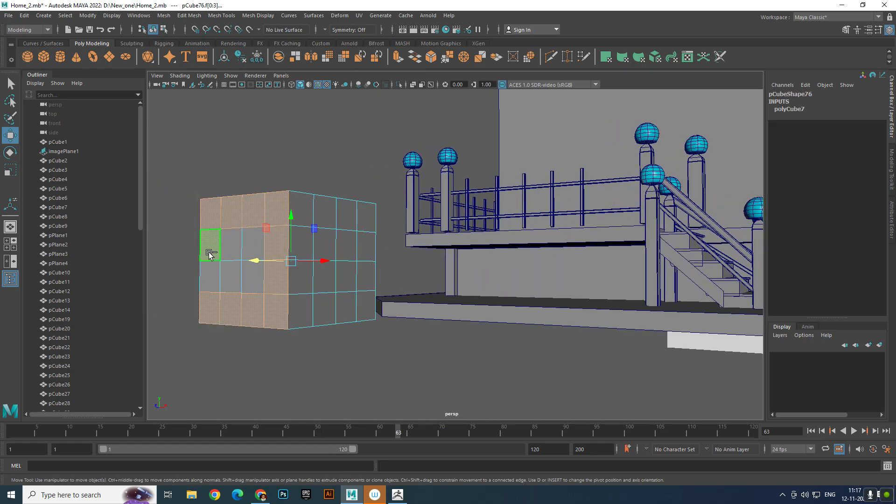
{"action": "left_click", "coordinate": [314, 212], "text": "shift"}
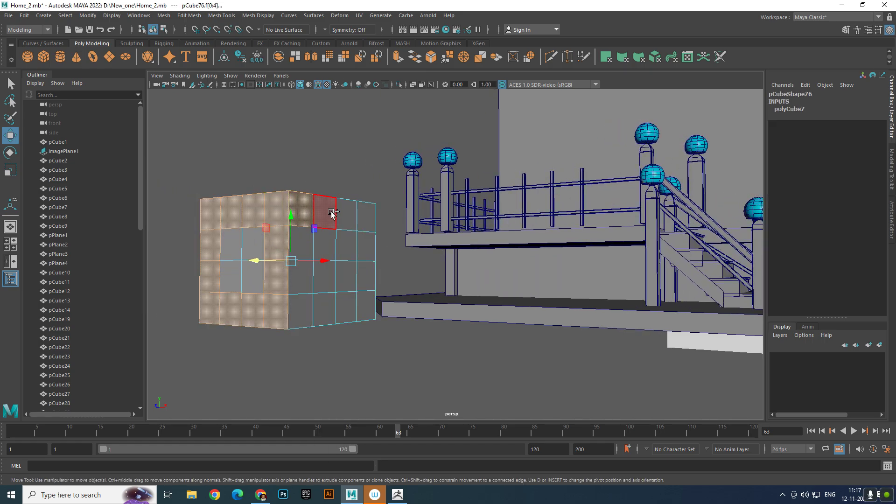
{"action": "left_click", "coordinate": [359, 215], "text": "shift"}
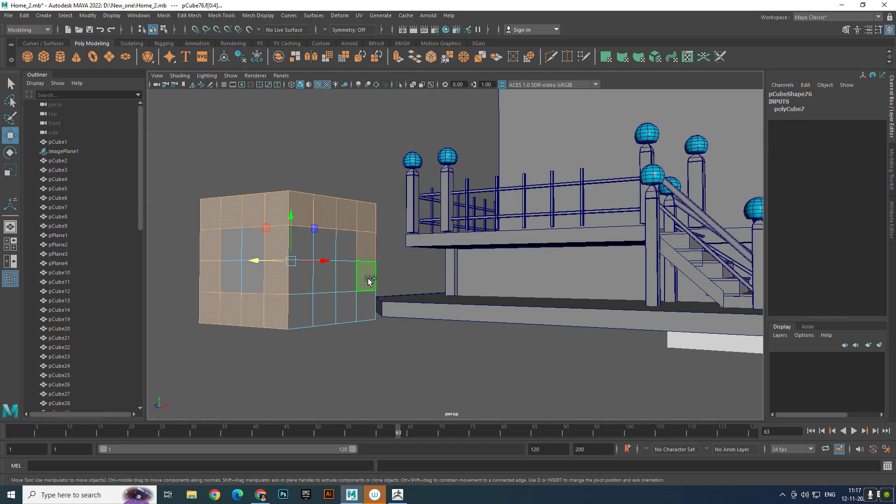
{"action": "left_click", "coordinate": [363, 310], "text": "shift"}
{"action": "left_click", "coordinate": [339, 314], "text": "shift"}
{"action": "left_click", "coordinate": [322, 314], "text": "shift"}
{"action": "left_click", "coordinate": [300, 314], "text": "shift"}
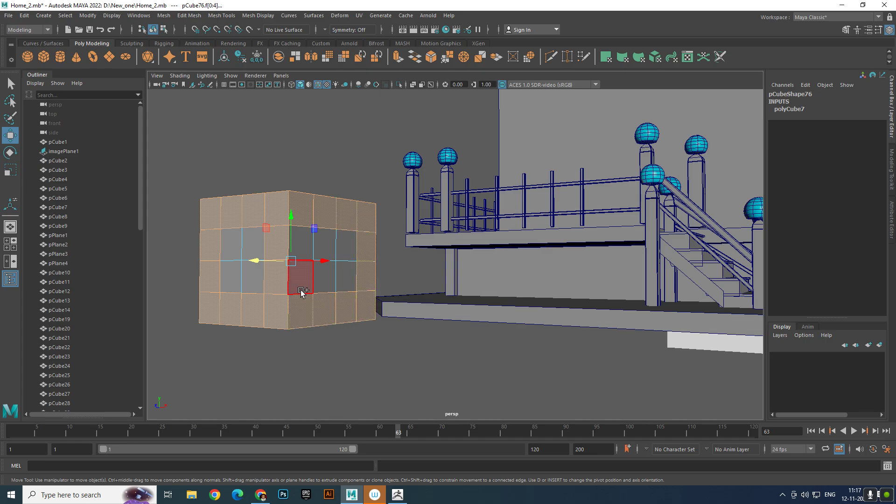
- Add all border faces of the cube's top side to the face selection, leaving the four middle faces unselected
{"action": "left_click_drag", "start_coordinate": [308, 248], "coordinate": [341, 322], "text": "alt"}
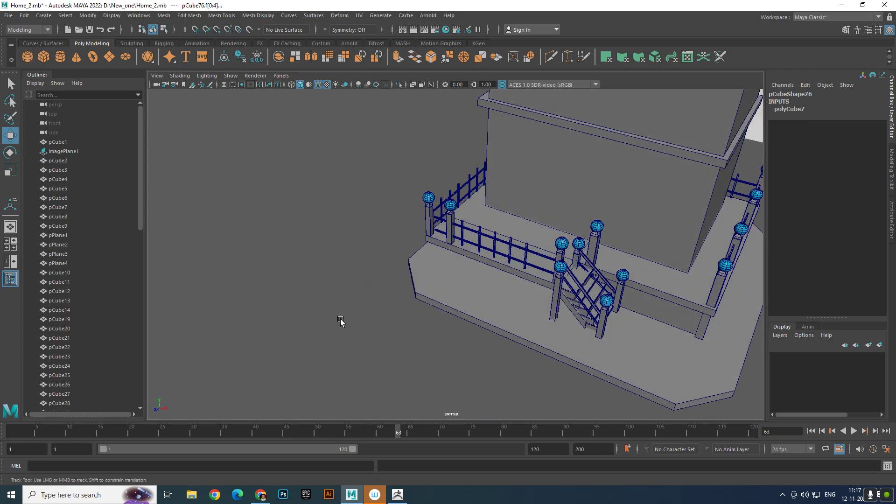
{"action": "middle_click_drag", "start_coordinate": [341, 319], "coordinate": [360, 244], "text": "alt"}
{"action": "right_click_drag", "start_coordinate": [360, 244], "coordinate": [413, 266], "text": "alt"}
{"action": "middle_click_drag", "start_coordinate": [413, 266], "coordinate": [452, 246], "text": "alt"}
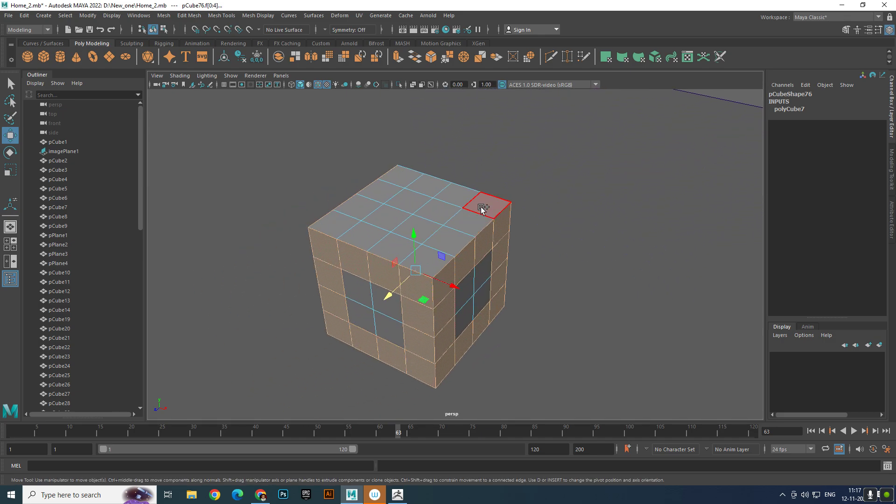
{"action": "left_click", "coordinate": [483, 208], "text": "shift"}
{"action": "left_click", "coordinate": [440, 241], "text": "shift"}
{"action": "left_click", "coordinate": [428, 256], "text": "shift"}
{"action": "left_click", "coordinate": [385, 251], "text": "shift"}
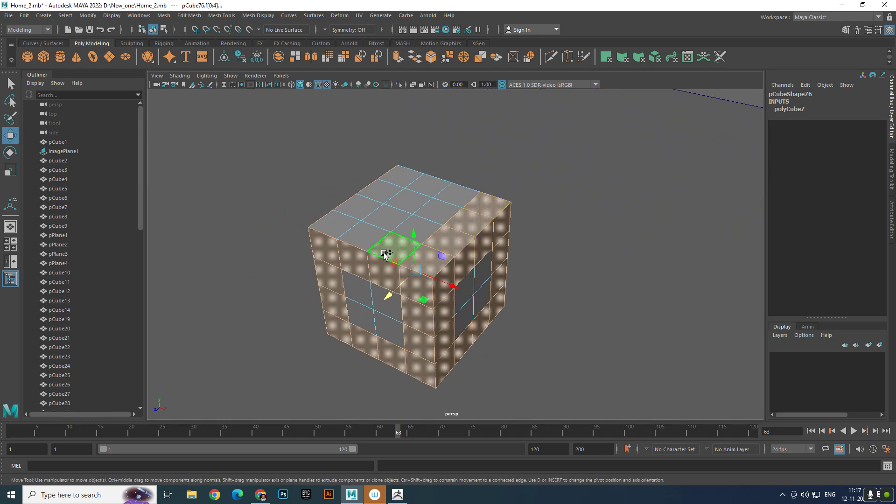
{"action": "left_click", "coordinate": [362, 237], "text": "shift"}
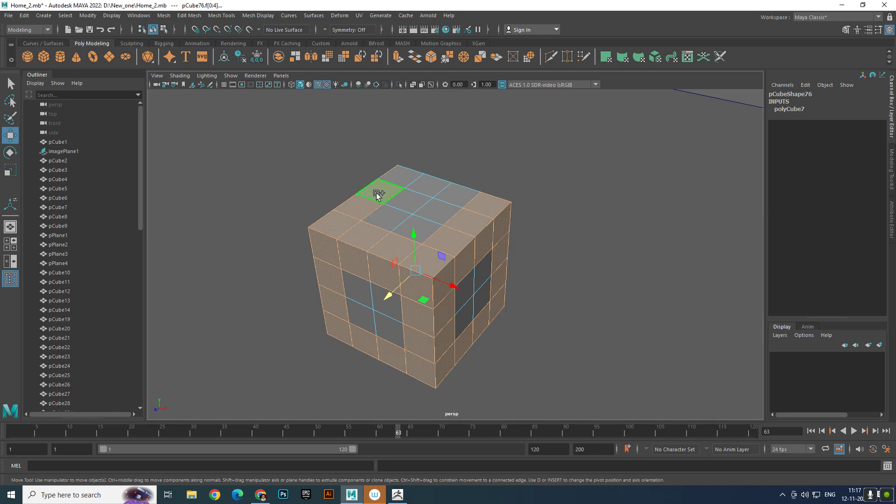
{"action": "left_click", "coordinate": [402, 179], "text": "shift"}
{"action": "left_click", "coordinate": [431, 184], "text": "shift"}
{"action": "left_click", "coordinate": [459, 193], "text": "shift"}
{"action": "scroll", "coordinate": [457, 204], "scroll_direction": "down", "scroll_amount": 5}
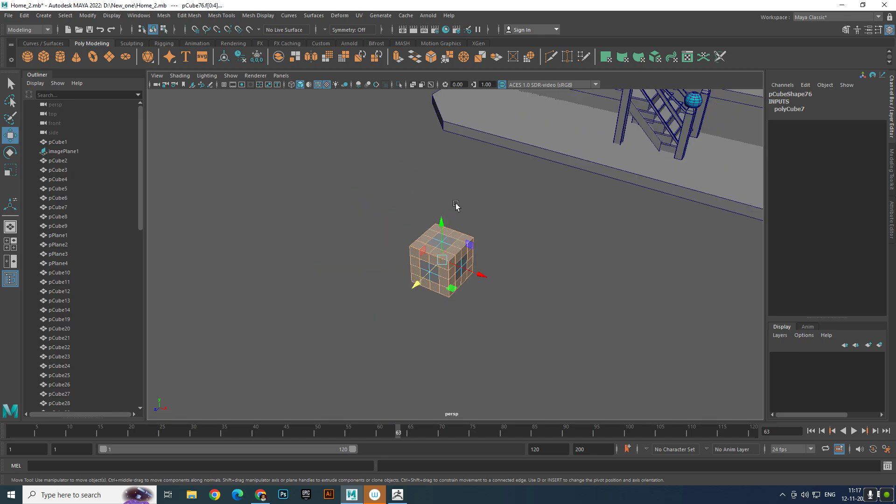
{"action": "left_click_drag", "start_coordinate": [456, 206], "coordinate": [524, 251], "text": "alt"}
{"action": "middle_click_drag", "start_coordinate": [524, 250], "coordinate": [440, 324], "text": "alt"}
{"action": "scroll", "coordinate": [440, 324], "scroll_direction": "up", "scroll_amount": 3}
{"action": "left_click_drag", "start_coordinate": [440, 324], "coordinate": [484, 290], "text": "alt"}
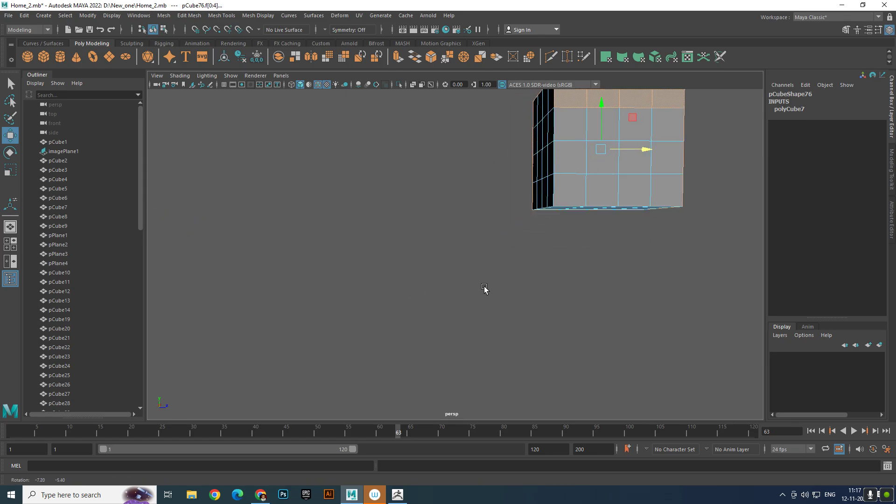
{"action": "left_click", "coordinate": [574, 164], "text": "shift"}
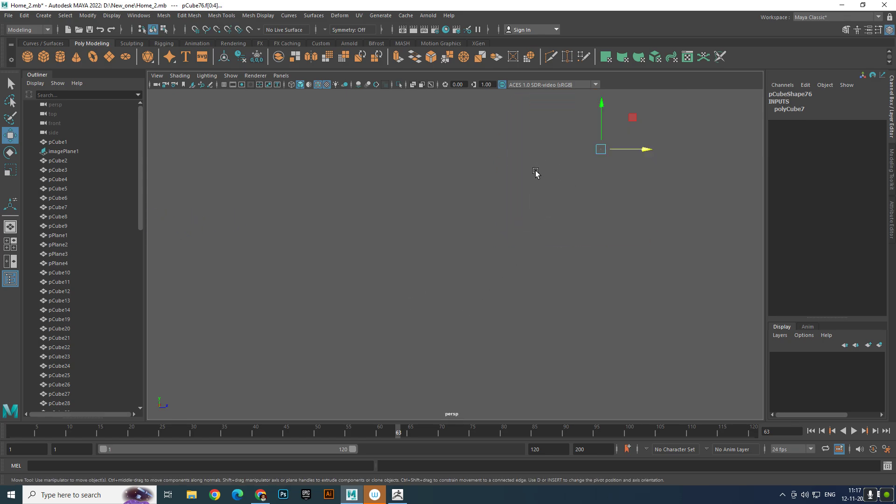
{"action": "scroll", "coordinate": [534, 172], "scroll_direction": "down", "scroll_amount": 2}
{"action": "middle_click_drag", "start_coordinate": [534, 172], "coordinate": [492, 230], "text": "alt"}
{"action": "scroll", "coordinate": [492, 231], "scroll_direction": "up", "scroll_amount": 2}
{"action": "key", "text": "f"}
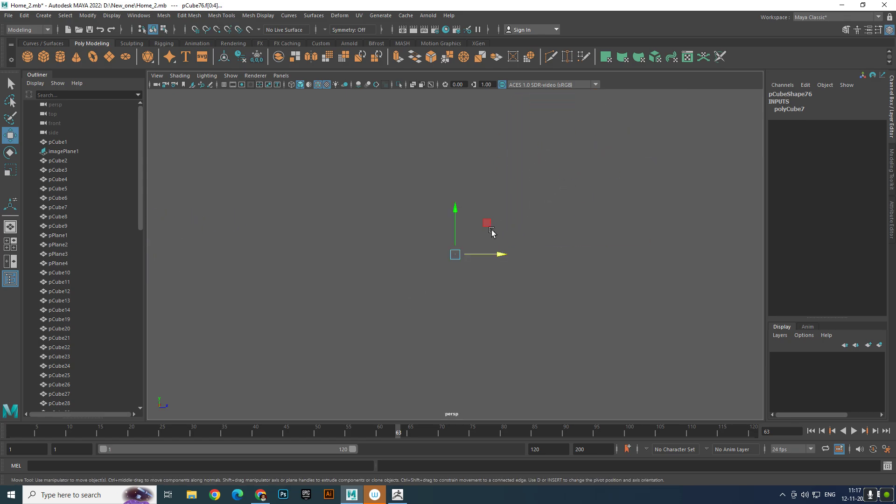
{"action": "key", "text": "ctrl+z"}
- Add the remaining border faces of the cube's third vertical side to the selection, leaving its four middle faces unselected
{"action": "left_click", "coordinate": [369, 327], "text": "shift"}
{"action": "left_click", "coordinate": [365, 367], "text": "shift"}
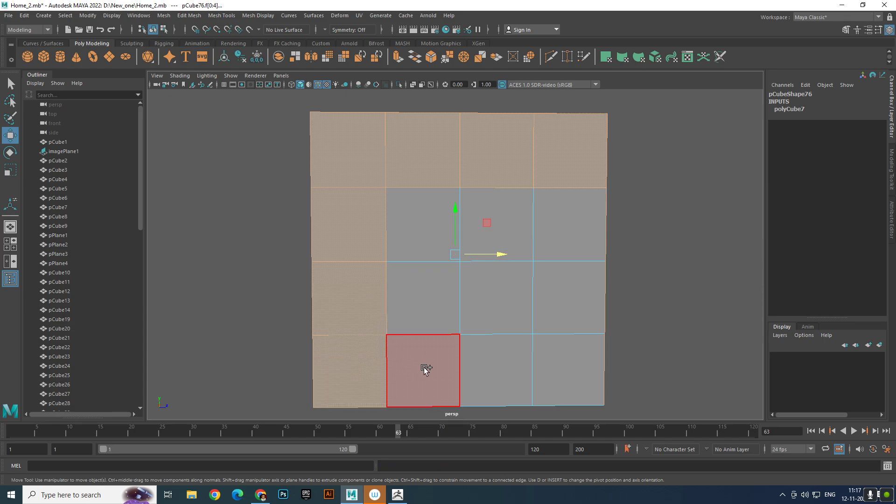
{"action": "left_click", "coordinate": [425, 366], "text": "shift"}
{"action": "left_click", "coordinate": [494, 367], "text": "shift"}
{"action": "left_click", "coordinate": [567, 369], "text": "shift"}
{"action": "left_click", "coordinate": [580, 308], "text": "shift"}
{"action": "left_click", "coordinate": [579, 243], "text": "shift"}
- Add the border faces of the cube's fourth vertical side to the selection, keeping its four middle faces out
{"action": "scroll", "coordinate": [544, 251], "scroll_direction": "down", "scroll_amount": 5}
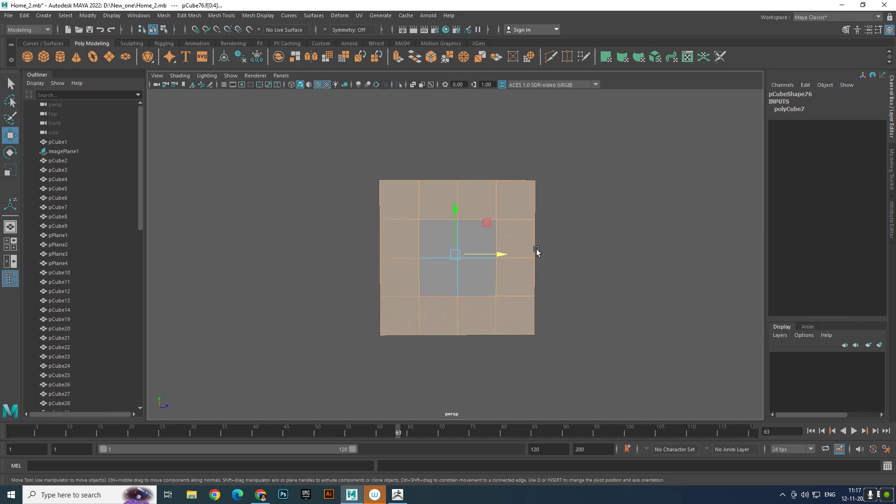
{"action": "left_click_drag", "start_coordinate": [537, 252], "coordinate": [623, 244], "text": "alt"}
{"action": "left_click", "coordinate": [490, 201], "text": "shift"}
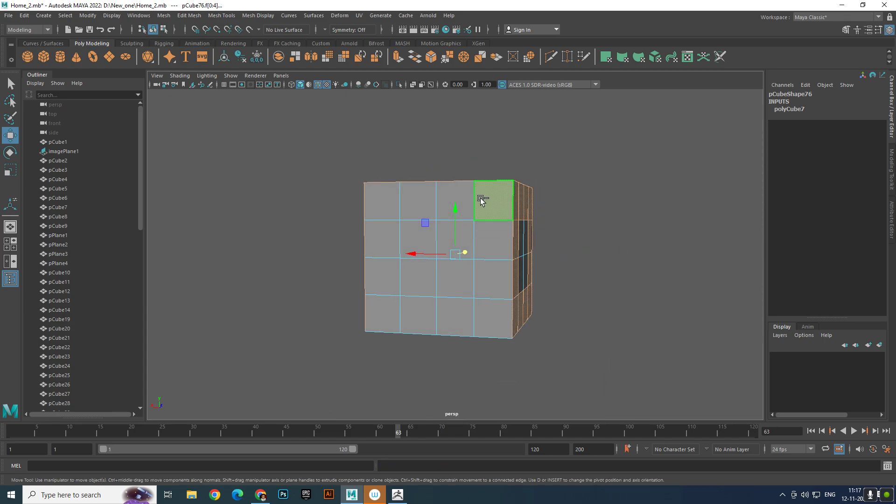
{"action": "left_click", "coordinate": [455, 201], "text": "shift"}
{"action": "left_click", "coordinate": [421, 195], "text": "shift"}
{"action": "left_click", "coordinate": [368, 196], "text": "shift"}
{"action": "left_click", "coordinate": [368, 238], "text": "shift"}
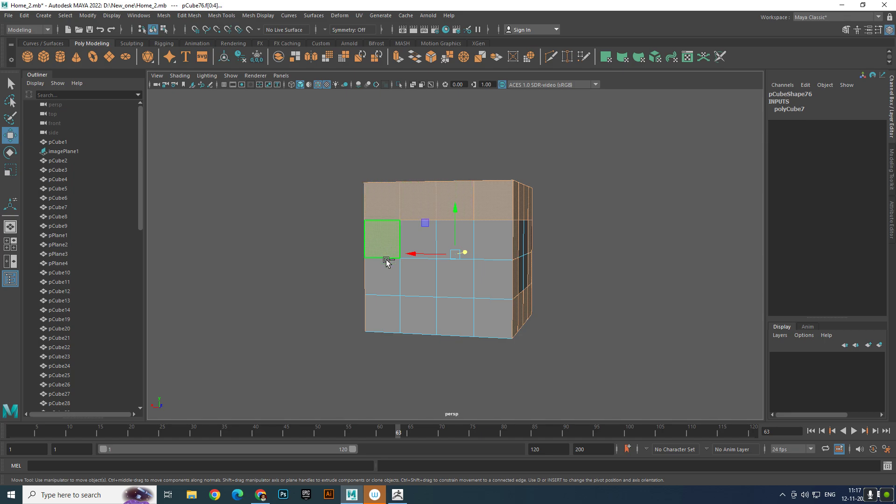
{"action": "left_click", "coordinate": [381, 275], "text": "shift"}
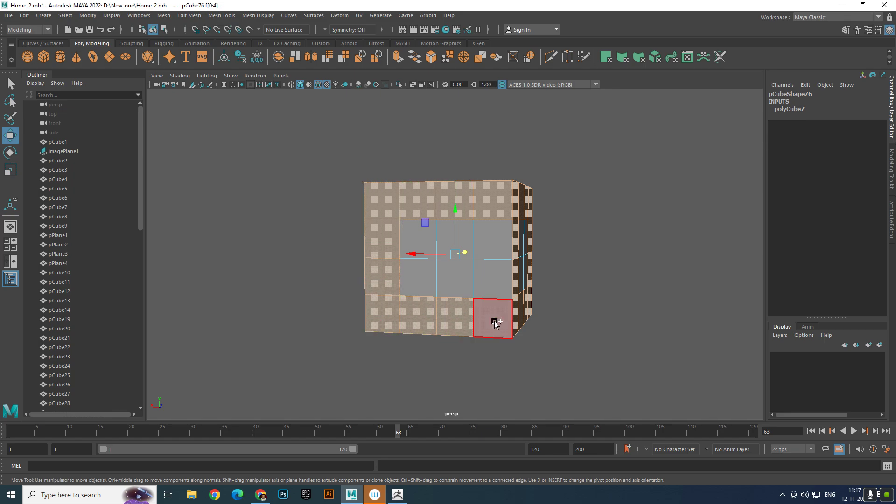
{"action": "left_click_drag", "start_coordinate": [495, 243], "coordinate": [486, 194], "text": "alt"}
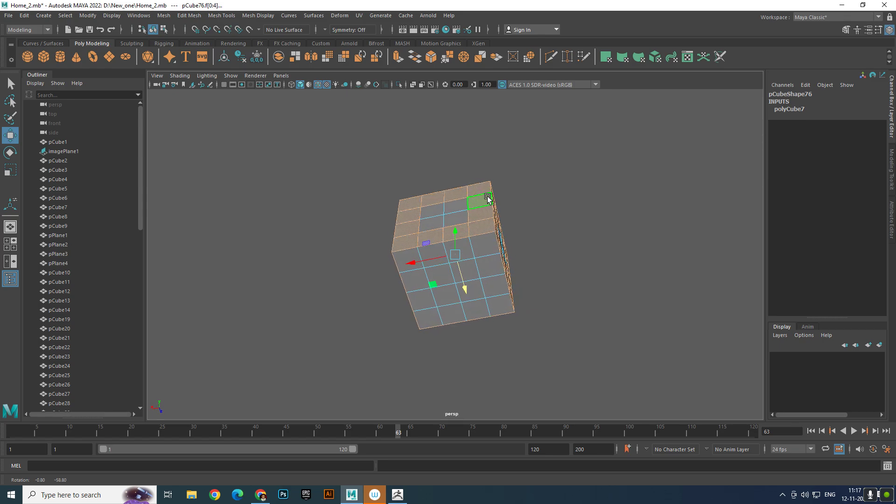
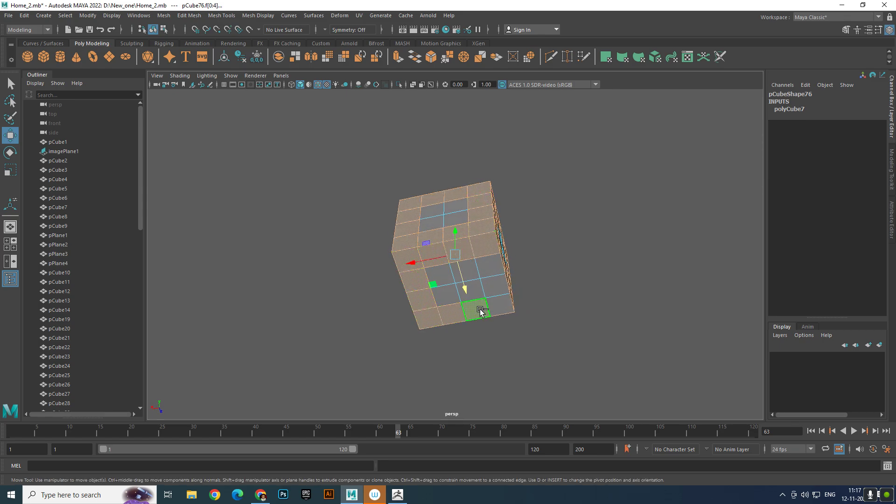
- Extrude the cube's selected border faces outward to form a raised frame on every side and return to object selection
{"action": "scroll", "coordinate": [512, 260], "scroll_direction": "down", "scroll_amount": 3}
{"action": "left_click_drag", "start_coordinate": [512, 259], "coordinate": [374, 254], "text": "alt"}
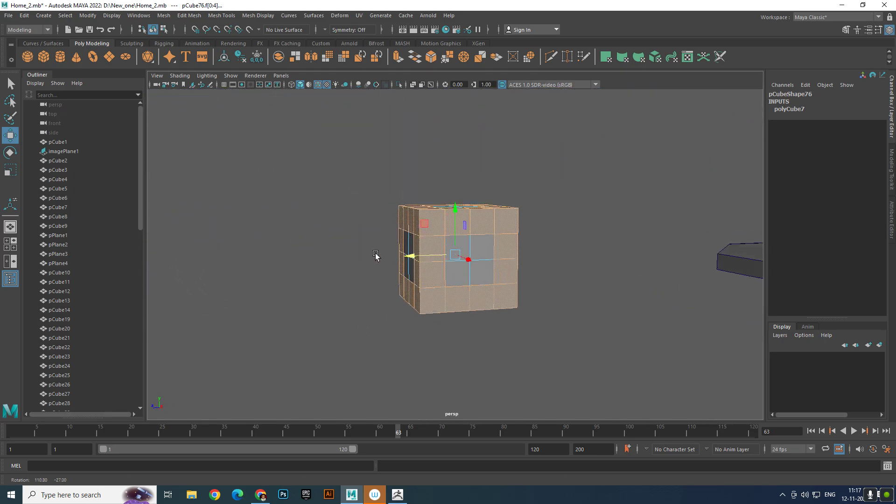
{"action": "left_click_drag", "start_coordinate": [523, 280], "coordinate": [534, 216], "text": "alt"}
{"action": "right_click_drag", "start_coordinate": [534, 214], "coordinate": [537, 233], "text": "shift"}
{"action": "left_click_drag", "start_coordinate": [353, 299], "coordinate": [441, 296]}
{"action": "left_click", "coordinate": [577, 365]}
{"action": "right_click_drag", "start_coordinate": [504, 295], "coordinate": [553, 259]}
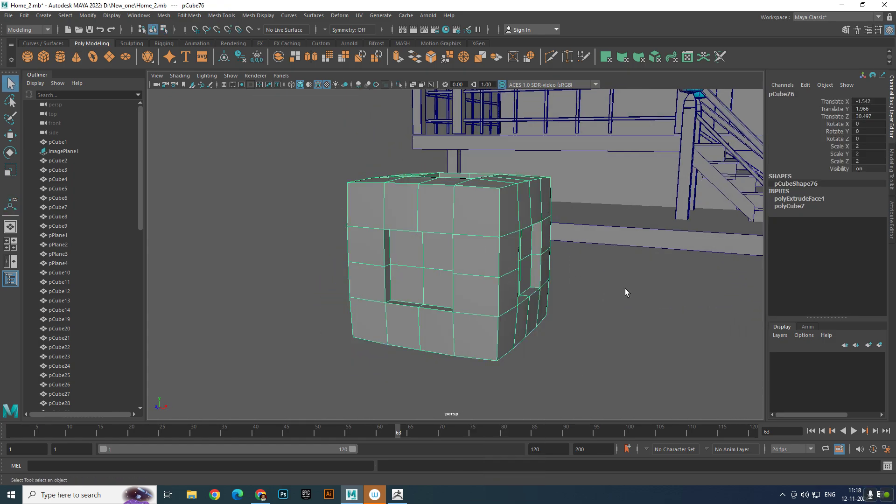
{"action": "left_click", "coordinate": [625, 289]}
- Switch the cube to vertex selection and scale its right-side vertices flat along X in the front wireframe view
{"action": "left_click", "coordinate": [503, 273]}
{"action": "left_click_drag", "start_coordinate": [525, 272], "coordinate": [459, 268], "text": "alt"}
{"action": "right_click_drag", "start_coordinate": [527, 216], "coordinate": [359, 198]}
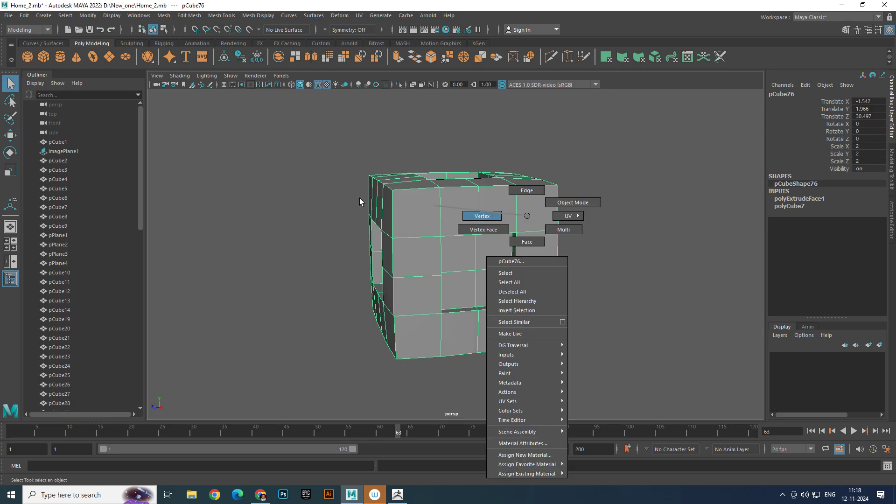
{"action": "key", "text": "space"}
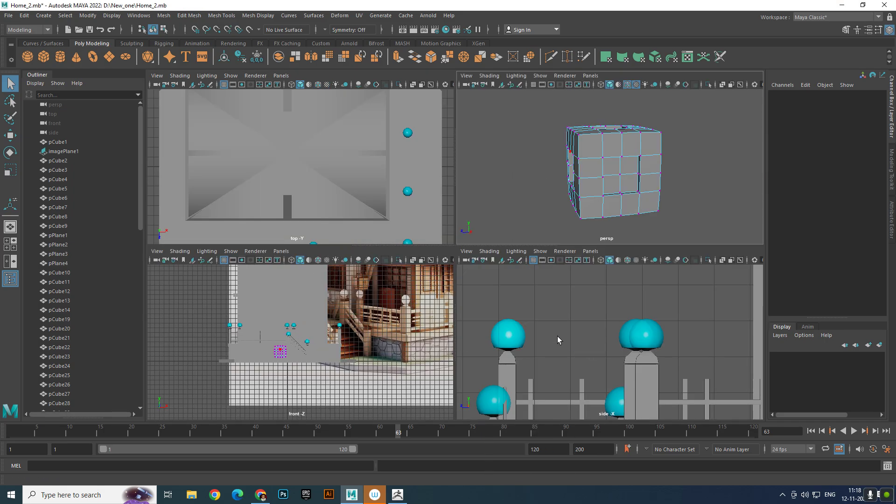
{"action": "key", "text": "space"}
{"action": "scroll", "coordinate": [435, 293], "scroll_direction": "up", "scroll_amount": 8}
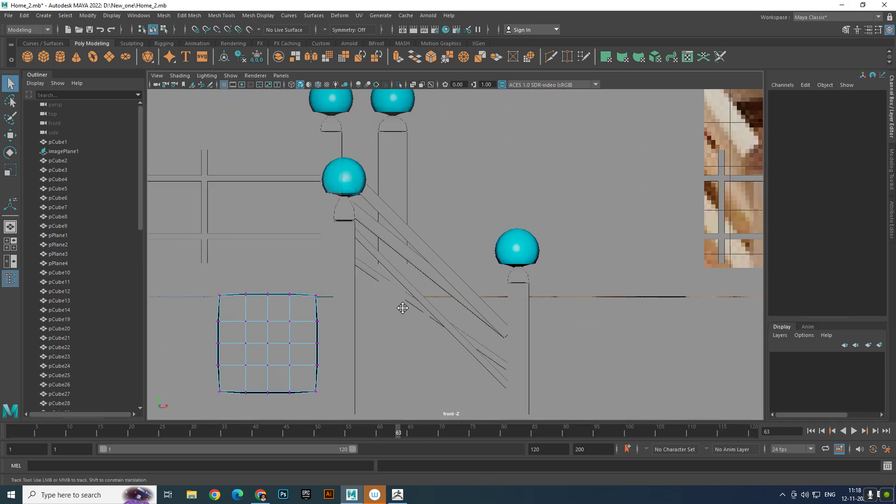
{"action": "middle_click_drag", "start_coordinate": [402, 308], "coordinate": [531, 248], "text": "alt"}
{"action": "scroll", "coordinate": [531, 247], "scroll_direction": "up", "scroll_amount": 2}
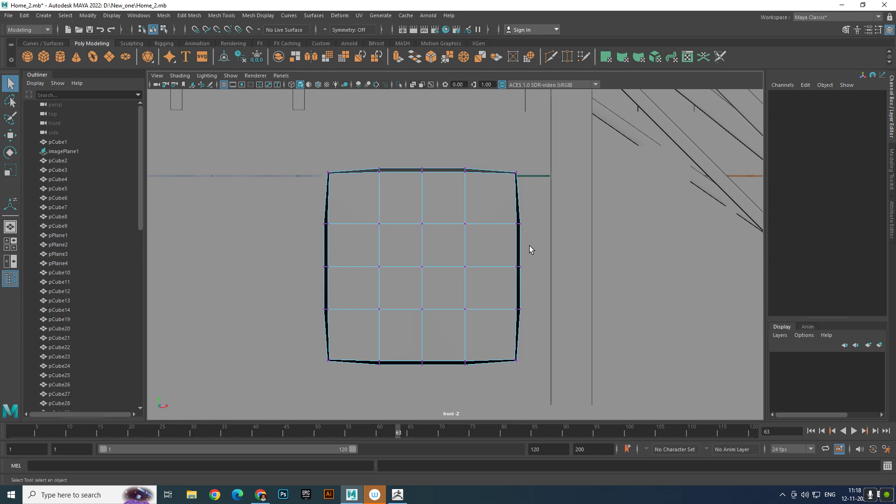
{"action": "key", "text": "4"}
{"action": "left_click_drag", "start_coordinate": [509, 152], "coordinate": [547, 376]}
{"action": "scroll", "coordinate": [554, 282], "scroll_direction": "up", "scroll_amount": 2}
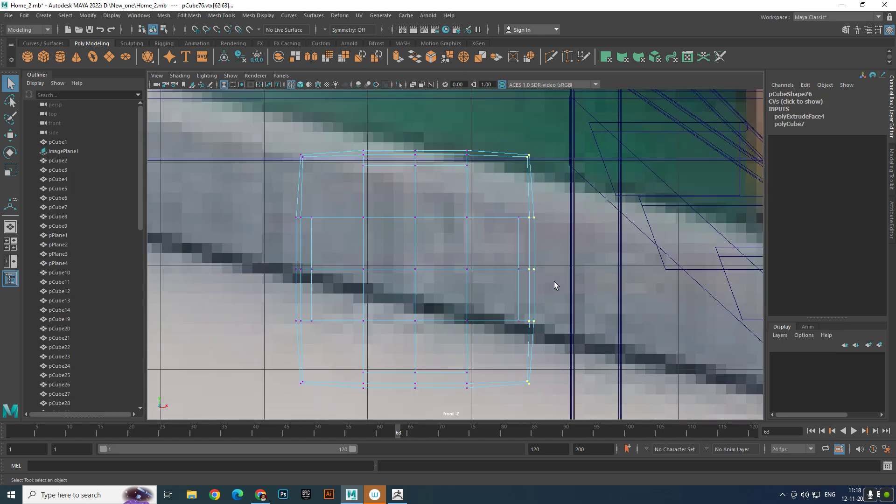
{"action": "key", "text": "r"}
{"action": "left_click_drag", "start_coordinate": [574, 270], "coordinate": [482, 269]}
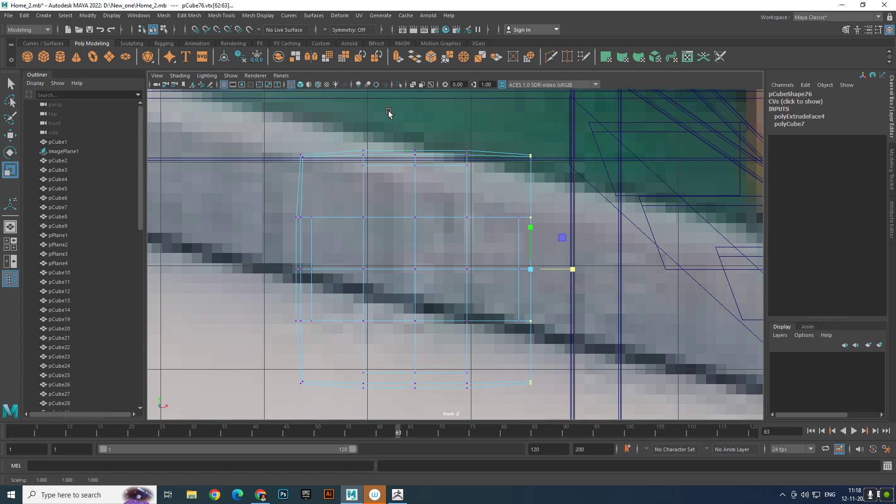
- Select the cube's top vertices in the front view and scale them flat along Y
{"action": "left_click_drag", "start_coordinate": [246, 113], "coordinate": [587, 169]}
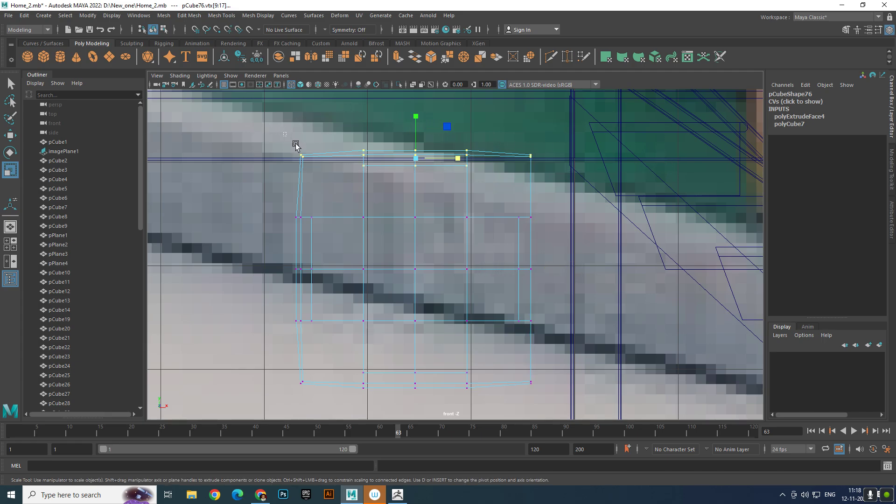
{"action": "left_click_drag", "start_coordinate": [296, 145], "coordinate": [587, 161]}
{"action": "left_click_drag", "start_coordinate": [416, 111], "coordinate": [416, 150]}
- Select the vertices on the cube's left side in the front view and scale them flat along X
{"action": "middle_click_drag", "start_coordinate": [387, 159], "coordinate": [438, 103], "text": "alt"}
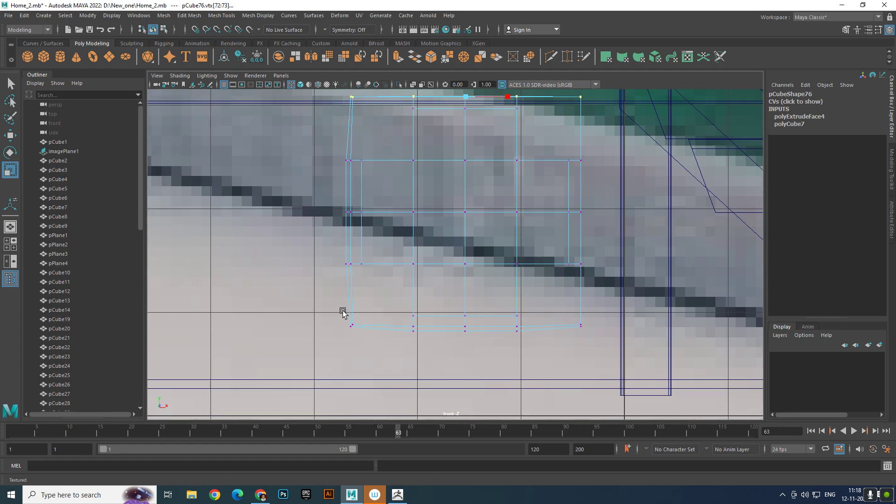
{"action": "scroll", "coordinate": [337, 265], "scroll_direction": "down", "scroll_amount": 1}
{"action": "middle_click_drag", "start_coordinate": [337, 265], "coordinate": [356, 270], "text": "alt"}
{"action": "left_click_drag", "start_coordinate": [357, 125], "coordinate": [387, 351]}
{"action": "left_click_drag", "start_coordinate": [419, 224], "coordinate": [348, 232]}
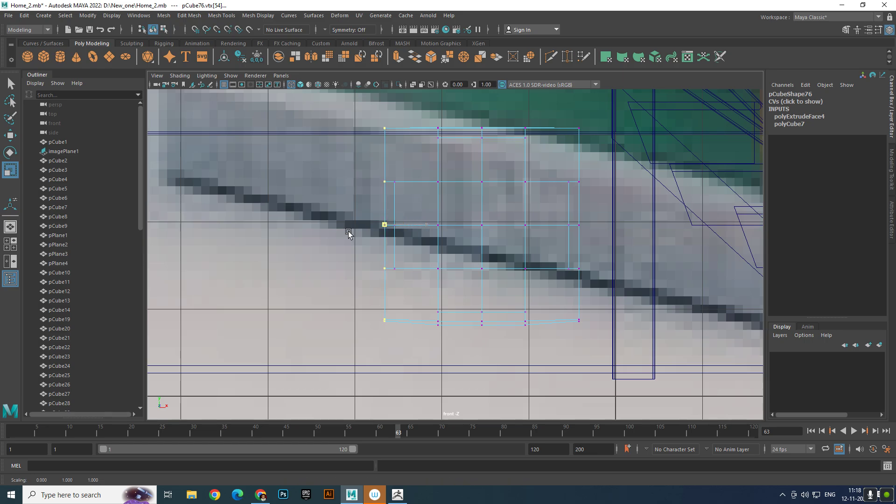
- Scale the cube's bottom vertices flat along Y and check the underside in the perspective view
{"action": "left_click_drag", "start_coordinate": [352, 296], "coordinate": [625, 369]}
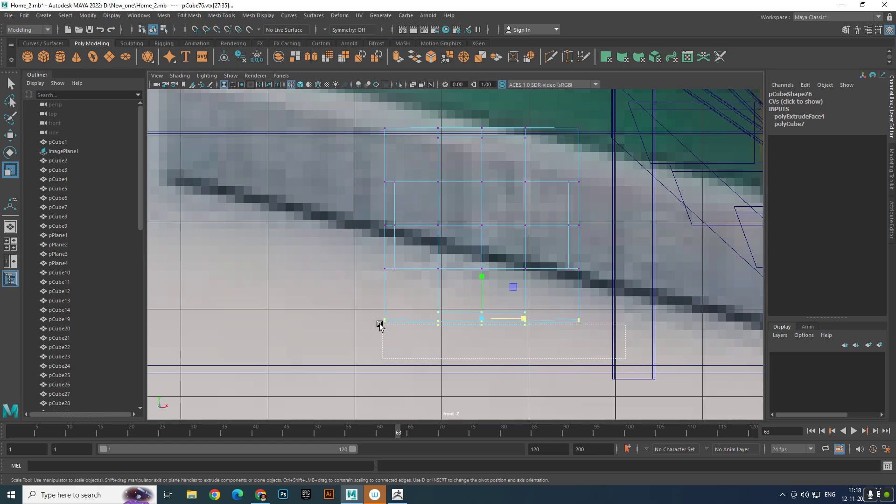
{"action": "left_click_drag", "start_coordinate": [480, 293], "coordinate": [499, 363]}
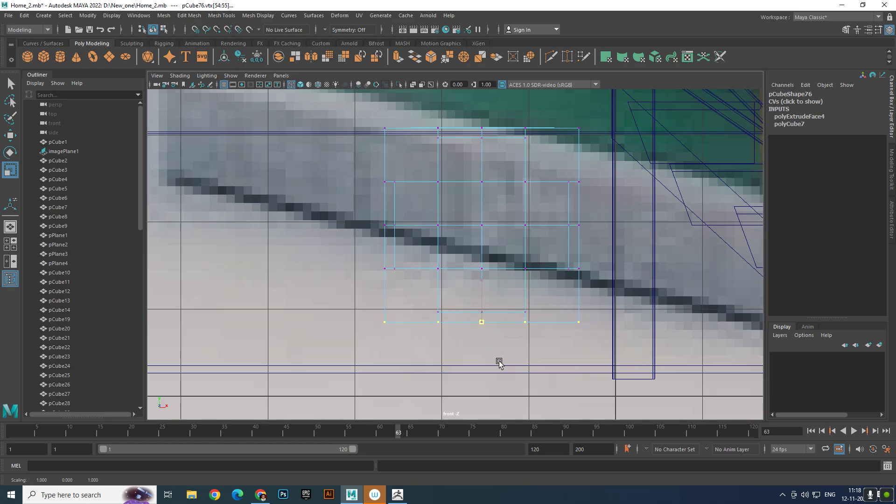
{"action": "key", "text": "space"}
{"action": "key", "text": "space"}
{"action": "left_click_drag", "start_coordinate": [568, 250], "coordinate": [443, 321], "text": "alt"}
{"action": "left_click_drag", "start_coordinate": [460, 292], "coordinate": [457, 308]}
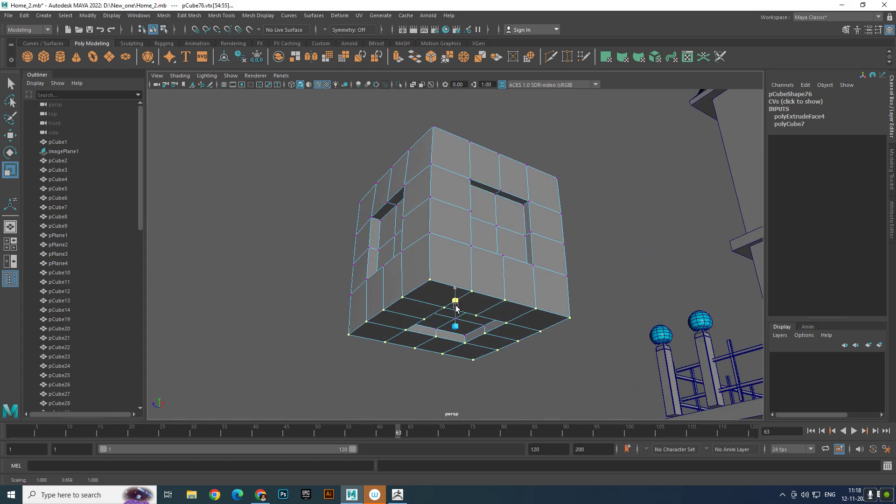
{"action": "left_click", "coordinate": [571, 355]}
{"action": "left_click_drag", "start_coordinate": [571, 356], "coordinate": [467, 380], "text": "alt"}
- In the side wireframe view, select the cube's right column of outer vertices and scale it flat along Z
{"action": "key", "text": "space"}
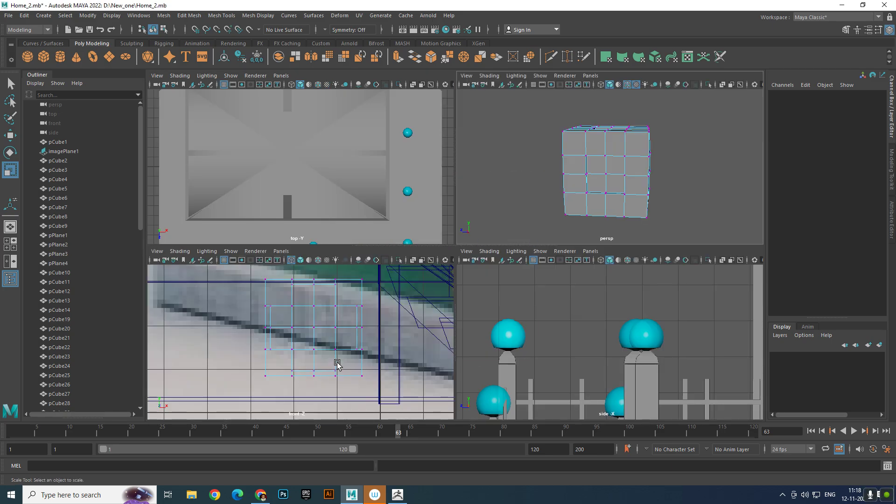
{"action": "scroll", "coordinate": [337, 364], "scroll_direction": "down", "scroll_amount": 10}
{"action": "scroll", "coordinate": [561, 346], "scroll_direction": "down", "scroll_amount": 10}
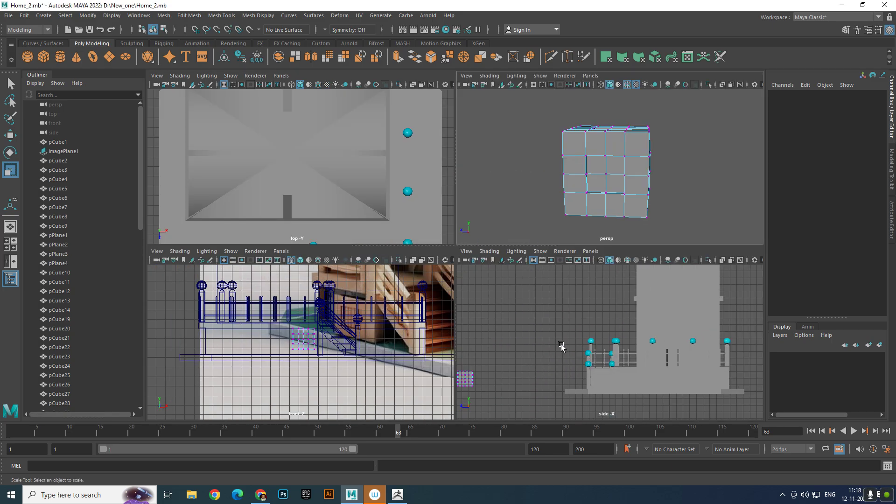
{"action": "scroll", "coordinate": [562, 350], "scroll_direction": "down", "scroll_amount": 3}
{"action": "scroll", "coordinate": [555, 351], "scroll_direction": "up", "scroll_amount": 2}
{"action": "key", "text": "space"}
{"action": "scroll", "coordinate": [410, 330], "scroll_direction": "up", "scroll_amount": 6}
{"action": "middle_click_drag", "start_coordinate": [252, 355], "coordinate": [586, 296], "text": "alt"}
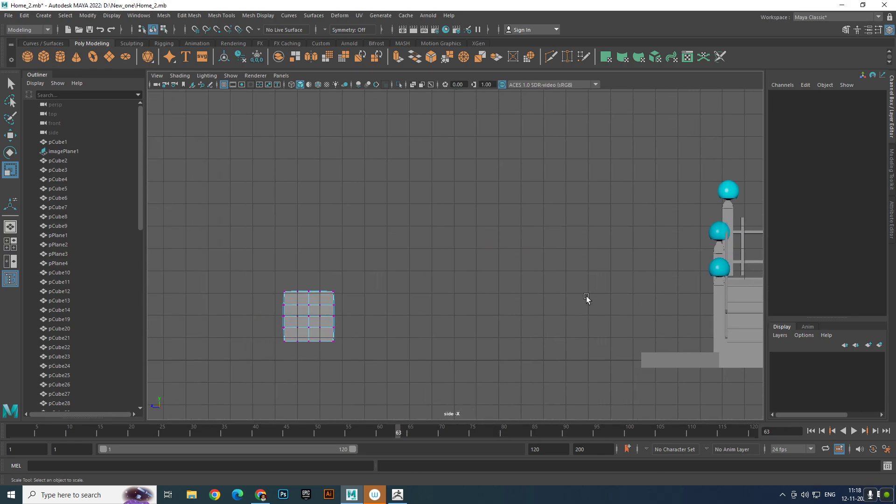
{"action": "scroll", "coordinate": [586, 296], "scroll_direction": "up", "scroll_amount": 3}
{"action": "middle_click_drag", "start_coordinate": [394, 322], "coordinate": [566, 206], "text": "alt"}
{"action": "scroll", "coordinate": [570, 266], "scroll_direction": "up", "scroll_amount": 2}
{"action": "key", "text": "4"}
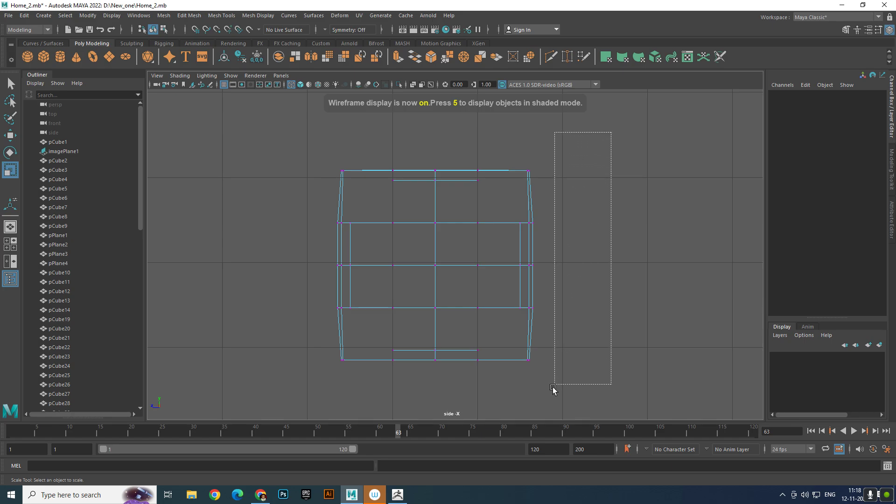
{"action": "left_click_drag", "start_coordinate": [525, 407], "coordinate": [527, 398]}
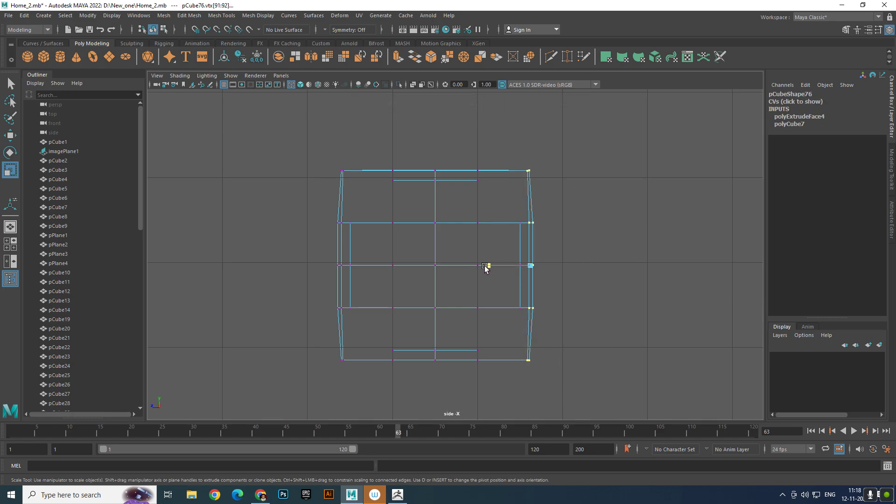
{"action": "left_click_drag", "start_coordinate": [486, 266], "coordinate": [390, 265]}
- Scale the opposite outer column of vertices flat along Z, return to object mode and deselect the cube in perspective
{"action": "left_click_drag", "start_coordinate": [289, 129], "coordinate": [345, 403]}
{"action": "left_click_drag", "start_coordinate": [297, 264], "coordinate": [317, 266]}
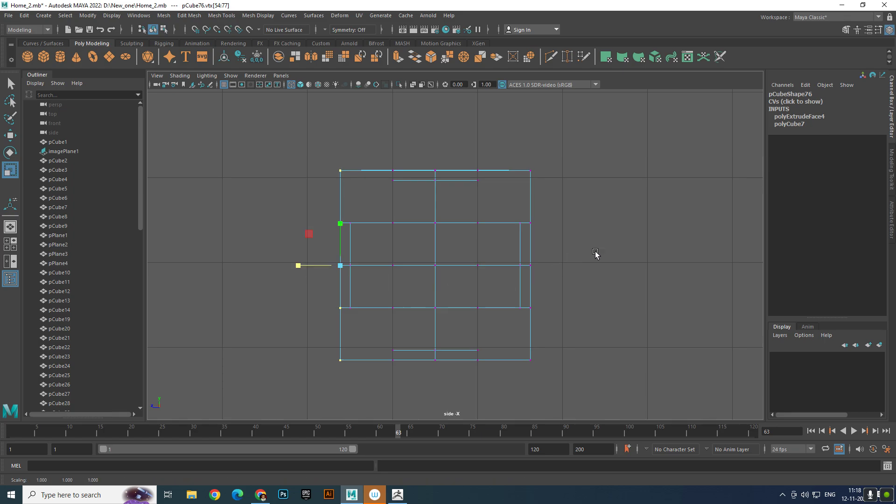
{"action": "key", "text": "F8"}
{"action": "key", "text": "space"}
{"action": "key", "text": "space"}
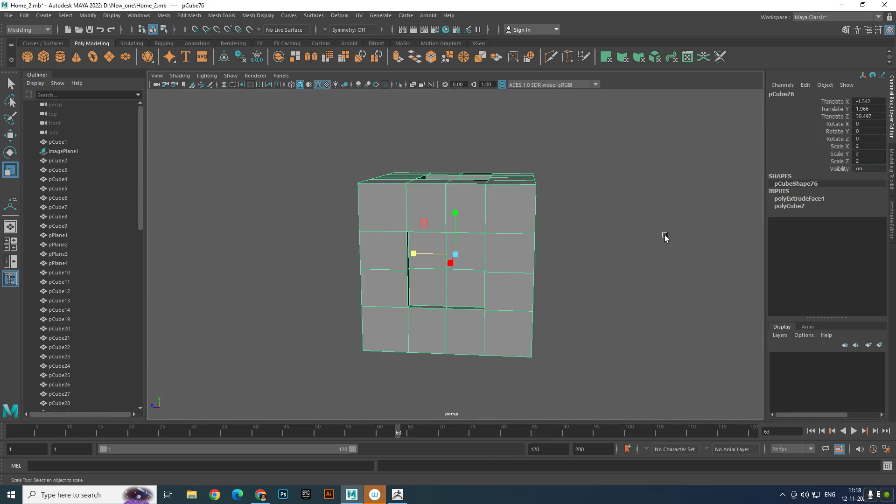
{"action": "left_click", "coordinate": [665, 238]}
- Switch the cube to edge selection and select the outer rim edges around the recess on one vertical side
{"action": "left_click_drag", "start_coordinate": [593, 260], "coordinate": [537, 236], "text": "alt"}
{"action": "left_click", "coordinate": [534, 232]}
{"action": "key", "text": "f"}
{"action": "middle_click_drag", "start_coordinate": [541, 229], "coordinate": [555, 229], "text": "alt"}
{"action": "right_click_drag", "start_coordinate": [567, 185], "coordinate": [558, 122]}
{"action": "double_click", "coordinate": [528, 181]}
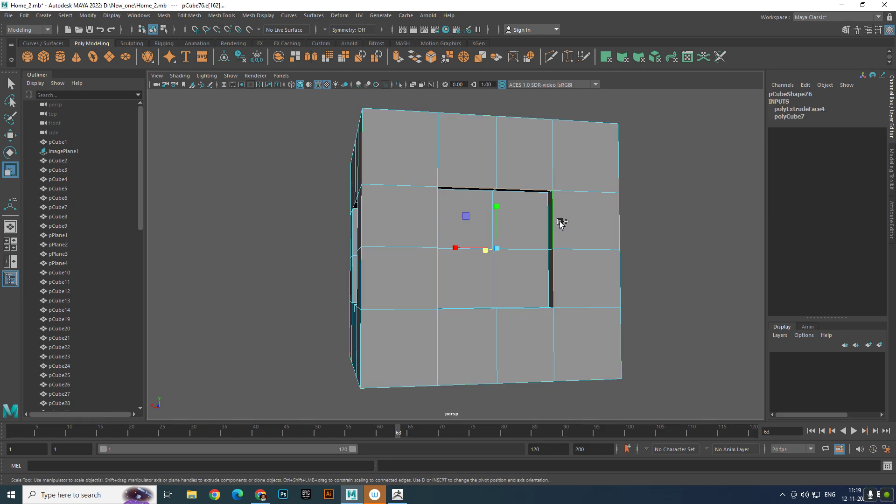
- Add the outer rim edges of the recess on the neighbouring vertical side to the edge selection
{"action": "scroll", "coordinate": [712, 306], "scroll_direction": "up", "scroll_amount": 4}
{"action": "left_click_drag", "start_coordinate": [712, 306], "coordinate": [606, 294], "text": "alt"}
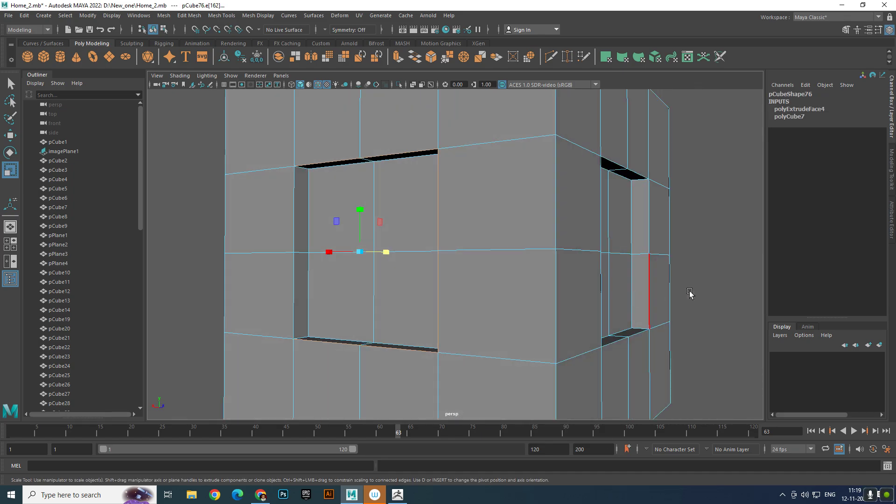
{"action": "double_click", "coordinate": [298, 226], "text": "shift"}
{"action": "scroll", "coordinate": [554, 234], "scroll_direction": "down", "scroll_amount": 4}
{"action": "left_click_drag", "start_coordinate": [554, 233], "coordinate": [362, 218], "text": "alt"}
{"action": "scroll", "coordinate": [397, 225], "scroll_direction": "up", "scroll_amount": 3}
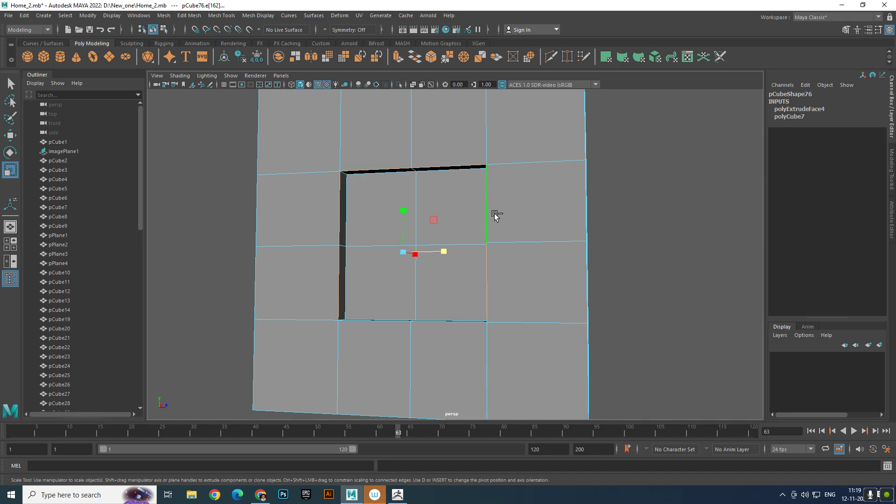
- Add the rim edges around the recess on the cube's third vertical side to the edge selection
{"action": "scroll", "coordinate": [452, 334], "scroll_direction": "down", "scroll_amount": 4}
{"action": "left_click_drag", "start_coordinate": [450, 314], "coordinate": [504, 308], "text": "alt"}
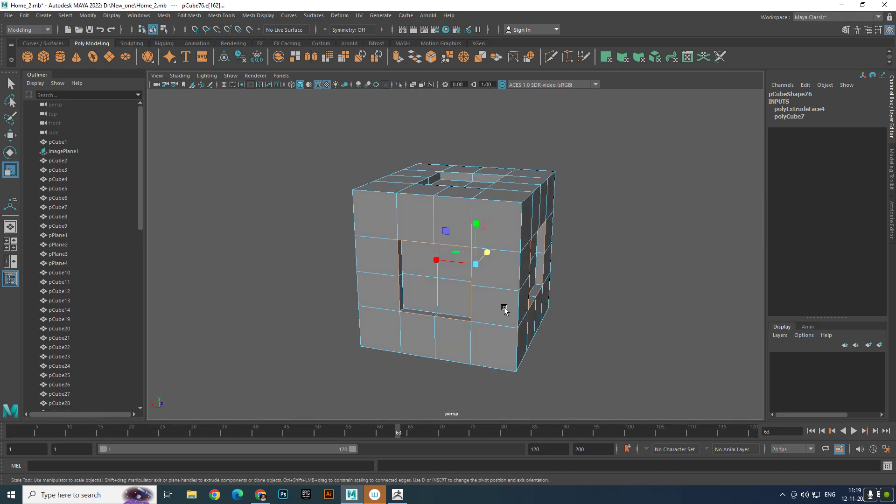
{"action": "scroll", "coordinate": [507, 310], "scroll_direction": "up", "scroll_amount": 4}
{"action": "left_click_drag", "start_coordinate": [530, 350], "coordinate": [542, 346], "text": "alt"}
{"action": "left_click_drag", "start_coordinate": [486, 307], "coordinate": [503, 257], "text": "alt"}
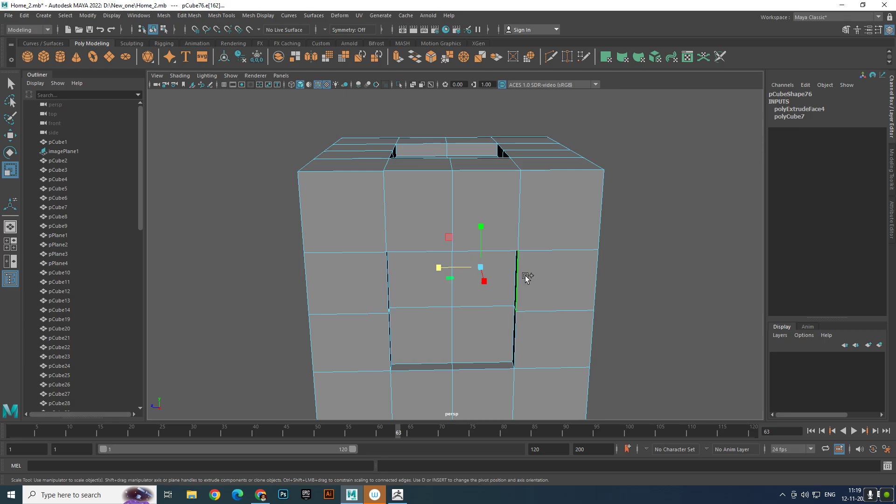
{"action": "double_click", "coordinate": [486, 371], "text": "shift"}
{"action": "left_click_drag", "start_coordinate": [450, 354], "coordinate": [370, 235], "text": "alt"}
{"action": "scroll", "coordinate": [344, 314], "scroll_direction": "up", "scroll_amount": 4}
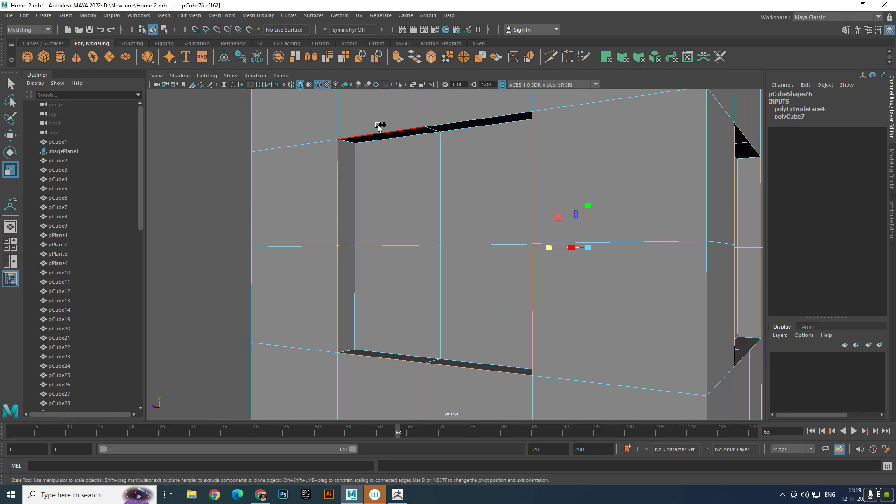
- Undo the wrong edge loop on the cube's top and add the rim edges around the top recess instead
{"action": "scroll", "coordinate": [426, 176], "scroll_direction": "down", "scroll_amount": 3}
{"action": "left_click_drag", "start_coordinate": [426, 176], "coordinate": [405, 229], "text": "alt"}
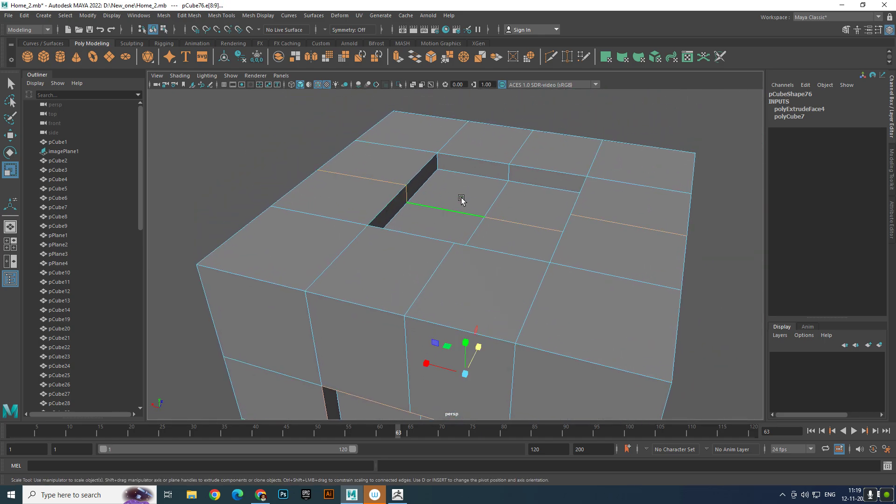
{"action": "key", "text": "ctrl+z"}
{"action": "key", "text": "ctrl+z"}
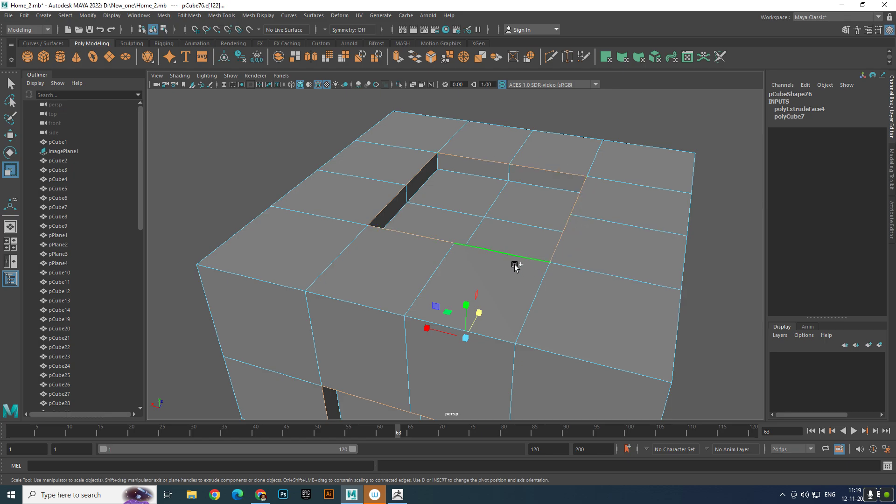
- Add the remaining rim edges around the recess on the cube's fourth vertical side to the selection
{"action": "mouse_move", "coordinate": [516, 266]}
{"action": "left_mouse_down", "text": "alt"}
{"action": "mouse_move", "coordinate": [433, 244]}
{"action": "mouse_move", "coordinate": [466, 200]}
{"action": "mouse_move", "coordinate": [358, 194]}
{"action": "mouse_move", "coordinate": [400, 217]}
{"action": "mouse_move", "coordinate": [552, 232]}
{"action": "mouse_move", "coordinate": [516, 249]}
{"action": "left_mouse_up", "text": "alt"}
{"action": "left_click", "coordinate": [441, 221]}
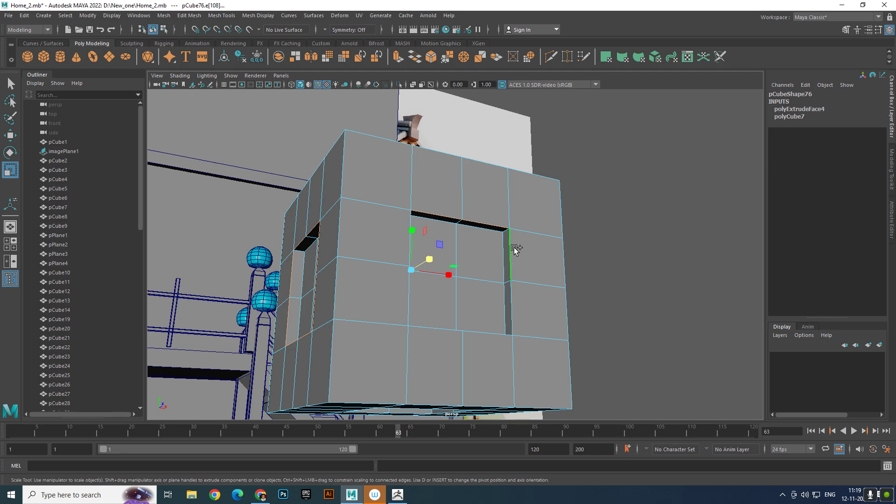
{"action": "left_click", "coordinate": [513, 250], "text": "shift"}
{"action": "left_click", "coordinate": [513, 303], "text": "shift"}
{"action": "left_click_drag", "start_coordinate": [550, 301], "coordinate": [426, 282], "text": "alt"}
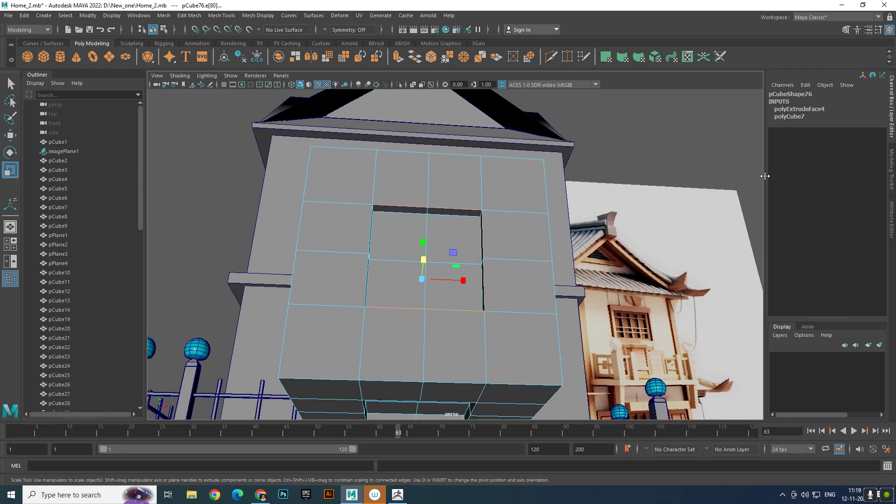
- Add the rim edges around the recess on the cube's underside to the edge selection
{"action": "left_click_drag", "start_coordinate": [367, 229], "coordinate": [493, 214], "text": "alt"}
{"action": "right_click_drag", "start_coordinate": [489, 302], "coordinate": [546, 292], "text": "alt"}
{"action": "left_click", "coordinate": [476, 301], "text": "shift"}
{"action": "left_click", "coordinate": [433, 298], "text": "shift"}
{"action": "left_click_drag", "start_coordinate": [546, 292], "coordinate": [545, 207], "text": "alt"}
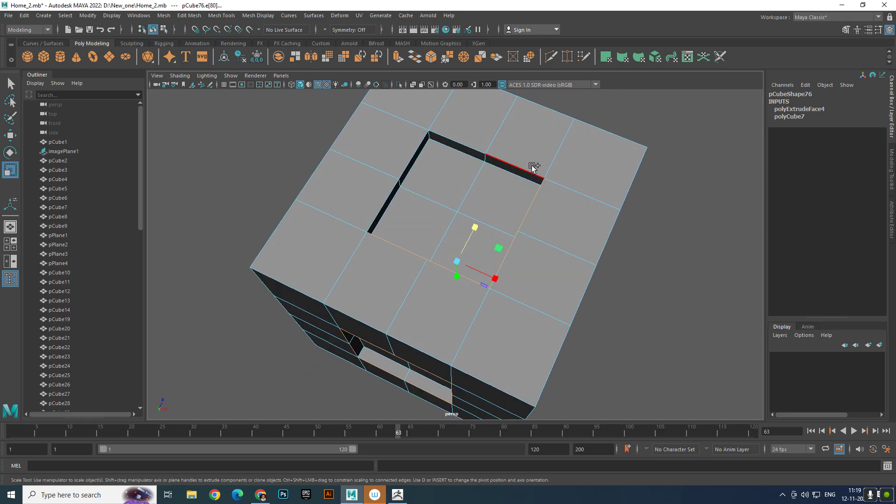
{"action": "left_click_drag", "start_coordinate": [404, 155], "coordinate": [536, 186], "text": "alt"}
- Bevel the selected recess rim edges with a fraction of 0.2
{"action": "right_click", "coordinate": [536, 189], "text": "shift"}
{"action": "right_click_drag", "start_coordinate": [537, 191], "coordinate": [574, 189], "text": "shift"}
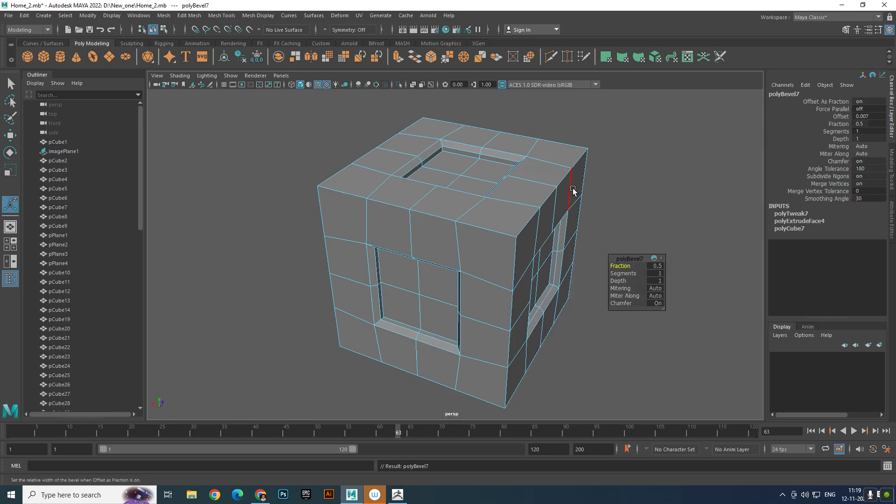
{"action": "left_click_drag", "start_coordinate": [573, 190], "coordinate": [398, 189], "text": "alt"}
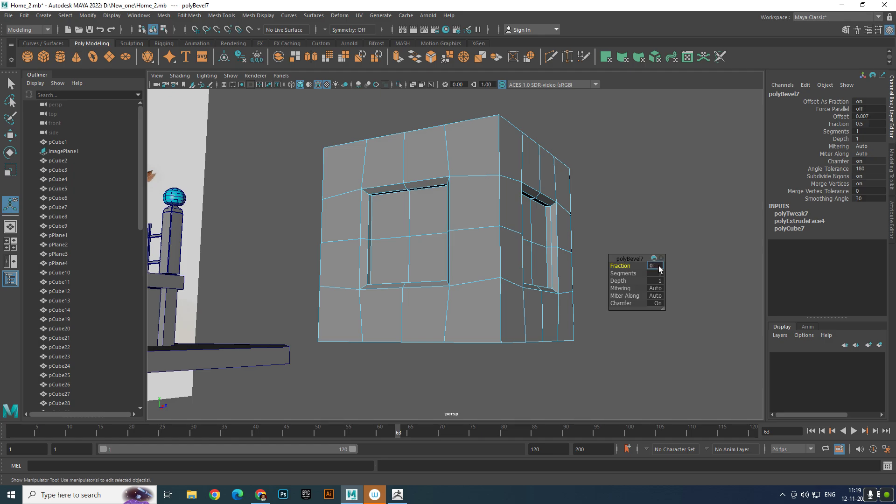
{"action": "type", "text": "2"}
{"action": "key", "text": "Return"}
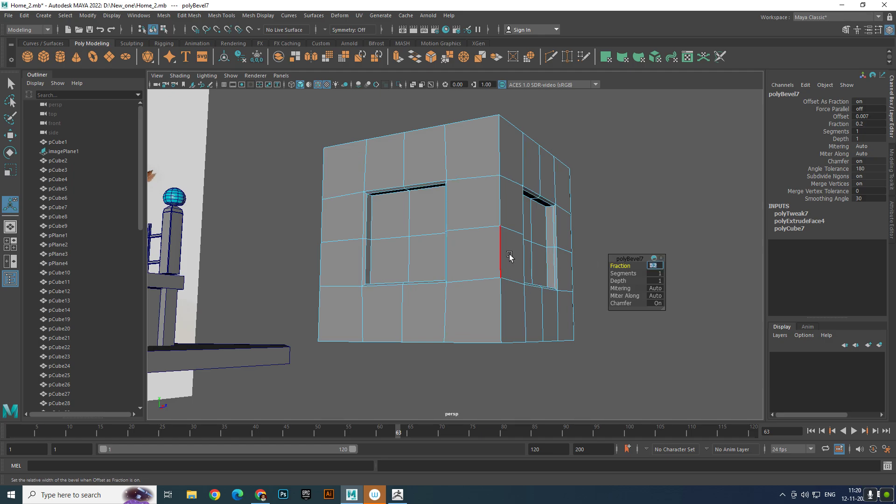
{"action": "left_click", "coordinate": [704, 178]}
{"action": "left_click_drag", "start_coordinate": [704, 178], "coordinate": [625, 265], "text": "alt"}
{"action": "left_click", "coordinate": [526, 215]}
{"action": "right_click_drag", "start_coordinate": [525, 214], "coordinate": [528, 137]}
{"action": "double_click", "coordinate": [527, 199]}
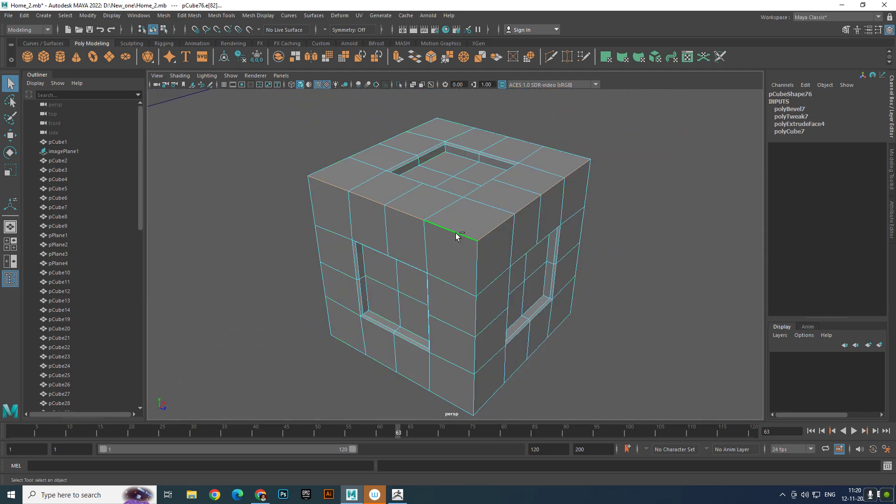
{"action": "double_click", "coordinate": [476, 263], "text": "shift"}
{"action": "left_click_drag", "start_coordinate": [568, 314], "coordinate": [555, 296], "text": "alt"}
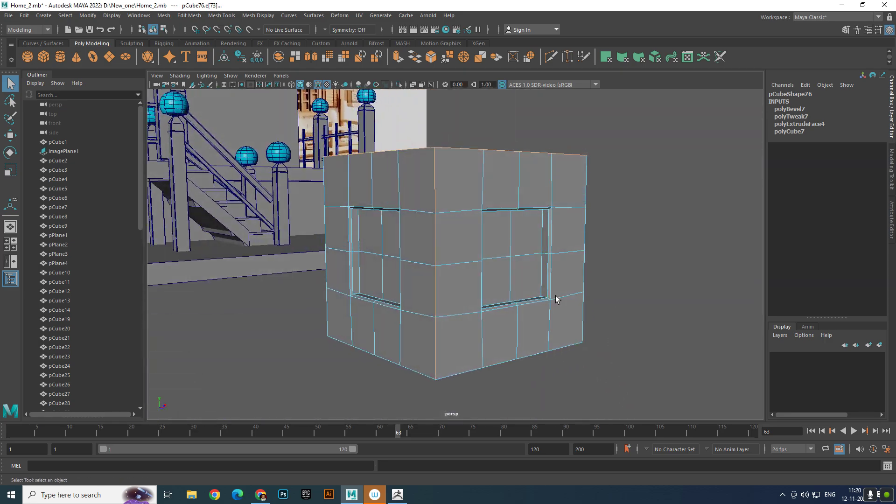
{"action": "right_click_drag", "start_coordinate": [555, 295], "coordinate": [723, 189]}
{"action": "scroll", "coordinate": [592, 276], "scroll_direction": "down", "scroll_amount": 4}
{"action": "left_click", "coordinate": [641, 310]}
{"action": "scroll", "coordinate": [641, 309], "scroll_direction": "down", "scroll_amount": 4}
{"action": "left_click_drag", "start_coordinate": [642, 310], "coordinate": [602, 331], "text": "alt"}
- Move the crate along Z to 11.082 so it stands on the base slab beside the staircase, under the porch
{"action": "left_click", "coordinate": [562, 301]}
{"action": "scroll", "coordinate": [589, 371], "scroll_direction": "up", "scroll_amount": 3}
{"action": "key", "text": "w"}
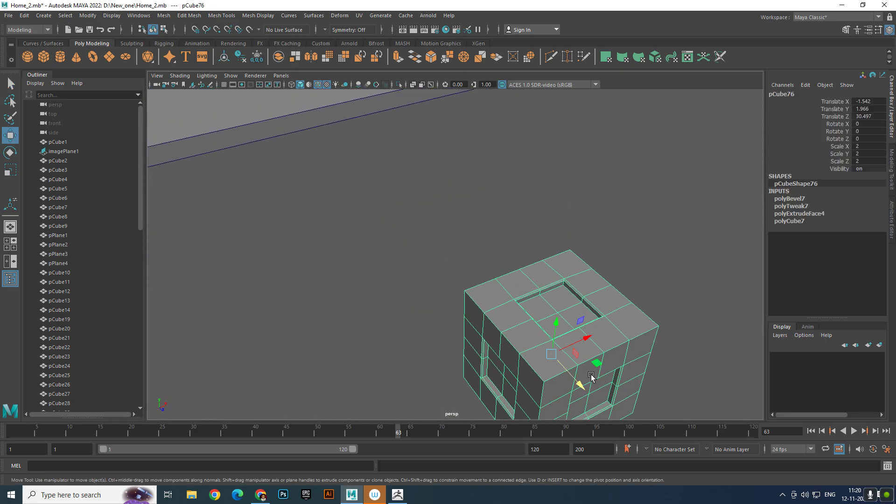
{"action": "scroll", "coordinate": [592, 377], "scroll_direction": "down", "scroll_amount": 2}
{"action": "left_click_drag", "start_coordinate": [549, 354], "coordinate": [288, 138]}
{"action": "middle_click_drag", "start_coordinate": [342, 209], "coordinate": [384, 308], "text": "alt"}
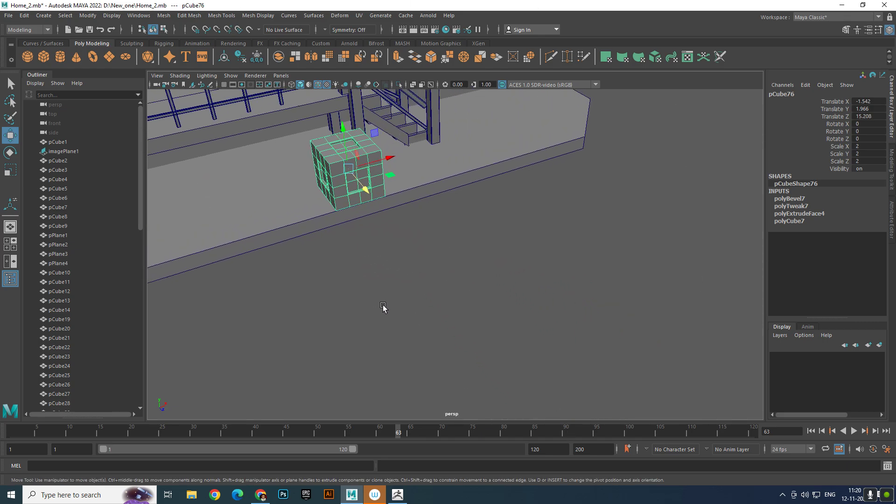
{"action": "left_click_drag", "start_coordinate": [384, 308], "coordinate": [335, 239], "text": "alt"}
{"action": "left_click_drag", "start_coordinate": [583, 285], "coordinate": [552, 287], "text": "alt"}
{"action": "scroll", "coordinate": [552, 287], "scroll_direction": "up", "scroll_amount": 3}
{"action": "middle_click_drag", "start_coordinate": [540, 279], "coordinate": [501, 253], "text": "alt"}
{"action": "scroll", "coordinate": [640, 328], "scroll_direction": "up", "scroll_amount": 2}
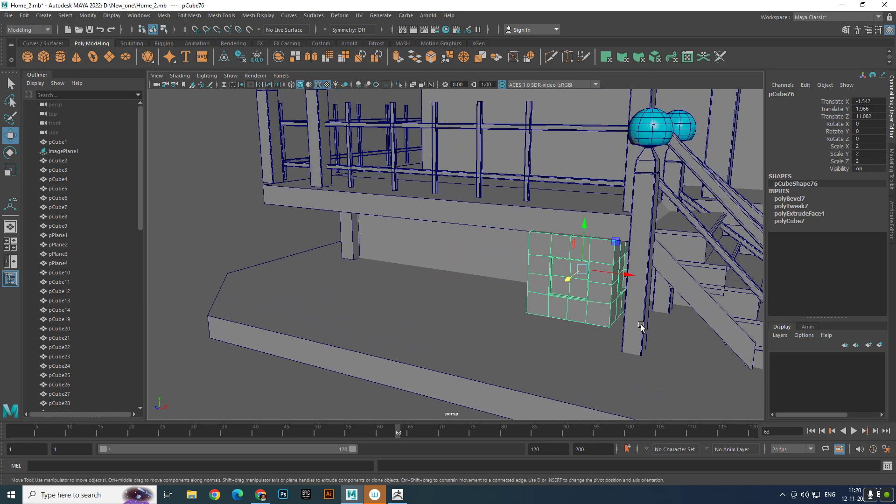
- Scale the crate uniformly to 1.843 and lower it to Y 1.909 beneath the porch floor
{"action": "left_click_drag", "start_coordinate": [641, 327], "coordinate": [566, 268], "text": "alt"}
{"action": "key", "text": "e"}
{"action": "key", "text": "r"}
{"action": "middle_click_drag", "start_coordinate": [619, 204], "coordinate": [556, 300], "text": "alt"}
{"action": "left_click_drag", "start_coordinate": [564, 225], "coordinate": [555, 206], "text": "alt"}
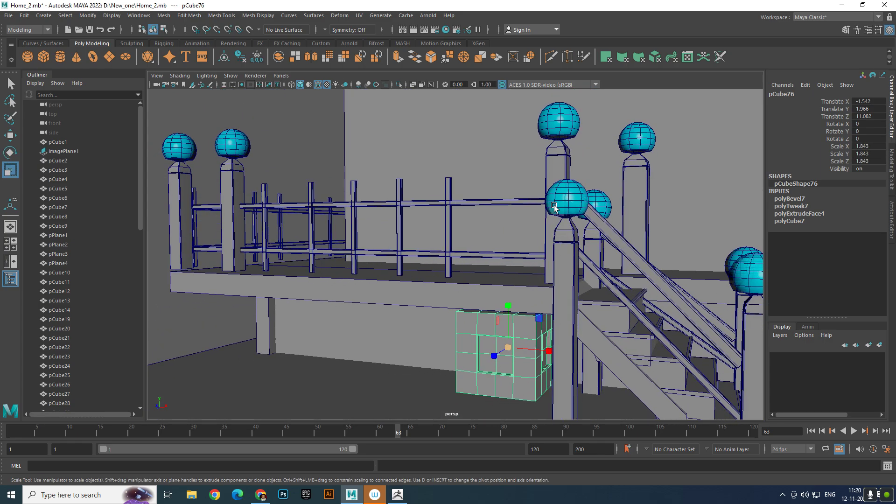
{"action": "scroll", "coordinate": [554, 207], "scroll_direction": "down", "scroll_amount": 4}
{"action": "scroll", "coordinate": [562, 344], "scroll_direction": "up", "scroll_amount": 2}
{"action": "middle_click_drag", "start_coordinate": [562, 344], "coordinate": [560, 261], "text": "alt"}
{"action": "scroll", "coordinate": [559, 249], "scroll_direction": "up", "scroll_amount": 3}
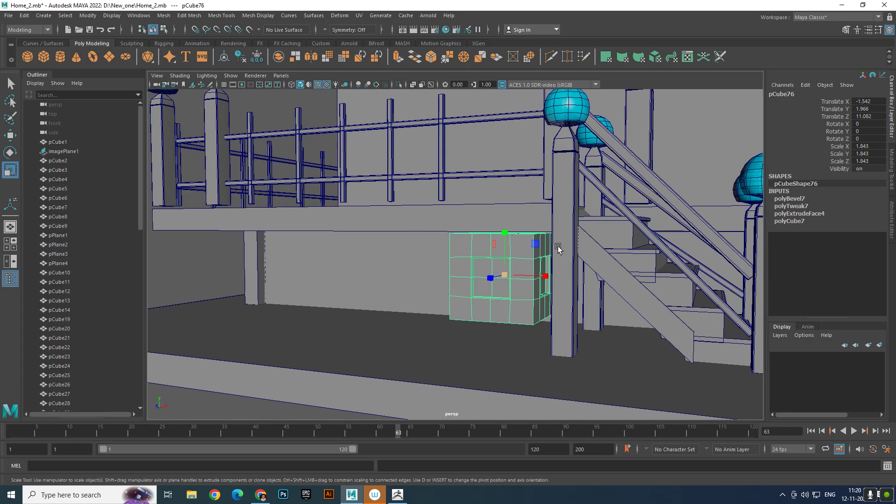
{"action": "key", "text": "w"}
{"action": "left_click_drag", "start_coordinate": [504, 232], "coordinate": [506, 232]}
{"action": "left_click_drag", "start_coordinate": [572, 255], "coordinate": [419, 250], "text": "alt"}
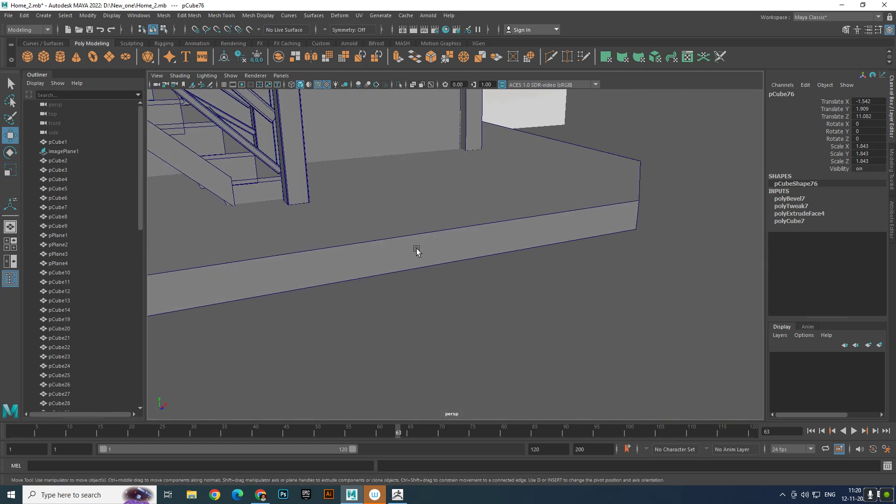
- Lower the crate slightly further towards the base slab and deselect it
{"action": "scroll", "coordinate": [423, 256], "scroll_direction": "down", "scroll_amount": 3}
{"action": "scroll", "coordinate": [429, 271], "scroll_direction": "down", "scroll_amount": 3}
{"action": "middle_click_drag", "start_coordinate": [406, 266], "coordinate": [472, 272], "text": "alt"}
{"action": "scroll", "coordinate": [261, 264], "scroll_direction": "up", "scroll_amount": 2}
{"action": "left_click_drag", "start_coordinate": [223, 264], "coordinate": [382, 267], "text": "alt"}
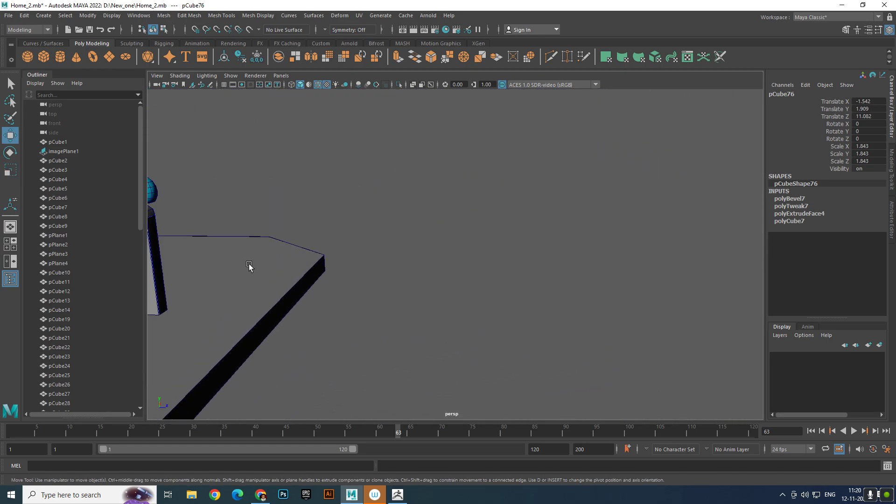
{"action": "middle_click_drag", "start_coordinate": [250, 266], "coordinate": [621, 220], "text": "alt"}
{"action": "scroll", "coordinate": [471, 262], "scroll_direction": "up", "scroll_amount": 3}
{"action": "left_click_drag", "start_coordinate": [439, 268], "coordinate": [407, 256], "text": "alt"}
{"action": "key", "text": "e"}
{"action": "key", "text": "r"}
{"action": "key", "text": "w"}
{"action": "left_click_drag", "start_coordinate": [399, 201], "coordinate": [400, 209]}
{"action": "left_click", "coordinate": [660, 222]}
- Examine the whole house block-out against the reference image, comparing the staircase, porch and lower roof areas
{"action": "left_click_drag", "start_coordinate": [660, 222], "coordinate": [511, 217], "text": "alt"}
{"action": "scroll", "coordinate": [550, 262], "scroll_direction": "down", "scroll_amount": 4}
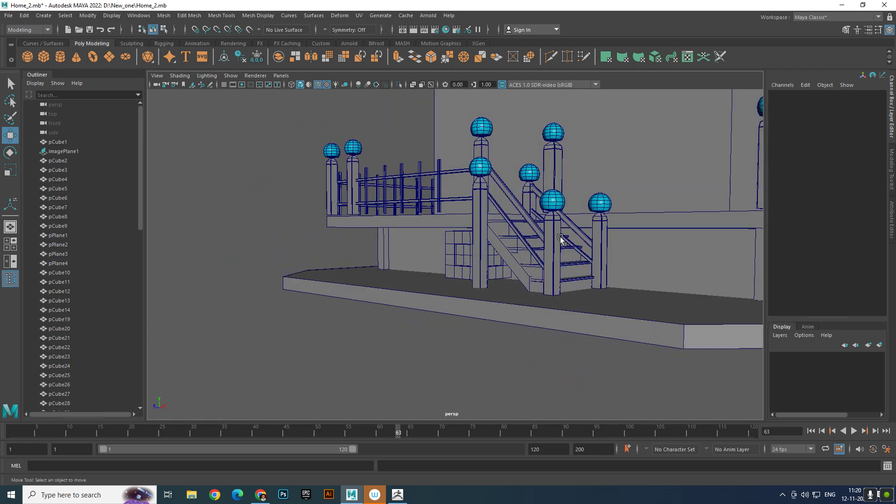
{"action": "right_click_drag", "start_coordinate": [561, 239], "coordinate": [412, 239], "text": "alt"}
{"action": "left_click_drag", "start_coordinate": [474, 286], "coordinate": [455, 306], "text": "alt"}
{"action": "right_click_drag", "start_coordinate": [559, 324], "coordinate": [458, 320], "text": "alt"}
{"action": "left_click_drag", "start_coordinate": [458, 320], "coordinate": [474, 322], "text": "alt"}
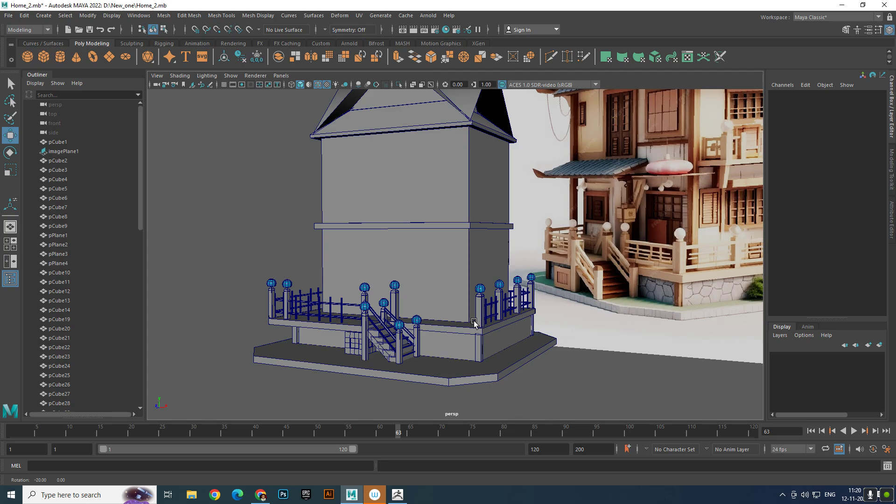
{"action": "middle_click_drag", "start_coordinate": [446, 253], "coordinate": [443, 224], "text": "alt"}
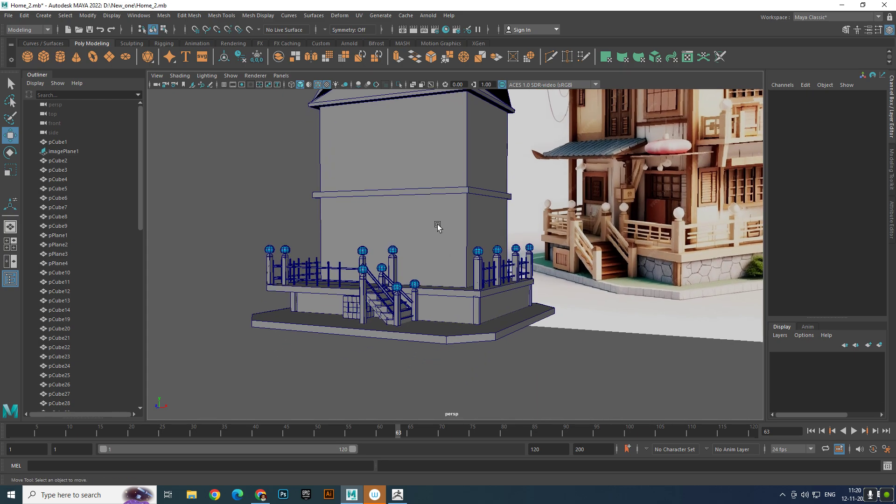
{"action": "scroll", "coordinate": [438, 225], "scroll_direction": "down", "scroll_amount": 1}
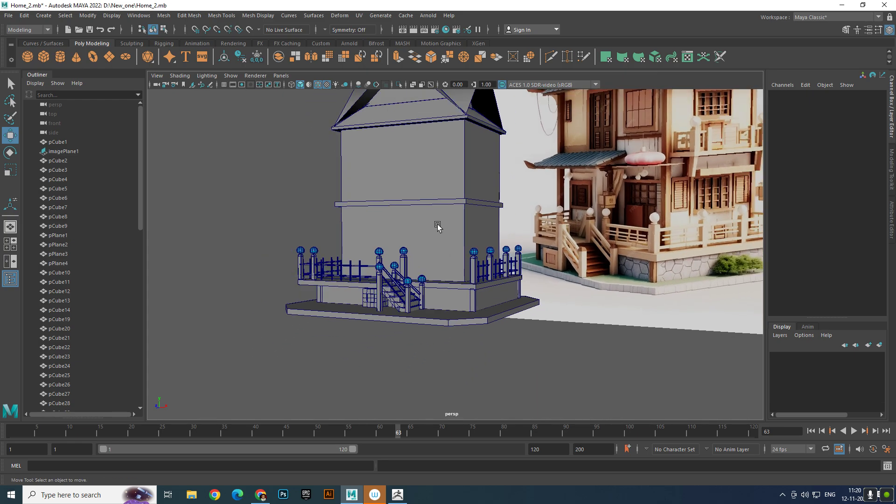
{"action": "middle_click_drag", "start_coordinate": [437, 225], "coordinate": [431, 229], "text": "alt"}
{"action": "right_click_drag", "start_coordinate": [431, 230], "coordinate": [510, 279], "text": "alt"}
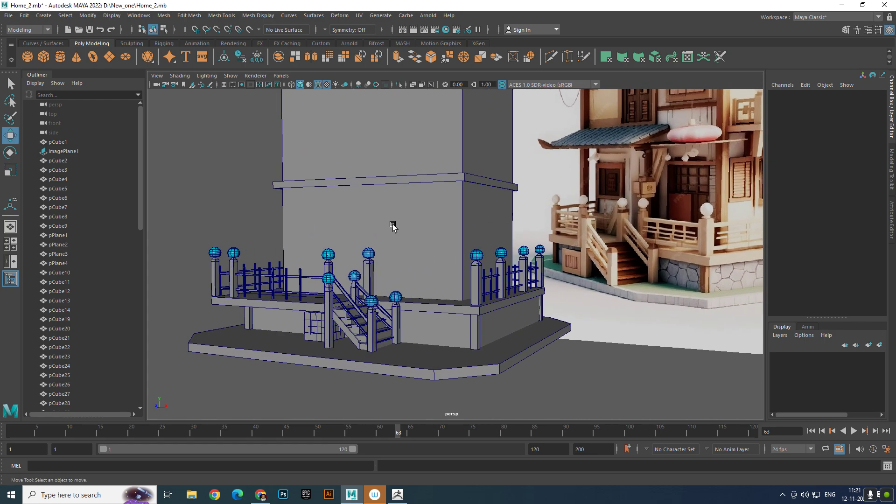
{"action": "middle_click_drag", "start_coordinate": [393, 227], "coordinate": [388, 234], "text": "alt"}
- Duplicate the ledge between the two floors and move the copy forward to Z 8.674
{"action": "left_click", "coordinate": [360, 190]}
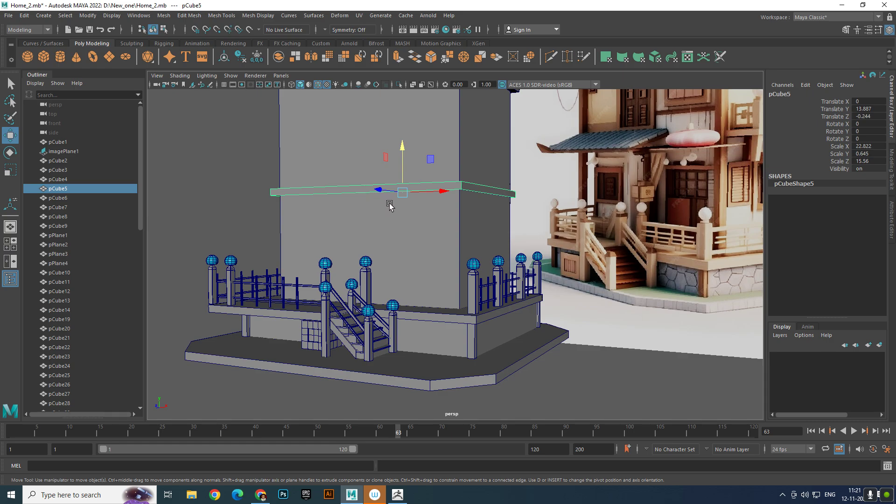
{"action": "key", "text": "ctrl+d"}
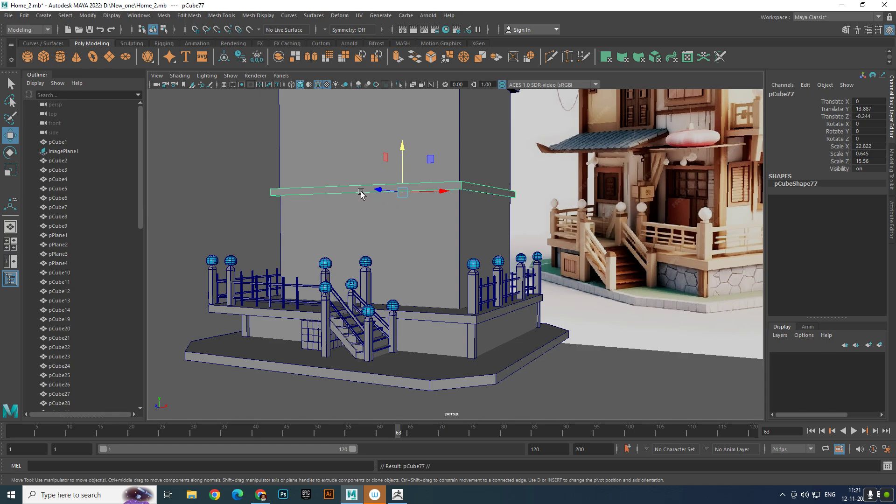
{"action": "left_click_drag", "start_coordinate": [382, 191], "coordinate": [471, 237]}
- Shorten the duplicated ledge by moving one end's vertices along X so it spans only the part above the porch
{"action": "right_click", "coordinate": [471, 235]}
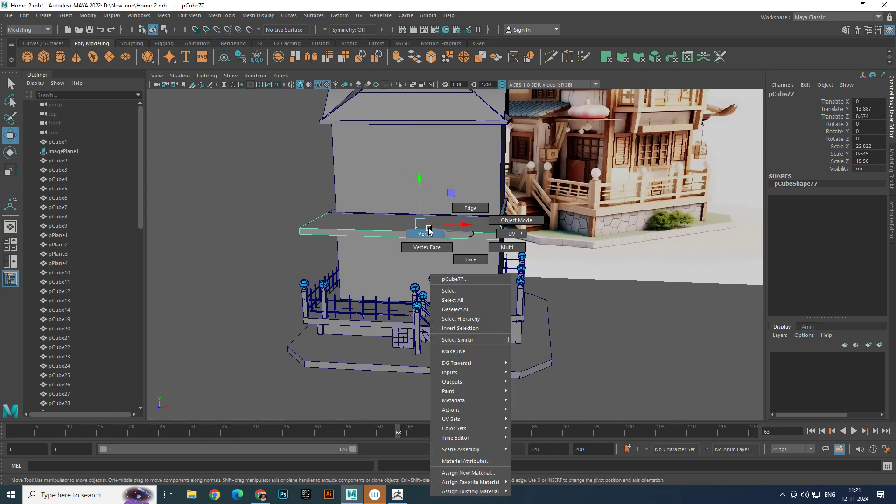
{"action": "left_click", "coordinate": [426, 234]}
{"action": "left_click", "coordinate": [500, 231]}
{"action": "left_click_drag", "start_coordinate": [537, 227], "coordinate": [470, 222]}
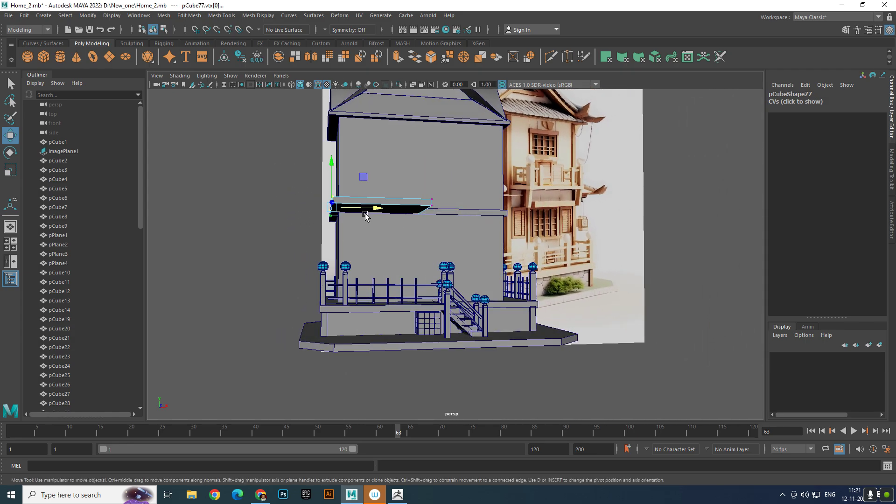
{"action": "left_click_drag", "start_coordinate": [365, 215], "coordinate": [435, 233]}
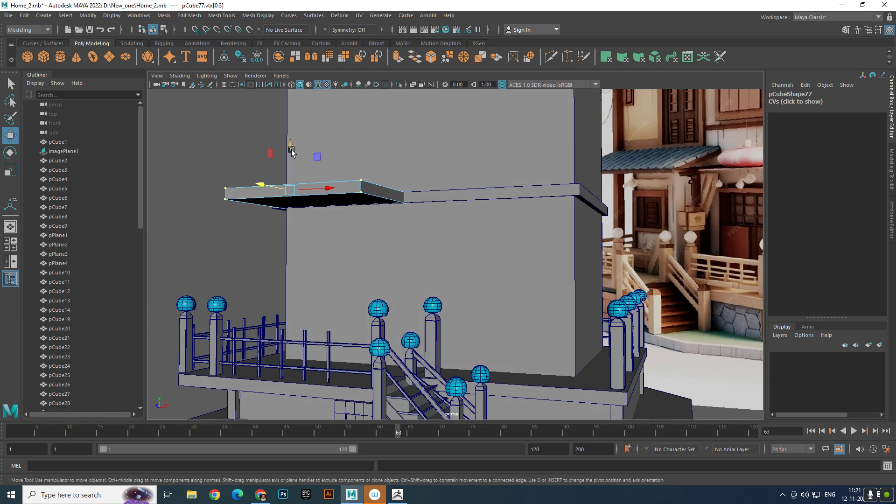
- Lower the shortened slab's front vertices below the ledge and move its back vertices along Z to 4.783 near the wall
{"action": "left_click_drag", "start_coordinate": [291, 150], "coordinate": [286, 192]}
{"action": "mouse_move", "coordinate": [298, 199]}
{"action": "left_mouse_down", "text": "alt"}
{"action": "mouse_move", "coordinate": [274, 205]}
{"action": "mouse_move", "coordinate": [292, 211]}
{"action": "left_mouse_up", "text": "alt"}
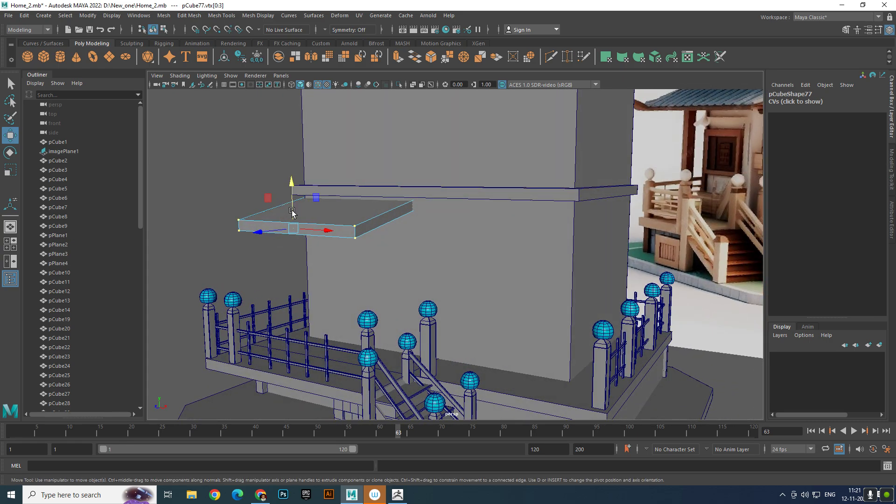
{"action": "key", "text": "4"}
{"action": "left_click_drag", "start_coordinate": [393, 194], "coordinate": [364, 199], "text": "alt"}
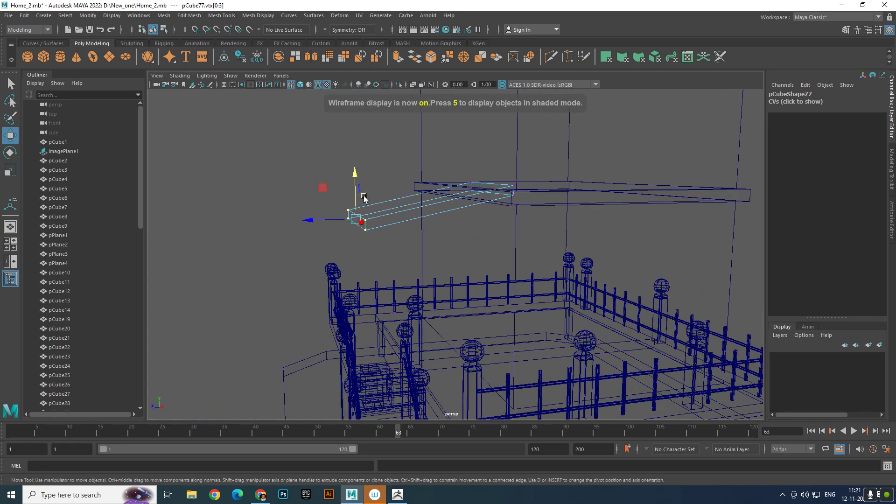
{"action": "left_click_drag", "start_coordinate": [447, 190], "coordinate": [395, 200]}
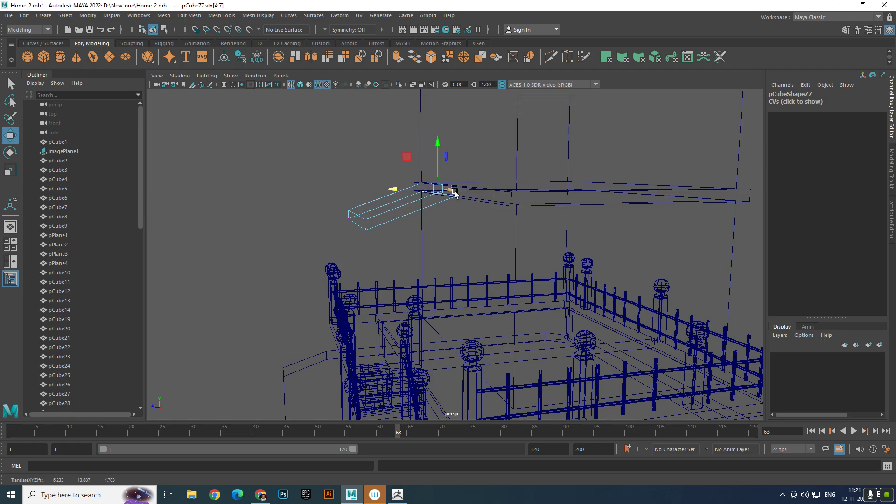
{"action": "key", "text": "5"}
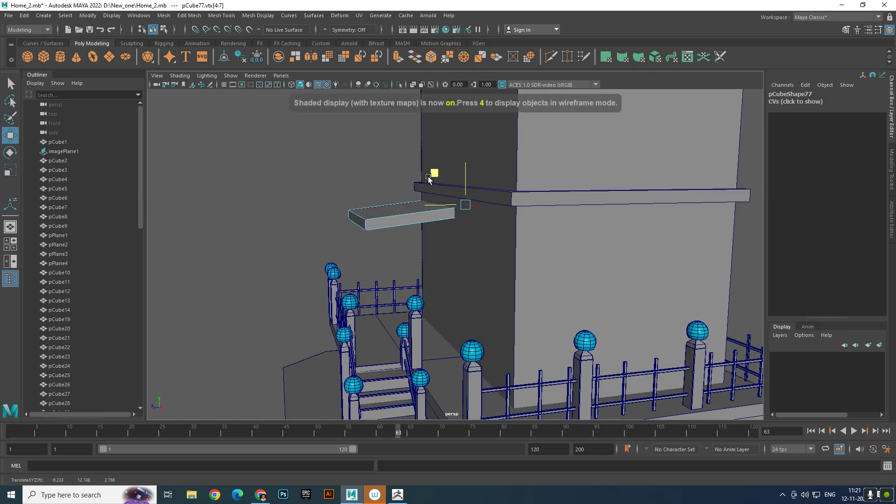
- Raise the slab's upper back vertices to about Y 15.57 to form a sloped awning, and end the vertex editing
{"action": "left_click_drag", "start_coordinate": [388, 157], "coordinate": [461, 191]}
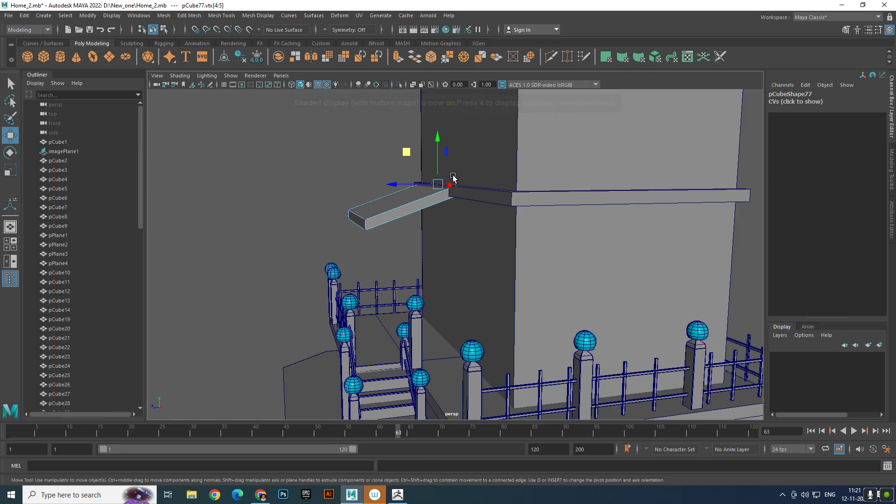
{"action": "left_click_drag", "start_coordinate": [432, 149], "coordinate": [434, 137]}
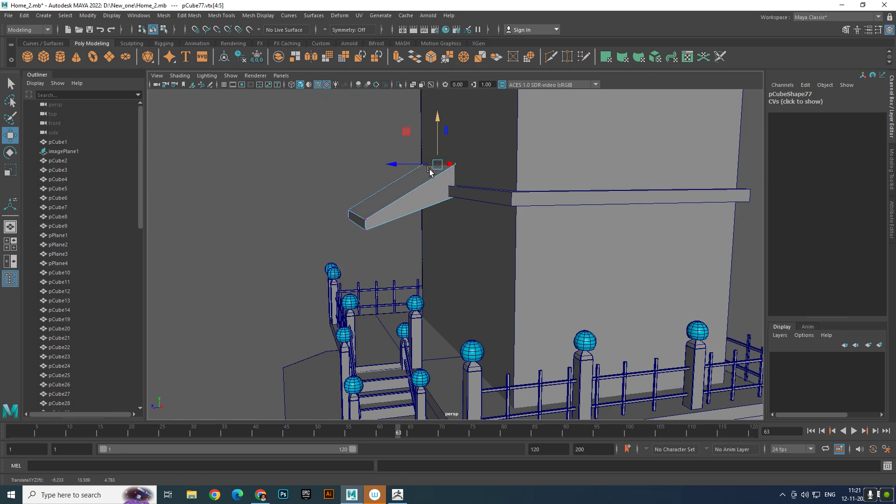
{"action": "left_click_drag", "start_coordinate": [430, 171], "coordinate": [449, 176], "text": "alt"}
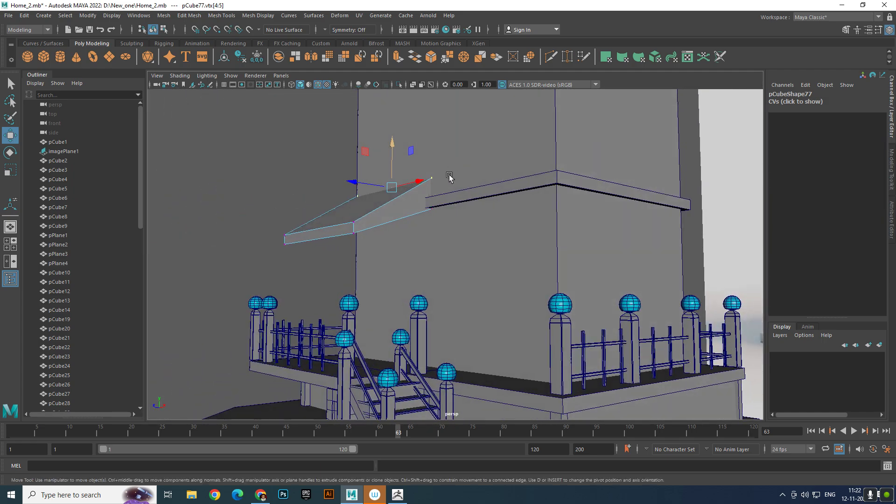
{"action": "right_click_drag", "start_coordinate": [420, 200], "coordinate": [340, 196]}
{"action": "left_click", "coordinate": [302, 198]}
- Examine the sloped awning's shape and position on the house against the reference image
{"action": "left_click_drag", "start_coordinate": [301, 199], "coordinate": [392, 226], "text": "alt"}
{"action": "right_click_drag", "start_coordinate": [392, 226], "coordinate": [434, 314], "text": "alt"}
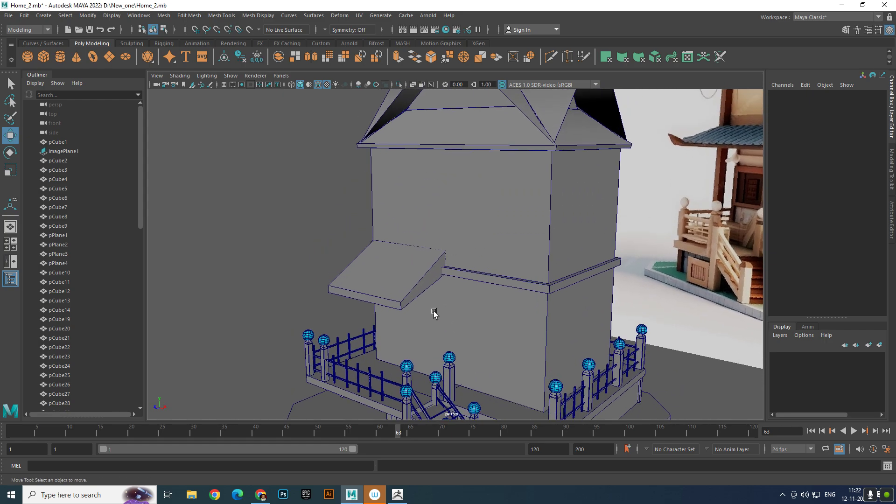
{"action": "left_click_drag", "start_coordinate": [431, 304], "coordinate": [399, 287], "text": "alt"}
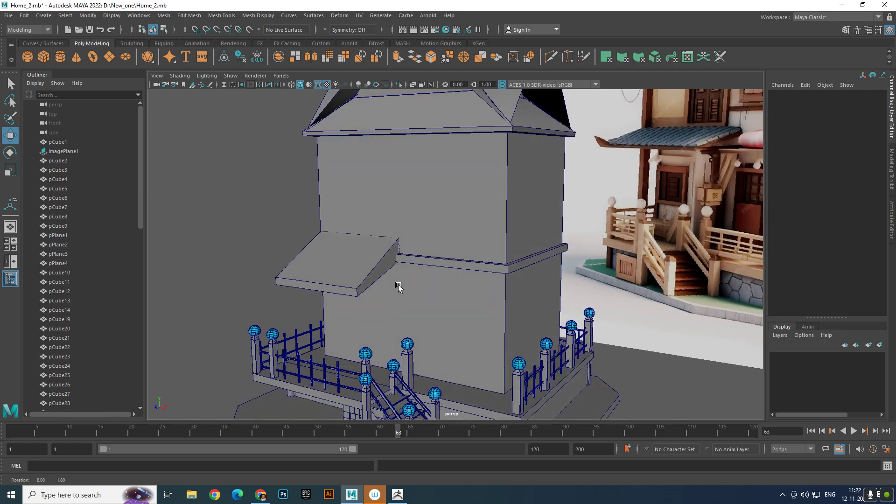
{"action": "left_click", "coordinate": [354, 262]}
{"action": "left_click_drag", "start_coordinate": [354, 262], "coordinate": [652, 206], "text": "alt"}
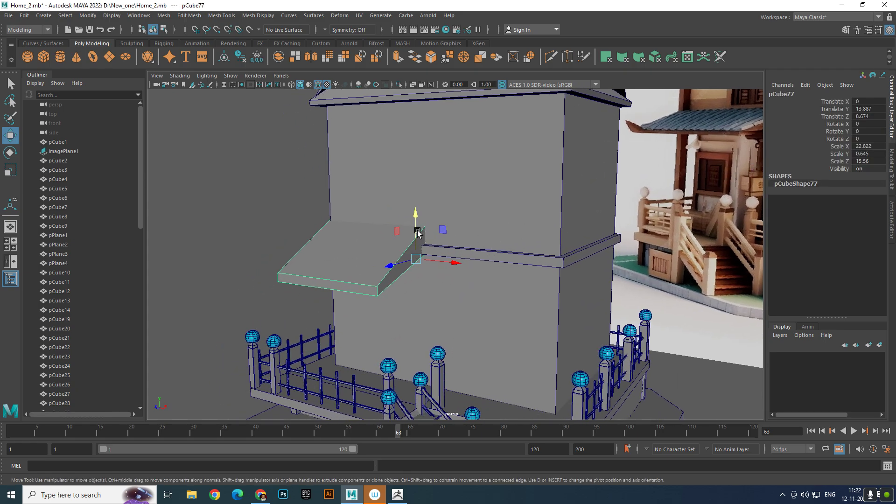
{"action": "left_click_drag", "start_coordinate": [400, 228], "coordinate": [316, 238], "text": "alt"}
{"action": "right_click_drag", "start_coordinate": [316, 233], "coordinate": [314, 251]}
{"action": "scroll", "coordinate": [473, 250], "scroll_direction": "down", "scroll_amount": 5}
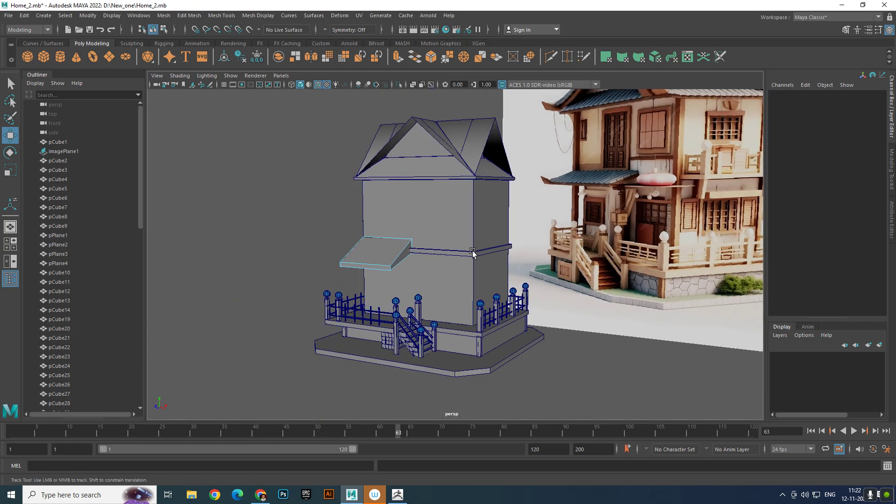
{"action": "middle_click_drag", "start_coordinate": [474, 251], "coordinate": [473, 291], "text": "alt"}
{"action": "right_click_drag", "start_coordinate": [367, 273], "coordinate": [372, 224]}
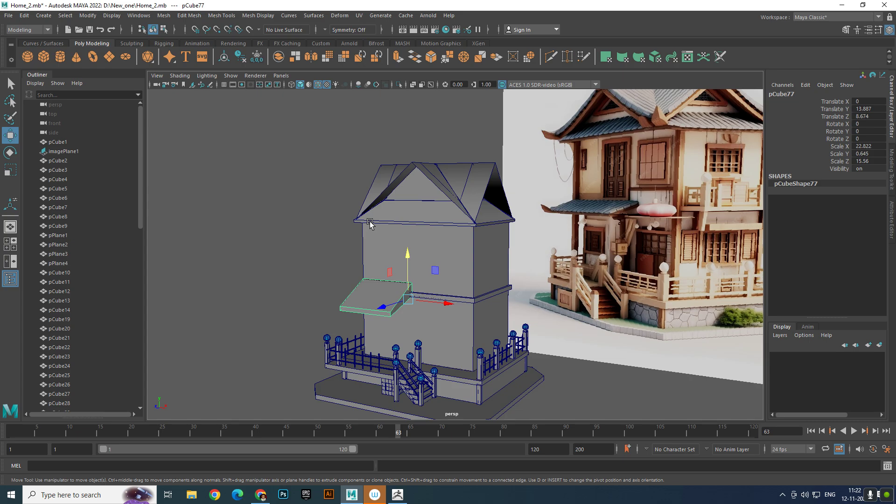
- Select the awning's sloped top face and duplicate it as a separate object
{"action": "scroll", "coordinate": [357, 230], "scroll_direction": "up", "scroll_amount": 5}
{"action": "middle_click_drag", "start_coordinate": [345, 291], "coordinate": [327, 242], "text": "alt"}
{"action": "scroll", "coordinate": [325, 239], "scroll_direction": "up", "scroll_amount": 2}
{"action": "right_click_drag", "start_coordinate": [303, 237], "coordinate": [302, 264]}
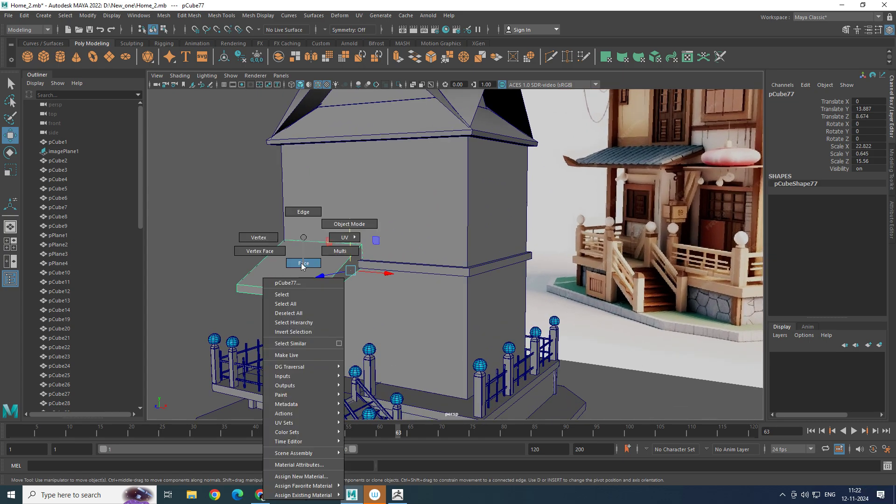
{"action": "left_click", "coordinate": [301, 265]}
{"action": "scroll", "coordinate": [448, 276], "scroll_direction": "up", "scroll_amount": 4}
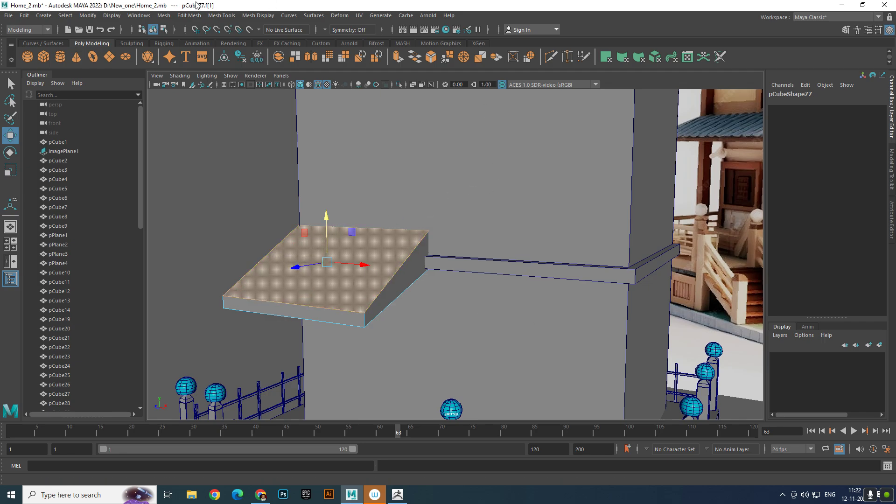
{"action": "left_click", "coordinate": [184, 15]}
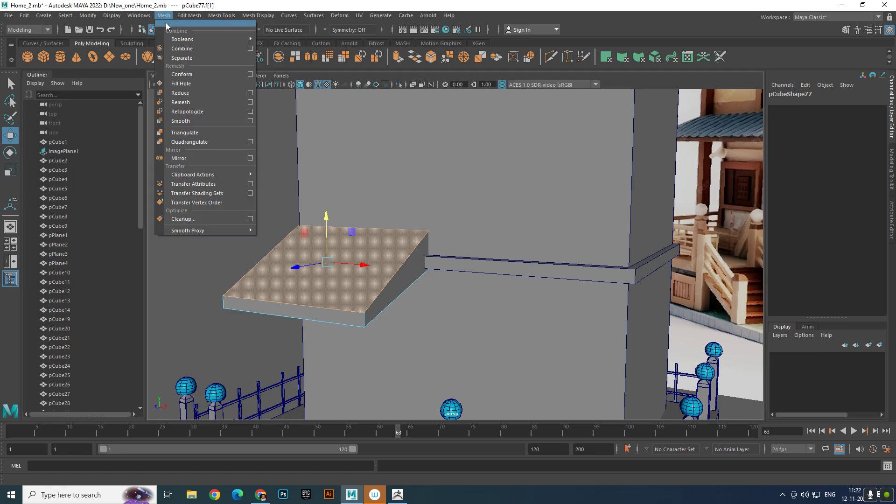
{"action": "left_click", "coordinate": [217, 277]}
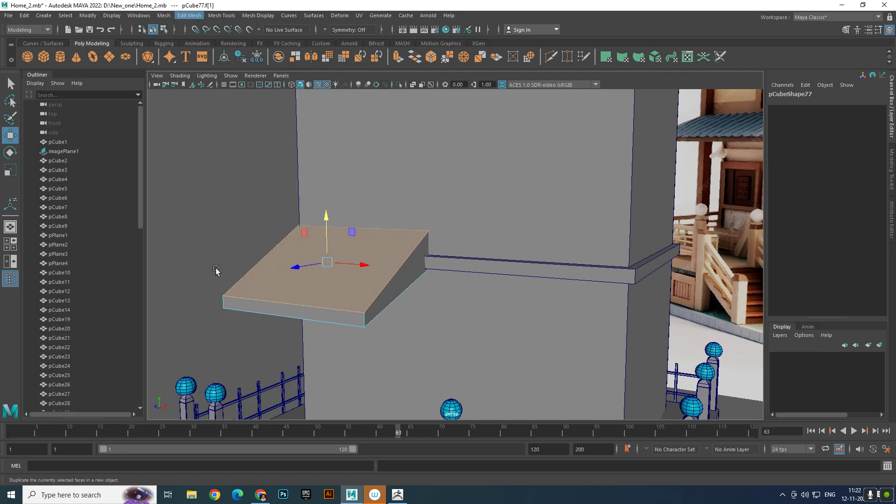
- Move the duplicated top face off the awning to Translate Y 1.639 and Translate Z 0.343
{"action": "key", "text": "q"}
{"action": "left_click", "coordinate": [367, 277]}
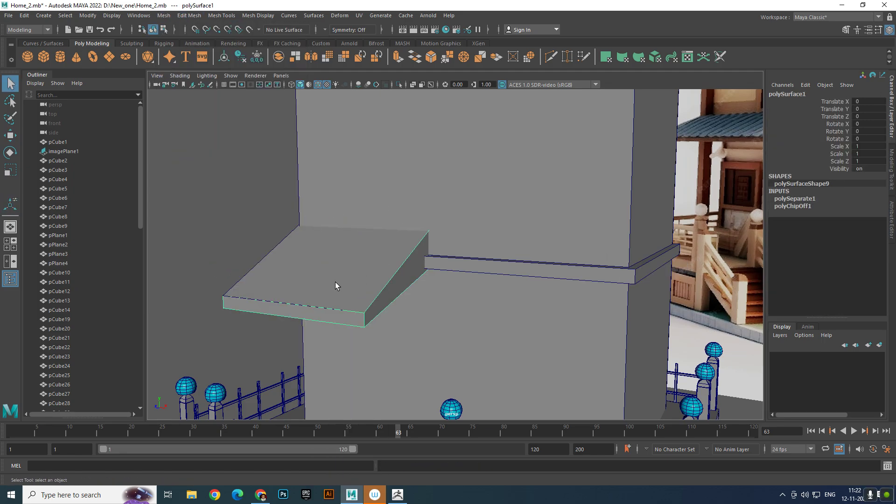
{"action": "key", "text": "w"}
{"action": "left_click", "coordinate": [252, 269]}
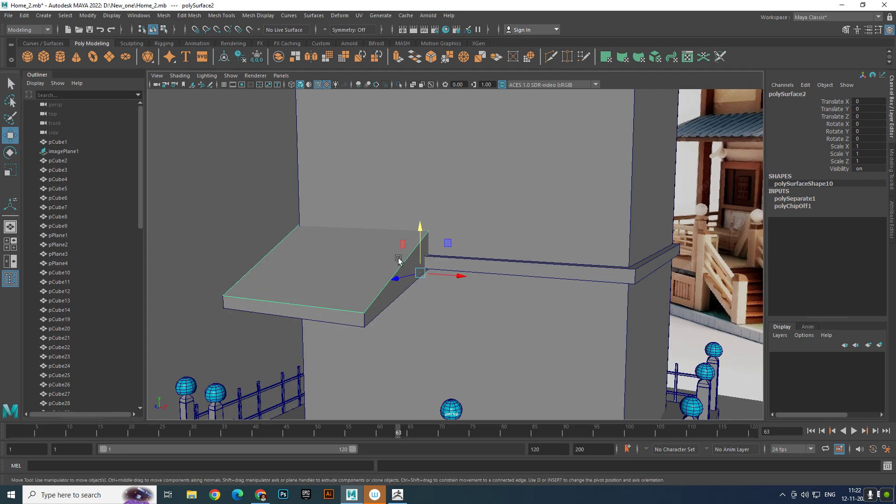
{"action": "left_click_drag", "start_coordinate": [421, 228], "coordinate": [422, 206]}
{"action": "left_click_drag", "start_coordinate": [396, 257], "coordinate": [310, 269]}
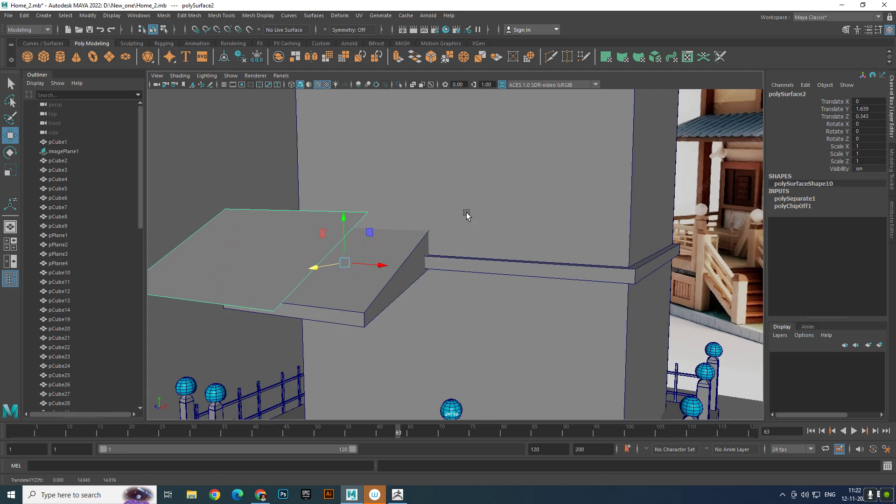
- Center the pivot of the duplicated roof face on its own geometry
{"action": "right_click_drag", "start_coordinate": [460, 165], "coordinate": [353, 205], "text": "alt"}
{"action": "middle_click_drag", "start_coordinate": [353, 206], "coordinate": [383, 189], "text": "alt"}
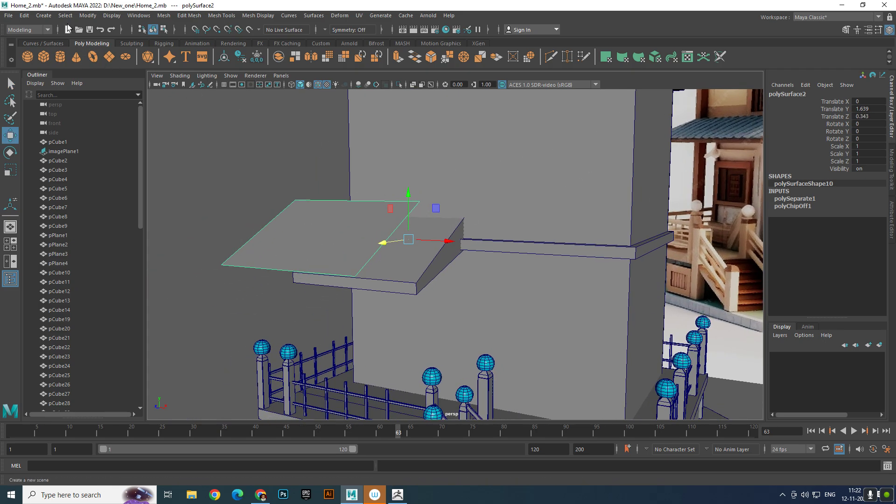
{"action": "left_click", "coordinate": [86, 16]}
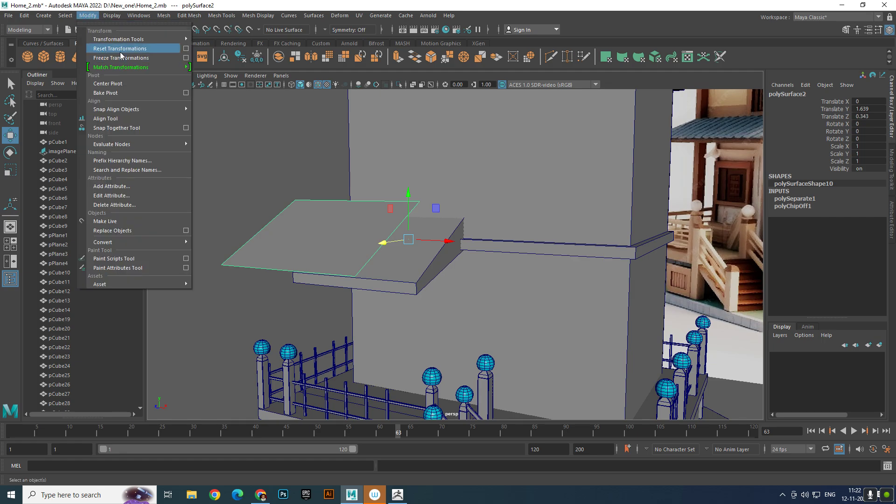
{"action": "left_click", "coordinate": [117, 83]}
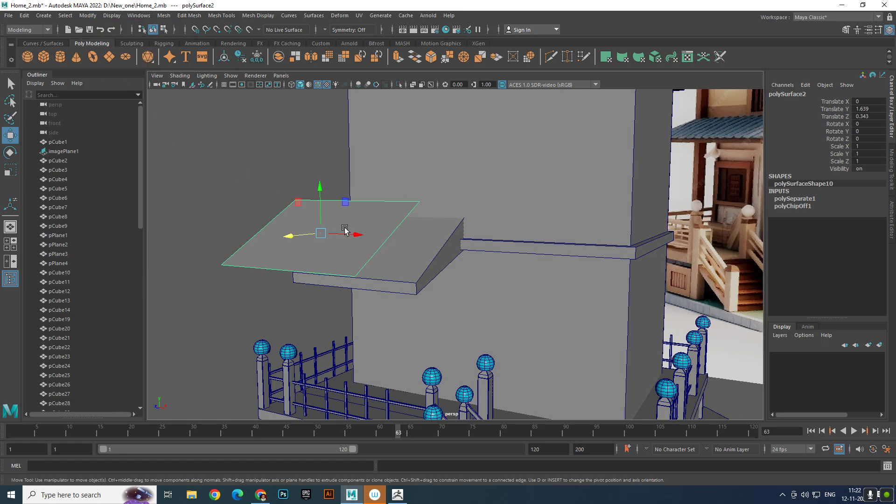
{"action": "right_click_drag", "start_coordinate": [323, 234], "coordinate": [316, 209]}
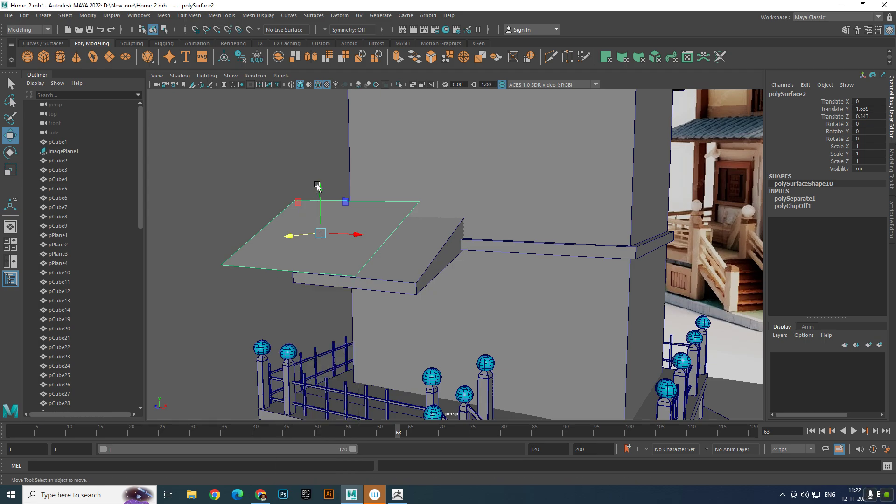
- Insert seven edge loops along the slope to divide the duplicated roof face into eight strips
{"action": "left_click", "coordinate": [329, 199]}
{"action": "right_click_drag", "start_coordinate": [404, 217], "coordinate": [346, 245], "text": "ctrl"}
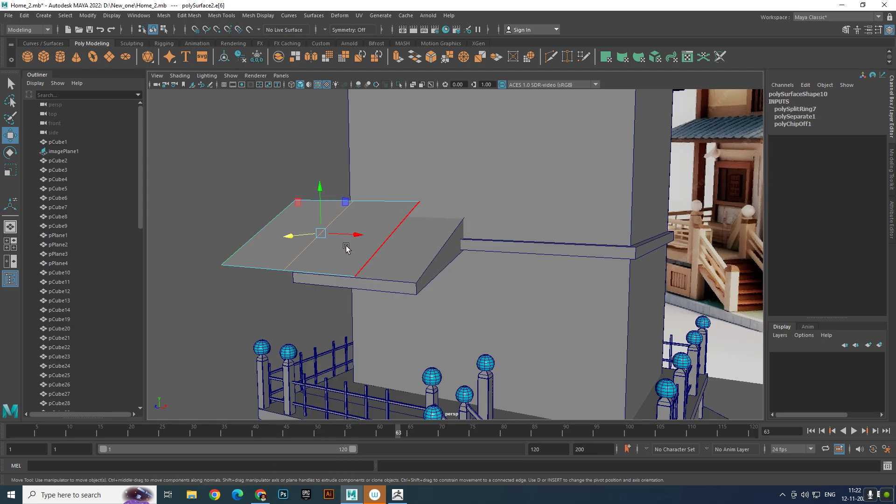
{"action": "left_click", "coordinate": [390, 210]}
{"action": "right_click_drag", "start_coordinate": [401, 205], "coordinate": [377, 239], "text": "ctrl"}
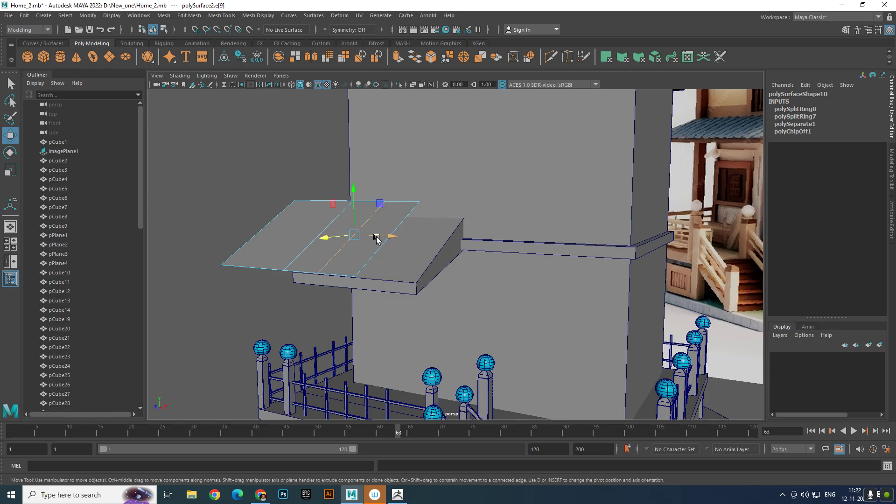
{"action": "left_click", "coordinate": [259, 260]}
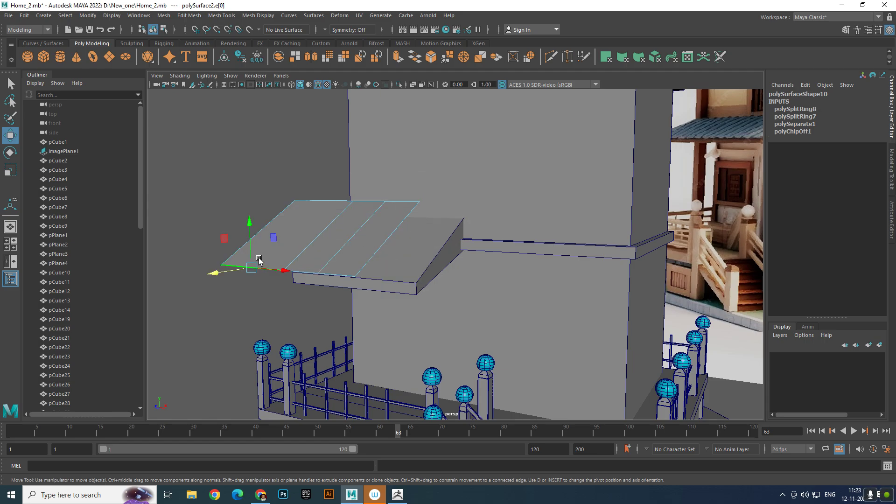
{"action": "right_click_drag", "start_coordinate": [259, 260], "coordinate": [293, 241], "text": "ctrl"}
{"action": "right_click_drag", "start_coordinate": [296, 202], "coordinate": [368, 252], "text": "ctrl"}
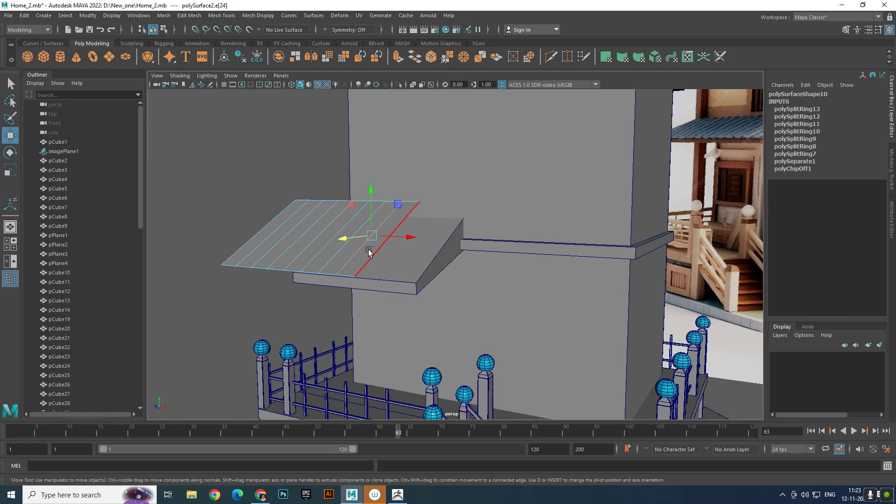
- Insert one more edge loop in each of the eight strips to split the roof face into sixteen
{"action": "left_click", "coordinate": [348, 276]}
{"action": "key", "text": "g"}
{"action": "left_click", "coordinate": [329, 271]}
{"action": "key", "text": "g"}
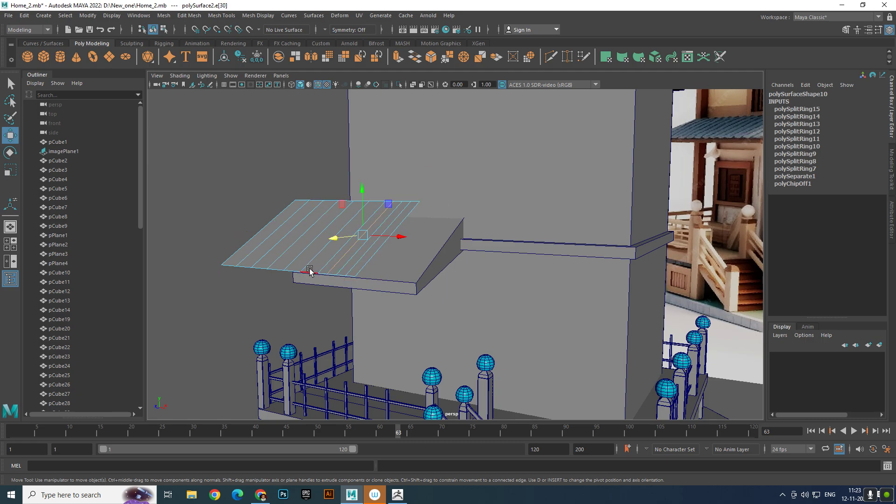
{"action": "left_click", "coordinate": [310, 270]}
{"action": "key", "text": "g"}
{"action": "left_click", "coordinate": [292, 266]}
{"action": "key", "text": "g"}
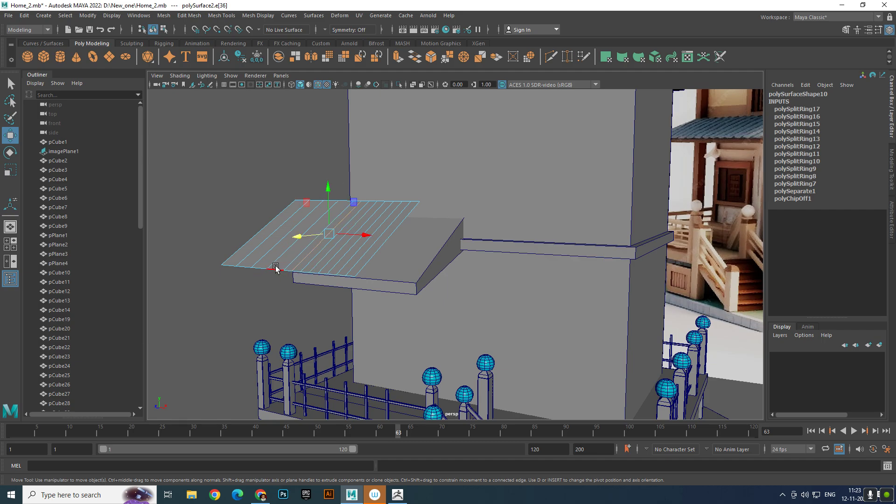
{"action": "left_click", "coordinate": [273, 269]}
{"action": "key", "text": "g"}
{"action": "left_click", "coordinate": [255, 268]}
{"action": "key", "text": "g"}
{"action": "left_click", "coordinate": [239, 268]}
{"action": "key", "text": "g"}
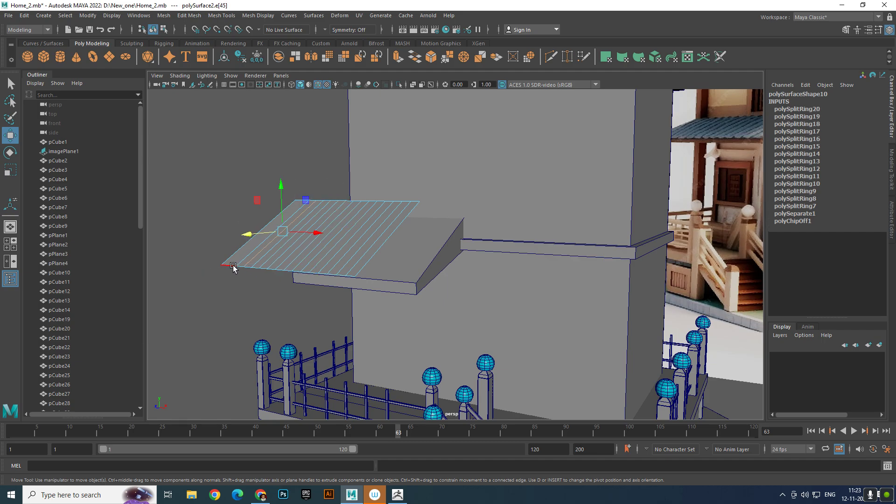
{"action": "left_click", "coordinate": [226, 266]}
{"action": "key", "text": "g"}
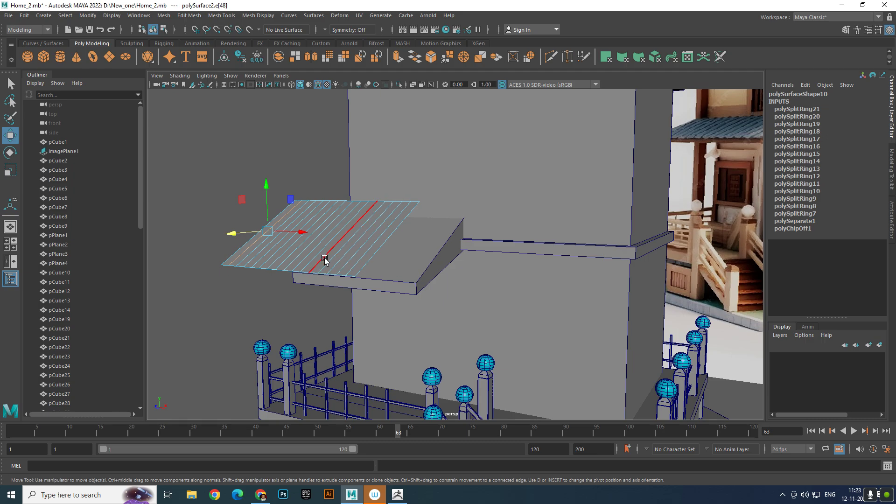
- Select every second edge running down the roof sheet and raise them together to form zigzag corrugations
{"action": "scroll", "coordinate": [366, 266], "scroll_direction": "up", "scroll_amount": 4}
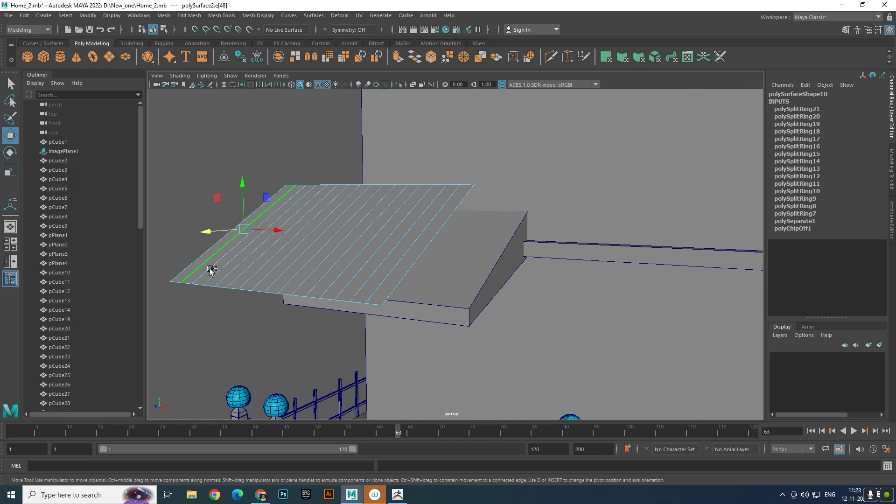
{"action": "left_click", "coordinate": [253, 273]}
{"action": "left_click", "coordinate": [251, 268]}
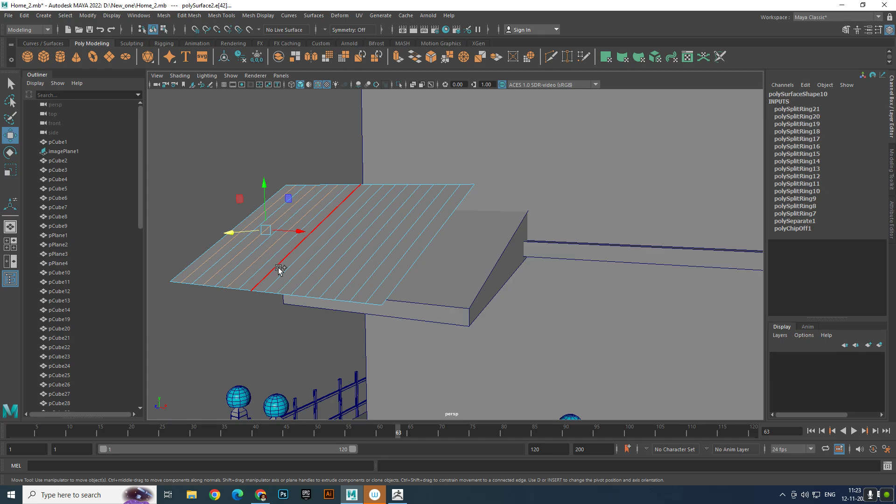
{"action": "left_click", "coordinate": [299, 270]}
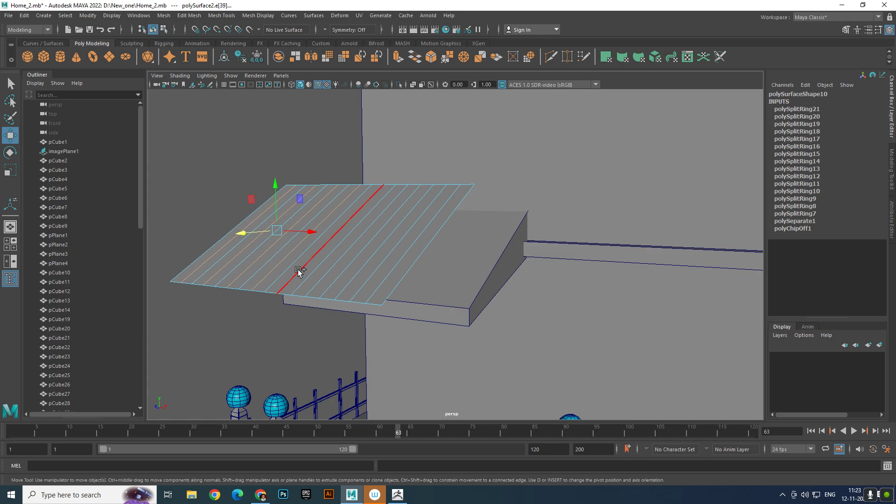
{"action": "left_click", "coordinate": [322, 276]}
{"action": "left_click", "coordinate": [323, 276]}
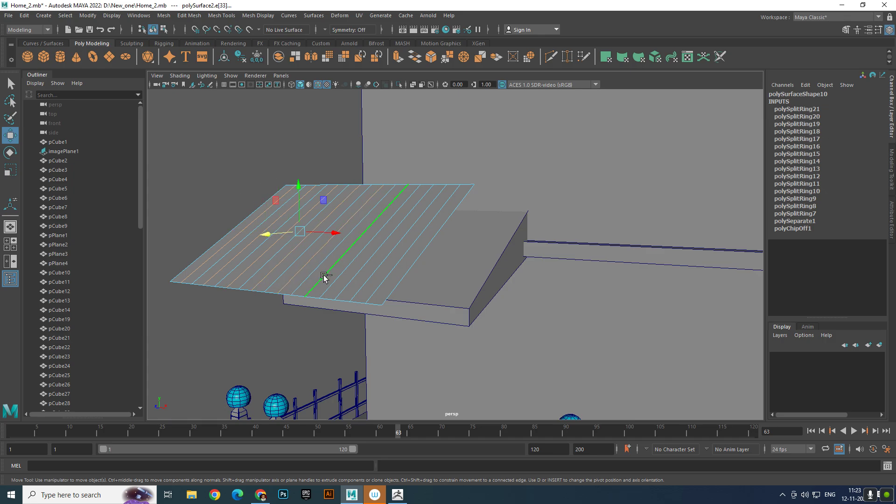
{"action": "left_click", "coordinate": [351, 280]}
{"action": "left_click", "coordinate": [382, 283], "text": "shift"}
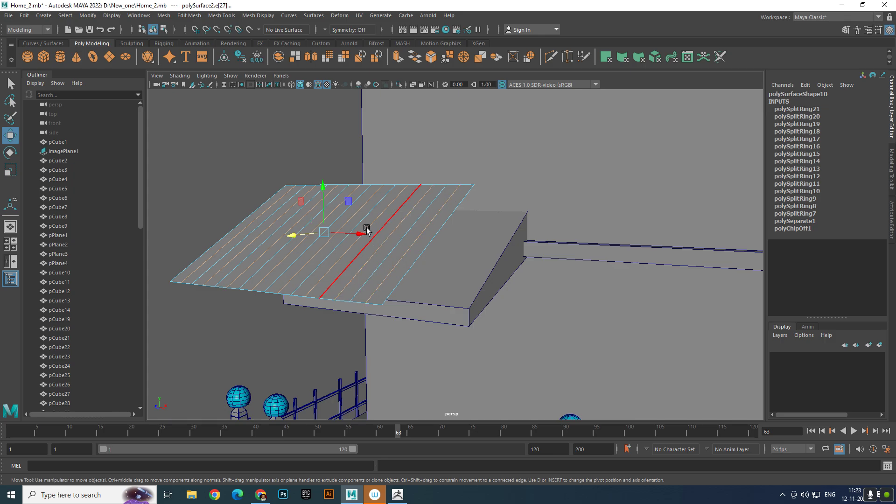
{"action": "left_click_drag", "start_coordinate": [323, 190], "coordinate": [360, 203]}
{"action": "right_click_drag", "start_coordinate": [359, 203], "coordinate": [376, 242], "text": "alt"}
{"action": "middle_click_drag", "start_coordinate": [377, 243], "coordinate": [404, 235], "text": "alt"}
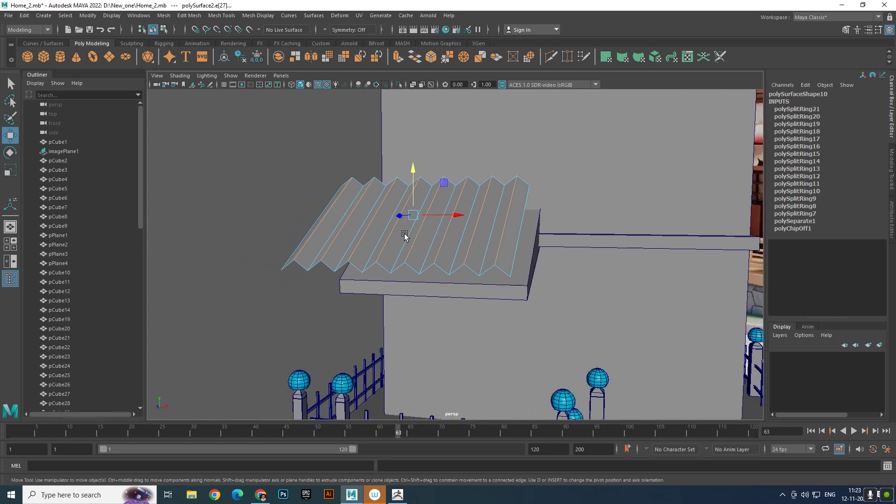
{"action": "right_click_drag", "start_coordinate": [404, 235], "coordinate": [461, 220], "text": "alt"}
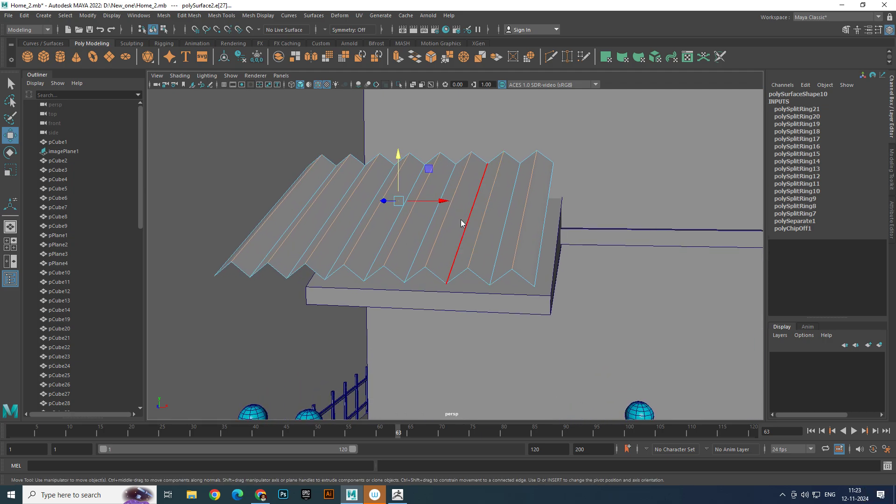
- Bevel the selected ridge edges of the corrugated sheet with a fraction of 0.4 and one segment, and end the component editing
{"action": "right_click", "coordinate": [461, 223], "text": "shift"}
{"action": "left_click", "coordinate": [512, 219]}
{"action": "left_click_drag", "start_coordinate": [511, 220], "coordinate": [486, 206], "text": "alt"}
{"action": "left_click_drag", "start_coordinate": [626, 266], "coordinate": [626, 266]}
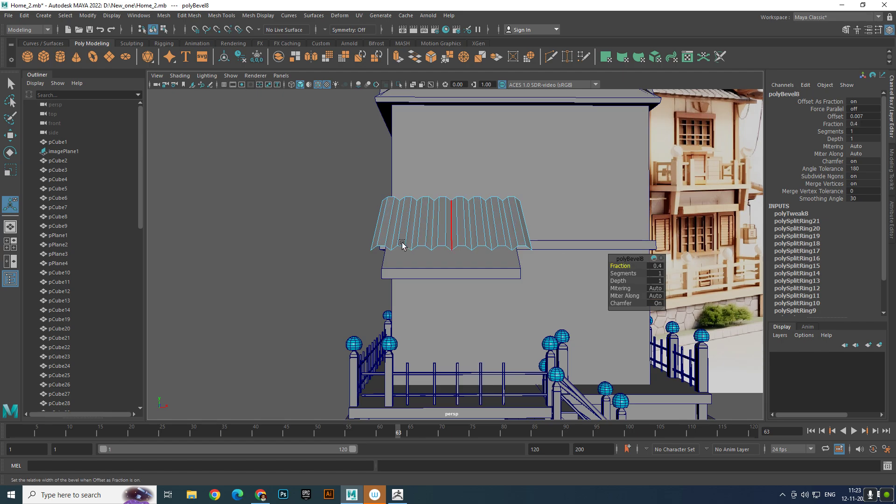
{"action": "left_click_drag", "start_coordinate": [402, 245], "coordinate": [395, 227], "text": "alt"}
{"action": "middle_click_drag", "start_coordinate": [396, 227], "coordinate": [367, 233], "text": "alt"}
{"action": "right_click_drag", "start_coordinate": [372, 218], "coordinate": [422, 204]}
{"action": "right_click_drag", "start_coordinate": [509, 216], "coordinate": [326, 259], "text": "alt"}
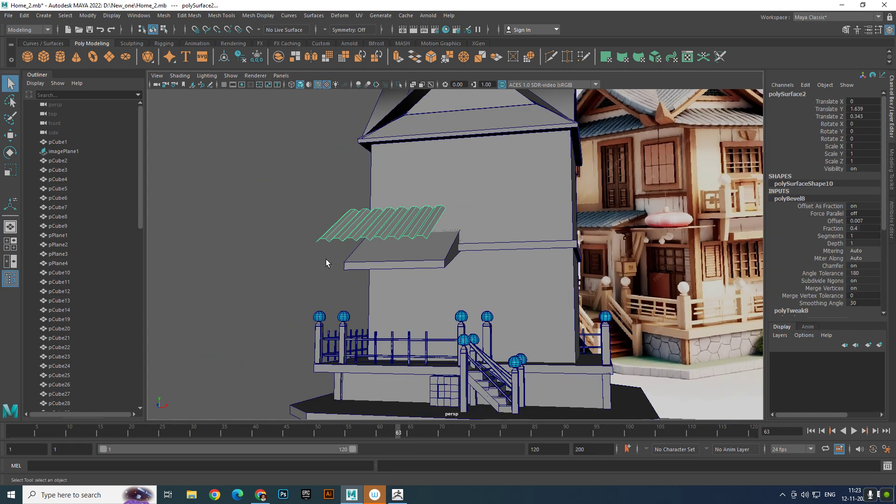
- Select all faces of the corrugated sheet and extrude them to give it thickness, and deselect it
{"action": "left_click", "coordinate": [290, 257]}
{"action": "left_click", "coordinate": [397, 229]}
{"action": "right_click", "coordinate": [397, 229]}
{"action": "right_click_drag", "start_coordinate": [397, 227], "coordinate": [397, 253]}
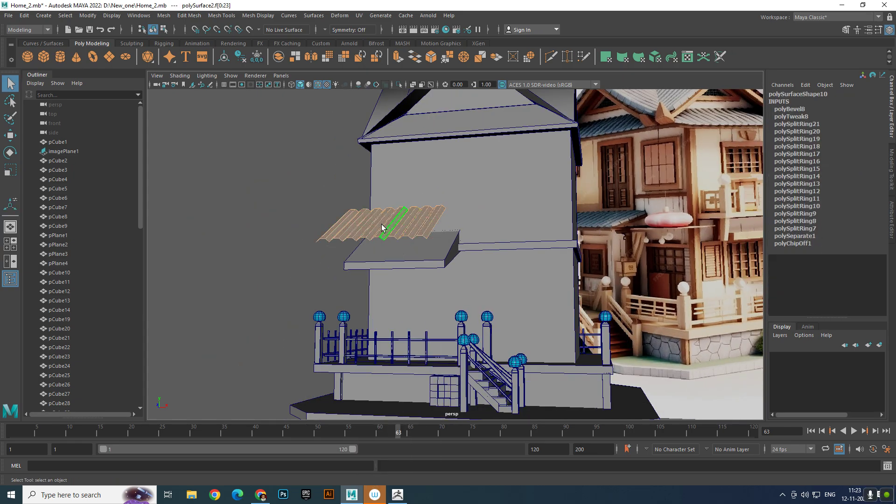
{"action": "left_click_drag", "start_coordinate": [304, 199], "coordinate": [544, 271]}
{"action": "scroll", "coordinate": [430, 226], "scroll_direction": "up", "scroll_amount": 2}
{"action": "middle_click_drag", "start_coordinate": [430, 226], "coordinate": [432, 245], "text": "alt"}
{"action": "right_click_drag", "start_coordinate": [431, 244], "coordinate": [409, 215], "text": "shift"}
{"action": "left_click_drag", "start_coordinate": [405, 209], "coordinate": [400, 200]}
{"action": "key", "text": "q"}
{"action": "key", "text": "F8"}
{"action": "left_click", "coordinate": [256, 258]}
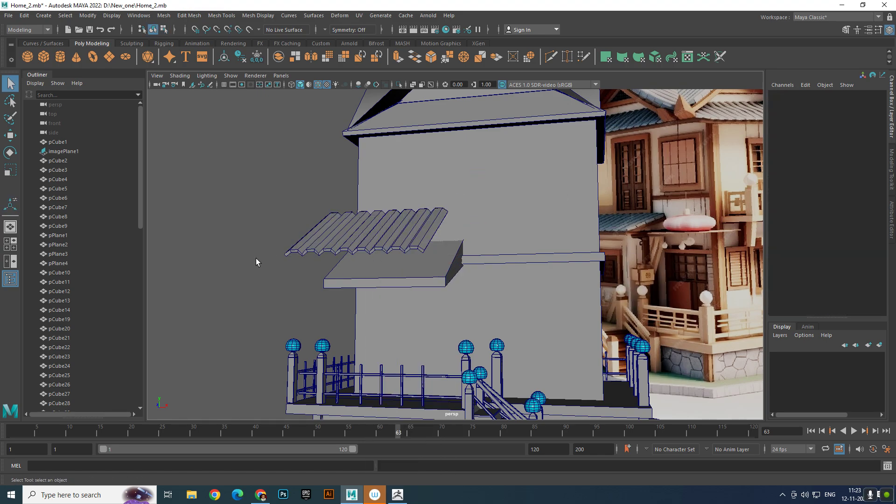
- Assign the existing lambert1 material to the corrugated roof sheet
{"action": "left_click", "coordinate": [430, 227]}
{"action": "left_click_drag", "start_coordinate": [430, 227], "coordinate": [372, 260], "text": "alt"}
{"action": "key", "text": "w"}
{"action": "right_click", "coordinate": [371, 227]}
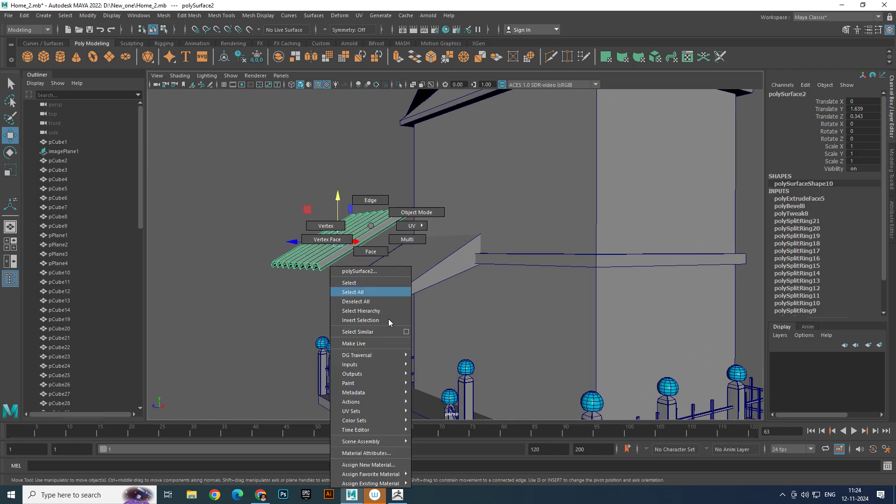
{"action": "mouse_move", "coordinate": [407, 484]}
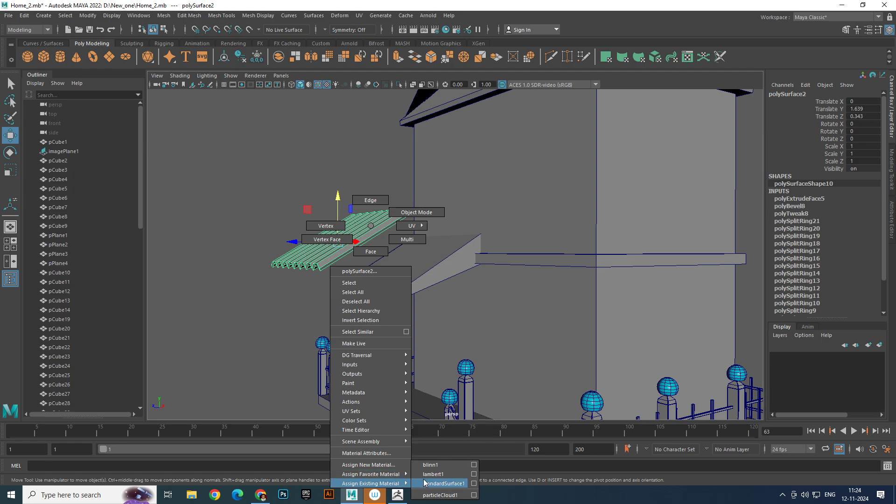
{"action": "left_click", "coordinate": [426, 475]}
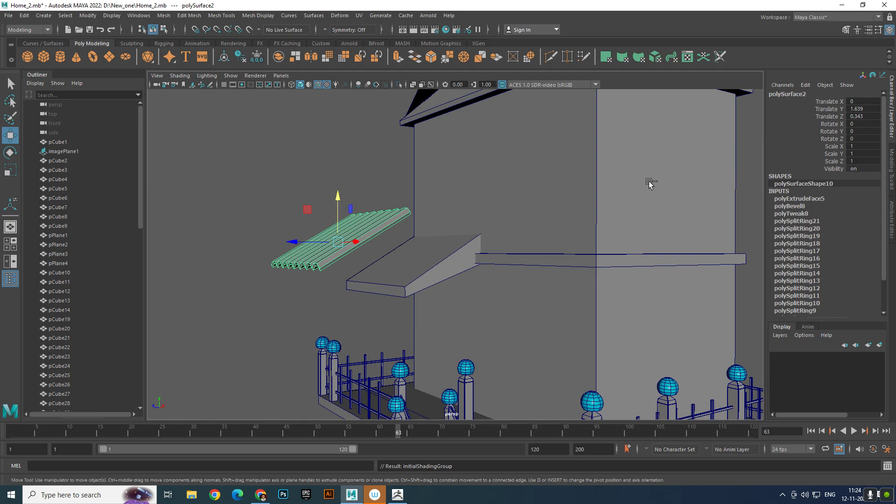
- Delete the corrugated roof sheet's construction history with its attributes shown
{"action": "key", "text": "ctrl+a"}
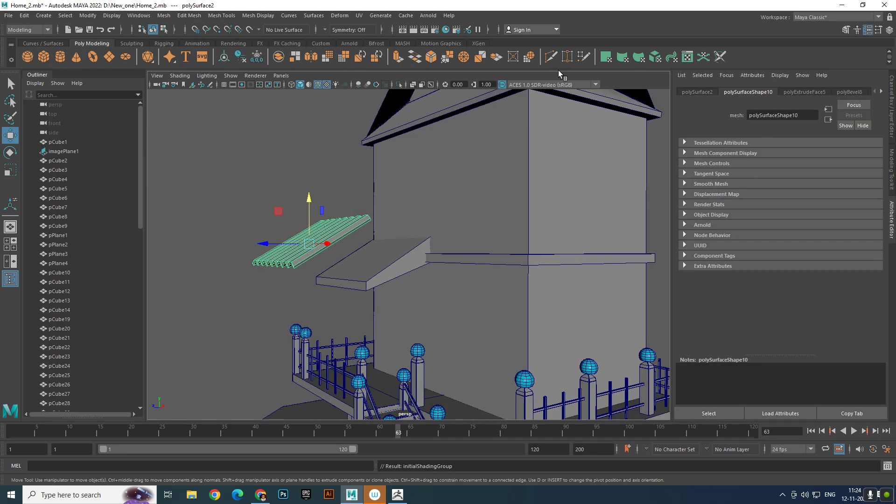
{"action": "left_click", "coordinate": [25, 16]}
{"action": "mouse_move", "coordinate": [131, 130]}
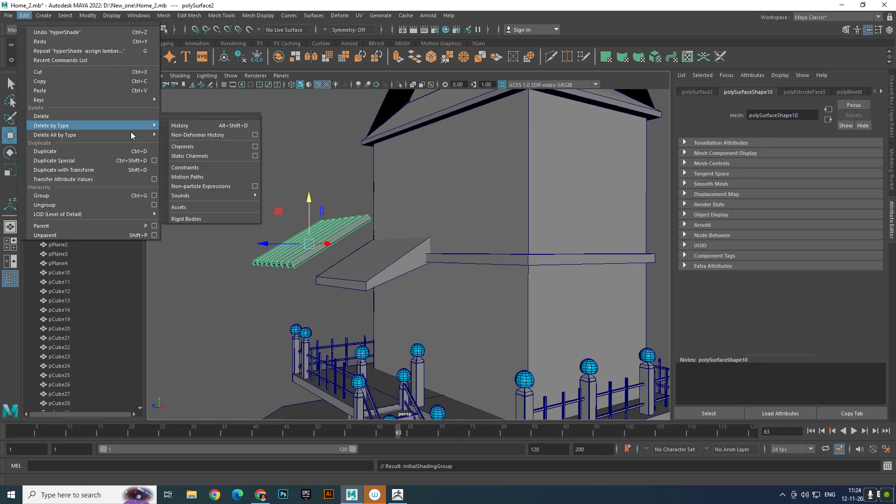
{"action": "left_click", "coordinate": [200, 127]}
- Try to recolour the lambert1 material with a saturated blue from the color palette
{"action": "left_click", "coordinate": [850, 91]}
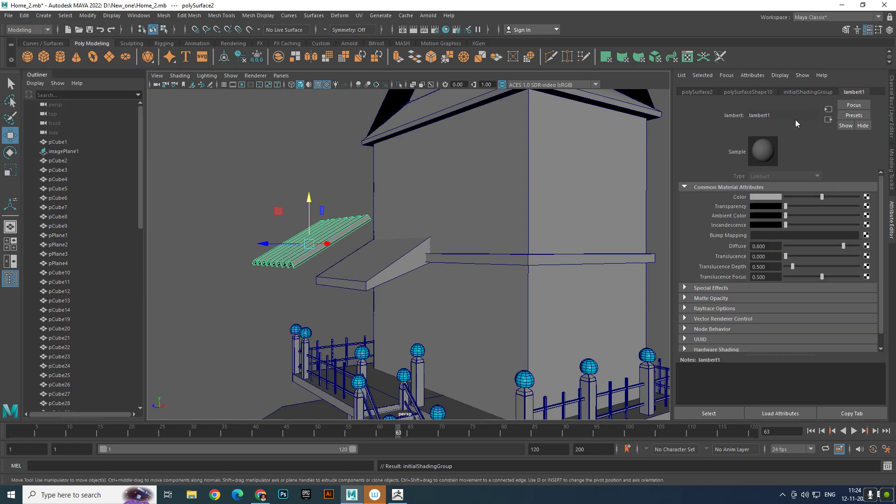
{"action": "left_click", "coordinate": [759, 197]}
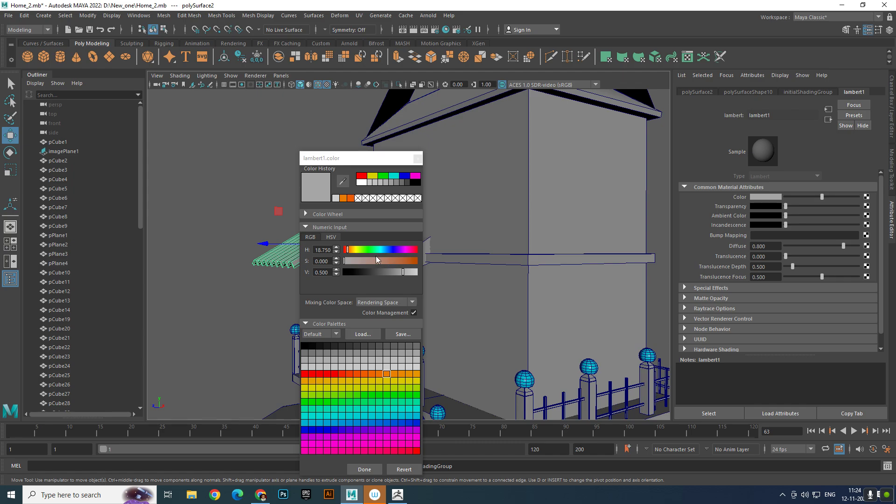
{"action": "left_click", "coordinate": [384, 421]}
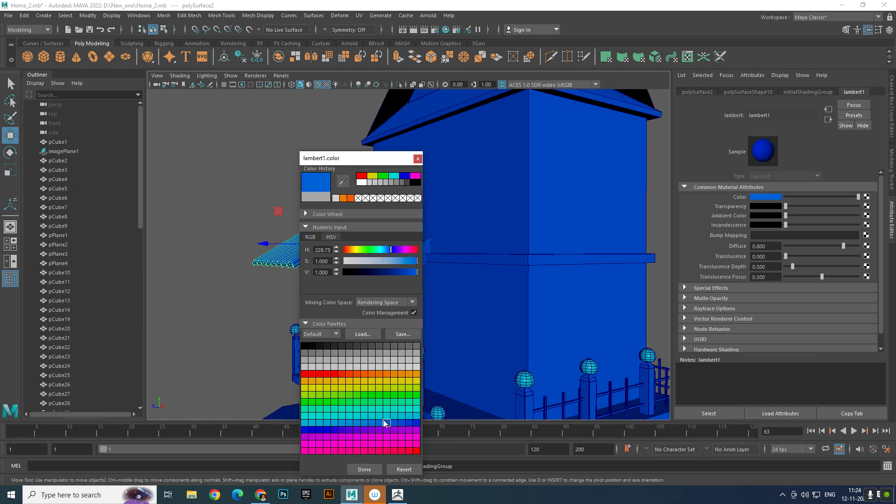
{"action": "left_click", "coordinate": [418, 160]}
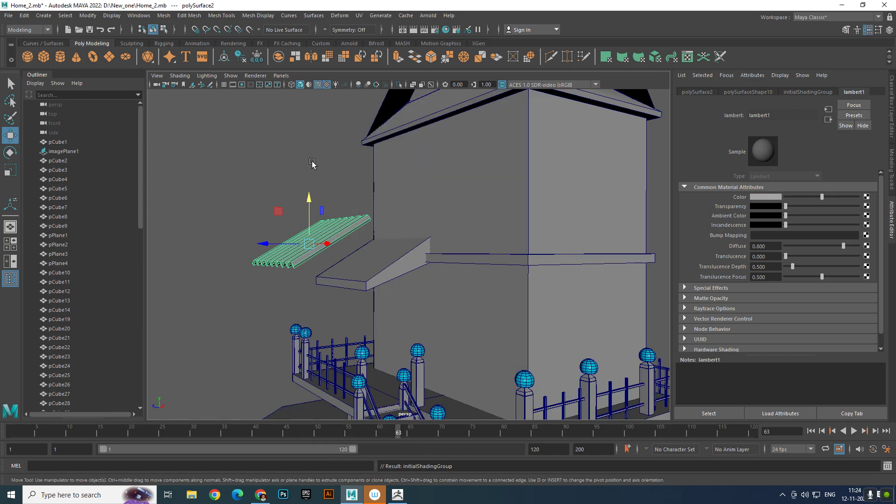
- Assign a new Lambert material to the corrugated roof sheet and set its color to a saturated blue
{"action": "right_click", "coordinate": [335, 213]}
{"action": "mouse_move", "coordinate": [364, 448]}
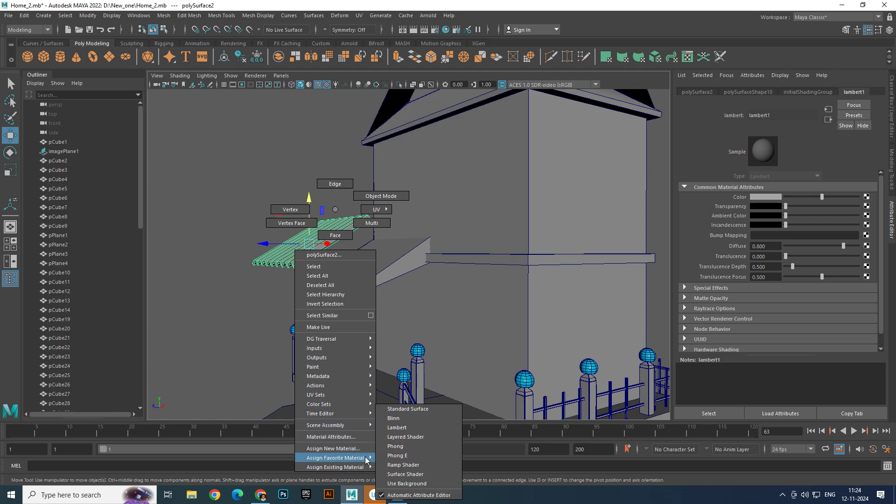
{"action": "left_click", "coordinate": [396, 428]}
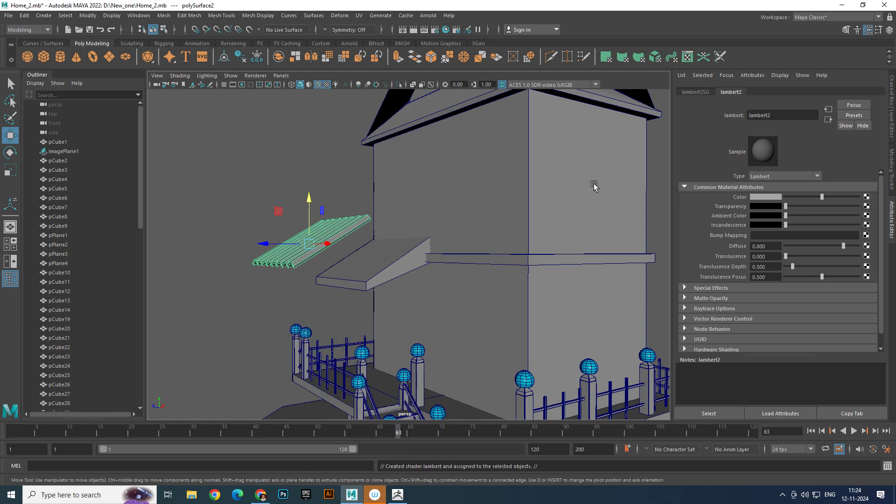
{"action": "left_click", "coordinate": [753, 197]}
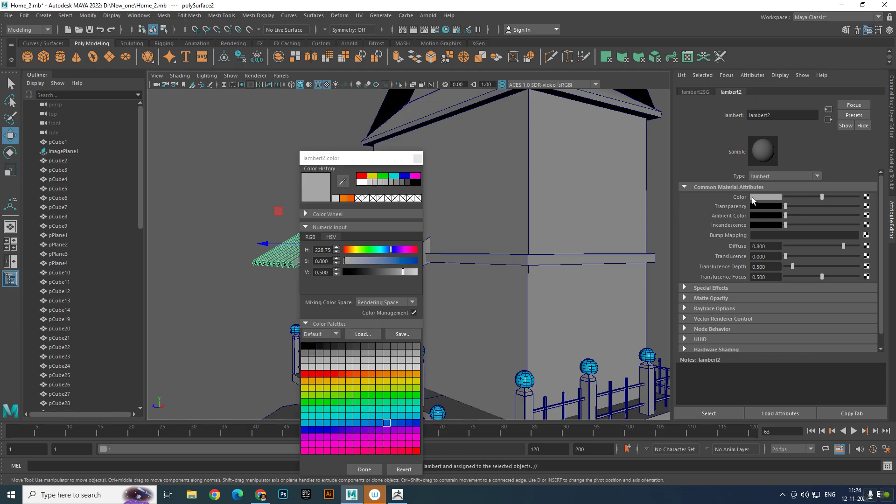
{"action": "left_click", "coordinate": [395, 177]}
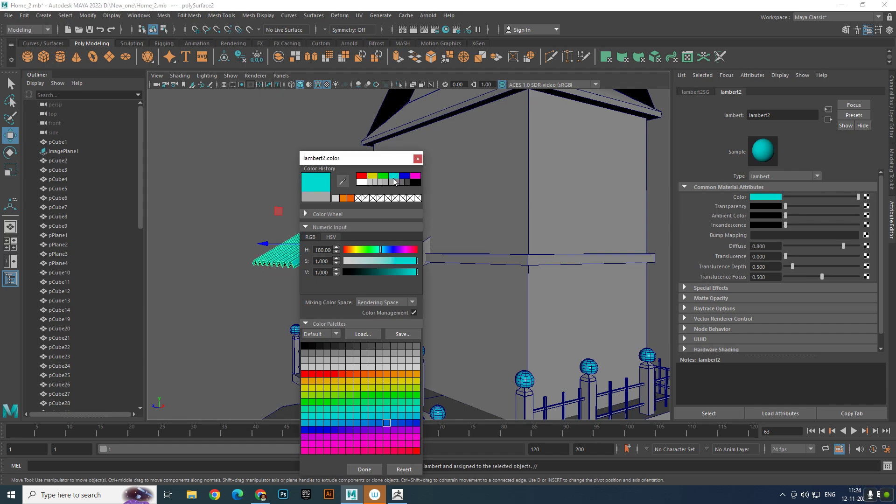
{"action": "left_click", "coordinate": [395, 422]}
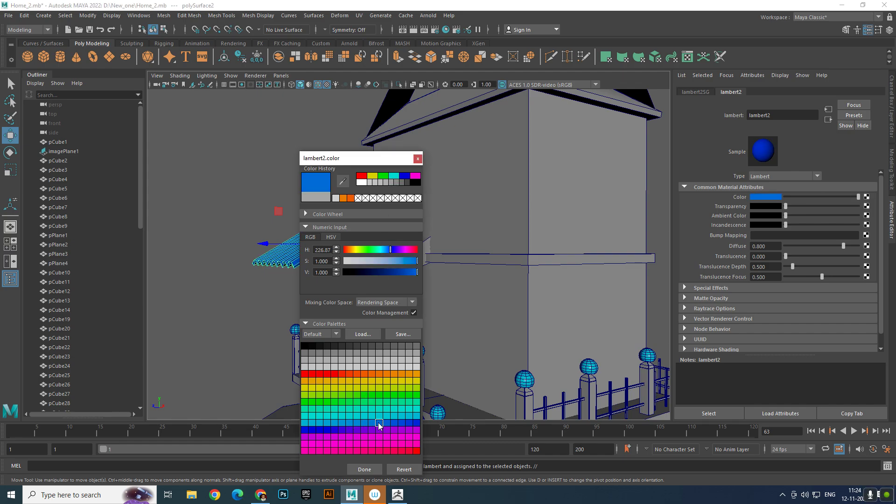
{"action": "left_click", "coordinate": [366, 470]}
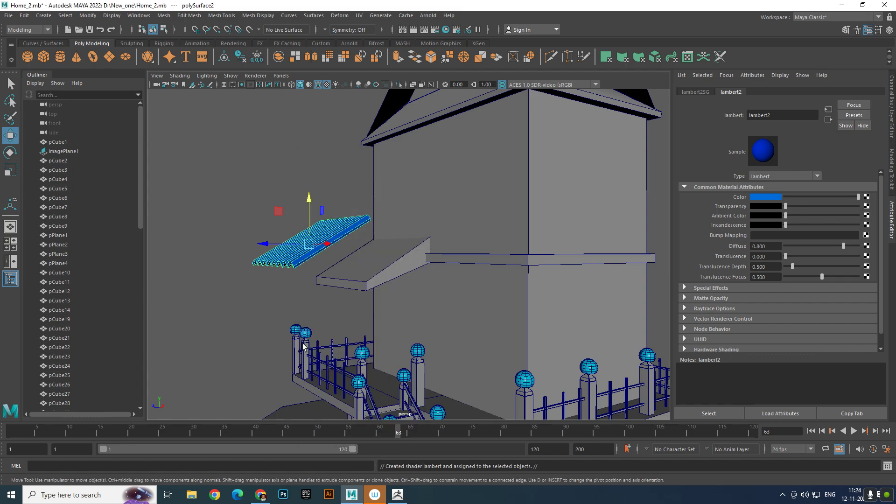
- Move the blue corrugated sheet over the sloped awning base and lower it until it rests on the slope
{"action": "left_click", "coordinate": [255, 270]}
{"action": "left_click_drag", "start_coordinate": [255, 269], "coordinate": [399, 269], "text": "alt"}
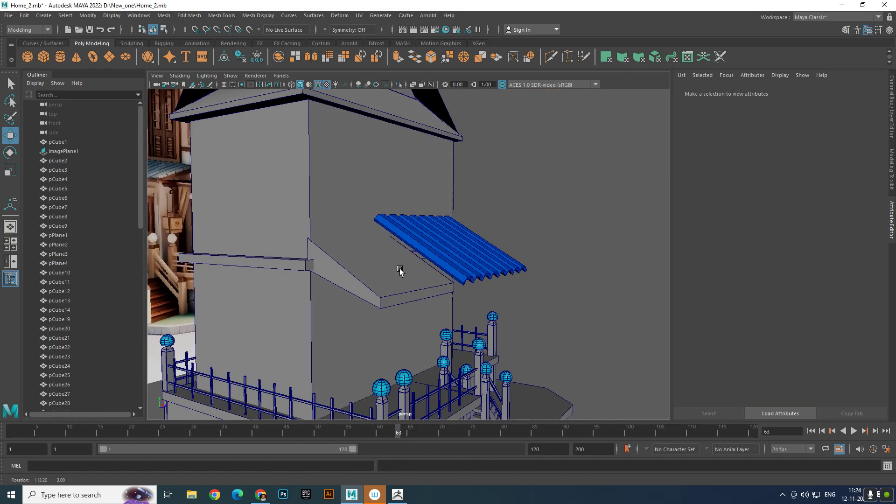
{"action": "left_click", "coordinate": [433, 230]}
{"action": "left_click_drag", "start_coordinate": [512, 246], "coordinate": [425, 249]}
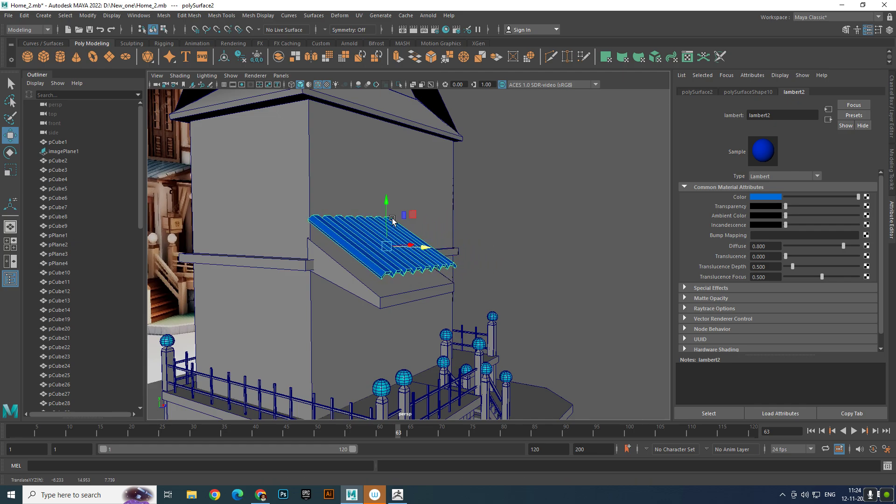
{"action": "left_click_drag", "start_coordinate": [392, 221], "coordinate": [390, 223]}
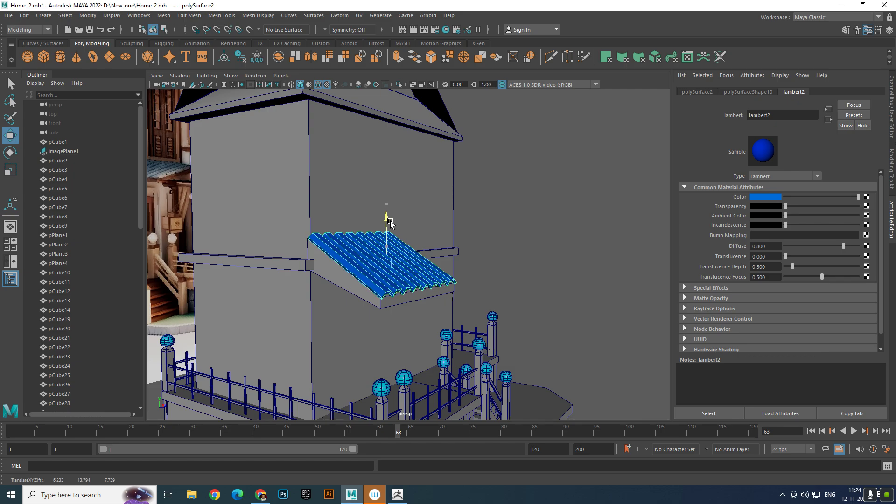
- Lower the saturation of the corrugated sheet's lambert2 color to a paler blue and deselect the sheet
{"action": "left_click", "coordinate": [768, 197]}
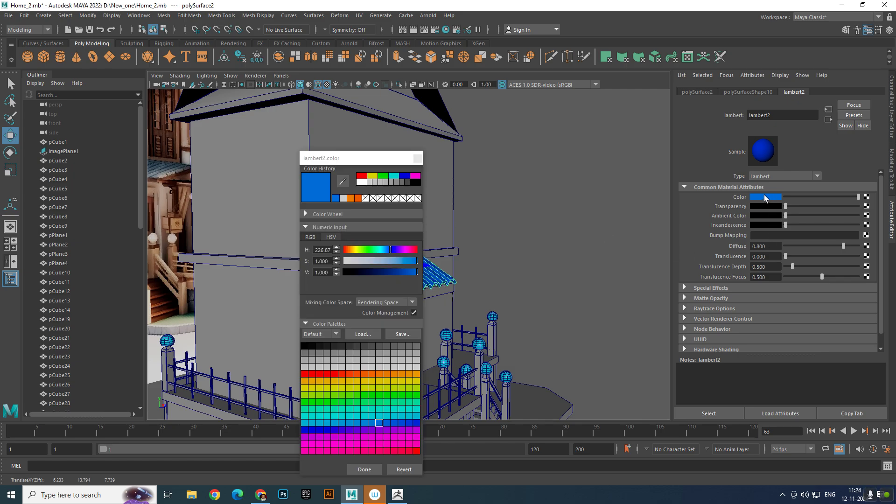
{"action": "left_click", "coordinate": [388, 260]}
{"action": "left_click", "coordinate": [367, 469]}
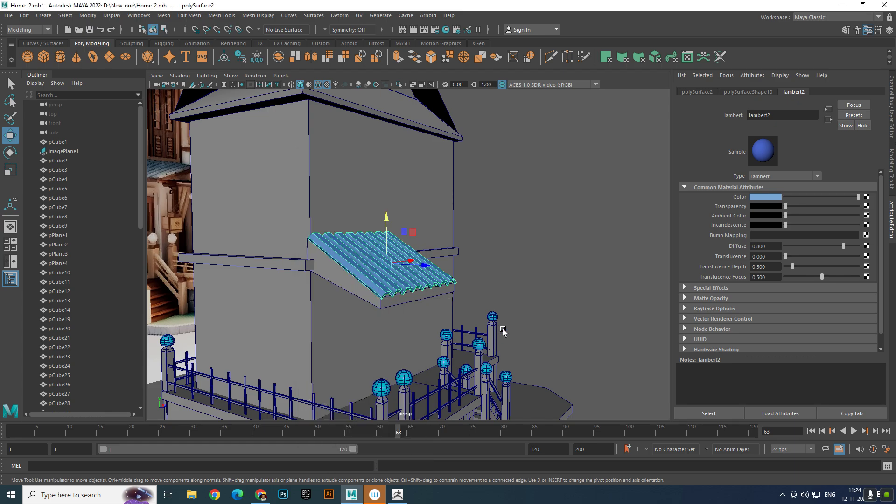
{"action": "left_click", "coordinate": [526, 289]}
- Select the corrugated sheet together with the awning base and scale both slightly wider along the wall
{"action": "left_click_drag", "start_coordinate": [526, 286], "coordinate": [453, 258], "text": "alt"}
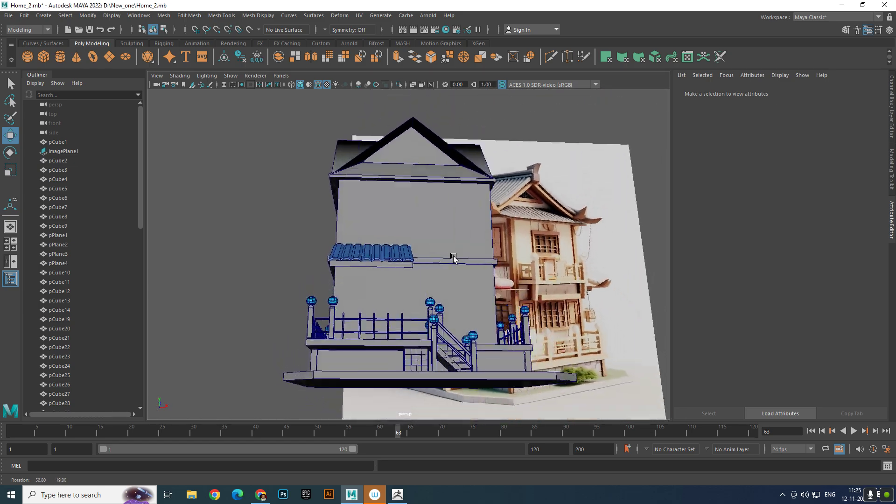
{"action": "scroll", "coordinate": [376, 264], "scroll_direction": "up", "scroll_amount": 5}
{"action": "left_click", "coordinate": [369, 262]}
{"action": "left_click", "coordinate": [373, 282]}
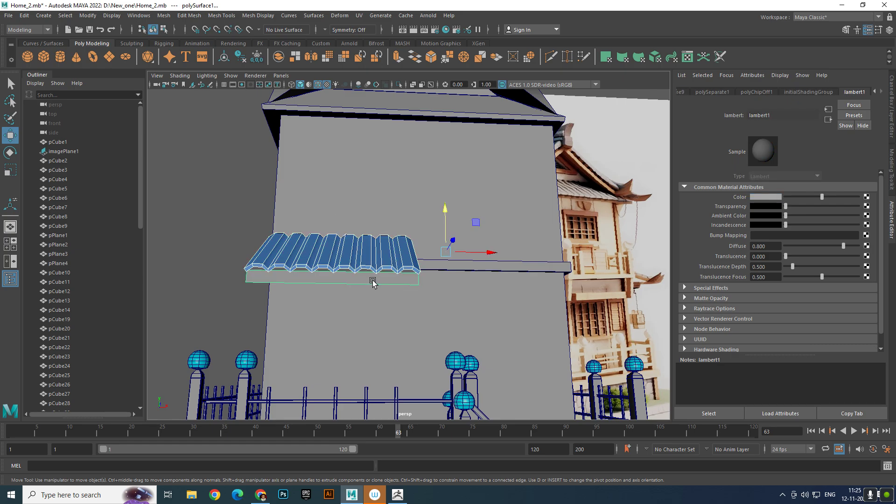
{"action": "left_click", "coordinate": [379, 277]}
{"action": "left_click", "coordinate": [389, 264], "text": "shift"}
{"action": "scroll", "coordinate": [391, 264], "scroll_direction": "down", "scroll_amount": 5}
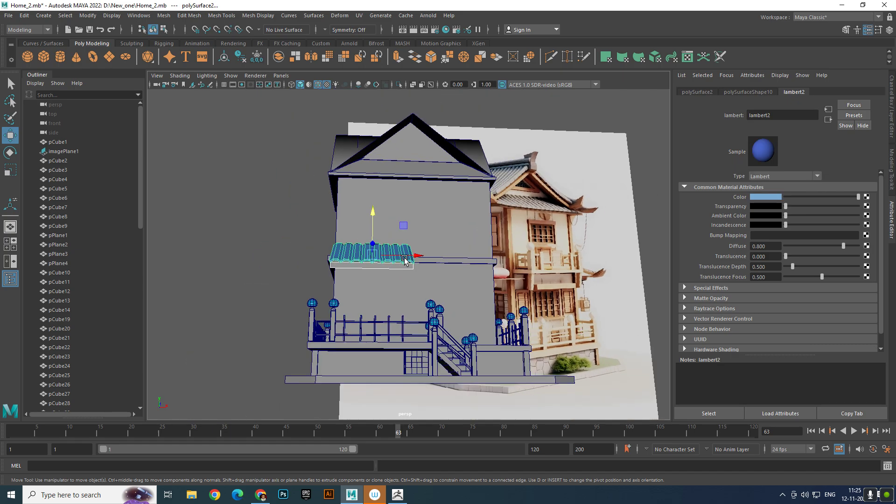
{"action": "left_click_drag", "start_coordinate": [400, 263], "coordinate": [390, 317], "text": "alt"}
{"action": "scroll", "coordinate": [390, 316], "scroll_direction": "up", "scroll_amount": 2}
{"action": "scroll", "coordinate": [391, 317], "scroll_direction": "up", "scroll_amount": 3}
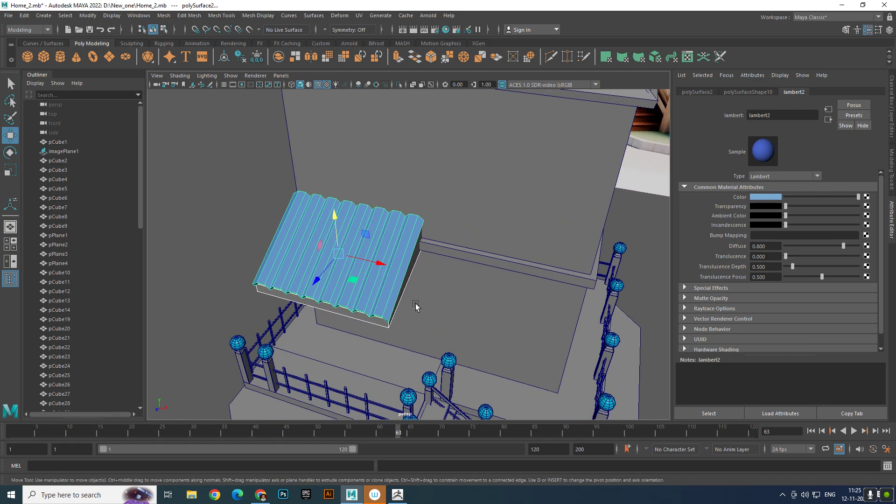
{"action": "key", "text": "r"}
{"action": "left_click_drag", "start_coordinate": [377, 265], "coordinate": [385, 268]}
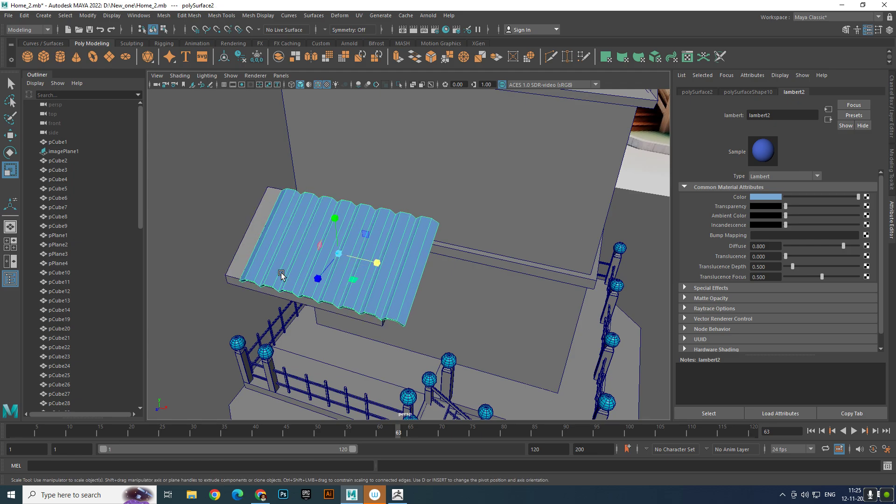
- Shift the awning base sideways along the wall to line up beneath the corrugated sheet, and deselect it
{"action": "left_click", "coordinate": [237, 264]}
{"action": "key", "text": "w"}
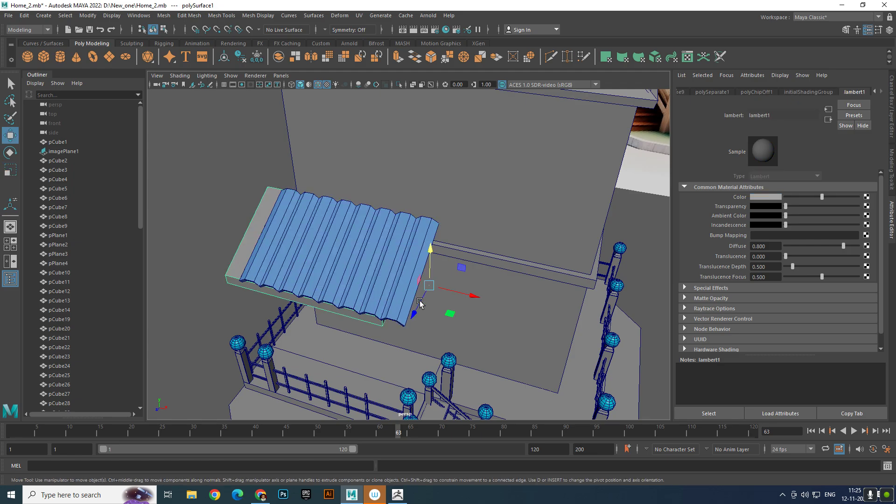
{"action": "left_click_drag", "start_coordinate": [458, 295], "coordinate": [478, 300]}
{"action": "left_click", "coordinate": [195, 235]}
- Duplicate the short foundation post below the deck and raise the copy above deck level
{"action": "scroll", "coordinate": [284, 244], "scroll_direction": "down", "scroll_amount": 5}
{"action": "left_click_drag", "start_coordinate": [290, 245], "coordinate": [240, 220], "text": "alt"}
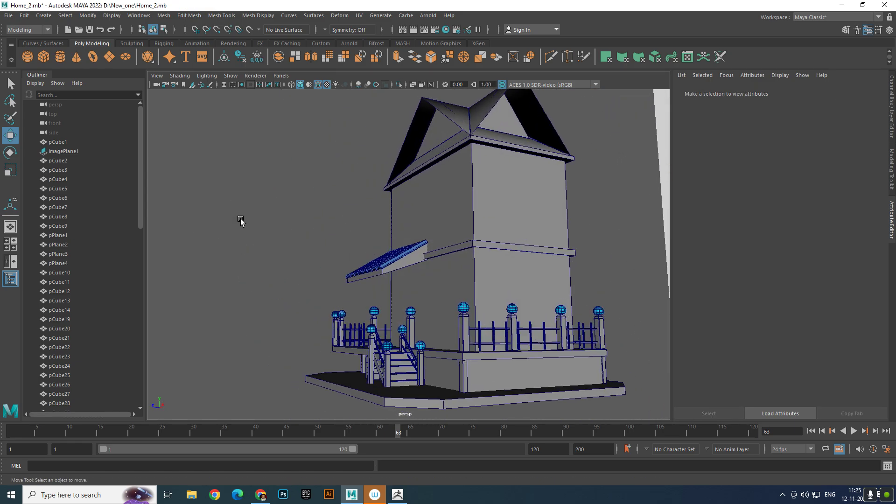
{"action": "scroll", "coordinate": [327, 252], "scroll_direction": "up", "scroll_amount": 4}
{"action": "middle_click_drag", "start_coordinate": [333, 258], "coordinate": [320, 230], "text": "alt"}
{"action": "scroll", "coordinate": [294, 231], "scroll_direction": "down", "scroll_amount": 4}
{"action": "left_click_drag", "start_coordinate": [268, 232], "coordinate": [340, 237], "text": "alt"}
{"action": "left_click", "coordinate": [306, 345]}
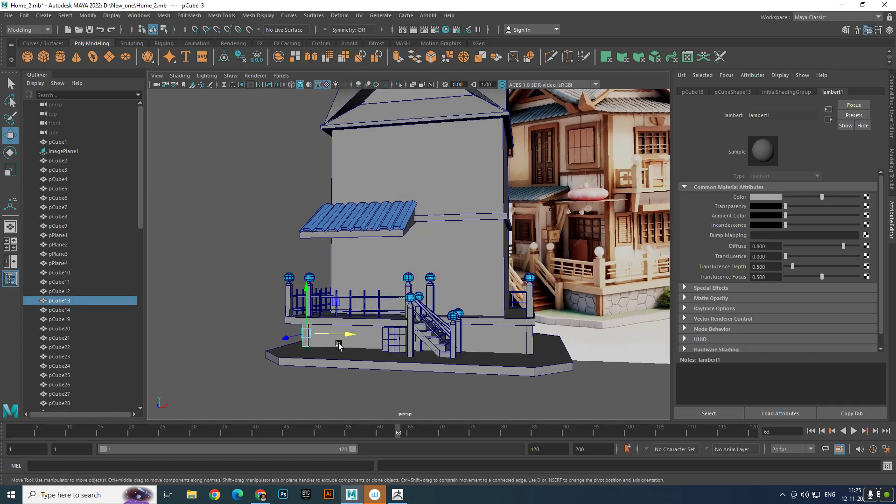
{"action": "left_click_drag", "start_coordinate": [341, 335], "coordinate": [365, 335]}
{"action": "key", "text": "ctrl+z"}
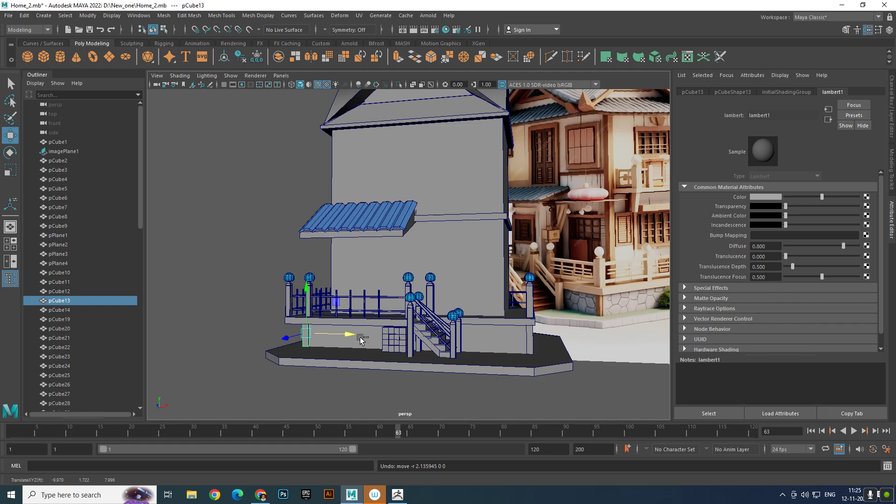
{"action": "key", "text": "ctrl+d"}
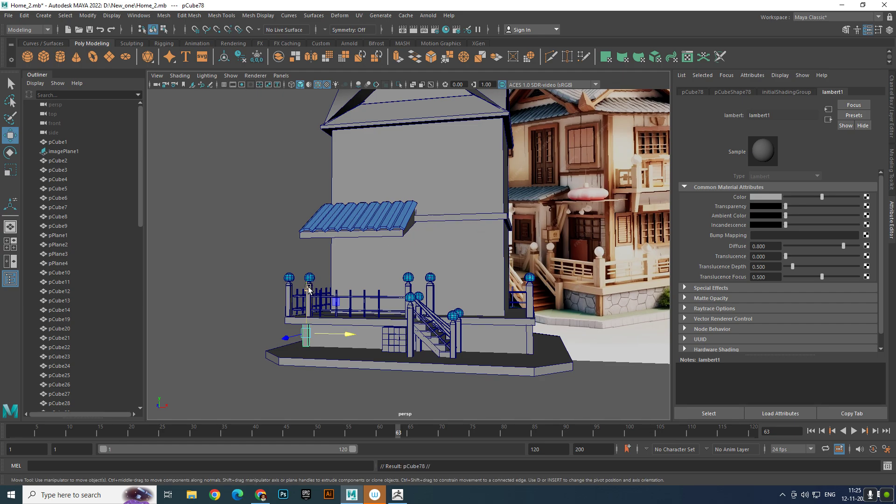
{"action": "left_click_drag", "start_coordinate": [308, 288], "coordinate": [308, 258]}
- Move the copied post behind the railing to the house wall corner beneath the awning and stand it on the deck
{"action": "scroll", "coordinate": [309, 252], "scroll_direction": "up", "scroll_amount": 5}
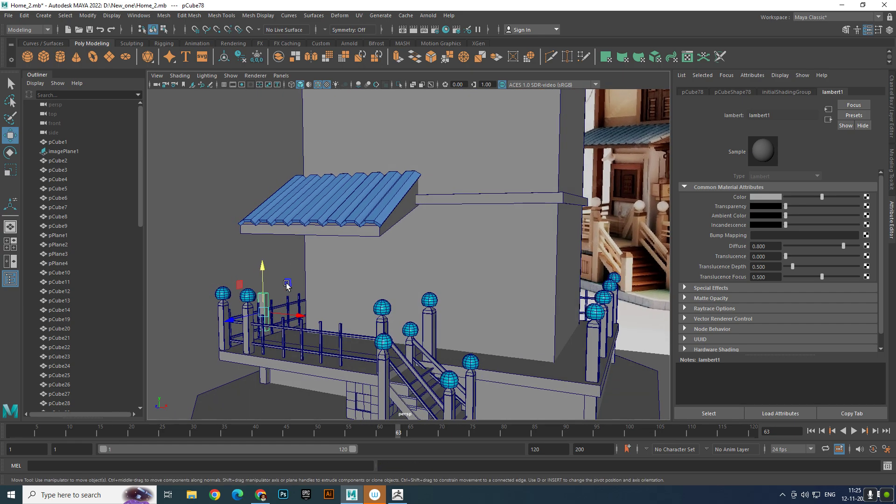
{"action": "left_click_drag", "start_coordinate": [292, 316], "coordinate": [331, 321]}
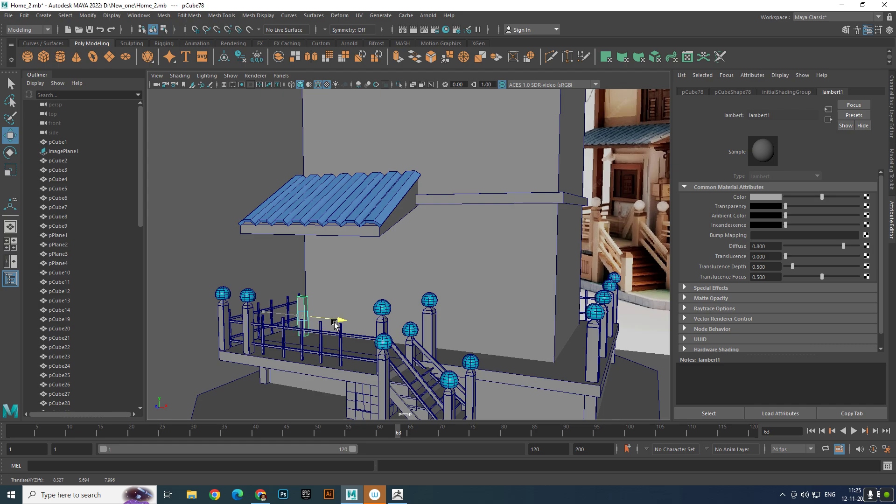
{"action": "scroll", "coordinate": [320, 314], "scroll_direction": "up", "scroll_amount": 5}
{"action": "middle_click_drag", "start_coordinate": [321, 313], "coordinate": [405, 252], "text": "alt"}
{"action": "left_click_drag", "start_coordinate": [404, 252], "coordinate": [338, 290], "text": "alt"}
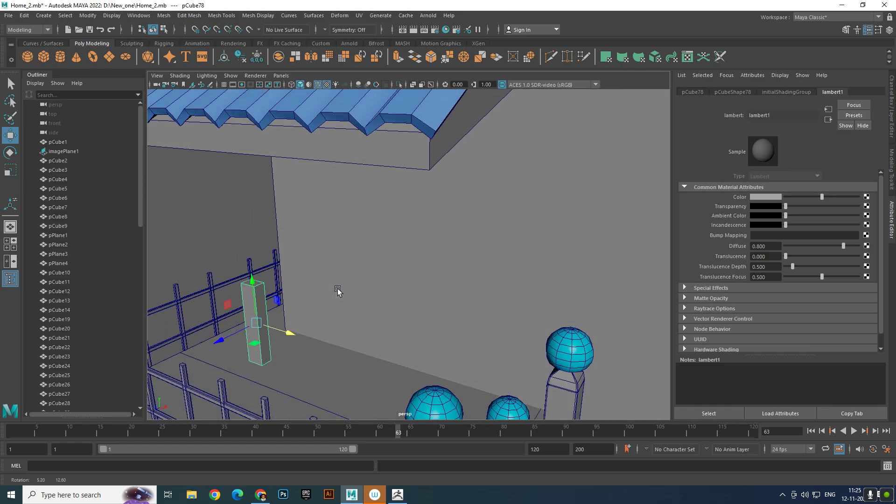
{"action": "left_click_drag", "start_coordinate": [225, 335], "coordinate": [281, 306]}
{"action": "left_click_drag", "start_coordinate": [309, 258], "coordinate": [311, 270]}
{"action": "left_click_drag", "start_coordinate": [351, 323], "coordinate": [312, 301]}
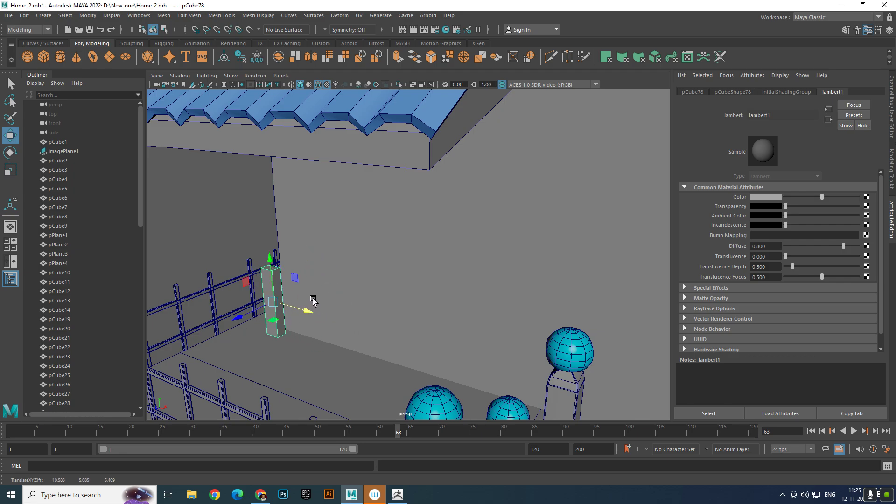
- Adjust the copied post's horizontal thickness with the Scale tool and slide it against the wall corner
{"action": "key", "text": "e"}
{"action": "key", "text": "r"}
{"action": "left_click_drag", "start_coordinate": [237, 316], "coordinate": [194, 325]}
{"action": "scroll", "coordinate": [297, 280], "scroll_direction": "down", "scroll_amount": 5}
{"action": "left_click_drag", "start_coordinate": [297, 281], "coordinate": [399, 290], "text": "alt"}
{"action": "middle_click_drag", "start_coordinate": [344, 345], "coordinate": [349, 329]}
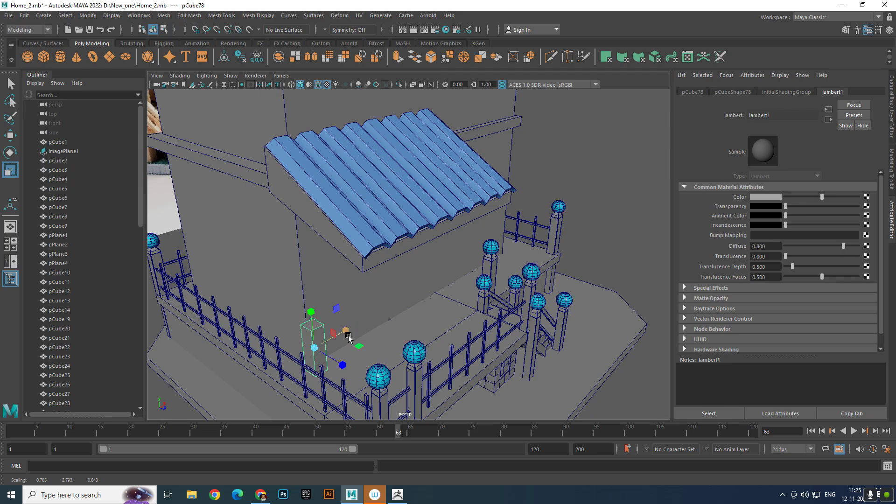
{"action": "key", "text": "w"}
{"action": "middle_click_drag", "start_coordinate": [349, 361], "coordinate": [339, 362]}
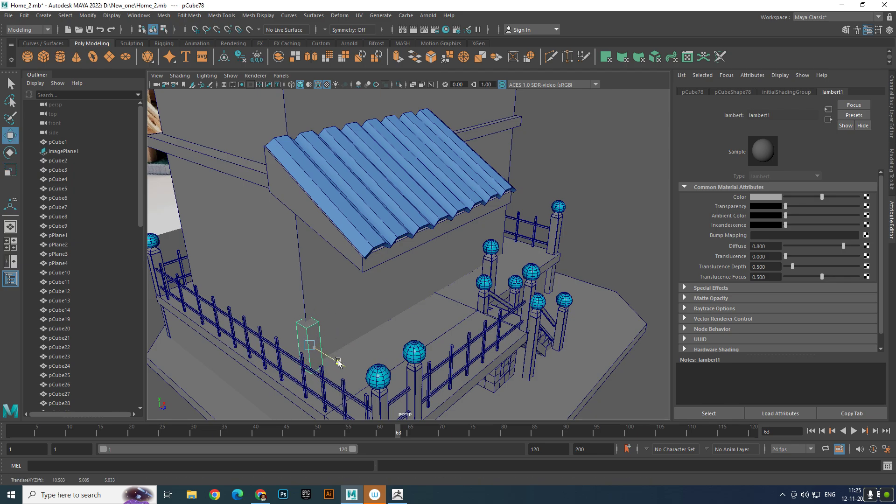
- Pull the post's top face up past the awning to the roof eaves, and return to object selection
{"action": "right_click_drag", "start_coordinate": [316, 332], "coordinate": [312, 265]}
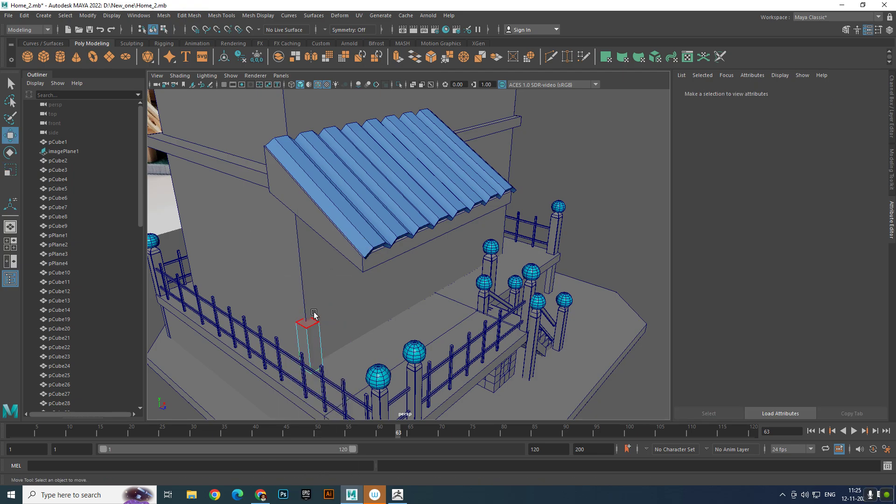
{"action": "left_click", "coordinate": [306, 320]}
{"action": "left_click_drag", "start_coordinate": [306, 292], "coordinate": [282, 102]}
{"action": "scroll", "coordinate": [282, 102], "scroll_direction": "down", "scroll_amount": 3}
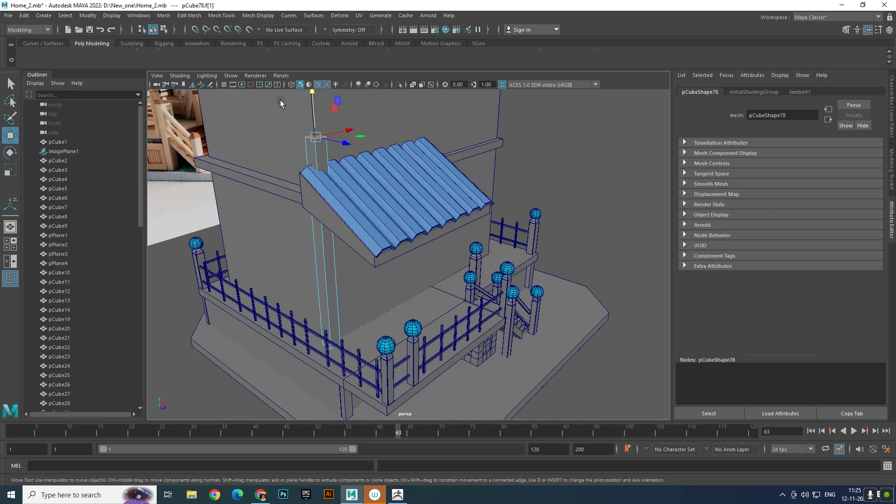
{"action": "middle_click_drag", "start_coordinate": [282, 102], "coordinate": [312, 195], "text": "alt"}
{"action": "left_click_drag", "start_coordinate": [313, 194], "coordinate": [306, 157], "text": "alt"}
{"action": "middle_click_drag", "start_coordinate": [306, 157], "coordinate": [318, 181], "text": "alt"}
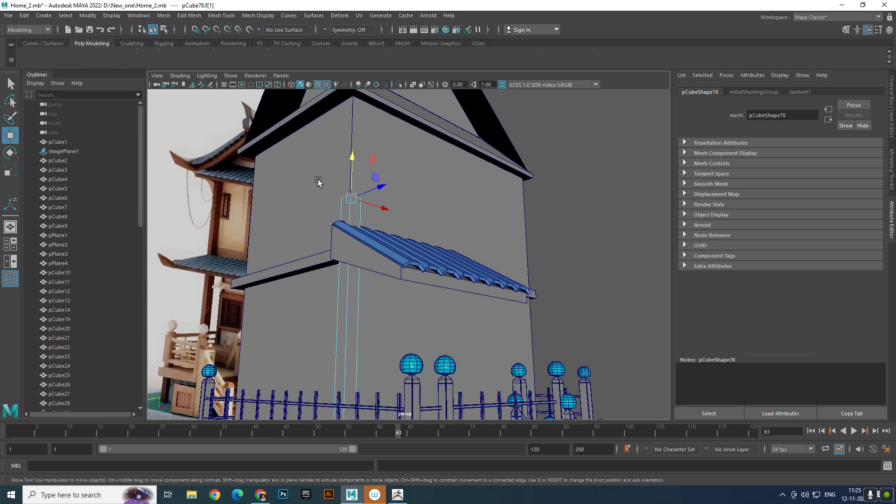
{"action": "left_click_drag", "start_coordinate": [352, 162], "coordinate": [354, 58]}
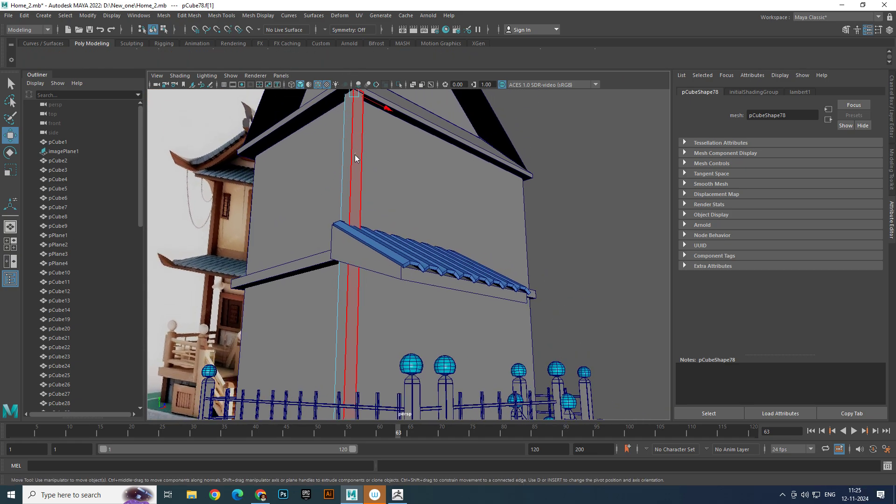
{"action": "right_click_drag", "start_coordinate": [357, 157], "coordinate": [397, 128]}
{"action": "left_click", "coordinate": [580, 183]}
- Duplicate the tall corner post and move the copy along the front wall to the opposite house corner
{"action": "scroll", "coordinate": [466, 189], "scroll_direction": "down", "scroll_amount": 5}
{"action": "left_click_drag", "start_coordinate": [441, 190], "coordinate": [367, 207], "text": "alt"}
{"action": "scroll", "coordinate": [382, 229], "scroll_direction": "up", "scroll_amount": 5}
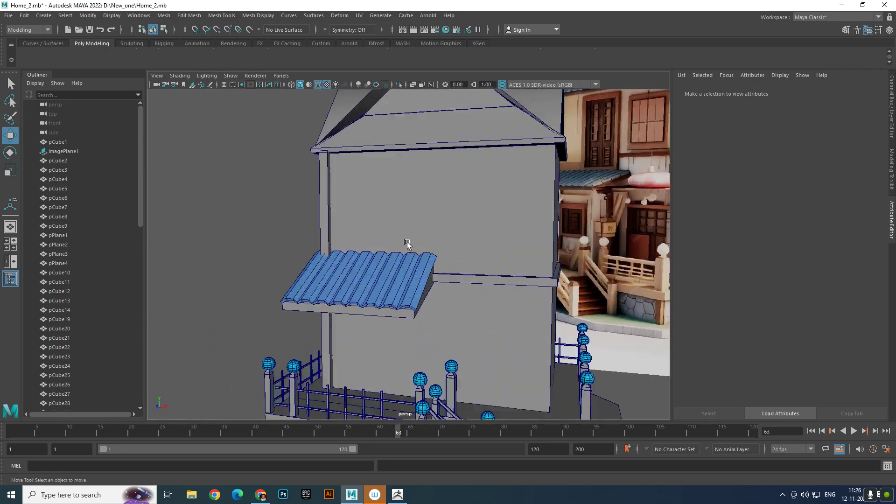
{"action": "scroll", "coordinate": [408, 244], "scroll_direction": "down", "scroll_amount": 5}
{"action": "middle_click_drag", "start_coordinate": [459, 218], "coordinate": [403, 237], "text": "alt"}
{"action": "scroll", "coordinate": [254, 296], "scroll_direction": "up", "scroll_amount": 5}
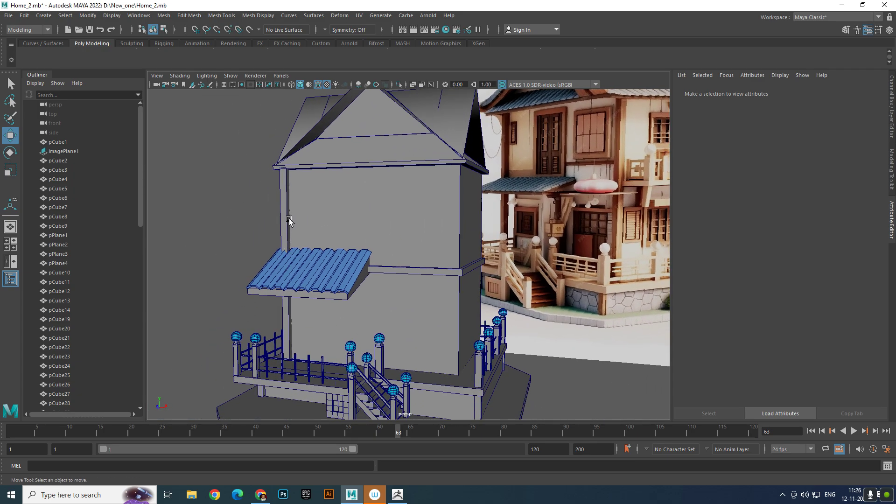
{"action": "left_click", "coordinate": [296, 213]}
{"action": "left_click", "coordinate": [284, 215]}
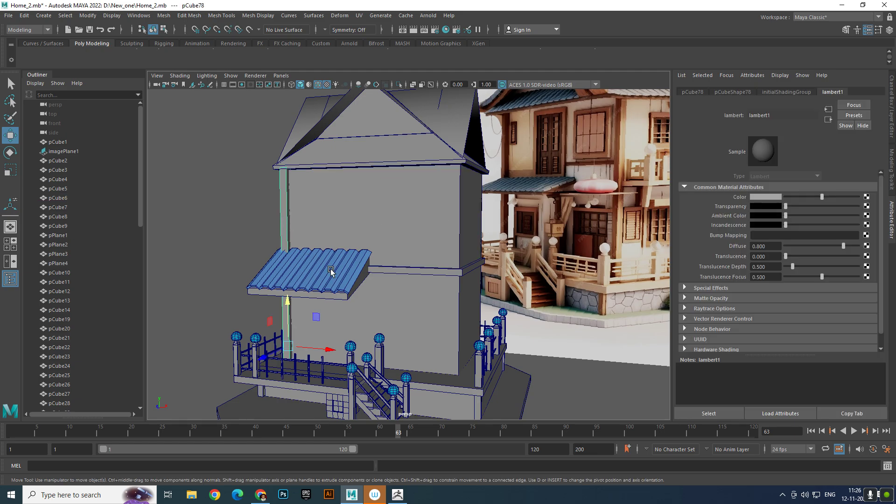
{"action": "key", "text": "ctrl+d"}
{"action": "left_click_drag", "start_coordinate": [329, 351], "coordinate": [509, 364]}
{"action": "left_click_drag", "start_coordinate": [449, 369], "coordinate": [438, 356], "text": "alt"}
{"action": "left_click_drag", "start_coordinate": [394, 378], "coordinate": [392, 379]}
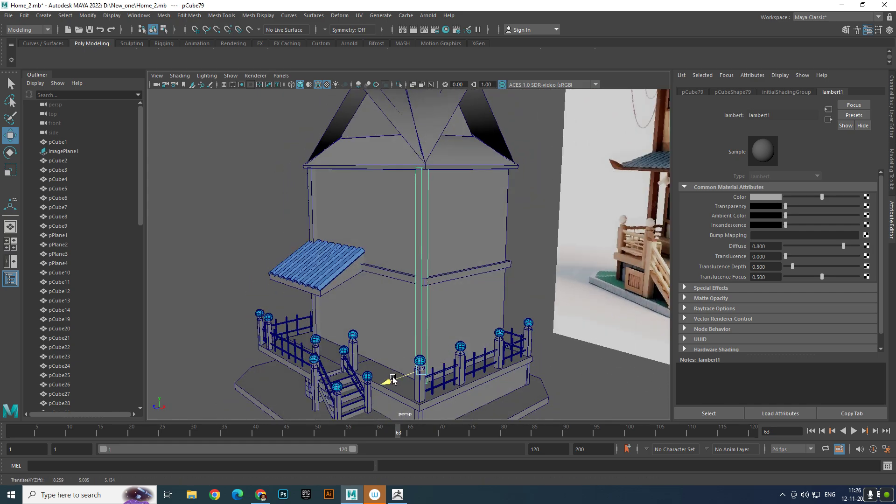
- Duplicate the tall corner post, move the copy along the railing-side wall to the rear house corner, and clear the selection
{"action": "middle_click_drag", "start_coordinate": [416, 362], "coordinate": [457, 326], "text": "alt"}
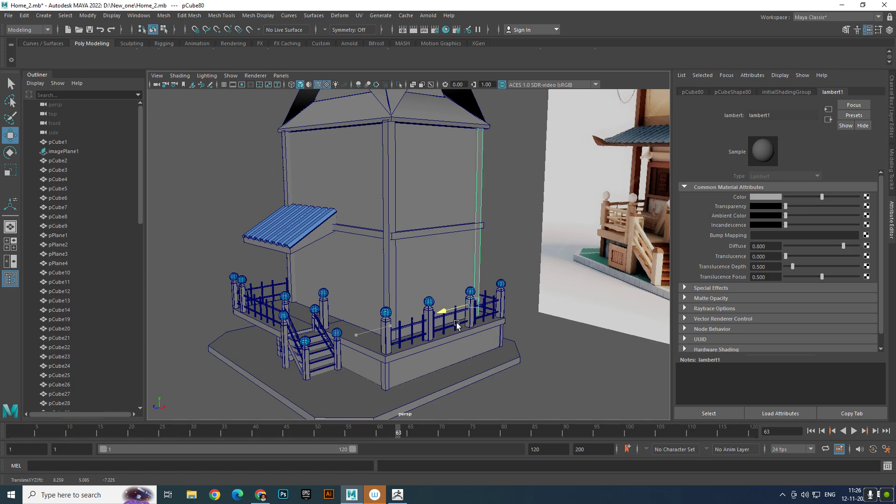
{"action": "left_click", "coordinate": [504, 236]}
{"action": "scroll", "coordinate": [509, 236], "scroll_direction": "down", "scroll_amount": 5}
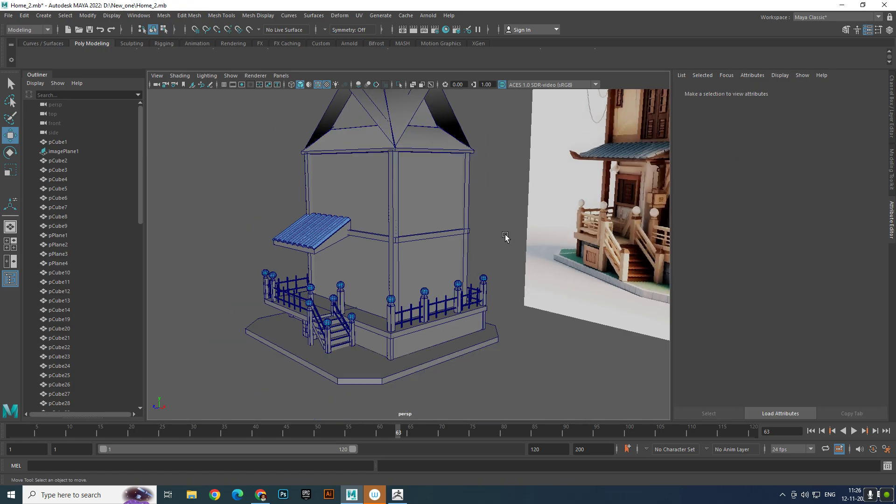
- Compare the block-out with the reference image, examining the awning, the porch posts and the wall beneath the awning
{"action": "scroll", "coordinate": [600, 169], "scroll_direction": "up", "scroll_amount": 8}
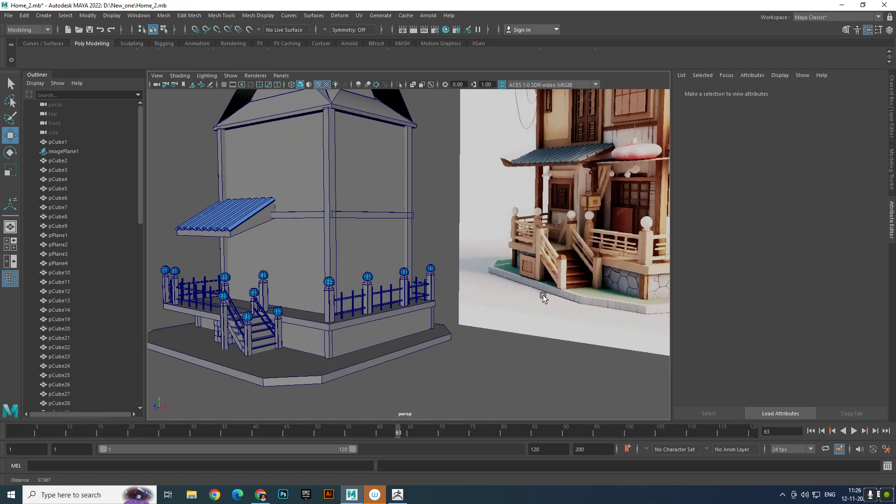
{"action": "scroll", "coordinate": [402, 267], "scroll_direction": "down", "scroll_amount": 4}
{"action": "left_click_drag", "start_coordinate": [366, 250], "coordinate": [367, 257], "text": "alt"}
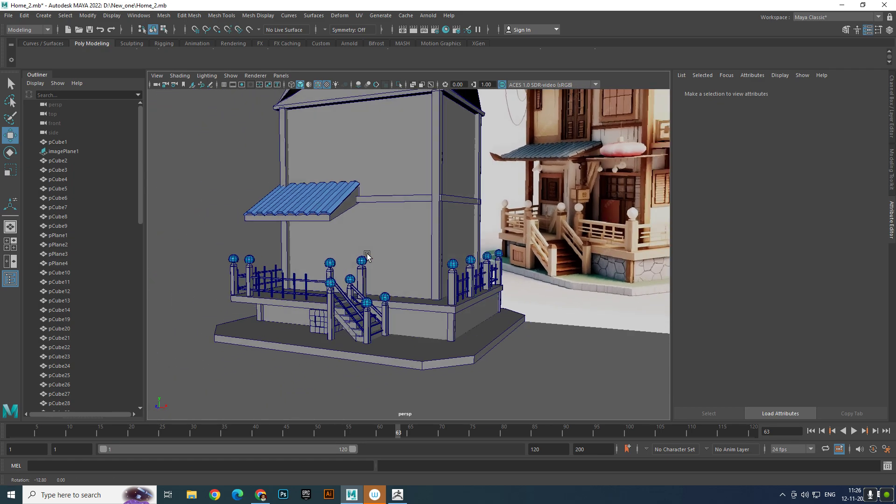
{"action": "scroll", "coordinate": [388, 262], "scroll_direction": "up", "scroll_amount": 2}
{"action": "middle_click_drag", "start_coordinate": [388, 262], "coordinate": [380, 304], "text": "alt"}
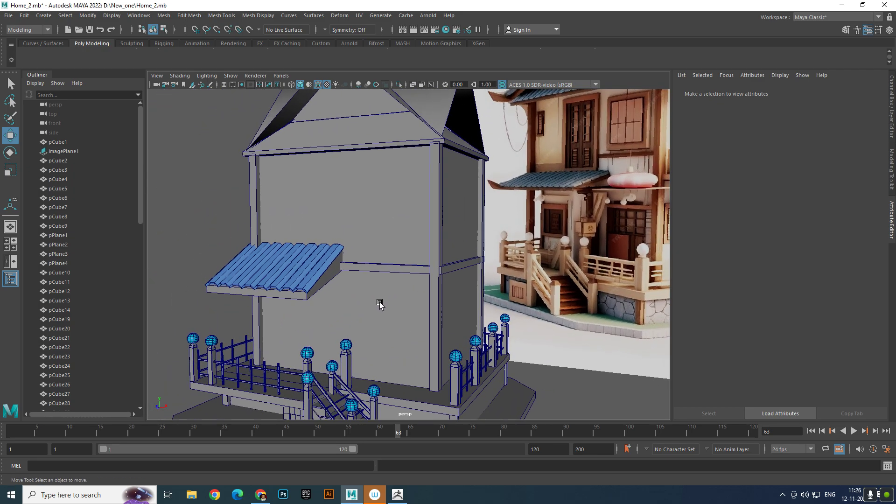
{"action": "scroll", "coordinate": [593, 248], "scroll_direction": "up", "scroll_amount": 10}
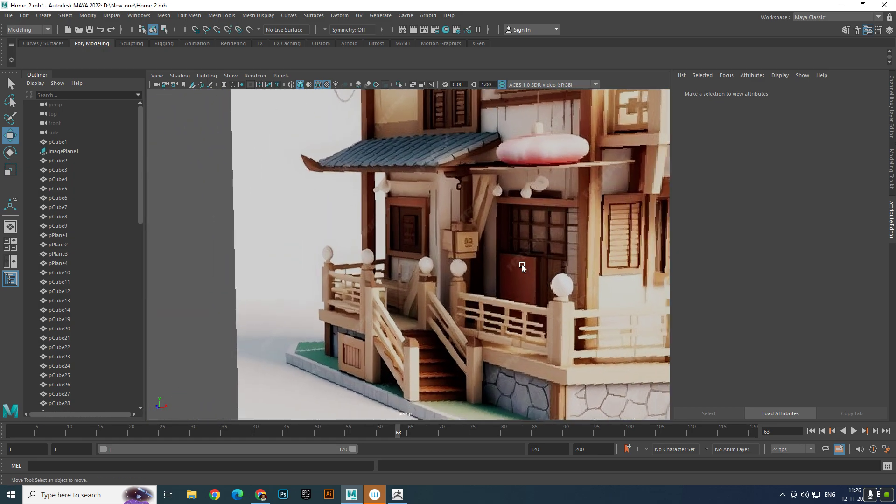
{"action": "scroll", "coordinate": [522, 266], "scroll_direction": "up", "scroll_amount": 1}
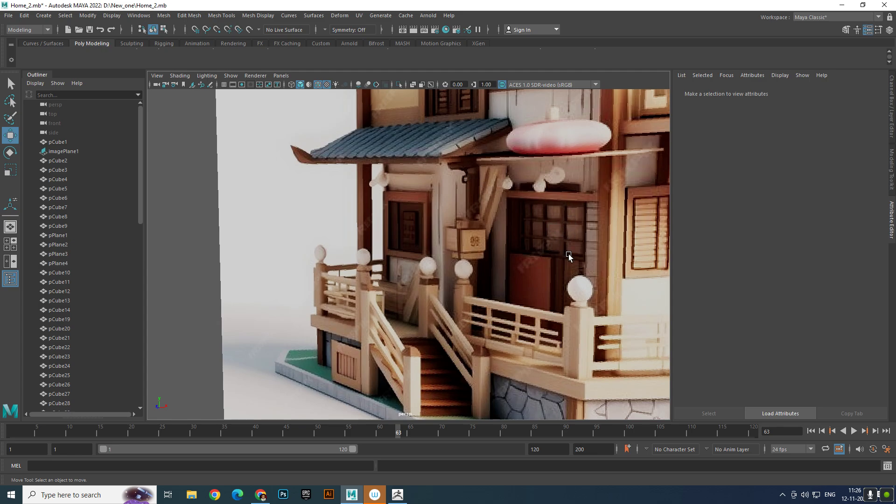
{"action": "scroll", "coordinate": [568, 256], "scroll_direction": "down", "scroll_amount": 8}
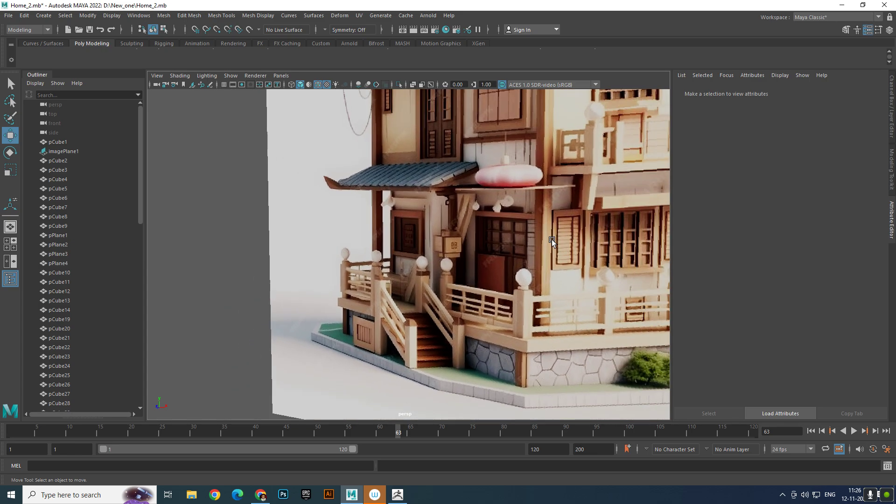
{"action": "scroll", "coordinate": [431, 247], "scroll_direction": "up", "scroll_amount": 8}
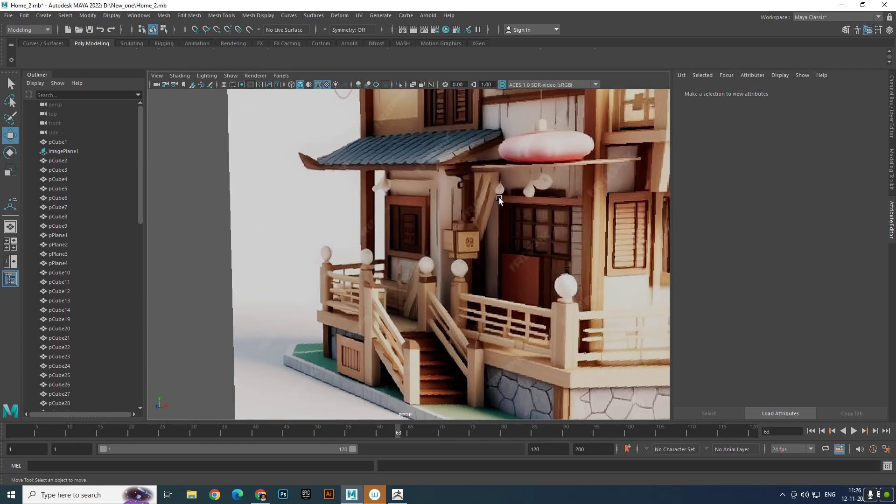
{"action": "key", "text": "space"}
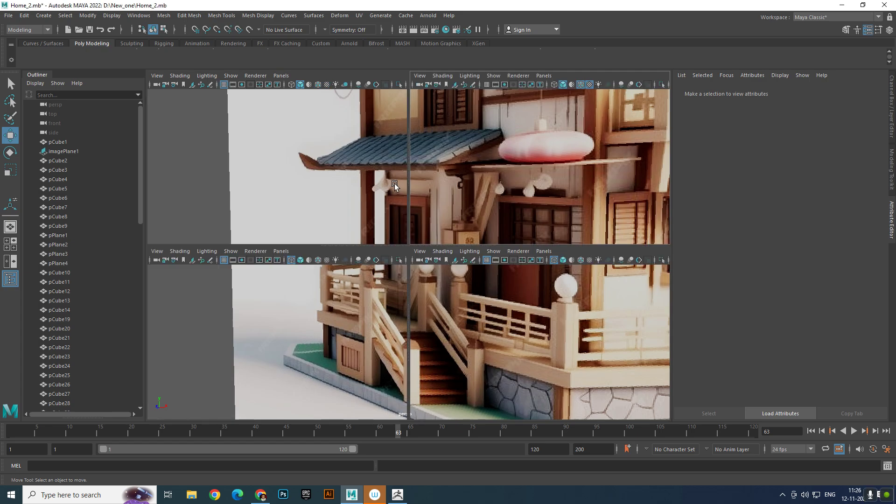
{"action": "key", "text": "space"}
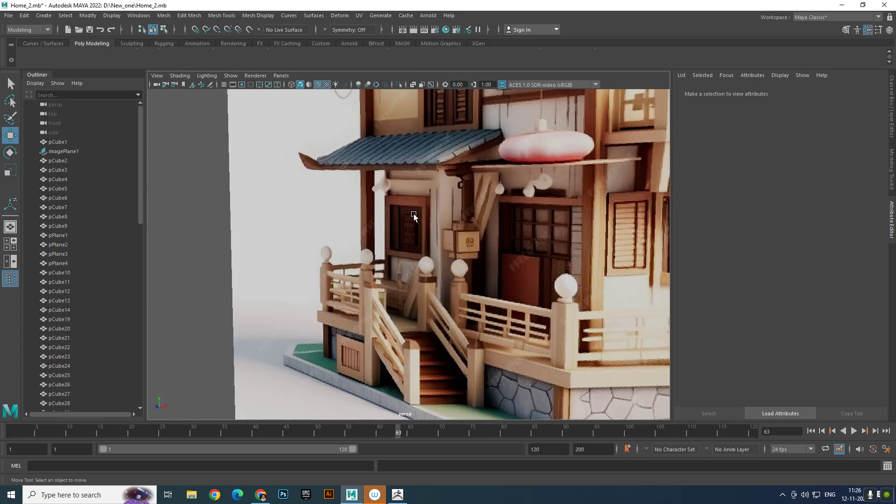
{"action": "key", "text": "space"}
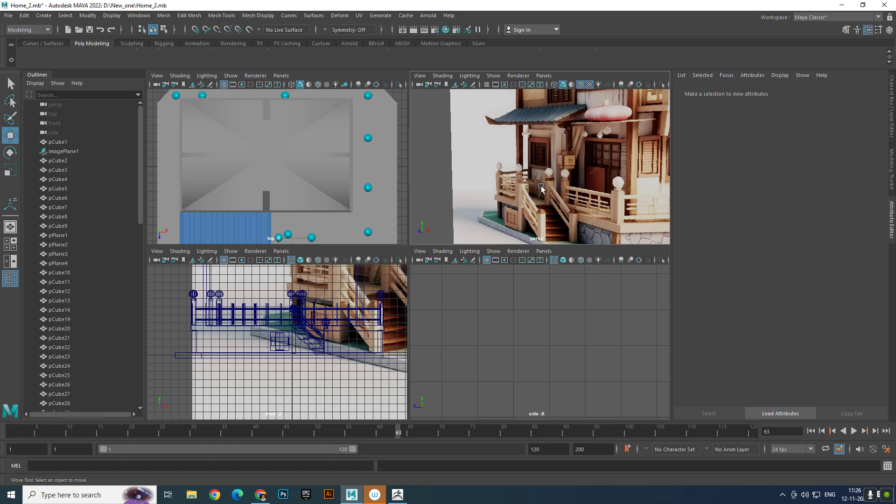
{"action": "scroll", "coordinate": [541, 186], "scroll_direction": "down", "scroll_amount": 2}
{"action": "key", "text": "space"}
{"action": "scroll", "coordinate": [484, 189], "scroll_direction": "down", "scroll_amount": 7}
{"action": "scroll", "coordinate": [428, 204], "scroll_direction": "up", "scroll_amount": 3}
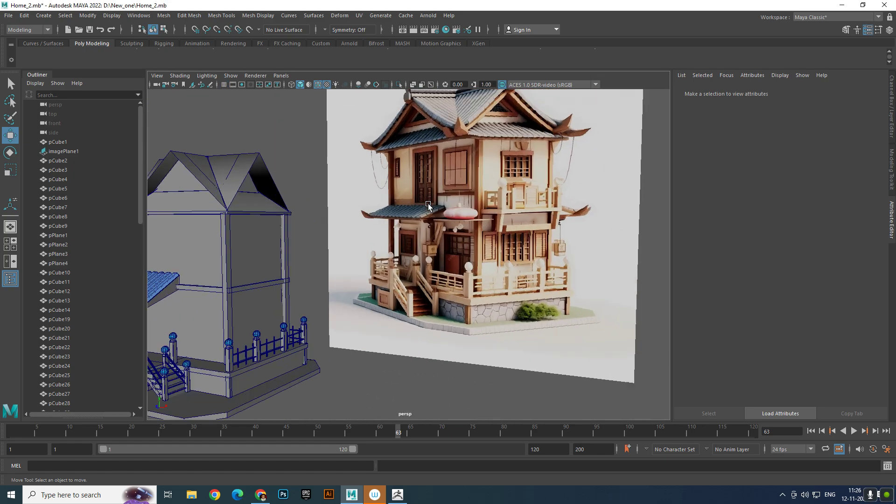
{"action": "middle_click_drag", "start_coordinate": [429, 204], "coordinate": [544, 168], "text": "alt"}
{"action": "scroll", "coordinate": [512, 206], "scroll_direction": "up", "scroll_amount": 5}
{"action": "middle_click_drag", "start_coordinate": [512, 206], "coordinate": [589, 197], "text": "alt"}
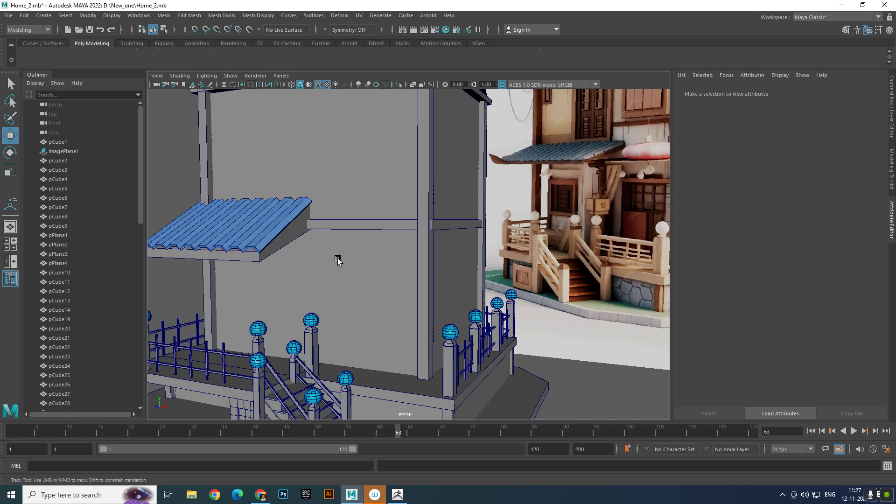
{"action": "mouse_move", "coordinate": [338, 258]}
{"action": "left_mouse_down", "text": "alt"}
{"action": "mouse_move", "coordinate": [420, 252]}
{"action": "mouse_move", "coordinate": [406, 226]}
{"action": "mouse_move", "coordinate": [429, 201]}
{"action": "mouse_move", "coordinate": [472, 208]}
{"action": "mouse_move", "coordinate": [433, 235]}
{"action": "mouse_move", "coordinate": [444, 227]}
{"action": "mouse_move", "coordinate": [327, 252]}
{"action": "left_mouse_up", "text": "alt"}
- Pull the gray awning base out from under the blue corrugated sheet and center its pivot
{"action": "left_click", "coordinate": [428, 201]}
{"action": "scroll", "coordinate": [429, 201], "scroll_direction": "up", "scroll_amount": 4}
{"action": "scroll", "coordinate": [482, 202], "scroll_direction": "down", "scroll_amount": 6}
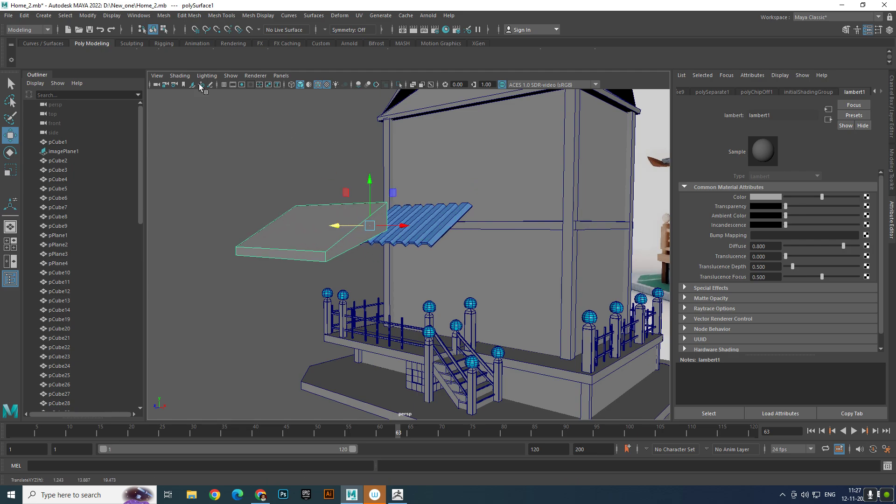
{"action": "left_click", "coordinate": [82, 15]}
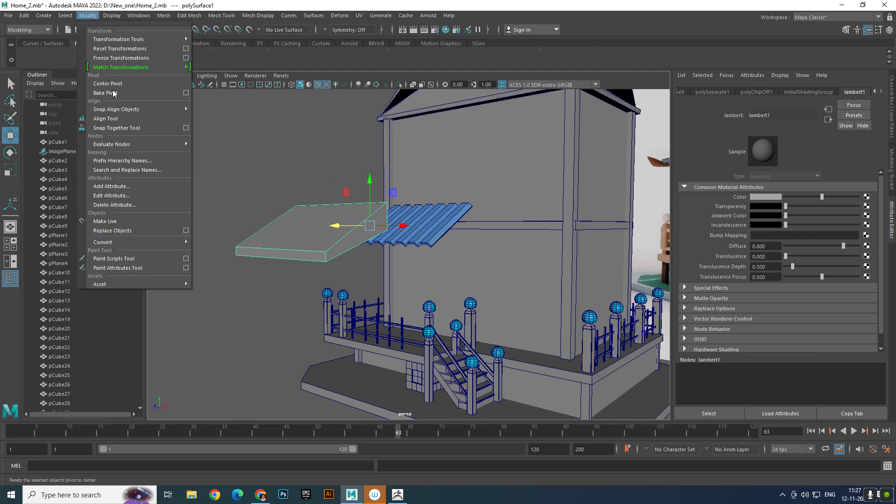
{"action": "left_click", "coordinate": [115, 83]}
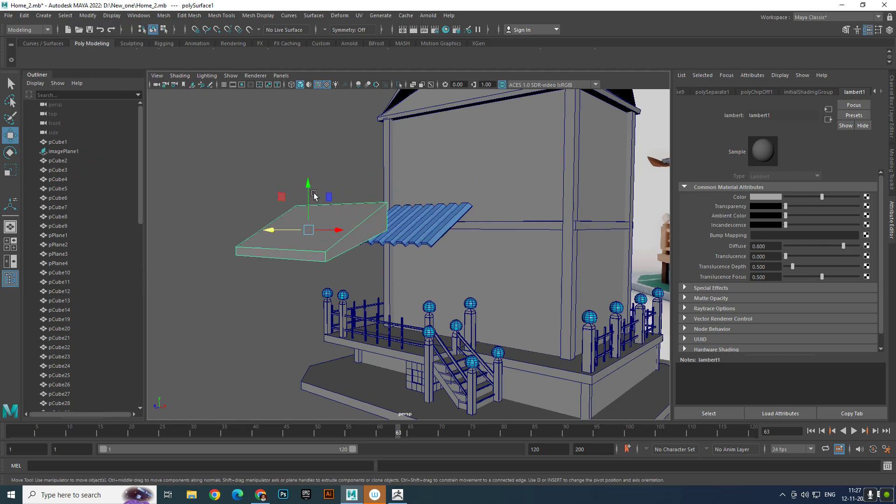
- Extrude the awning base's top and bottom faces and scale them inward by about 0.7
{"action": "right_click_drag", "start_coordinate": [314, 195], "coordinate": [318, 218]}
{"action": "left_click", "coordinate": [322, 223]}
{"action": "left_click_drag", "start_coordinate": [347, 270], "coordinate": [355, 221], "text": "alt"}
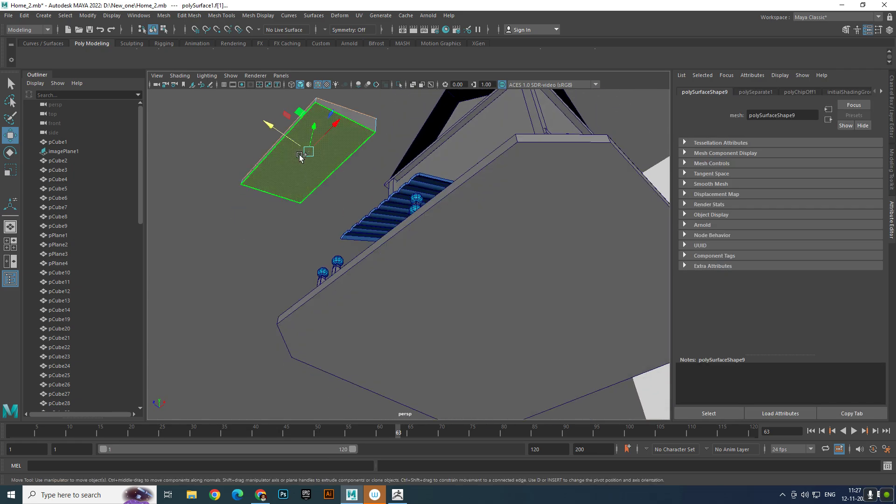
{"action": "right_click_drag", "start_coordinate": [353, 165], "coordinate": [354, 200], "text": "shift"}
{"action": "left_click_drag", "start_coordinate": [311, 151], "coordinate": [314, 240]}
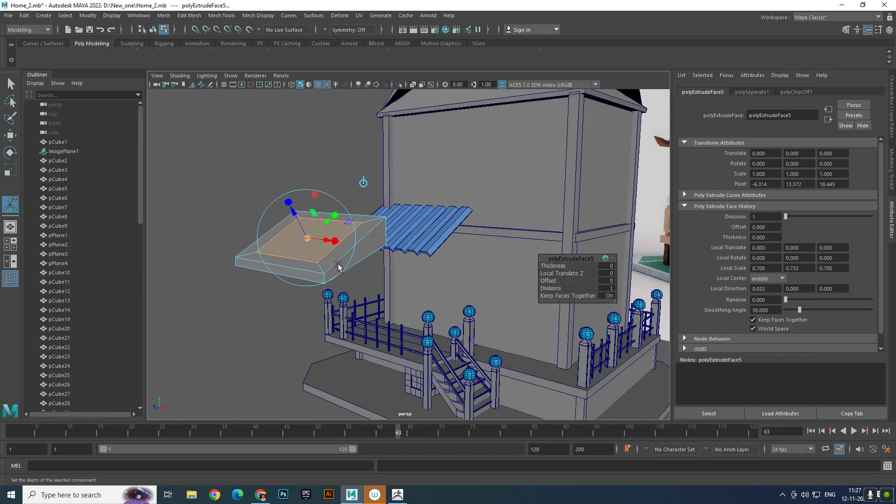
- Try to bridge the inset top and bottom faces of the awning base, and delete both faces
{"action": "right_click_drag", "start_coordinate": [393, 259], "coordinate": [391, 373], "text": "shift"}
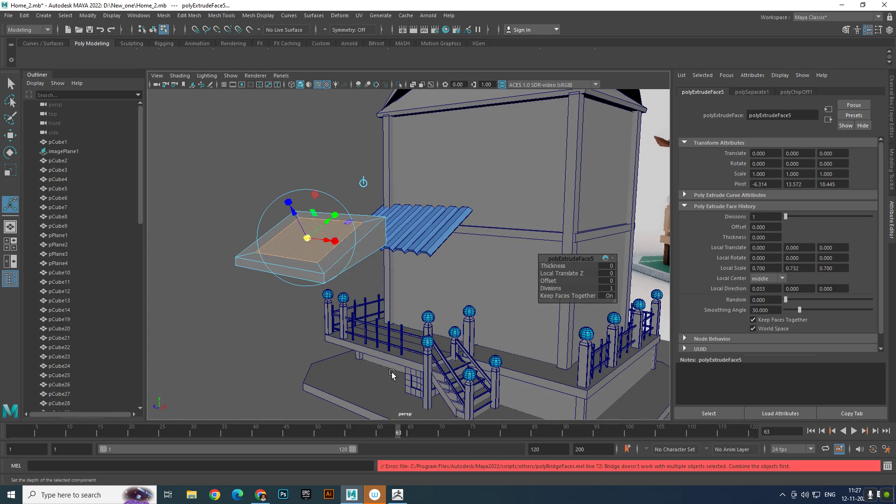
{"action": "left_click", "coordinate": [263, 322]}
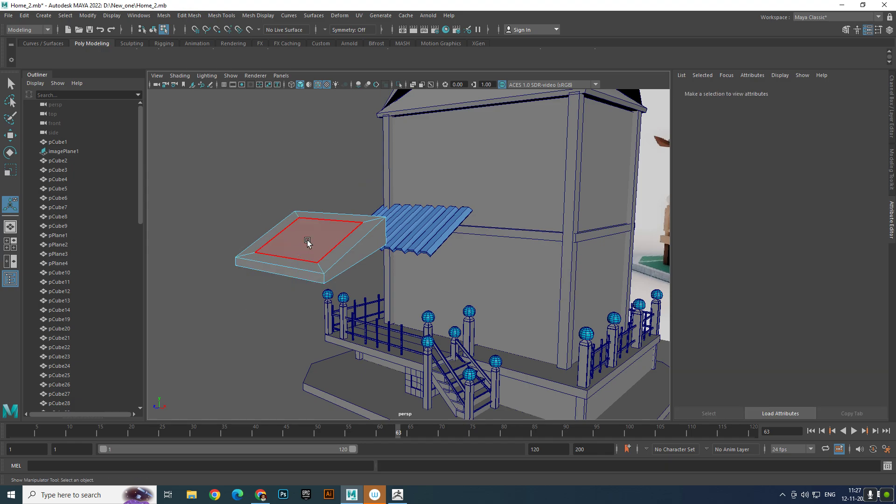
{"action": "key", "text": "w"}
{"action": "right_click_drag", "start_coordinate": [308, 237], "coordinate": [379, 200]}
{"action": "right_click_drag", "start_coordinate": [322, 222], "coordinate": [324, 241]}
{"action": "left_click", "coordinate": [327, 241]}
{"action": "left_click_drag", "start_coordinate": [327, 242], "coordinate": [287, 215], "text": "alt"}
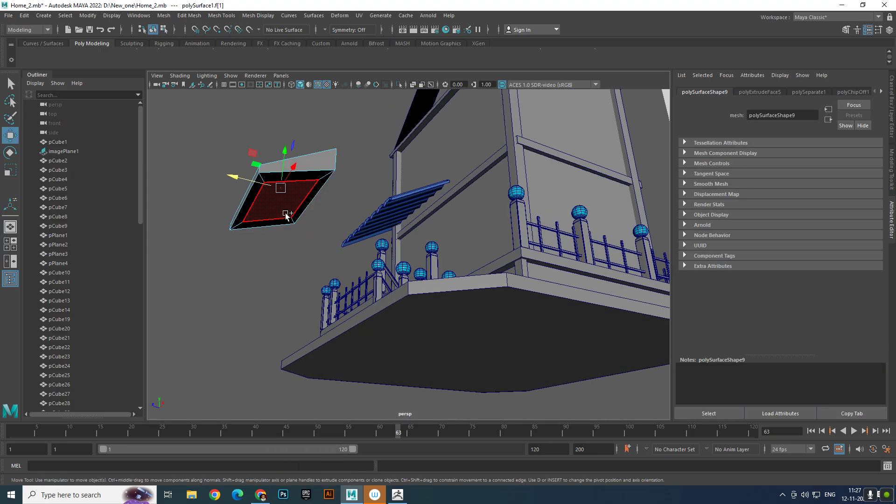
{"action": "key", "text": "Delete"}
- Bridge the open border edges of the awning base to wall the opening through it, and return to object selection
{"action": "right_click_drag", "start_coordinate": [286, 215], "coordinate": [299, 332], "text": "shift"}
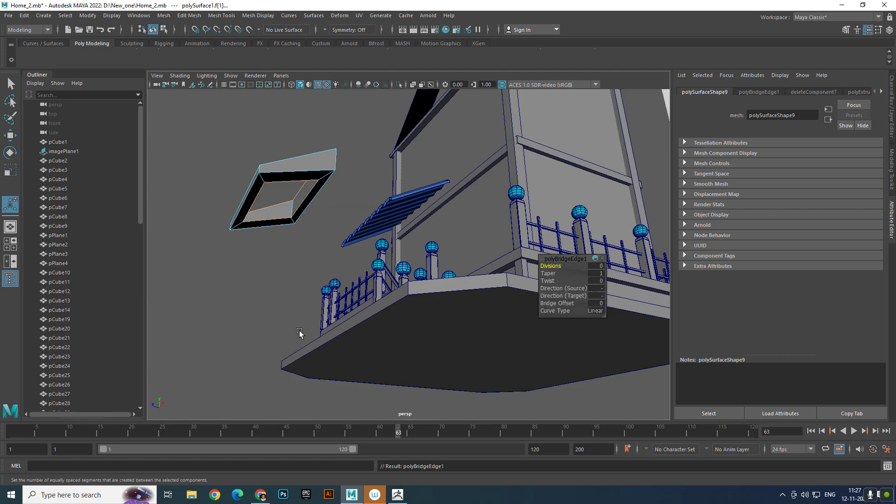
{"action": "left_click", "coordinate": [287, 255]}
{"action": "left_click_drag", "start_coordinate": [288, 256], "coordinate": [440, 293], "text": "alt"}
{"action": "right_click_drag", "start_coordinate": [548, 233], "coordinate": [606, 197]}
{"action": "key", "text": "q"}
{"action": "scroll", "coordinate": [513, 255], "scroll_direction": "down", "scroll_amount": 5}
{"action": "scroll", "coordinate": [512, 255], "scroll_direction": "up", "scroll_amount": 4}
{"action": "scroll", "coordinate": [469, 255], "scroll_direction": "up", "scroll_amount": 4}
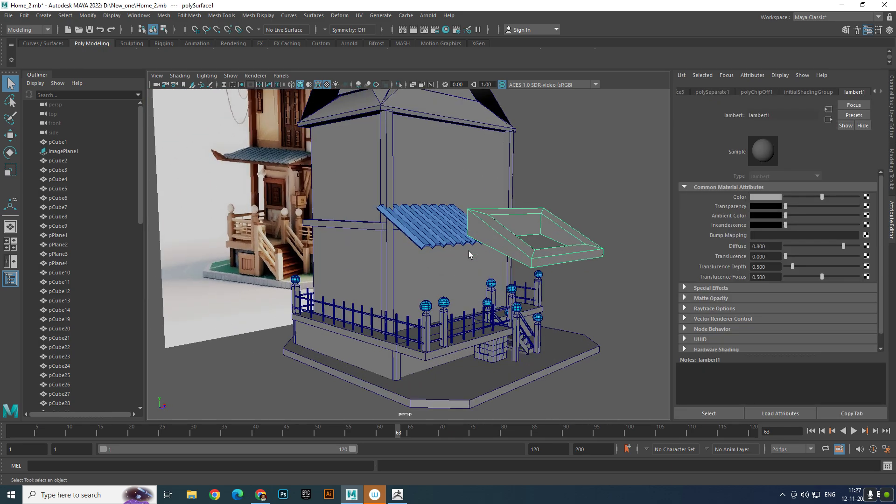
- Move the hollow awning base back beneath the blue corrugated sheet and nudge it along the wall to line up
{"action": "key", "text": "w"}
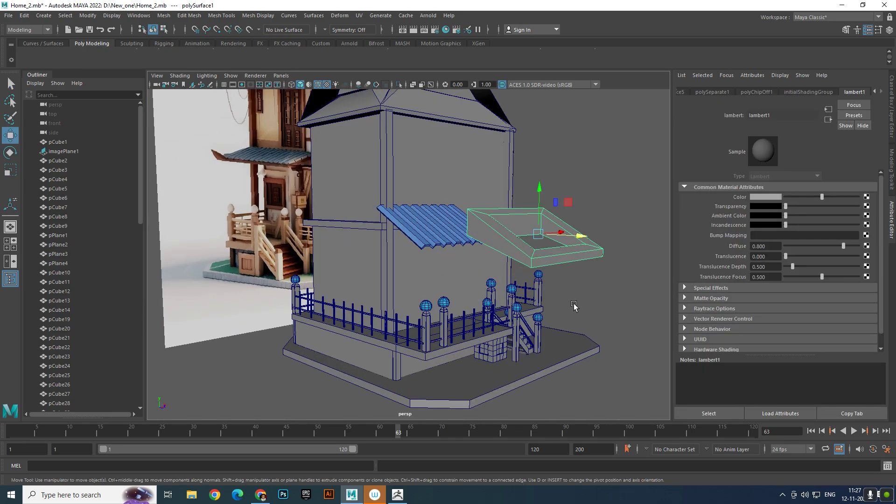
{"action": "left_click_drag", "start_coordinate": [591, 239], "coordinate": [464, 222]}
{"action": "left_click", "coordinate": [350, 215]}
{"action": "left_click", "coordinate": [451, 227]}
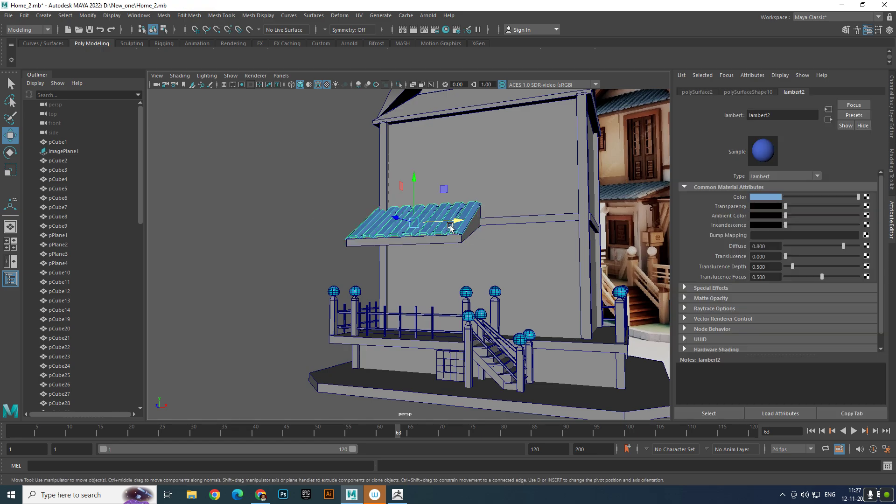
{"action": "left_click", "coordinate": [452, 241], "text": "shift"}
{"action": "left_click_drag", "start_coordinate": [459, 223], "coordinate": [470, 226]}
{"action": "left_click", "coordinate": [335, 228]}
- Duplicate the corner post behind the awning and move the copy along the front wall to the awning's inner end
{"action": "scroll", "coordinate": [383, 240], "scroll_direction": "down", "scroll_amount": 4}
{"action": "scroll", "coordinate": [341, 237], "scroll_direction": "up", "scroll_amount": 2}
{"action": "left_click_drag", "start_coordinate": [382, 239], "coordinate": [356, 252], "text": "alt"}
{"action": "middle_click_drag", "start_coordinate": [356, 252], "coordinate": [283, 290], "text": "alt"}
{"action": "left_click_drag", "start_coordinate": [283, 290], "coordinate": [267, 285], "text": "alt"}
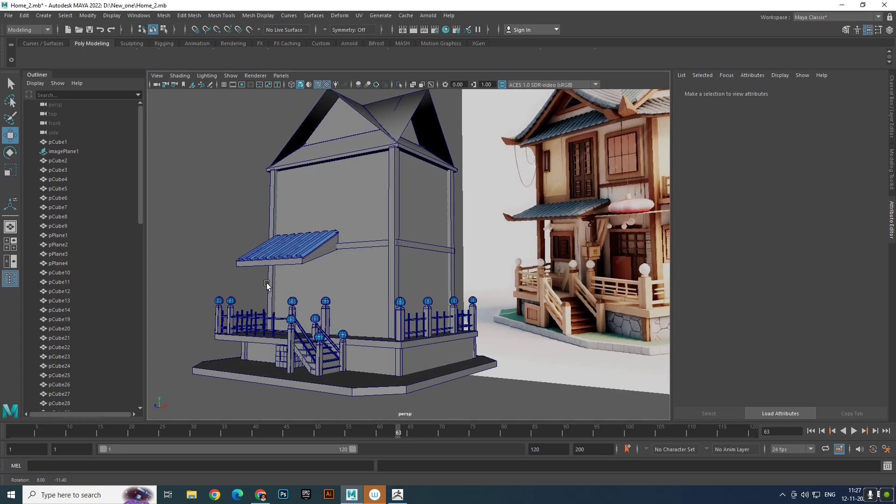
{"action": "scroll", "coordinate": [271, 283], "scroll_direction": "up", "scroll_amount": 2}
{"action": "middle_click_drag", "start_coordinate": [273, 283], "coordinate": [295, 274], "text": "alt"}
{"action": "left_click_drag", "start_coordinate": [305, 273], "coordinate": [321, 259], "text": "alt"}
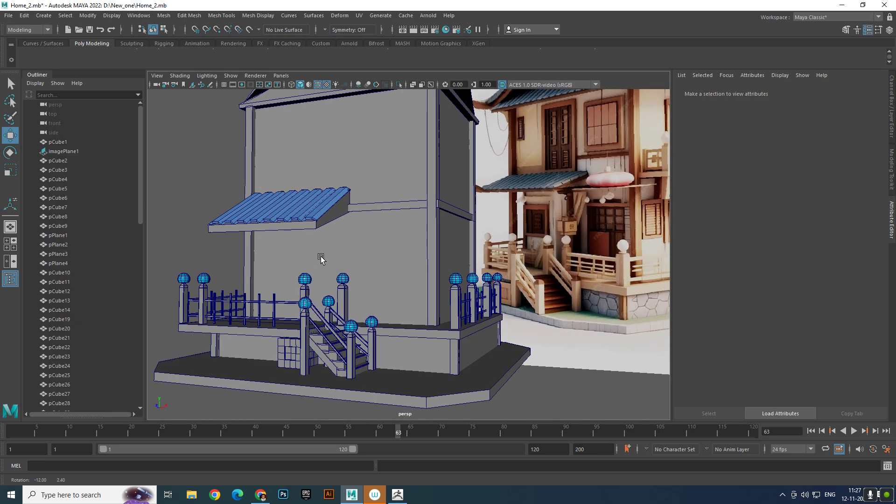
{"action": "left_click", "coordinate": [248, 252]}
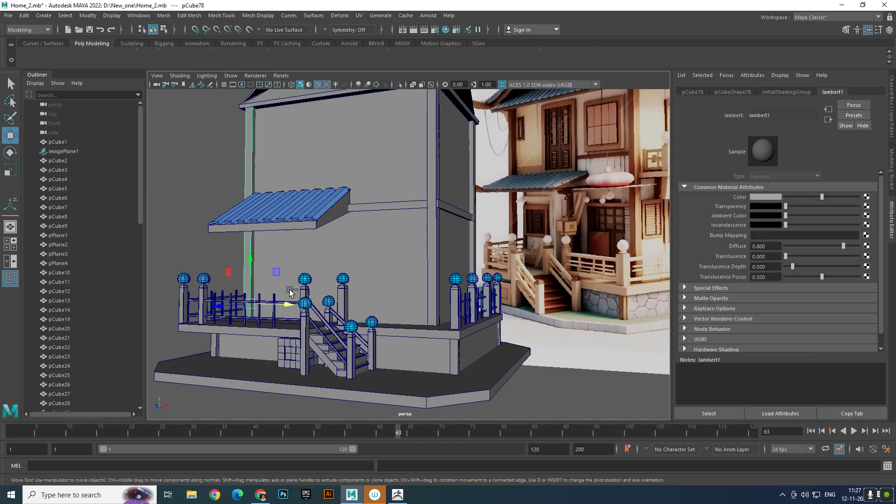
{"action": "key", "text": "ctrl+d"}
{"action": "left_click_drag", "start_coordinate": [284, 305], "coordinate": [382, 324]}
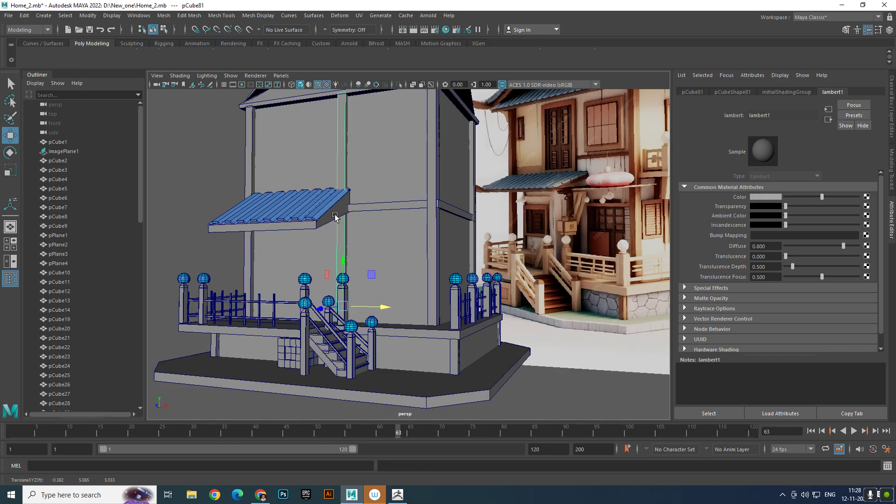
- Lower the copied post's top vertices to the underside of the awning
{"action": "right_click_drag", "start_coordinate": [344, 181], "coordinate": [297, 173]}
{"action": "scroll", "coordinate": [344, 141], "scroll_direction": "down", "scroll_amount": 4}
{"action": "left_click_drag", "start_coordinate": [346, 140], "coordinate": [368, 178], "text": "alt"}
{"action": "scroll", "coordinate": [370, 200], "scroll_direction": "up", "scroll_amount": 8}
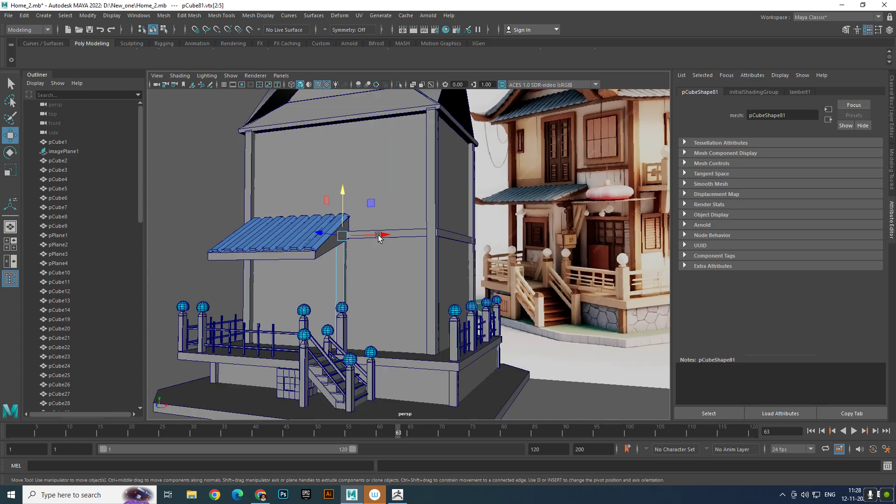
{"action": "left_click_drag", "start_coordinate": [358, 224], "coordinate": [288, 212], "text": "alt"}
- Return to object selection and adjust the shortened post's depth position under the awning to match the reference porch
{"action": "right_click_drag", "start_coordinate": [259, 206], "coordinate": [305, 187]}
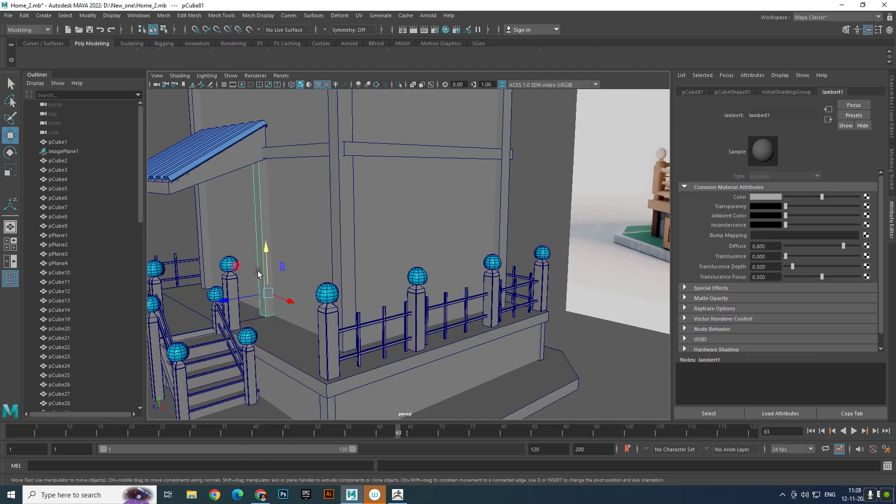
{"action": "left_click_drag", "start_coordinate": [243, 300], "coordinate": [281, 272]}
{"action": "scroll", "coordinate": [272, 269], "scroll_direction": "down", "scroll_amount": 5}
{"action": "scroll", "coordinate": [280, 273], "scroll_direction": "up", "scroll_amount": 3}
{"action": "middle_click_drag", "start_coordinate": [276, 276], "coordinate": [231, 259], "text": "alt"}
{"action": "left_click_drag", "start_coordinate": [231, 260], "coordinate": [268, 236], "text": "alt"}
{"action": "scroll", "coordinate": [260, 237], "scroll_direction": "down", "scroll_amount": 4}
{"action": "scroll", "coordinate": [261, 237], "scroll_direction": "up", "scroll_amount": 4}
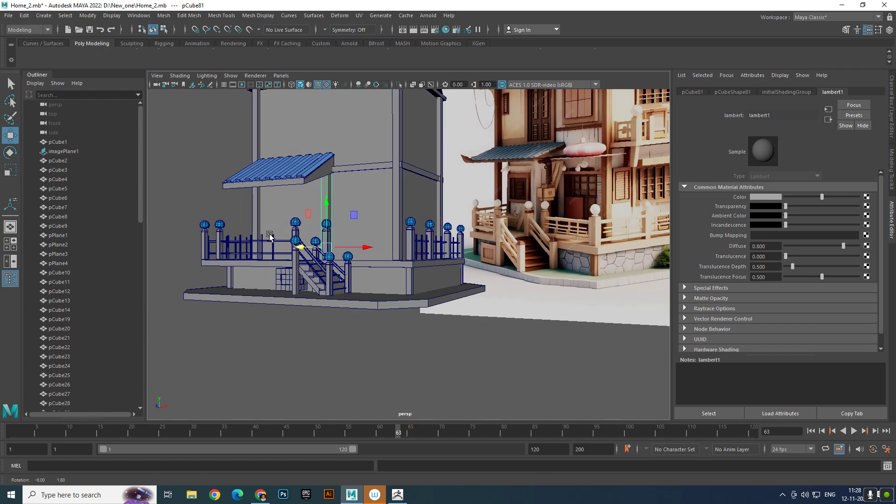
{"action": "scroll", "coordinate": [241, 243], "scroll_direction": "up", "scroll_amount": 4}
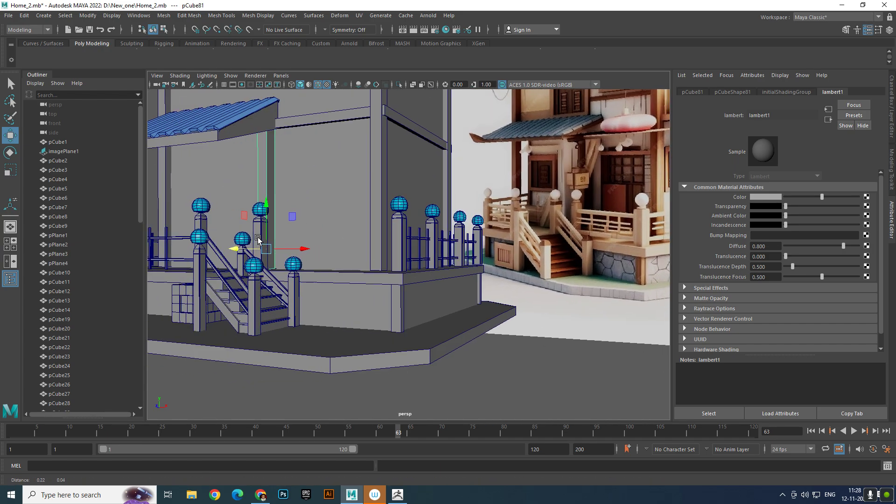
{"action": "left_click_drag", "start_coordinate": [242, 243], "coordinate": [252, 240], "text": "alt"}
{"action": "middle_click_drag", "start_coordinate": [252, 240], "coordinate": [300, 234], "text": "alt"}
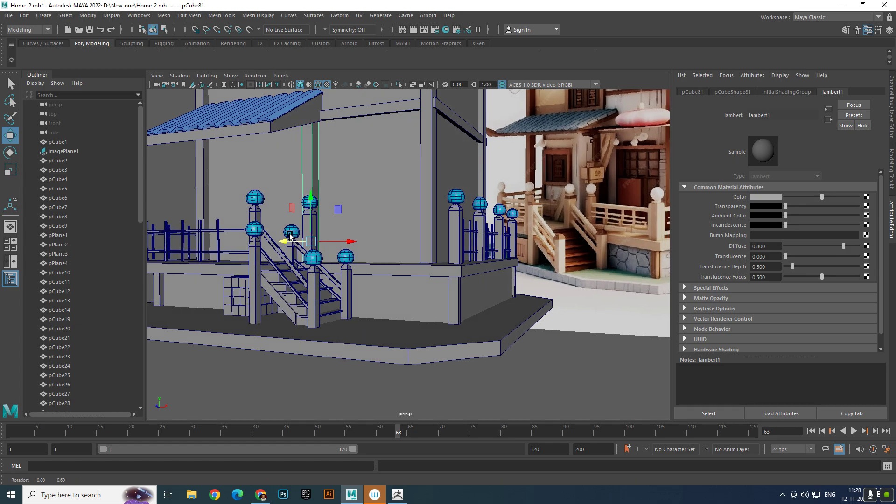
- Deselect the post and compare the awning, posts and front wall with the reference porch
{"action": "left_click", "coordinate": [316, 406]}
{"action": "middle_click_drag", "start_coordinate": [229, 224], "coordinate": [263, 260], "text": "alt"}
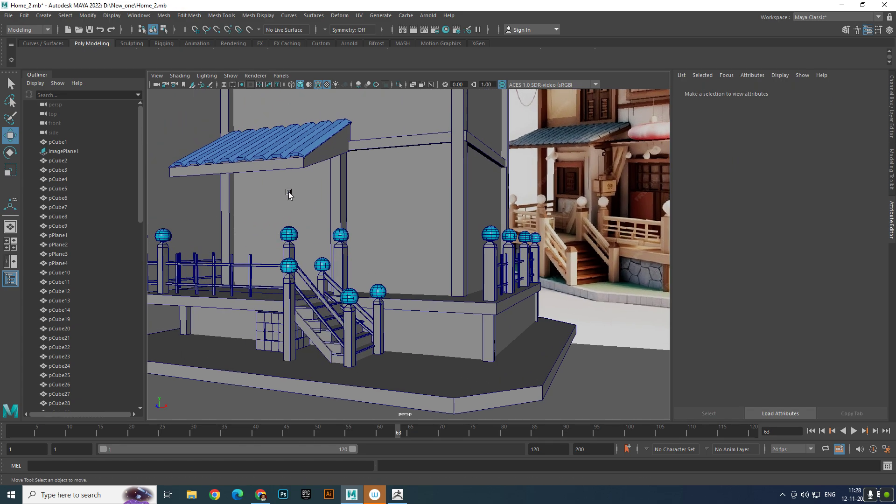
{"action": "scroll", "coordinate": [313, 234], "scroll_direction": "down", "scroll_amount": 5}
{"action": "middle_click_drag", "start_coordinate": [315, 234], "coordinate": [350, 267], "text": "alt"}
{"action": "scroll", "coordinate": [339, 259], "scroll_direction": "up", "scroll_amount": 3}
{"action": "scroll", "coordinate": [349, 258], "scroll_direction": "up", "scroll_amount": 5}
{"action": "scroll", "coordinate": [352, 262], "scroll_direction": "down", "scroll_amount": 5}
{"action": "left_click_drag", "start_coordinate": [350, 268], "coordinate": [342, 251], "text": "alt"}
{"action": "middle_click_drag", "start_coordinate": [356, 244], "coordinate": [347, 250], "text": "alt"}
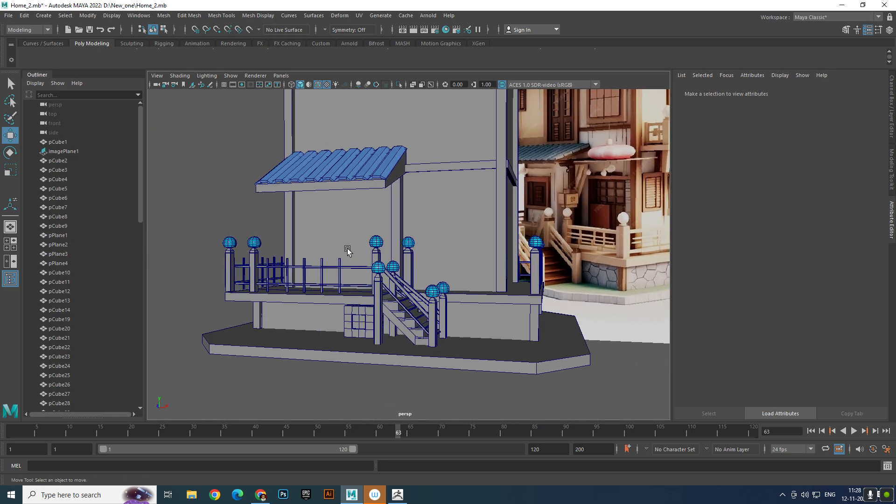
- Create a polygon pipe and move it out in front of the porch, up to railing height below the awning
{"action": "left_click", "coordinate": [50, 44]}
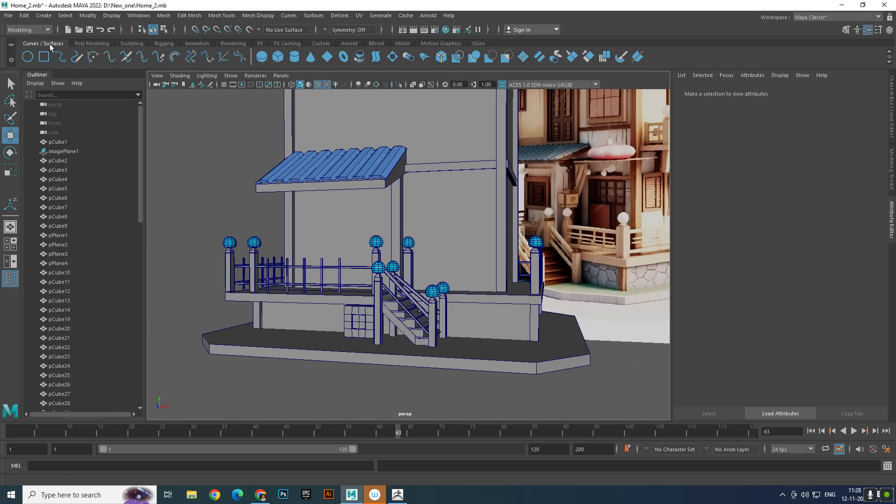
{"action": "left_click", "coordinate": [81, 44]}
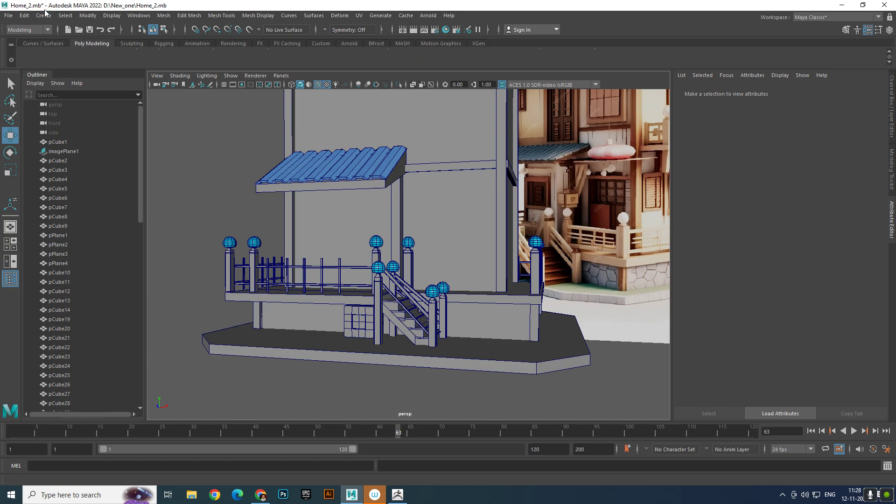
{"action": "left_click", "coordinate": [87, 16]}
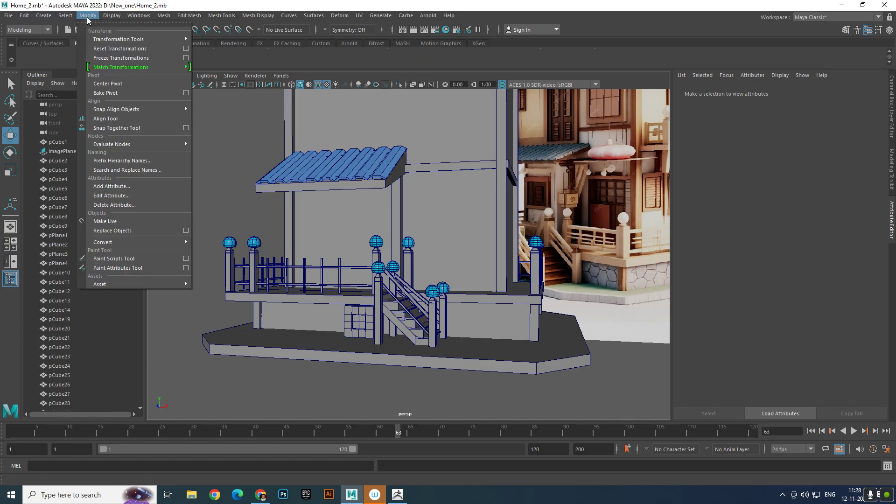
{"action": "left_click", "coordinate": [89, 15]}
{"action": "left_click", "coordinate": [43, 15]}
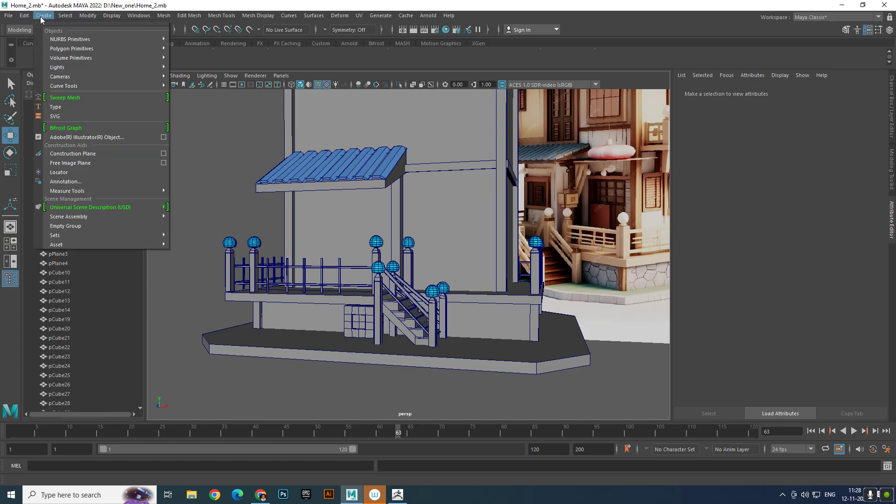
{"action": "mouse_move", "coordinate": [63, 49]}
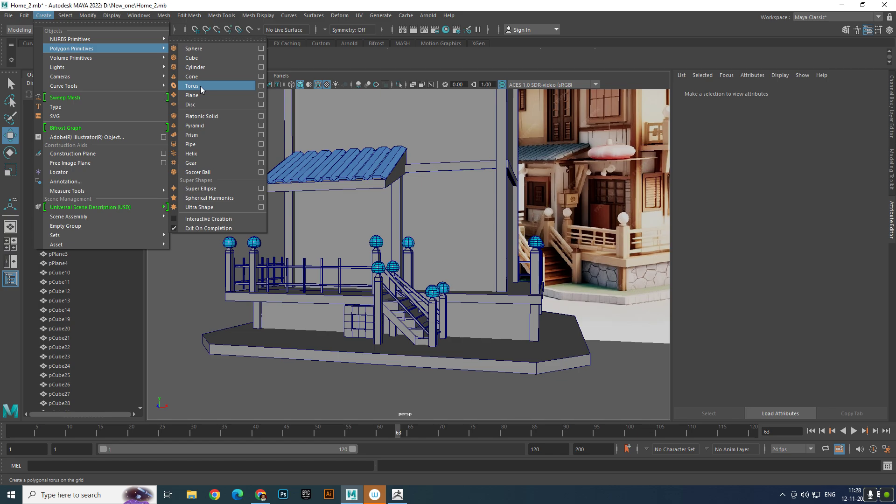
{"action": "left_click", "coordinate": [196, 150]}
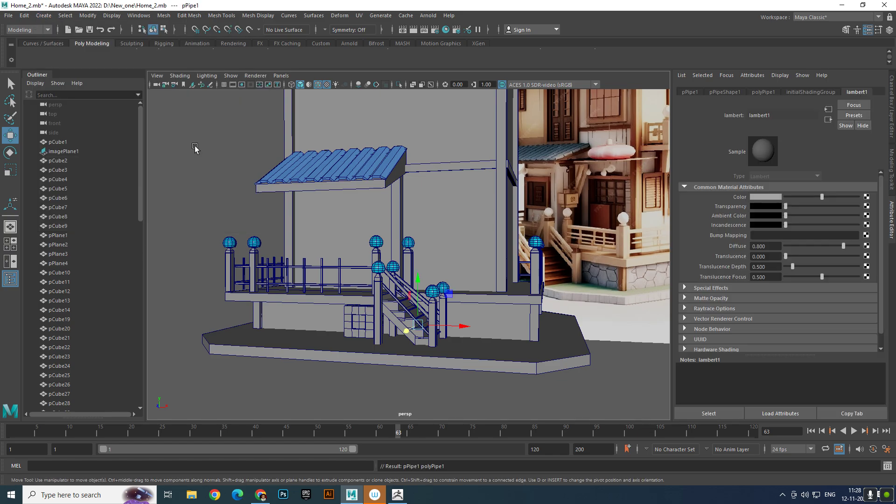
{"action": "left_click_drag", "start_coordinate": [411, 338], "coordinate": [305, 417]}
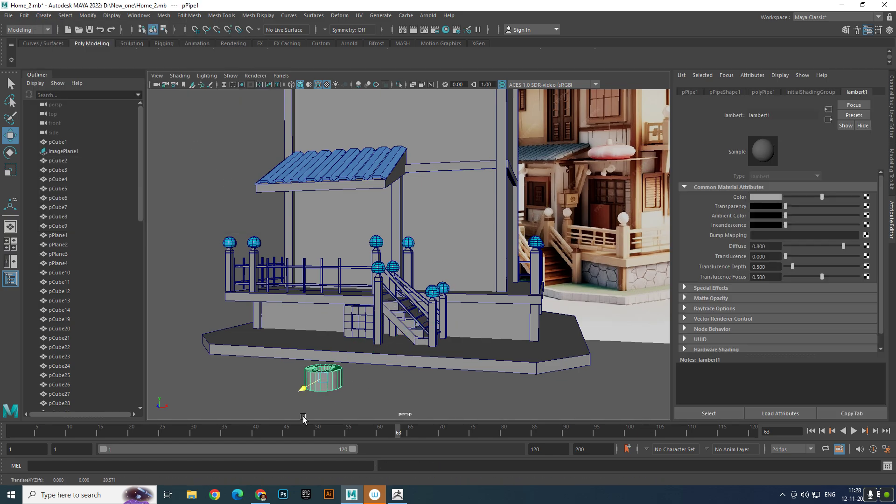
{"action": "left_click_drag", "start_coordinate": [311, 341], "coordinate": [302, 194]}
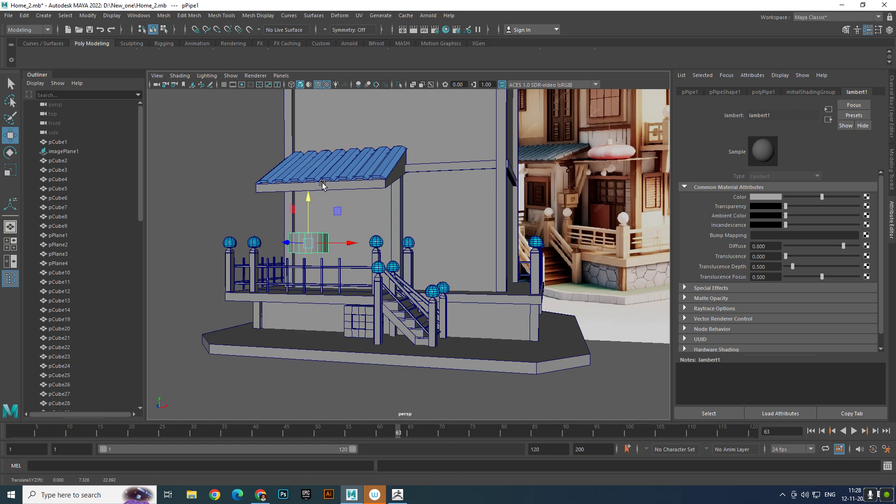
- Rotate the pipe to 90 degrees about X so its opening faces the front
{"action": "key", "text": "e"}
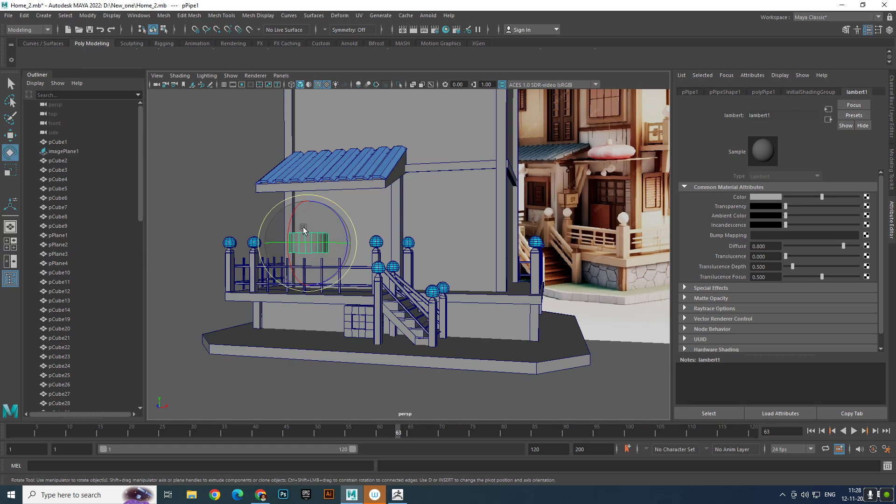
{"action": "left_click_drag", "start_coordinate": [291, 225], "coordinate": [291, 263]}
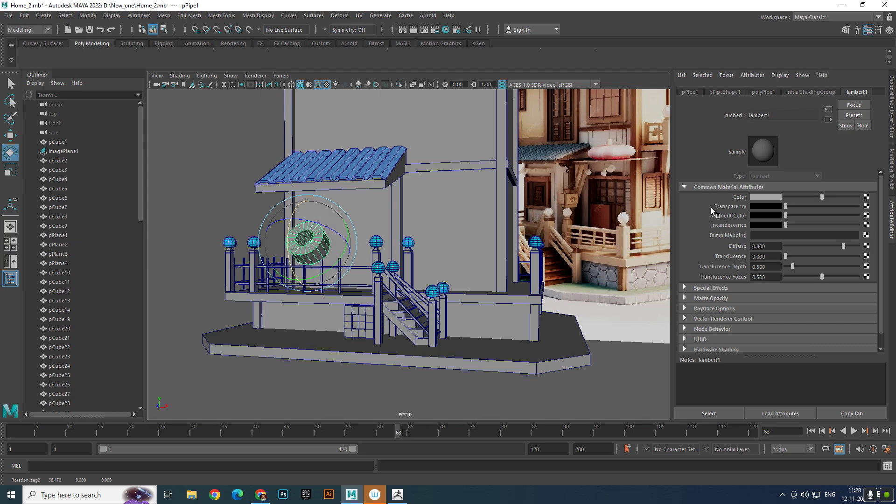
{"action": "left_click", "coordinate": [889, 29]}
{"action": "double_click", "coordinate": [876, 124]}
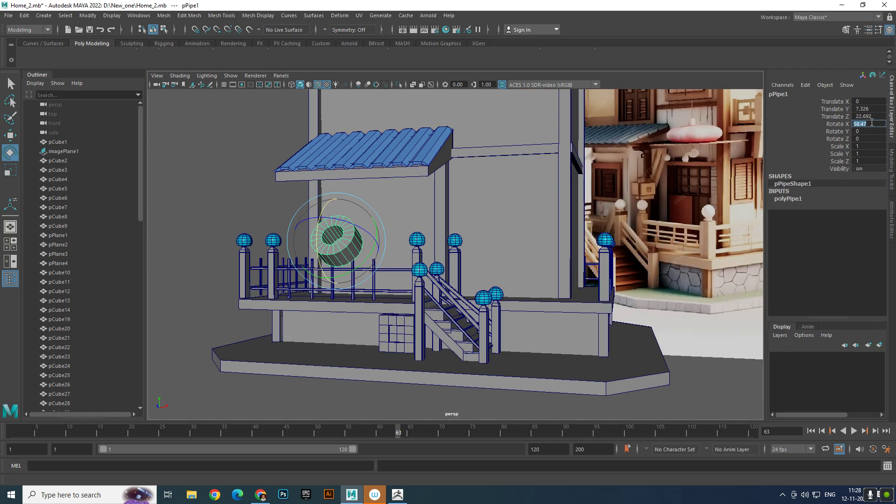
{"action": "type", "text": "90"}
{"action": "key", "text": "Return"}
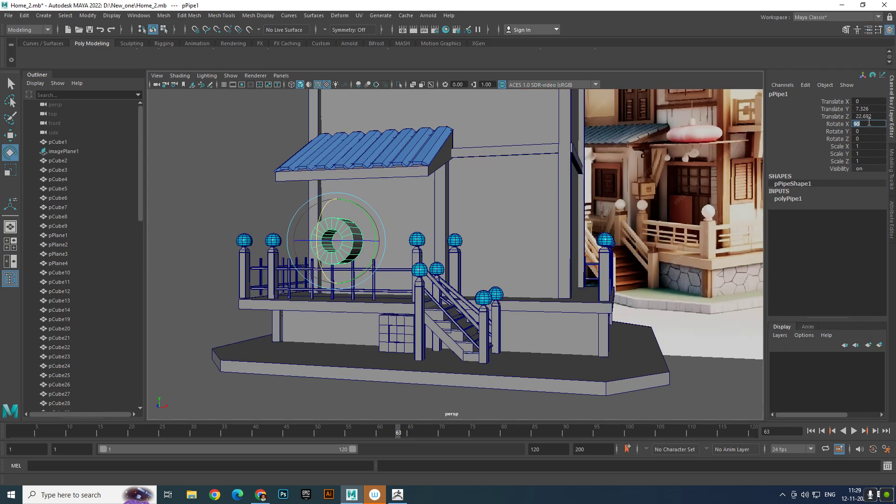
- Set the pipe's axis subdivisions to 4 and its thickness to 0.2 to form a thin square frame
{"action": "left_click", "coordinate": [803, 198]}
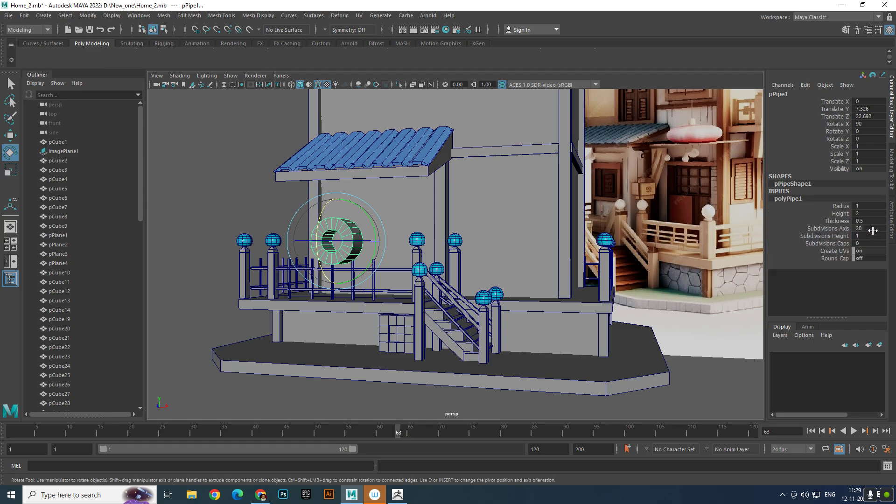
{"action": "double_click", "coordinate": [873, 229]}
{"action": "key", "text": "Return"}
{"action": "scroll", "coordinate": [486, 257], "scroll_direction": "up", "scroll_amount": 6}
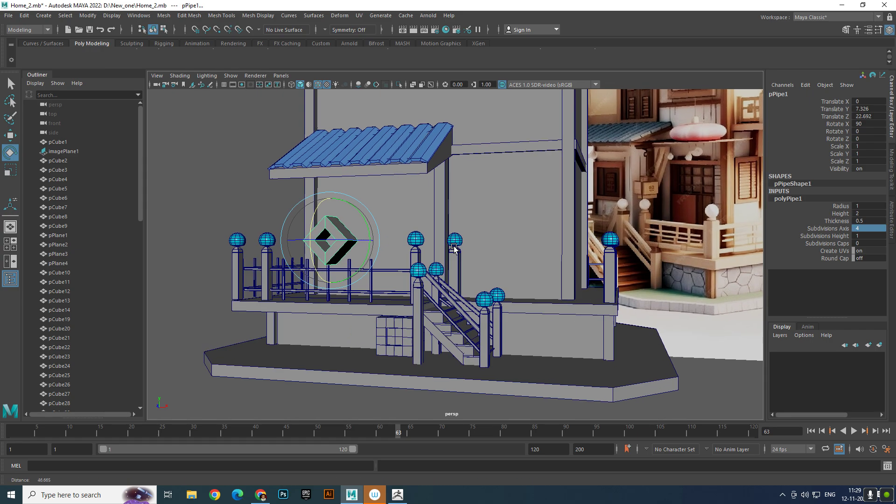
{"action": "left_click", "coordinate": [837, 221]}
{"action": "middle_click_drag", "start_coordinate": [600, 241], "coordinate": [611, 242]}
- Set the square frame's height to 0.5 and its radius to 2
{"action": "left_click", "coordinate": [841, 214]}
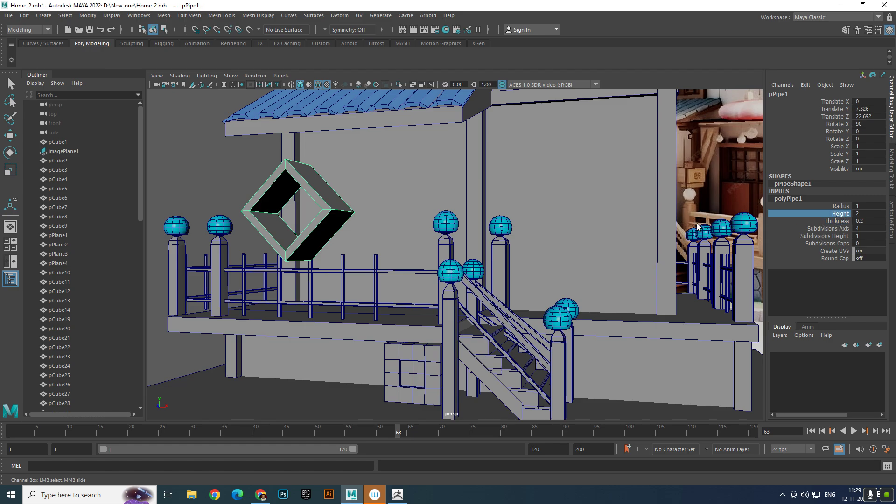
{"action": "middle_click_drag", "start_coordinate": [696, 229], "coordinate": [689, 231]}
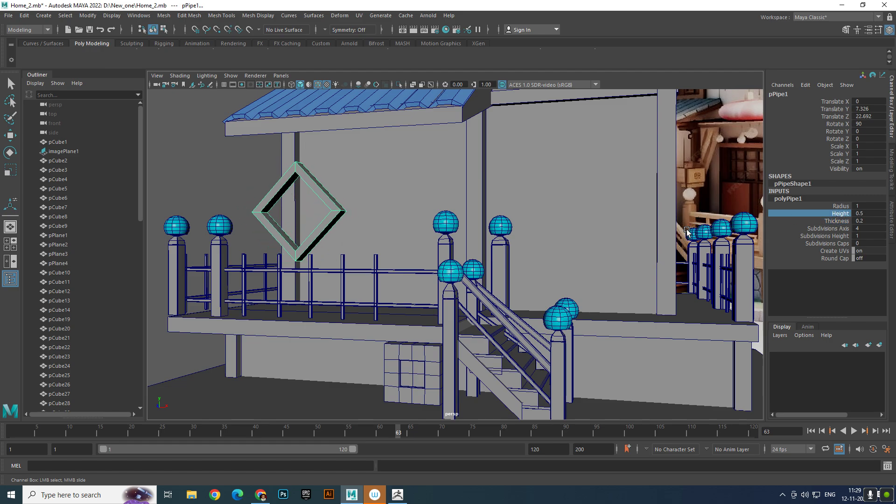
{"action": "right_click_drag", "start_coordinate": [688, 230], "coordinate": [747, 221], "text": "alt"}
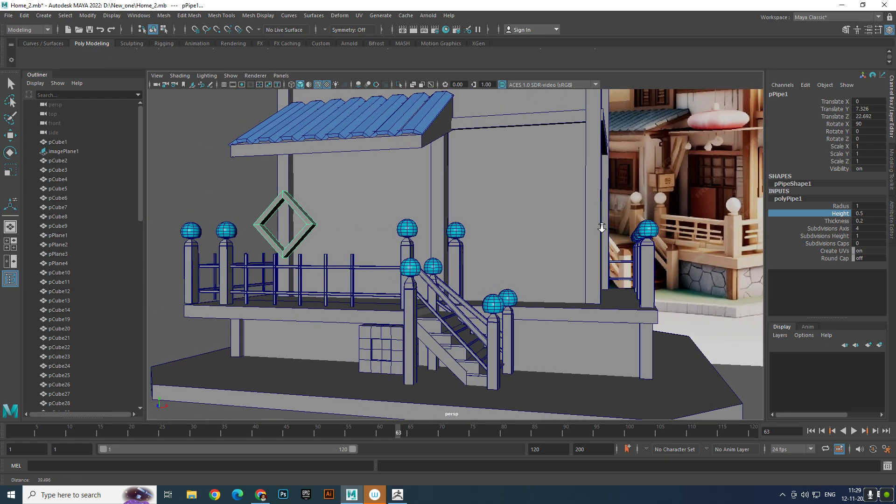
{"action": "left_click", "coordinate": [841, 206]}
{"action": "middle_click_drag", "start_coordinate": [655, 225], "coordinate": [651, 225]}
{"action": "left_click", "coordinate": [875, 206]}
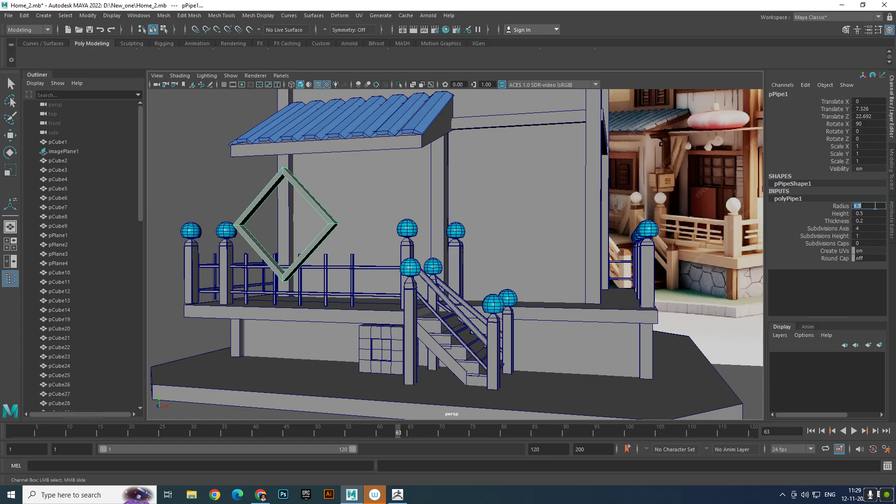
{"action": "key", "text": "Return"}
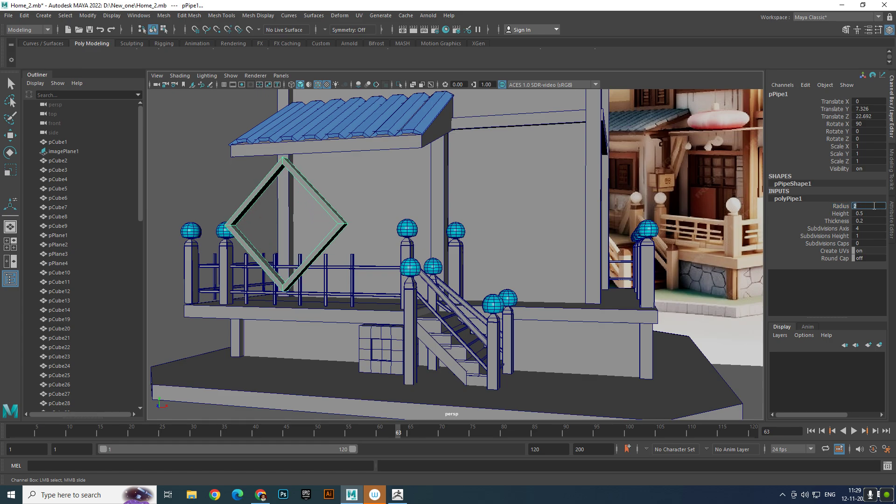
- Try frame heights of 0.7 and 13, and settle on a height of 1
{"action": "left_click", "coordinate": [873, 214]}
{"action": "type", "text": "0.7"}
{"action": "key", "text": "Return"}
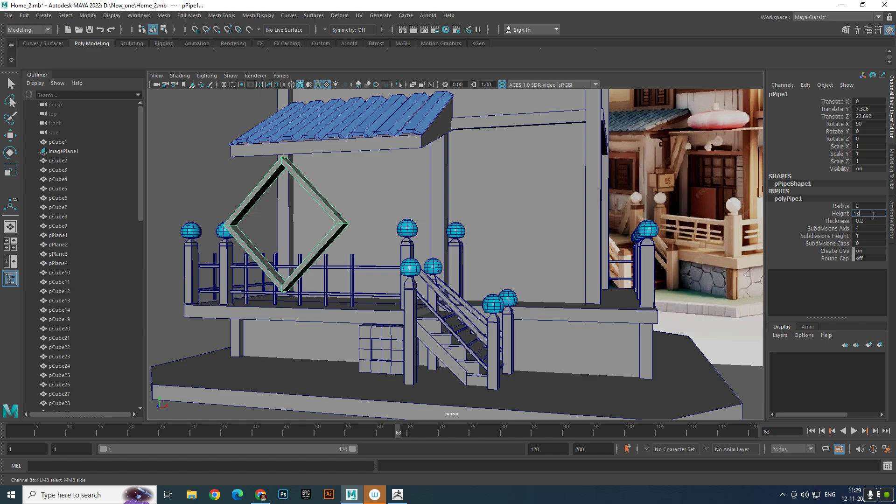
{"action": "type", "text": "13"}
{"action": "key", "text": "Return"}
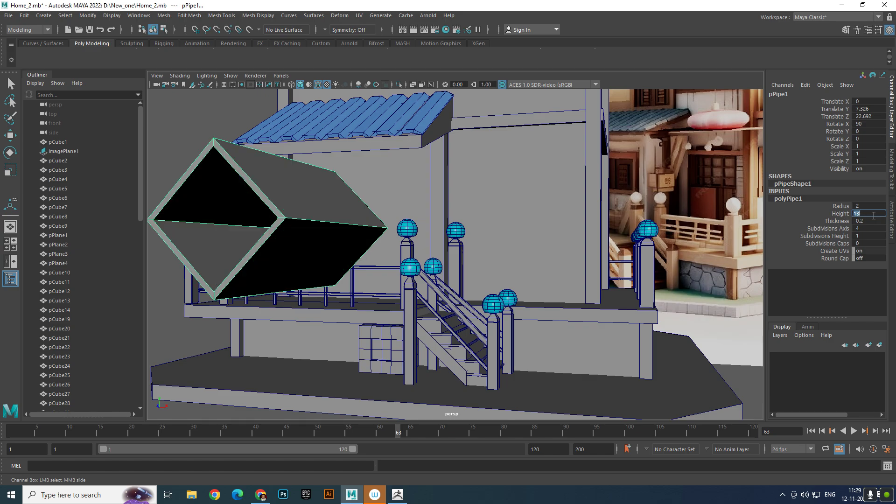
{"action": "type", "text": "1"}
{"action": "key", "text": "Return"}
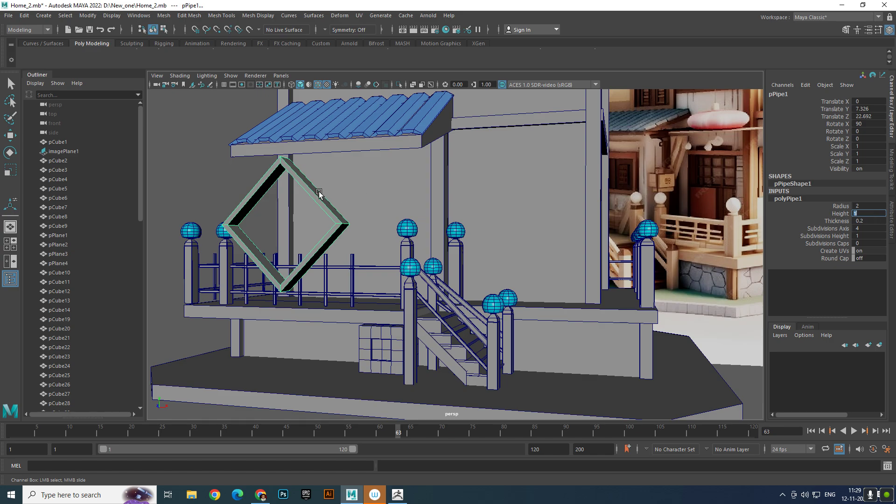
- Rotate the square frame to -45 degrees about Z so its sides stand vertical and level
{"action": "left_click", "coordinate": [222, 158]}
{"action": "key", "text": "e"}
{"action": "left_click", "coordinate": [325, 211]}
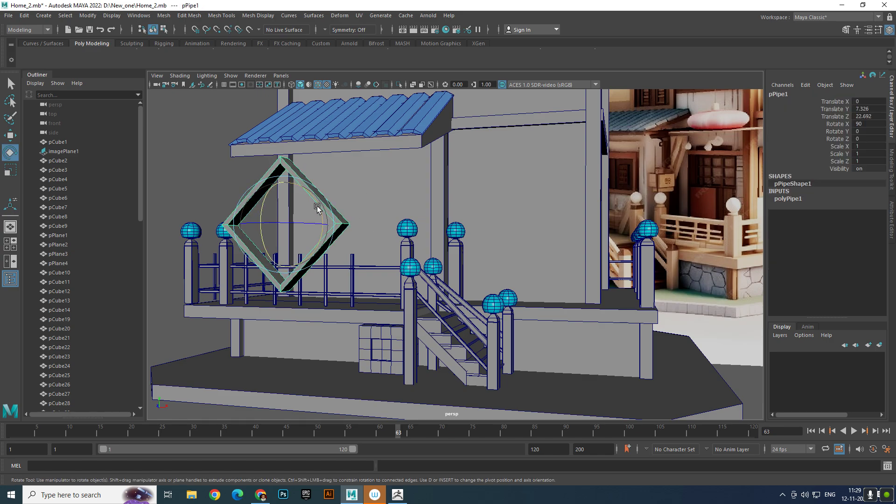
{"action": "left_click_drag", "start_coordinate": [317, 207], "coordinate": [285, 228]}
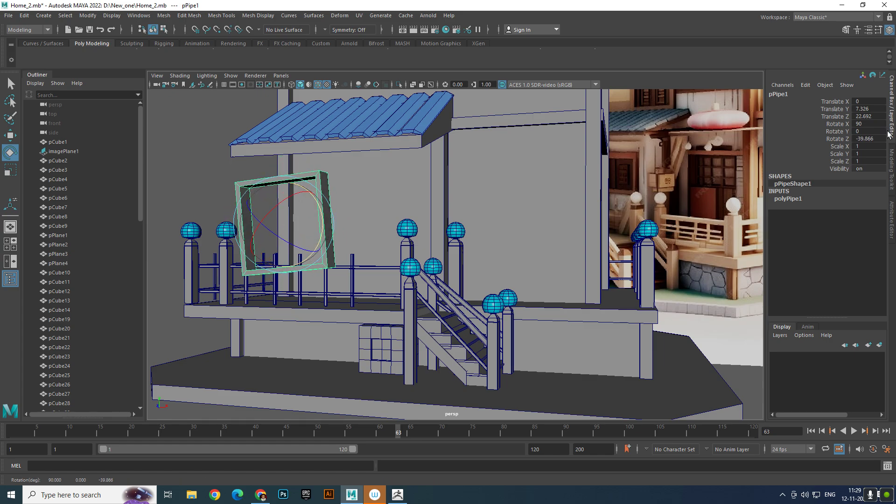
{"action": "double_click", "coordinate": [879, 140]}
{"action": "type", "text": "-40"}
{"action": "left_click", "coordinate": [259, 180]}
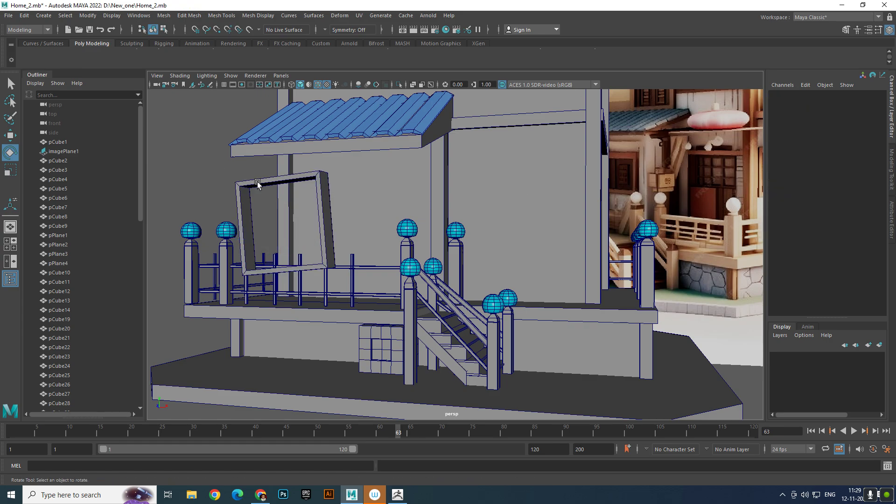
{"action": "left_click", "coordinate": [292, 178]}
{"action": "left_click_drag", "start_coordinate": [362, 205], "coordinate": [439, 205], "text": "alt"}
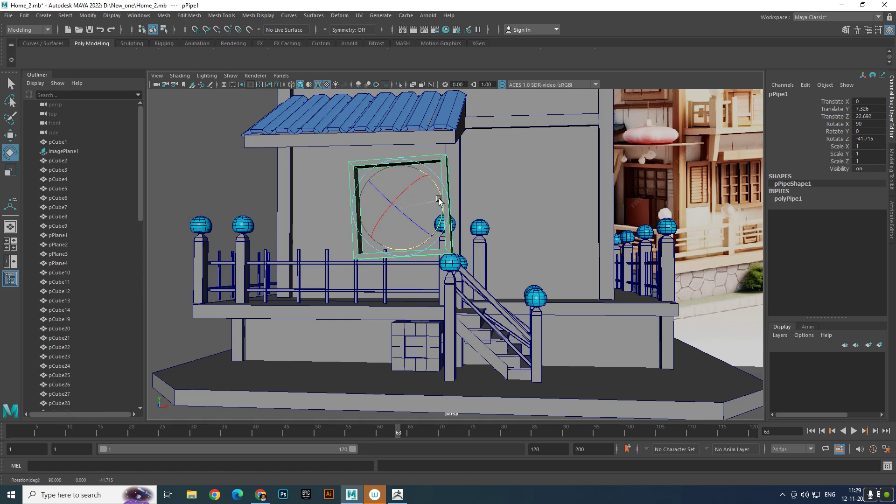
{"action": "left_click", "coordinate": [877, 140]}
{"action": "type", "text": "-45"}
{"action": "key", "text": "Return"}
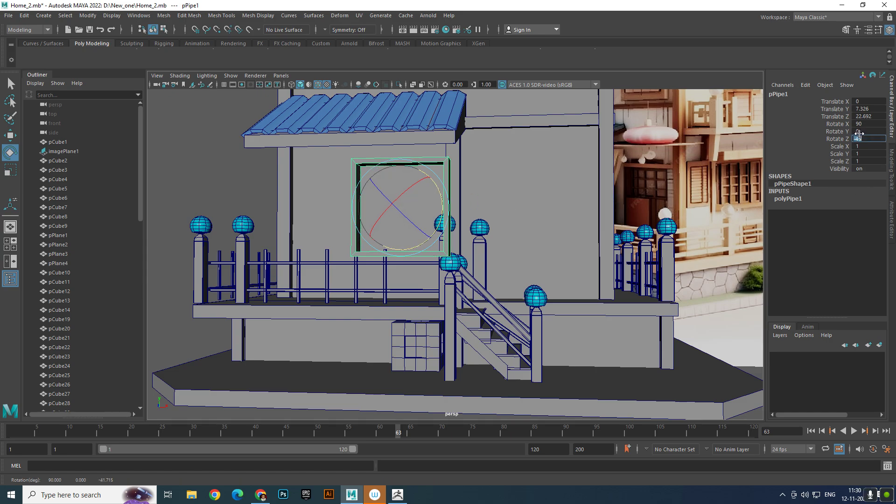
- Move the frame back toward the house's front wall, to about 5.75 in Translate Z
{"action": "left_click_drag", "start_coordinate": [499, 219], "coordinate": [426, 306], "text": "alt"}
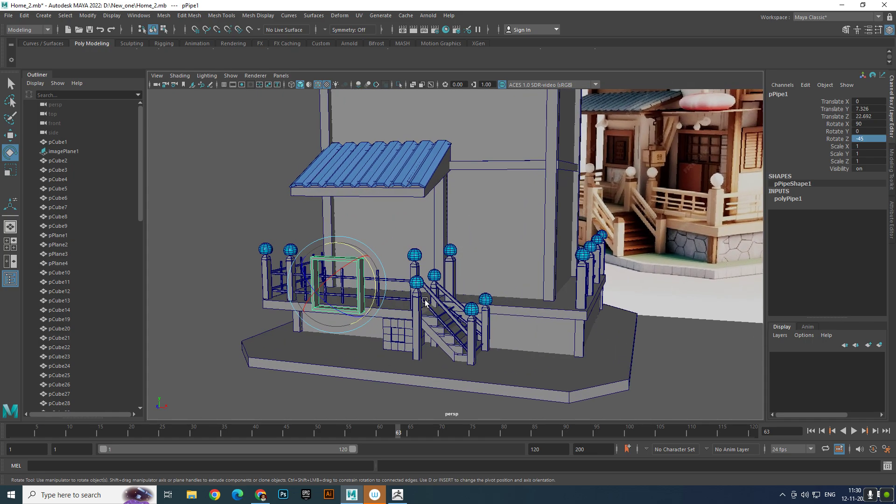
{"action": "key", "text": "w"}
{"action": "double_click", "coordinate": [17, 137]}
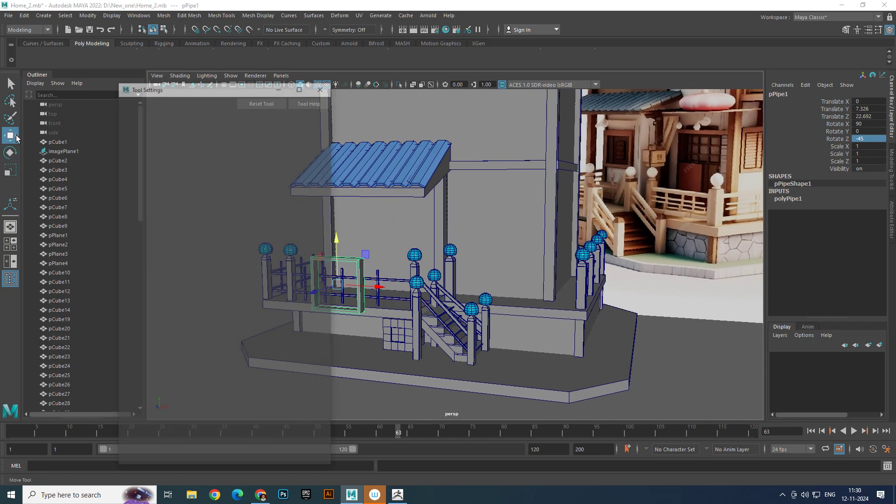
{"action": "left_click", "coordinate": [323, 88]}
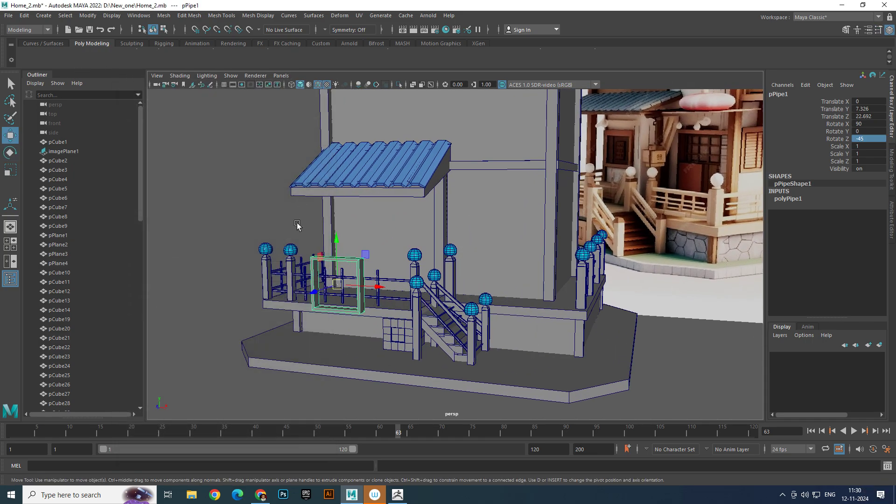
{"action": "left_click_drag", "start_coordinate": [328, 285], "coordinate": [435, 252]}
{"action": "scroll", "coordinate": [435, 251], "scroll_direction": "up", "scroll_amount": 5}
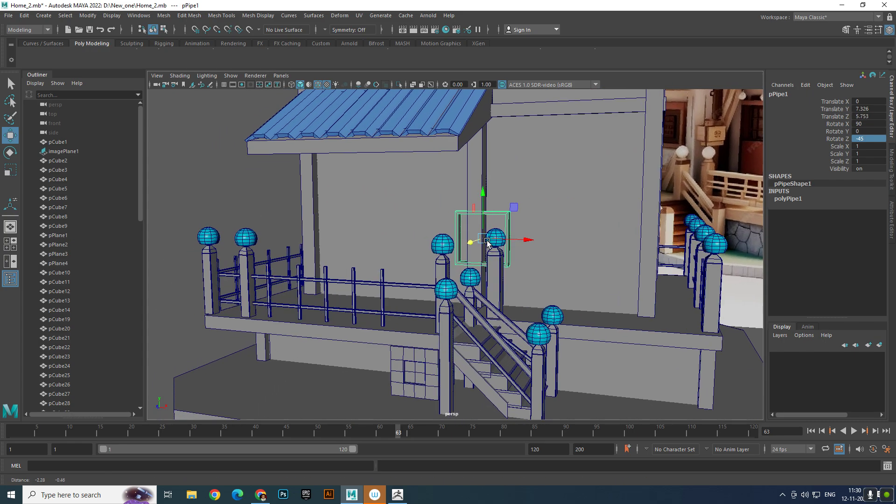
- Slide the frame along the front wall beneath the awning to about -8.6 in X, and push it back to about 5.13 in Z
{"action": "left_click_drag", "start_coordinate": [536, 236], "coordinate": [394, 234]}
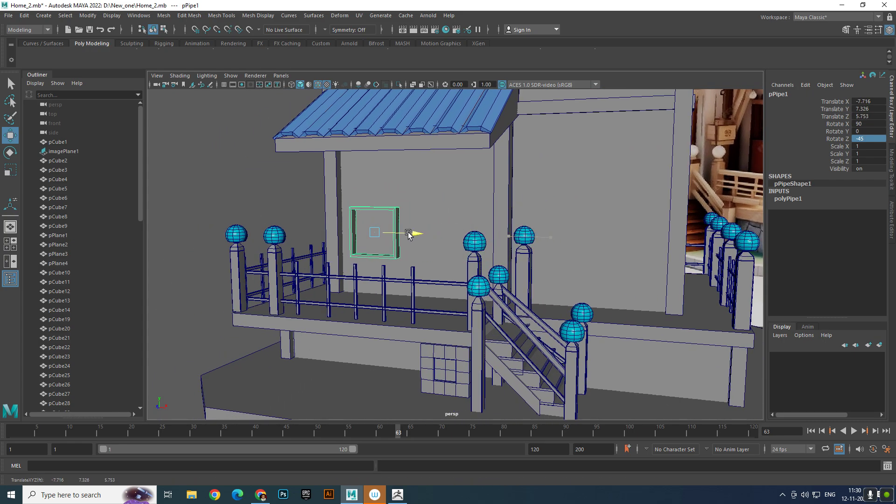
{"action": "left_click_drag", "start_coordinate": [394, 238], "coordinate": [309, 282], "text": "alt"}
{"action": "scroll", "coordinate": [311, 285], "scroll_direction": "down", "scroll_amount": 3}
{"action": "scroll", "coordinate": [315, 282], "scroll_direction": "up", "scroll_amount": 4}
{"action": "middle_click_drag", "start_coordinate": [300, 286], "coordinate": [283, 295], "text": "alt"}
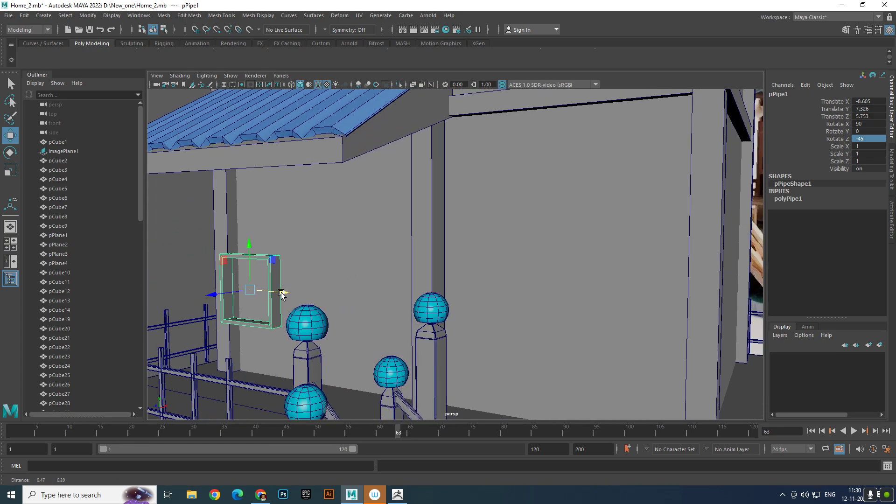
{"action": "left_click_drag", "start_coordinate": [213, 296], "coordinate": [226, 294]}
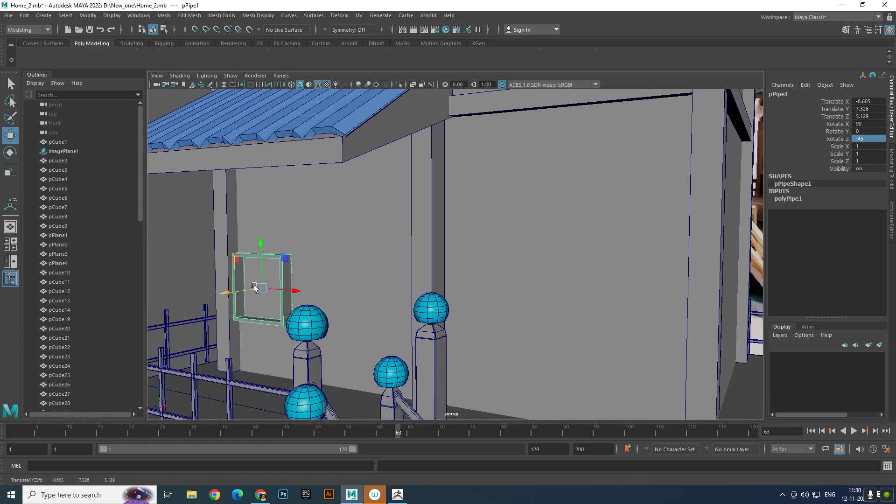
- Raise the square window frame to about 10.18 in Translate Y and slide it along the wall to about -7.95 in X
{"action": "scroll", "coordinate": [268, 250], "scroll_direction": "down", "scroll_amount": 2}
{"action": "left_click_drag", "start_coordinate": [270, 246], "coordinate": [272, 156]}
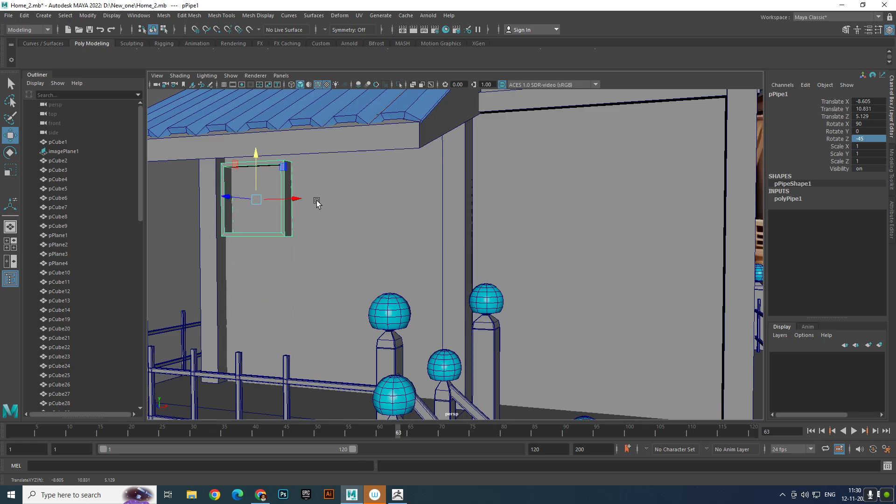
{"action": "left_click_drag", "start_coordinate": [296, 201], "coordinate": [310, 199]}
{"action": "left_click_drag", "start_coordinate": [270, 155], "coordinate": [270, 168]}
{"action": "scroll", "coordinate": [322, 212], "scroll_direction": "down", "scroll_amount": 4}
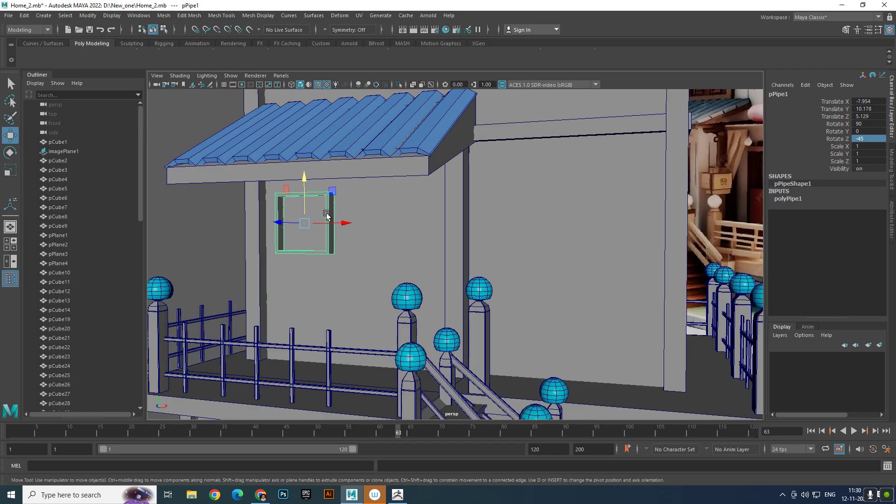
- Nudge the window frame further along the wall beneath the awning, to about -7.28 in Translate X
{"action": "left_click_drag", "start_coordinate": [326, 214], "coordinate": [330, 245], "text": "alt"}
{"action": "scroll", "coordinate": [315, 220], "scroll_direction": "up", "scroll_amount": 2}
{"action": "scroll", "coordinate": [324, 279], "scroll_direction": "up", "scroll_amount": 2}
{"action": "mouse_move", "coordinate": [323, 282]}
{"action": "left_mouse_down", "text": "alt"}
{"action": "mouse_move", "coordinate": [292, 276]}
{"action": "mouse_move", "coordinate": [316, 284]}
{"action": "left_mouse_up", "text": "alt"}
{"action": "scroll", "coordinate": [293, 276], "scroll_direction": "up", "scroll_amount": 1}
{"action": "scroll", "coordinate": [318, 284], "scroll_direction": "up", "scroll_amount": 1}
{"action": "left_click_drag", "start_coordinate": [285, 237], "coordinate": [297, 237]}
- Set the window frame's radius to 3 and lower it below the awning to about 9.79 in Translate Y
{"action": "left_click", "coordinate": [788, 199]}
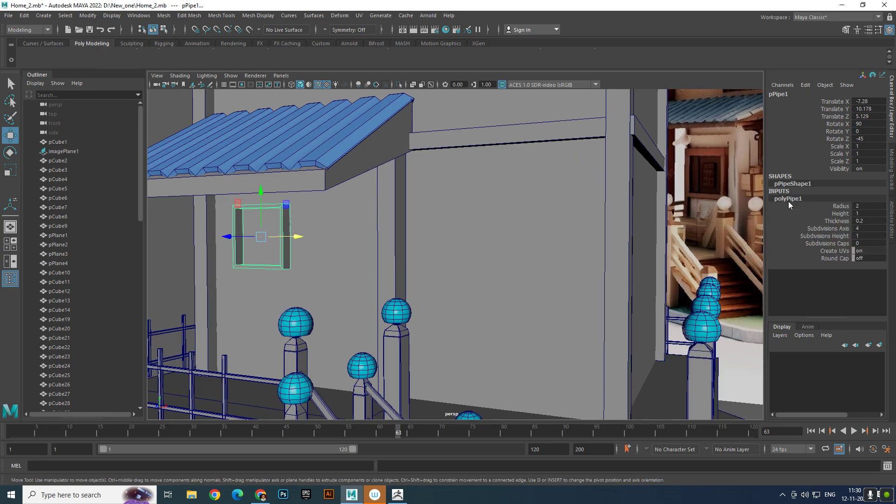
{"action": "double_click", "coordinate": [869, 206]}
{"action": "type", "text": "3"}
{"action": "key", "text": "Return"}
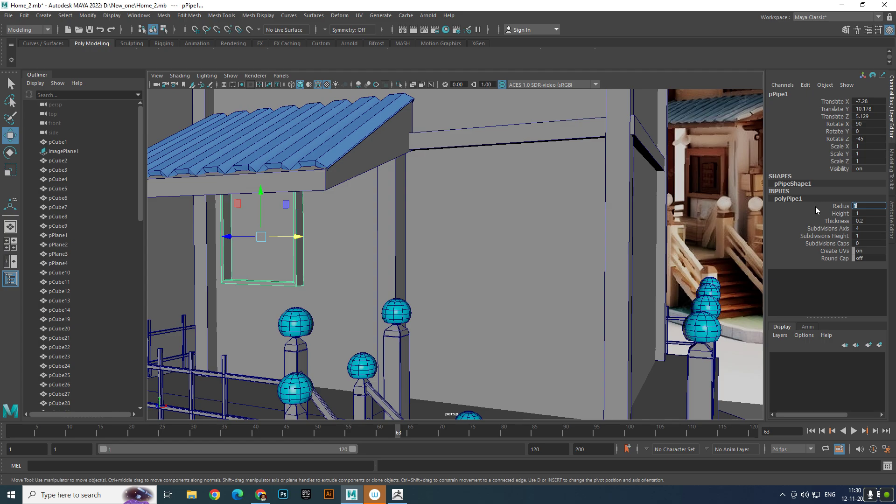
{"action": "mouse_move", "coordinate": [259, 194]}
{"action": "left_mouse_down"}
{"action": "mouse_move", "coordinate": [263, 212]}
{"action": "mouse_move", "coordinate": [262, 200]}
{"action": "left_mouse_up"}
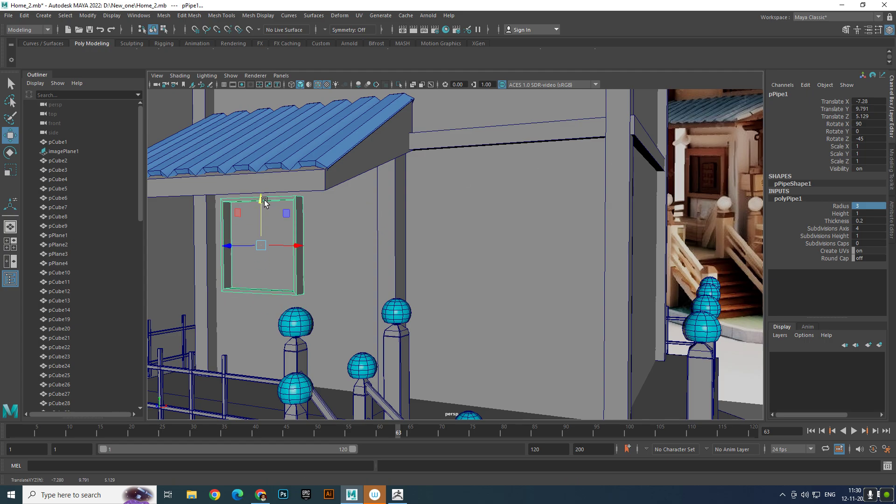
- Try a thickness of 0.4 on the window frame and check it deselected
{"action": "double_click", "coordinate": [870, 221]}
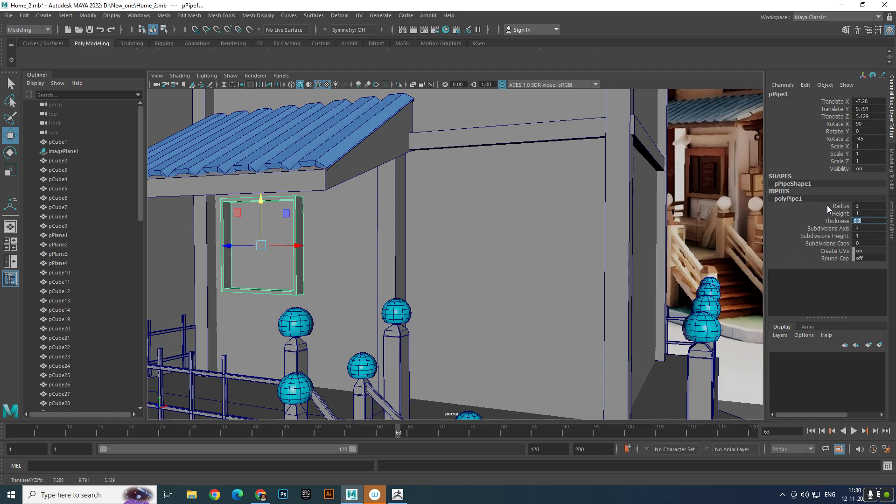
{"action": "type", "text": "0.4"}
{"action": "key", "text": "Return"}
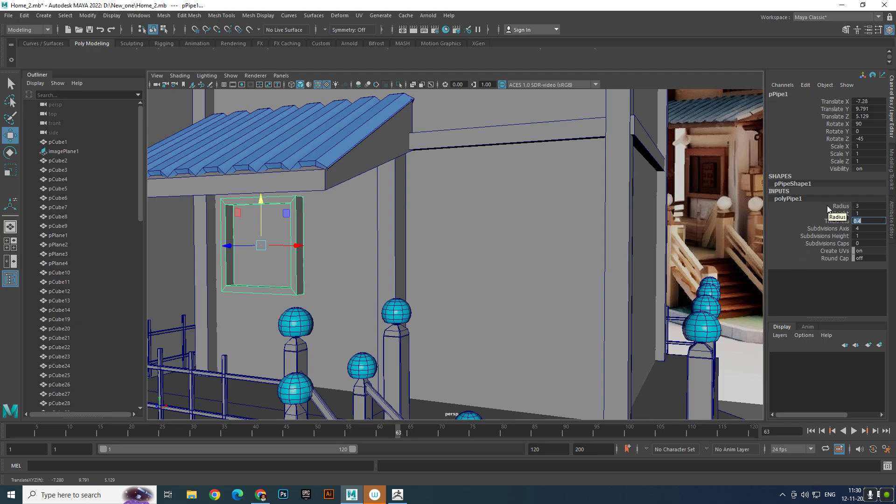
{"action": "scroll", "coordinate": [514, 160], "scroll_direction": "down", "scroll_amount": 5}
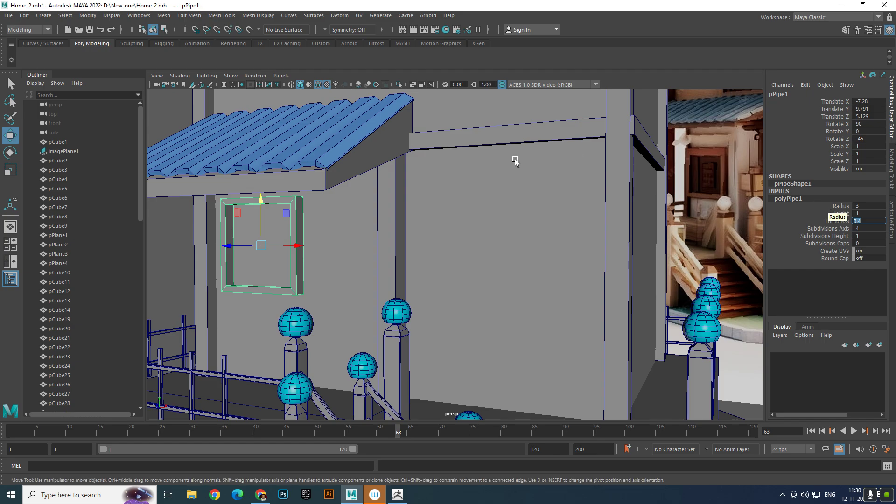
{"action": "left_click", "coordinate": [158, 224]}
{"action": "scroll", "coordinate": [220, 242], "scroll_direction": "up", "scroll_amount": 10}
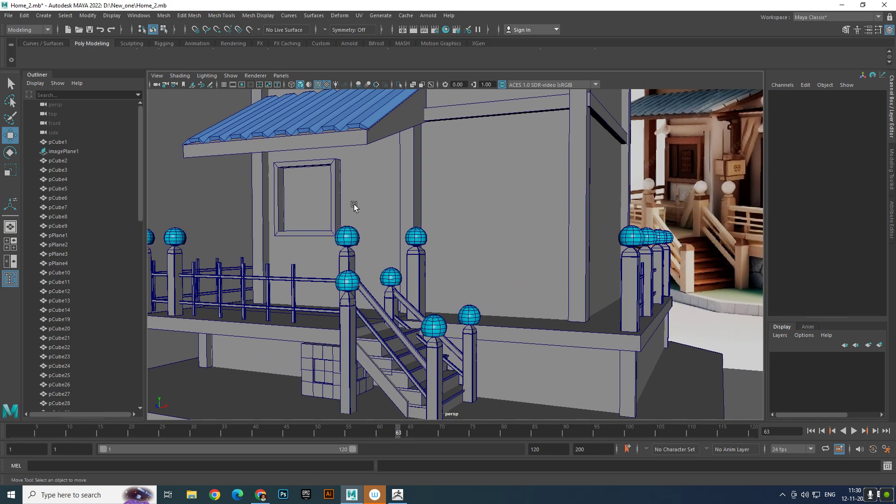
- Set the window frame's thickness to 0.5 and deselect it
{"action": "left_click", "coordinate": [337, 201]}
{"action": "left_click", "coordinate": [789, 198]}
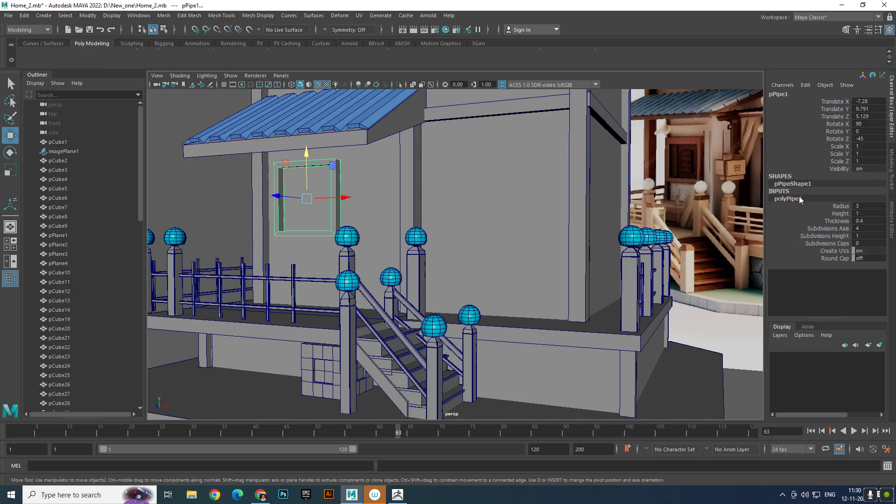
{"action": "left_click", "coordinate": [868, 221]}
{"action": "type", "text": "0.5"}
{"action": "key", "text": "Return"}
{"action": "left_click", "coordinate": [199, 173]}
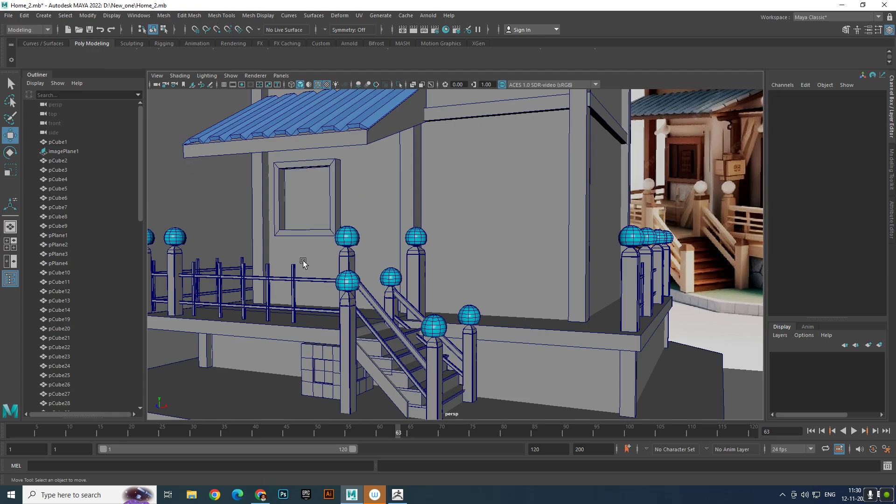
- Examine the house front and the window frame from several angles against the reference image
{"action": "scroll", "coordinate": [345, 283], "scroll_direction": "down", "scroll_amount": 5}
{"action": "scroll", "coordinate": [361, 286], "scroll_direction": "up", "scroll_amount": 2}
{"action": "middle_click_drag", "start_coordinate": [361, 285], "coordinate": [323, 301], "text": "alt"}
{"action": "right_click_drag", "start_coordinate": [323, 299], "coordinate": [293, 274], "text": "alt"}
{"action": "mouse_move", "coordinate": [292, 273]}
{"action": "left_mouse_down", "text": "alt"}
{"action": "mouse_move", "coordinate": [270, 289]}
{"action": "mouse_move", "coordinate": [306, 272]}
{"action": "left_mouse_up", "text": "alt"}
{"action": "right_click_drag", "start_coordinate": [306, 272], "coordinate": [354, 298], "text": "alt"}
{"action": "mouse_move", "coordinate": [324, 266]}
{"action": "middle_mouse_down", "text": "alt"}
{"action": "mouse_move", "coordinate": [352, 254]}
{"action": "mouse_move", "coordinate": [335, 258]}
{"action": "middle_mouse_up", "text": "alt"}
{"action": "left_click_drag", "start_coordinate": [336, 258], "coordinate": [356, 262], "text": "alt"}
{"action": "middle_click_drag", "start_coordinate": [357, 263], "coordinate": [373, 296], "text": "alt"}
{"action": "scroll", "coordinate": [465, 267], "scroll_direction": "down", "scroll_amount": 5}
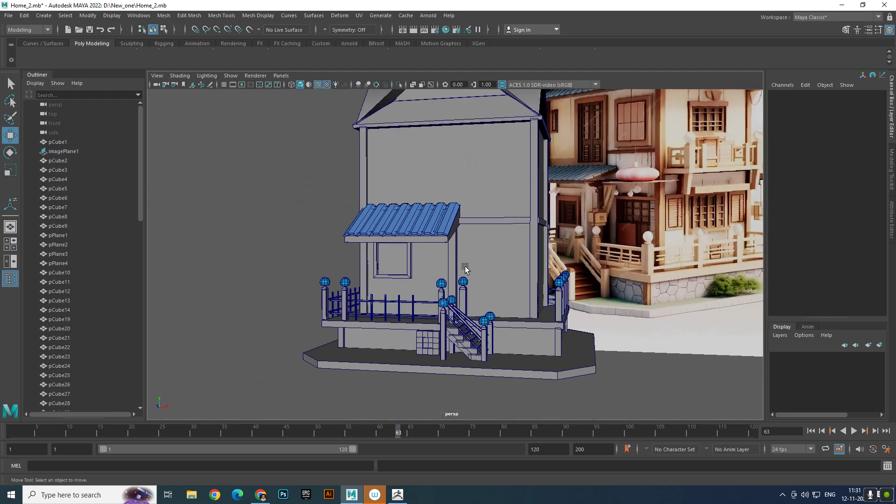
{"action": "left_click_drag", "start_coordinate": [465, 267], "coordinate": [455, 241], "text": "alt"}
- Duplicate the window frame, with the original at about 3.48 in X beyond the awning and the copy at about -7.4 beneath it
{"action": "left_click", "coordinate": [359, 200]}
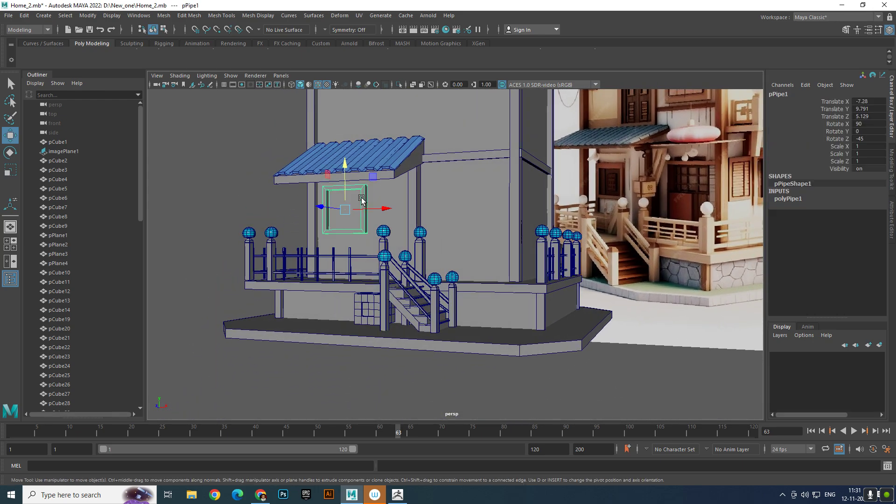
{"action": "key", "text": "ctrl+d"}
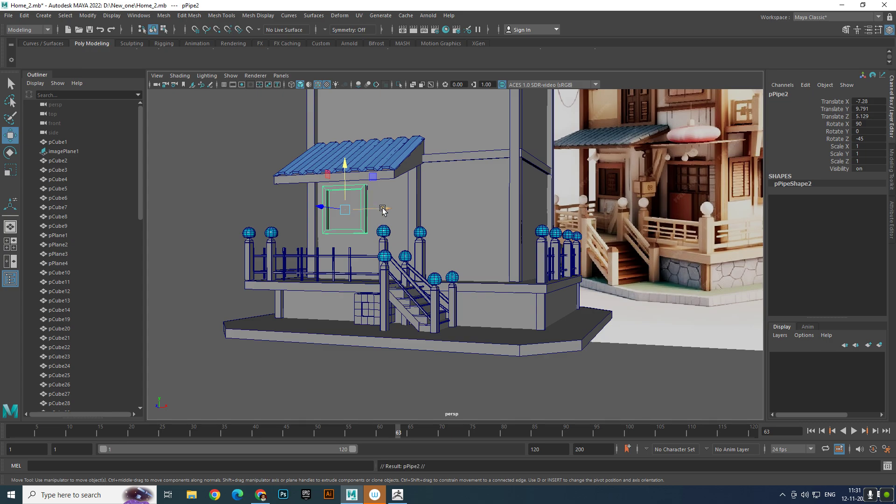
{"action": "left_click_drag", "start_coordinate": [377, 209], "coordinate": [504, 213]}
{"action": "left_click", "coordinate": [356, 228]}
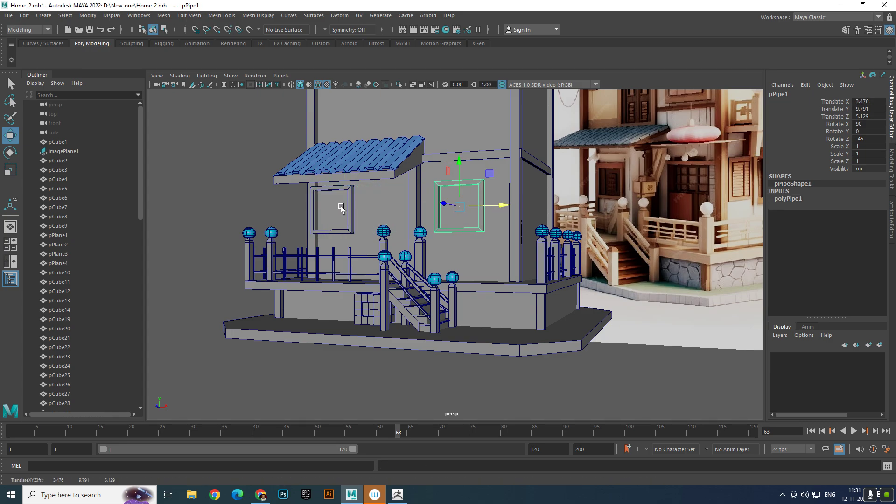
{"action": "left_click", "coordinate": [352, 217]}
{"action": "mouse_move", "coordinate": [360, 208]}
{"action": "left_mouse_down"}
{"action": "mouse_move", "coordinate": [387, 208]}
{"action": "mouse_move", "coordinate": [375, 210]}
{"action": "left_mouse_up"}
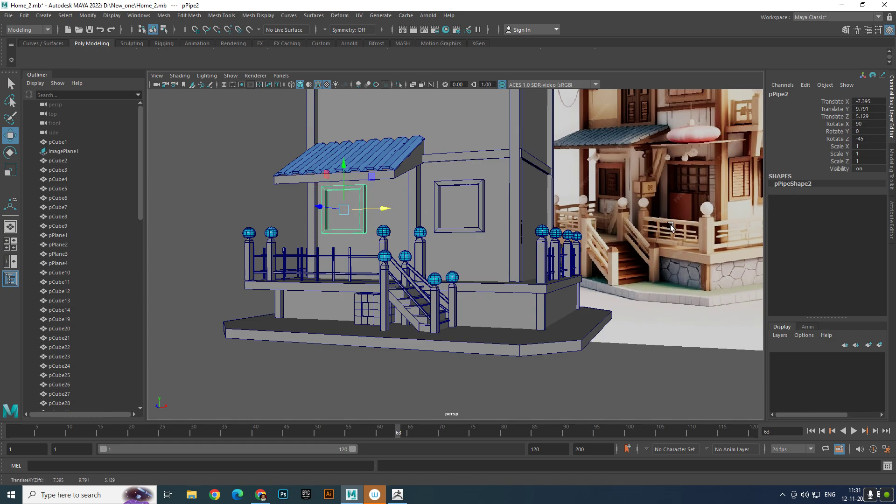
- Try a radius of 5 on the frame beside the awning, and settle on a radius of 4
{"action": "left_click", "coordinate": [477, 198]}
{"action": "left_click_drag", "start_coordinate": [477, 198], "coordinate": [584, 205], "text": "alt"}
{"action": "left_click", "coordinate": [822, 199]}
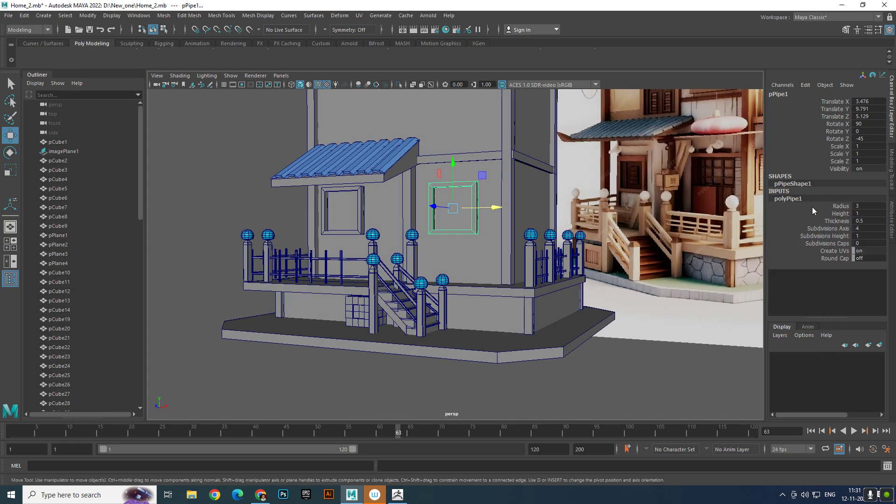
{"action": "double_click", "coordinate": [867, 205]}
{"action": "type", "text": "5"}
{"action": "key", "text": "Return"}
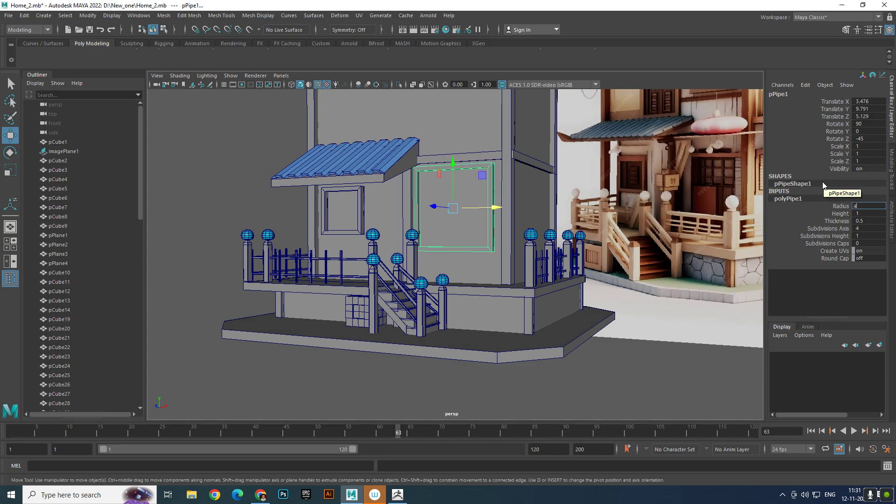
{"action": "key", "text": "Return"}
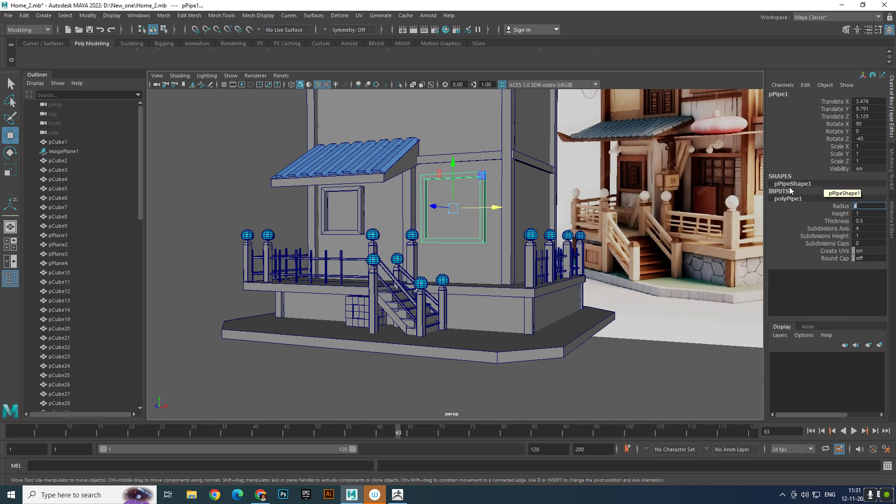
- Open the height value of the frame beside the awning for editing
{"action": "left_click", "coordinate": [868, 213]}
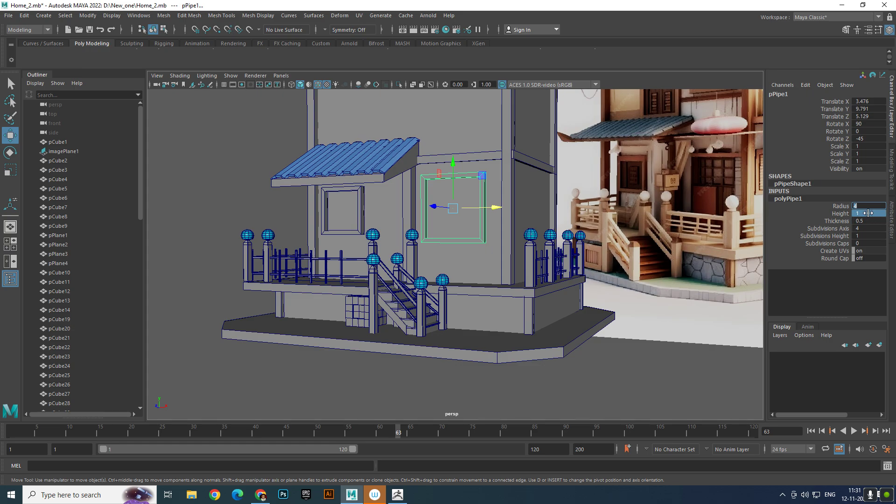
{"action": "left_click", "coordinate": [869, 213]}
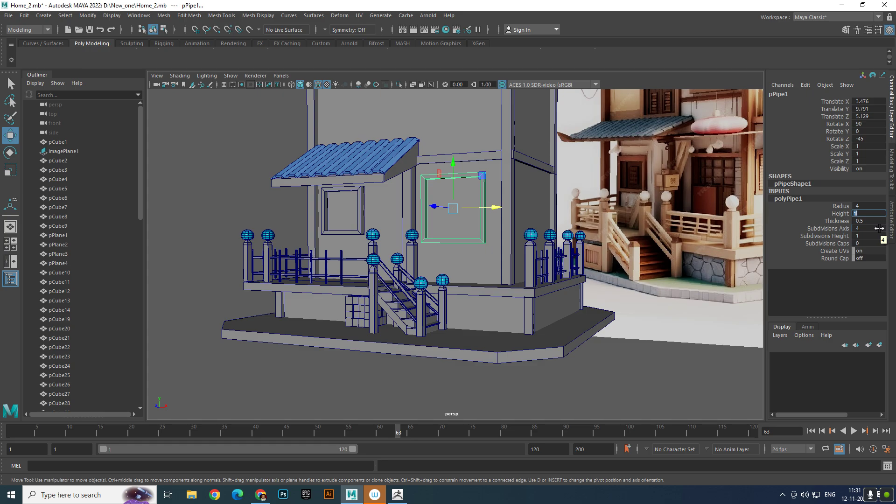
- Give the frame beside the awning a height of 2 and thickness of 0.8, and move it to about 3.91 in X and 5.21 in Z
{"action": "key", "text": "Return"}
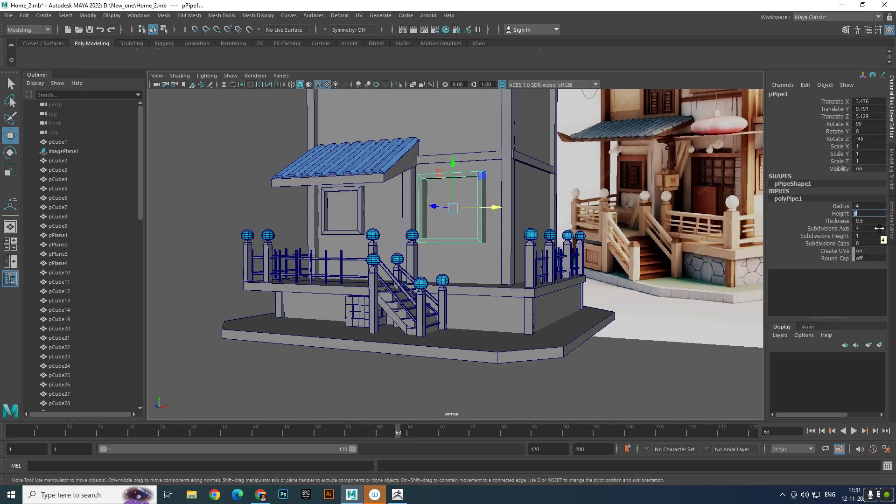
{"action": "type", "text": "2"}
{"action": "key", "text": "Return"}
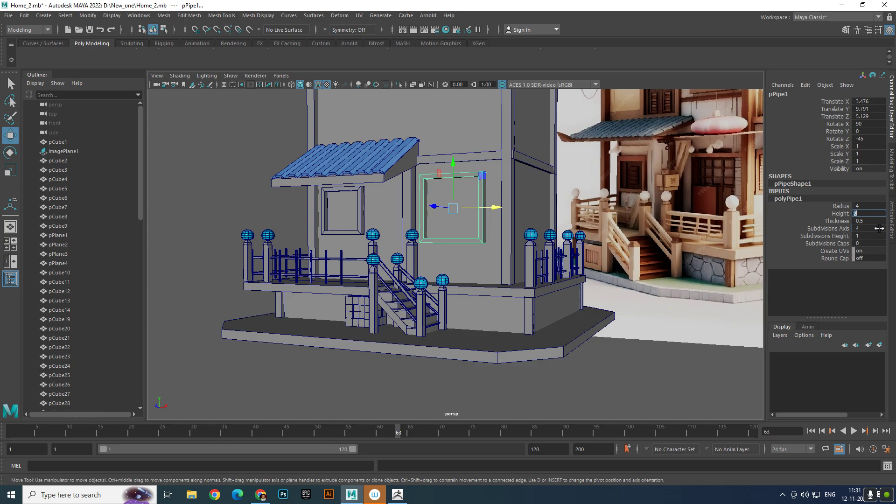
{"action": "left_click", "coordinate": [874, 221]}
{"action": "key", "text": "Return"}
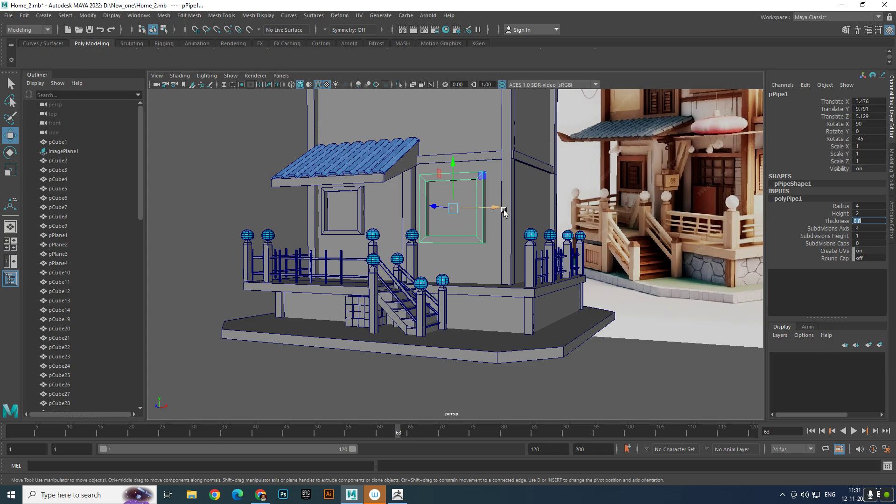
{"action": "left_click_drag", "start_coordinate": [498, 211], "coordinate": [502, 213]}
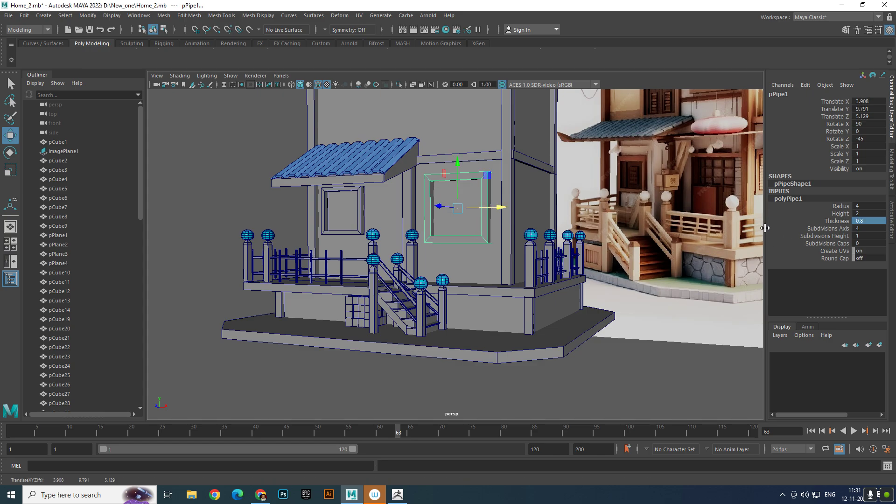
{"action": "left_click_drag", "start_coordinate": [442, 208], "coordinate": [440, 207]}
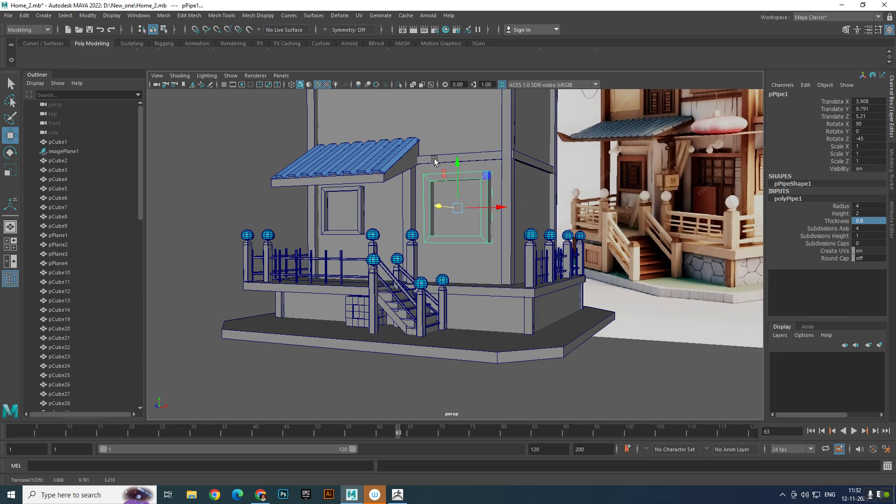
- Lower the bottom vertices of that frame to the porch floor so that it forms a door frame
{"action": "right_click", "coordinate": [459, 236]}
{"action": "left_click", "coordinate": [428, 234]}
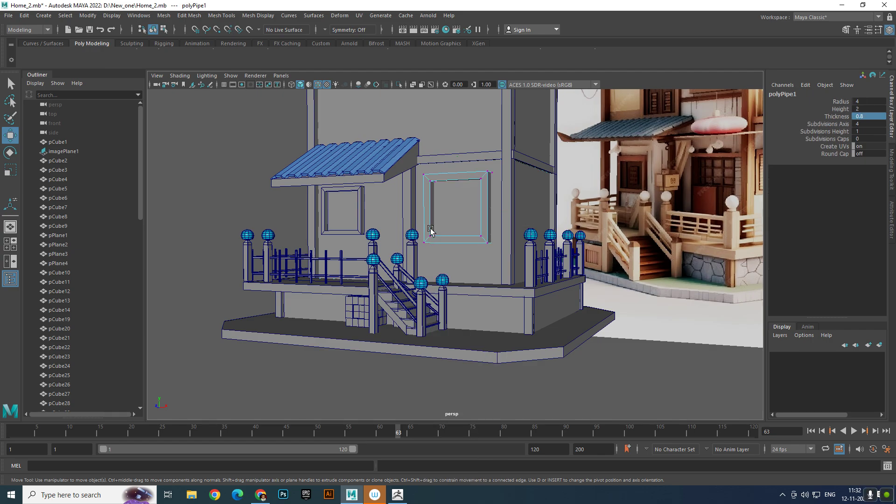
{"action": "left_click_drag", "start_coordinate": [403, 223], "coordinate": [537, 267]}
{"action": "left_click_drag", "start_coordinate": [458, 202], "coordinate": [457, 265]}
{"action": "right_click_drag", "start_coordinate": [458, 243], "coordinate": [518, 214]}
- Duplicate the back railing's two long rails and five adjacent balusters, and place the copies along the porch front at about 7.85 in Z
{"action": "left_click", "coordinate": [650, 263]}
{"action": "left_click_drag", "start_coordinate": [650, 263], "coordinate": [523, 306], "text": "alt"}
{"action": "left_click", "coordinate": [504, 289]}
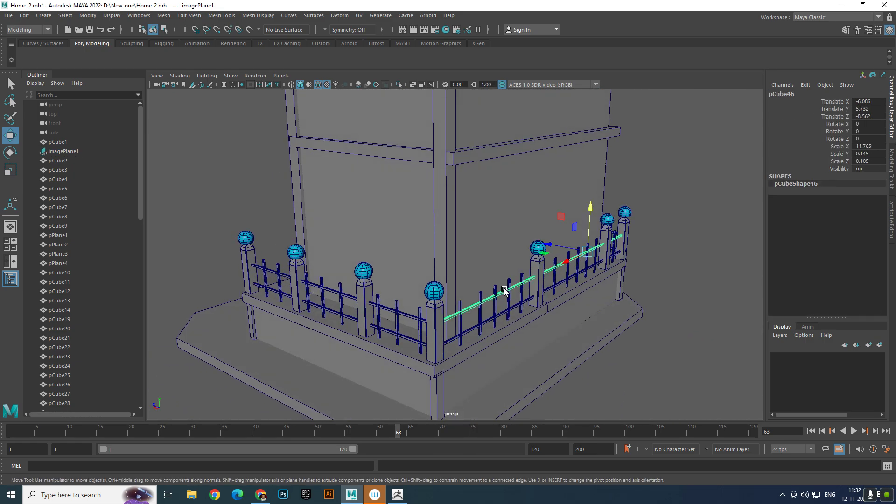
{"action": "scroll", "coordinate": [505, 308], "scroll_direction": "up", "scroll_amount": 3}
{"action": "left_click", "coordinate": [487, 330], "text": "shift"}
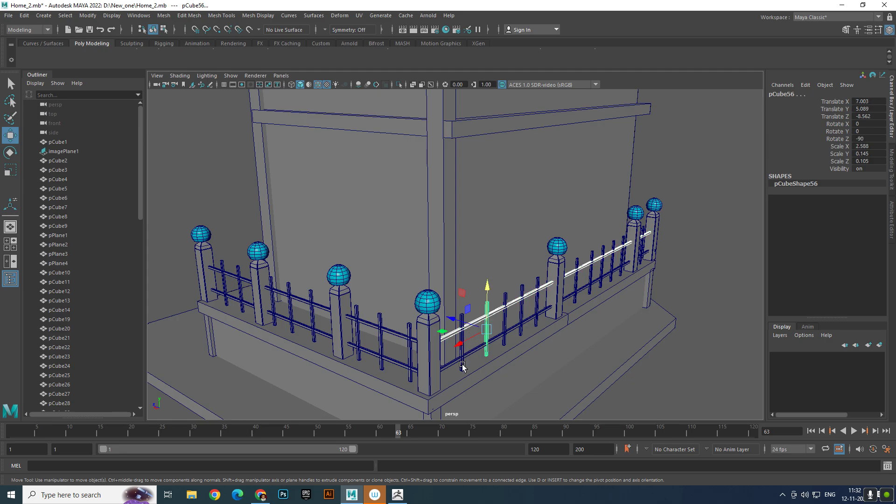
{"action": "left_click_drag", "start_coordinate": [487, 329], "coordinate": [503, 321], "text": "shift"}
{"action": "key", "text": "shift+d"}
{"action": "key", "text": "shift+d"}
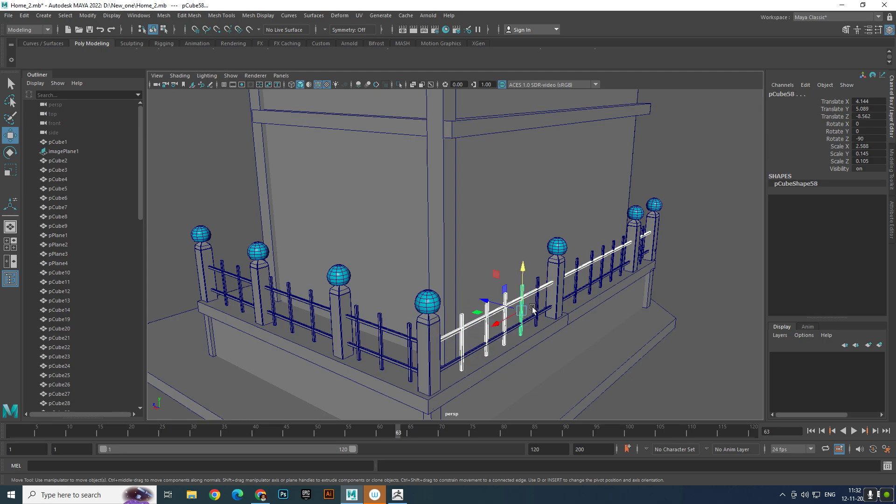
{"action": "left_click", "coordinate": [532, 321], "text": "shift"}
{"action": "right_click_drag", "start_coordinate": [531, 321], "coordinate": [492, 321], "text": "alt"}
{"action": "left_click_drag", "start_coordinate": [492, 321], "coordinate": [544, 314], "text": "alt"}
{"action": "key", "text": "ctrl+d"}
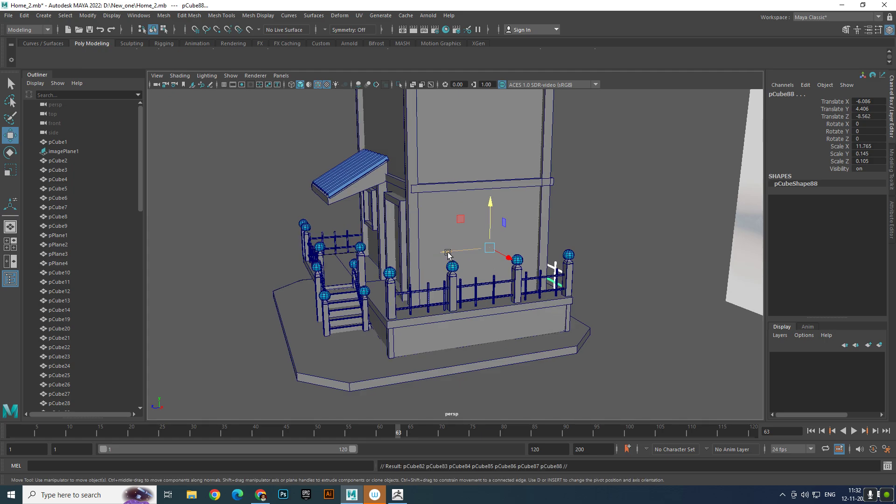
{"action": "left_click_drag", "start_coordinate": [448, 254], "coordinate": [392, 272]}
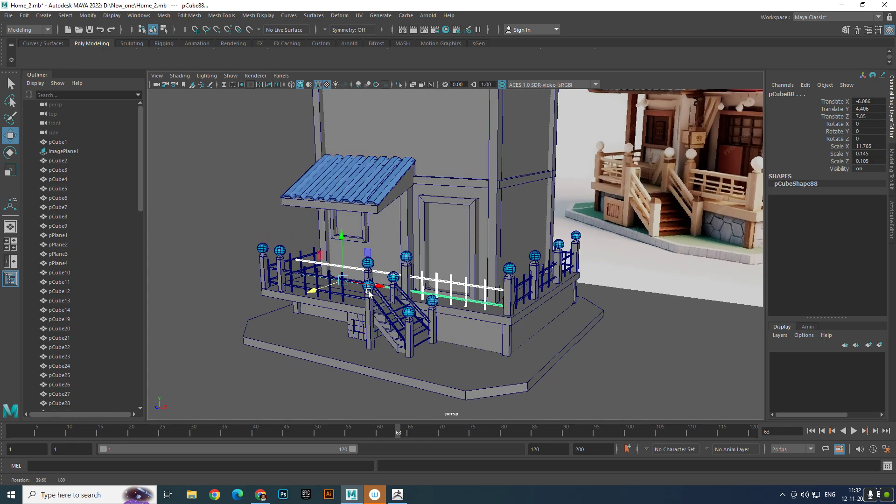
{"action": "left_click", "coordinate": [633, 375]}
- Shorten the copied upper front rail by moving its end vertices to the post beside the stairs
{"action": "left_click", "coordinate": [338, 265]}
{"action": "right_click_drag", "start_coordinate": [339, 265], "coordinate": [306, 246]}
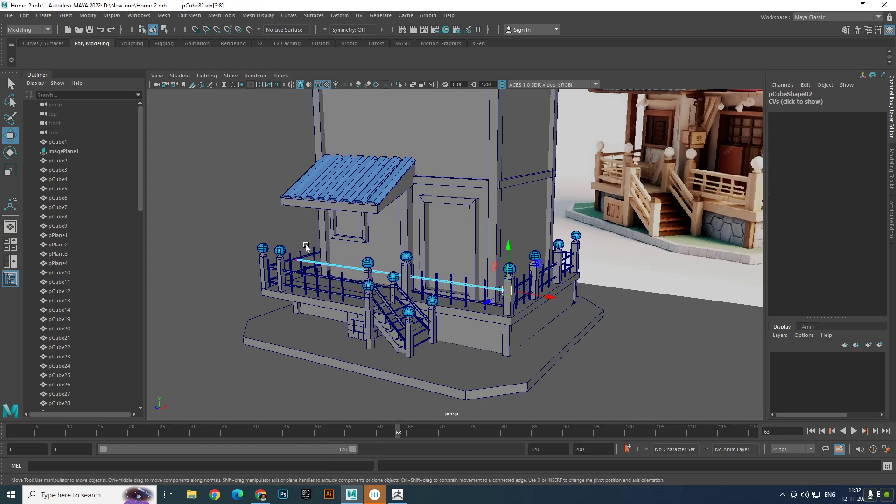
{"action": "left_click_drag", "start_coordinate": [282, 236], "coordinate": [450, 301]}
{"action": "left_click", "coordinate": [639, 276]}
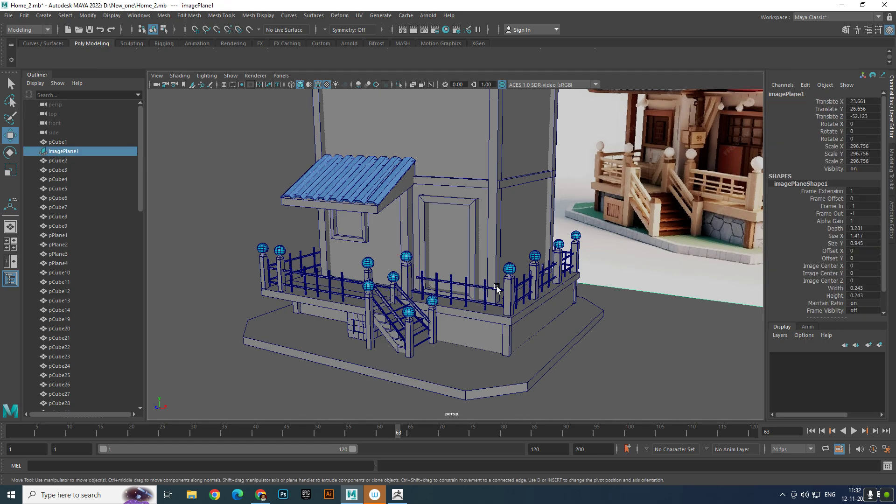
- Shorten the copied lower front rail by moving its end vertices to about 1.87 in X, at the post beside the stairs
{"action": "scroll", "coordinate": [394, 327], "scroll_direction": "up", "scroll_amount": 3}
{"action": "left_click", "coordinate": [396, 314]}
{"action": "right_click_drag", "start_coordinate": [396, 313], "coordinate": [350, 304]}
{"action": "left_click_drag", "start_coordinate": [202, 261], "coordinate": [291, 299]}
{"action": "key", "text": "ctrl+z"}
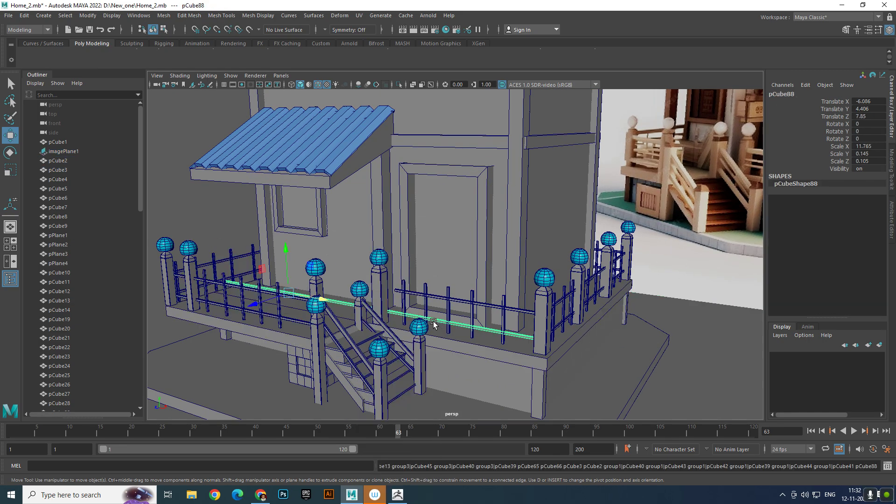
{"action": "right_click_drag", "start_coordinate": [428, 318], "coordinate": [380, 238]}
{"action": "left_click_drag", "start_coordinate": [499, 303], "coordinate": [572, 371]}
{"action": "left_click_drag", "start_coordinate": [555, 336], "coordinate": [607, 357], "text": "alt"}
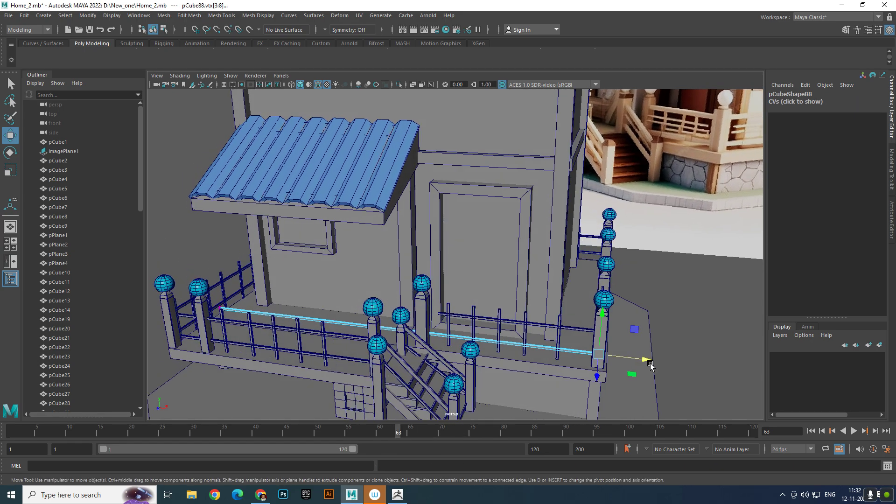
{"action": "left_click_drag", "start_coordinate": [205, 295], "coordinate": [468, 353]}
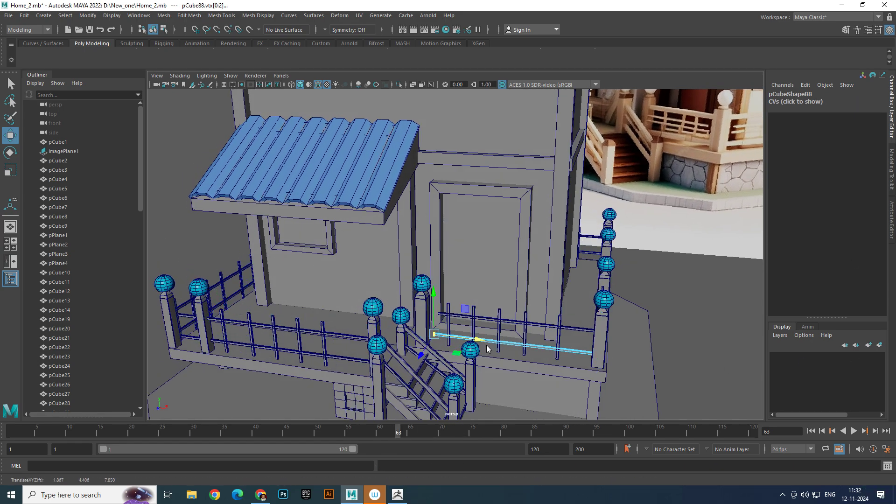
{"action": "right_click_drag", "start_coordinate": [483, 348], "coordinate": [720, 208]}
{"action": "left_click", "coordinate": [670, 234]}
- Compare the door frame and the new front railing with the reference image from several angles
{"action": "scroll", "coordinate": [669, 235], "scroll_direction": "down", "scroll_amount": 4}
{"action": "left_click_drag", "start_coordinate": [668, 238], "coordinate": [649, 225], "text": "alt"}
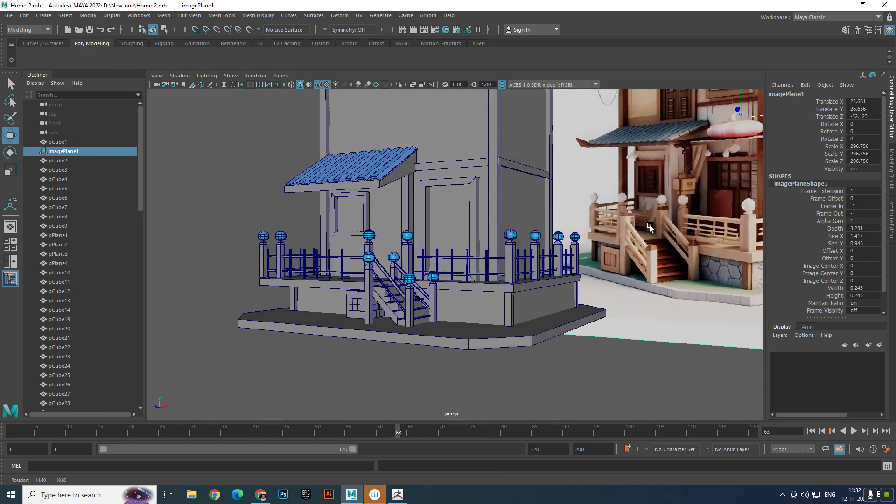
{"action": "right_click_drag", "start_coordinate": [589, 276], "coordinate": [641, 280], "text": "alt"}
{"action": "middle_click_drag", "start_coordinate": [641, 280], "coordinate": [596, 284], "text": "alt"}
{"action": "scroll", "coordinate": [596, 284], "scroll_direction": "down", "scroll_amount": 5}
{"action": "left_click_drag", "start_coordinate": [579, 285], "coordinate": [596, 283], "text": "alt"}
{"action": "right_click_drag", "start_coordinate": [558, 298], "coordinate": [598, 317], "text": "alt"}
{"action": "middle_click_drag", "start_coordinate": [463, 217], "coordinate": [452, 231], "text": "alt"}
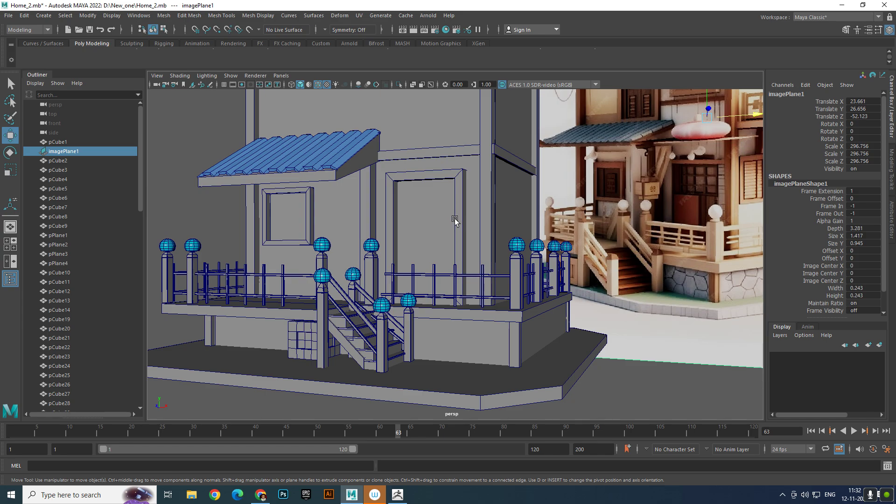
- Flatten the door frame to a Y scale of about 0.6 and set it at about 5.06 in Z
{"action": "left_click", "coordinate": [455, 221]}
{"action": "left_click_drag", "start_coordinate": [455, 220], "coordinate": [411, 249], "text": "alt"}
{"action": "key", "text": "e"}
{"action": "key", "text": "r"}
{"action": "key", "text": "w"}
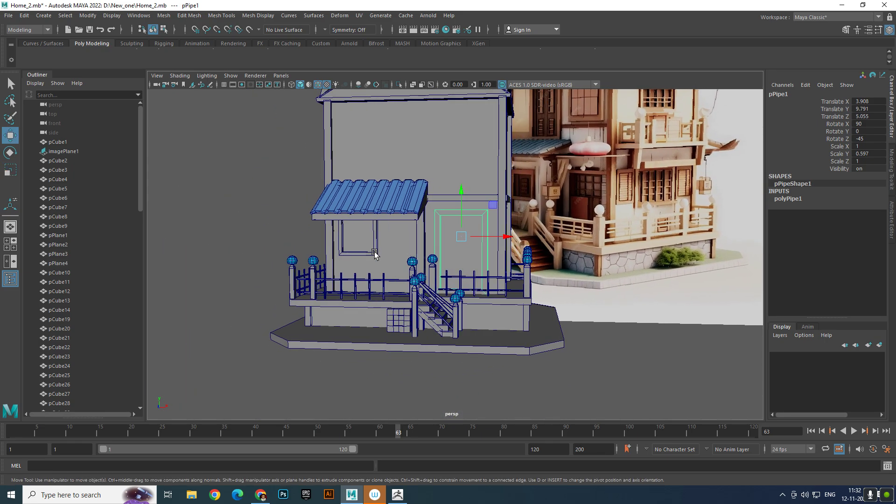
- Examine the wall beneath the awning window and the porch from several angles against the reference image
{"action": "scroll", "coordinate": [420, 261], "scroll_direction": "up", "scroll_amount": 4}
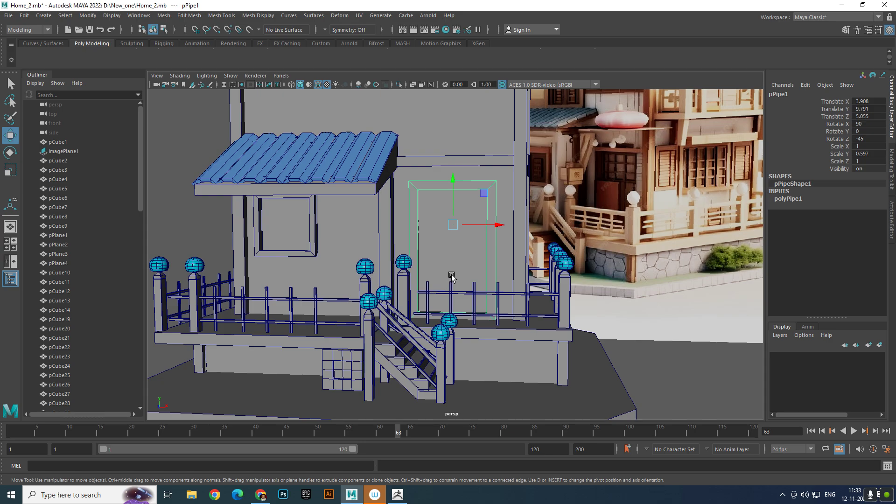
{"action": "scroll", "coordinate": [301, 231], "scroll_direction": "down", "scroll_amount": 3}
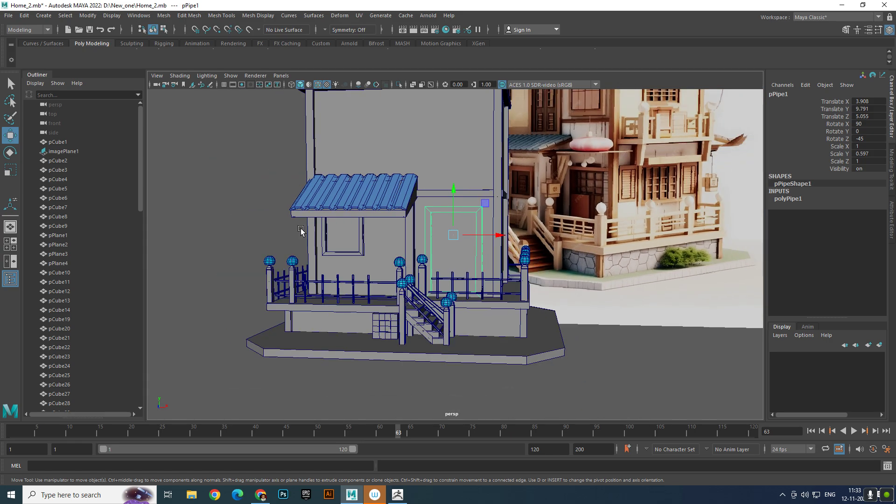
{"action": "left_click", "coordinate": [236, 224]}
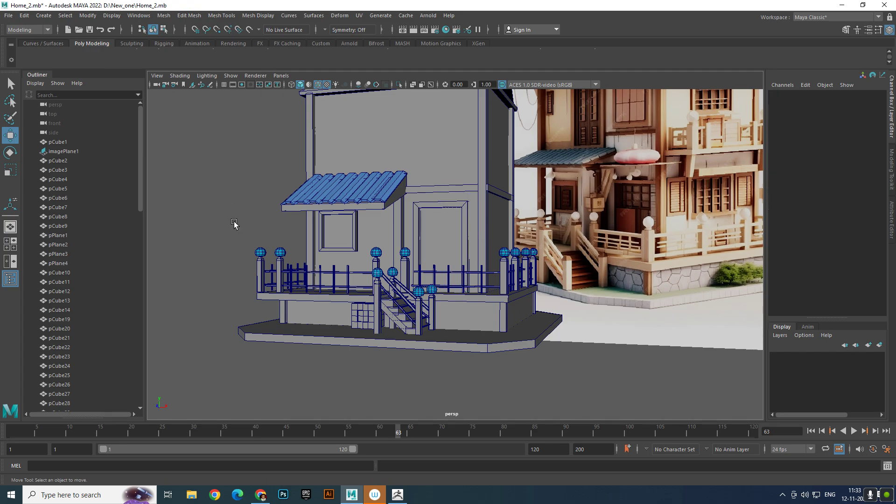
{"action": "scroll", "coordinate": [310, 234], "scroll_direction": "up", "scroll_amount": 3}
{"action": "scroll", "coordinate": [310, 233], "scroll_direction": "down", "scroll_amount": 5}
{"action": "mouse_move", "coordinate": [310, 233]}
{"action": "left_mouse_down", "text": "alt"}
{"action": "mouse_move", "coordinate": [281, 246]}
{"action": "mouse_move", "coordinate": [308, 242]}
{"action": "left_mouse_up", "text": "alt"}
{"action": "scroll", "coordinate": [310, 243], "scroll_direction": "up", "scroll_amount": 5}
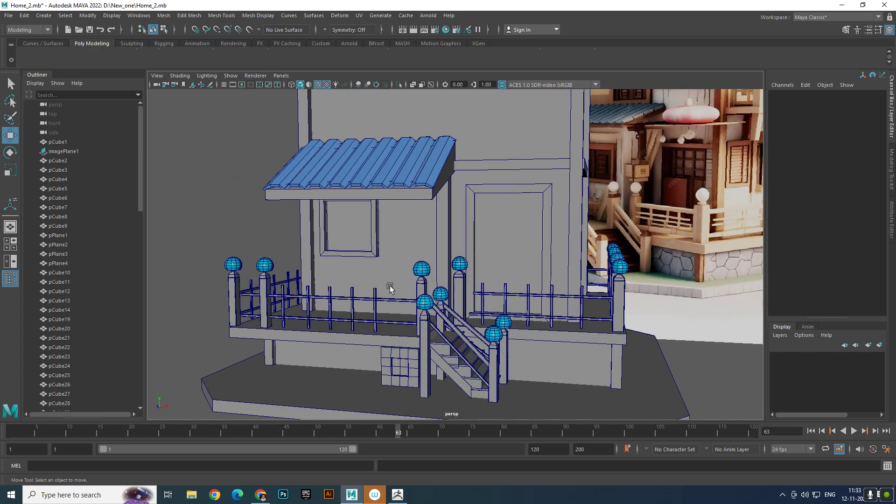
{"action": "middle_click_drag", "start_coordinate": [359, 250], "coordinate": [334, 256], "text": "alt"}
{"action": "mouse_move", "coordinate": [333, 254]}
{"action": "left_mouse_down", "text": "alt"}
{"action": "mouse_move", "coordinate": [340, 256]}
{"action": "mouse_move", "coordinate": [329, 264]}
{"action": "left_mouse_up", "text": "alt"}
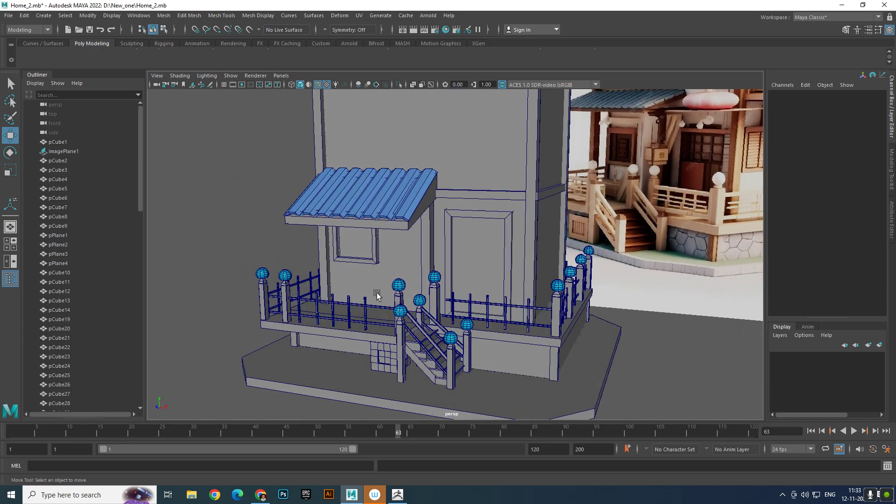
{"action": "left_click_drag", "start_coordinate": [351, 301], "coordinate": [297, 274], "text": "alt"}
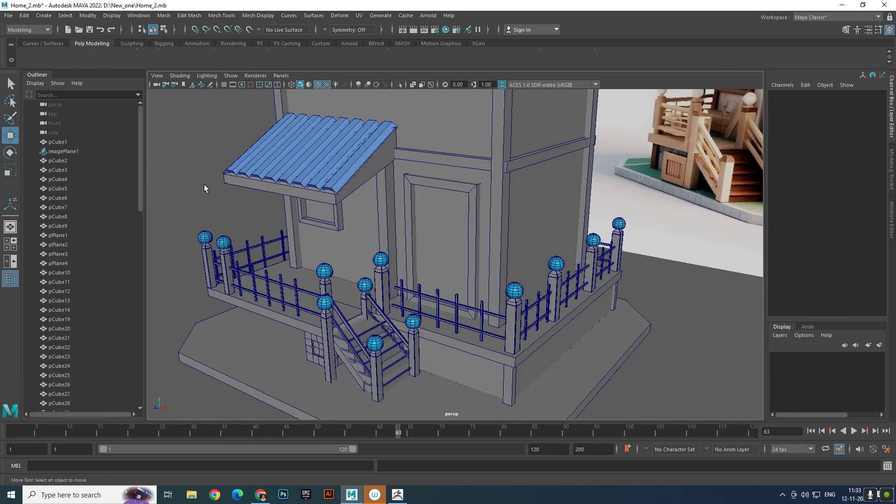
{"action": "left_click_drag", "start_coordinate": [318, 220], "coordinate": [313, 202], "text": "alt"}
- Create a polygon cube and move it to about -15.31 in X and 3.11 in Y
{"action": "left_click", "coordinate": [44, 15]}
{"action": "mouse_move", "coordinate": [74, 49]}
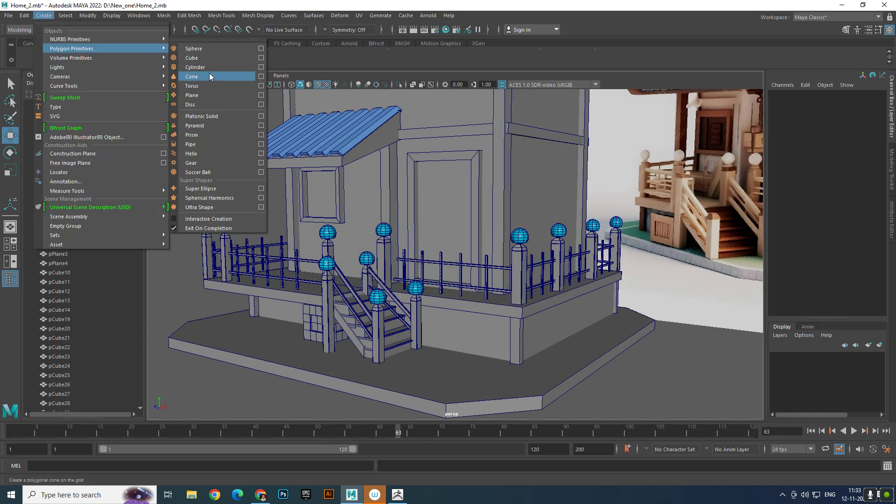
{"action": "left_click", "coordinate": [209, 58]}
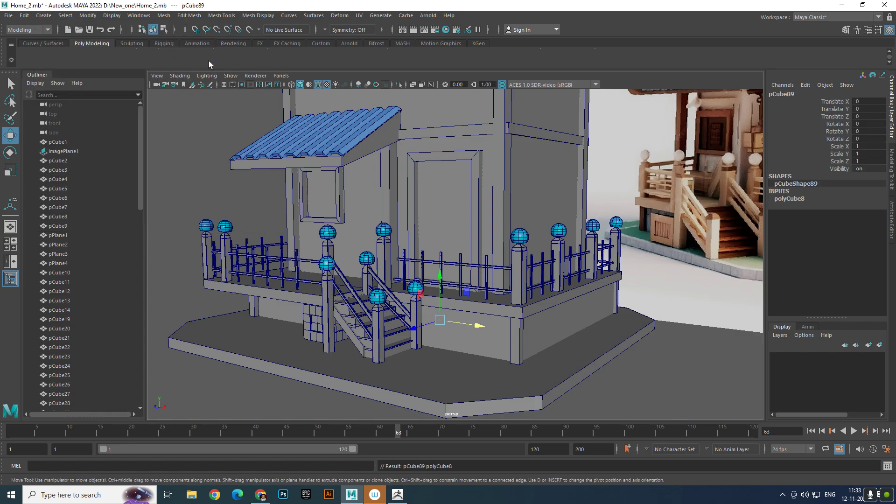
{"action": "left_click_drag", "start_coordinate": [472, 321], "coordinate": [327, 297]}
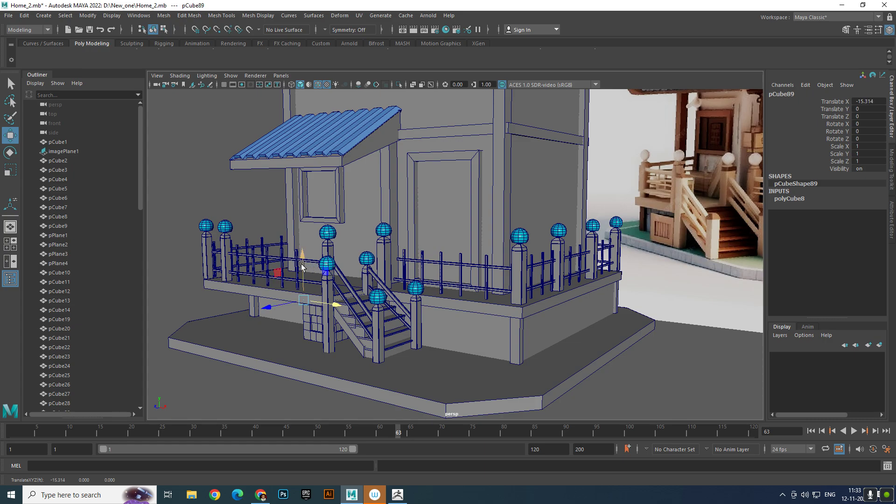
{"action": "left_click_drag", "start_coordinate": [302, 258], "coordinate": [301, 238]}
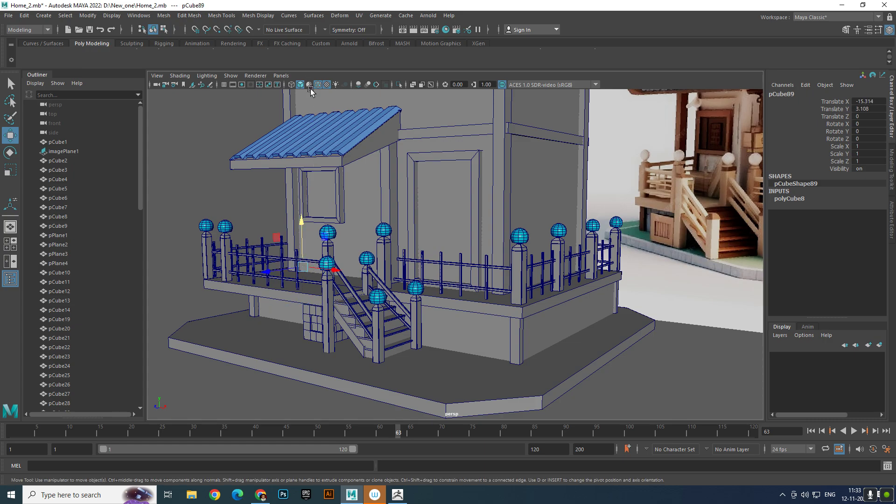
- Turn on screen space ambient occlusion and move the cube beneath the awning window to about -8.01, 4.85, 5.48
{"action": "left_click", "coordinate": [358, 85]}
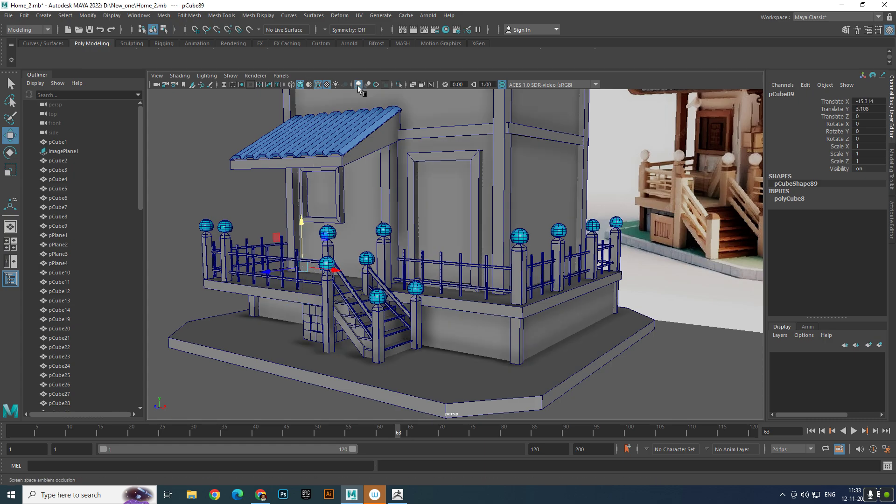
{"action": "left_click_drag", "start_coordinate": [302, 231], "coordinate": [336, 247]}
{"action": "right_click_drag", "start_coordinate": [336, 247], "coordinate": [352, 262], "text": "alt"}
{"action": "middle_click_drag", "start_coordinate": [352, 262], "coordinate": [321, 246], "text": "alt"}
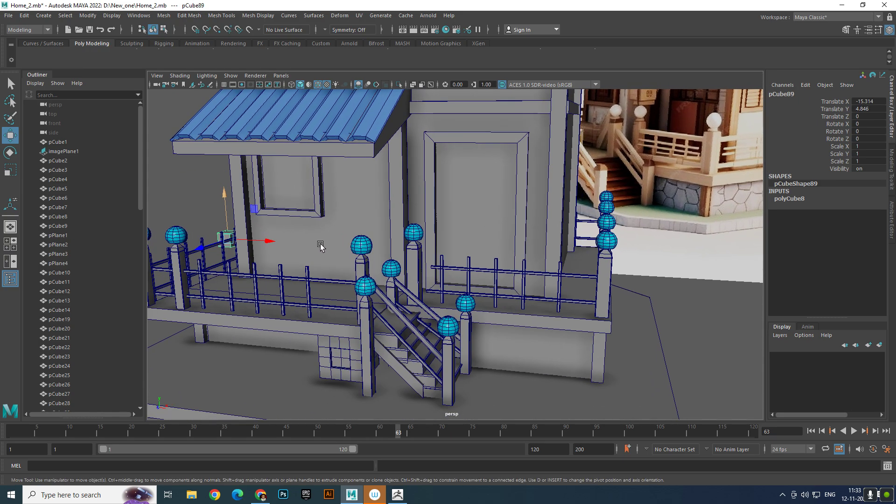
{"action": "left_click_drag", "start_coordinate": [274, 234], "coordinate": [243, 279]}
{"action": "left_click_drag", "start_coordinate": [303, 264], "coordinate": [337, 272]}
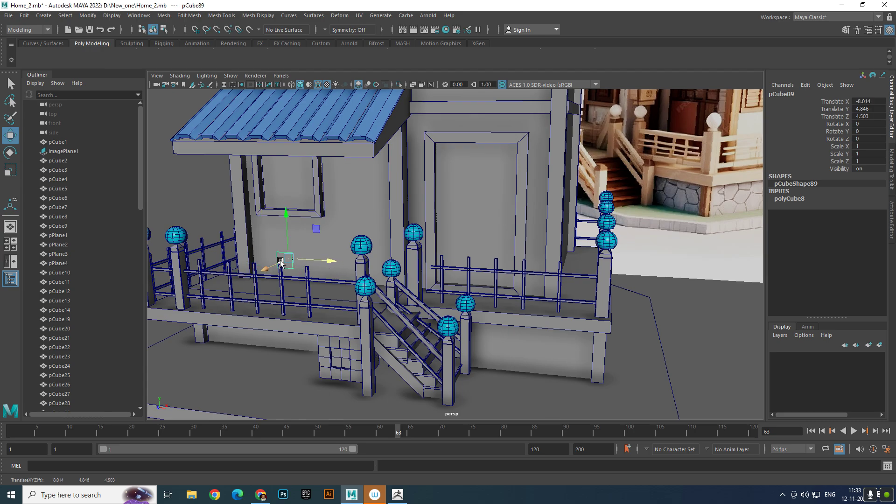
{"action": "left_click_drag", "start_coordinate": [273, 269], "coordinate": [476, 291]}
- Scale the cube into a wide block, about 4.73 in X and 2.19 in Y
{"action": "key", "text": "r"}
{"action": "mouse_move", "coordinate": [276, 228]}
{"action": "left_mouse_down"}
{"action": "mouse_move", "coordinate": [274, 159]}
{"action": "mouse_move", "coordinate": [281, 222]}
{"action": "left_mouse_up"}
{"action": "scroll", "coordinate": [281, 222], "scroll_direction": "down", "scroll_amount": 5}
{"action": "scroll", "coordinate": [339, 278], "scroll_direction": "up", "scroll_amount": 6}
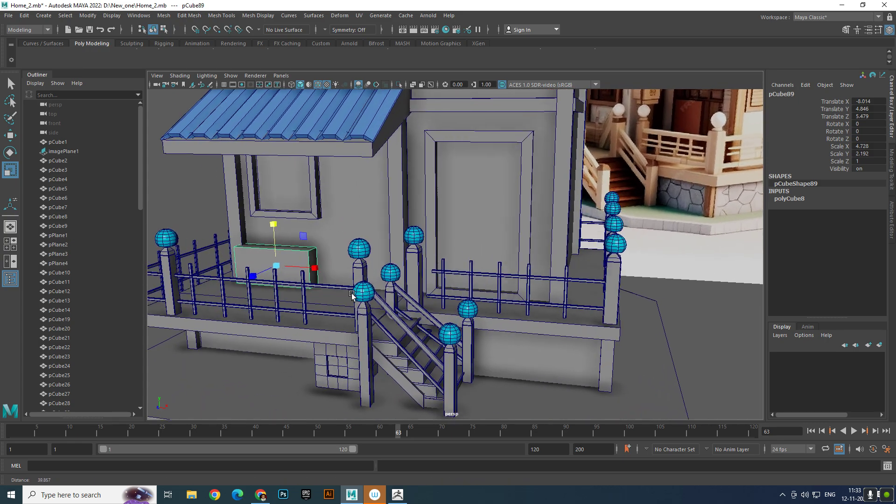
- Duplicate the block, raise one of the two in front of the awning window, and select the lower one
{"action": "key", "text": "w"}
{"action": "left_click_drag", "start_coordinate": [258, 244], "coordinate": [261, 135], "text": "shift"}
{"action": "left_click", "coordinate": [290, 254]}
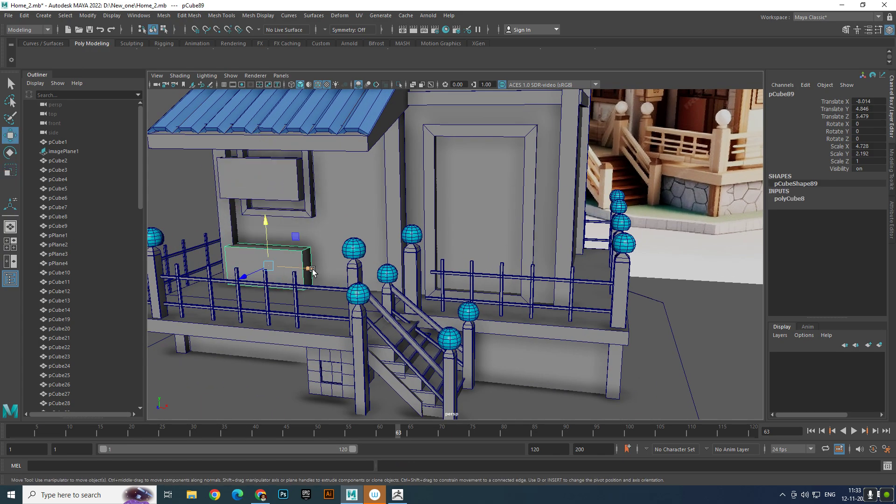
- Move the lower block beneath the awning window to about -7.48 in X
{"action": "left_click_drag", "start_coordinate": [303, 270], "coordinate": [247, 294]}
{"action": "right_click_drag", "start_coordinate": [248, 294], "coordinate": [324, 322], "text": "alt"}
{"action": "middle_click_drag", "start_coordinate": [324, 322], "coordinate": [450, 284], "text": "alt"}
{"action": "right_click_drag", "start_coordinate": [450, 283], "coordinate": [500, 310], "text": "alt"}
{"action": "middle_click_drag", "start_coordinate": [328, 267], "coordinate": [379, 286], "text": "alt"}
{"action": "right_click_drag", "start_coordinate": [380, 287], "coordinate": [397, 301], "text": "alt"}
- Scale the lower block to about 1.88 in Y and 1.58 in Z, and lower it to about 4.64 in Y
{"action": "key", "text": "e"}
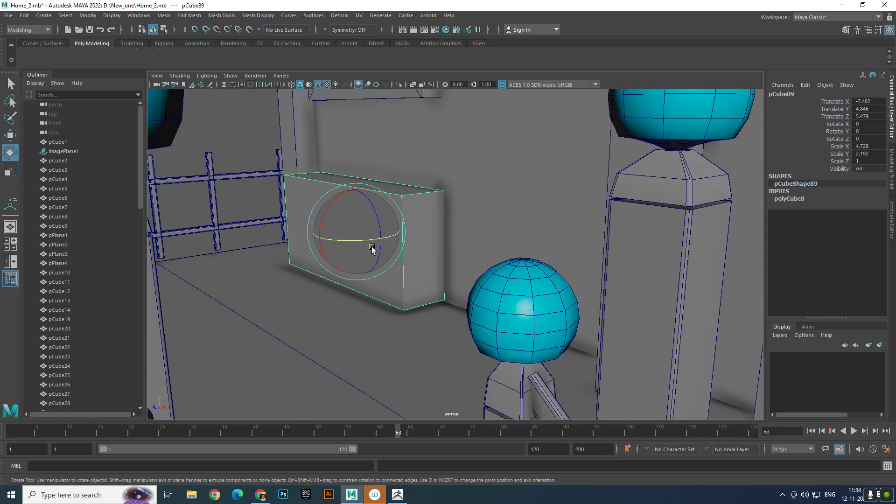
{"action": "key", "text": "r"}
{"action": "left_click_drag", "start_coordinate": [355, 190], "coordinate": [354, 205]}
{"action": "left_click_drag", "start_coordinate": [319, 238], "coordinate": [296, 242]}
{"action": "key", "text": "w"}
{"action": "mouse_move", "coordinate": [354, 187]}
{"action": "left_mouse_down"}
{"action": "mouse_move", "coordinate": [354, 201]}
{"action": "mouse_move", "coordinate": [356, 193]}
{"action": "left_mouse_up"}
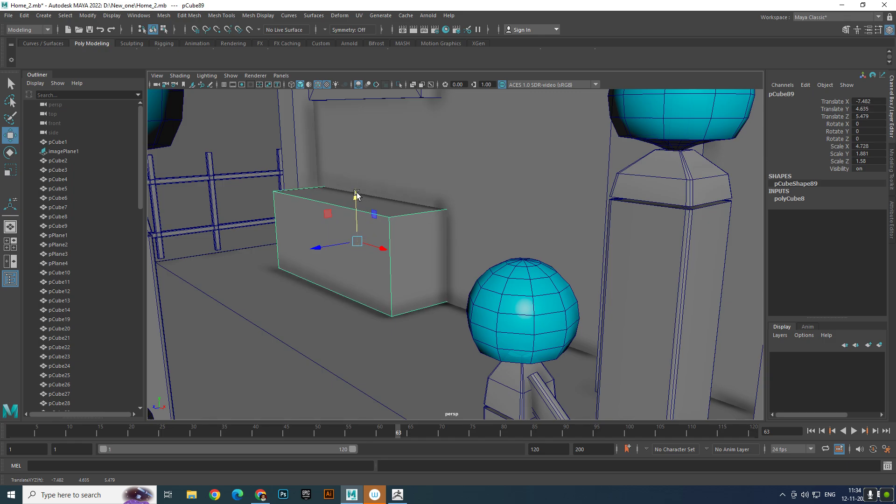
- Scale the lower block to about 5.52 in X and 1.47 in Z, and position it at about -7.45 in X and 5.64 in Z
{"action": "key", "text": "e"}
{"action": "key", "text": "r"}
{"action": "left_click_drag", "start_coordinate": [384, 250], "coordinate": [388, 282]}
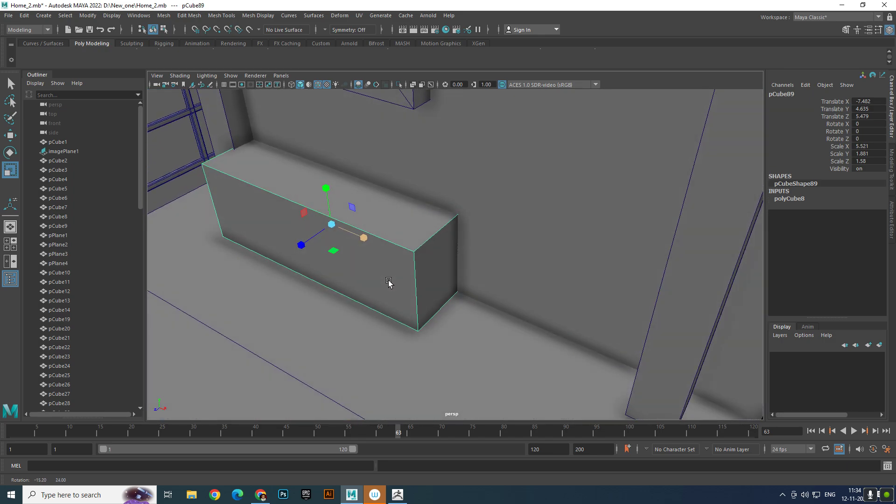
{"action": "key", "text": "w"}
{"action": "left_click_drag", "start_coordinate": [361, 239], "coordinate": [362, 243]}
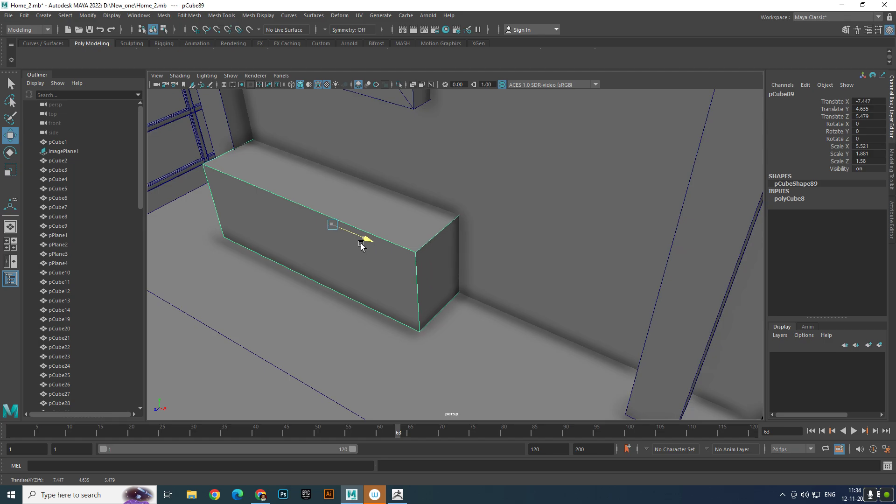
{"action": "mouse_move", "coordinate": [297, 248]}
{"action": "left_mouse_down"}
{"action": "mouse_move", "coordinate": [297, 261]}
{"action": "mouse_move", "coordinate": [295, 252]}
{"action": "left_mouse_up"}
{"action": "key", "text": "r"}
{"action": "key", "text": "w"}
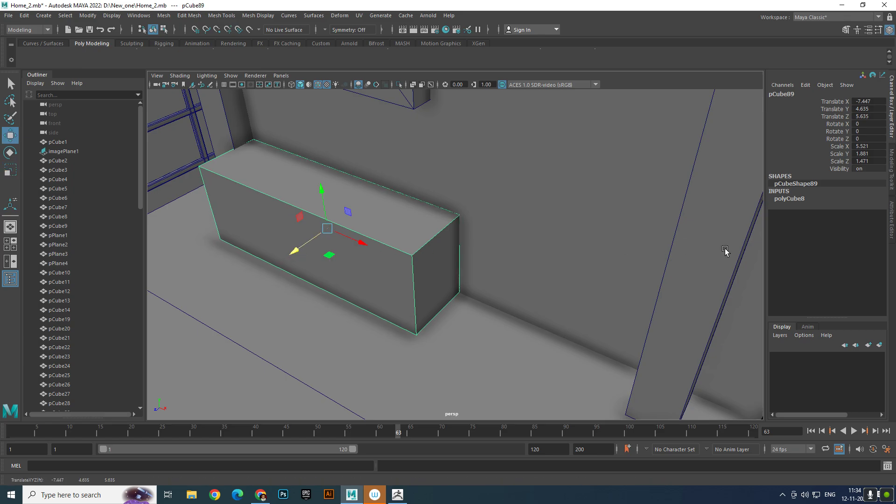
- Divide the lower block into 3 width subdivisions
{"action": "left_click", "coordinate": [789, 199]}
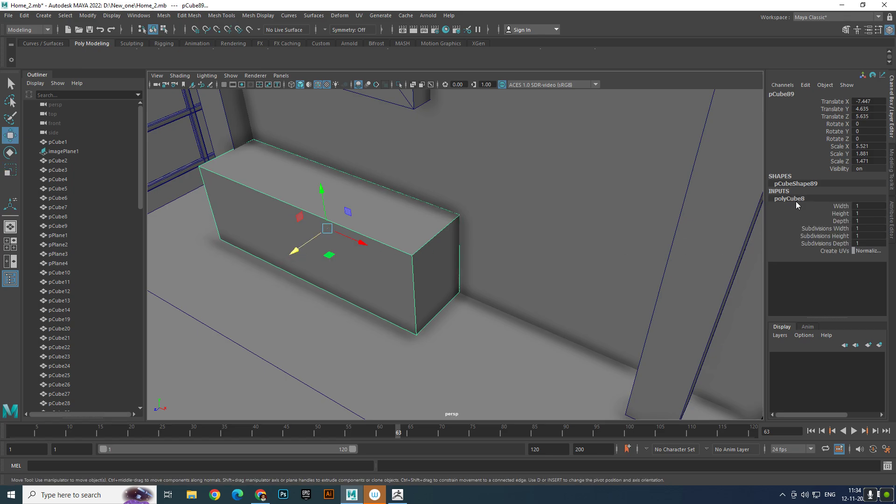
{"action": "left_click", "coordinate": [826, 231]}
{"action": "middle_click_drag", "start_coordinate": [617, 236], "coordinate": [625, 238]}
{"action": "left_click_drag", "start_coordinate": [520, 237], "coordinate": [385, 225], "text": "alt"}
- Bevel all edges of the subdivided block with a fraction of 0.1 and 2 segments
{"action": "right_click", "coordinate": [378, 226]}
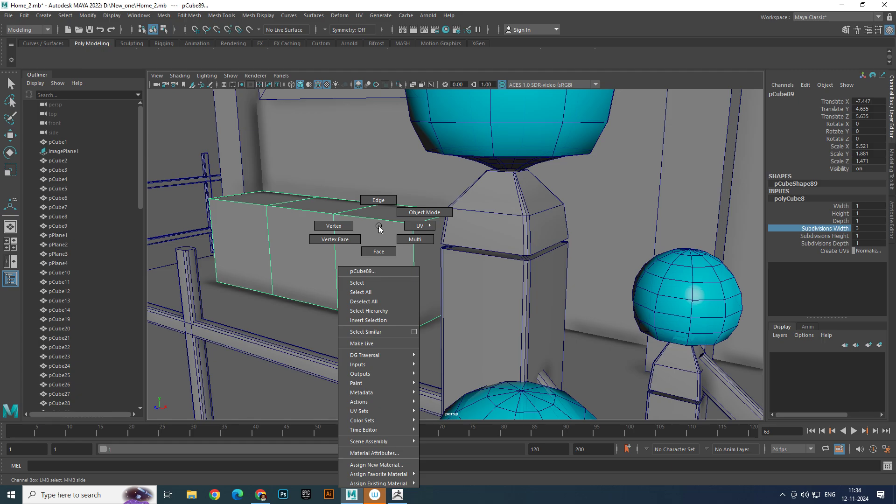
{"action": "right_click_drag", "start_coordinate": [378, 226], "coordinate": [374, 188]}
{"action": "left_click_drag", "start_coordinate": [187, 174], "coordinate": [456, 310]}
{"action": "right_click_drag", "start_coordinate": [412, 254], "coordinate": [456, 254], "text": "shift"}
{"action": "left_click_drag", "start_coordinate": [641, 268], "coordinate": [622, 266]}
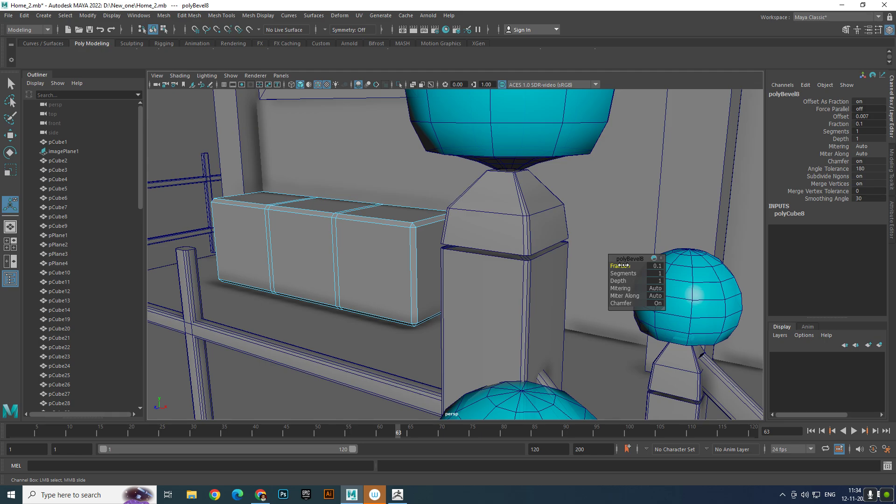
{"action": "left_click_drag", "start_coordinate": [631, 274], "coordinate": [635, 273]}
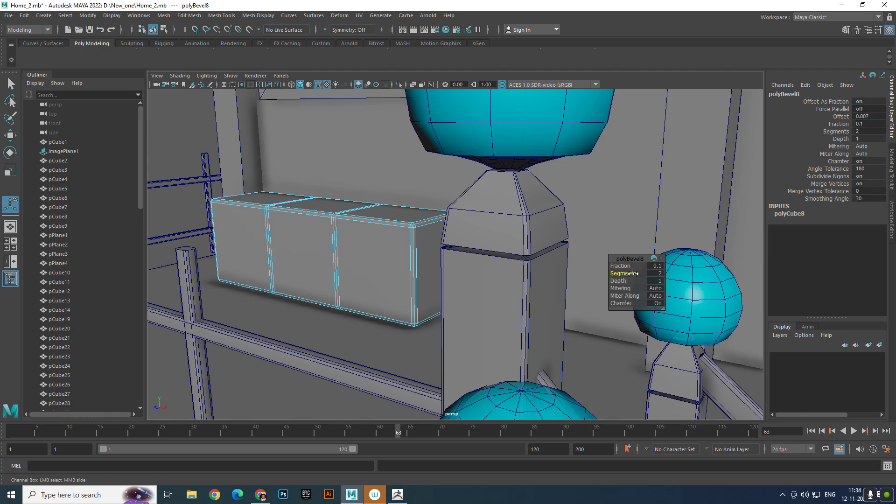
- Extrude the block's three large front faces and scale them to 0.9 as inset panels
{"action": "right_click_drag", "start_coordinate": [401, 258], "coordinate": [399, 280]}
{"action": "scroll", "coordinate": [398, 276], "scroll_direction": "up", "scroll_amount": 4}
{"action": "middle_click_drag", "start_coordinate": [399, 277], "coordinate": [489, 278], "text": "alt"}
{"action": "scroll", "coordinate": [468, 276], "scroll_direction": "down", "scroll_amount": 4}
{"action": "left_click", "coordinate": [468, 276]}
{"action": "scroll", "coordinate": [467, 276], "scroll_direction": "up", "scroll_amount": 4}
{"action": "right_click_drag", "start_coordinate": [464, 238], "coordinate": [465, 265]}
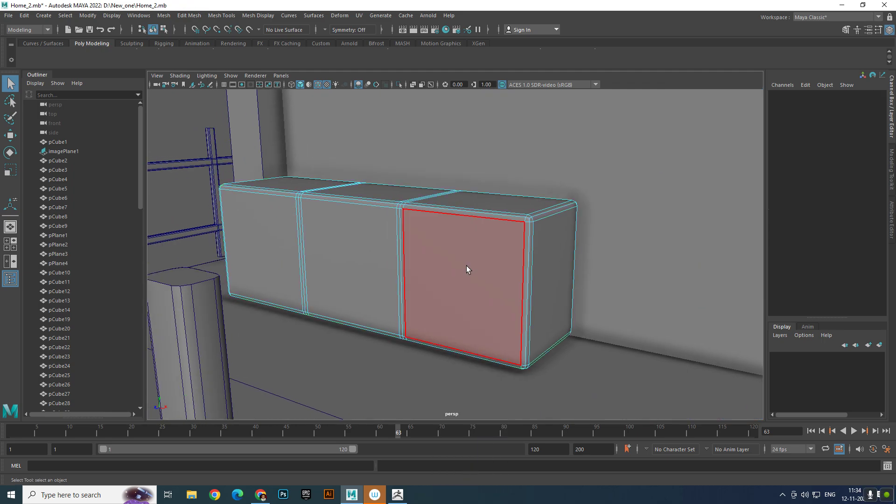
{"action": "left_click", "coordinate": [466, 265]}
{"action": "left_click", "coordinate": [350, 250], "text": "shift"}
{"action": "left_click", "coordinate": [276, 240], "text": "shift"}
{"action": "scroll", "coordinate": [331, 252], "scroll_direction": "down", "scroll_amount": 4}
{"action": "left_click_drag", "start_coordinate": [343, 258], "coordinate": [471, 290], "text": "alt"}
{"action": "scroll", "coordinate": [471, 290], "scroll_direction": "up", "scroll_amount": 4}
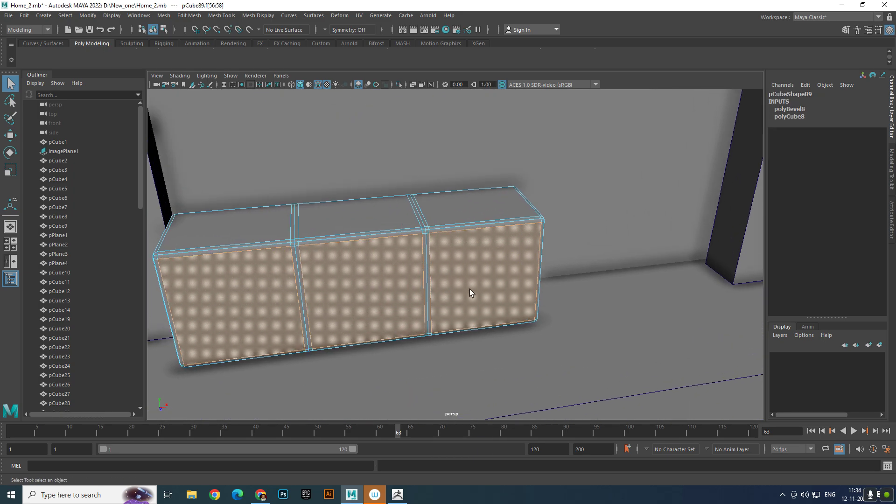
{"action": "middle_click_drag", "start_coordinate": [471, 291], "coordinate": [555, 271], "text": "alt"}
{"action": "scroll", "coordinate": [556, 271], "scroll_direction": "up", "scroll_amount": 2}
{"action": "left_click_drag", "start_coordinate": [557, 270], "coordinate": [531, 268], "text": "alt"}
{"action": "middle_click_drag", "start_coordinate": [531, 268], "coordinate": [523, 265], "text": "alt"}
{"action": "key", "text": "w"}
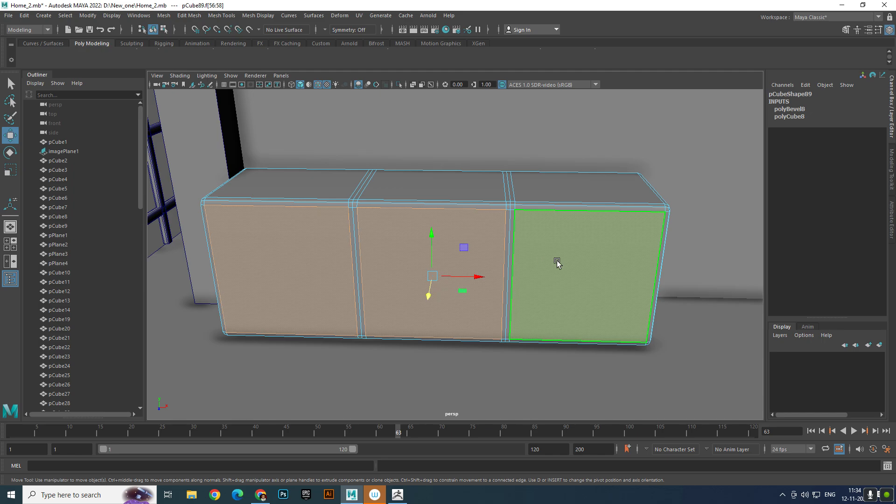
{"action": "right_click_drag", "start_coordinate": [567, 244], "coordinate": [567, 270], "text": "shift"}
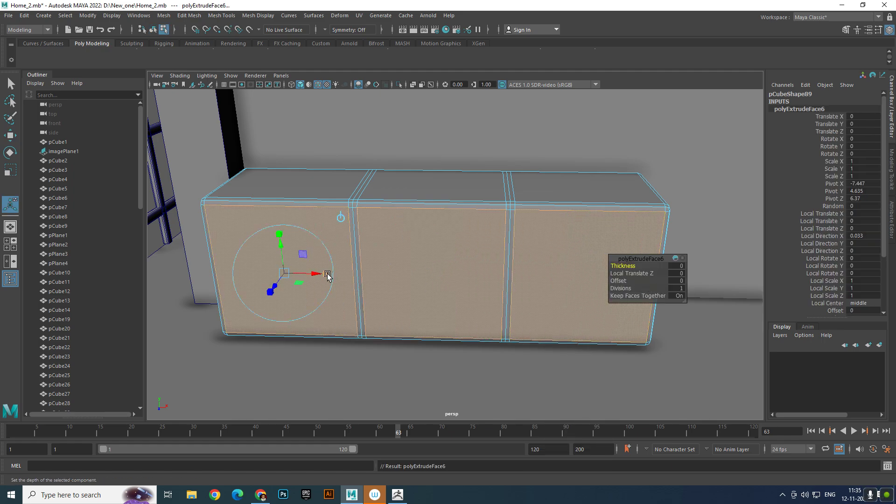
{"action": "left_click", "coordinate": [281, 270]}
{"action": "left_click_drag", "start_coordinate": [281, 271], "coordinate": [279, 272]}
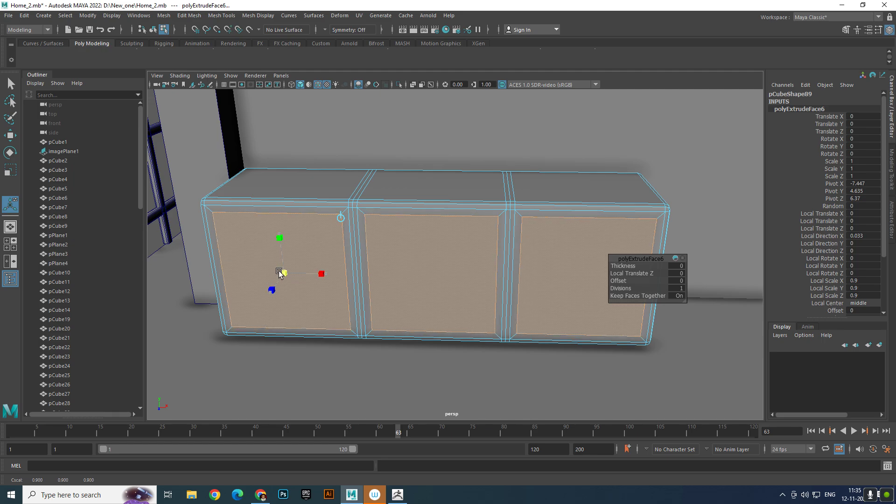
- Extrude the three panels again with a local Z offset of about 0.028, scale 0.917 and 3 divisions, and return to object mode
{"action": "key", "text": "ctrl+e"}
{"action": "left_click_drag", "start_coordinate": [390, 290], "coordinate": [302, 276], "text": "alt"}
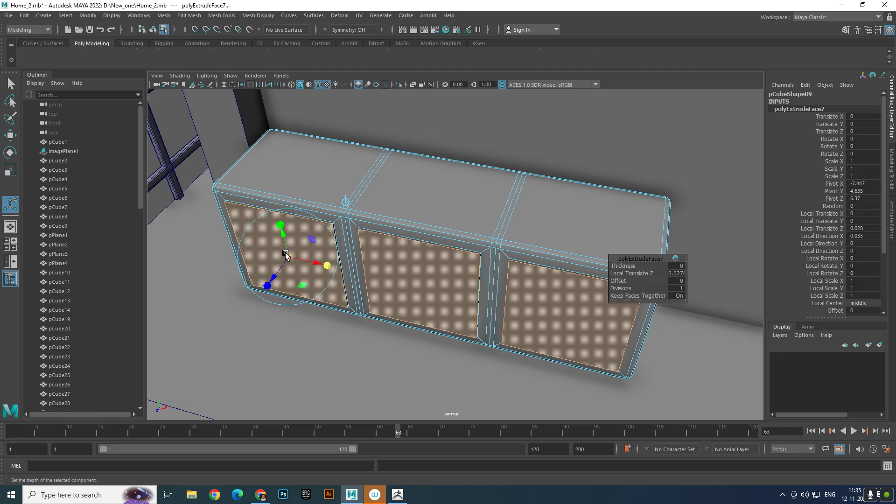
{"action": "left_click_drag", "start_coordinate": [290, 255], "coordinate": [286, 257]}
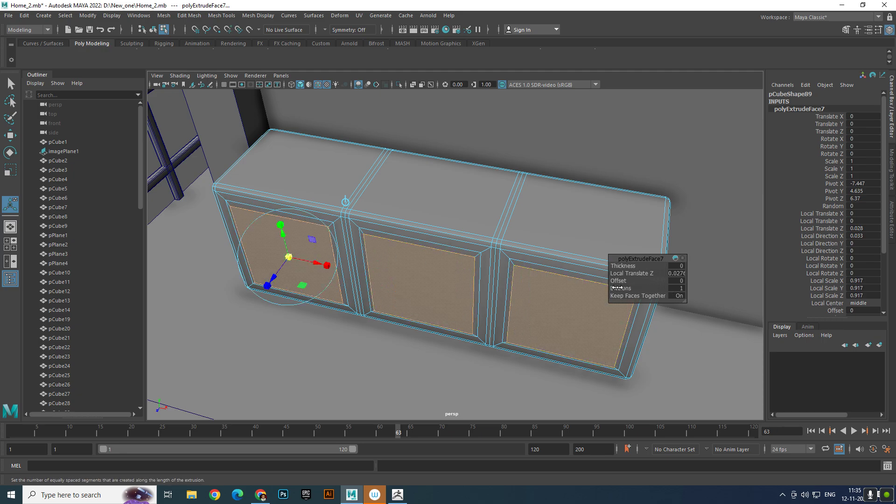
{"action": "left_click_drag", "start_coordinate": [617, 288], "coordinate": [626, 288]}
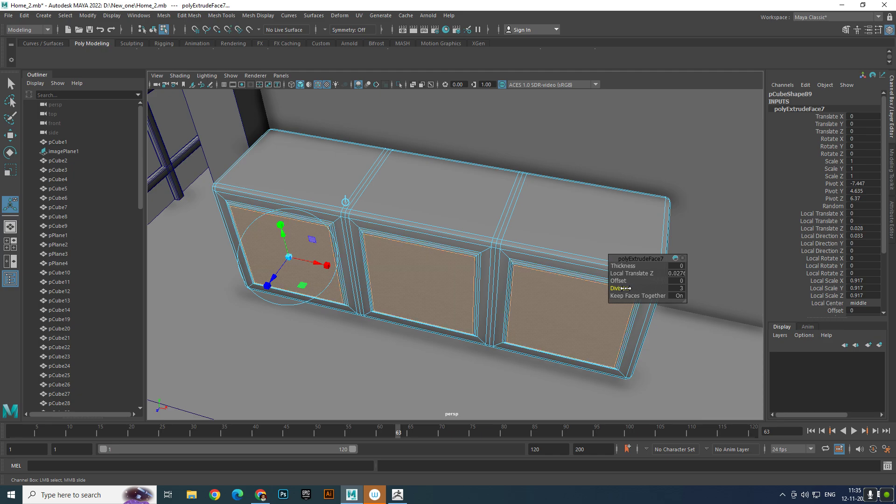
{"action": "right_click_drag", "start_coordinate": [450, 271], "coordinate": [681, 181]}
{"action": "key", "text": "q"}
{"action": "right_click_drag", "start_coordinate": [293, 207], "coordinate": [299, 215], "text": "alt"}
{"action": "left_click_drag", "start_coordinate": [299, 214], "coordinate": [287, 164], "text": "alt"}
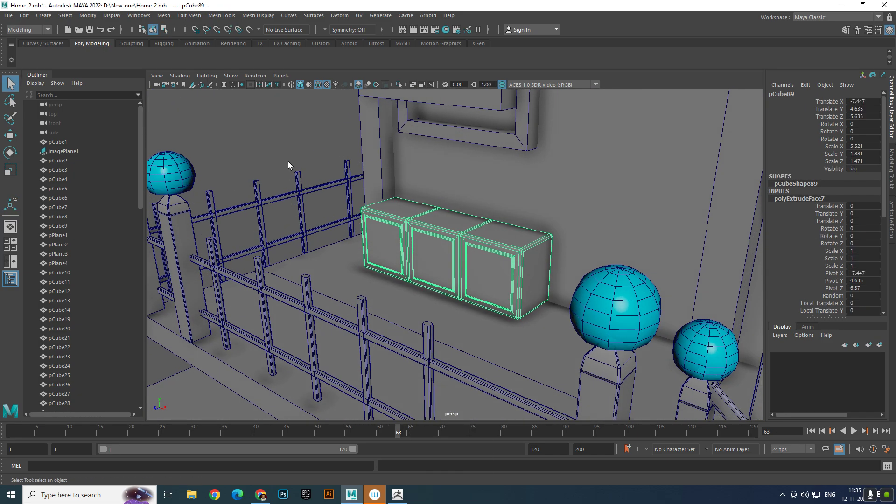
- Shrink the upper block to a plank about 0.80 in X and 0.20 in Z, placed inside the window frame at about -8.65, 9.75, 5.12
{"action": "left_click", "coordinate": [288, 162]}
{"action": "right_click_drag", "start_coordinate": [287, 162], "coordinate": [517, 242], "text": "alt"}
{"action": "left_click_drag", "start_coordinate": [517, 241], "coordinate": [503, 226], "text": "alt"}
{"action": "right_click_drag", "start_coordinate": [504, 226], "coordinate": [341, 211], "text": "alt"}
{"action": "left_click_drag", "start_coordinate": [341, 211], "coordinate": [410, 233], "text": "alt"}
{"action": "right_click_drag", "start_coordinate": [410, 233], "coordinate": [411, 200], "text": "alt"}
{"action": "left_click", "coordinate": [455, 184]}
{"action": "left_click_drag", "start_coordinate": [410, 200], "coordinate": [433, 212], "text": "alt"}
{"action": "right_click_drag", "start_coordinate": [432, 212], "coordinate": [427, 230], "text": "alt"}
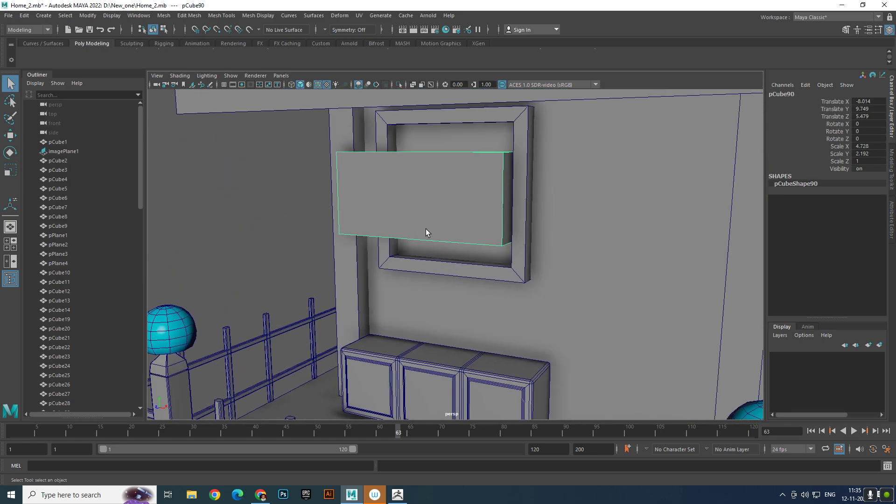
{"action": "key", "text": "r"}
{"action": "left_click_drag", "start_coordinate": [457, 195], "coordinate": [439, 198]}
{"action": "key", "text": "w"}
{"action": "key", "text": "r"}
{"action": "key", "text": "w"}
{"action": "key", "text": "e"}
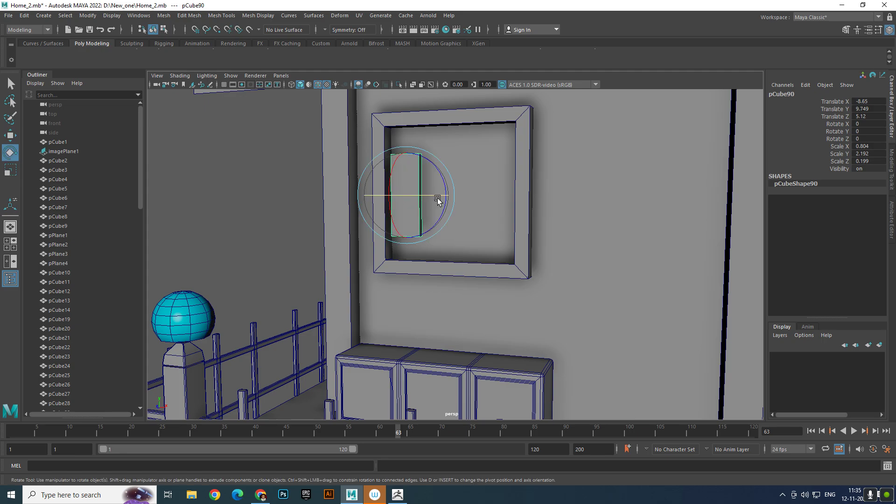
- Stretch the plank to about 3.55 in Y and adjust its height to about 9.80 to fill the window frame vertically
{"action": "key", "text": "r"}
{"action": "left_click_drag", "start_coordinate": [405, 156], "coordinate": [404, 129]}
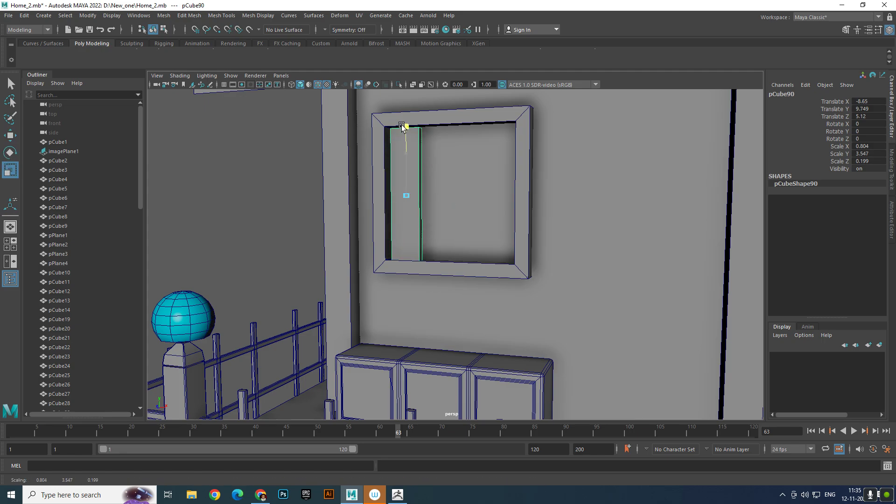
{"action": "key", "text": "w"}
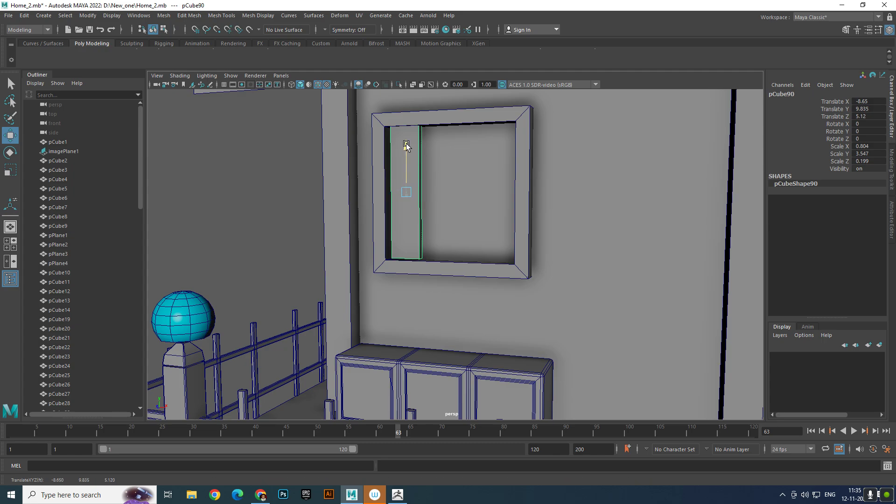
- Duplicate the plank across the window opening at about 0.85 spacing in X to make four planks, plus an extra copy of the last
{"action": "key", "text": "ctrl+d"}
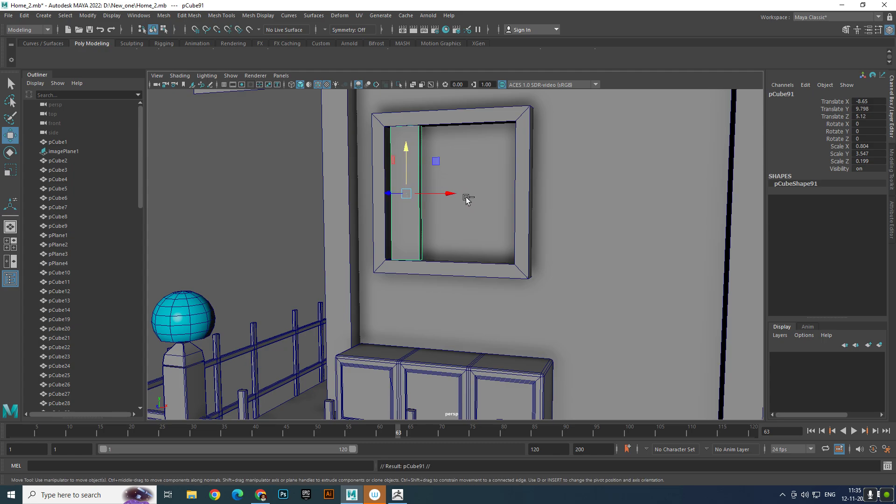
{"action": "left_click_drag", "start_coordinate": [459, 195], "coordinate": [478, 202]}
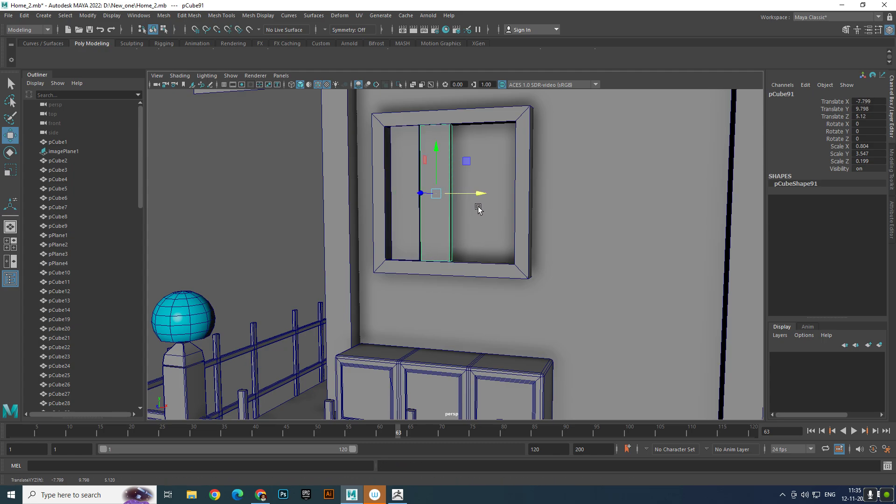
{"action": "key", "text": "shift+d"}
{"action": "key", "text": "shift+d"}
{"action": "scroll", "coordinate": [496, 252], "scroll_direction": "down", "scroll_amount": 5}
{"action": "mouse_move", "coordinate": [497, 253]}
{"action": "left_mouse_down", "text": "alt"}
{"action": "mouse_move", "coordinate": [442, 251]}
{"action": "mouse_move", "coordinate": [508, 256]}
{"action": "left_mouse_up", "text": "alt"}
{"action": "scroll", "coordinate": [441, 251], "scroll_direction": "up", "scroll_amount": 5}
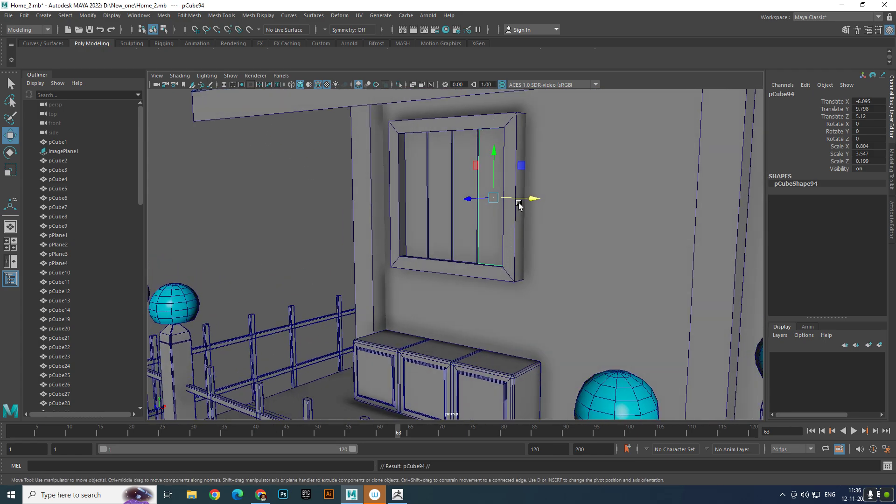
- Turn the extra plank into a block about 1.26 by 0.93 by 0.55, centred over the planks at about -7.41 in X and 5.31 in Z
{"action": "left_click_drag", "start_coordinate": [519, 204], "coordinate": [477, 200]}
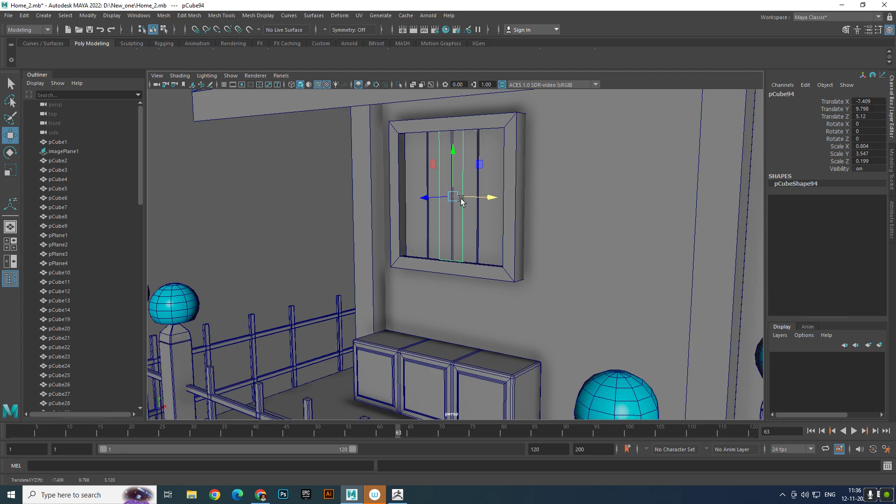
{"action": "key", "text": "r"}
{"action": "left_click_drag", "start_coordinate": [451, 159], "coordinate": [452, 176]}
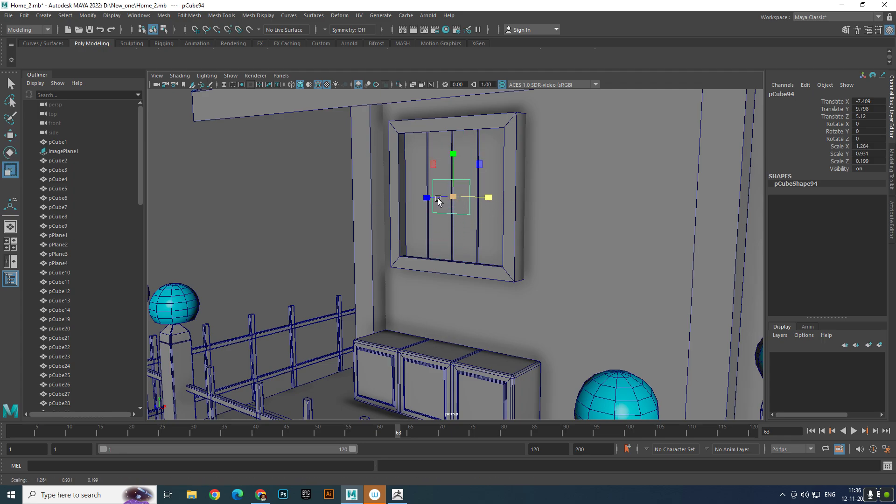
{"action": "left_click_drag", "start_coordinate": [367, 206], "coordinate": [344, 209]}
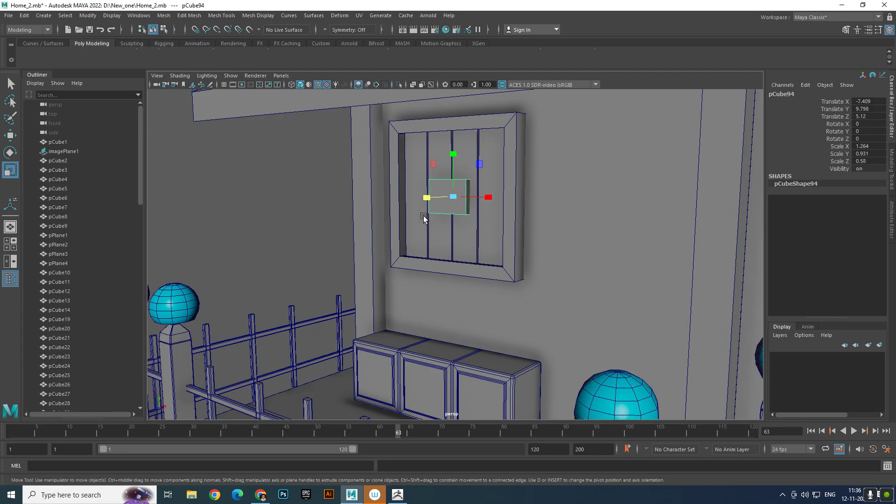
{"action": "key", "text": "w"}
{"action": "scroll", "coordinate": [438, 215], "scroll_direction": "up", "scroll_amount": 5}
{"action": "middle_click_drag", "start_coordinate": [442, 211], "coordinate": [451, 254], "text": "alt"}
{"action": "left_click_drag", "start_coordinate": [441, 210], "coordinate": [426, 213]}
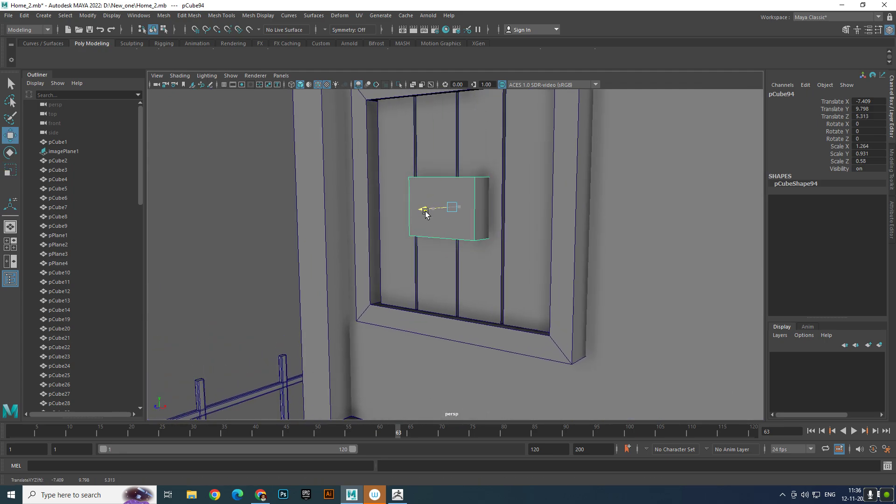
- Try the small block higher on the window planks, at about 10.52 in Y, and check it from several sides
{"action": "left_click_drag", "start_coordinate": [452, 162], "coordinate": [454, 114]}
{"action": "scroll", "coordinate": [468, 127], "scroll_direction": "down", "scroll_amount": 3}
{"action": "left_click_drag", "start_coordinate": [476, 144], "coordinate": [576, 204], "text": "alt"}
{"action": "scroll", "coordinate": [431, 186], "scroll_direction": "down", "scroll_amount": 5}
{"action": "left_click_drag", "start_coordinate": [431, 186], "coordinate": [447, 179], "text": "alt"}
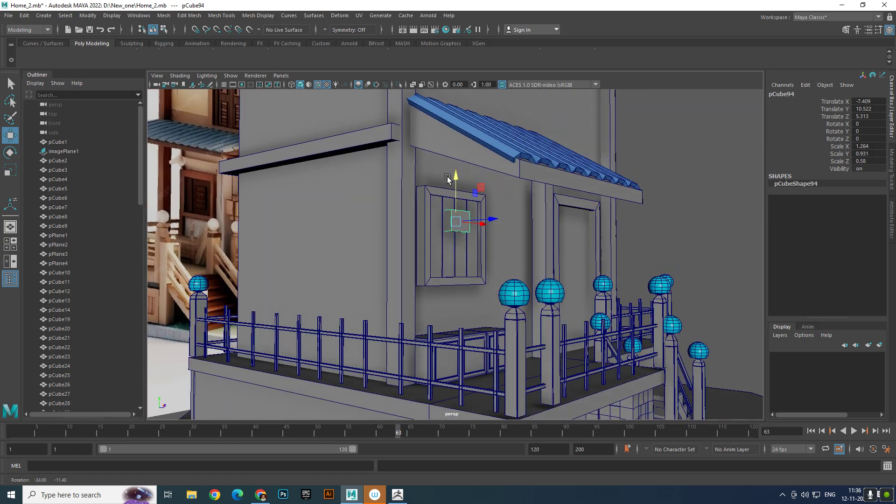
{"action": "right_click_drag", "start_coordinate": [281, 223], "coordinate": [472, 238], "text": "alt"}
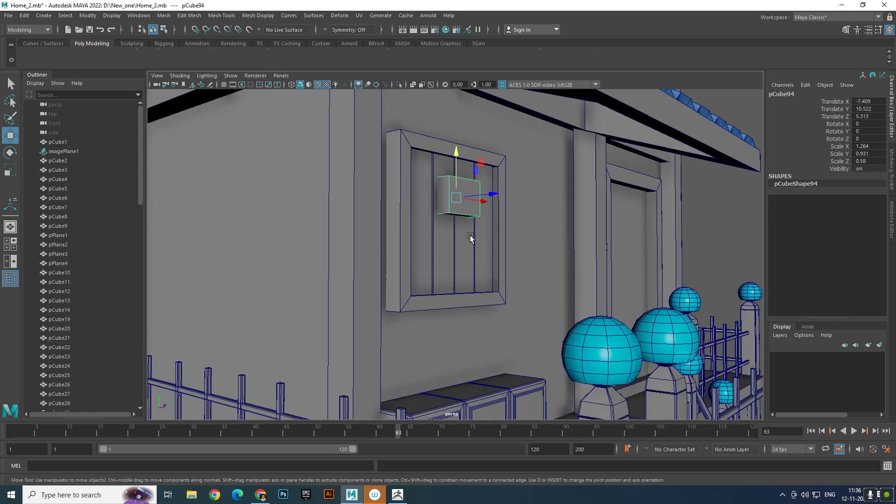
{"action": "left_click_drag", "start_coordinate": [472, 238], "coordinate": [447, 245], "text": "alt"}
- Lower the small block to about 9.85 in Y and thin it to about 0.28 in Z
{"action": "left_click_drag", "start_coordinate": [466, 174], "coordinate": [483, 242]}
{"action": "scroll", "coordinate": [468, 226], "scroll_direction": "up", "scroll_amount": 3}
{"action": "scroll", "coordinate": [493, 263], "scroll_direction": "up", "scroll_amount": 5}
{"action": "key", "text": "r"}
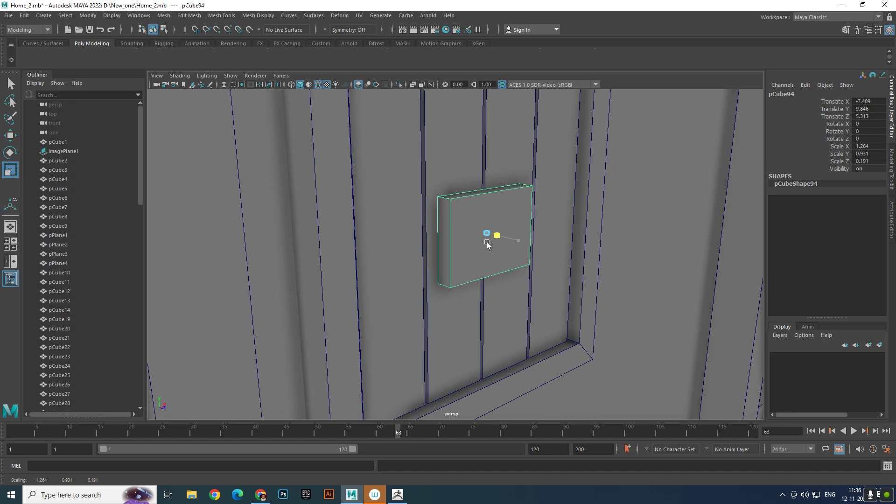
{"action": "key", "text": "w"}
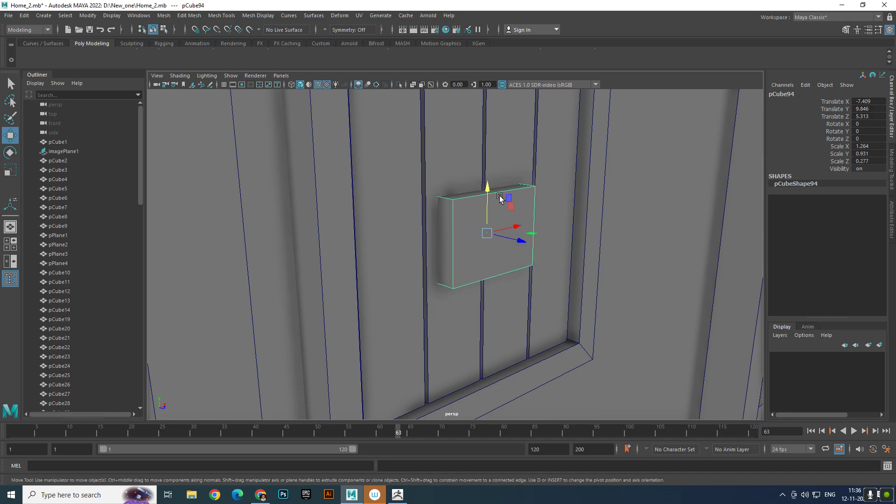
- Scale the small block to about 1.45 in Y and move it to about 9.96 in Y and 5.35 in Z
{"action": "left_click_drag", "start_coordinate": [489, 203], "coordinate": [456, 226]}
{"action": "key", "text": "r"}
{"action": "key", "text": "w"}
{"action": "left_click_drag", "start_coordinate": [468, 176], "coordinate": [448, 220]}
{"action": "left_click_drag", "start_coordinate": [420, 260], "coordinate": [456, 266]}
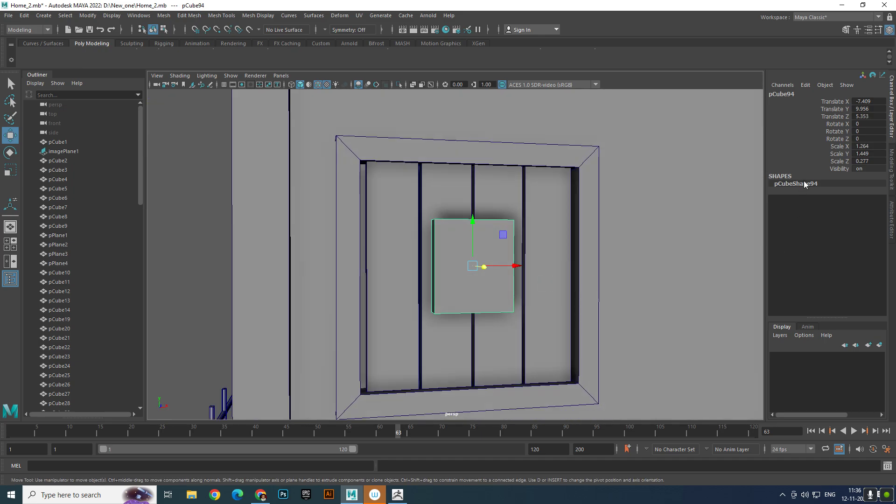
- Insert a vertical and a horizontal edge loop through the small block's middle, dividing its front into four quarters
{"action": "right_click_drag", "start_coordinate": [474, 240], "coordinate": [502, 288]}
{"action": "left_click", "coordinate": [492, 242]}
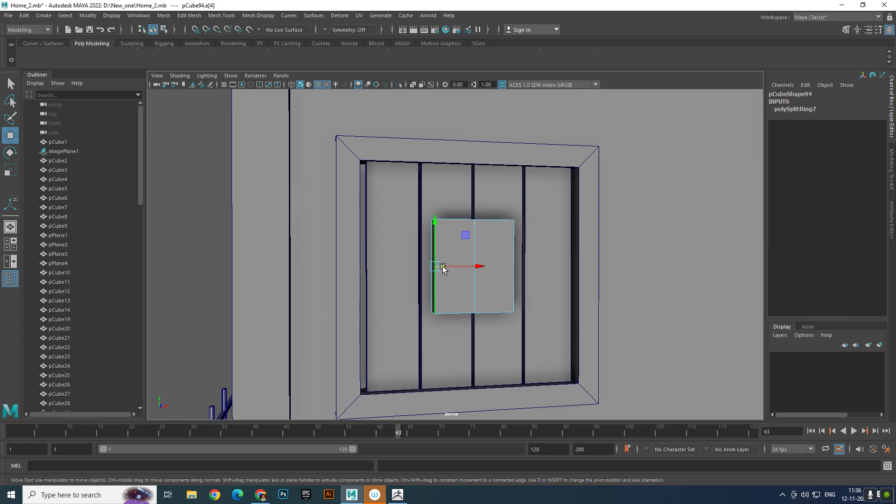
{"action": "right_click_drag", "start_coordinate": [494, 237], "coordinate": [509, 297]}
{"action": "left_click", "coordinate": [475, 267]}
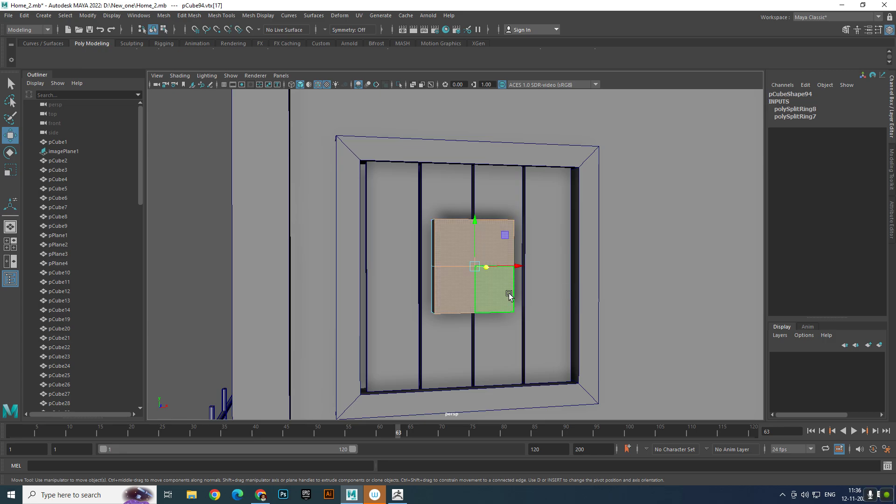
- Extrude the four front faces individually with local scale about 0.79, and extrude them again about 0.027 outward with local scale about 0.88
{"action": "right_click_drag", "start_coordinate": [508, 264], "coordinate": [509, 286], "text": "shift"}
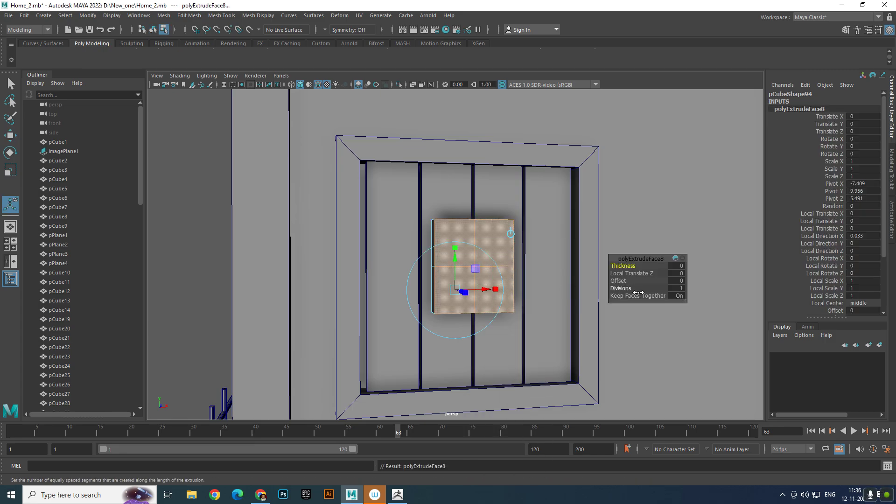
{"action": "left_click", "coordinate": [679, 296]}
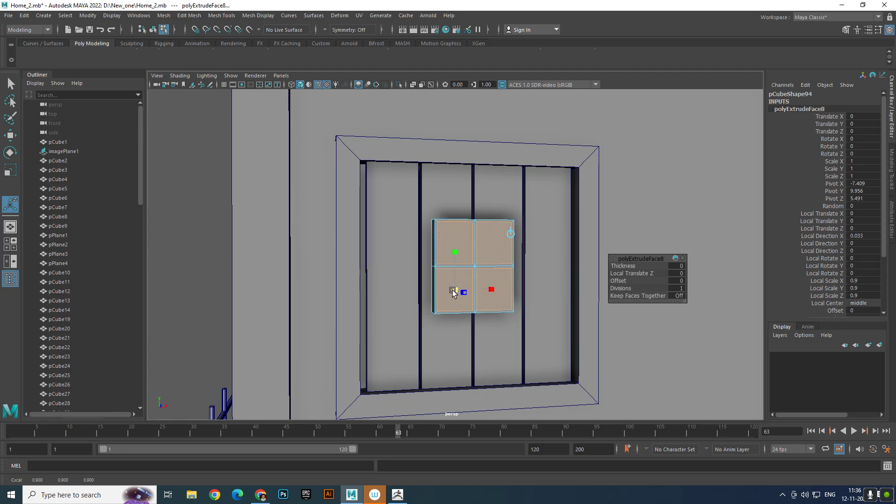
{"action": "left_click_drag", "start_coordinate": [448, 293], "coordinate": [507, 316], "text": "alt"}
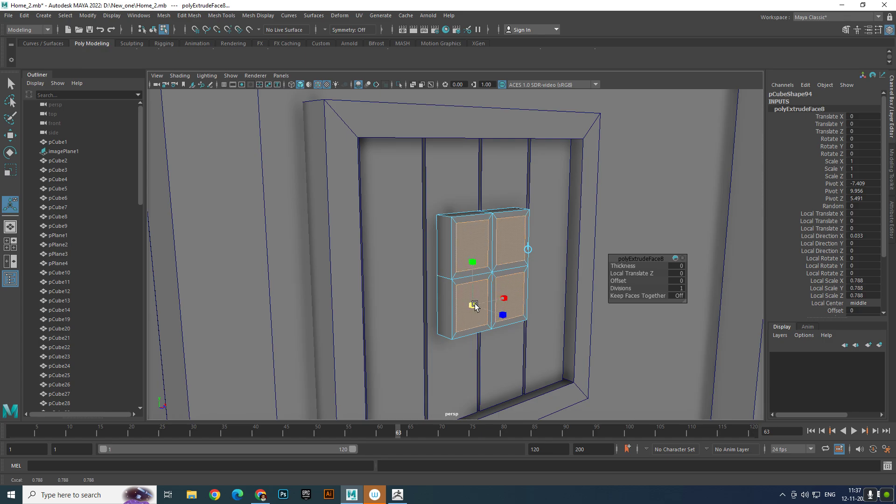
{"action": "right_click_drag", "start_coordinate": [518, 278], "coordinate": [521, 300], "text": "shift"}
{"action": "left_click_drag", "start_coordinate": [492, 310], "coordinate": [492, 310]}
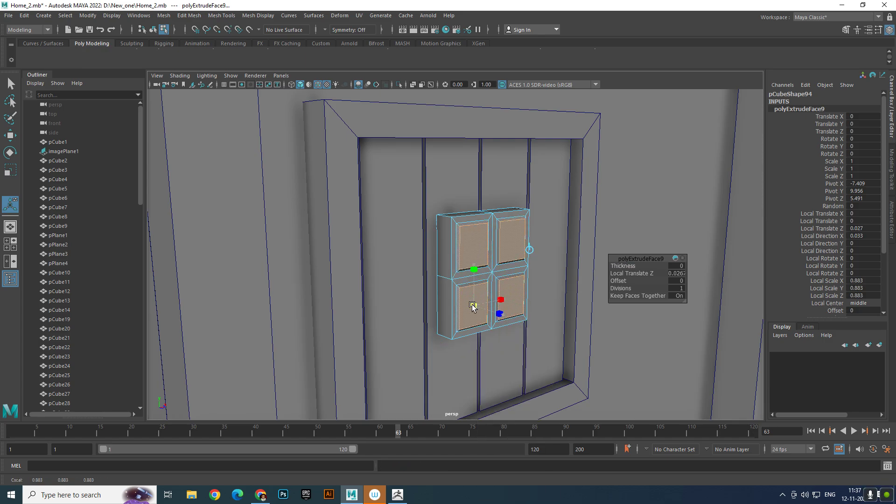
- Inset the four panel faces with an extrusion at local scale 0.75, and extrude them inward by about 0.036
{"action": "right_click_drag", "start_coordinate": [506, 275], "coordinate": [510, 301], "text": "shift"}
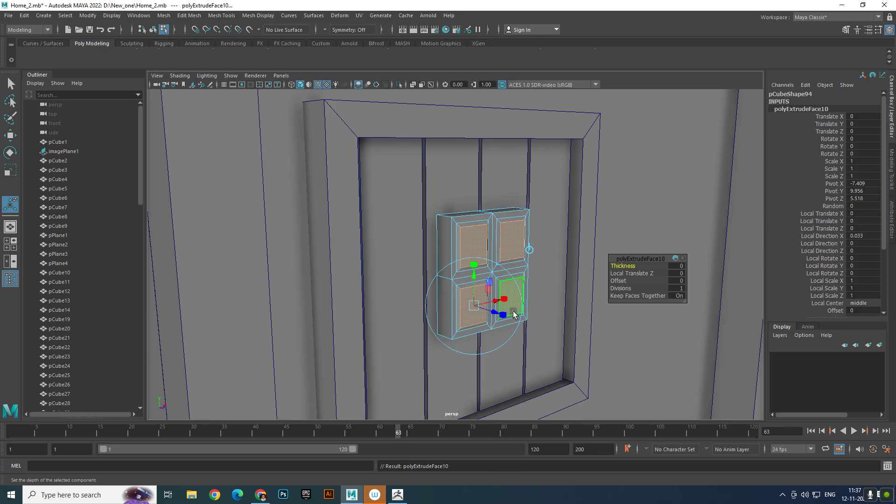
{"action": "left_click", "coordinate": [503, 315]}
{"action": "left_click_drag", "start_coordinate": [475, 307], "coordinate": [469, 309]}
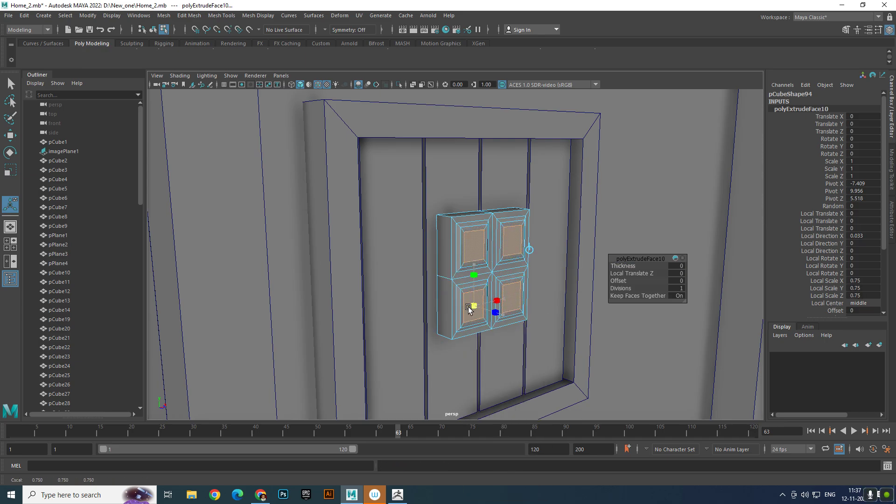
{"action": "key", "text": "ctrl+e"}
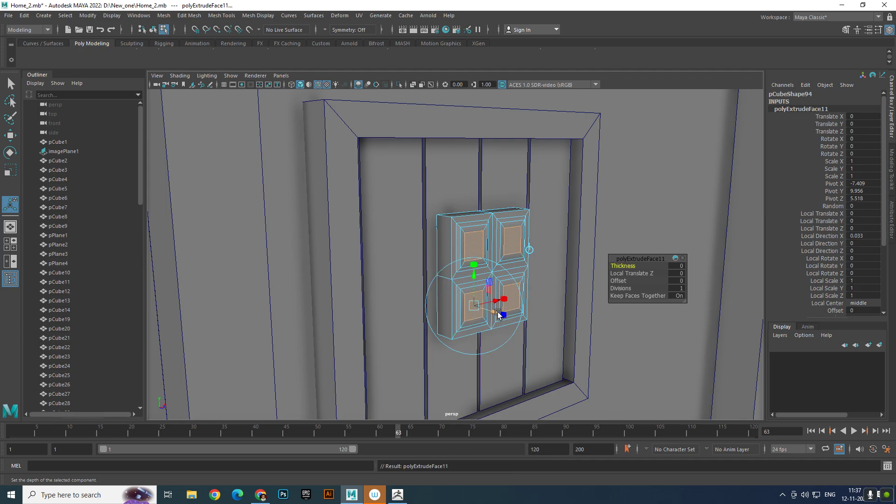
{"action": "left_click_drag", "start_coordinate": [495, 314], "coordinate": [491, 313]}
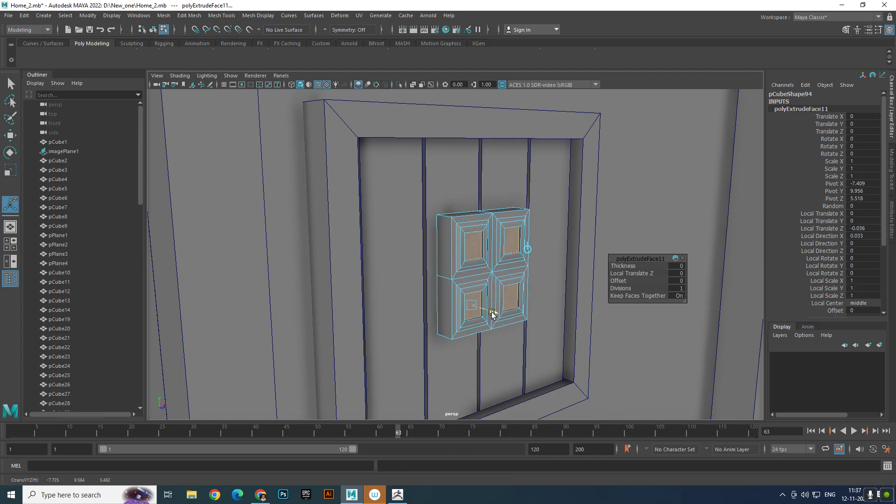
{"action": "right_click_drag", "start_coordinate": [492, 237], "coordinate": [651, 171]}
{"action": "key", "text": "q"}
{"action": "scroll", "coordinate": [617, 240], "scroll_direction": "down", "scroll_amount": 10}
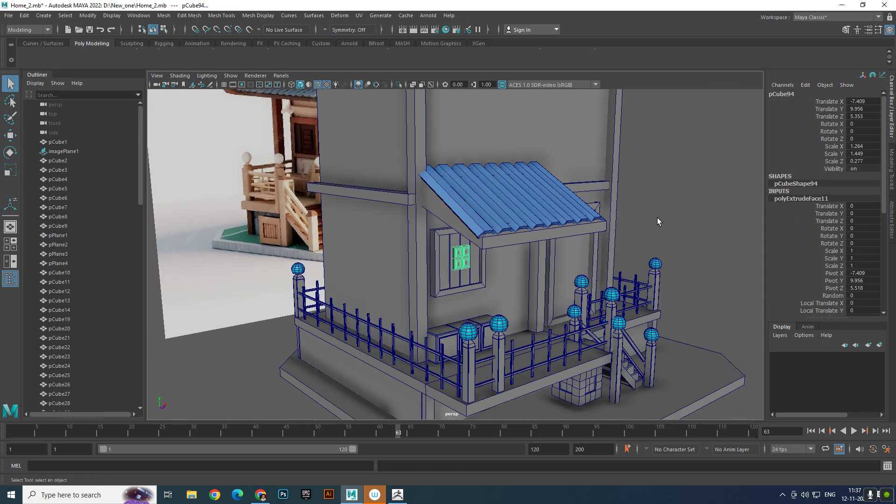
- Scale the panelled block to about 1.02 by 1.17 by 0.22 and push it back to about 5.32 in Z
{"action": "left_click", "coordinate": [682, 231]}
{"action": "left_click_drag", "start_coordinate": [683, 231], "coordinate": [599, 221], "text": "alt"}
{"action": "scroll", "coordinate": [509, 245], "scroll_direction": "up", "scroll_amount": 6}
{"action": "left_click", "coordinate": [472, 267]}
{"action": "scroll", "coordinate": [472, 267], "scroll_direction": "up", "scroll_amount": 3}
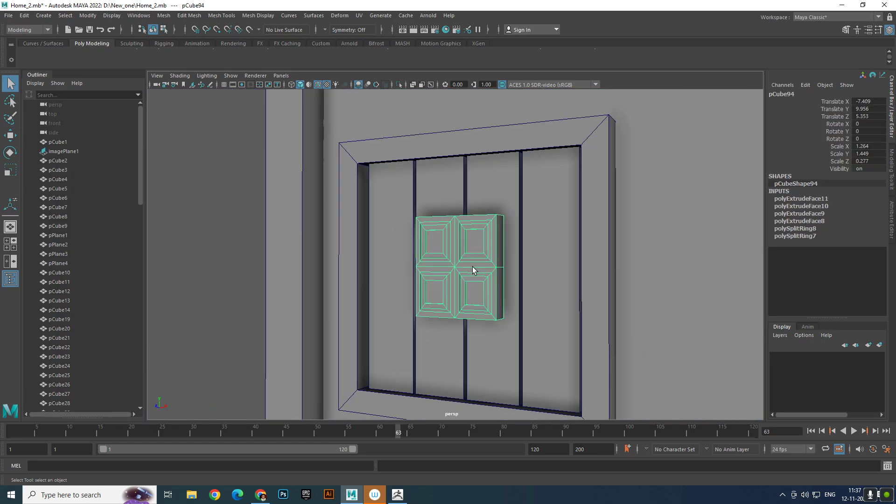
{"action": "key", "text": "r"}
{"action": "left_click_drag", "start_coordinate": [461, 269], "coordinate": [400, 266]}
{"action": "key", "text": "w"}
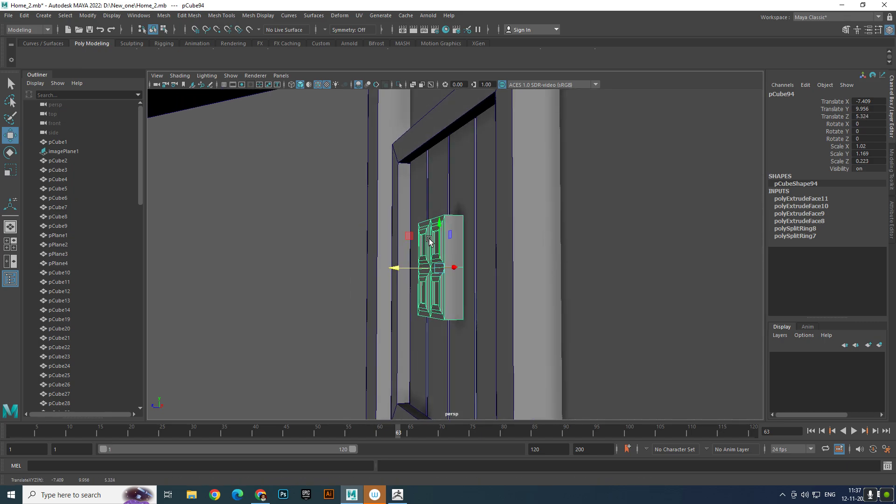
- Duplicate the panelled block vertically so that two stacked blocks sit centred on the window planks, and save the scene
{"action": "mouse_move", "coordinate": [439, 226]}
{"action": "left_mouse_down", "text": "shift"}
{"action": "mouse_move", "coordinate": [444, 182]}
{"action": "mouse_move", "coordinate": [443, 281]}
{"action": "left_mouse_up", "text": "shift"}
{"action": "left_click", "coordinate": [288, 234]}
{"action": "right_click_drag", "start_coordinate": [288, 234], "coordinate": [348, 256], "text": "alt"}
{"action": "left_click_drag", "start_coordinate": [349, 256], "coordinate": [404, 224], "text": "alt"}
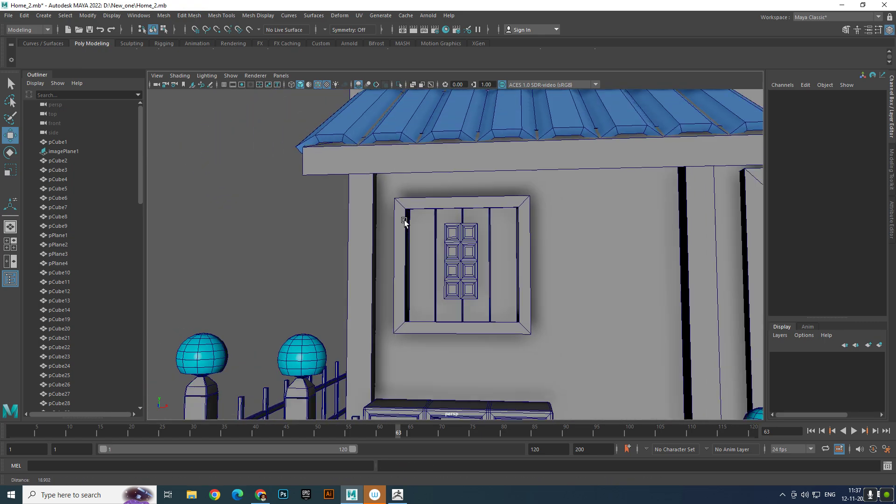
- Examine the porch, awning window and door from several angles and compare them with the reference image
{"action": "right_click_drag", "start_coordinate": [404, 224], "coordinate": [255, 201], "text": "alt"}
{"action": "left_click_drag", "start_coordinate": [254, 201], "coordinate": [352, 208], "text": "alt"}
{"action": "right_click_drag", "start_coordinate": [352, 208], "coordinate": [405, 87], "text": "alt"}
{"action": "left_click_drag", "start_coordinate": [406, 87], "coordinate": [242, 197], "text": "alt"}
{"action": "right_click_drag", "start_coordinate": [242, 197], "coordinate": [332, 203], "text": "alt"}
{"action": "left_click_drag", "start_coordinate": [331, 203], "coordinate": [306, 197], "text": "alt"}
{"action": "right_click_drag", "start_coordinate": [404, 202], "coordinate": [356, 230], "text": "alt"}
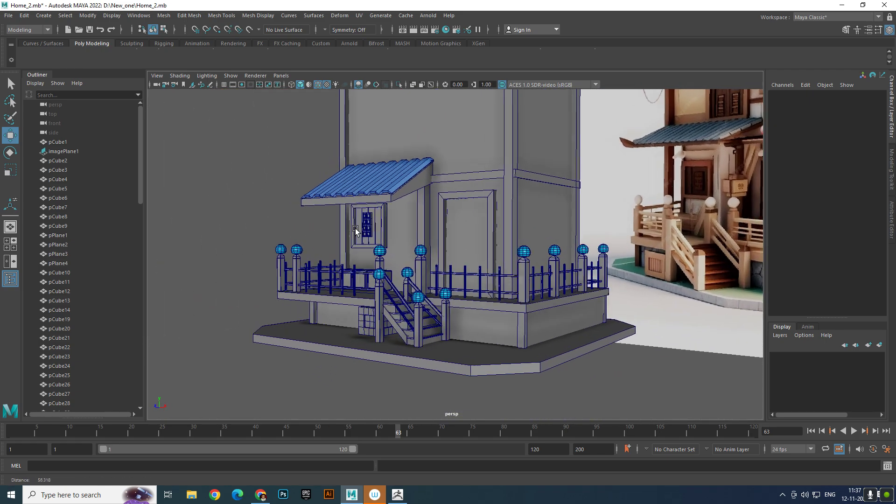
{"action": "left_click_drag", "start_coordinate": [356, 230], "coordinate": [374, 253], "text": "alt"}
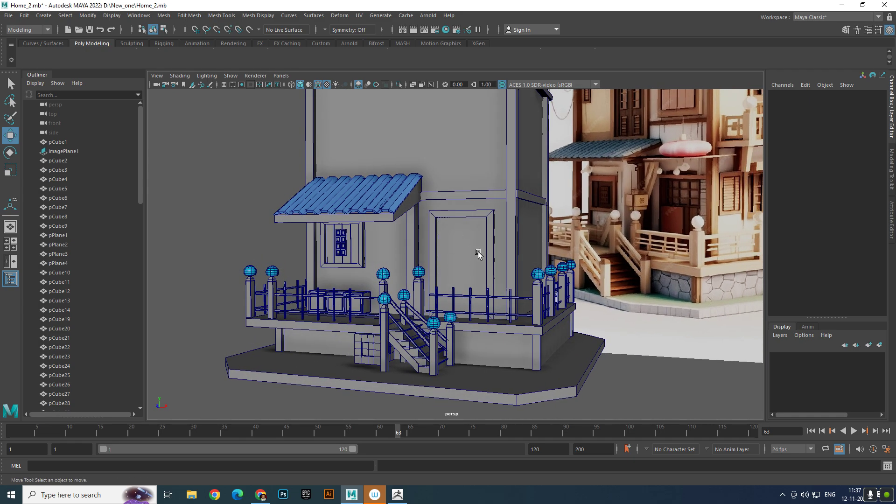
{"action": "left_click_drag", "start_coordinate": [478, 253], "coordinate": [425, 251], "text": "alt"}
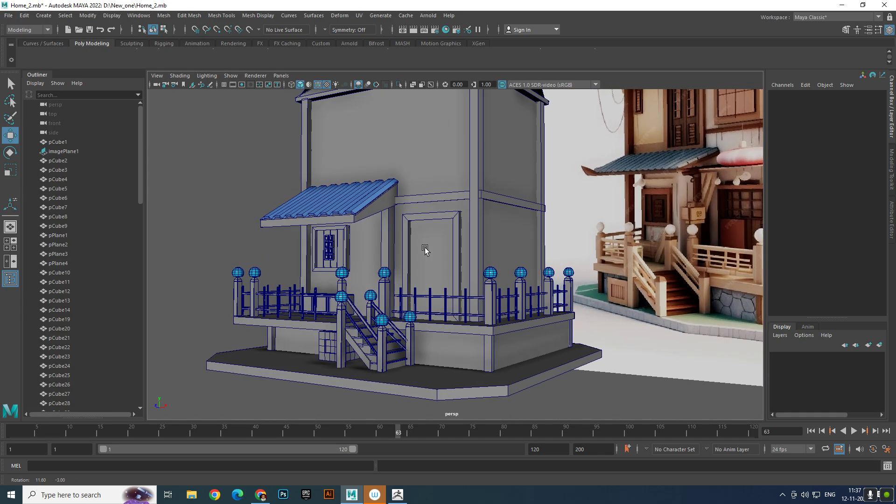
{"action": "middle_click_drag", "start_coordinate": [425, 251], "coordinate": [426, 264], "text": "alt"}
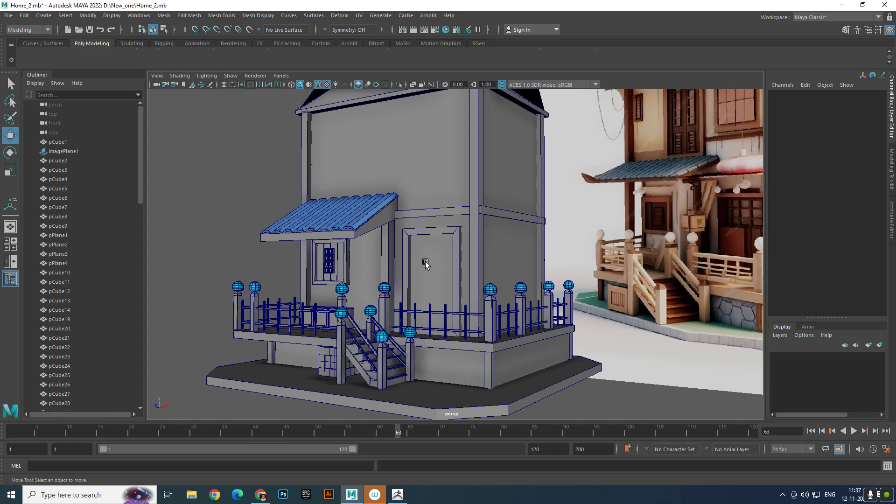